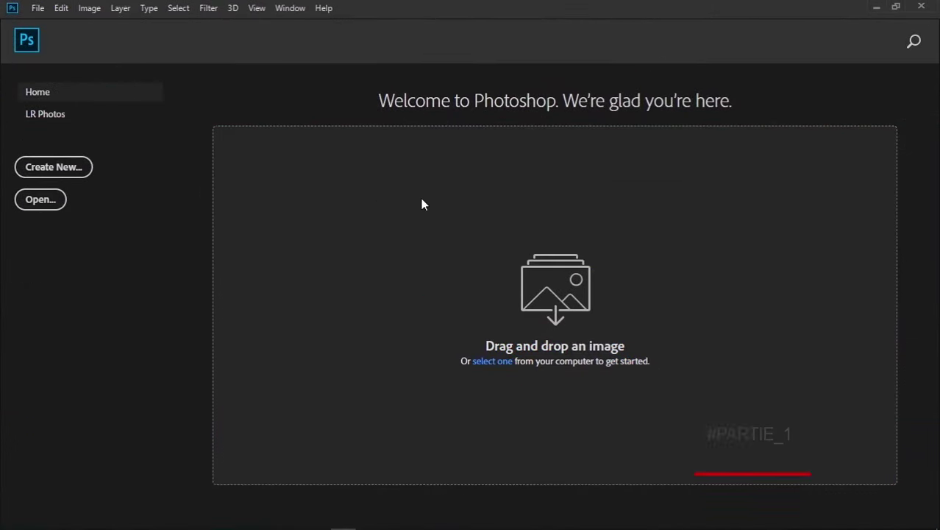
# Create a new A3 document, 297 × 420 mm at 300 ppi, named 'Dessin Sur Photoshop CC 2019'
pyautogui.click(51, 164)
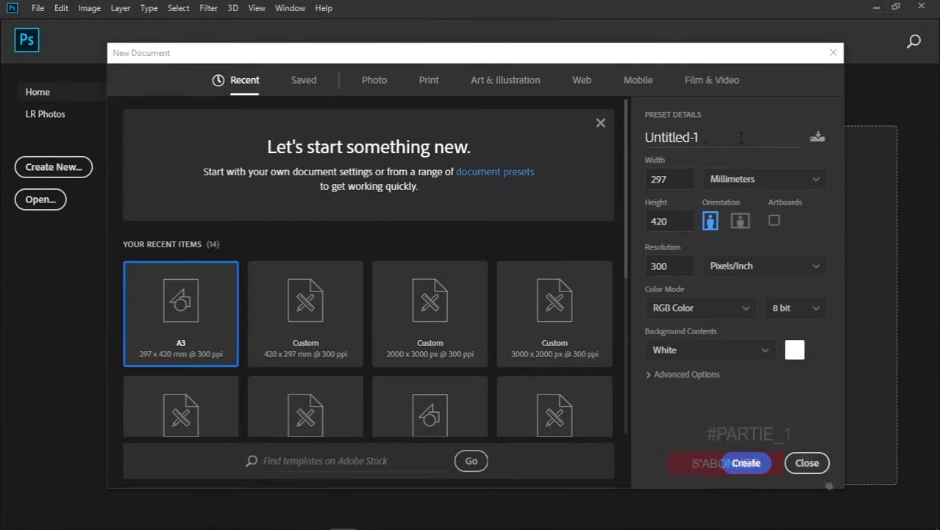
pyautogui.write('D')
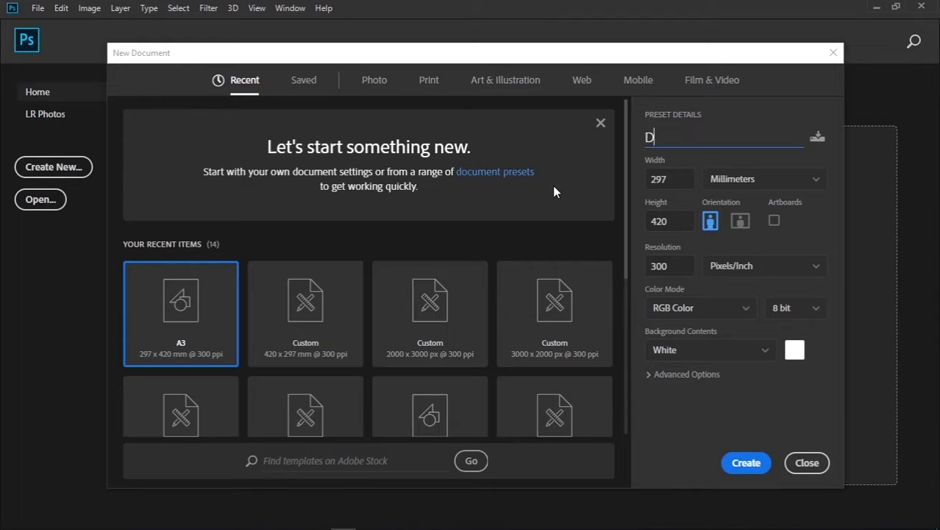
pyautogui.write('essin')
pyautogui.write(' Sur Photoshop ')
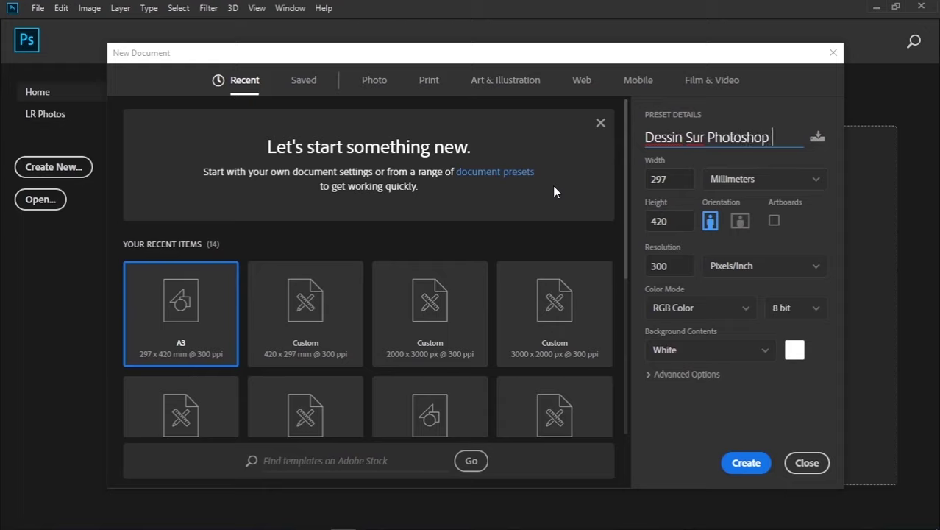
pyautogui.write('CC 20')
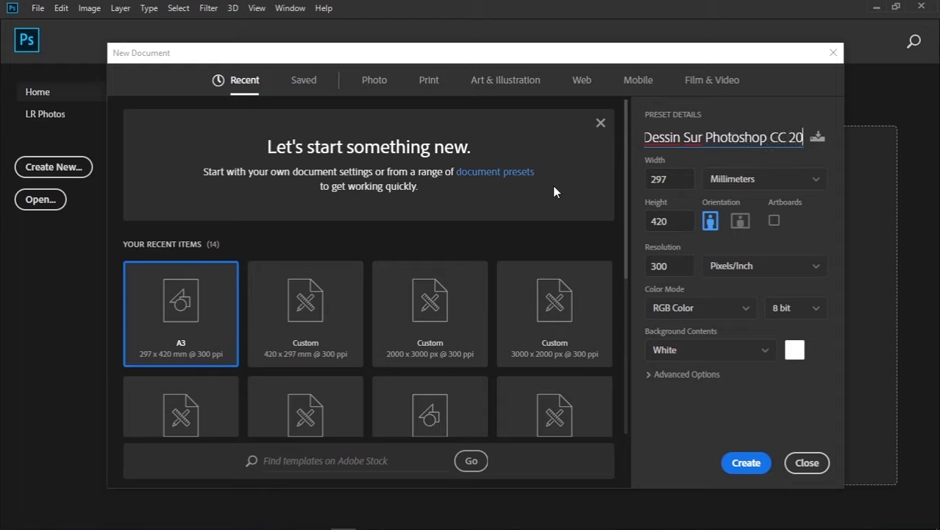
pyautogui.write('19')
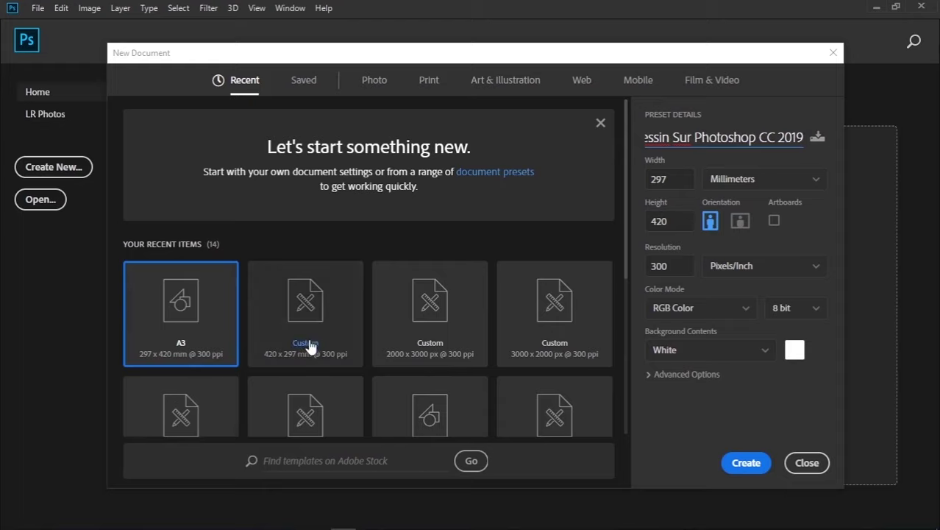
pyautogui.press('Return')
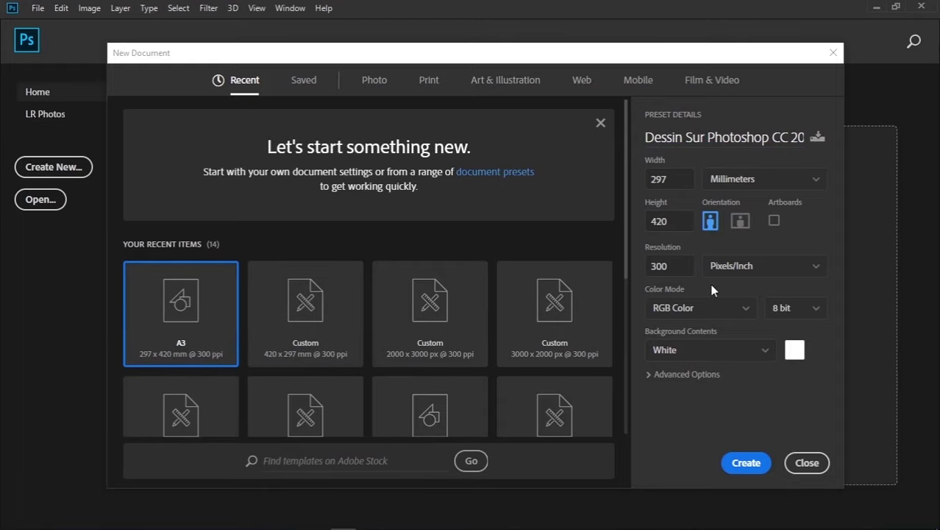
pyautogui.click(745, 464)
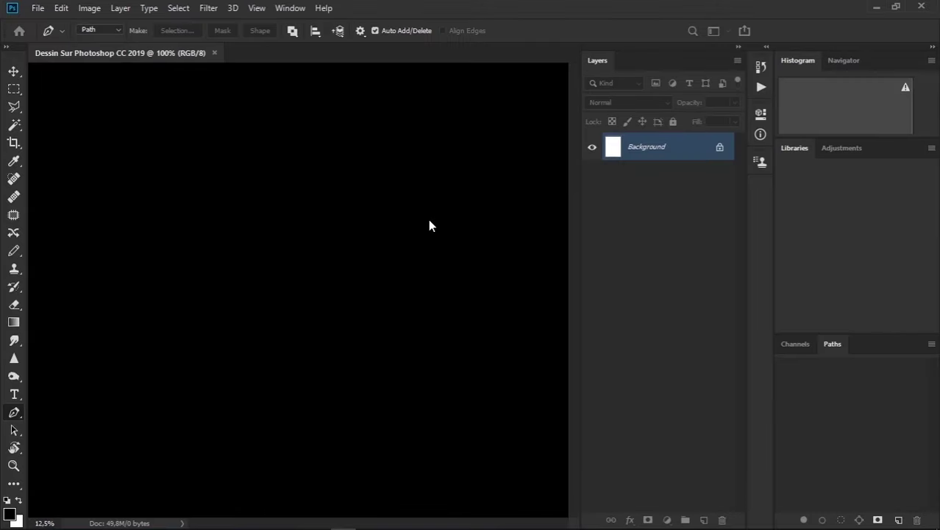
# Crop a strip off the top of the page, then turn on the rulers and the Move tool
pyautogui.press('c')
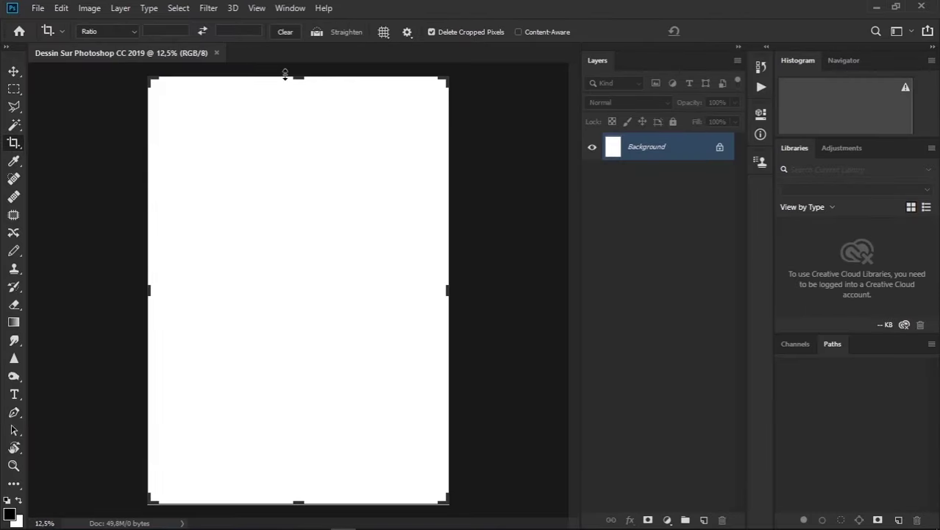
pyautogui.moveTo(298, 77); pyautogui.dragTo(298, 111)
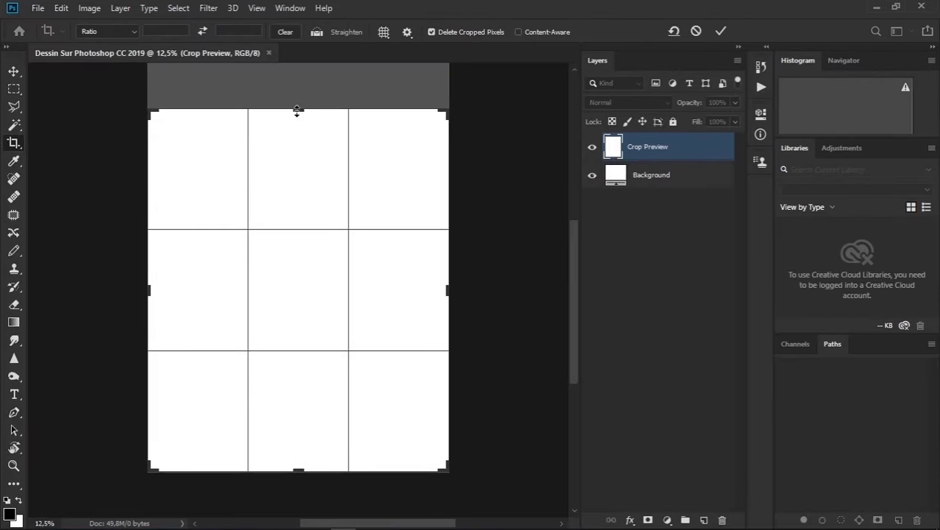
pyautogui.press('Return')
pyautogui.hotkey('ctrl', 'r')
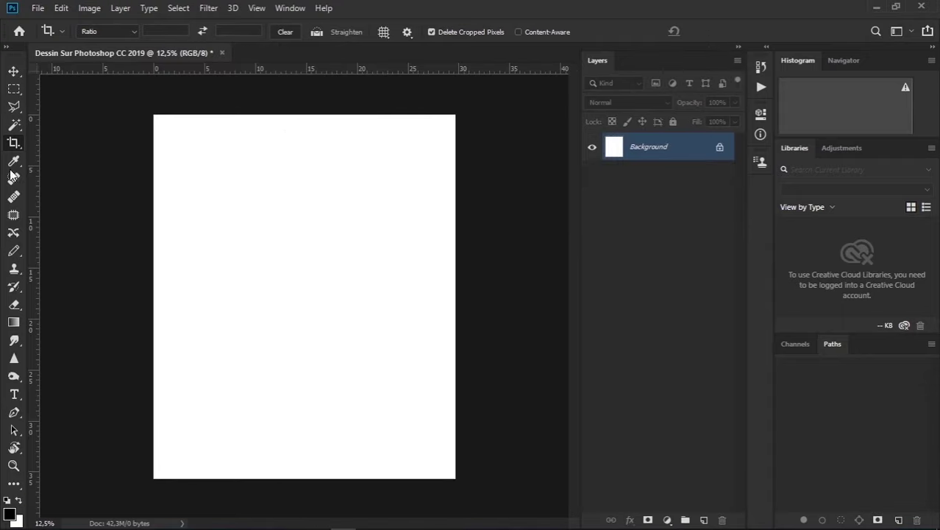
pyautogui.click(13, 71)
pyautogui.click(37, 7)
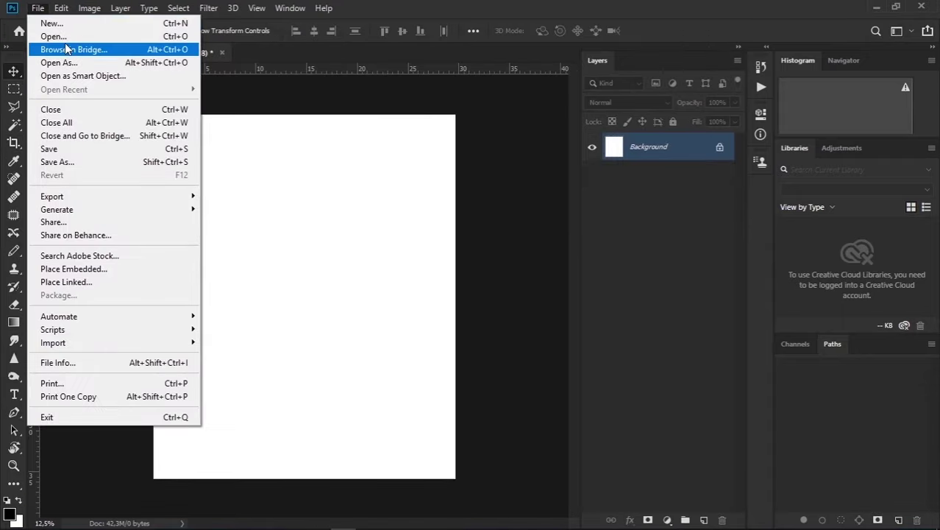
# Open the photo IMG_8265 in its own tab, dismissing the Creative Cloud sign-in window
pyautogui.click(84, 46)
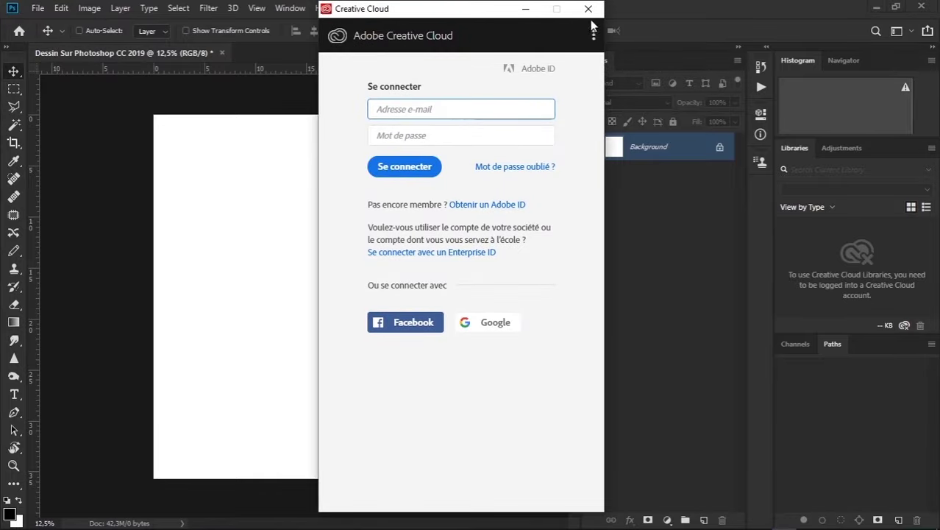
pyautogui.click(587, 8)
pyautogui.click(37, 7)
pyautogui.click(44, 35)
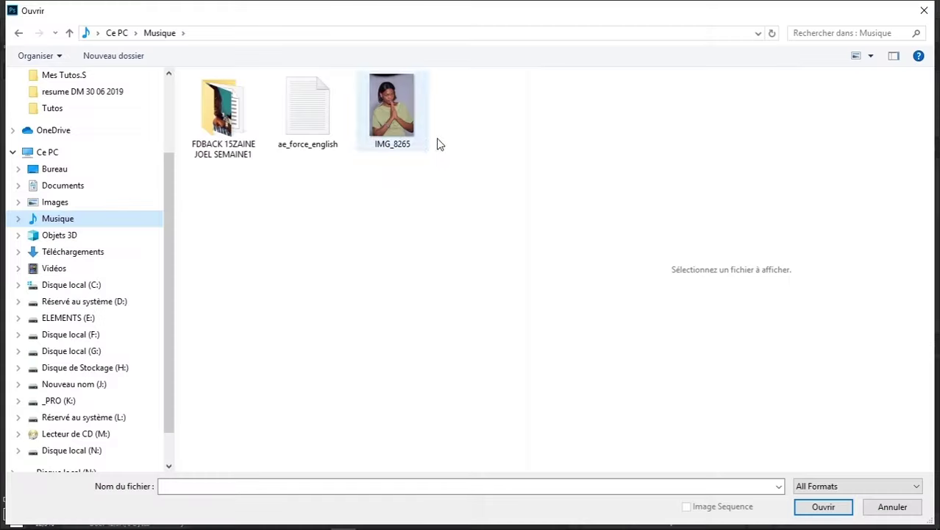
pyautogui.doubleClick(416, 137)
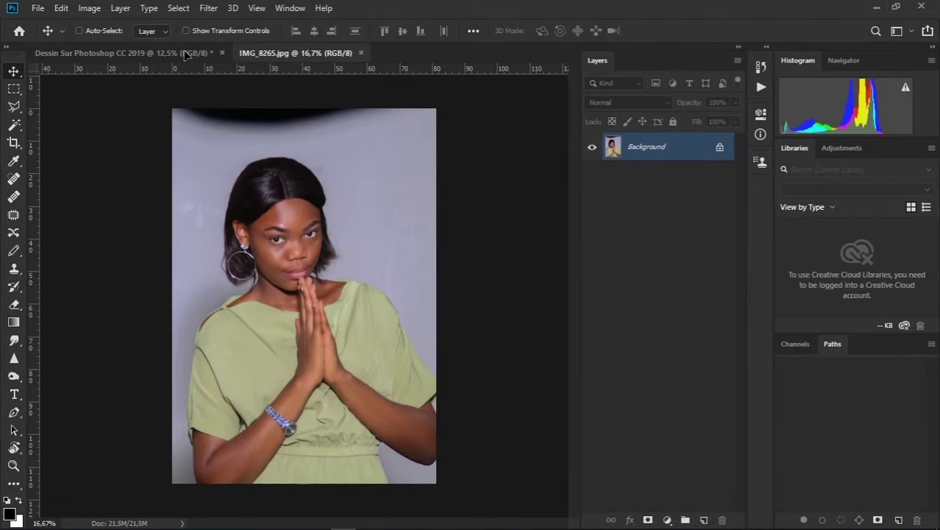
# Place the IMG_8265 portrait onto the Dessin canvas as Layer 1
pyautogui.moveTo(186, 55); pyautogui.dragTo(339, 300)
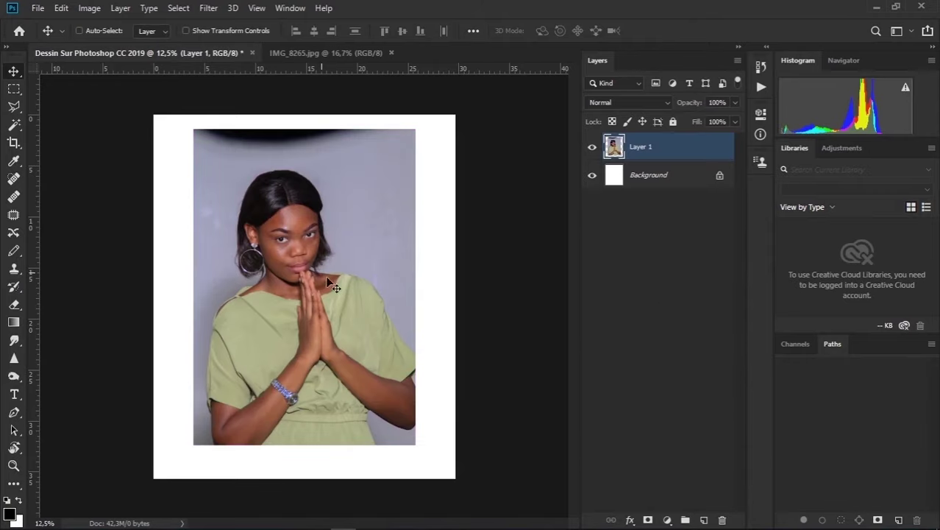
pyautogui.scroll(2, 293, 267)
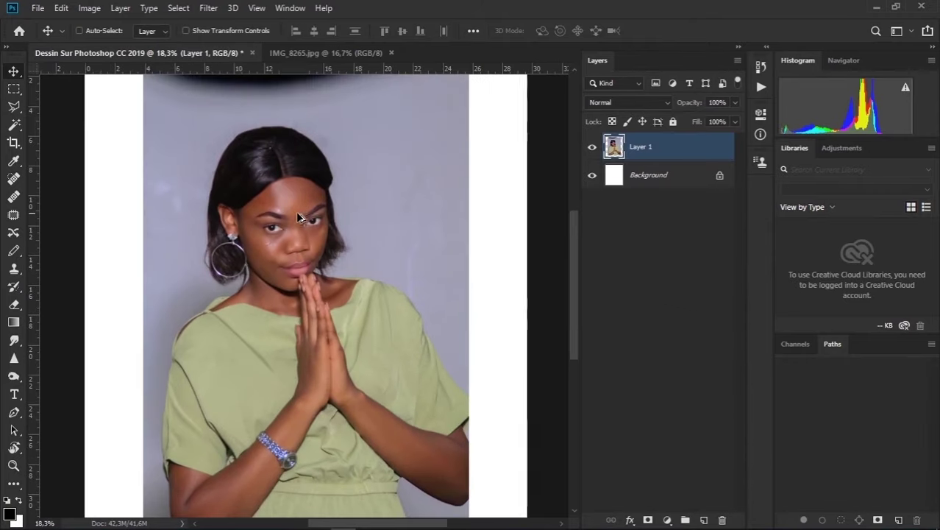
pyautogui.scroll(2, 293, 266)
pyautogui.scroll(2, 265, 250)
pyautogui.scroll(-1, 245, 241)
pyautogui.scroll(-2, 245, 240)
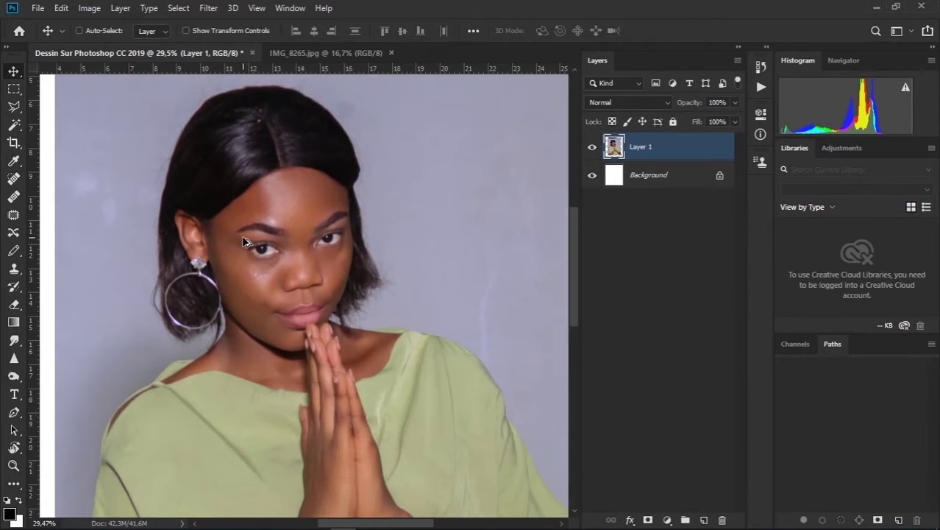
pyautogui.scroll(1, 259, 258)
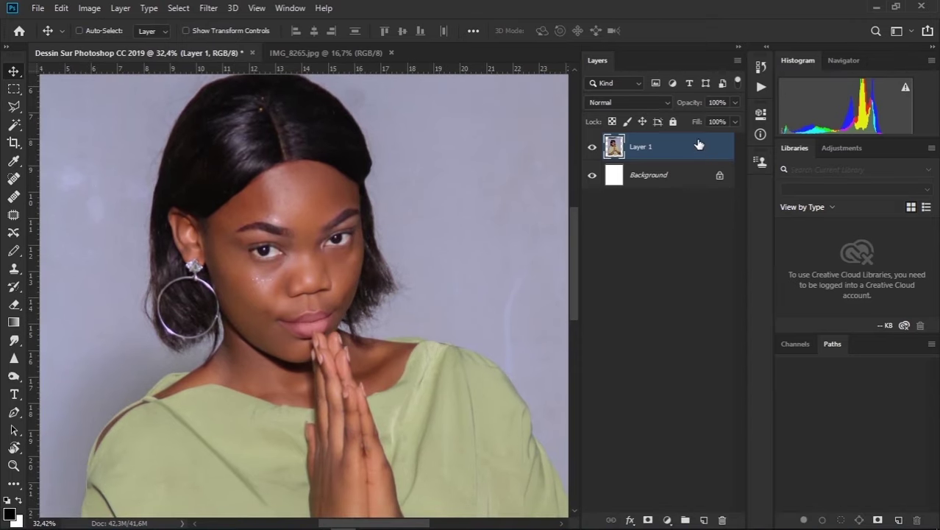
# Duplicate Layer 1, rename the background to 'Back Ground', and add an empty Layer 2
pyautogui.hotkey('ctrl', 'j')
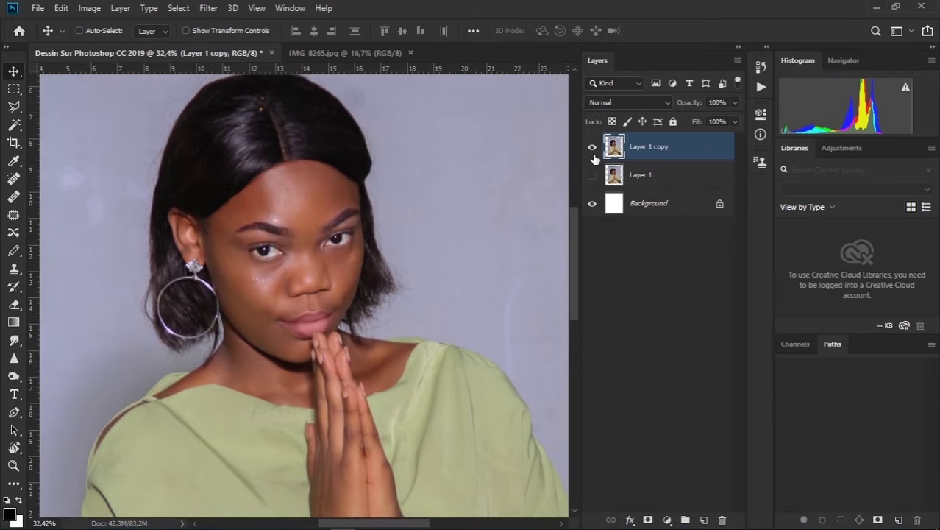
pyautogui.doubleClick(687, 201)
pyautogui.write('Back Ground')
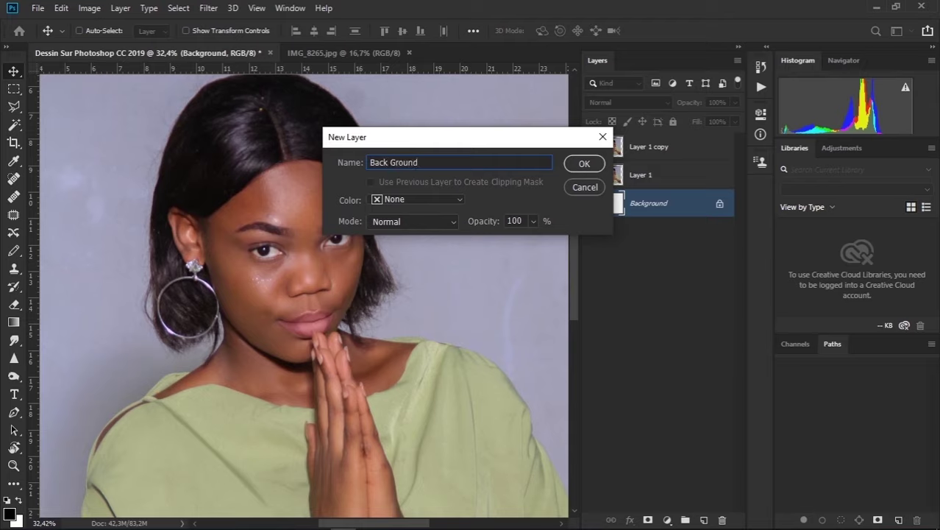
pyautogui.click(584, 162)
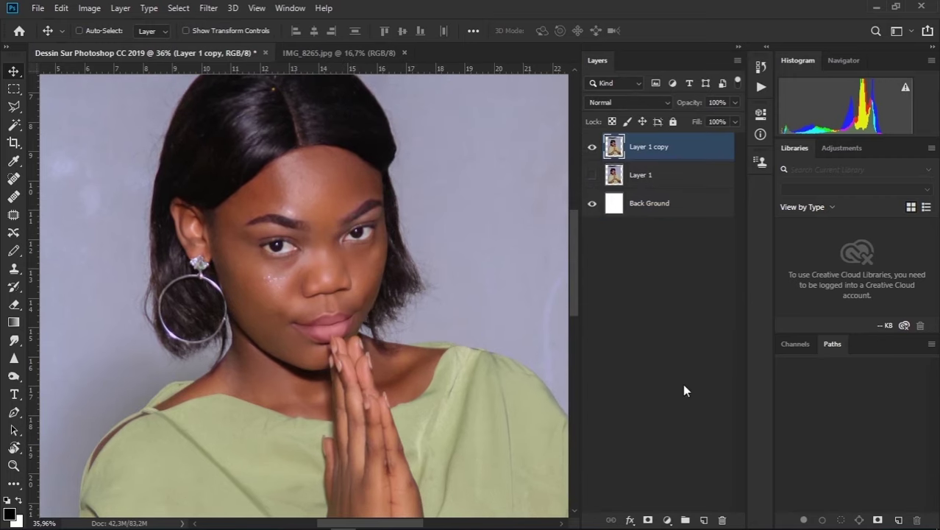
pyautogui.click(704, 519)
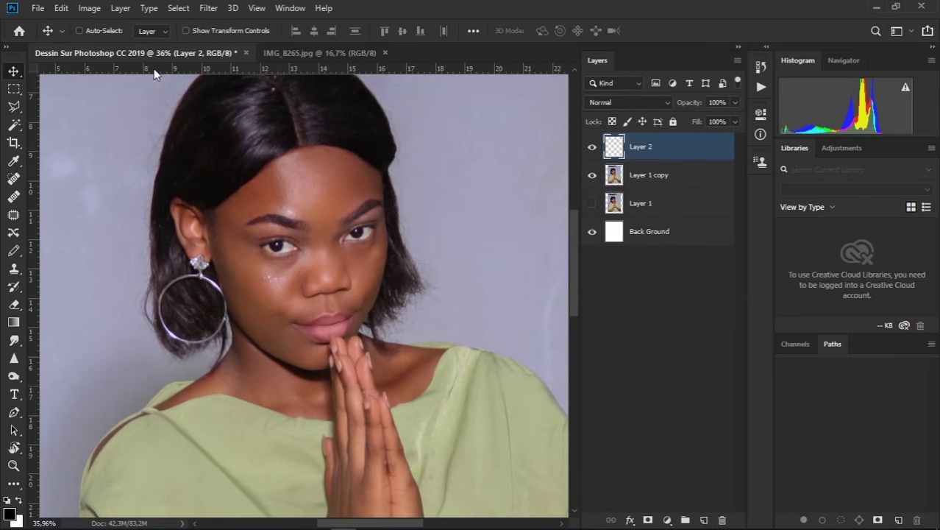
# Select the Pencil tool and keep its brush size at 4 px
pyautogui.scroll(3, 168, 219)
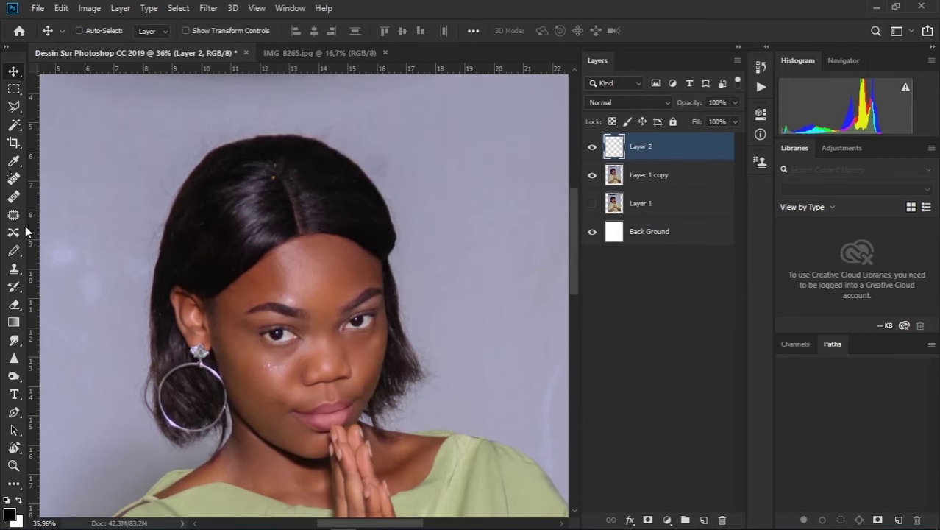
pyautogui.rightClick(14, 287)
pyautogui.hotkey('shift', 'b')
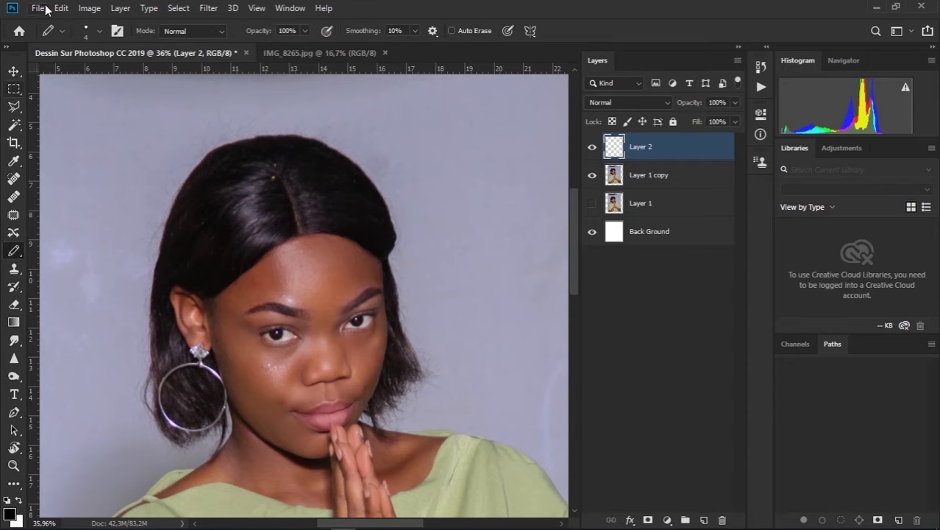
pyautogui.click(95, 31)
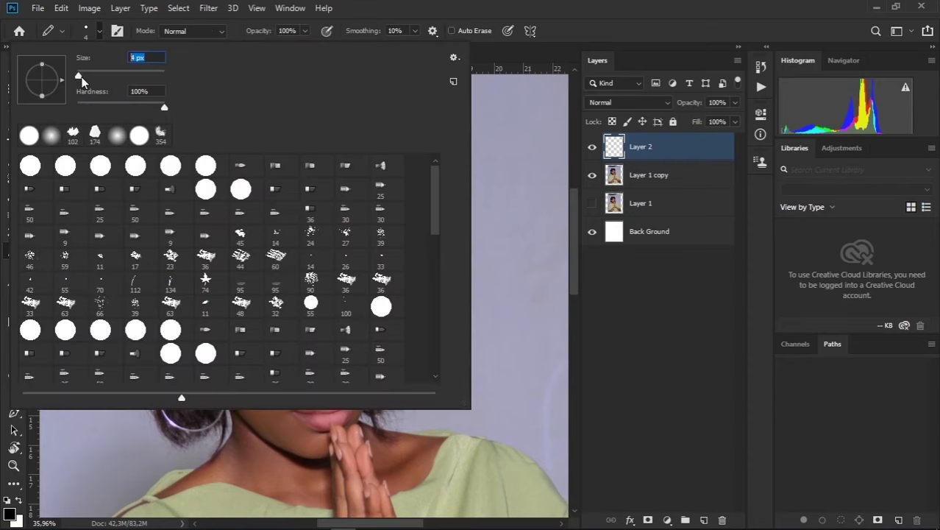
pyautogui.press('Return')
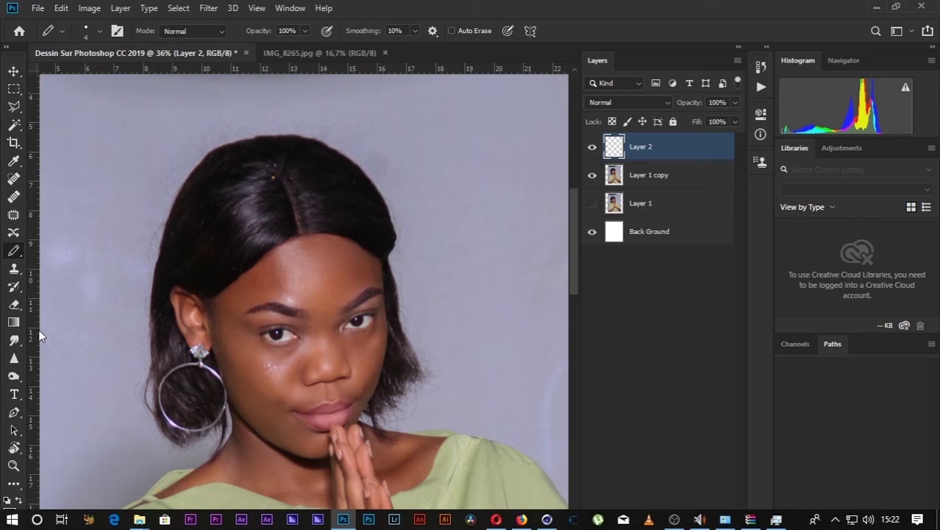
# Switch to the Pen tool and zoom in on the forehead hairline
pyautogui.click(16, 413)
pyautogui.scroll(3, 140, 316)
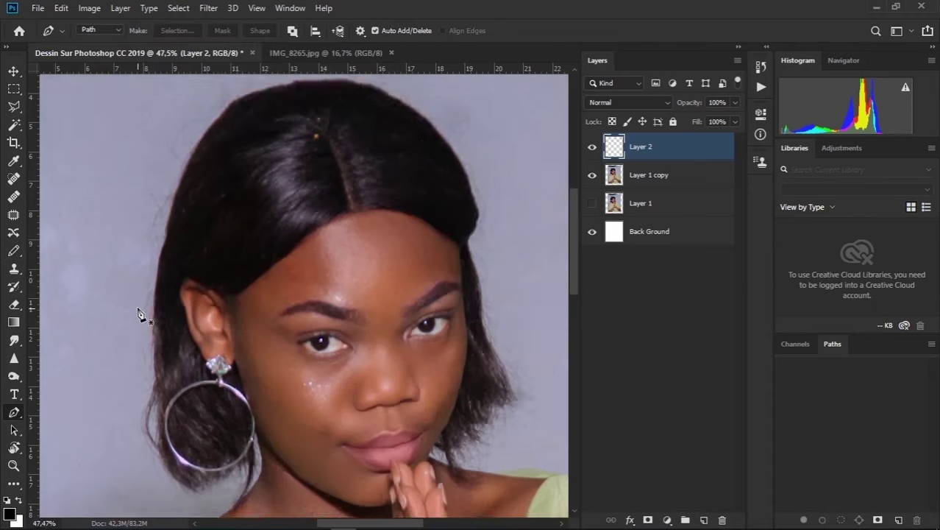
pyautogui.scroll(2, 176, 383)
pyautogui.scroll(2, 342, 302)
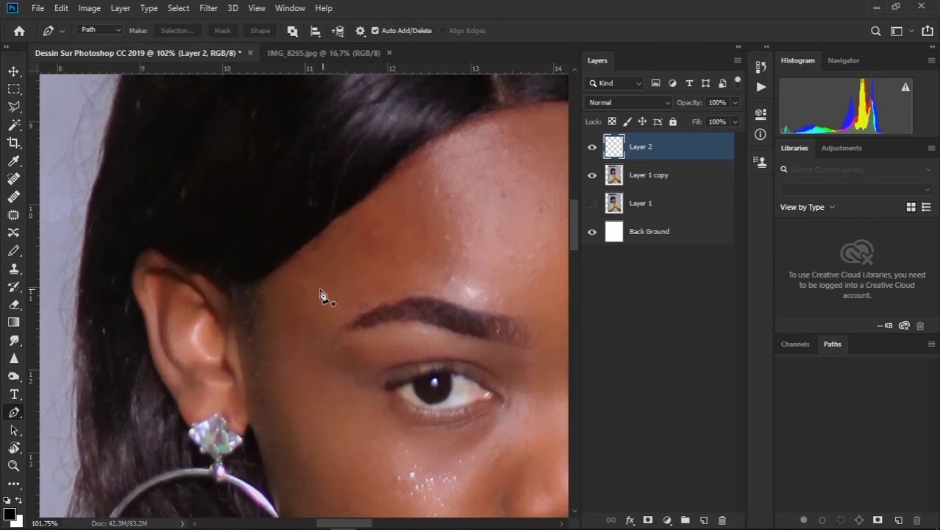
pyautogui.scroll(1, 321, 294)
# Begin a curved Pen path along the hairline from beside the ear up to the forehead
pyautogui.click(234, 280)
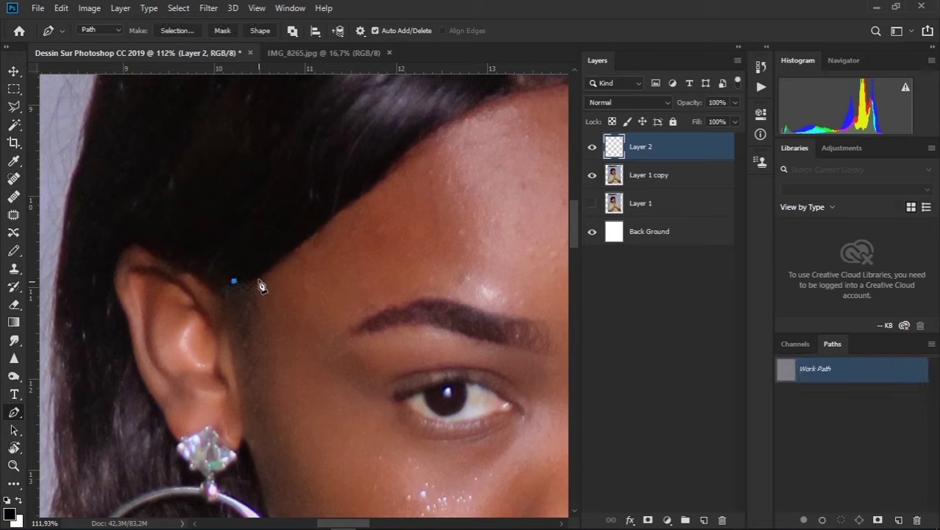
pyautogui.moveTo(259, 278); pyautogui.dragTo(275, 269)
pyautogui.moveTo(407, 148); pyautogui.dragTo(435, 121)
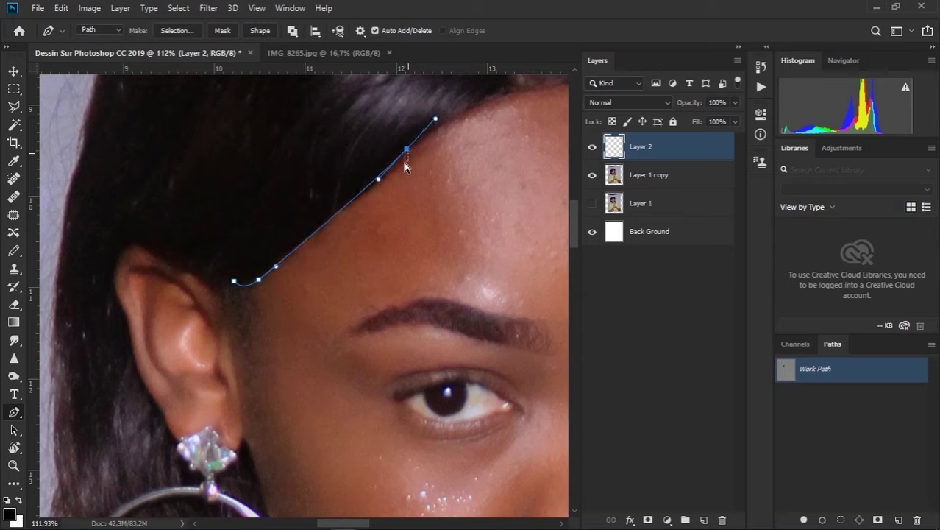
pyautogui.press('Return')
pyautogui.hotkey('ctrl', 'z')
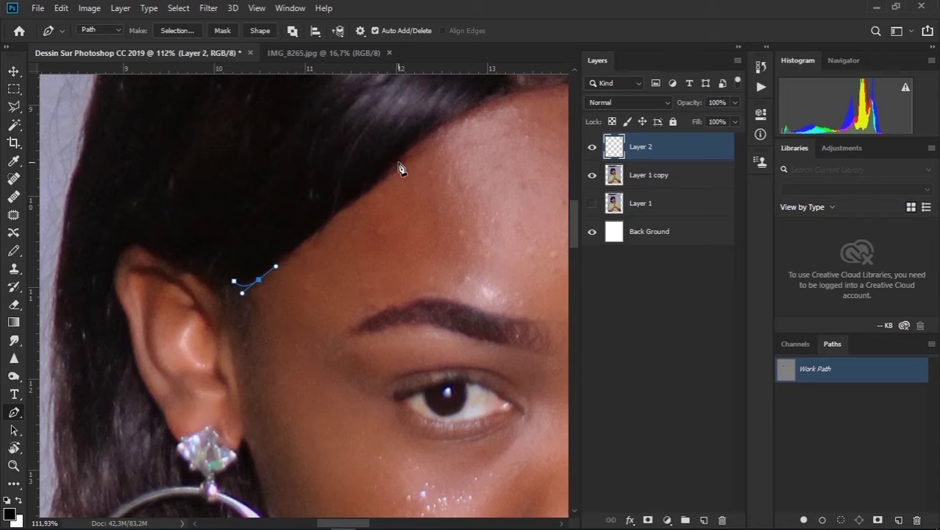
pyautogui.moveTo(386, 170); pyautogui.dragTo(394, 165)
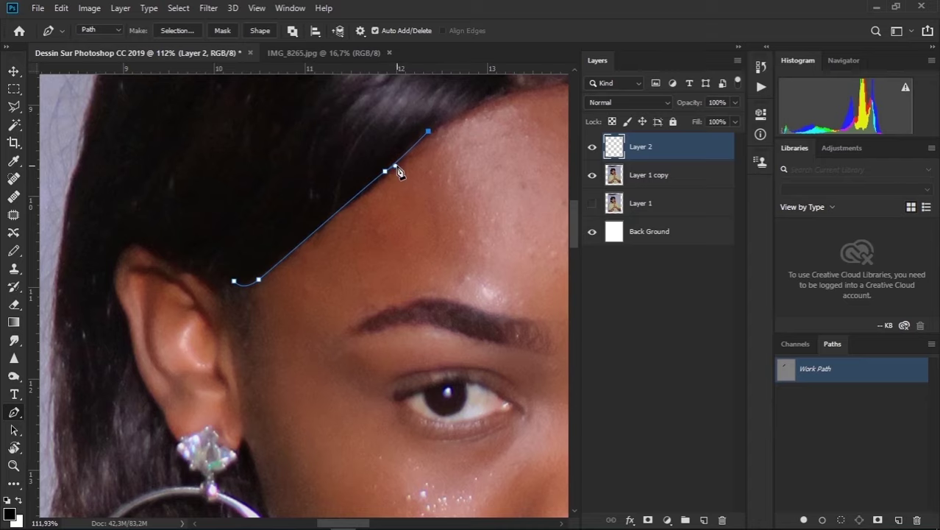
pyautogui.moveTo(397, 167); pyautogui.dragTo(392, 166)
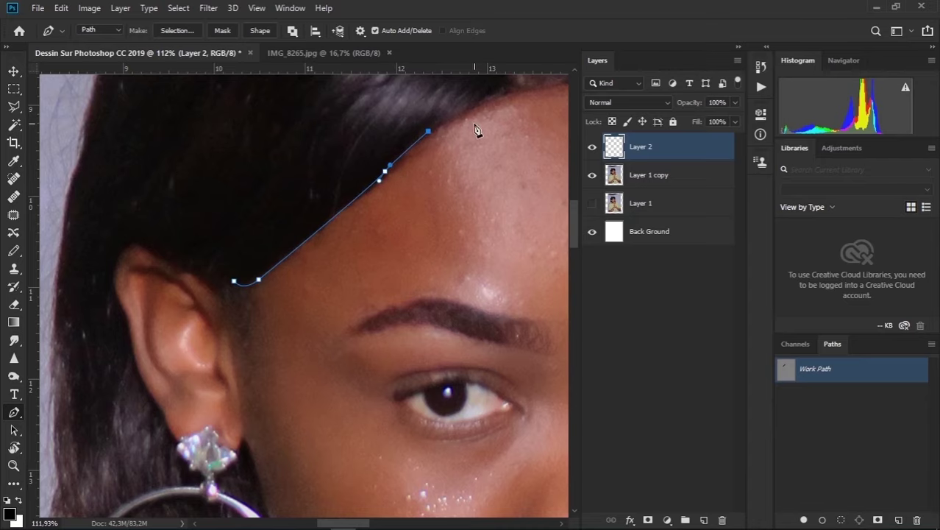
pyautogui.moveTo(475, 131); pyautogui.dragTo(317, 224)
pyautogui.moveTo(397, 177); pyautogui.dragTo(467, 179)
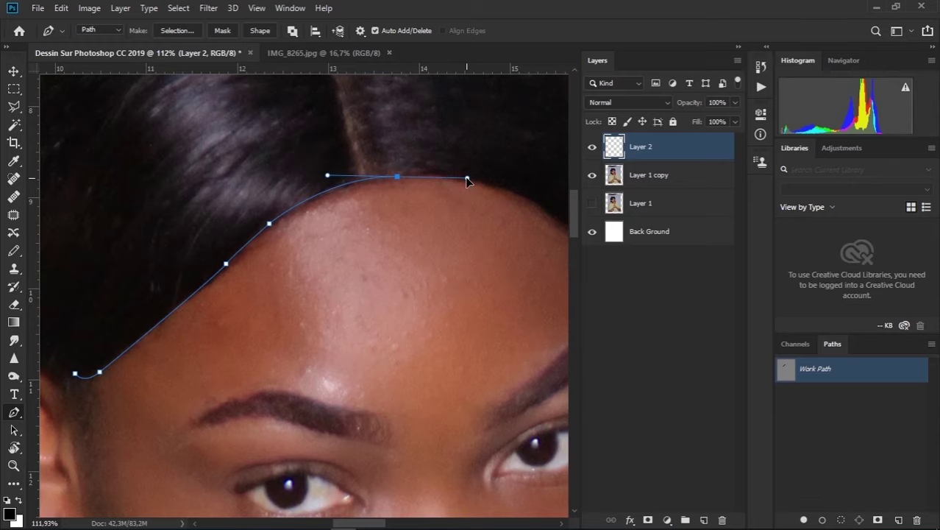
# Continue the hairline path down the far side and settle its end point on the hairline
pyautogui.hscroll(4, 412, 210)
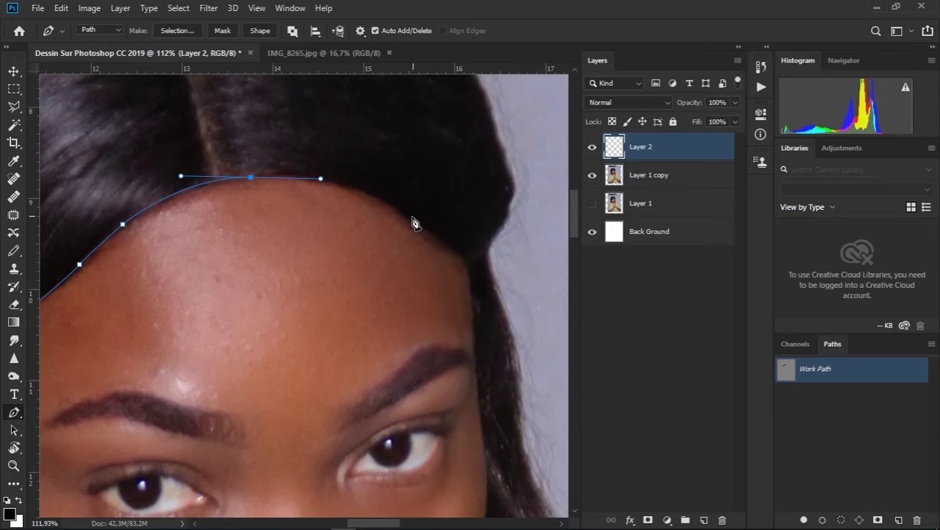
pyautogui.moveTo(411, 218); pyautogui.dragTo(456, 251)
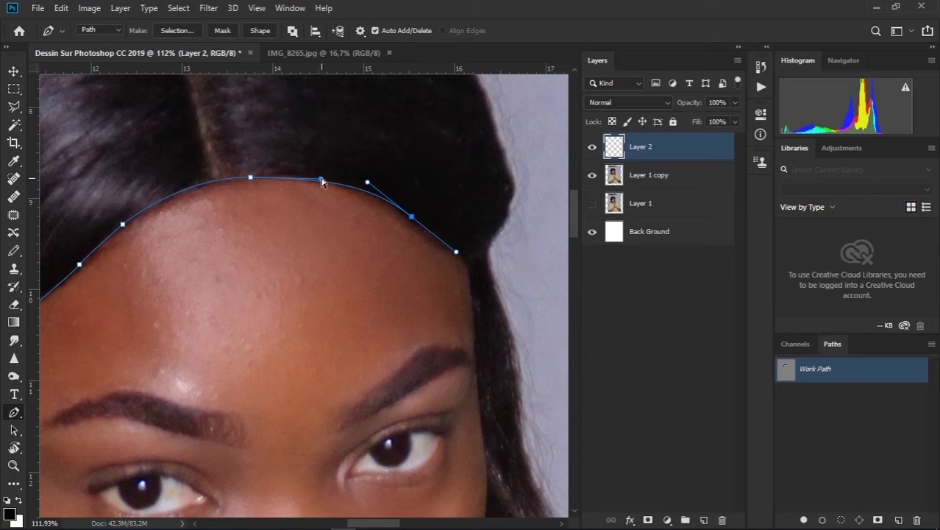
pyautogui.moveTo(322, 180); pyautogui.dragTo(317, 176)
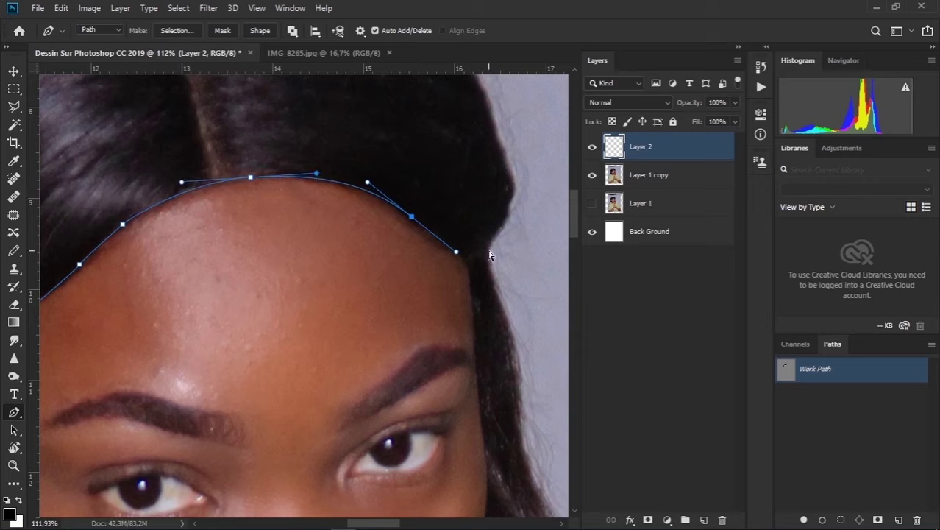
pyautogui.moveTo(470, 263); pyautogui.dragTo(473, 270)
pyautogui.hotkey('ctrl', 'z')
pyautogui.moveTo(463, 253); pyautogui.dragTo(466, 267)
pyautogui.hotkey('ctrl', 'z')
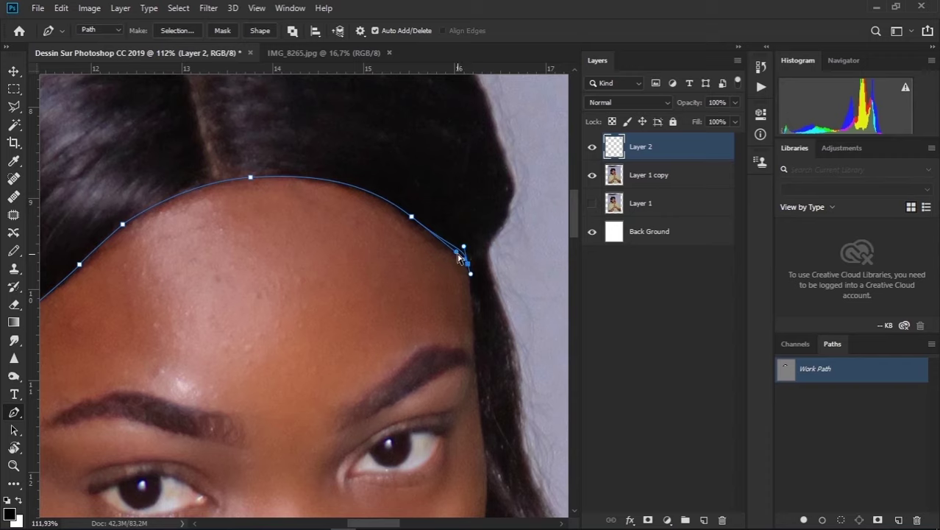
pyautogui.moveTo(458, 253)
pyautogui.mouseDown()
pyautogui.moveTo(456, 243)
pyautogui.moveTo(455, 253)
pyautogui.mouseUp()
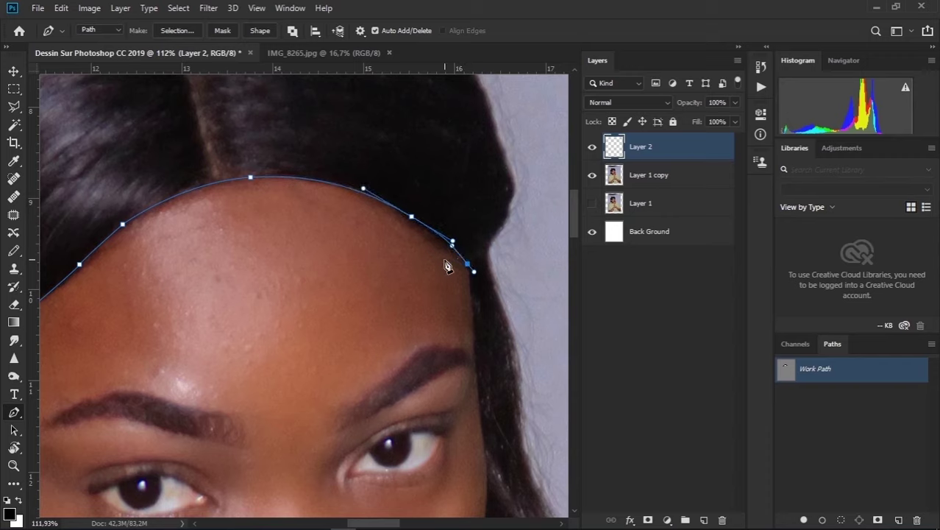
# Stroke the hairline path in black with the Pencil, then delete the path
pyautogui.rightClick(446, 266)
pyautogui.click(501, 321)
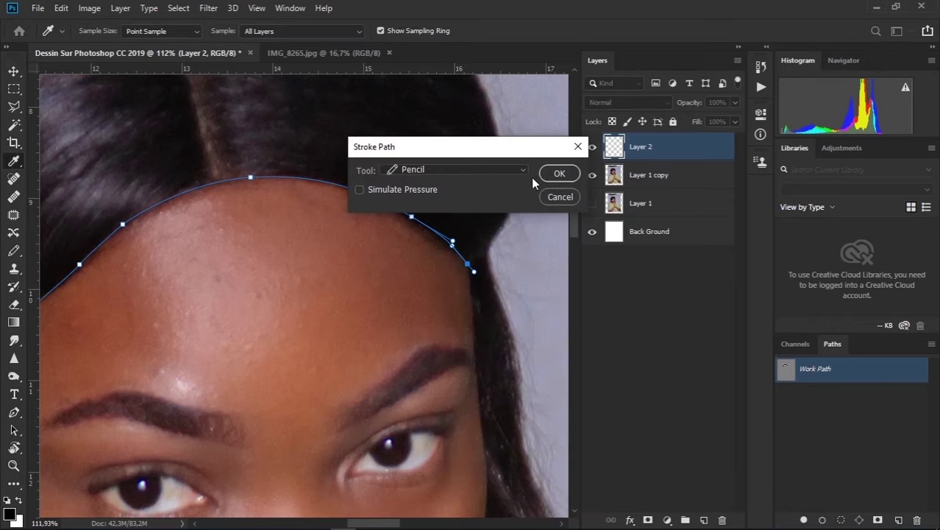
pyautogui.click(558, 173)
pyautogui.rightClick(320, 225)
pyautogui.click(324, 243)
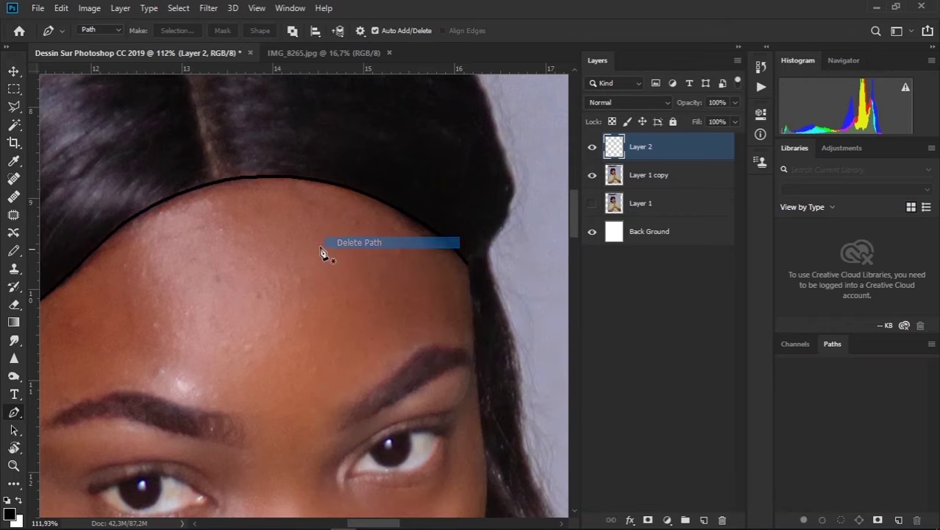
pyautogui.scroll(-2, 292, 224)
# Pen-trace the jawline from below the earring down to the chin
pyautogui.keyDown('alt'); pyautogui.scroll(-3, 293, 235); pyautogui.keyUp('alt')
pyautogui.keyDown('alt'); pyautogui.scroll(1, 250, 322); pyautogui.keyUp('alt')
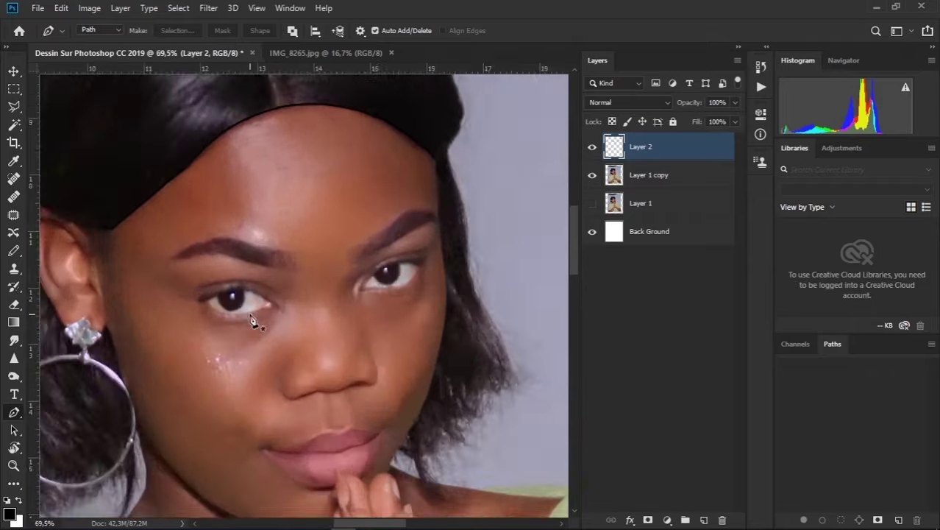
pyautogui.keyDown('alt'); pyautogui.scroll(3, 250, 322); pyautogui.keyUp('alt')
pyautogui.scroll(-3, 447, 130)
pyautogui.keyDown('alt'); pyautogui.scroll(-4, 337, 406); pyautogui.keyUp('alt')
pyautogui.keyDown('alt'); pyautogui.scroll(3, 248, 269); pyautogui.keyUp('alt')
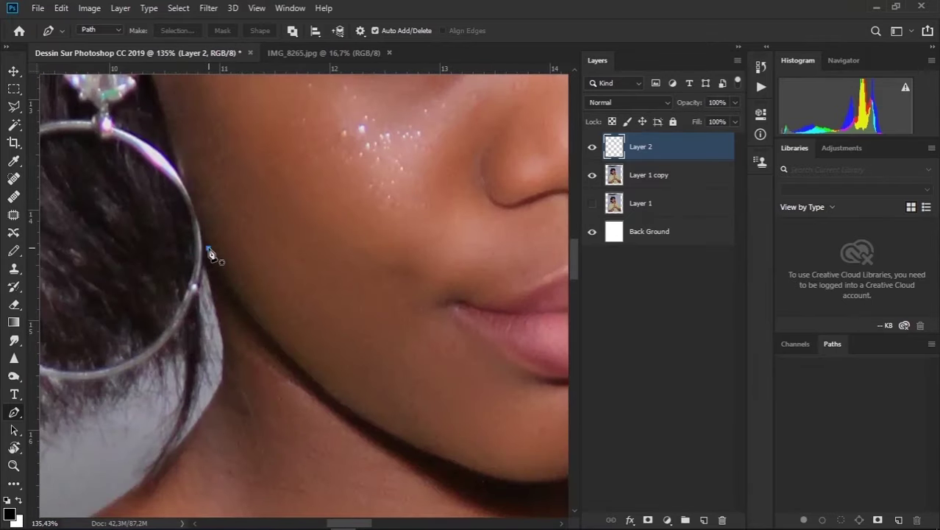
pyautogui.click(208, 249)
pyautogui.moveTo(373, 426); pyautogui.dragTo(468, 485)
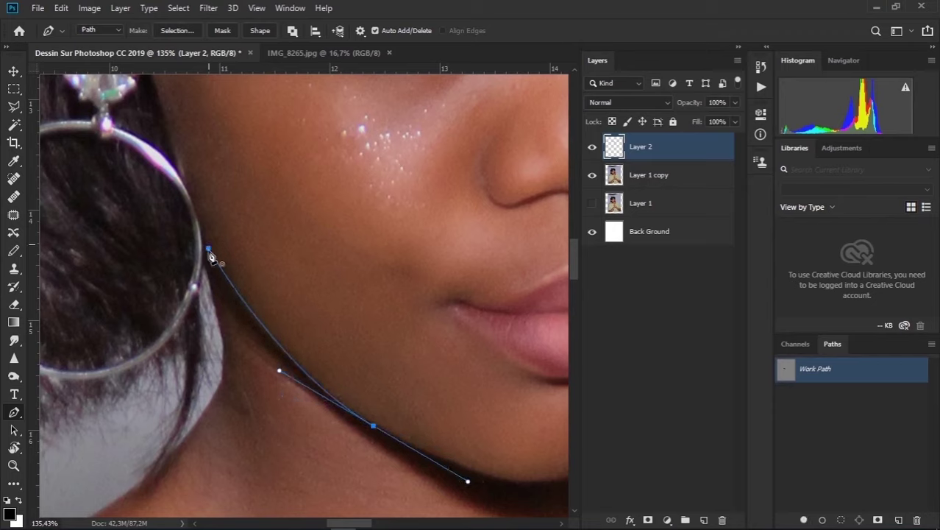
pyautogui.moveTo(209, 251); pyautogui.dragTo(208, 265)
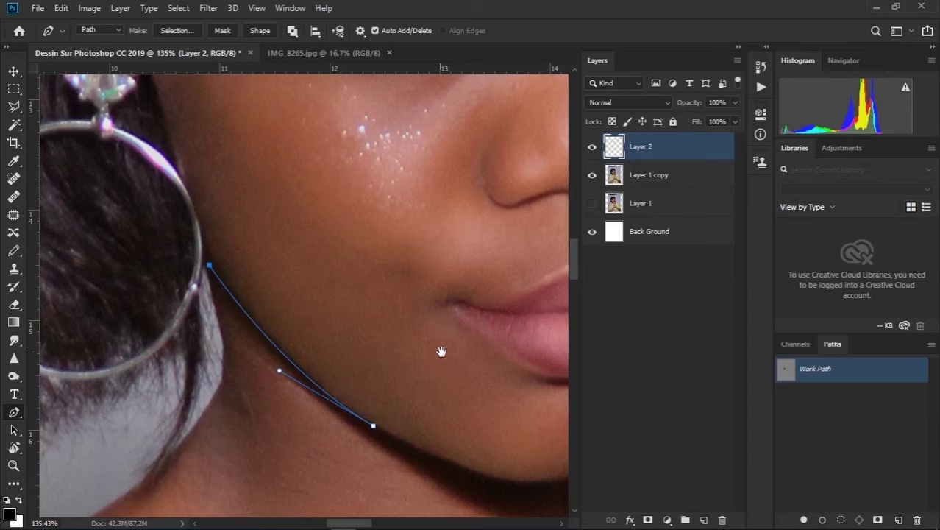
pyautogui.moveTo(441, 351); pyautogui.dragTo(237, 211)
pyautogui.moveTo(367, 337)
pyautogui.mouseDown()
pyautogui.moveTo(390, 326)
pyautogui.moveTo(329, 351)
pyautogui.mouseUp()
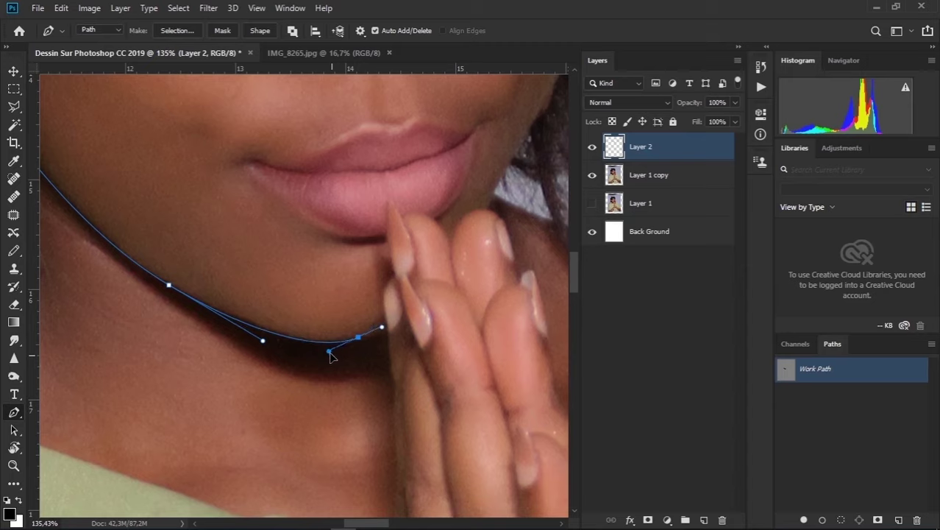
# Stroke the jawline path in black with the Pencil, then delete the path
pyautogui.rightClick(360, 355)
pyautogui.click(378, 120)
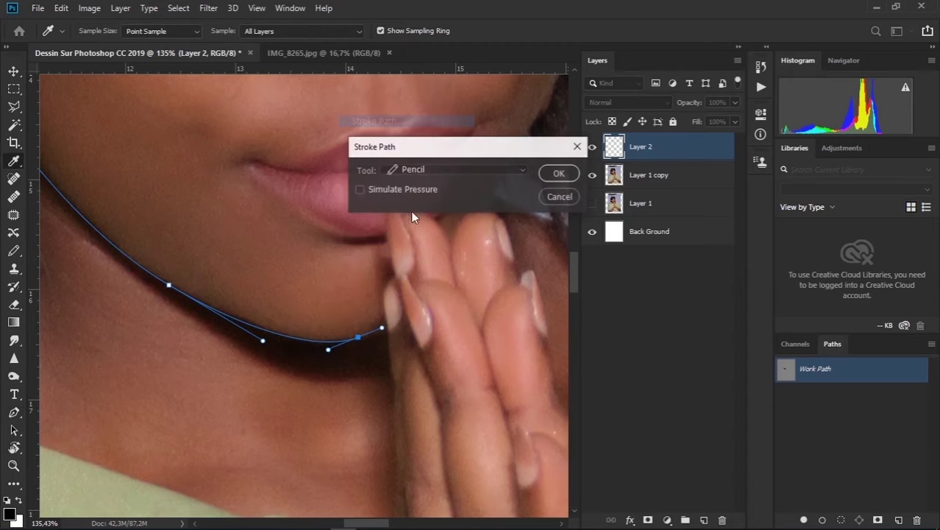
pyautogui.click(560, 172)
pyautogui.rightClick(339, 257)
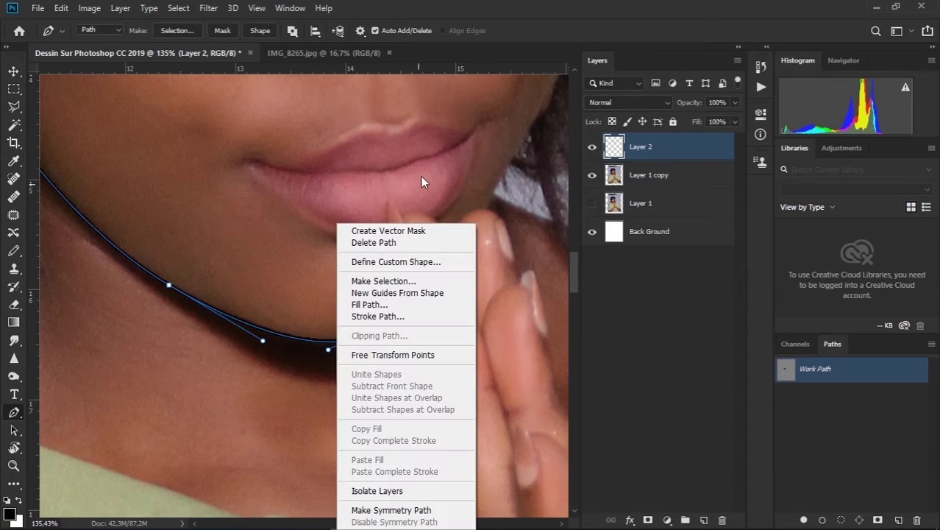
pyautogui.click(391, 244)
# Hide and re-show the photo layer to check the line art
pyautogui.scroll(-2, 324, 272)
pyautogui.scroll(-5, 324, 272)
pyautogui.scroll(-2, 324, 272)
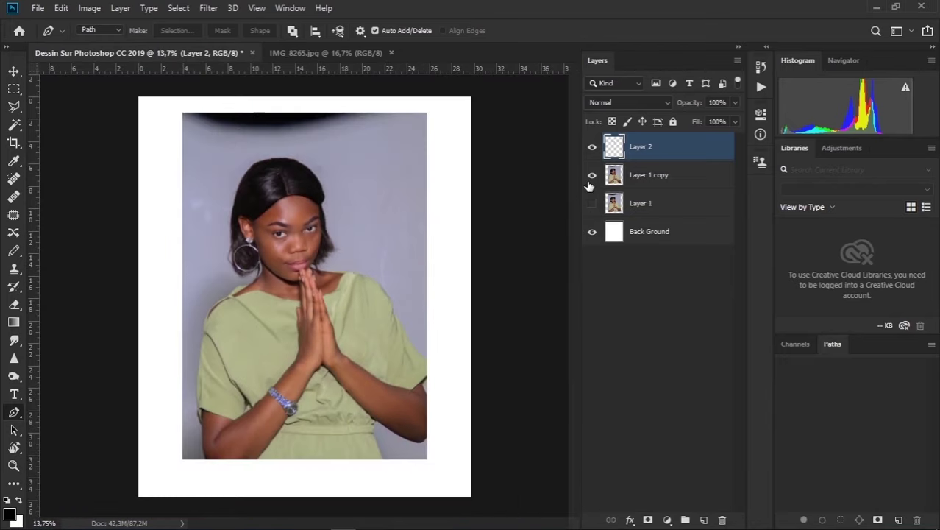
pyautogui.click(592, 176)
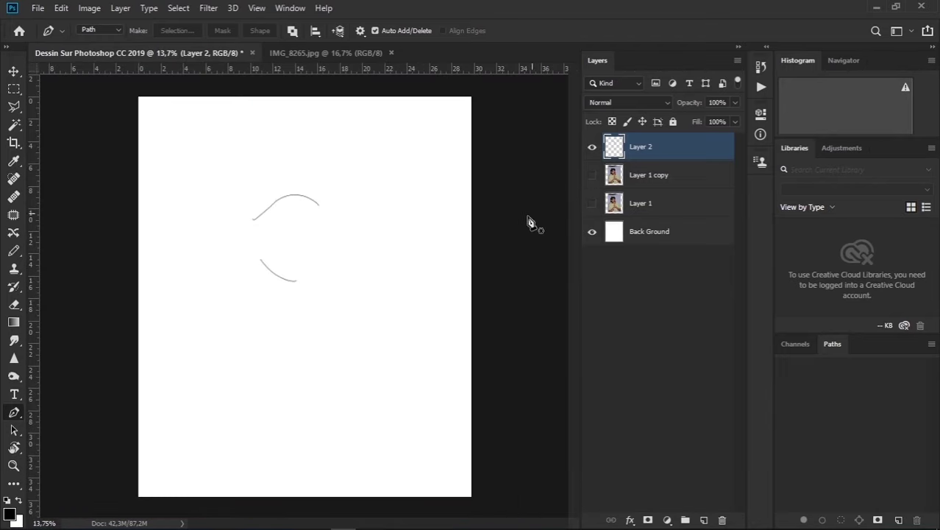
pyautogui.click(592, 176)
pyautogui.scroll(4, 343, 257)
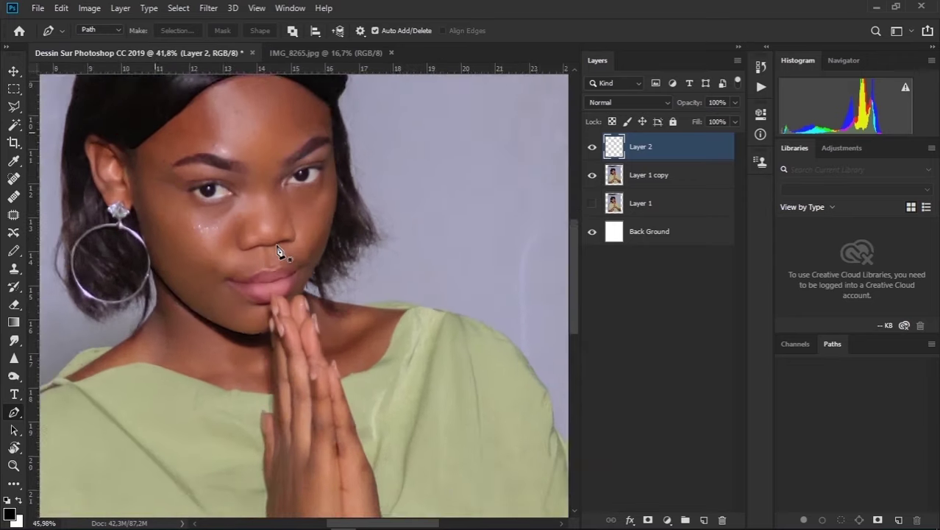
pyautogui.scroll(3, 274, 254)
pyautogui.scroll(-2, 336, 289)
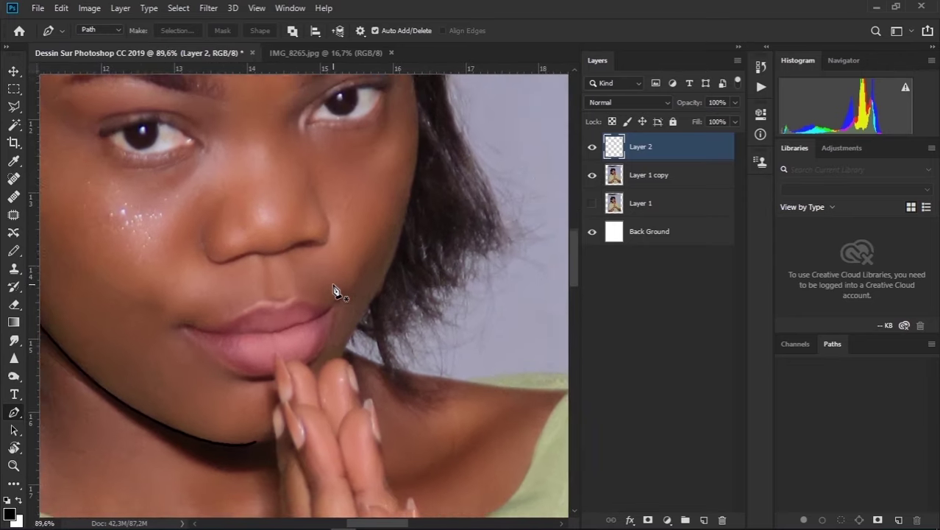
pyautogui.scroll(-1, 336, 291)
pyautogui.scroll(2, 376, 356)
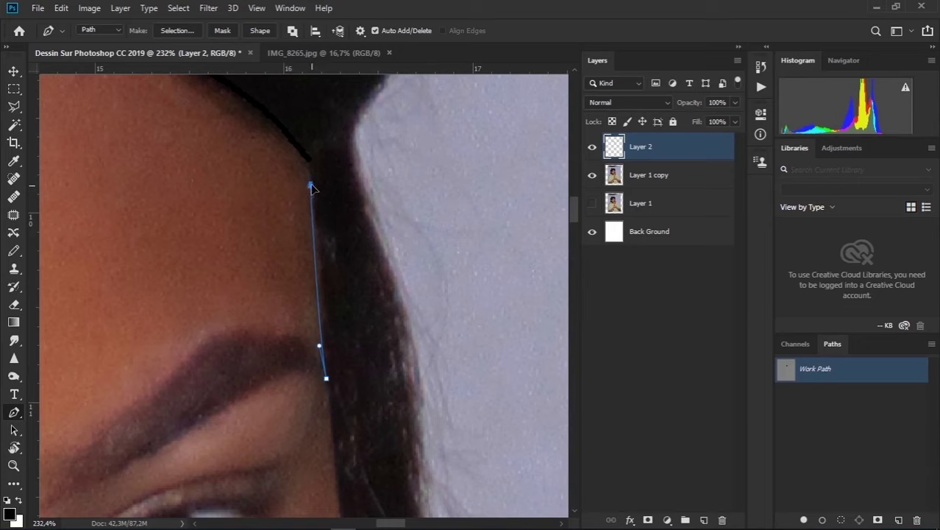
# Trace a curved outline down the right side of the face, past the cheek to the lips
pyautogui.moveTo(347, 350); pyautogui.dragTo(308, 208)
pyautogui.click(296, 351)
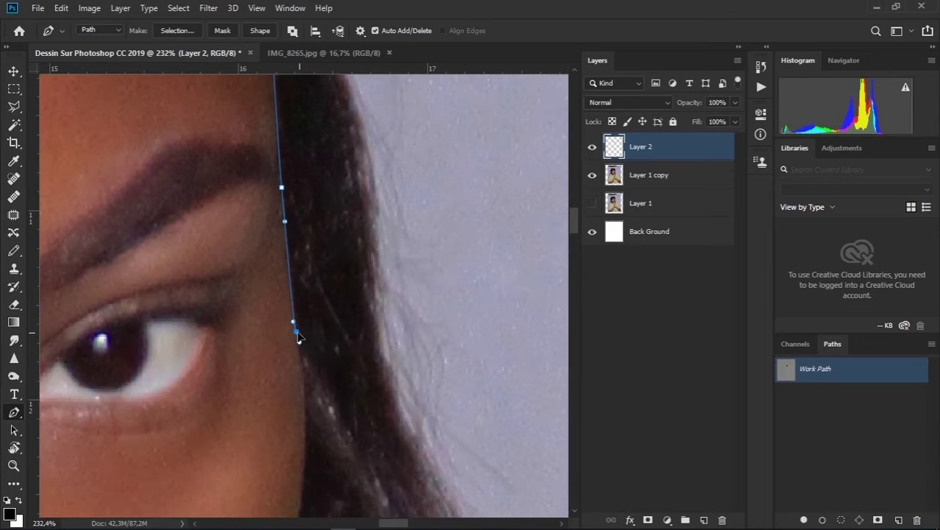
pyautogui.moveTo(296, 350); pyautogui.dragTo(276, 277)
pyautogui.click(301, 490)
pyautogui.moveTo(301, 491)
pyautogui.mouseDown()
pyautogui.moveTo(385, 227)
pyautogui.moveTo(367, 74)
pyautogui.mouseUp()
pyautogui.click(226, 388)
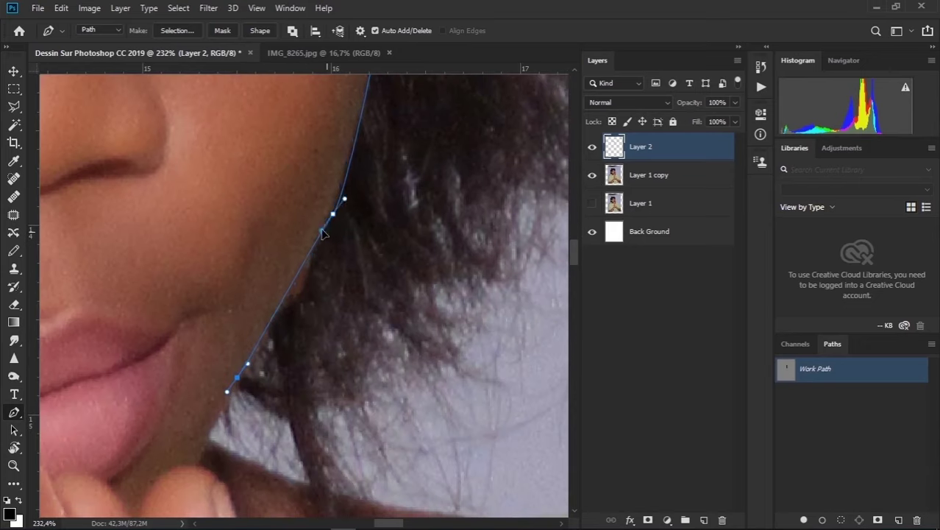
pyautogui.moveTo(256, 321); pyautogui.dragTo(341, 218)
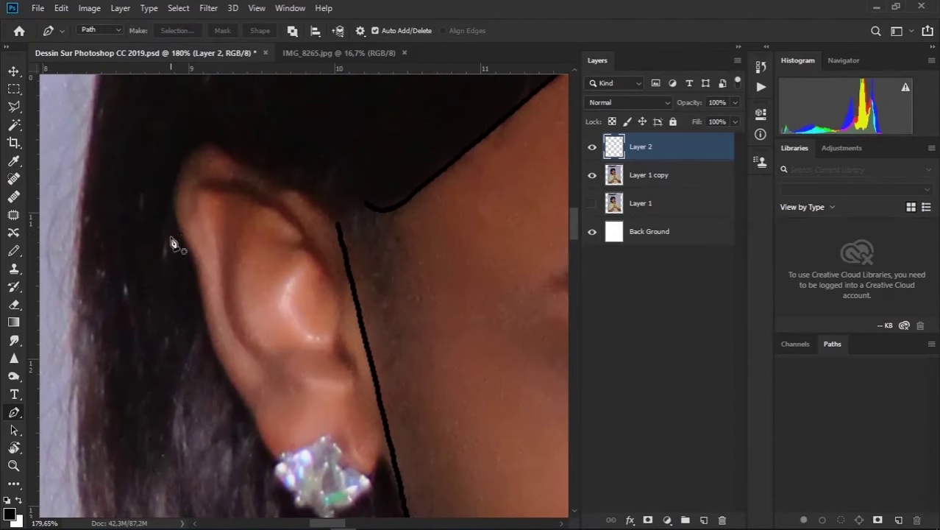
# Start a path over the top of the ear and down its back edge
pyautogui.click(174, 211)
pyautogui.moveTo(203, 139); pyautogui.dragTo(223, 150)
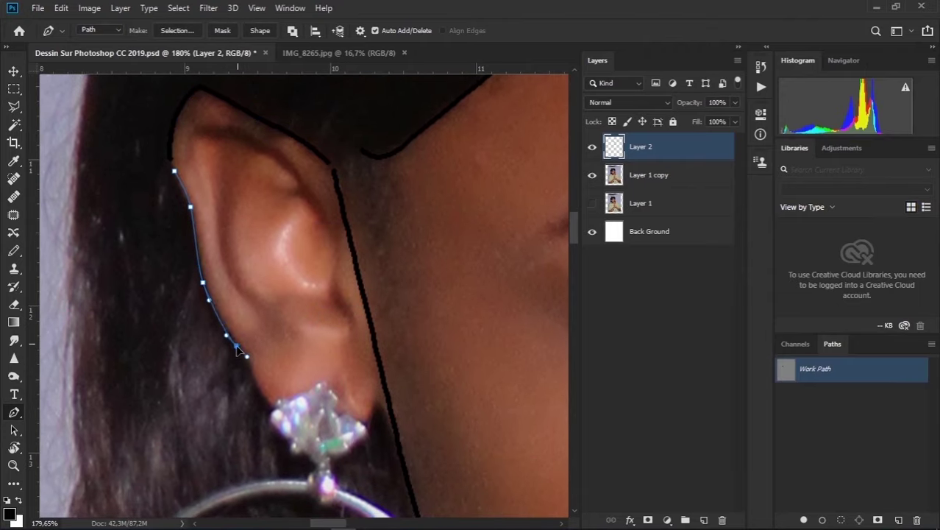
pyautogui.click(357, 242)
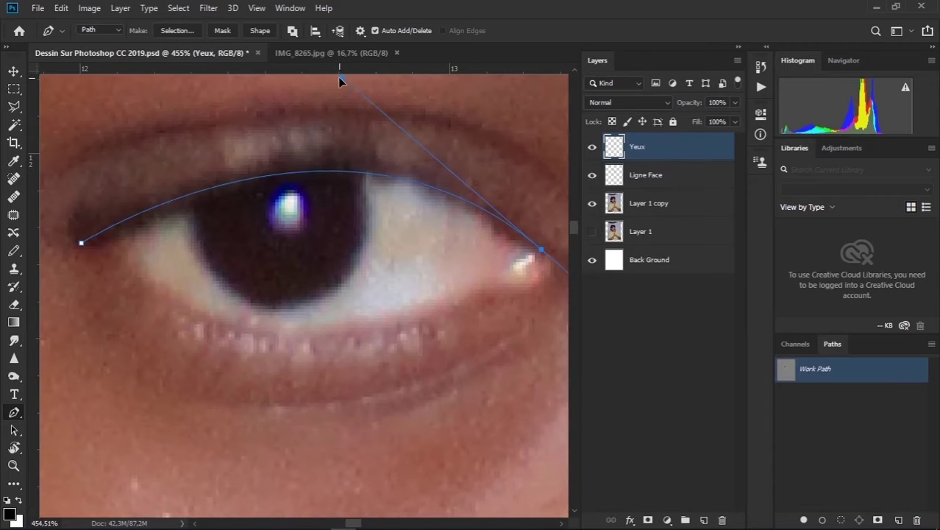
# Close the eye outline and stroke the lower eyelid in black, removing the guide paths
pyautogui.moveTo(339, 81); pyautogui.dragTo(504, 325)
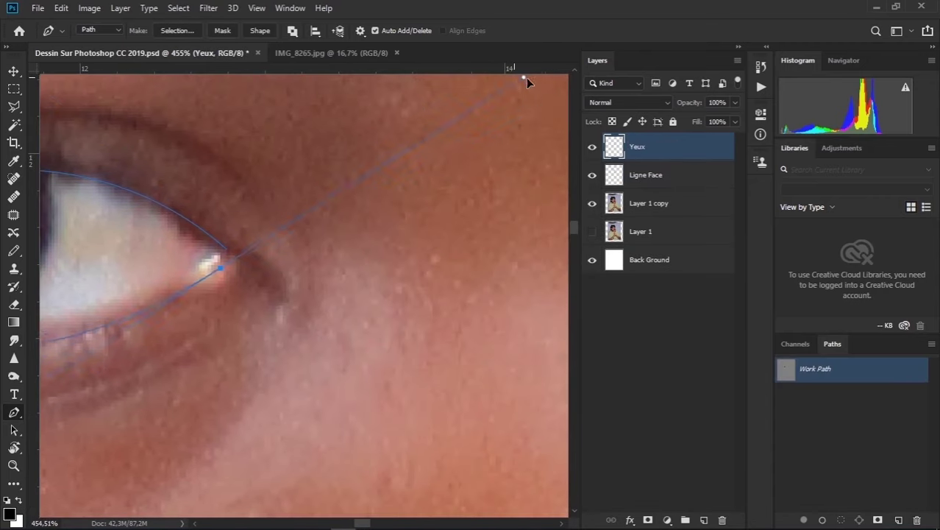
pyautogui.click(277, 315)
pyautogui.rightClick(409, 217)
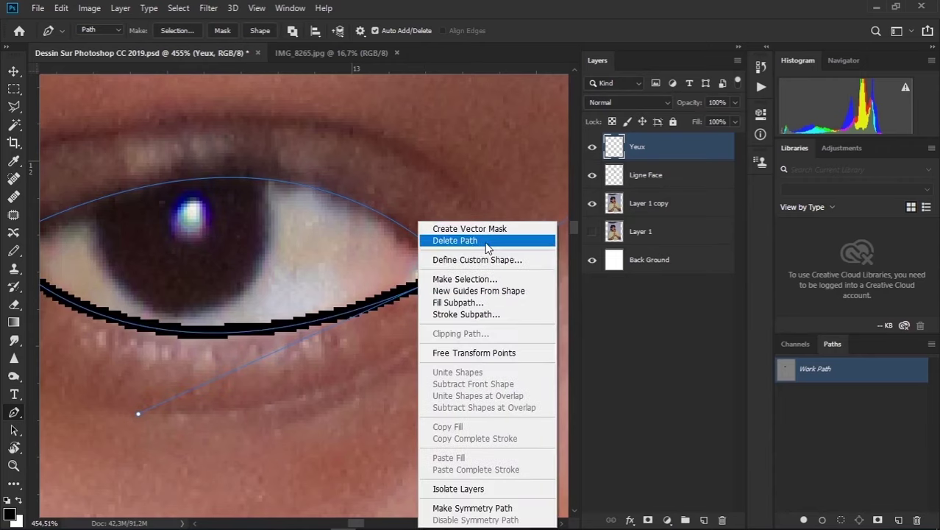
pyautogui.rightClick(362, 211)
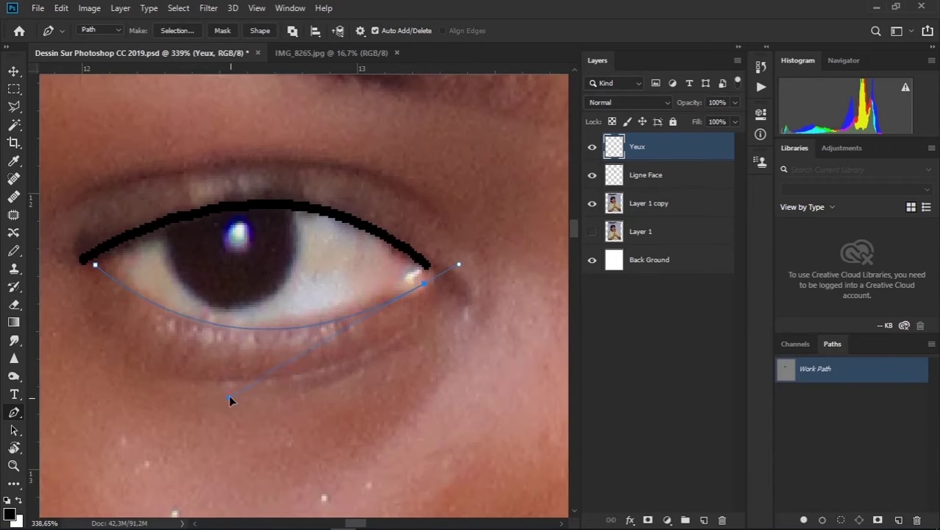
pyautogui.moveTo(415, 273); pyautogui.dragTo(241, 391)
pyautogui.click(95, 264)
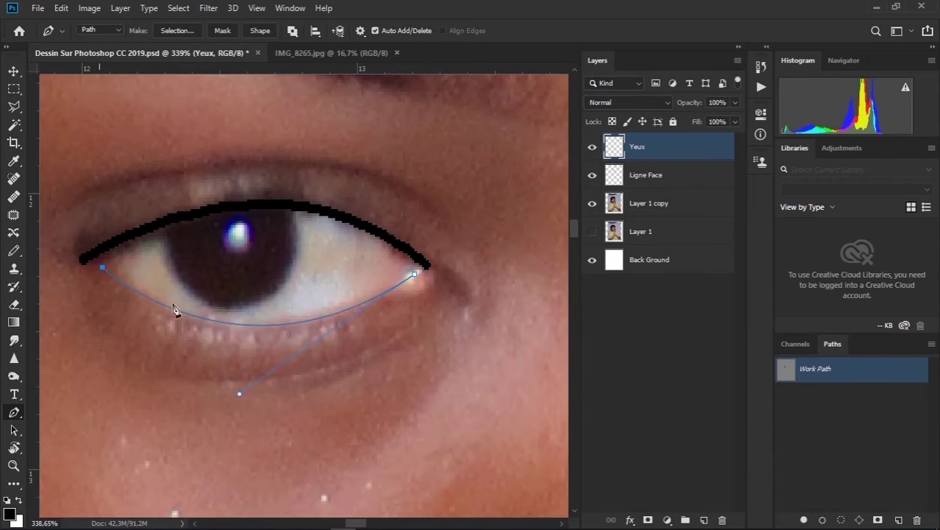
pyautogui.click(59, 246)
# Trace the upper lid curve, stroke it in black and remove its path
pyautogui.moveTo(466, 231); pyautogui.dragTo(258, 86)
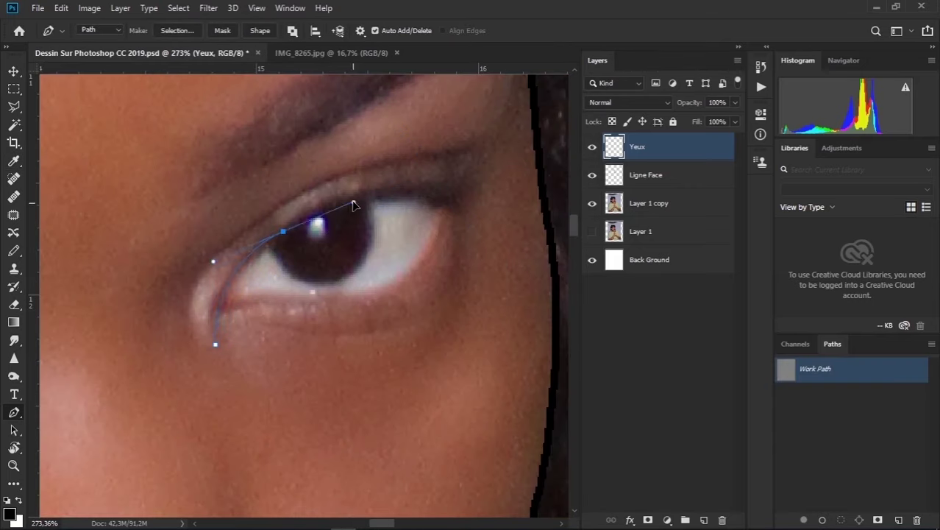
pyautogui.moveTo(354, 205); pyautogui.dragTo(356, 186)
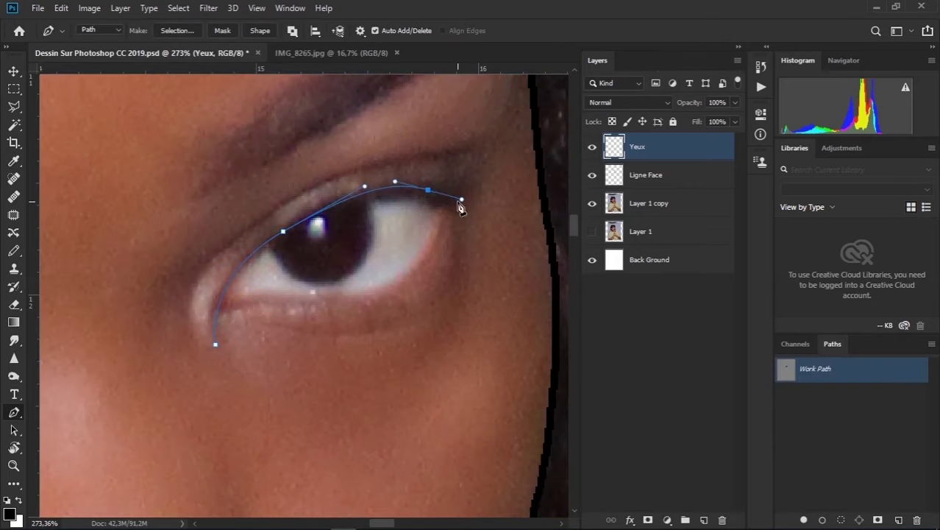
pyautogui.moveTo(470, 212); pyautogui.dragTo(510, 232)
pyautogui.moveTo(215, 343); pyautogui.dragTo(214, 329)
pyautogui.moveTo(428, 193); pyautogui.dragTo(462, 190)
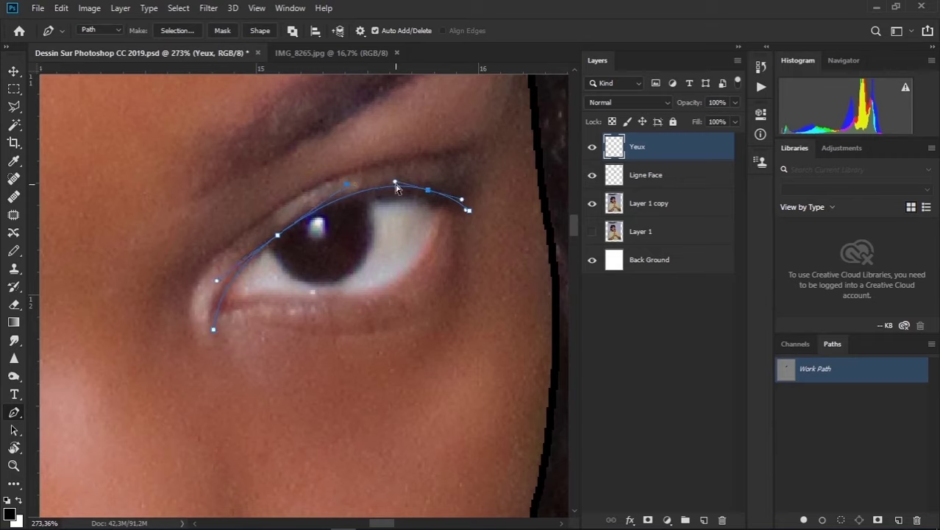
pyautogui.rightClick(359, 222)
pyautogui.click(409, 216)
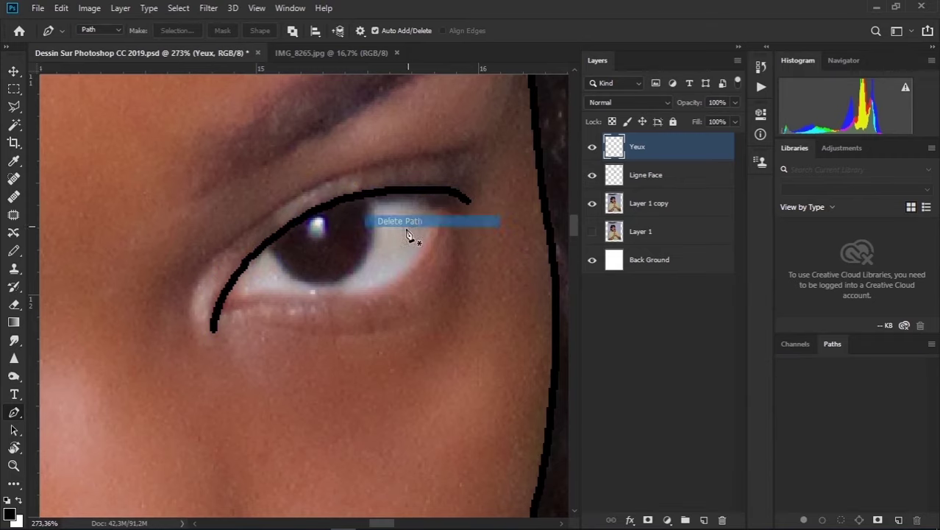
pyautogui.click(189, 326)
# Stroke the lid crease and the lower lid paths in black
pyautogui.moveTo(456, 151); pyautogui.dragTo(510, 143)
pyautogui.rightClick(185, 196)
pyautogui.click(236, 189)
pyautogui.click(222, 309)
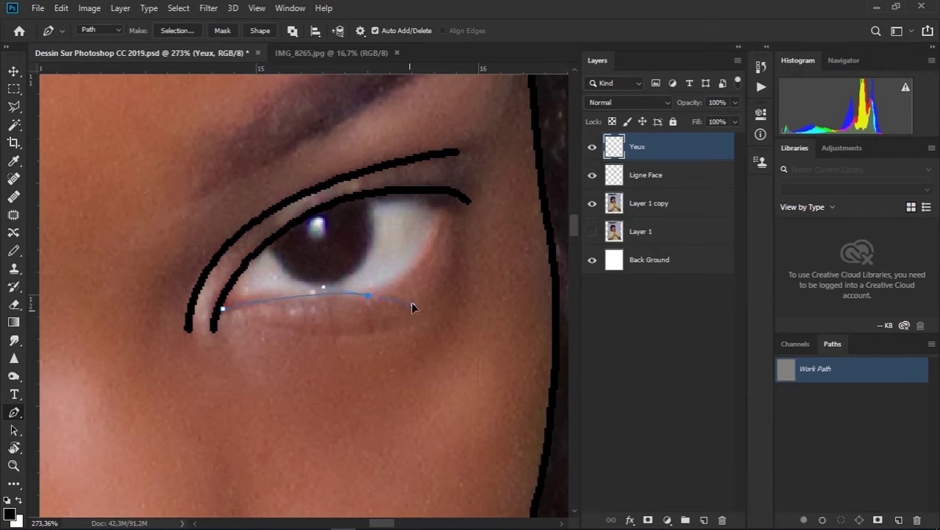
pyautogui.moveTo(367, 296); pyautogui.dragTo(416, 300)
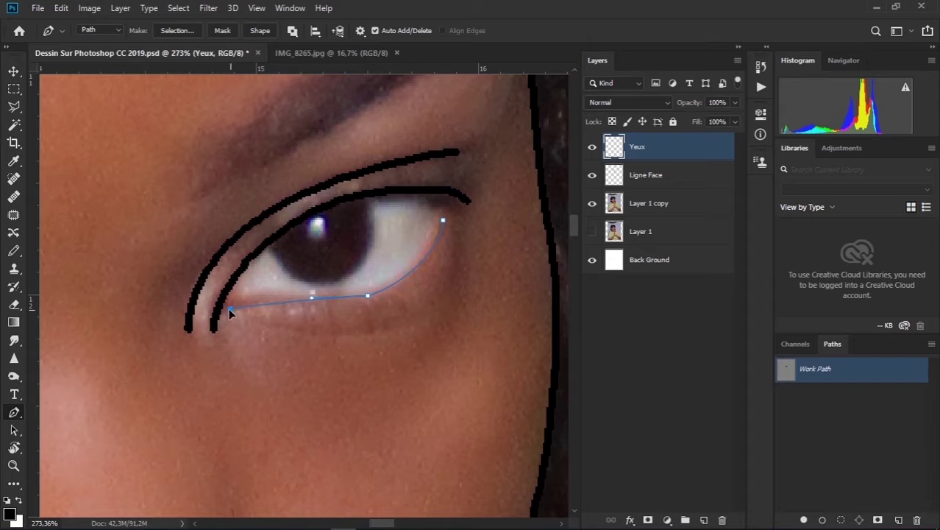
pyautogui.rightClick(433, 189)
pyautogui.click(483, 257)
pyautogui.scroll(-5, 294, 295)
# Add a new layer and tag the Yeux and Ligne Face layers orange
pyautogui.scroll(5, 294, 294)
pyautogui.click(703, 520)
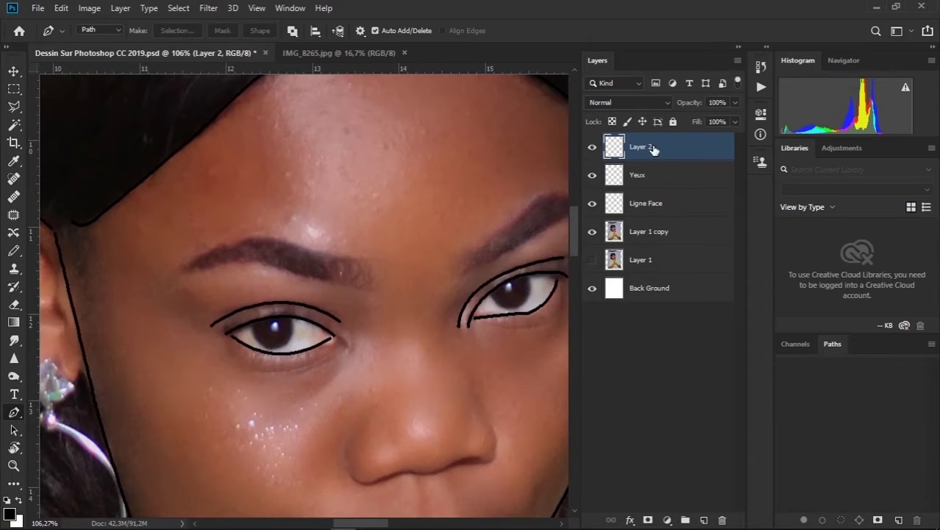
pyautogui.click(649, 176)
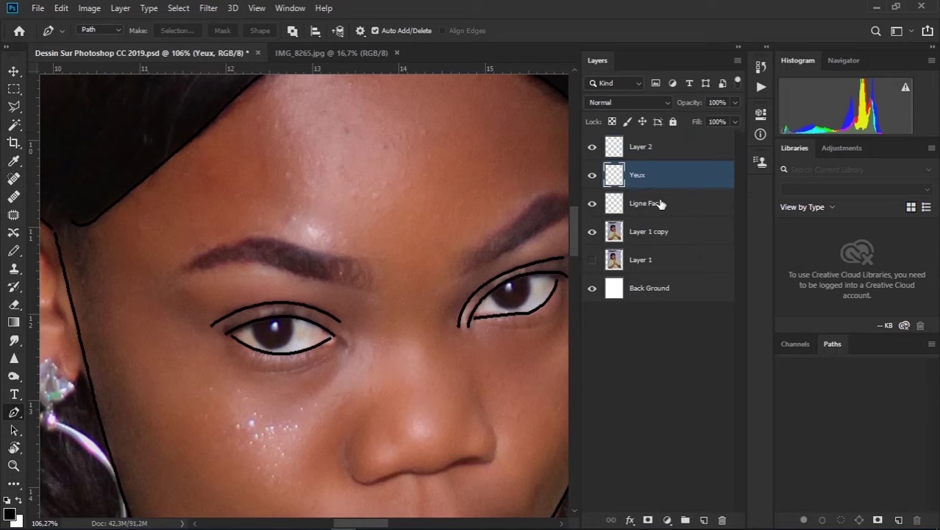
pyautogui.keyDown('shift'); pyautogui.click(648, 203); pyautogui.keyUp('shift')
pyautogui.rightClick(593, 203)
pyautogui.click(631, 262)
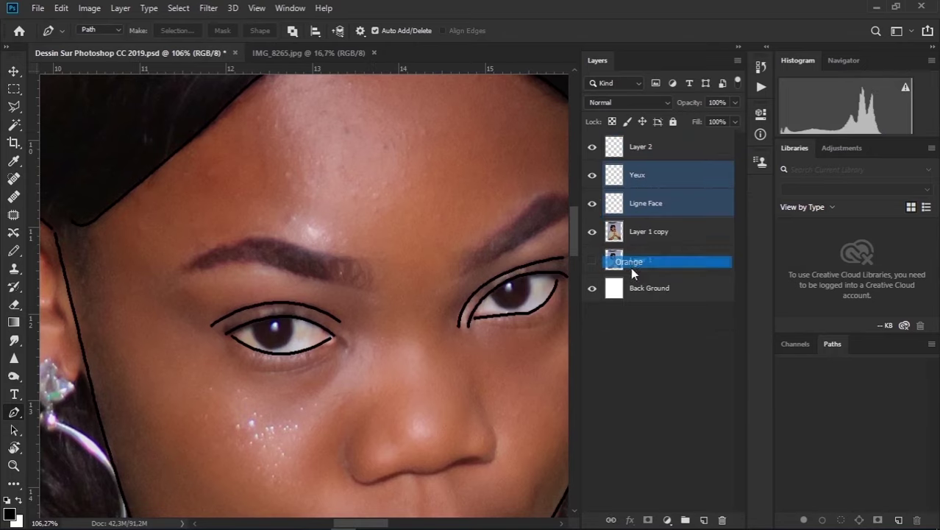
# On Layer 2, outline the left eyebrow with Polygonal Lasso corners up to its outer tip
pyautogui.click(663, 148)
pyautogui.scroll(3, 268, 260)
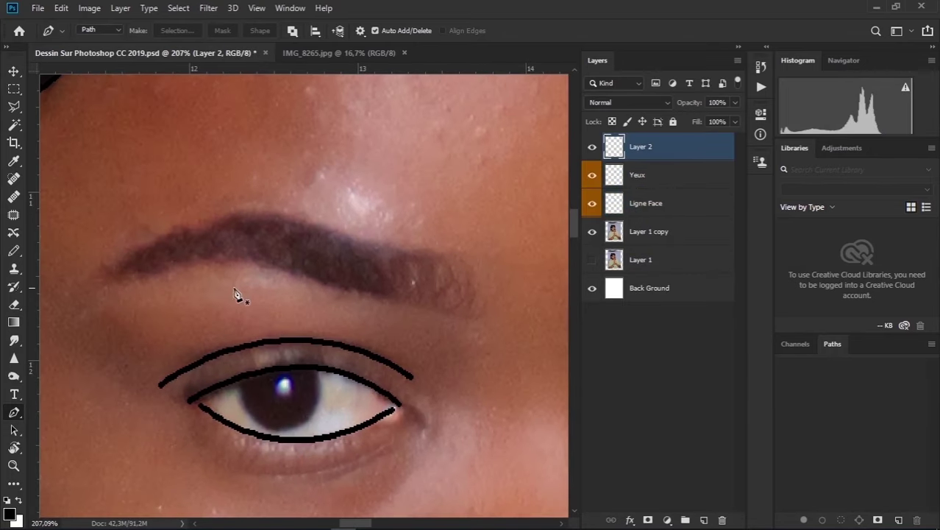
pyautogui.click(104, 294)
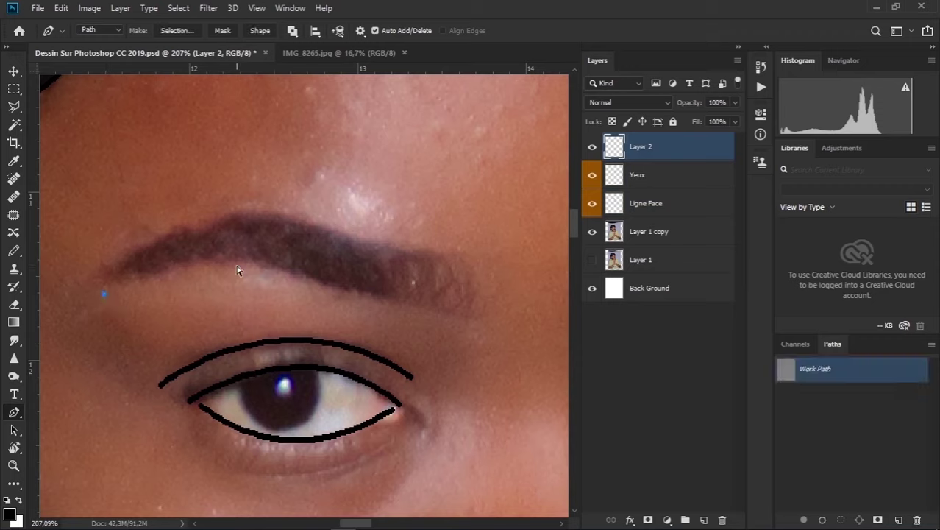
pyautogui.hotkey('ctrl', 'z')
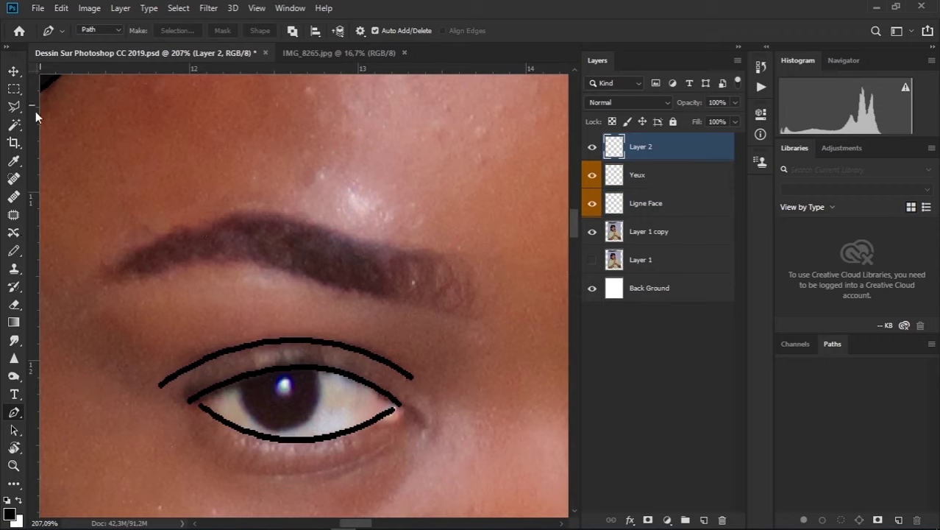
pyautogui.click(15, 108)
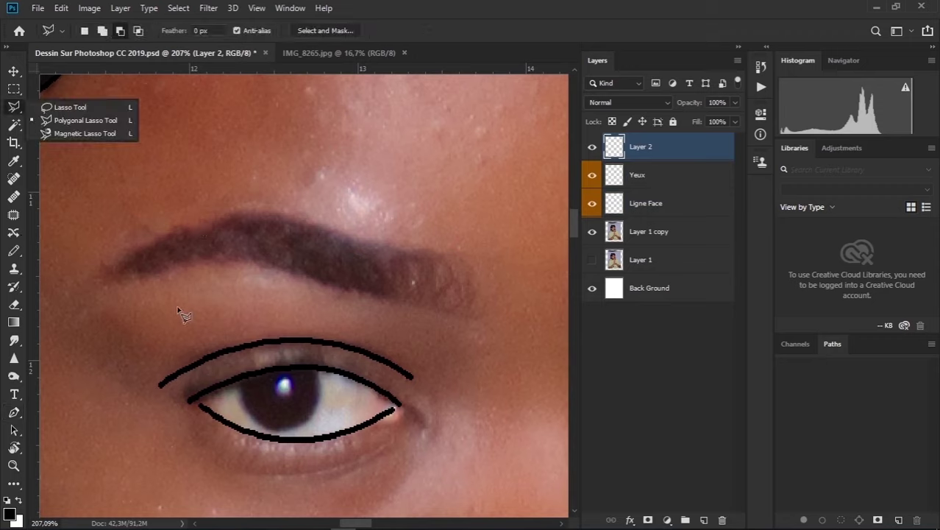
pyautogui.click(118, 289)
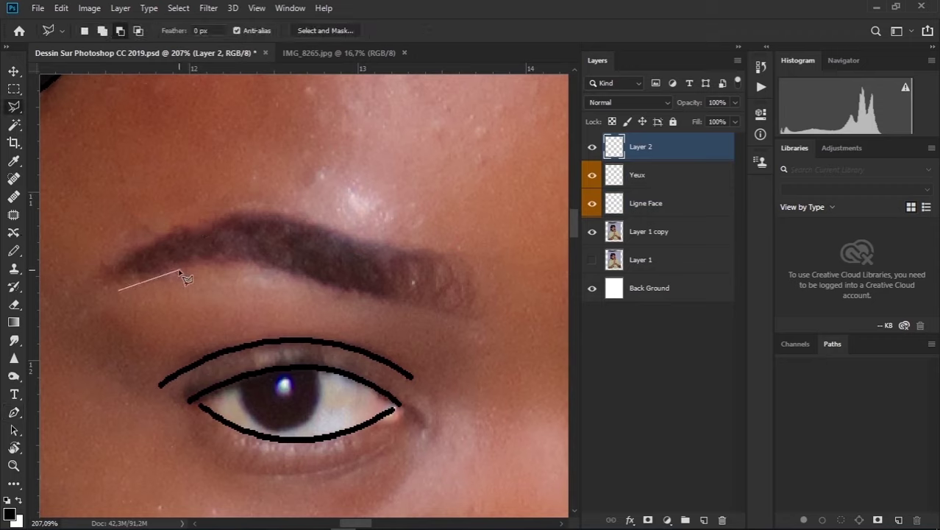
pyautogui.click(281, 271)
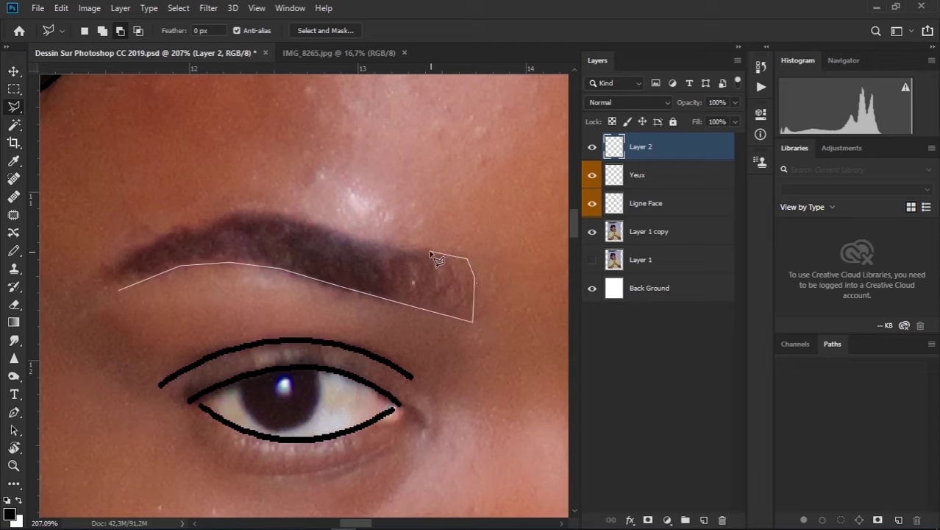
pyautogui.click(384, 246)
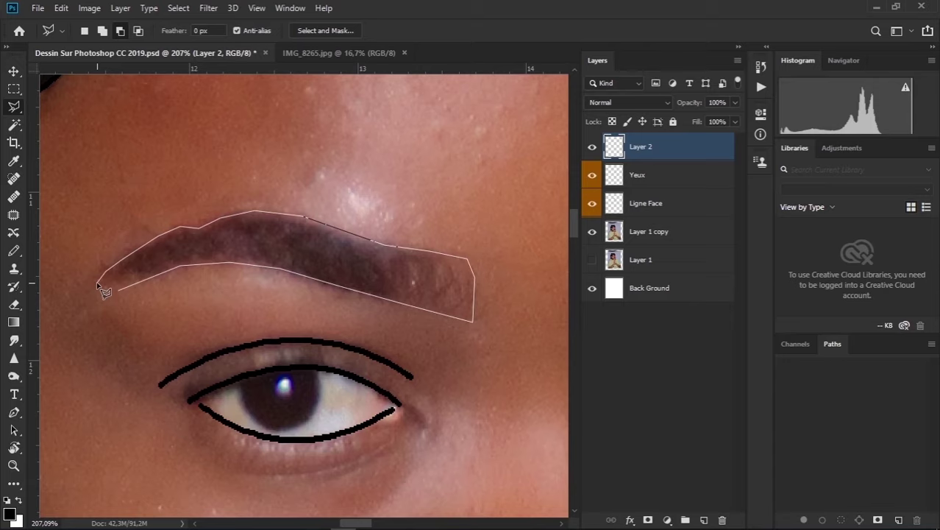
# Close the polygonal lasso around the left eyebrow and bring the right eyebrow into view
pyautogui.click(121, 293)
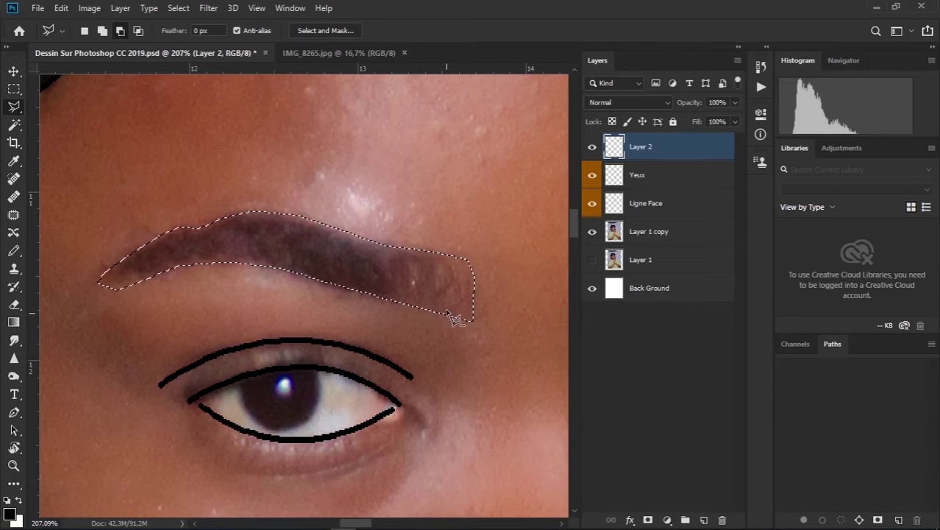
pyautogui.keyDown('alt'); pyautogui.scroll(-5, 450, 307); pyautogui.keyUp('alt')
pyautogui.keyDown('alt'); pyautogui.scroll(-2, 450, 307); pyautogui.keyUp('alt')
pyautogui.keyDown('alt'); pyautogui.scroll(5, 515, 303); pyautogui.keyUp('alt')
pyautogui.keyDown('alt'); pyautogui.scroll(2, 515, 303); pyautogui.keyUp('alt')
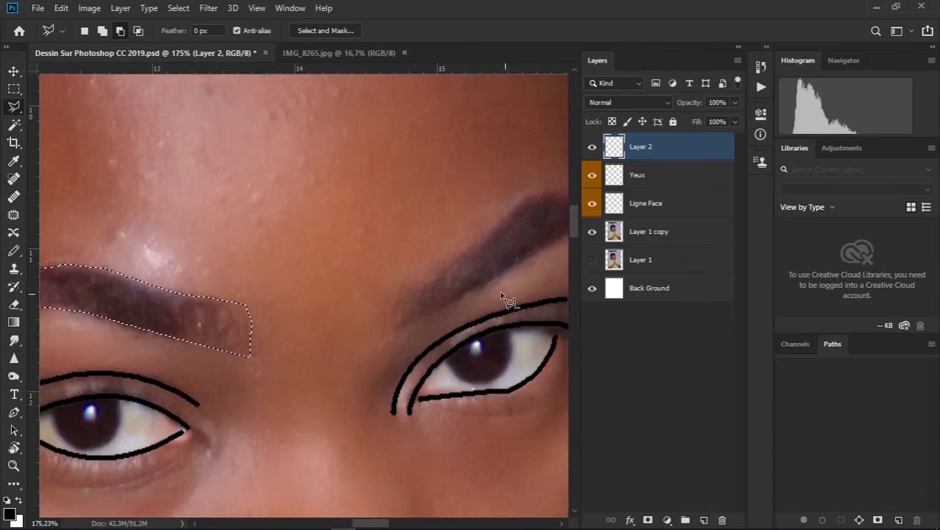
pyautogui.moveTo(510, 301)
pyautogui.mouseDown()
pyautogui.moveTo(382, 270)
pyautogui.moveTo(451, 266)
pyautogui.moveTo(469, 255)
pyautogui.mouseUp()
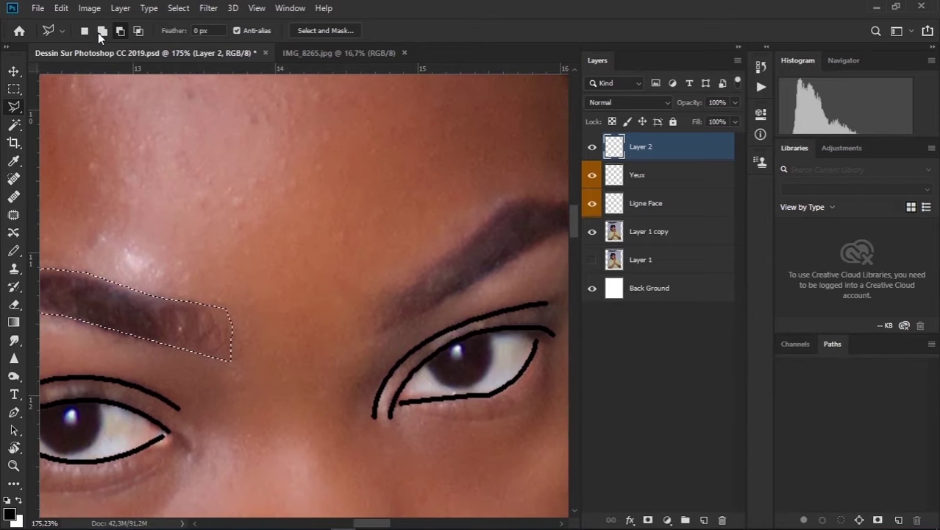
# Add a polygonal lasso outline of the right eyebrow to the selection, then switch to the Brush
pyautogui.click(376, 319)
pyautogui.click(427, 268)
pyautogui.hscroll(2, 487, 218)
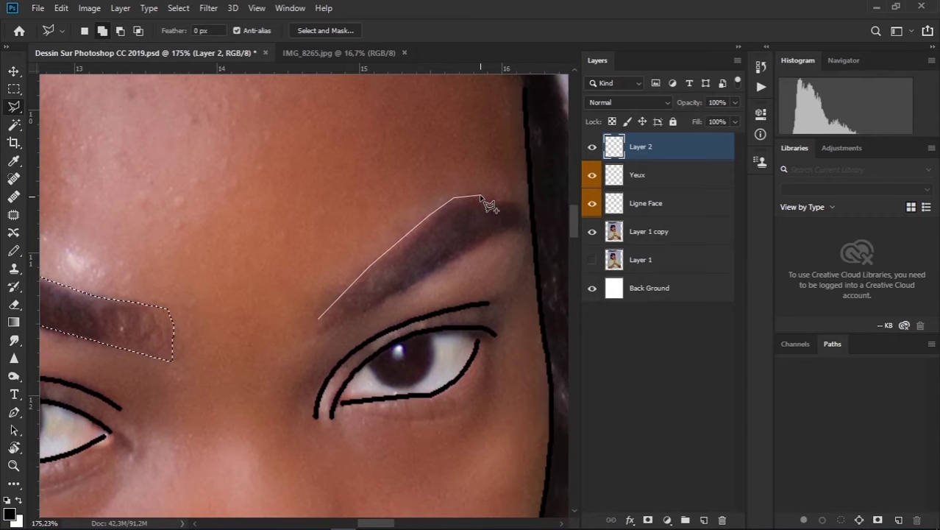
pyautogui.click(480, 195)
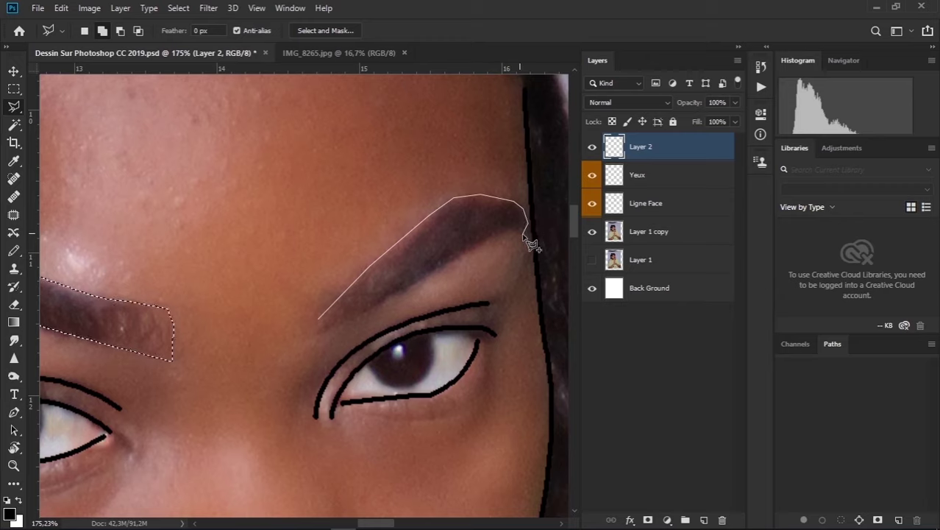
pyautogui.click(486, 238)
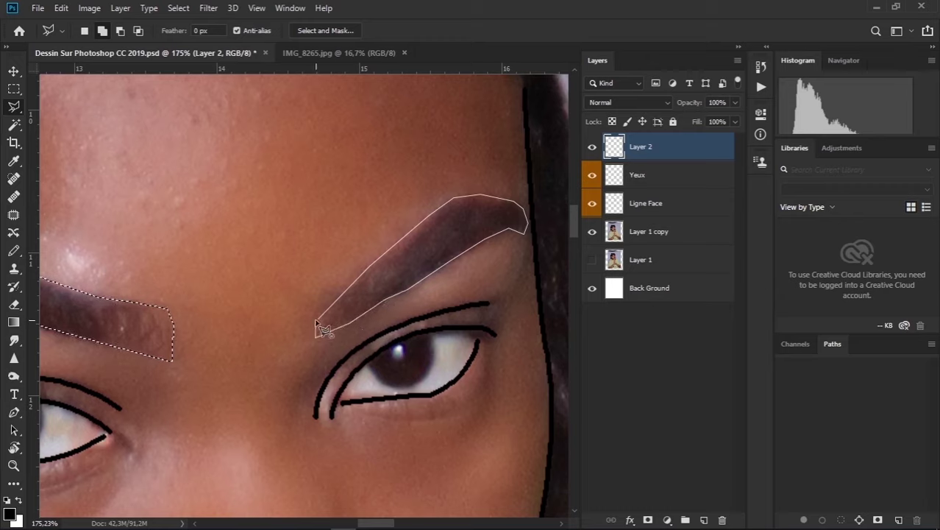
pyautogui.click(316, 323)
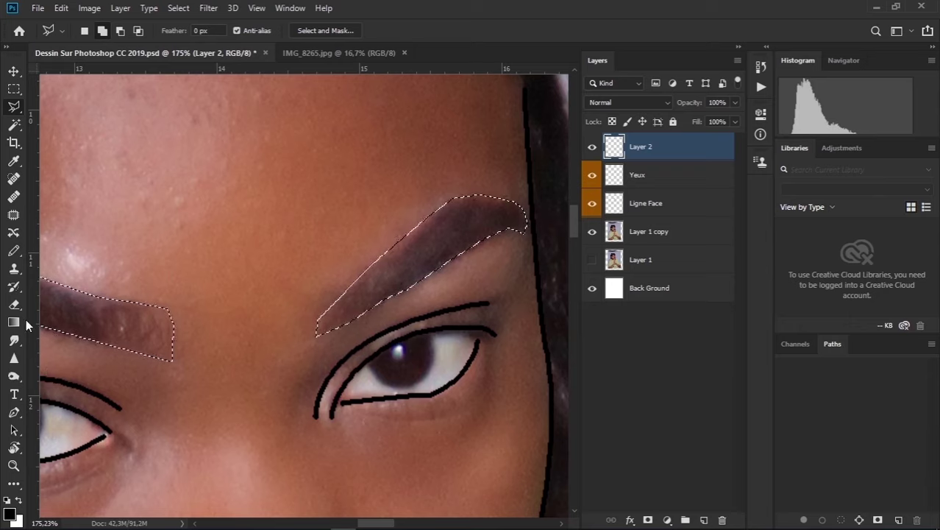
pyautogui.click(14, 250)
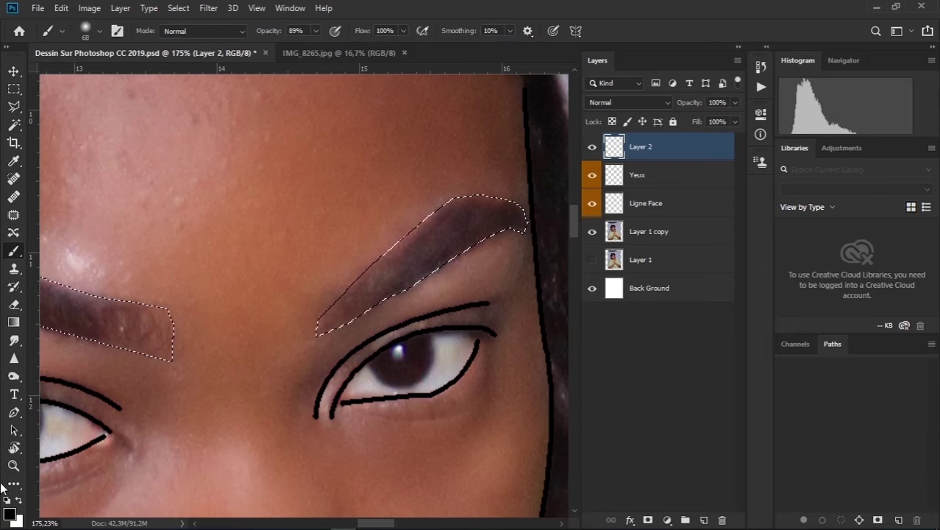
# Paint the eyebrow selection solid black, deselect, and pick a slightly smaller hard round brush tip
pyautogui.moveTo(340, 325); pyautogui.dragTo(556, 200)
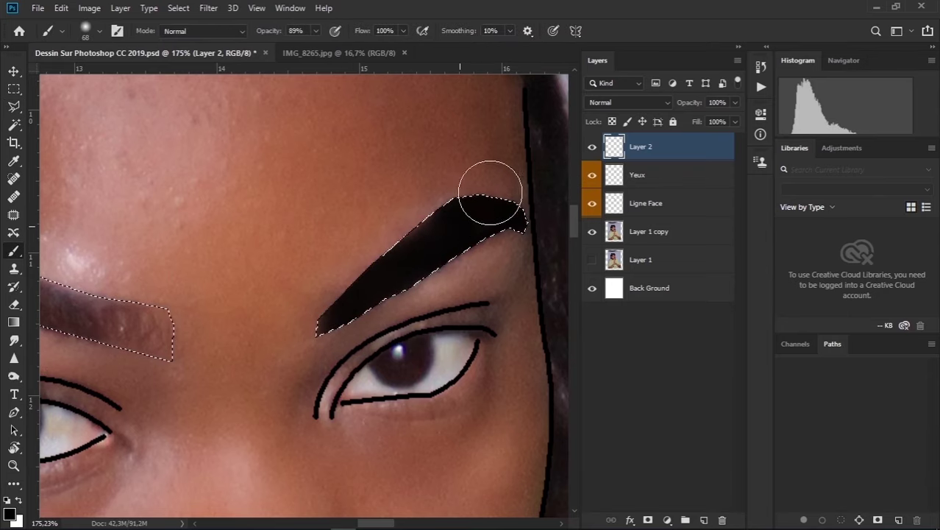
pyautogui.moveTo(167, 353)
pyautogui.mouseDown()
pyautogui.moveTo(429, 269)
pyautogui.moveTo(186, 260)
pyautogui.mouseUp()
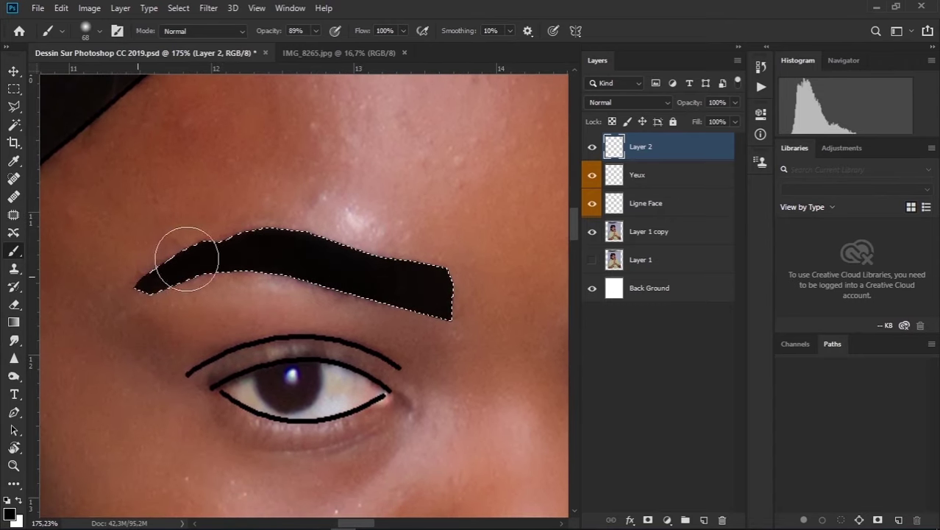
pyautogui.hotkey('ctrl', 'd')
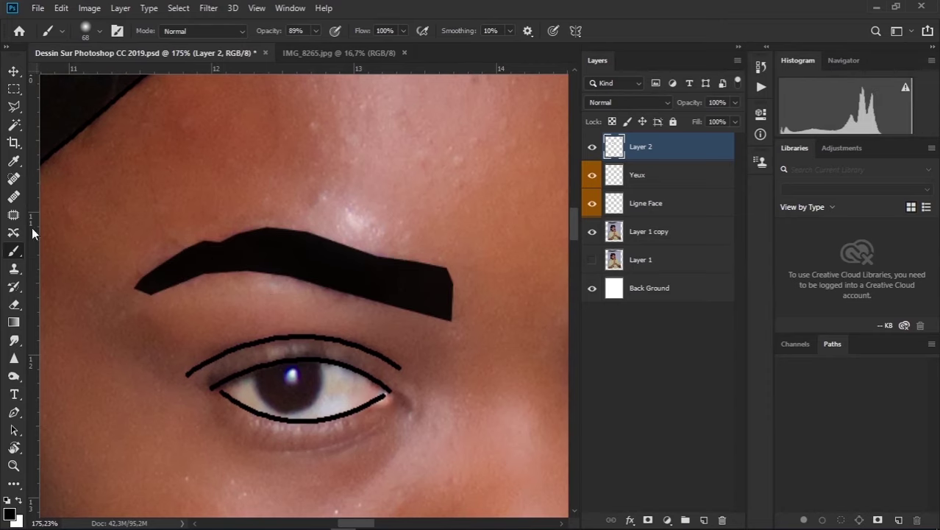
pyautogui.rightClick(337, 269)
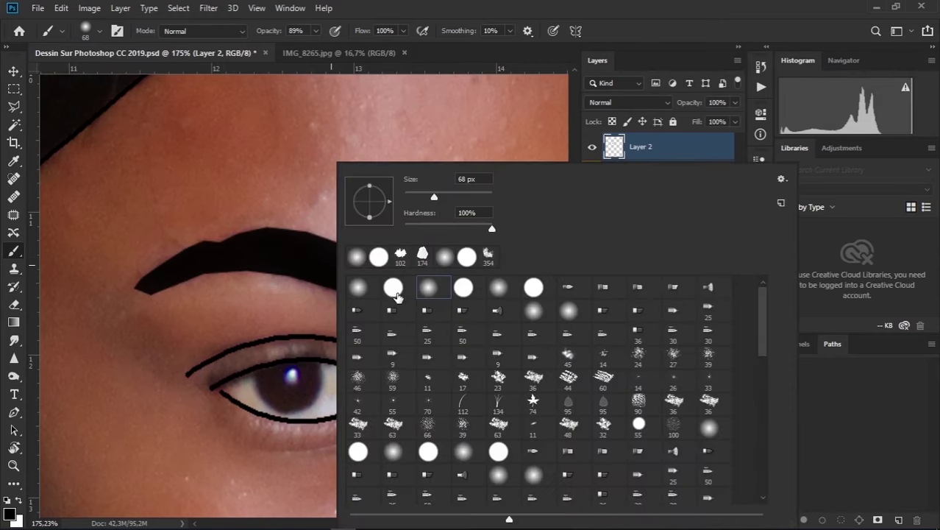
pyautogui.click(395, 291)
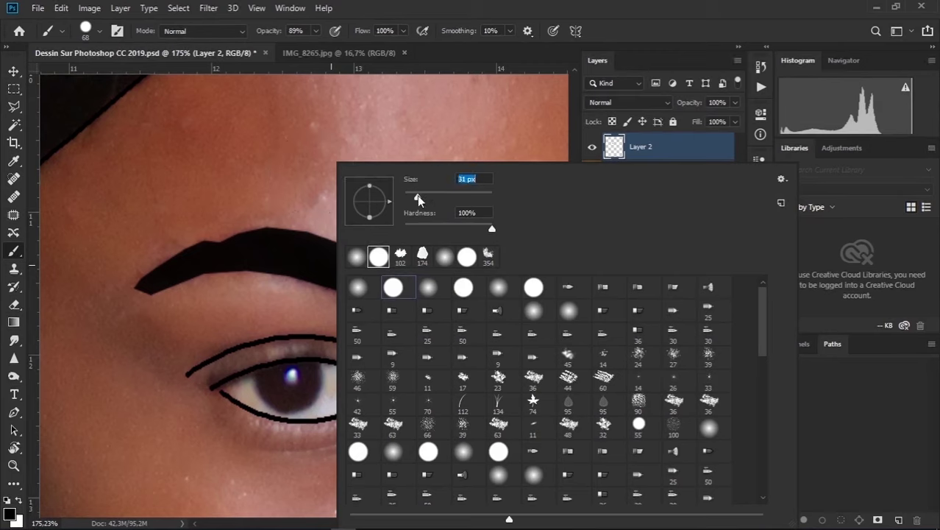
pyautogui.click(417, 195)
pyautogui.press('Return')
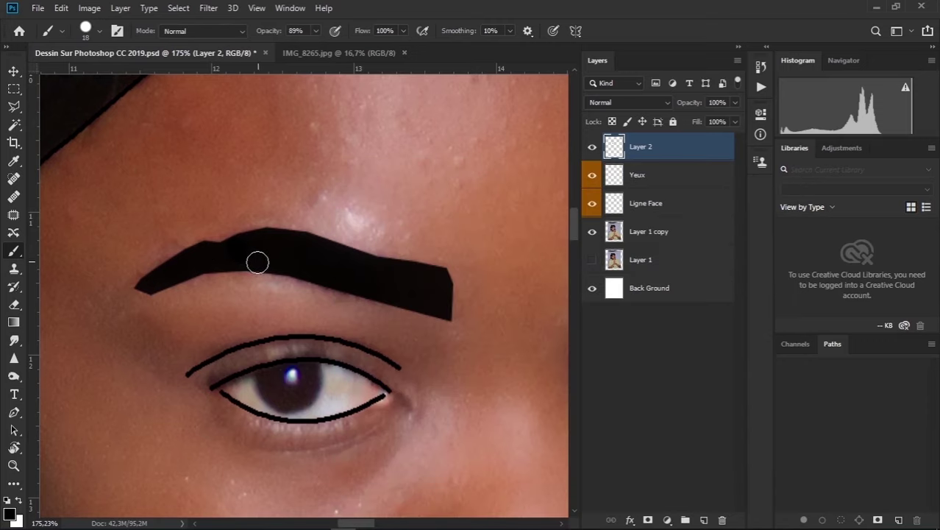
# Reselect the painted eyebrows, make the brush much larger, then deselect them
pyautogui.scroll(5, 258, 262)
pyautogui.scroll(-4, 262, 255)
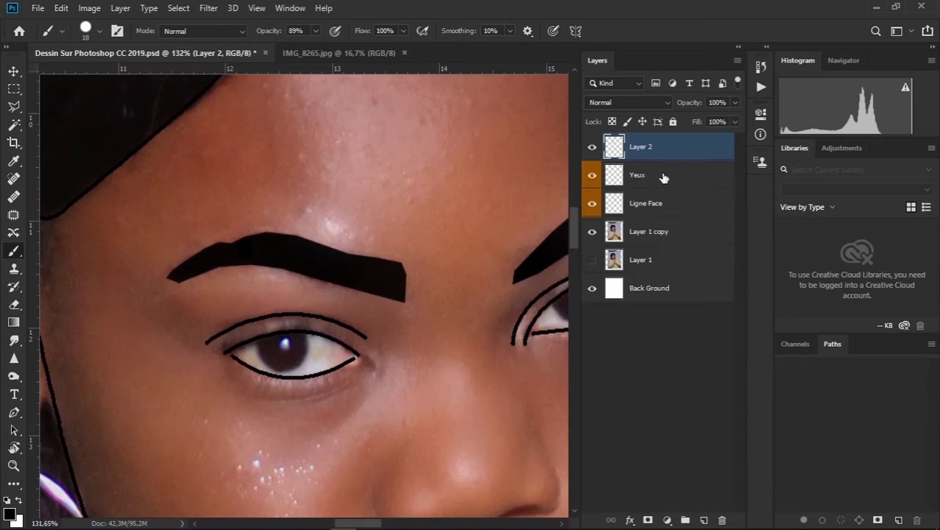
pyautogui.keyDown('ctrl'); pyautogui.click(616, 152); pyautogui.keyUp('ctrl')
pyautogui.rightClick(382, 268)
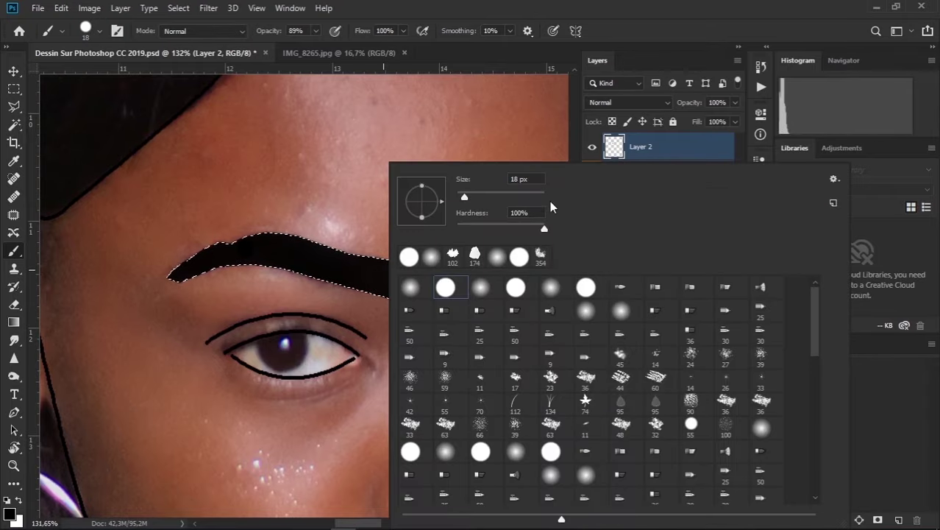
pyautogui.moveTo(550, 200); pyautogui.dragTo(522, 191)
pyautogui.press('Return')
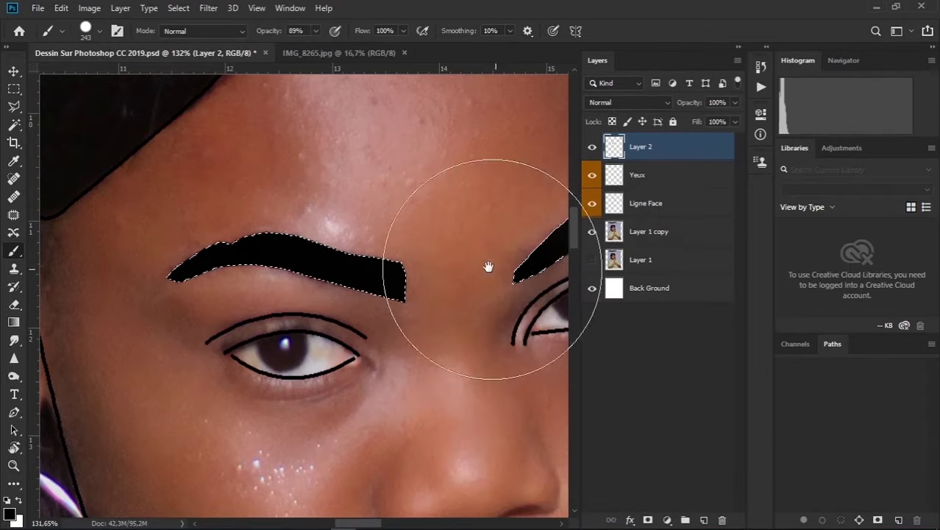
pyautogui.moveTo(429, 260); pyautogui.dragTo(307, 278)
pyautogui.hotkey('ctrl', 'd')
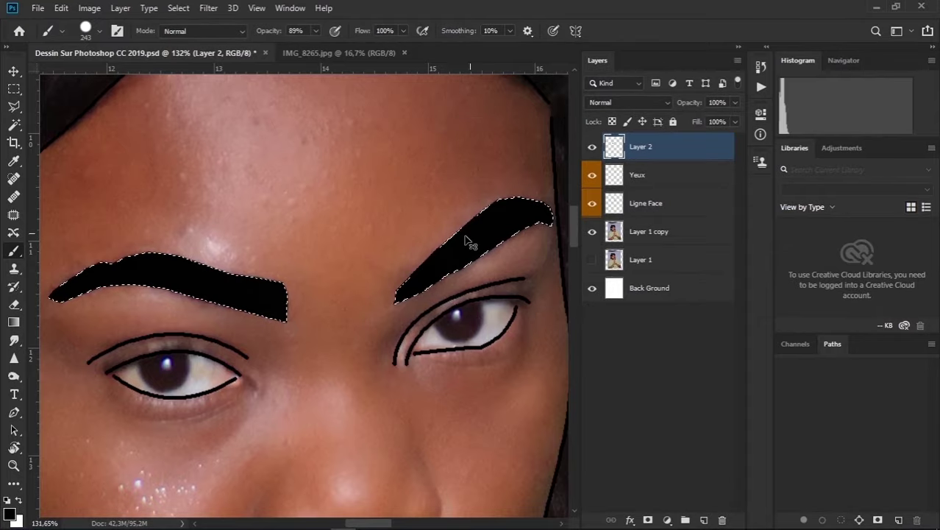
# Hide Layer 1 copy to check the line art alone, and save the document
pyautogui.scroll(-2, 294, 272)
pyautogui.scroll(-3, 258, 236)
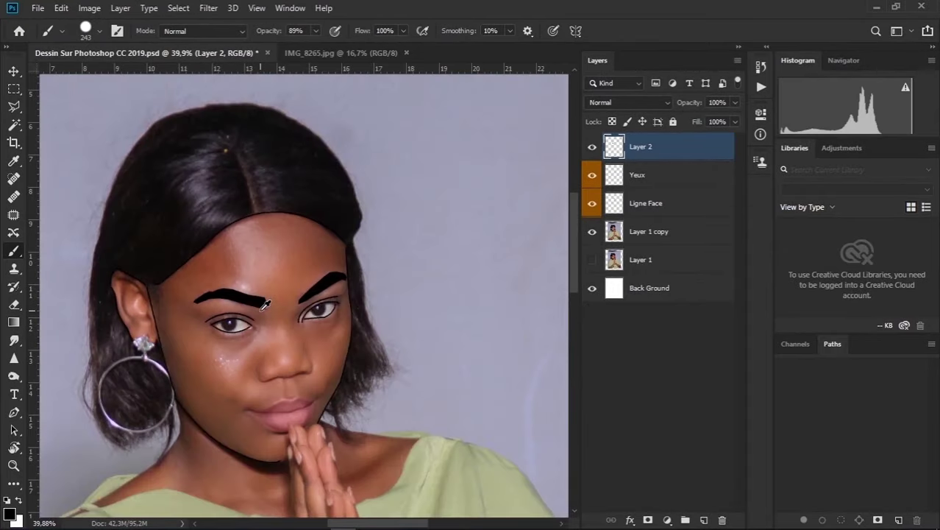
pyautogui.scroll(-3, 269, 309)
pyautogui.scroll(2, 269, 309)
pyautogui.scroll(2, 280, 184)
pyautogui.scroll(1, 309, 103)
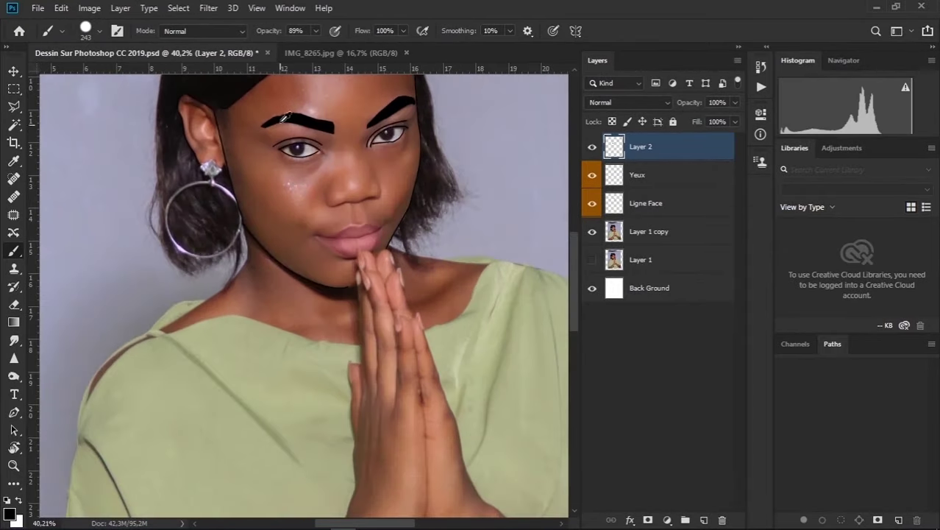
pyautogui.scroll(1, 302, 120)
pyautogui.scroll(1, 302, 120)
pyautogui.scroll(2, 316, 132)
pyautogui.scroll(-4, 325, 143)
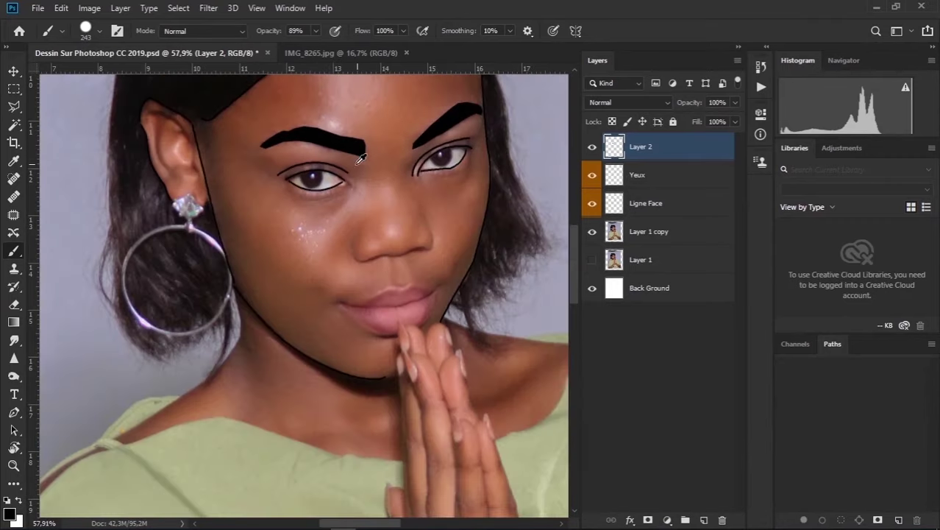
pyautogui.scroll(-1, 325, 143)
pyautogui.click(592, 233)
pyautogui.scroll(-2, 368, 242)
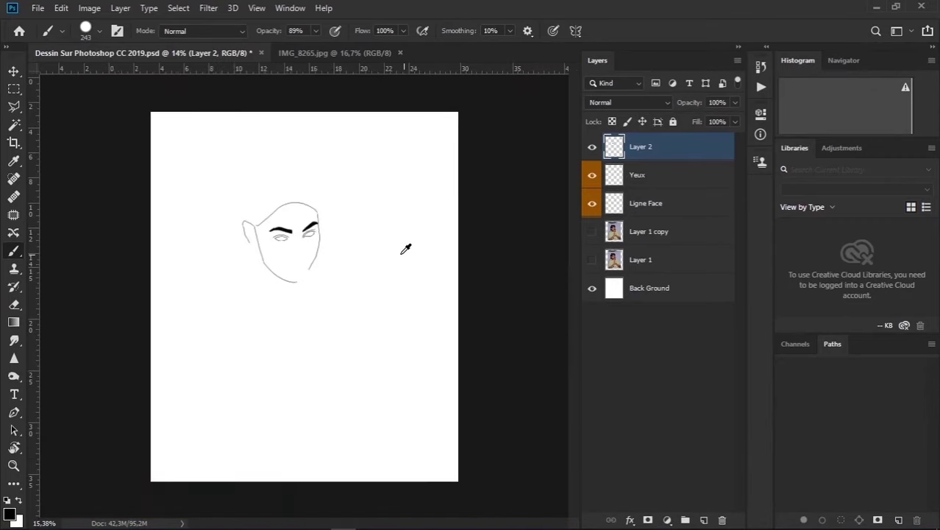
pyautogui.scroll(2, 405, 248)
pyautogui.scroll(2, 287, 220)
pyautogui.hotkey('ctrl', 's')
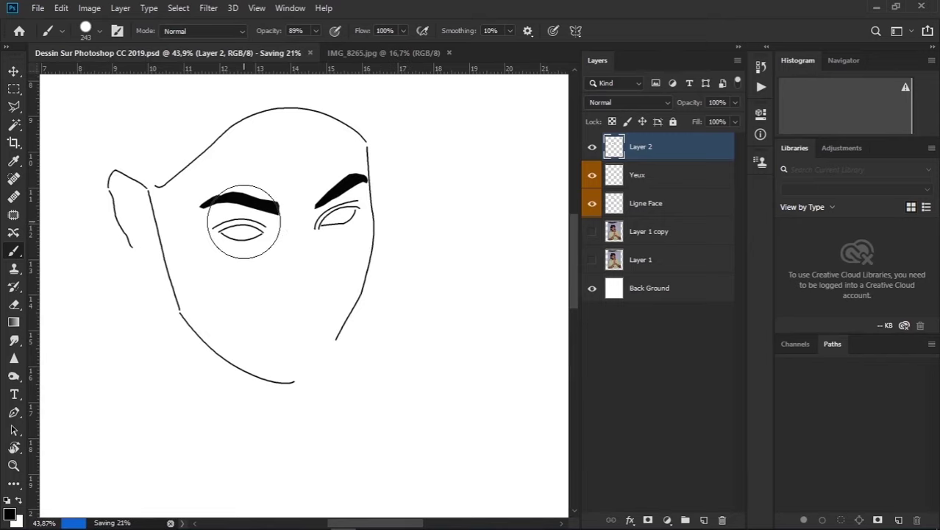
# Make Layer 1 copy visible again so the photo shows behind the lines
pyautogui.scroll(1, 214, 242)
pyautogui.scroll(1, 213, 243)
pyautogui.click(593, 233)
pyautogui.scroll(3, 272, 157)
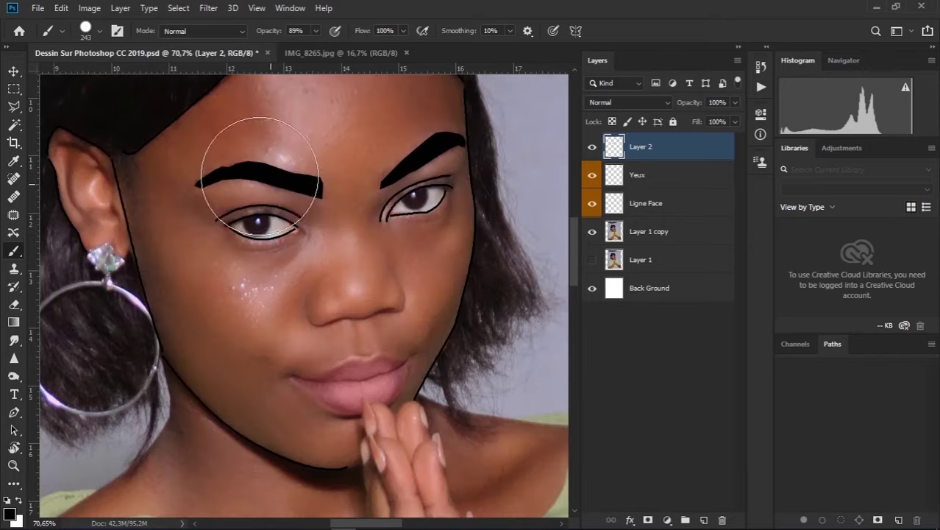
pyautogui.scroll(2, 265, 157)
pyautogui.scroll(1, 250, 158)
# Shrink the brush to 13 px, undo a bad stroke, and fill the notch in the eyebrow's upper edge
pyautogui.moveTo(242, 171); pyautogui.dragTo(50, 236)
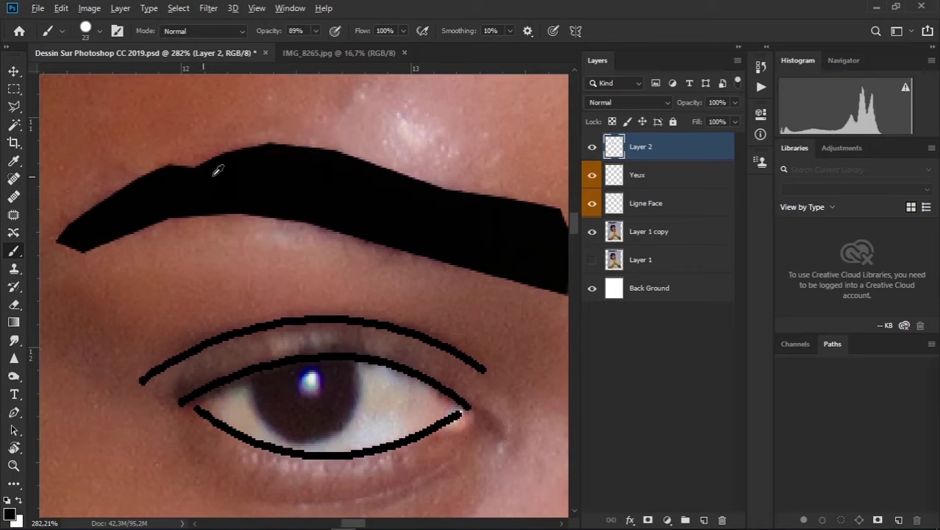
pyautogui.moveTo(223, 170)
pyautogui.mouseDown()
pyautogui.moveTo(174, 174)
pyautogui.moveTo(218, 169)
pyautogui.mouseUp()
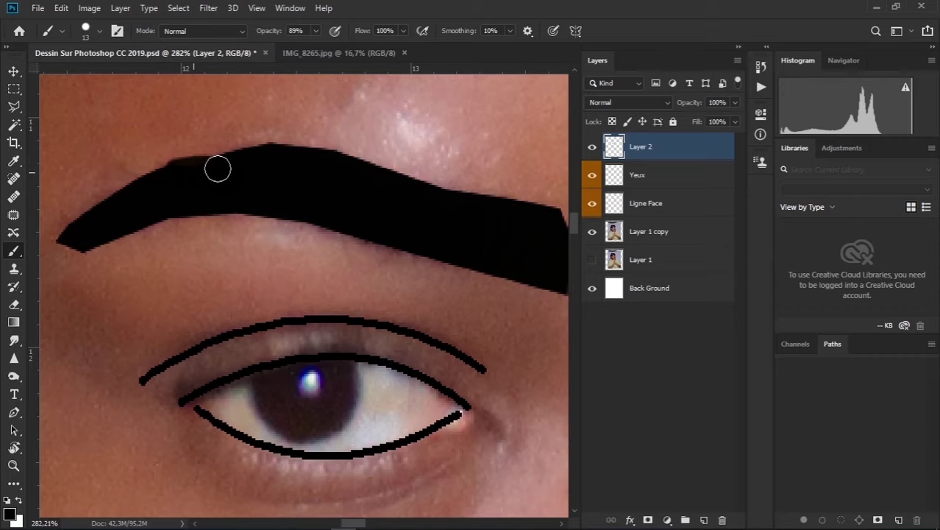
pyautogui.hotkey('ctrl', 'z')
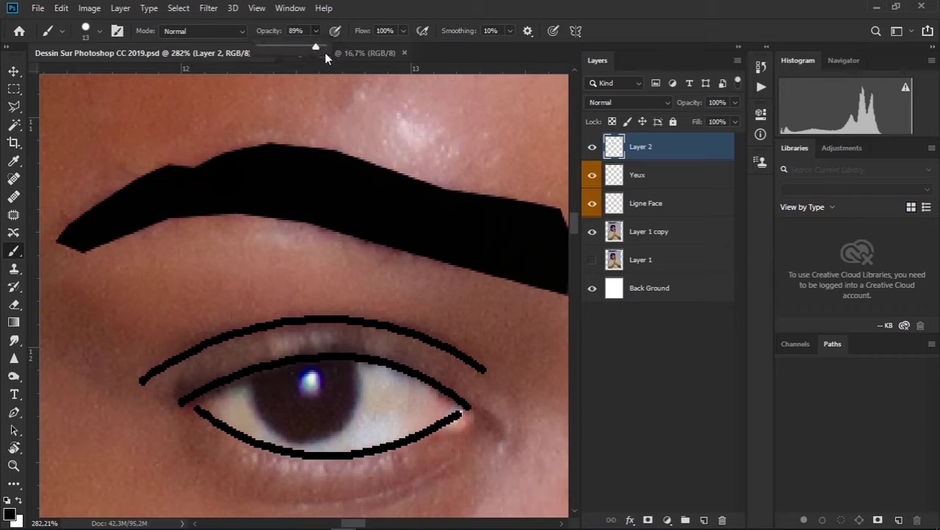
pyautogui.moveTo(226, 183)
pyautogui.mouseDown()
pyautogui.moveTo(220, 168)
pyautogui.moveTo(174, 177)
pyautogui.moveTo(212, 167)
pyautogui.mouseUp()
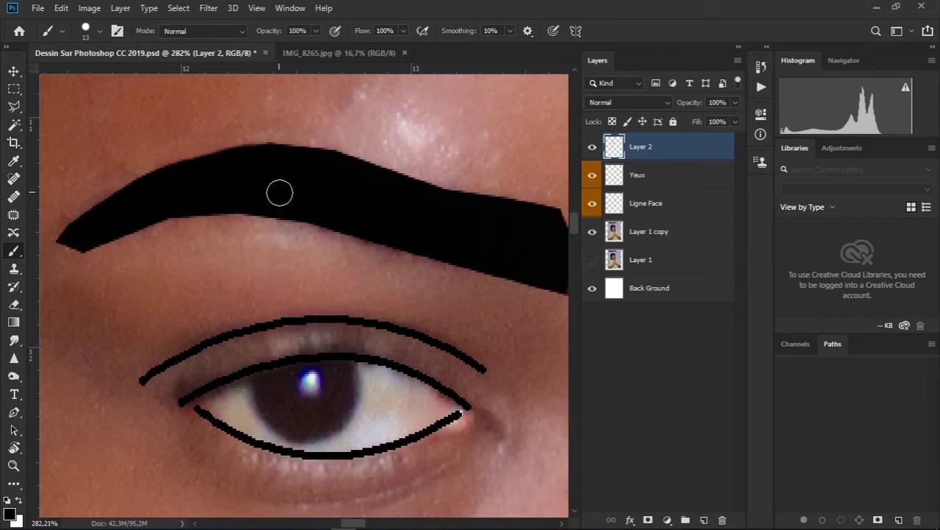
# Move to the other eyebrow and paint its tip's lower edge into a rounded black shape
pyautogui.moveTo(444, 236)
pyautogui.mouseDown()
pyautogui.moveTo(313, 266)
pyautogui.moveTo(216, 309)
pyautogui.mouseUp()
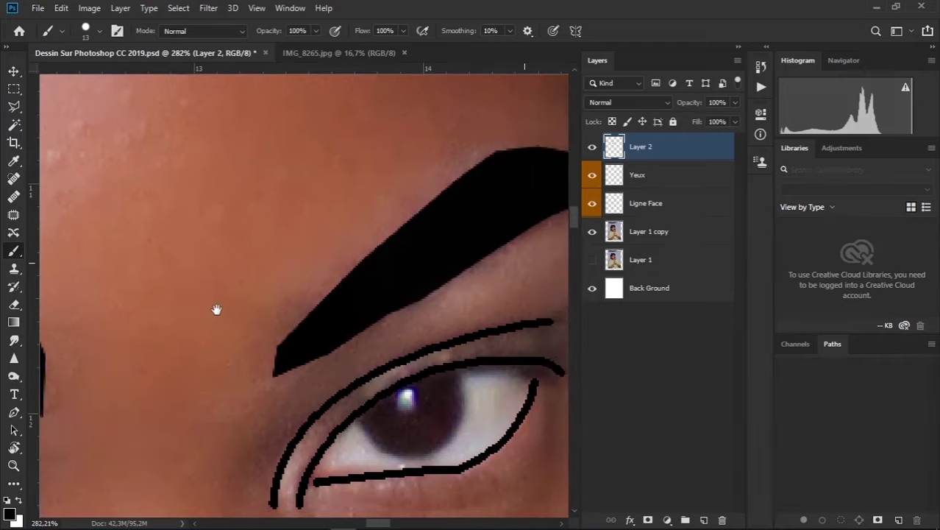
pyautogui.moveTo(367, 278); pyautogui.dragTo(175, 309)
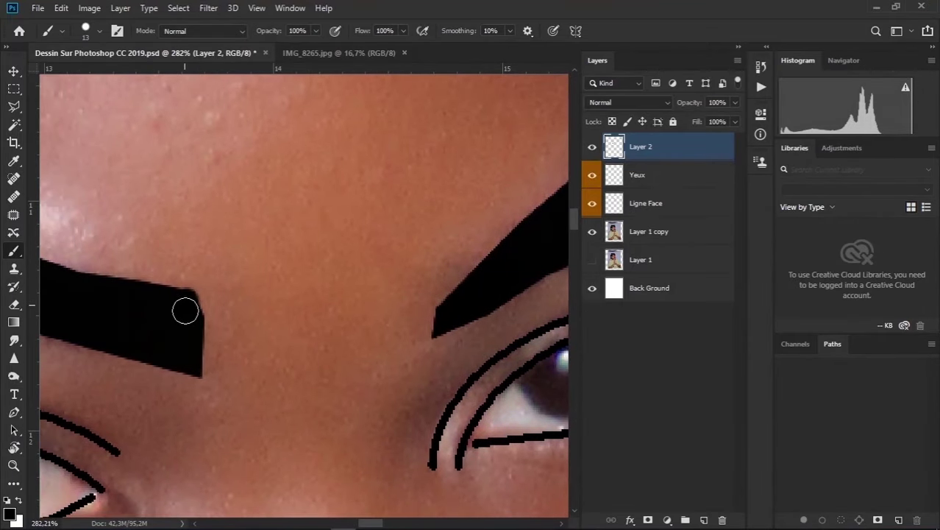
pyautogui.moveTo(161, 310); pyautogui.dragTo(446, 284)
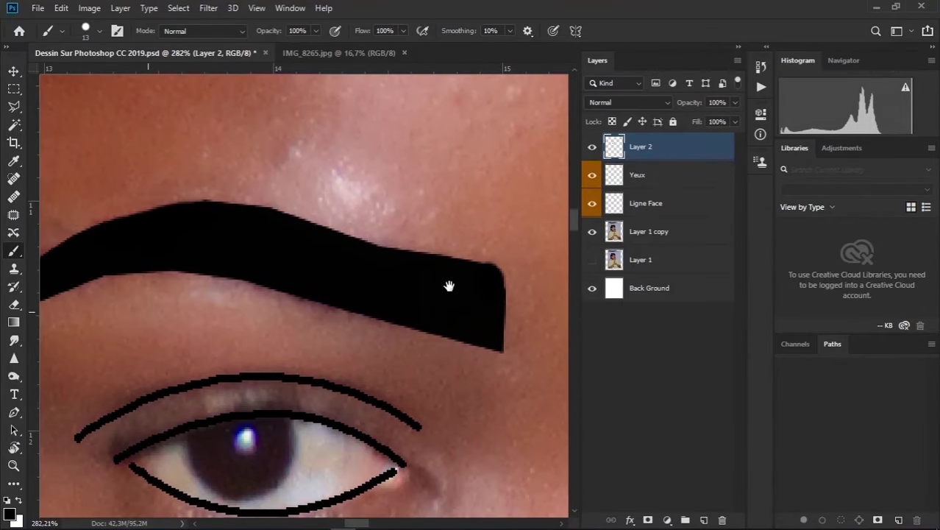
pyautogui.moveTo(111, 254); pyautogui.dragTo(205, 248)
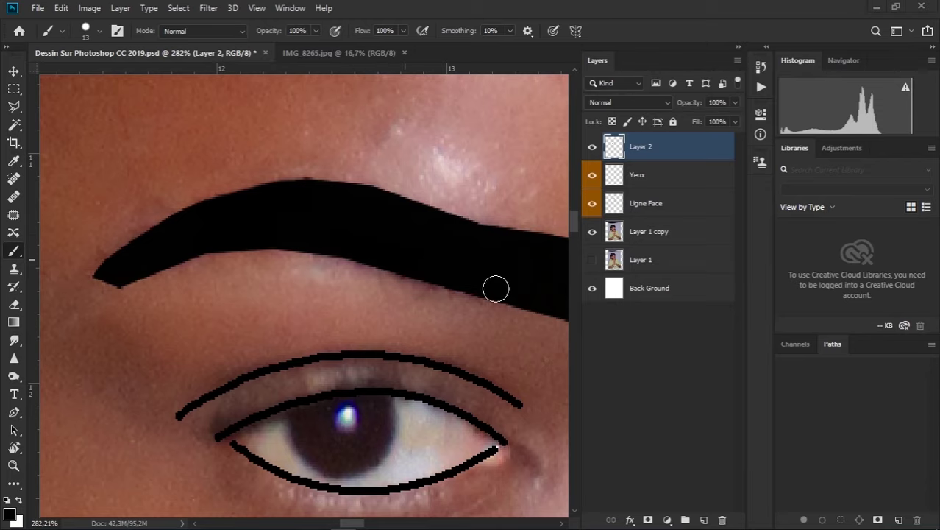
pyautogui.moveTo(280, 261)
pyautogui.mouseDown()
pyautogui.moveTo(252, 267)
pyautogui.moveTo(405, 216)
pyautogui.moveTo(236, 309)
pyautogui.mouseUp()
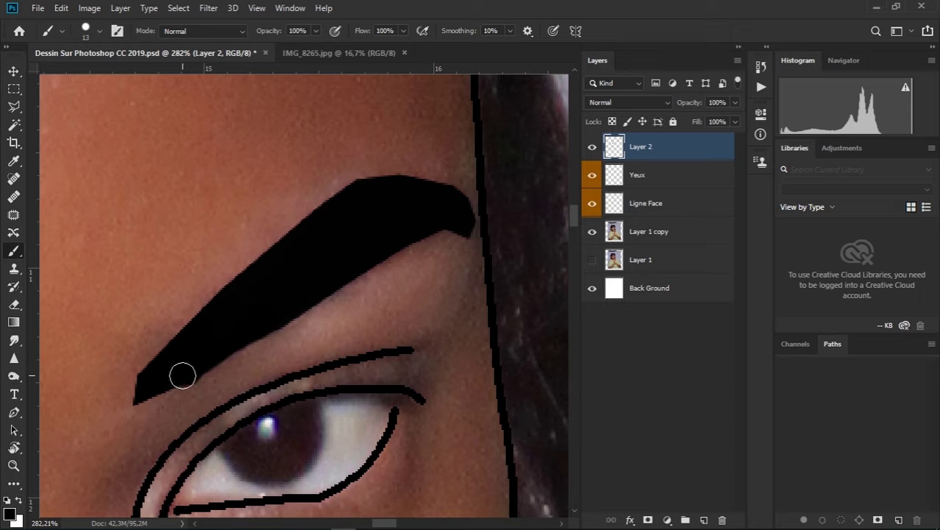
pyautogui.moveTo(184, 373)
pyautogui.mouseDown()
pyautogui.moveTo(142, 391)
pyautogui.moveTo(143, 375)
pyautogui.moveTo(243, 290)
pyautogui.mouseUp()
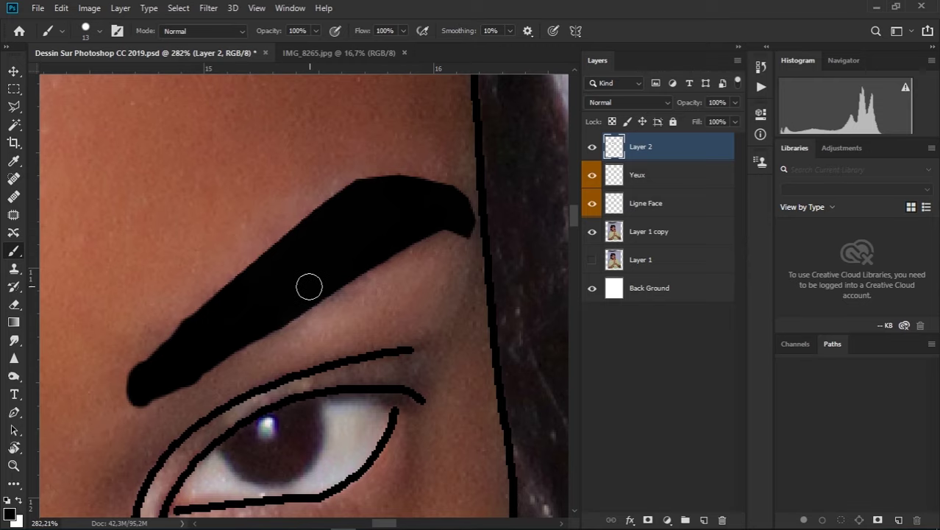
# Hide Layer 1 copy, select and show Layer 1, and duplicate it as Layer 1 copy 2
pyautogui.scroll(-4, 309, 286)
pyautogui.scroll(-4, 287, 324)
pyautogui.scroll(-3, 262, 356)
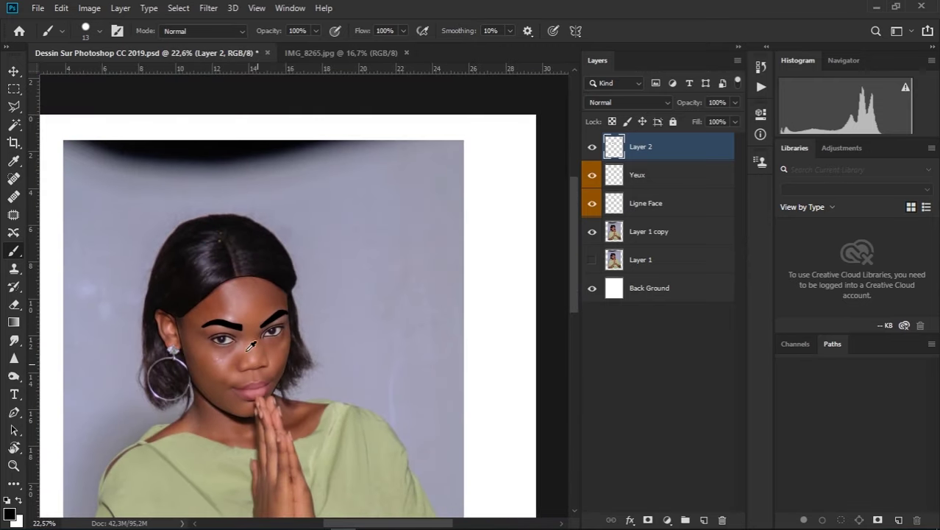
pyautogui.scroll(1, 250, 346)
pyautogui.scroll(2, 221, 349)
pyautogui.scroll(1, 206, 353)
pyautogui.scroll(1, 195, 357)
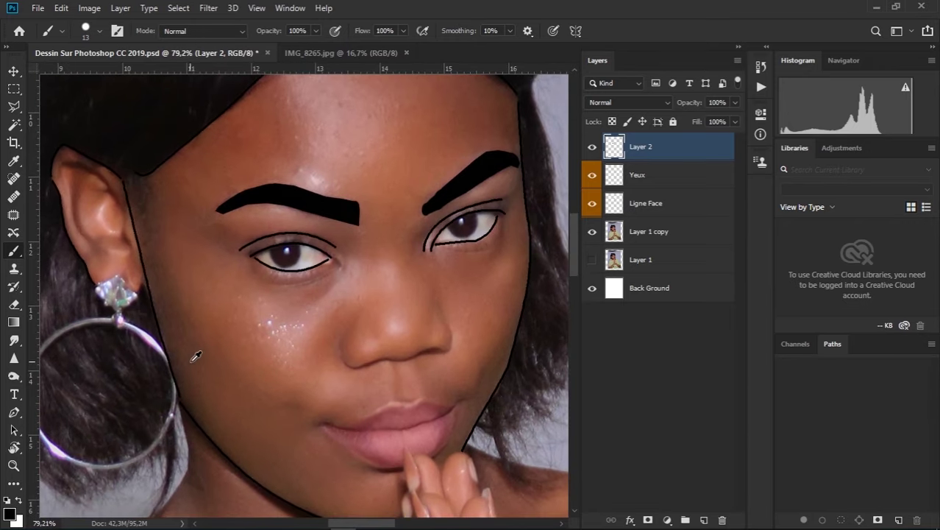
pyautogui.scroll(-2, 196, 356)
pyautogui.scroll(-2, 279, 316)
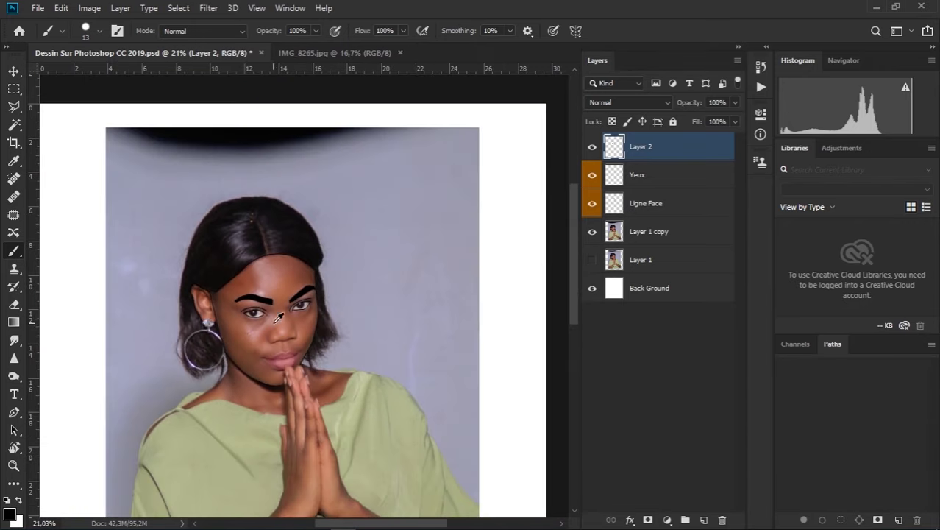
pyautogui.click(595, 235)
pyautogui.click(592, 231)
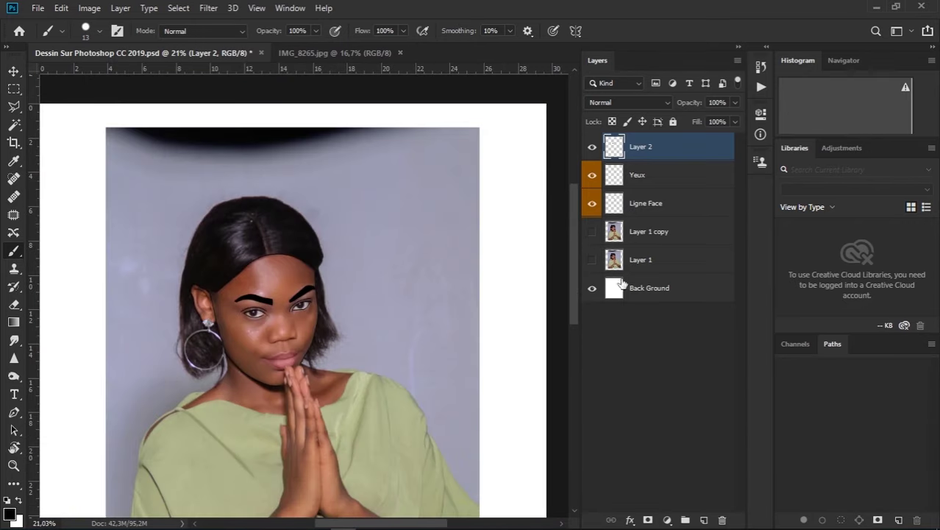
pyautogui.click(625, 260)
pyautogui.click(591, 260)
pyautogui.hotkey('ctrl', 'j')
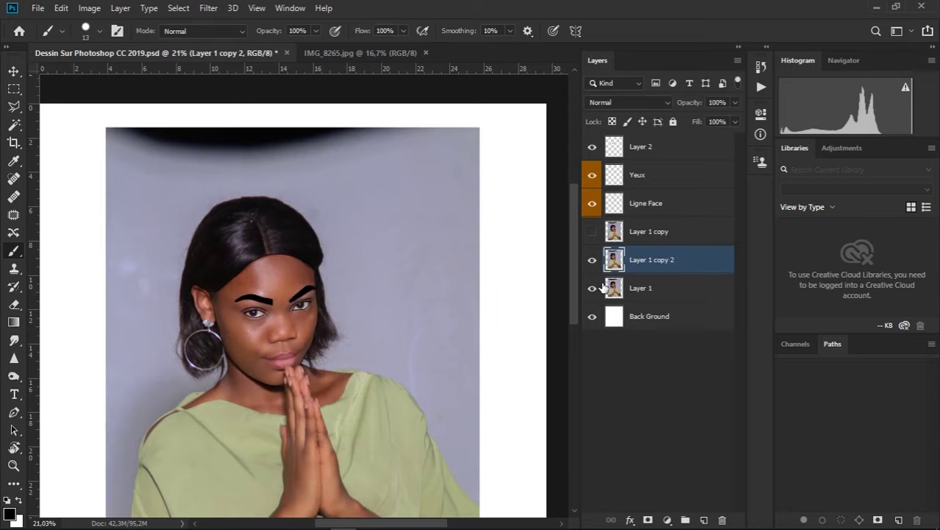
# In the Filter Gallery, fit the preview and set Cutout to 8 levels, edge simplicity 0, fidelity 1
pyautogui.click(208, 8)
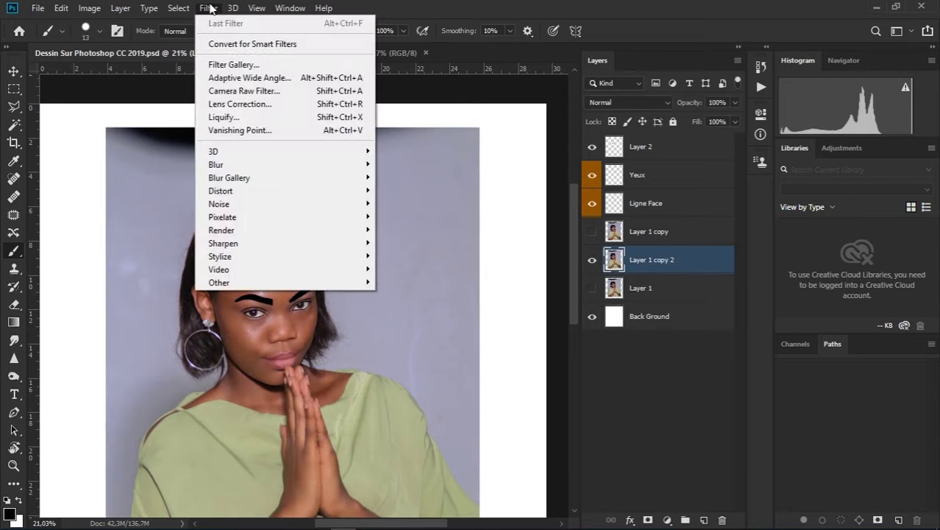
pyautogui.click(241, 66)
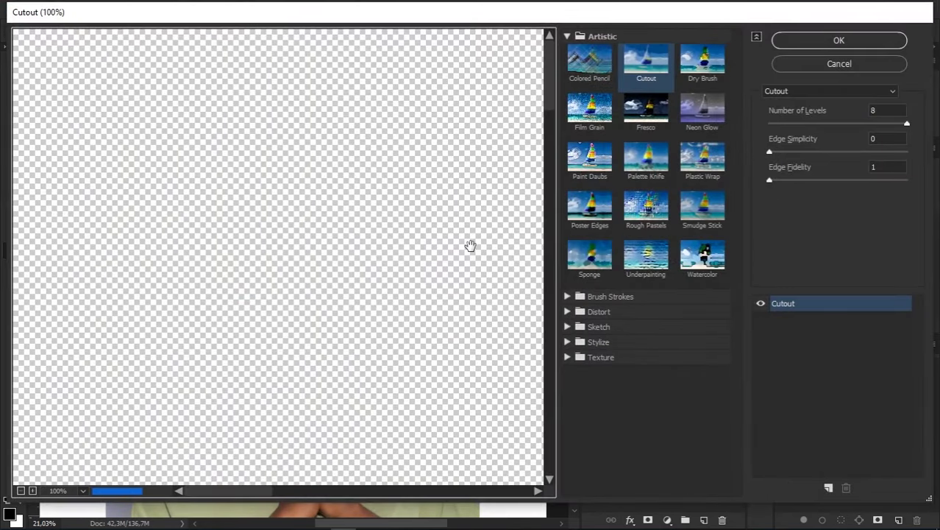
pyautogui.click(21, 490)
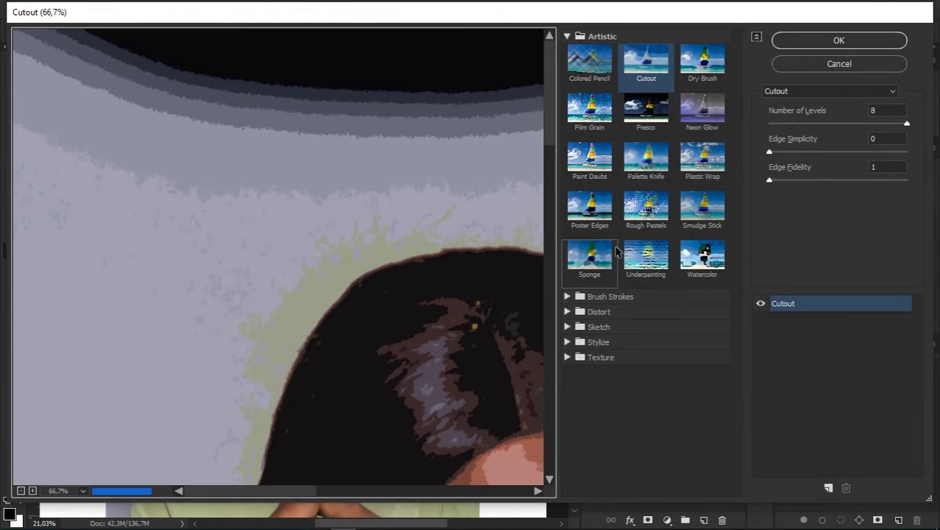
pyautogui.click(83, 491)
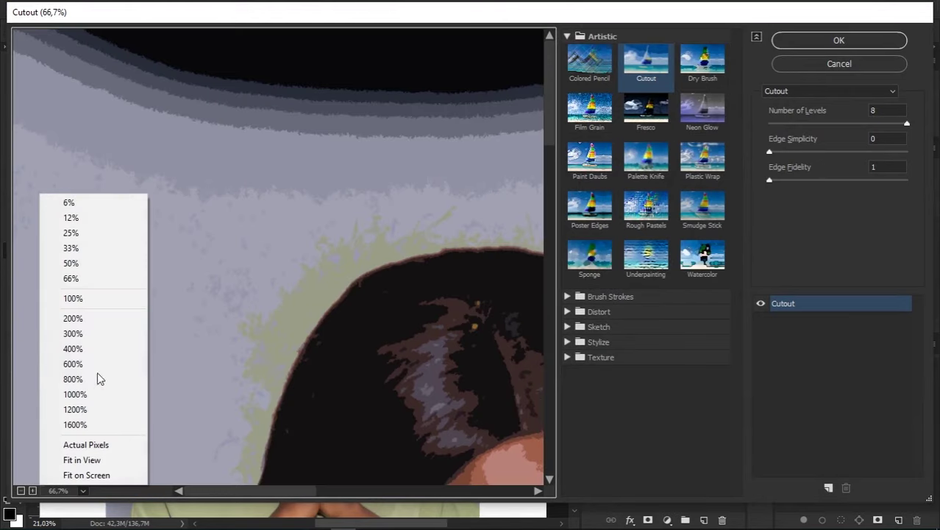
pyautogui.click(122, 474)
pyautogui.click(855, 124)
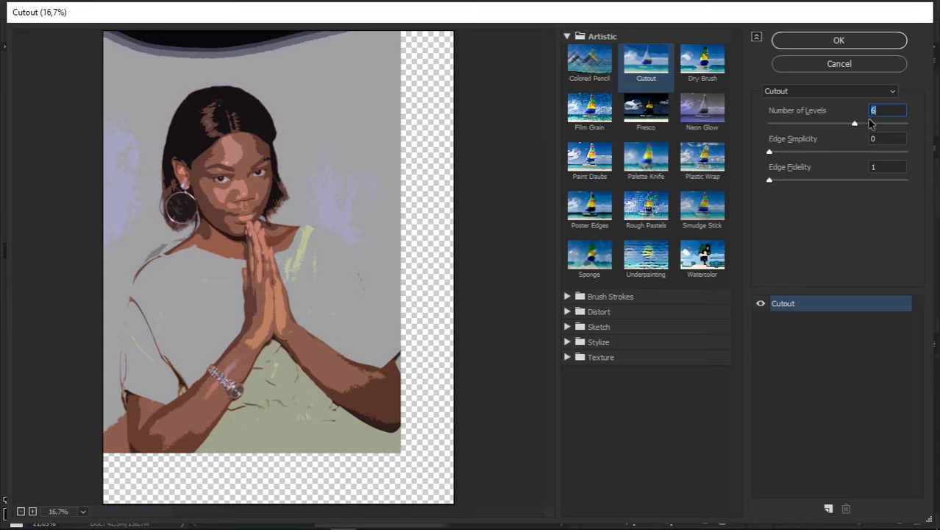
pyautogui.moveTo(896, 153); pyautogui.dragTo(920, 154)
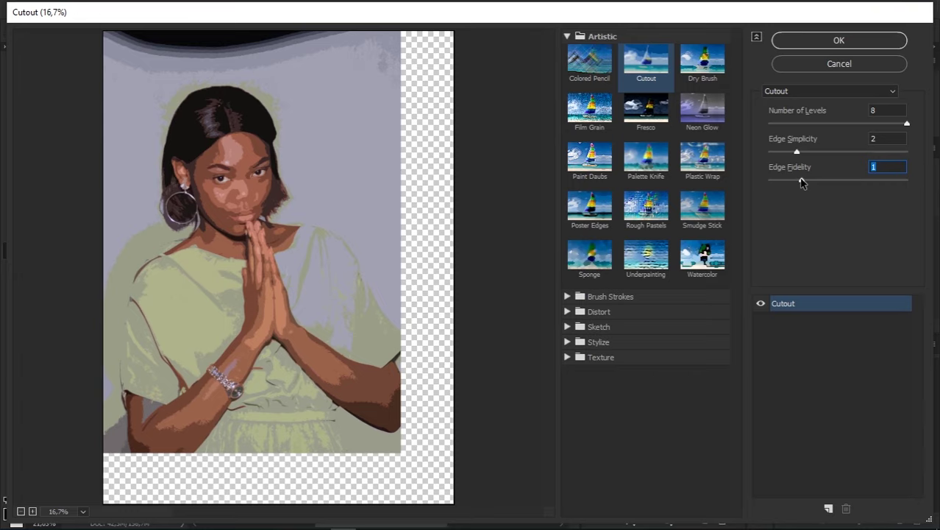
pyautogui.moveTo(797, 152); pyautogui.dragTo(790, 152)
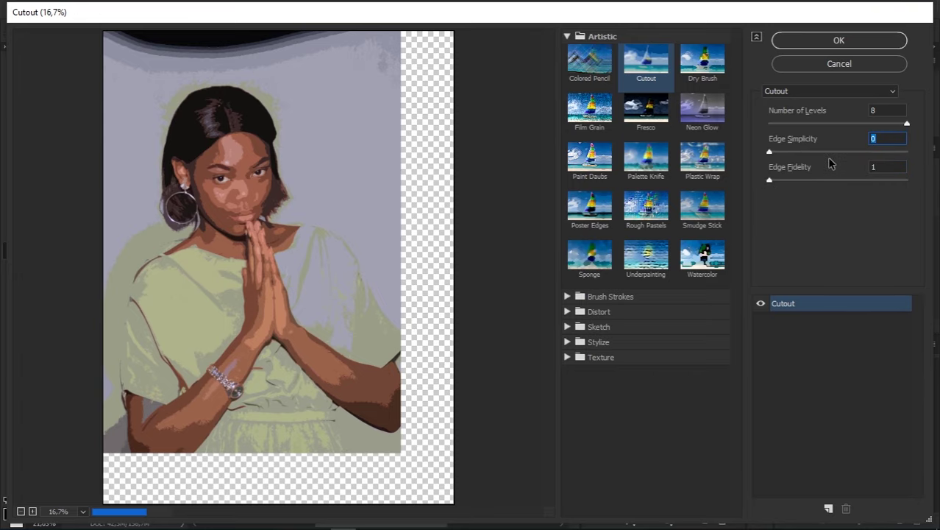
# Apply the Cutout filter, hide Layer 1 copy 2, and show the Layer 1 copy photo
pyautogui.click(837, 42)
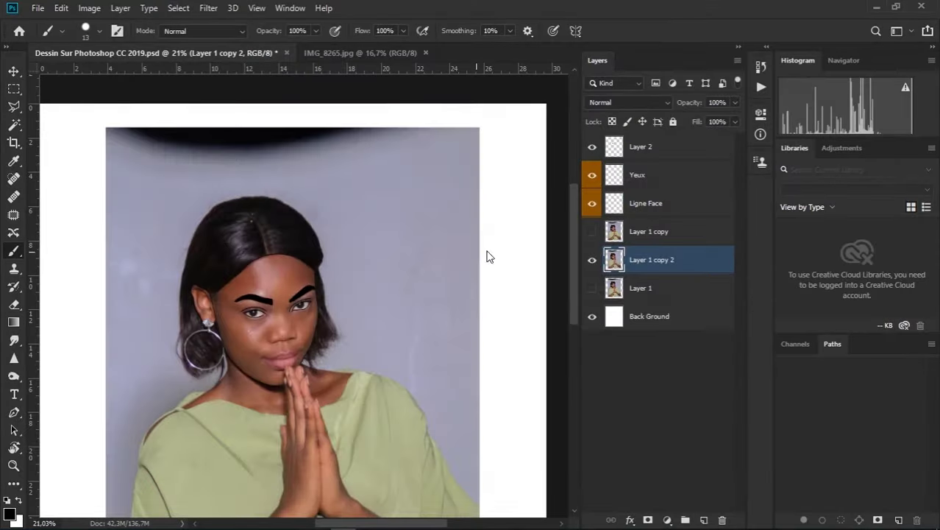
pyautogui.click(592, 260)
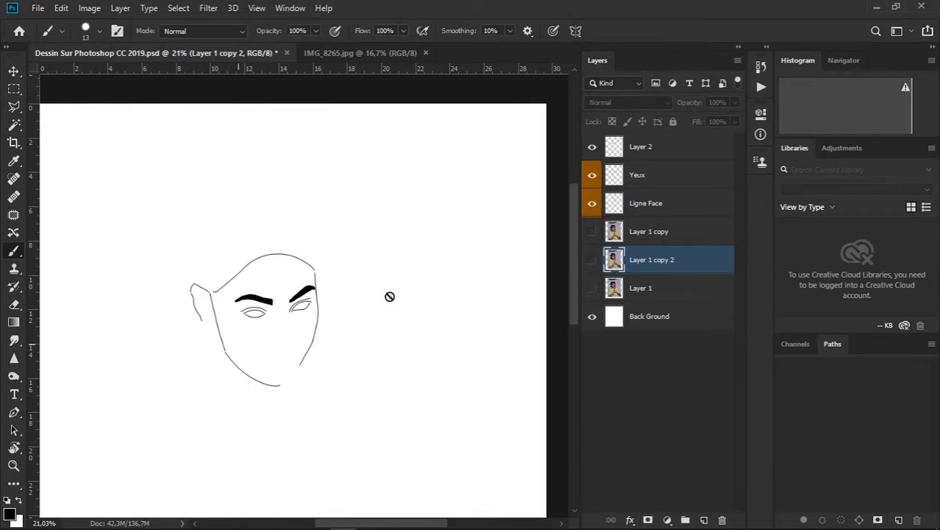
pyautogui.click(592, 231)
pyautogui.scroll(2, 271, 362)
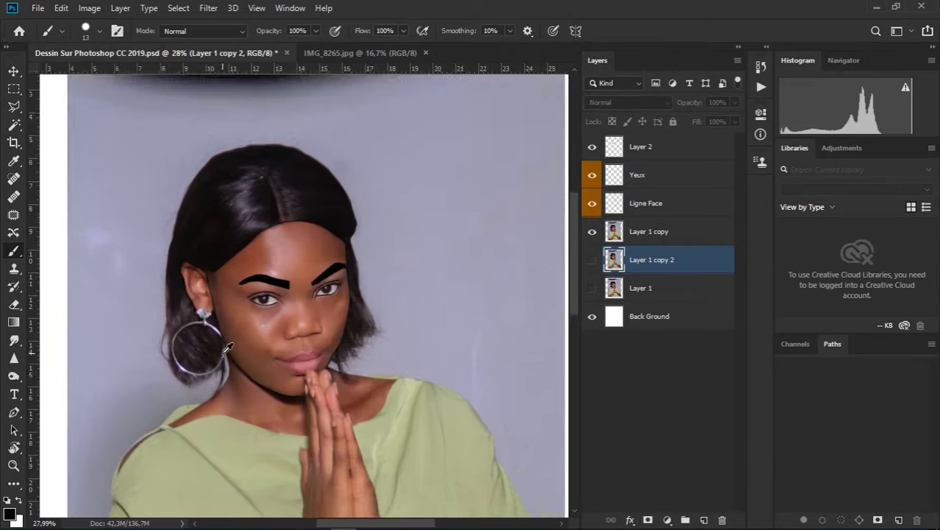
pyautogui.scroll(3, 271, 362)
pyautogui.scroll(3, 266, 365)
pyautogui.scroll(1, 267, 365)
pyautogui.moveTo(386, 189); pyautogui.dragTo(407, 173)
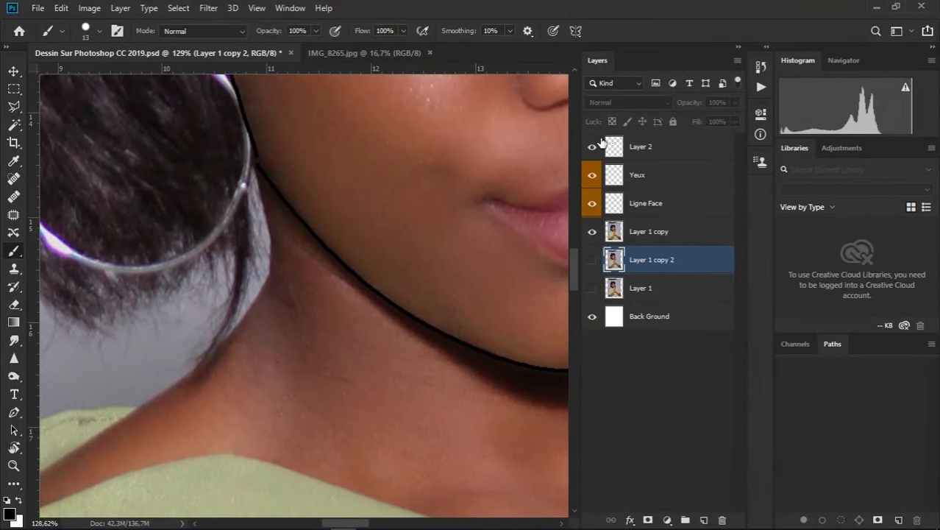
# Add a new empty Layer 3 above Yeux and set the Pencil as the painting tool
pyautogui.click(666, 148)
pyautogui.click(661, 182)
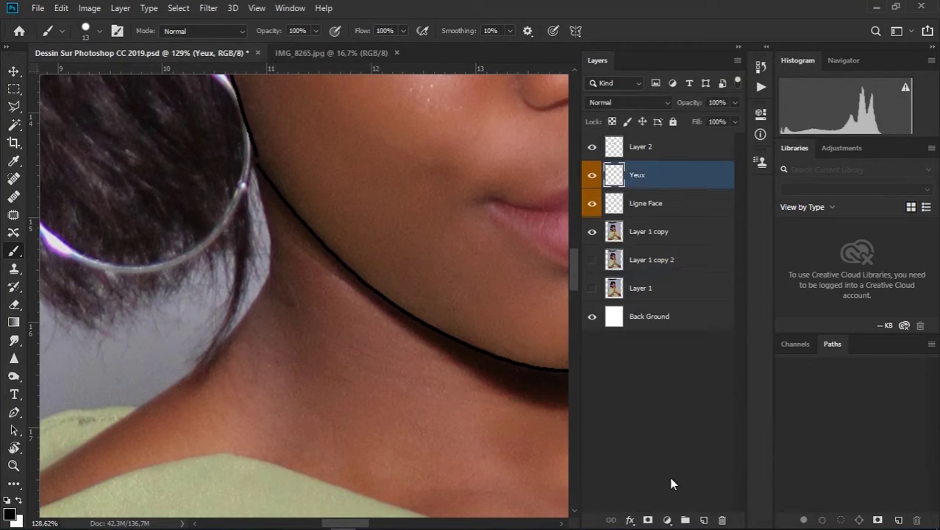
pyautogui.click(703, 518)
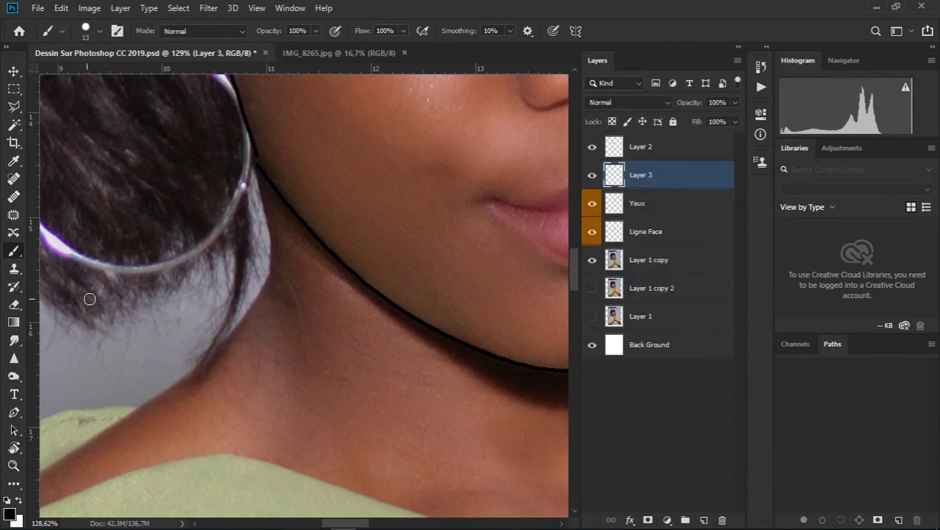
pyautogui.rightClick(15, 254)
pyautogui.click(59, 261)
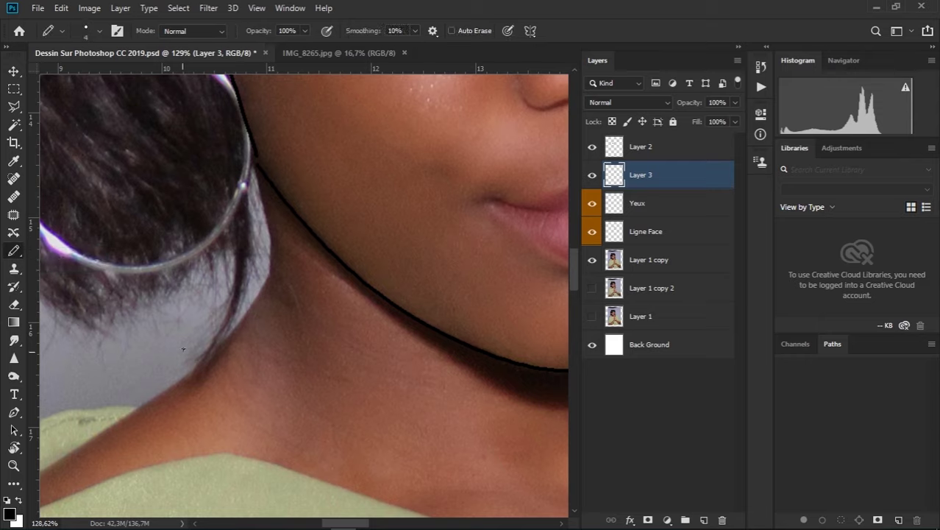
# With the Pen tool, trace a path from the shoulder up the back of the neck
pyautogui.click(14, 412)
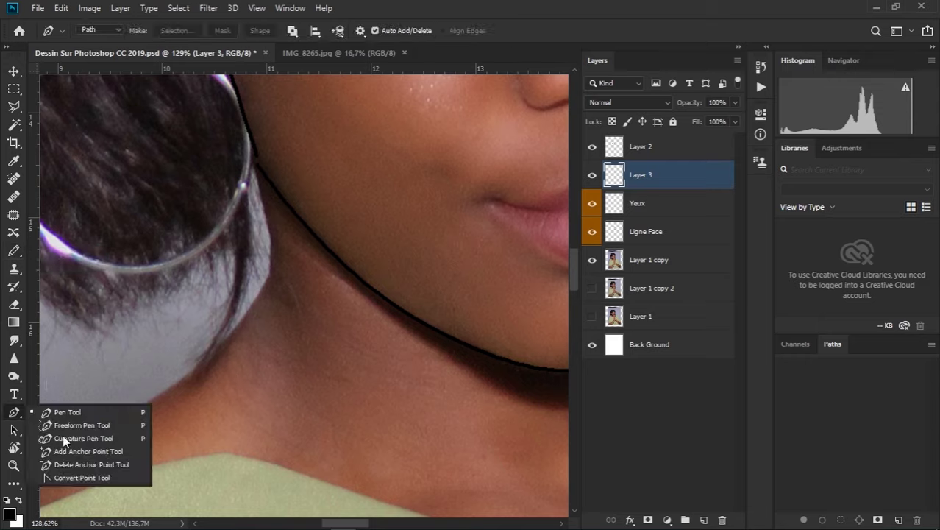
pyautogui.click(61, 413)
pyautogui.moveTo(189, 391); pyautogui.dragTo(362, 307)
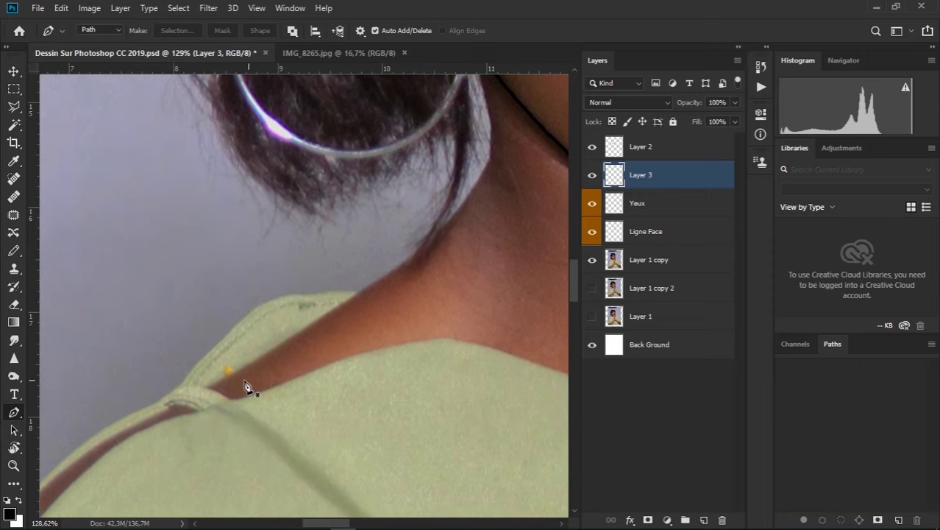
pyautogui.click(208, 385)
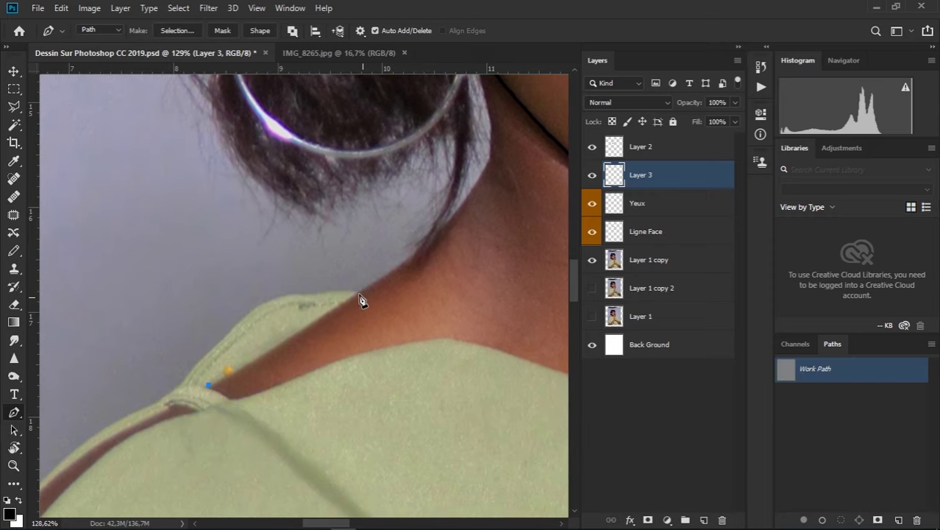
pyautogui.moveTo(373, 286); pyautogui.dragTo(384, 273)
pyautogui.press('ctrl')
pyautogui.click(491, 153)
pyautogui.moveTo(508, 124); pyautogui.dragTo(407, 328)
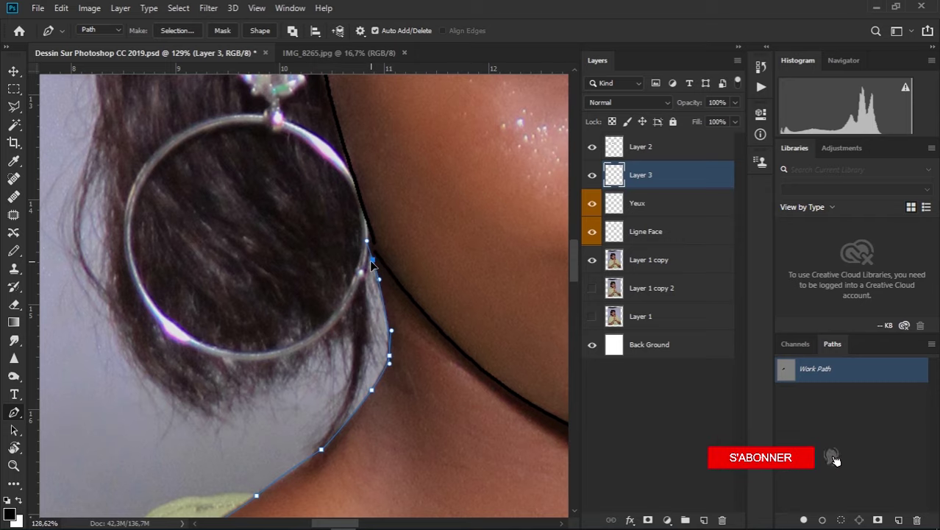
pyautogui.scroll(-5, 367, 447)
pyautogui.scroll(-2, 353, 216)
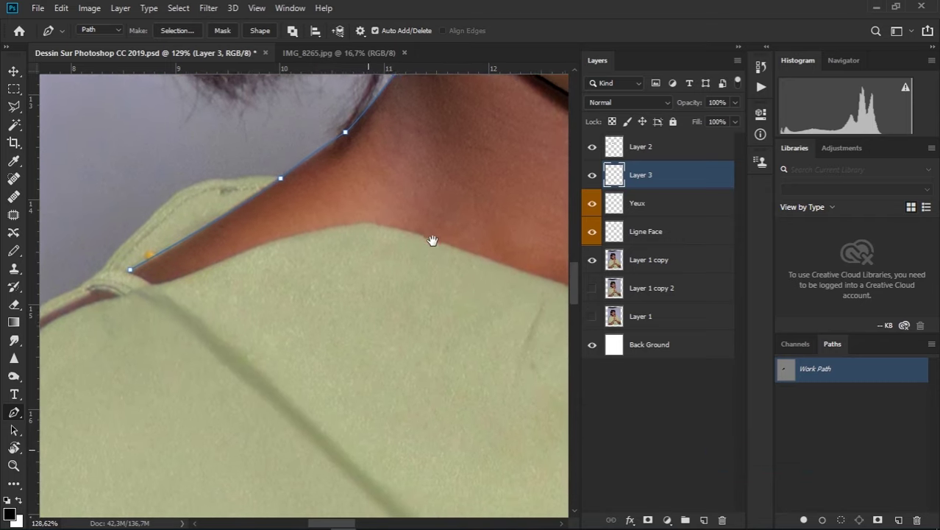
pyautogui.scroll(-3, 371, 291)
pyautogui.scroll(1, 368, 250)
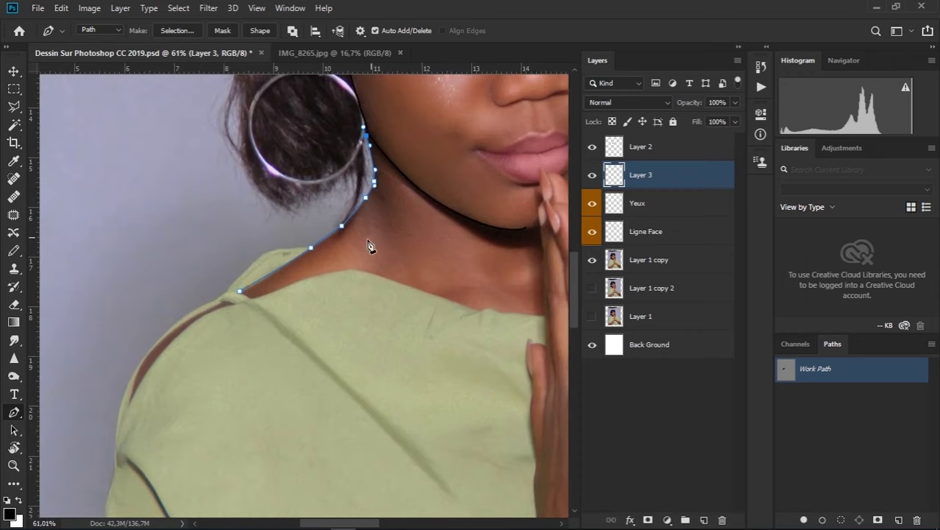
# Stroke the traced path in black with the pencil, then delete the work path
pyautogui.rightClick(334, 223)
pyautogui.click(382, 317)
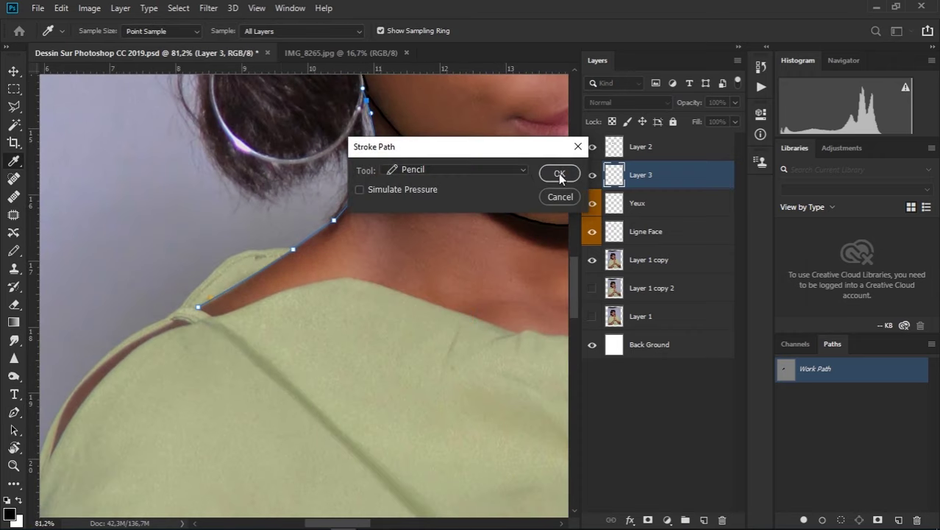
pyautogui.click(559, 173)
pyautogui.rightClick(431, 220)
pyautogui.click(477, 237)
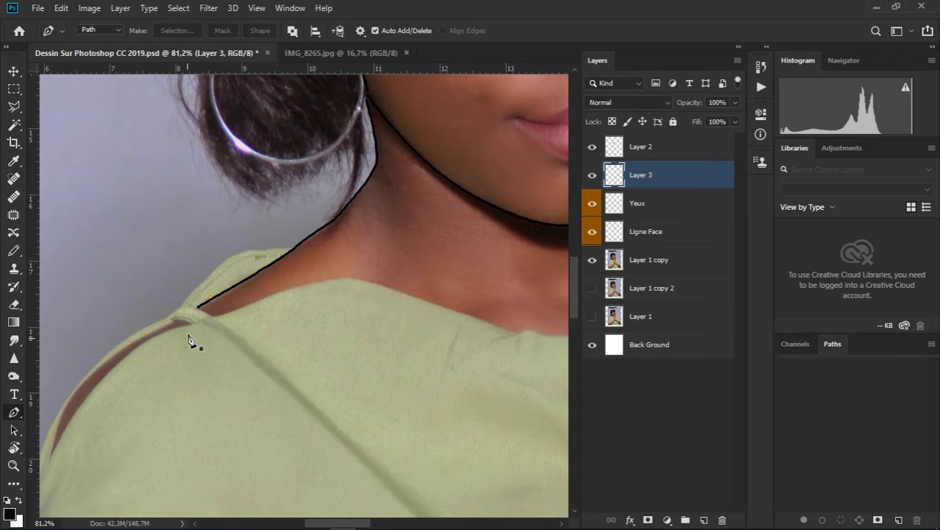
# Trace a curved Pen path along the shirt neckline and neck edge on Layer 3
pyautogui.click(211, 316)
pyautogui.scroll(3, 349, 284)
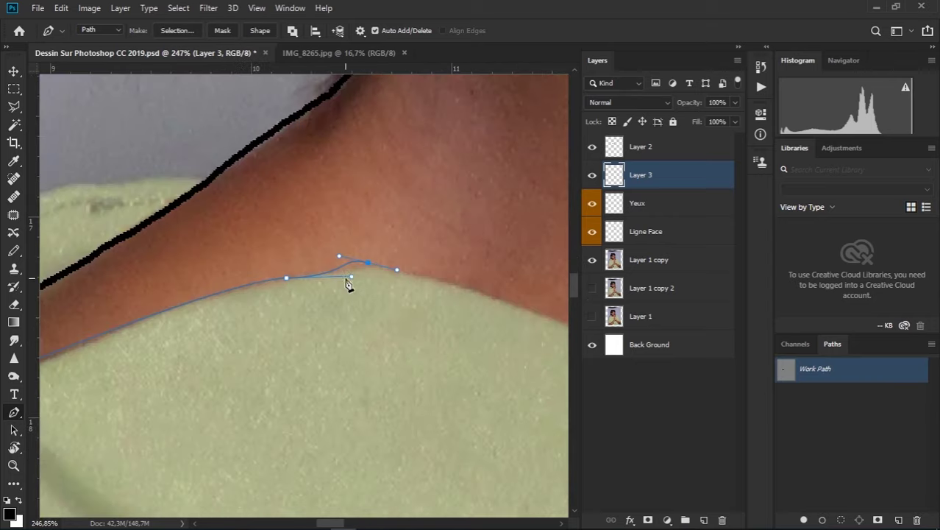
pyautogui.scroll(3, 290, 295)
pyautogui.scroll(2, 300, 244)
pyautogui.scroll(2, 252, 239)
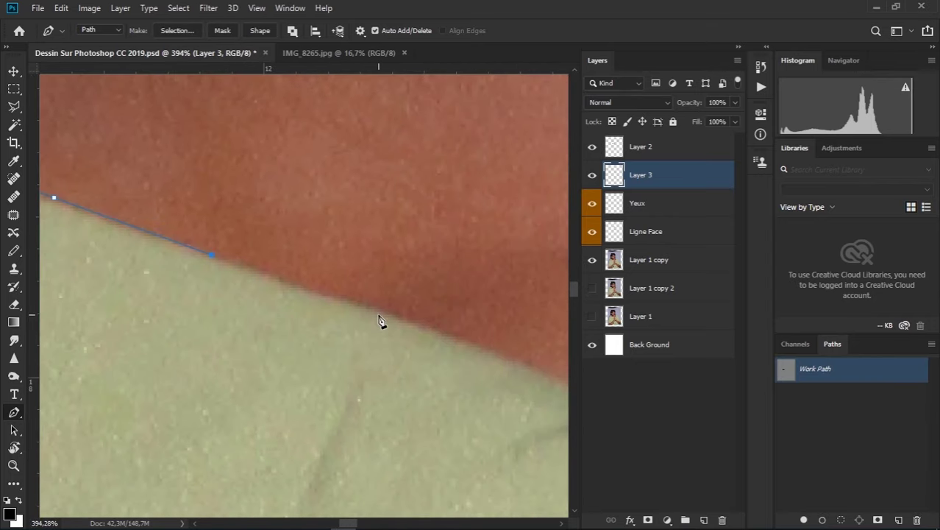
pyautogui.click(294, 287)
pyautogui.scroll(-3, 332, 275)
pyautogui.scroll(-5, 231, 346)
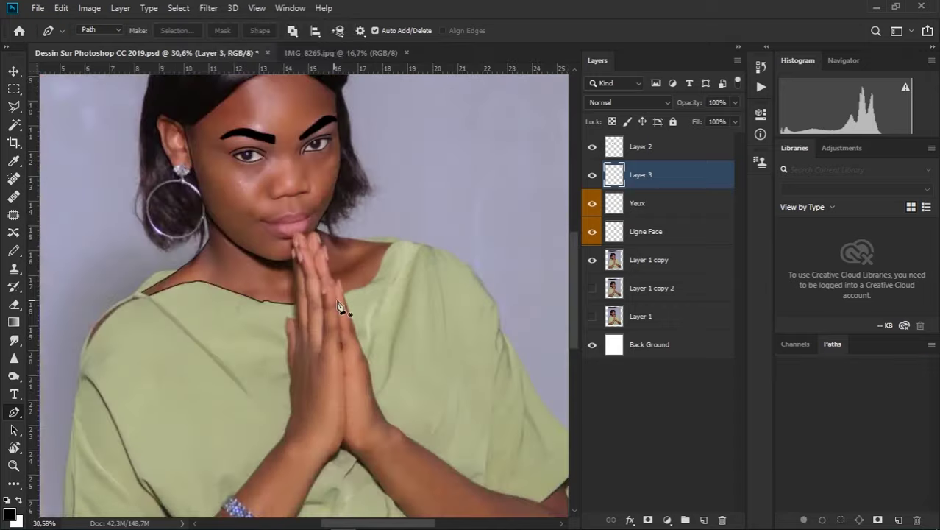
pyautogui.scroll(5, 431, 287)
pyautogui.click(321, 262)
pyautogui.click(527, 282)
pyautogui.click(457, 241)
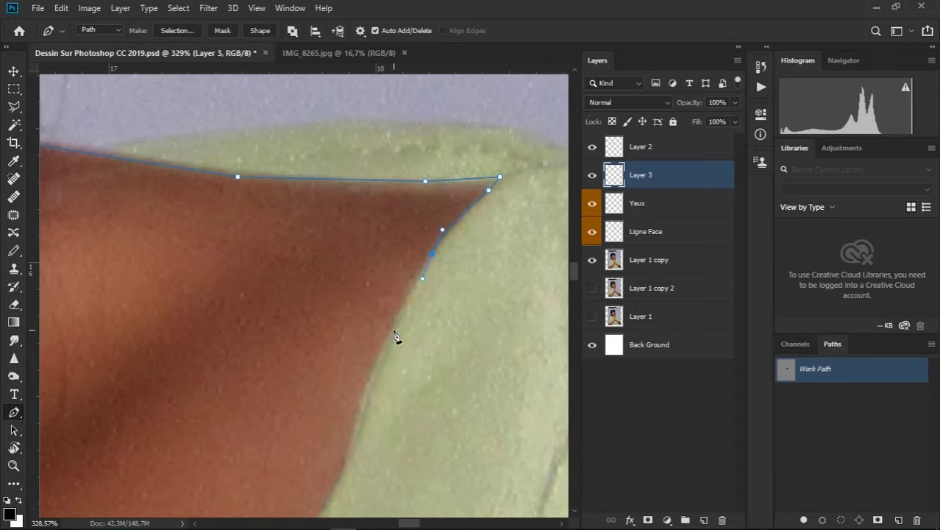
pyautogui.scroll(4, 399, 340)
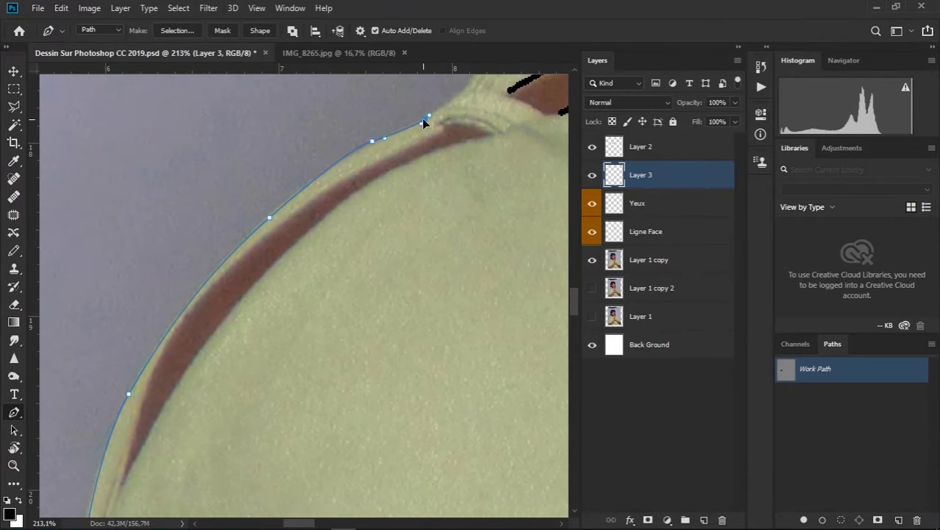
pyautogui.scroll(5, 425, 123)
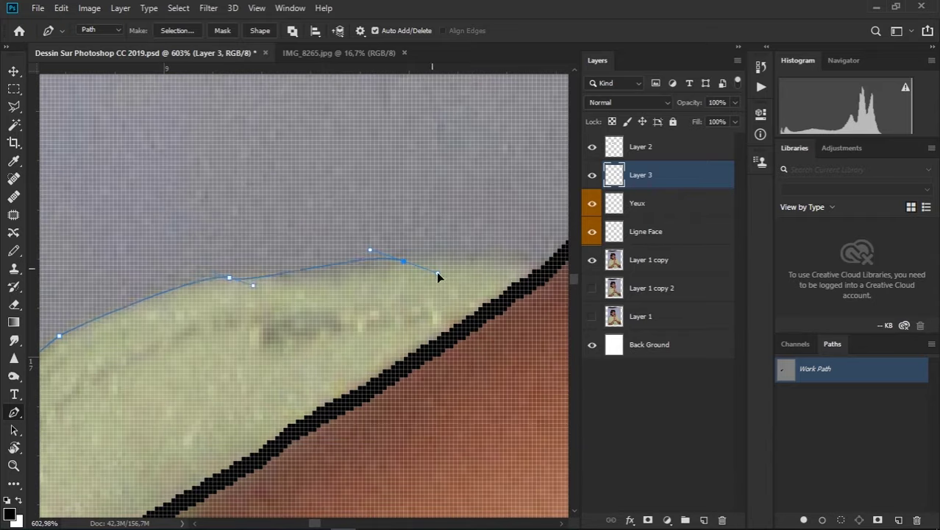
pyautogui.click(528, 261)
pyautogui.moveTo(403, 260); pyautogui.dragTo(416, 261)
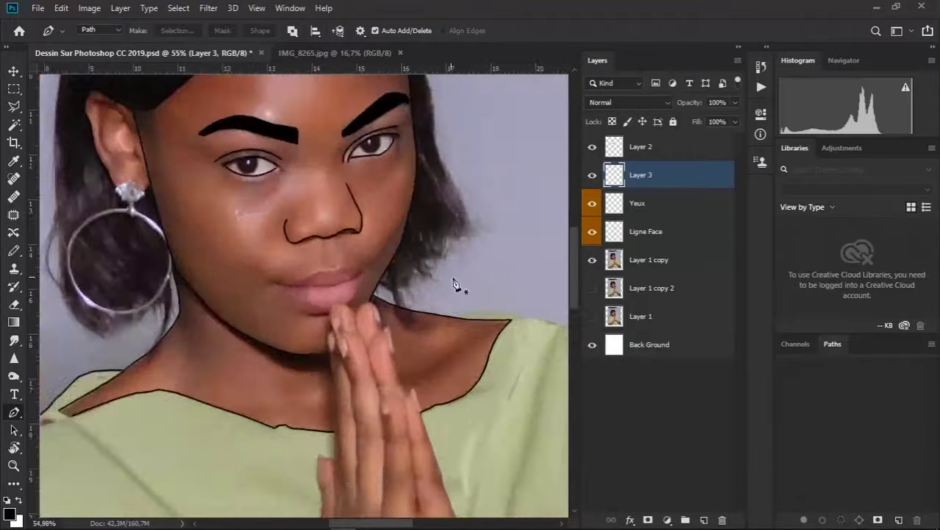
# Extend the path down the shoulder edge, then delete the work path, keeping the black stroke
pyautogui.scroll(5, 394, 300)
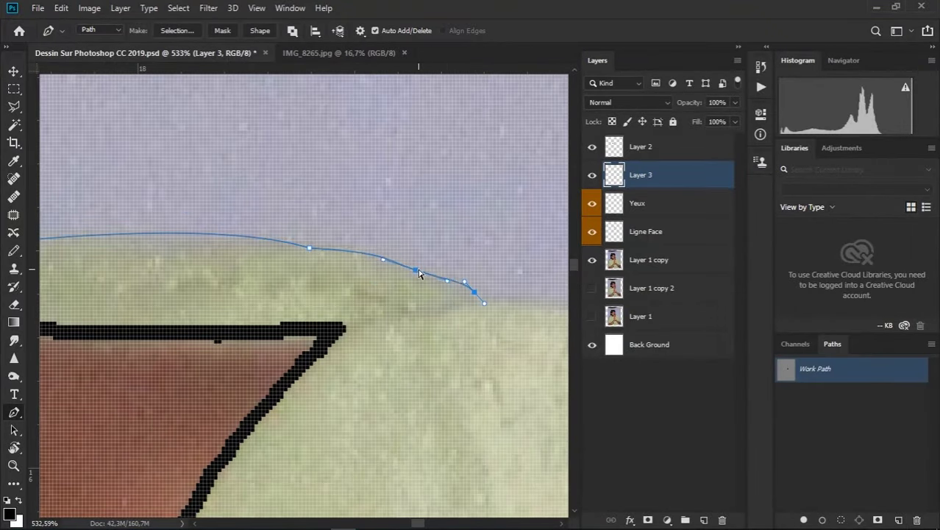
pyautogui.moveTo(461, 295)
pyautogui.mouseDown()
pyautogui.moveTo(248, 237)
pyautogui.moveTo(189, 306)
pyautogui.mouseUp()
pyautogui.click(218, 247)
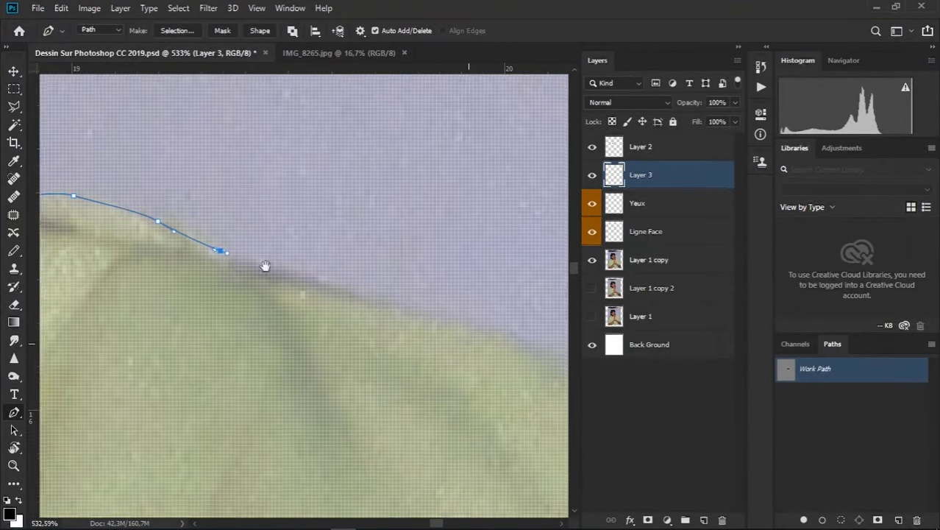
pyautogui.click(376, 267)
pyautogui.scroll(-3, 420, 295)
pyautogui.scroll(-3, 438, 386)
pyautogui.click(414, 344)
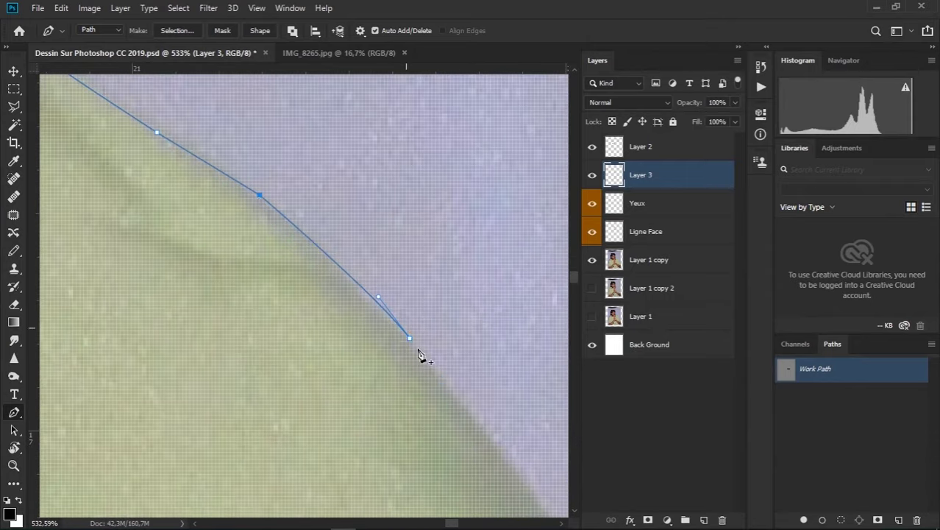
pyautogui.scroll(-3, 421, 357)
pyautogui.moveTo(200, 147); pyautogui.dragTo(221, 156)
pyautogui.scroll(-3, 353, 264)
pyautogui.scroll(-3, 436, 374)
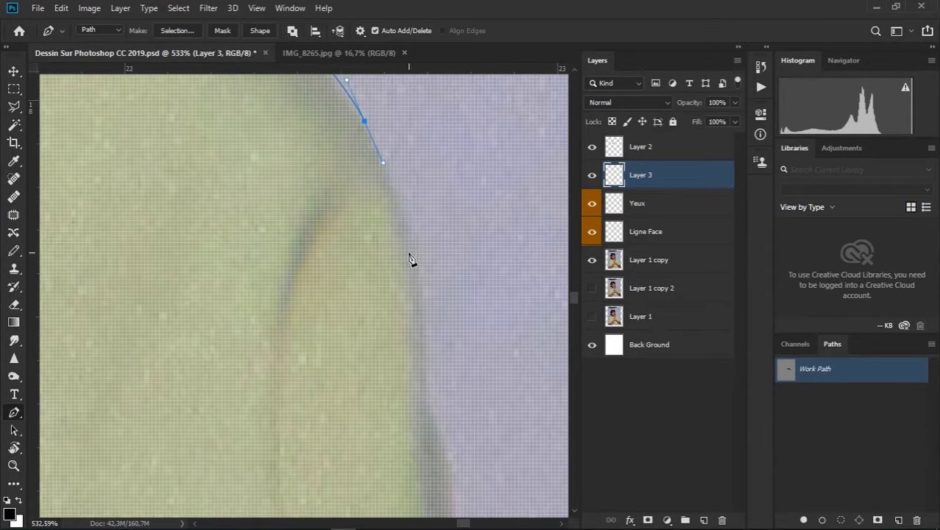
pyautogui.rightClick(371, 132)
pyautogui.click(350, 228)
pyautogui.hotkey('ctrl', '0')
# Start a Pen path up the arm edge and over the first fingertip
pyautogui.scroll(3, 399, 147)
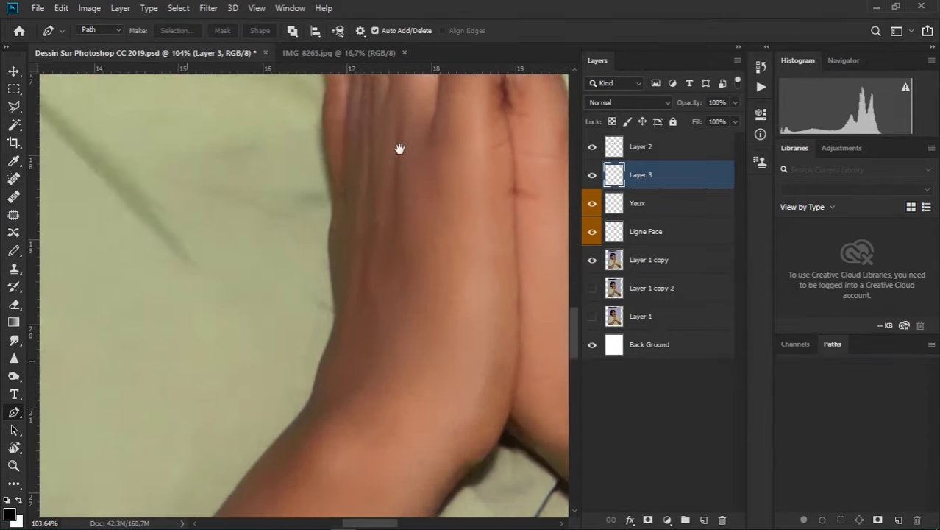
pyautogui.scroll(2, 309, 383)
pyautogui.click(281, 479)
pyautogui.click(297, 403)
pyautogui.click(312, 381)
pyautogui.scroll(2, 320, 249)
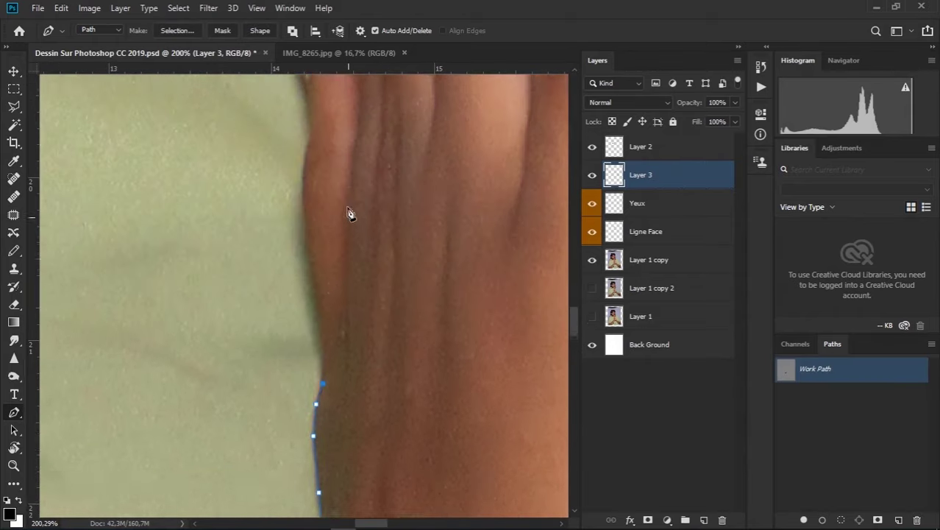
pyautogui.moveTo(313, 328)
pyautogui.mouseDown()
pyautogui.moveTo(329, 261)
pyautogui.moveTo(345, 308)
pyautogui.mouseUp()
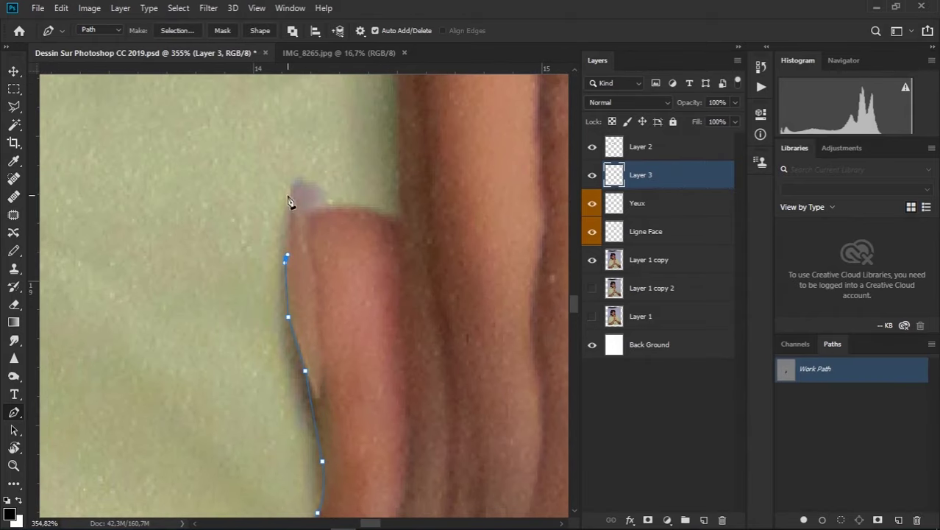
pyautogui.click(293, 189)
pyautogui.click(326, 202)
pyautogui.click(389, 214)
pyautogui.scroll(3, 401, 153)
pyautogui.click(365, 273)
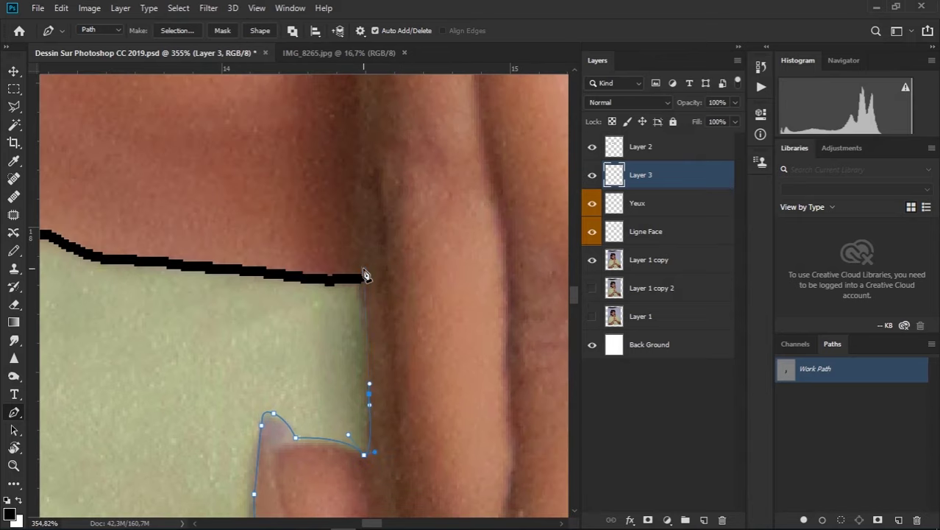
pyautogui.scroll(2, 413, 245)
pyautogui.scroll(4, 368, 295)
pyautogui.click(325, 341)
pyautogui.click(322, 300)
pyautogui.scroll(5, 320, 267)
# Continue the path up the finger edges, around the fingertips and between the fingers
pyautogui.click(304, 427)
pyautogui.click(294, 354)
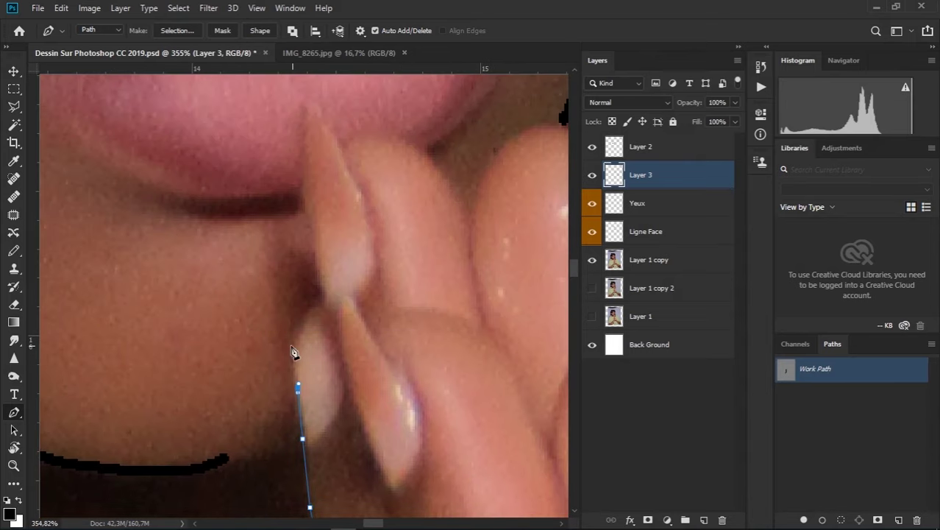
pyautogui.click(297, 322)
pyautogui.scroll(2, 297, 322)
pyautogui.click(324, 373)
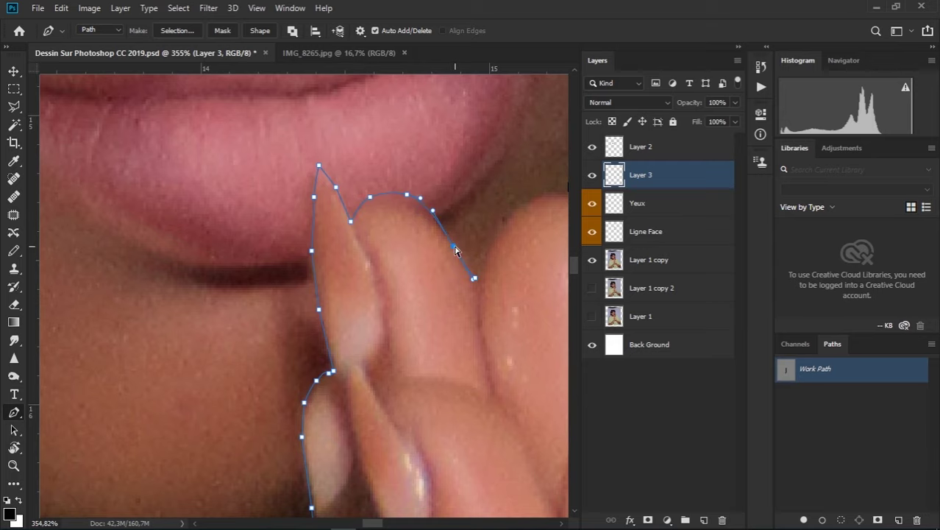
pyautogui.hscroll(3, 382, 212)
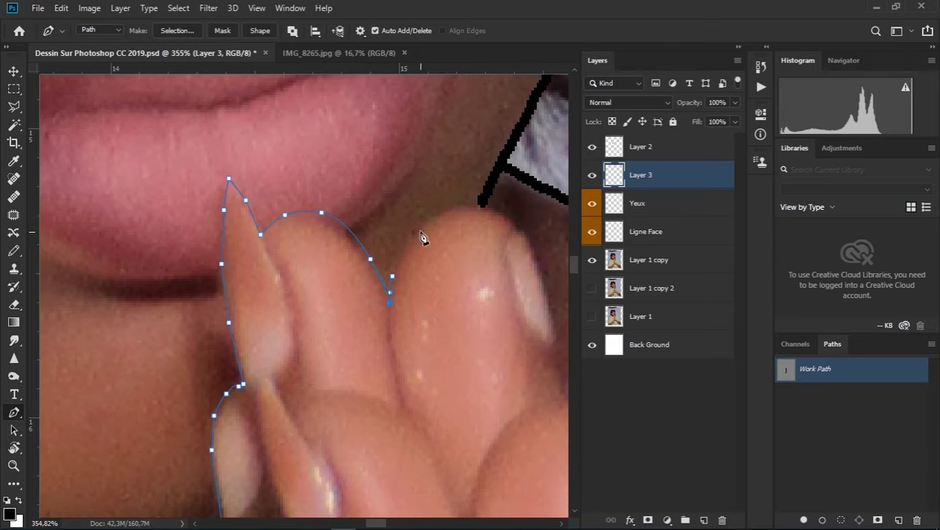
pyautogui.click(483, 206)
pyautogui.scroll(2, 441, 243)
pyautogui.click(310, 203)
pyautogui.click(333, 227)
pyautogui.click(339, 256)
pyautogui.scroll(-2, 436, 414)
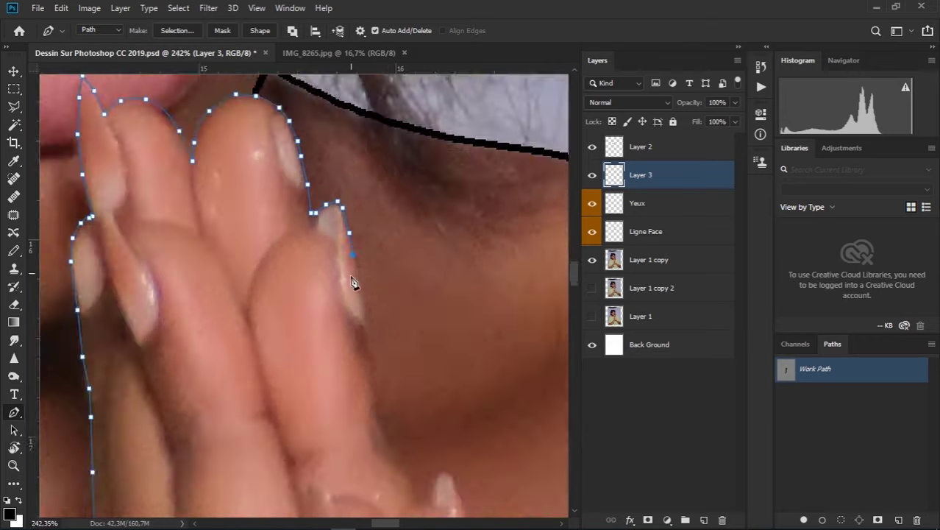
pyautogui.scroll(2, 370, 321)
pyautogui.click(370, 321)
pyautogui.scroll(-2, 399, 336)
pyautogui.scroll(2, 399, 339)
pyautogui.click(392, 333)
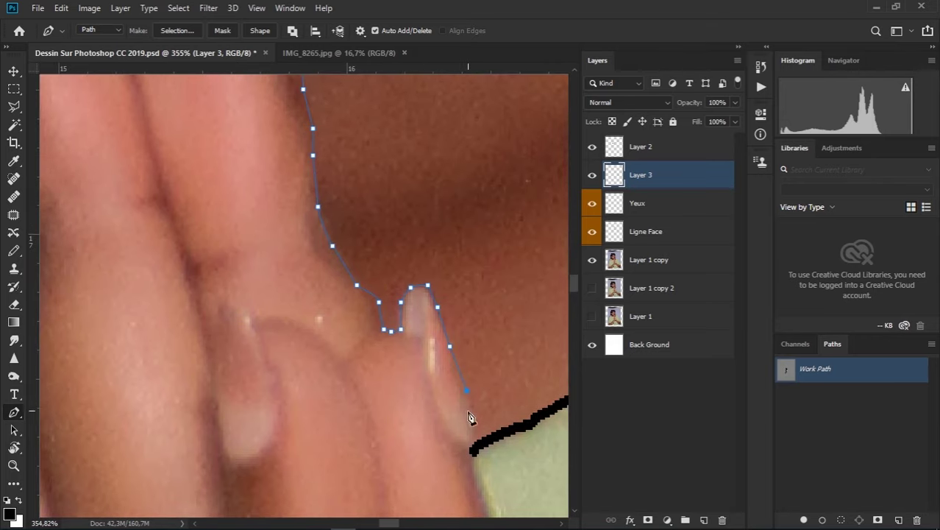
pyautogui.scroll(-5, 471, 417)
pyautogui.click(344, 234)
pyautogui.scroll(-3, 368, 294)
pyautogui.scroll(-3, 342, 320)
pyautogui.scroll(-3, 331, 302)
pyautogui.click(311, 259)
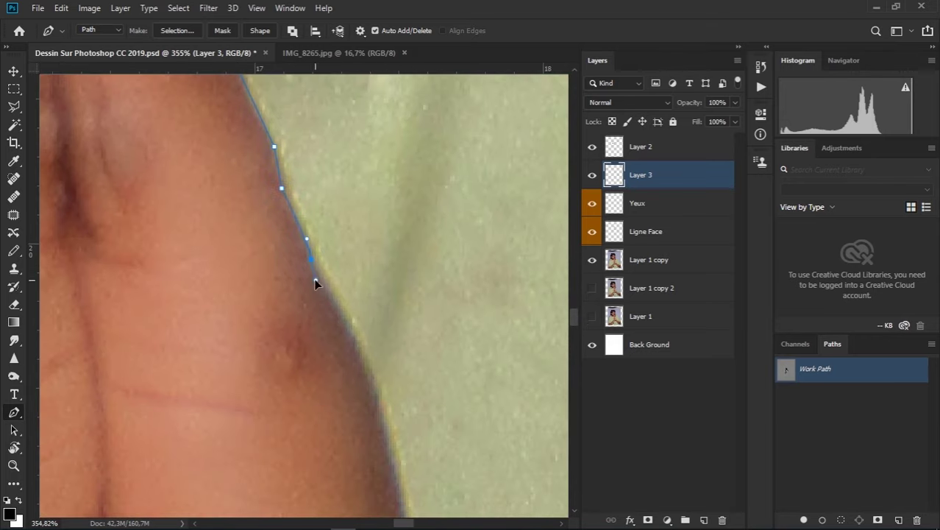
pyautogui.scroll(-2, 358, 344)
pyautogui.scroll(-4, 336, 399)
pyautogui.scroll(4, 342, 368)
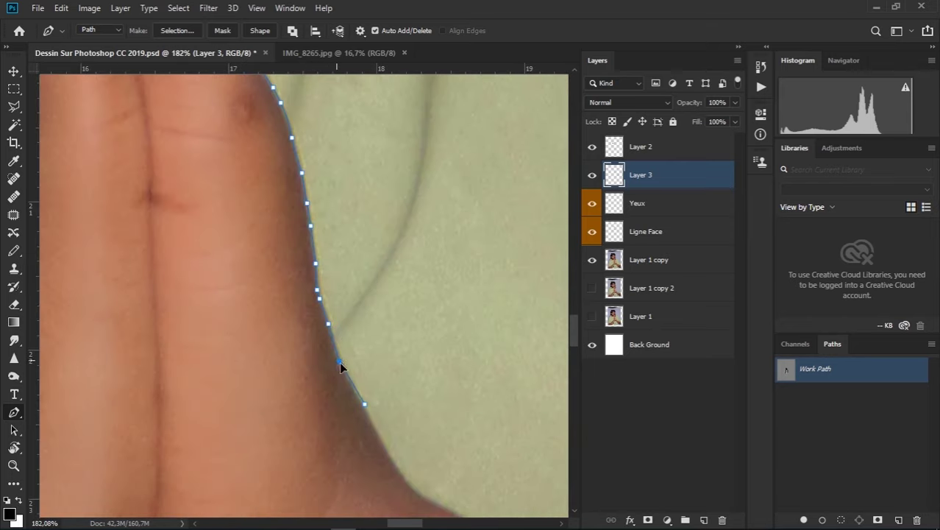
pyautogui.scroll(-2, 341, 368)
pyautogui.click(301, 261)
# Follow the arm contour with curved anchors, then trace the inner finger edge
pyautogui.scroll(-3, 325, 286)
pyautogui.click(384, 363)
pyautogui.scroll(-3, 420, 395)
pyautogui.click(411, 275)
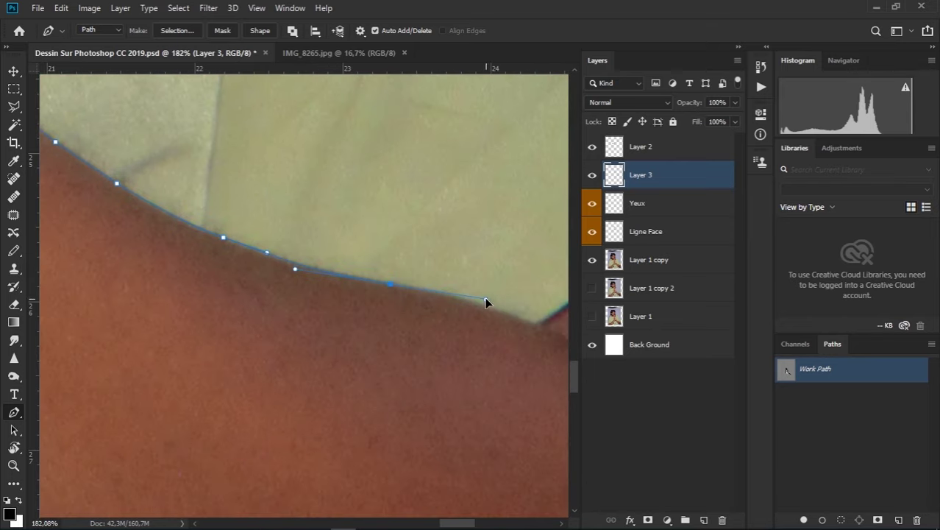
pyautogui.scroll(-3, 457, 284)
pyautogui.click(347, 327)
pyautogui.moveTo(291, 337); pyautogui.dragTo(187, 309)
pyautogui.moveTo(237, 294); pyautogui.dragTo(176, 236)
pyautogui.click(338, 343)
pyautogui.click(369, 367)
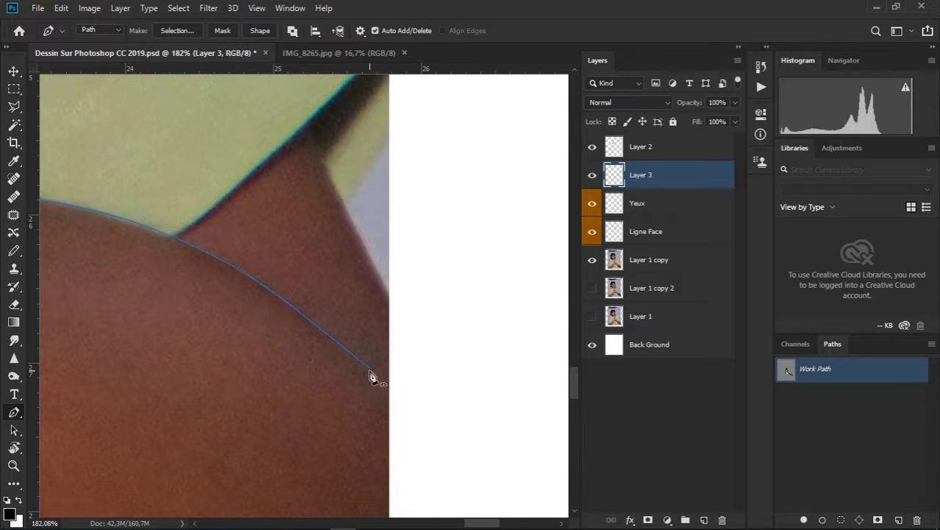
pyautogui.scroll(-1, 361, 357)
pyautogui.scroll(-2, 361, 357)
pyautogui.scroll(-2, 195, 290)
pyautogui.rightClick(381, 211)
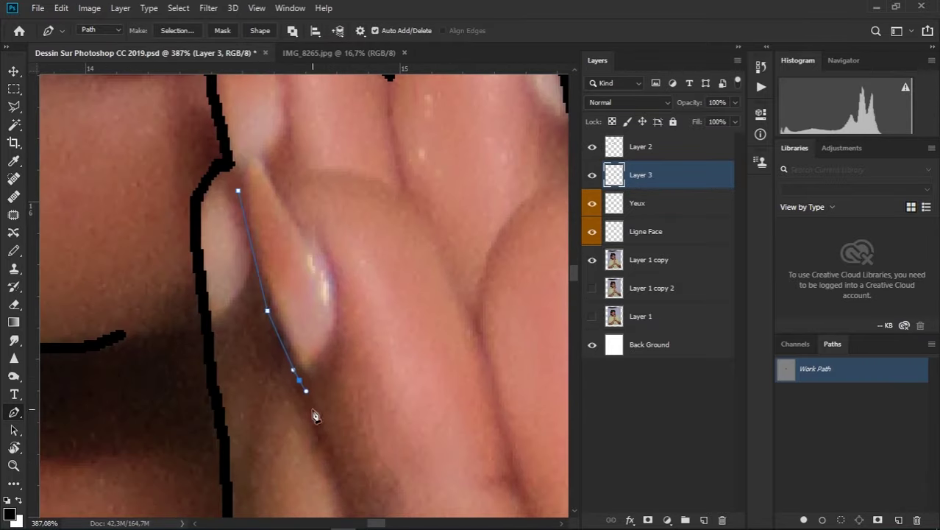
pyautogui.moveTo(315, 416)
pyautogui.mouseDown()
pyautogui.moveTo(317, 184)
pyautogui.moveTo(349, 164)
pyautogui.mouseUp()
pyautogui.click(326, 209)
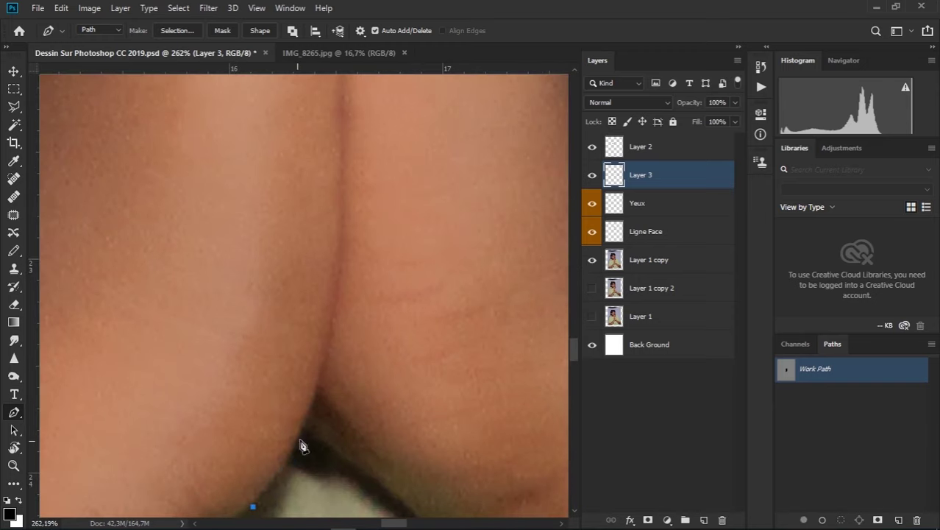
# Add path anchors along the skin contour, shirt waist seam and skin-shirt edge
pyautogui.moveTo(341, 224); pyautogui.dragTo(342, 191)
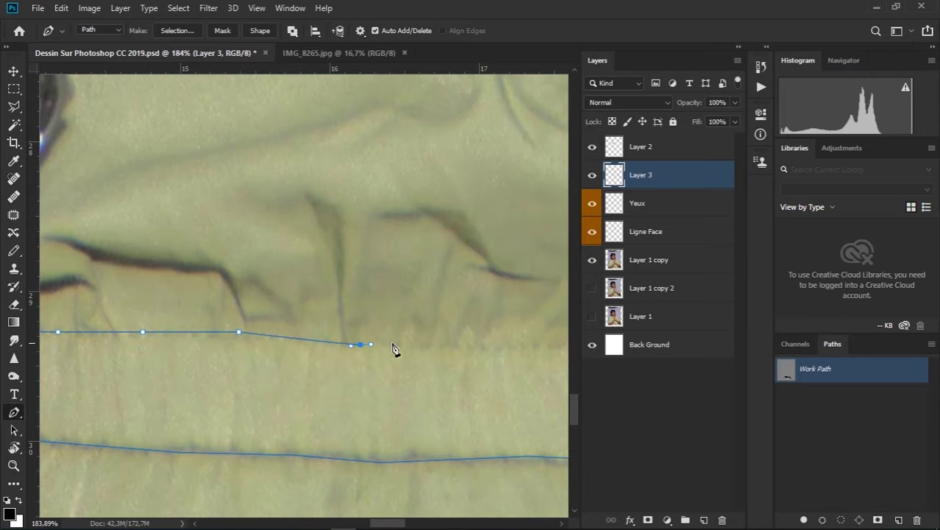
pyautogui.hscroll(5, 393, 349)
pyautogui.click(347, 335)
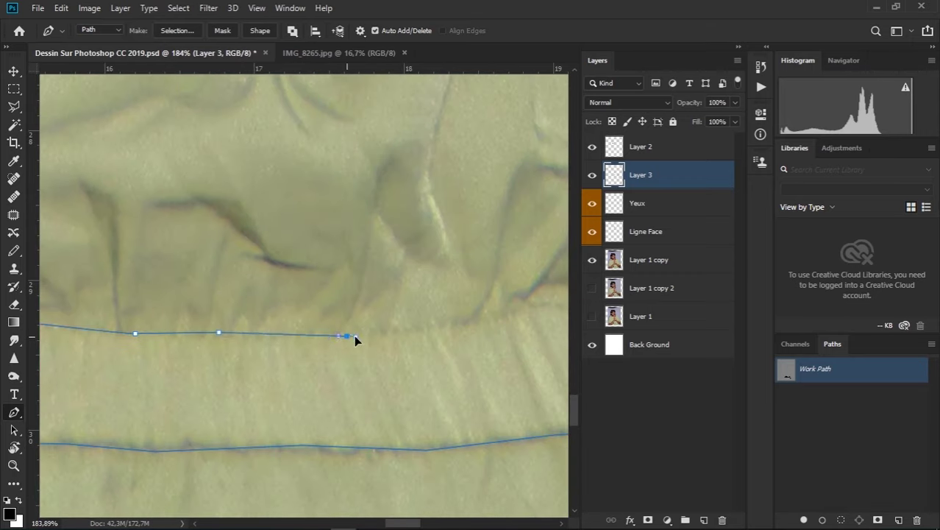
pyautogui.scroll(-2, 539, 313)
pyautogui.scroll(-3, 189, 374)
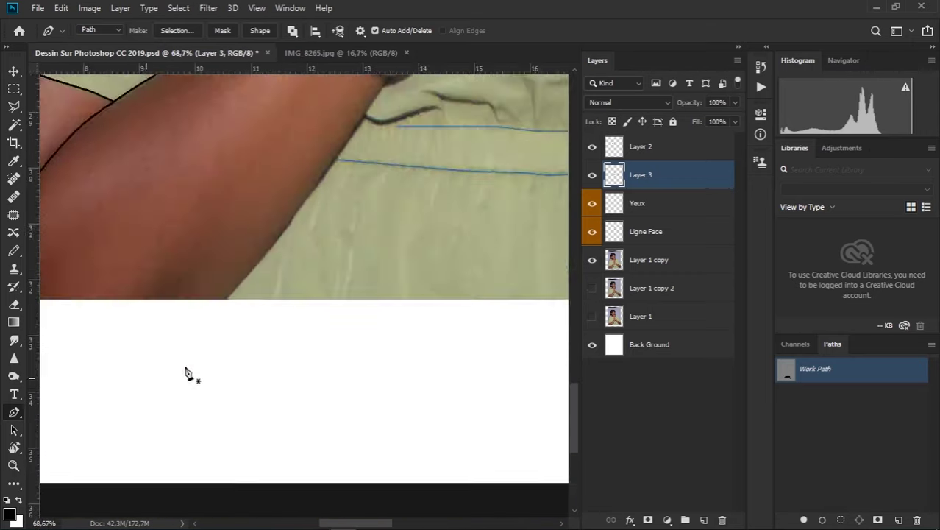
pyautogui.scroll(4, 241, 384)
pyautogui.click(180, 446)
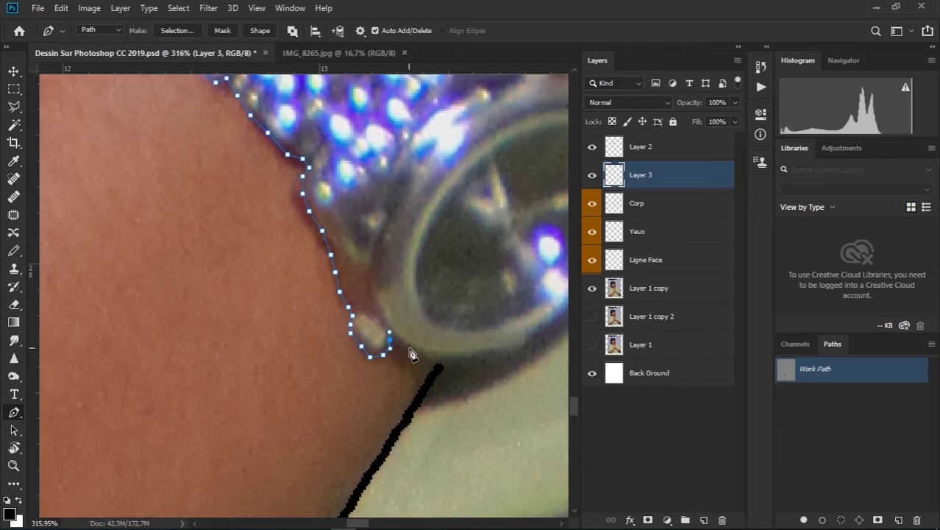
# Extend the Pen path around the watch strap
pyautogui.click(460, 363)
pyautogui.scroll(3, 451, 309)
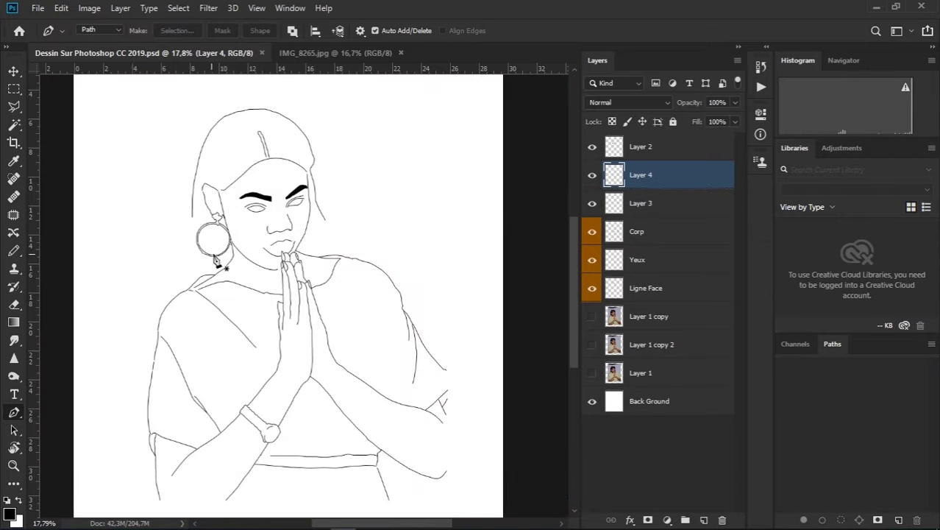
# Group the layers from Layer 2 down to Ligne Face into a group named 'Strock'
pyautogui.click(651, 150)
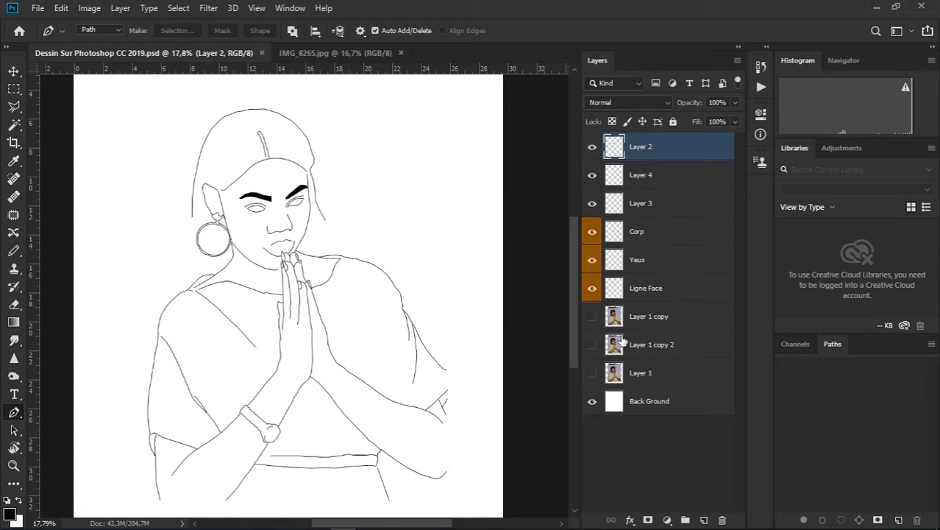
pyautogui.keyDown('shift'); pyautogui.click(647, 291); pyautogui.keyUp('shift')
pyautogui.rightClick(655, 220)
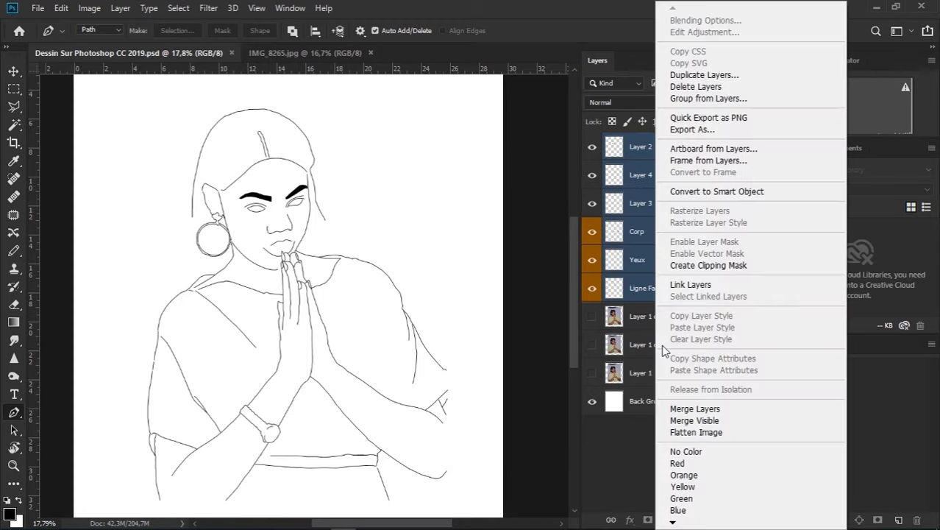
pyautogui.click(709, 98)
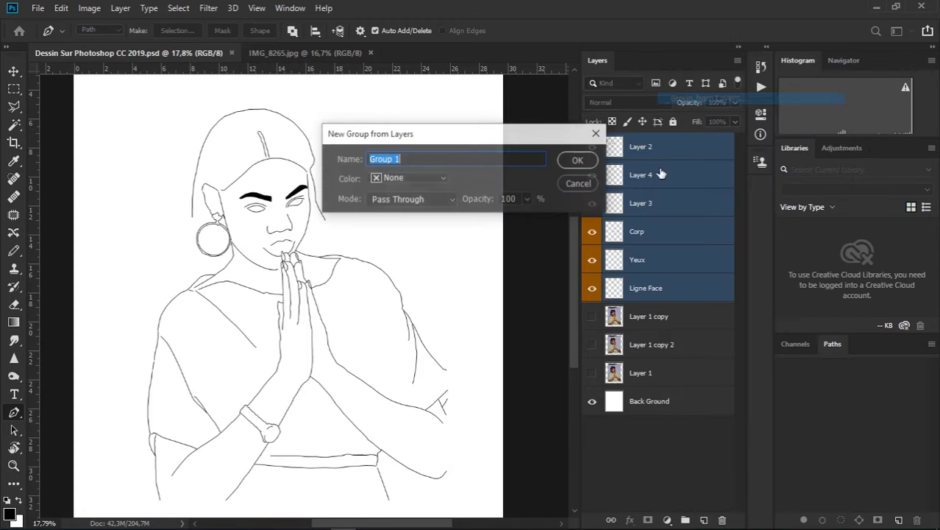
pyautogui.write('Strock')
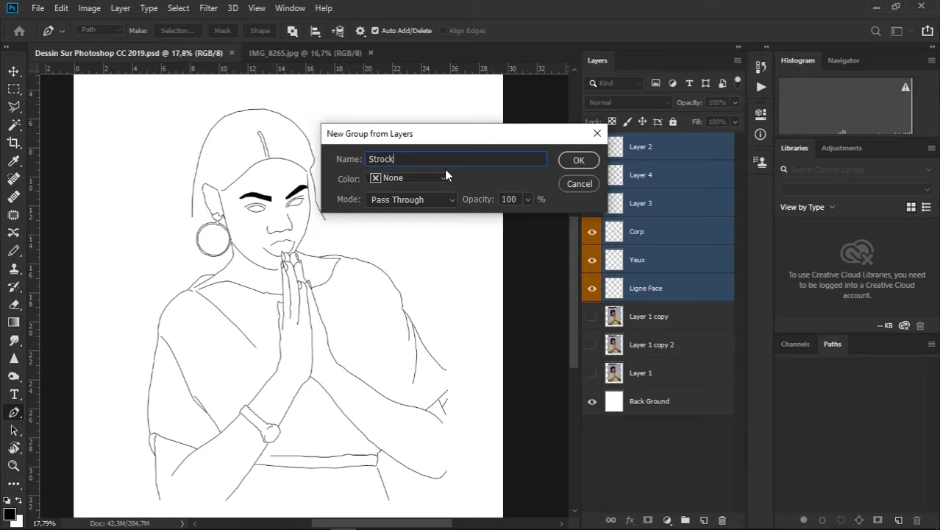
pyautogui.press('Return')
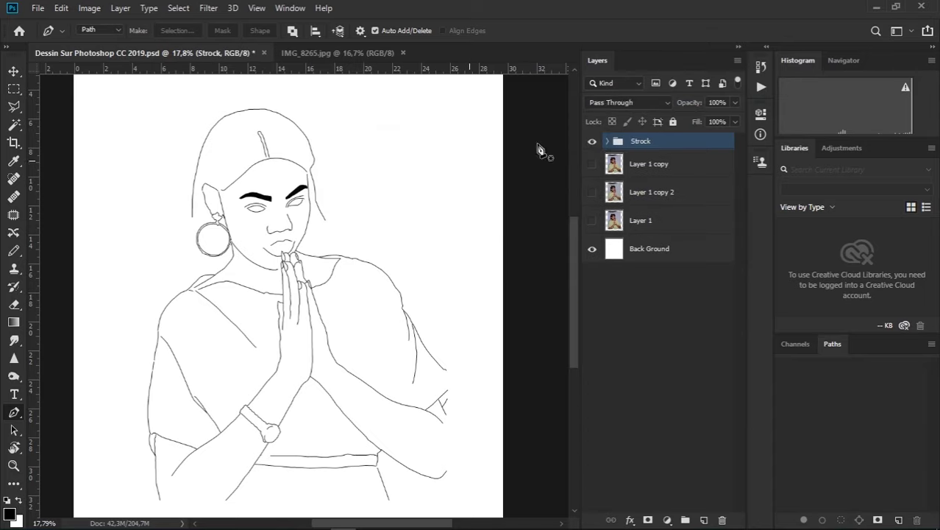
# Give the Strock group a green colour label and save the document
pyautogui.rightClick(595, 144)
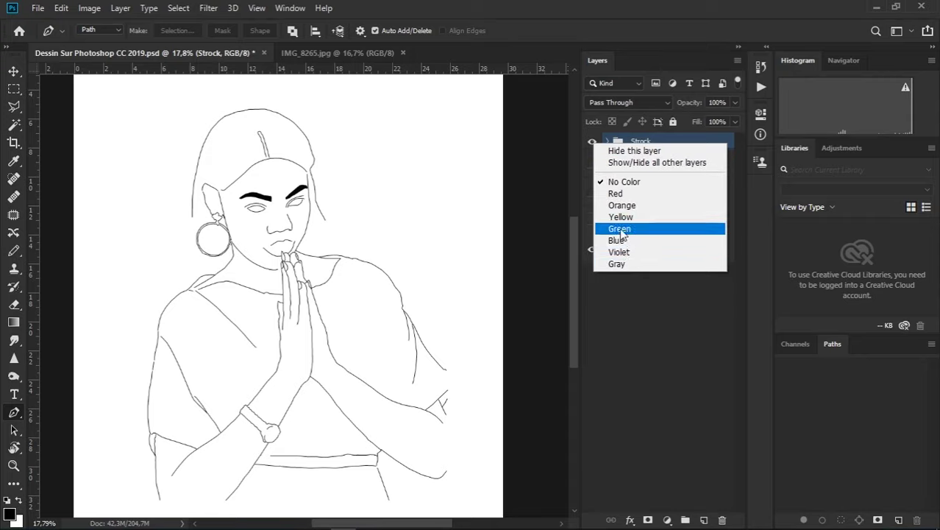
pyautogui.click(654, 226)
pyautogui.click(608, 141)
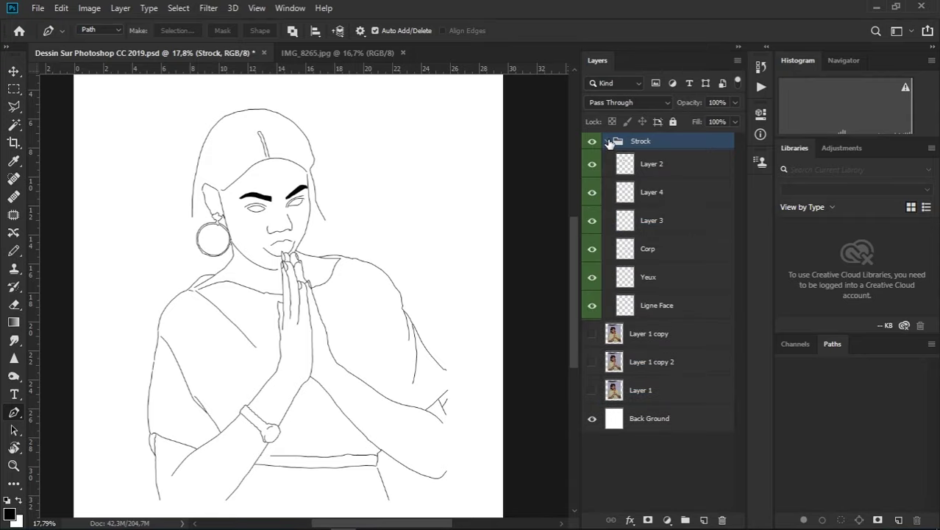
pyautogui.hotkey('ctrl', 's')
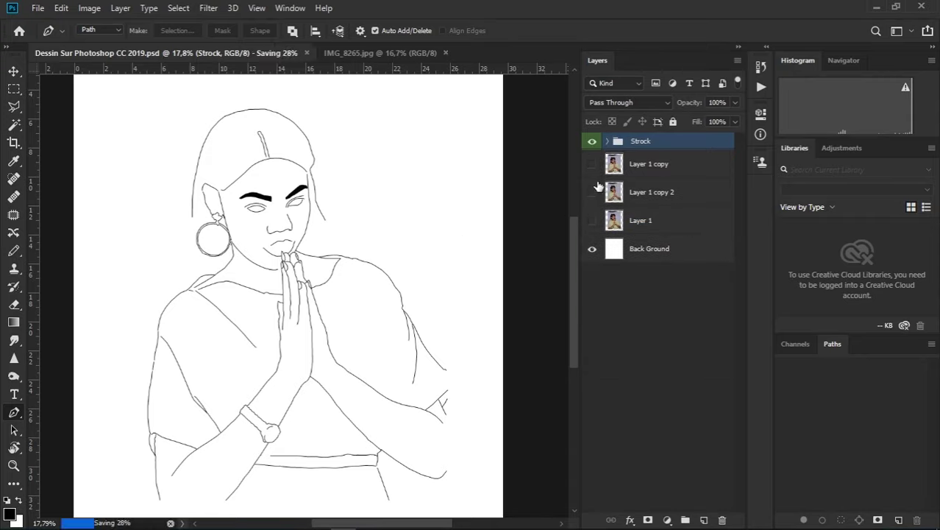
# Toggle the line drawing and reference photo to compare them, then save again
pyautogui.click(592, 143)
pyautogui.click(593, 165)
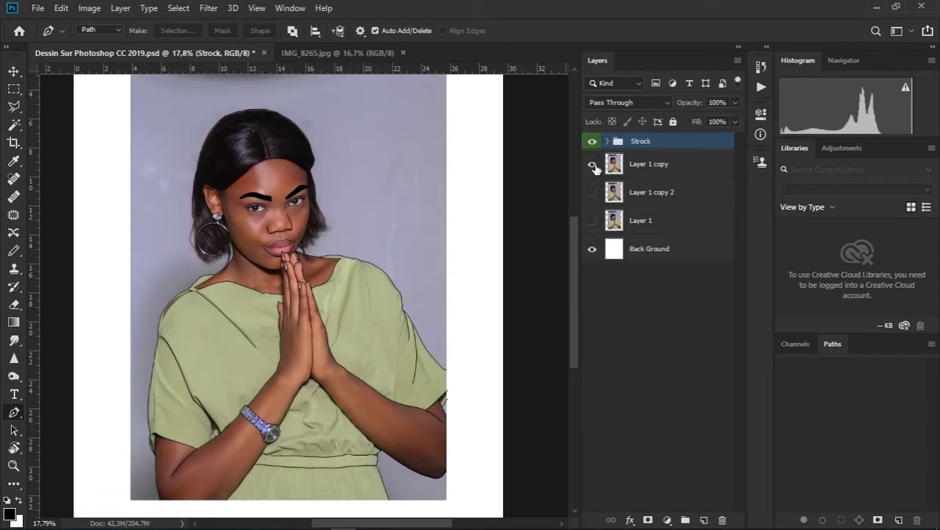
pyautogui.click(593, 142)
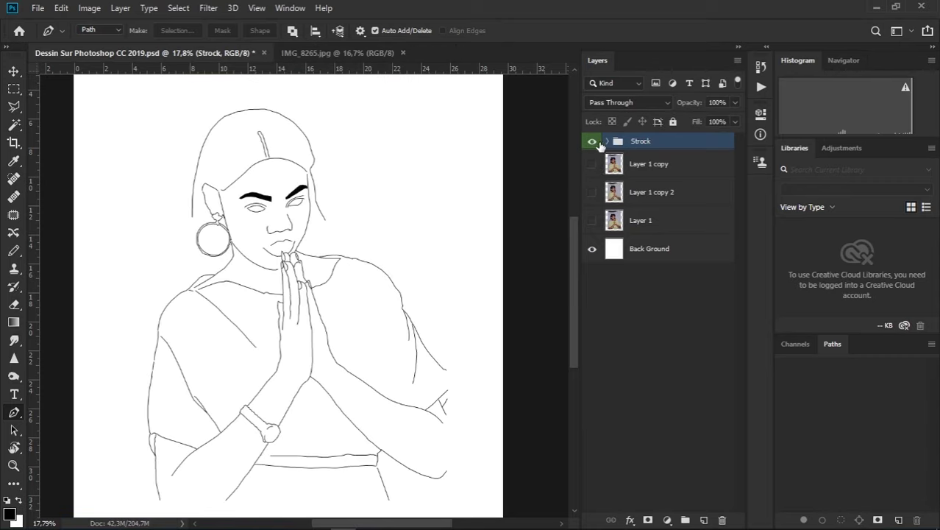
pyautogui.click(607, 141)
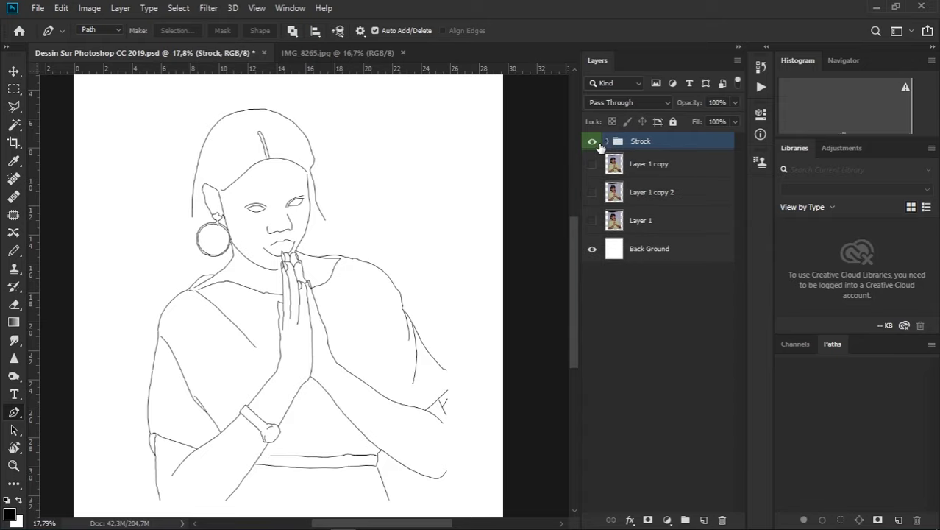
pyautogui.click(607, 142)
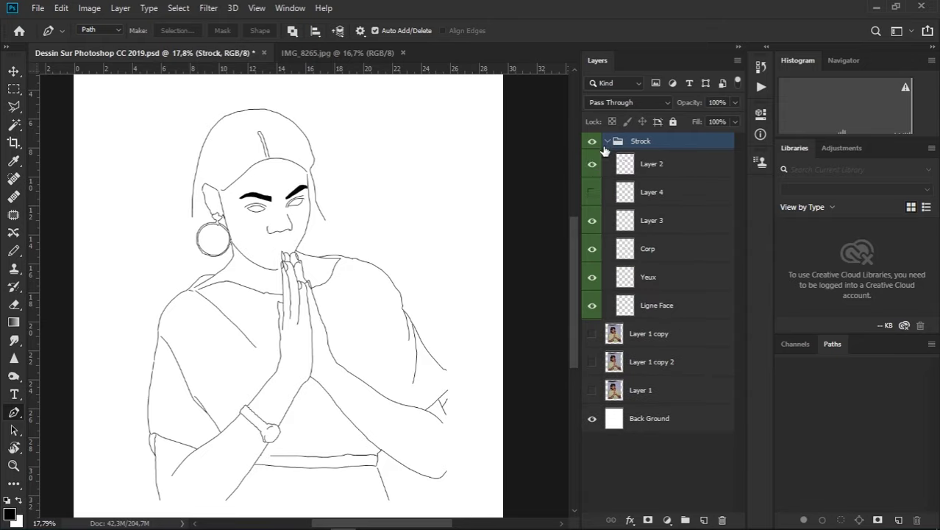
pyautogui.click(607, 141)
pyautogui.click(592, 163)
pyautogui.click(592, 141)
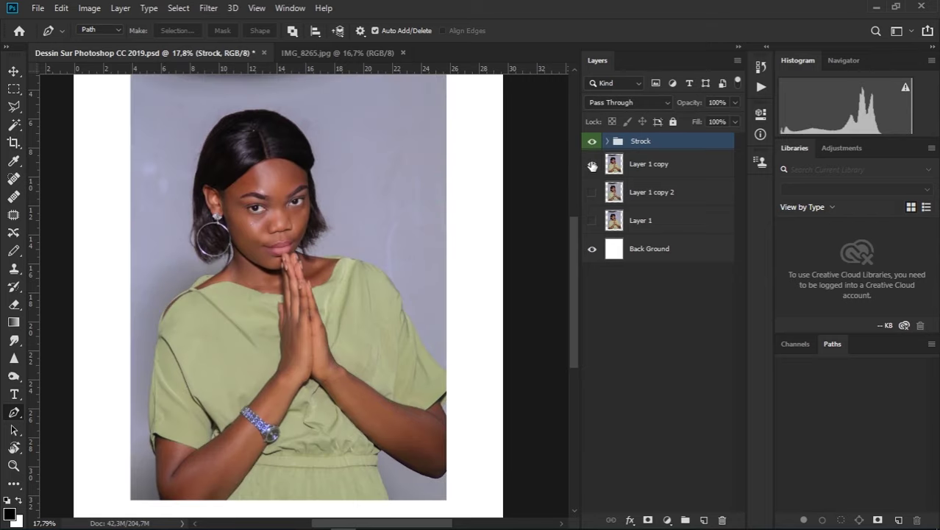
pyautogui.click(592, 164)
pyautogui.hotkey('ctrl', 's')
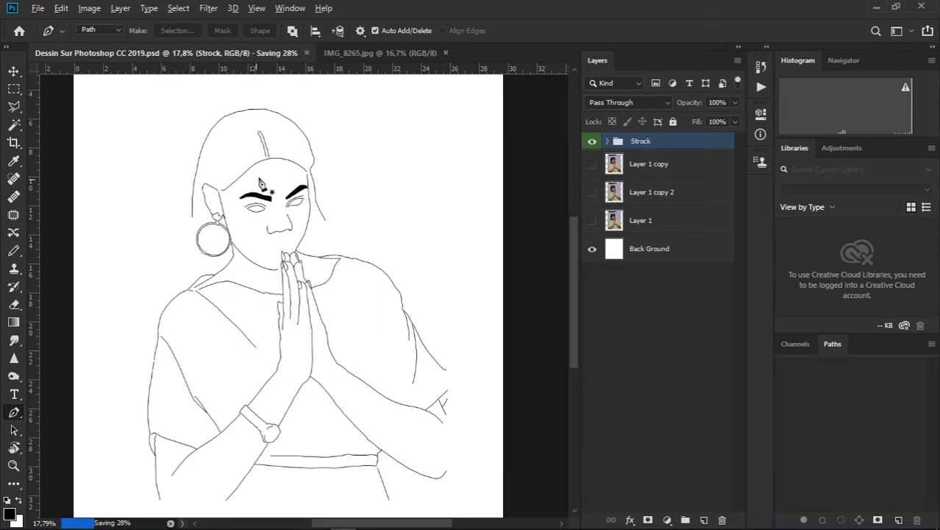
pyautogui.scroll(1, 254, 184)
pyautogui.scroll(2, 235, 202)
pyautogui.scroll(3, 295, 243)
# Show the reference photo and add a new empty layer above the Strock group
pyautogui.scroll(2, 386, 276)
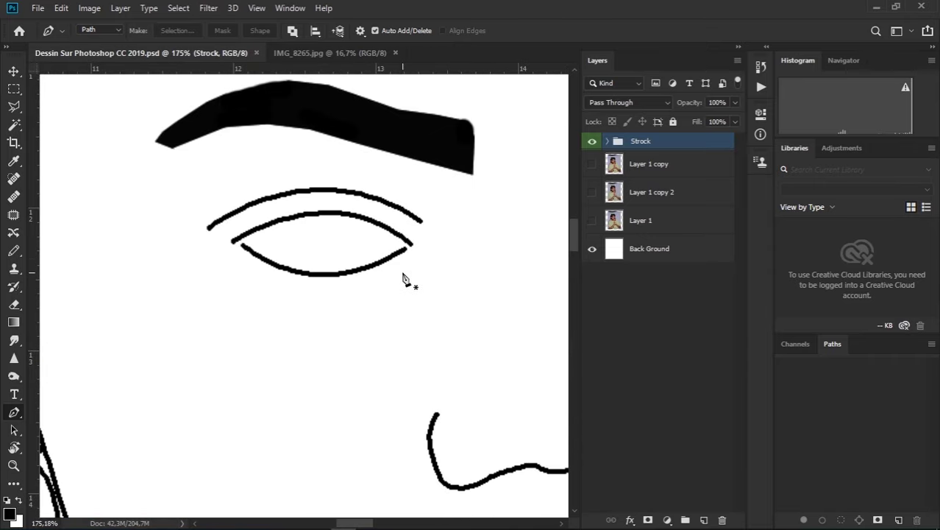
pyautogui.click(616, 166)
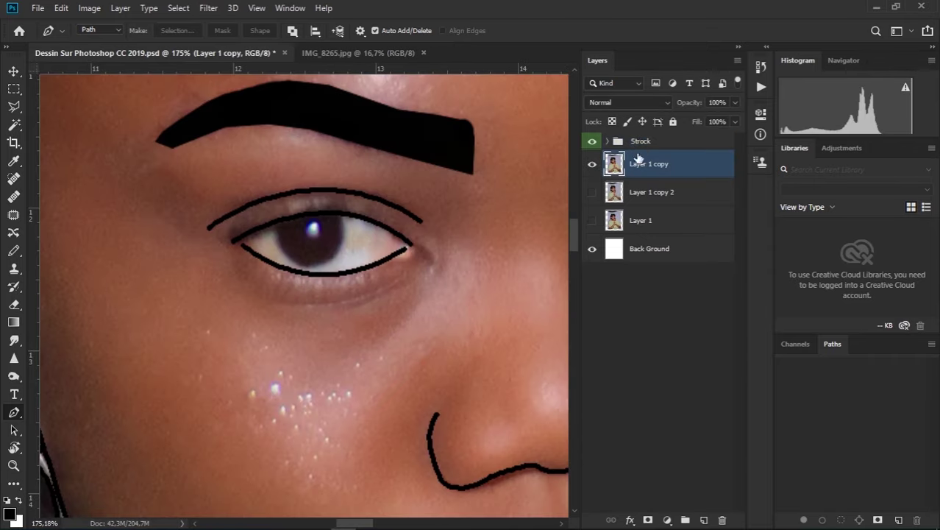
pyautogui.click(637, 143)
pyautogui.click(701, 519)
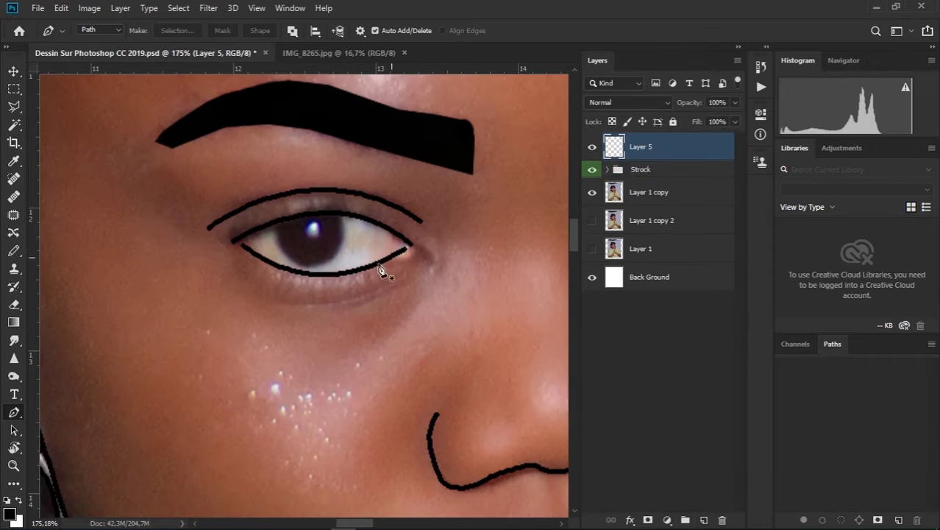
pyautogui.scroll(1, 302, 243)
pyautogui.scroll(2, 310, 248)
pyautogui.scroll(1, 310, 248)
# Pick a soft brush sized to the pupil and move Layer 5 below the Strock group
pyautogui.press('b')
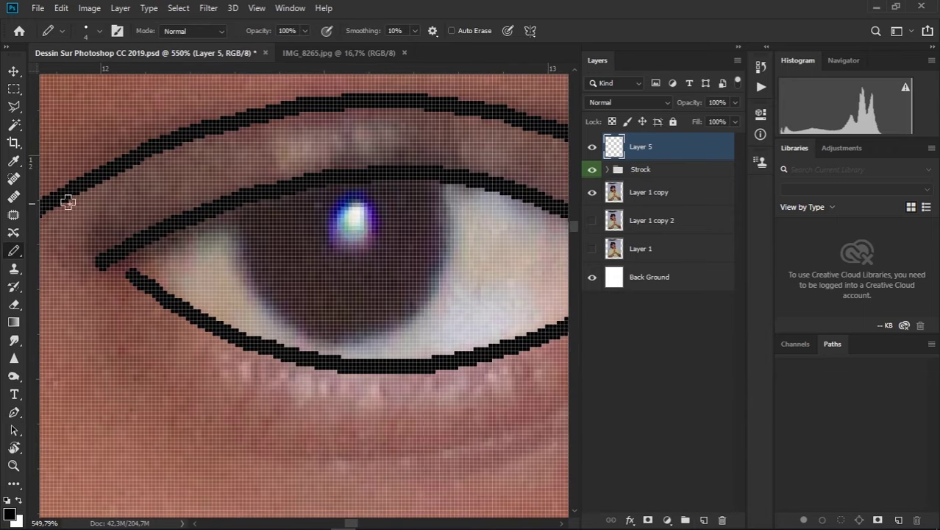
pyautogui.rightClick(14, 253)
pyautogui.click(67, 250)
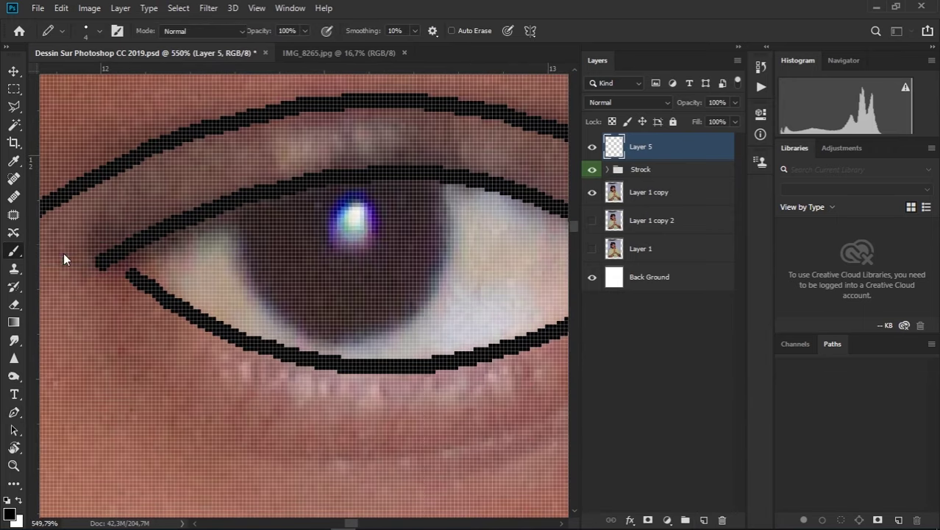
pyautogui.moveTo(338, 267)
pyautogui.mouseDown()
pyautogui.moveTo(399, 265)
pyautogui.moveTo(367, 258)
pyautogui.moveTo(376, 255)
pyautogui.mouseUp()
pyautogui.moveTo(650, 160); pyautogui.dragTo(654, 184)
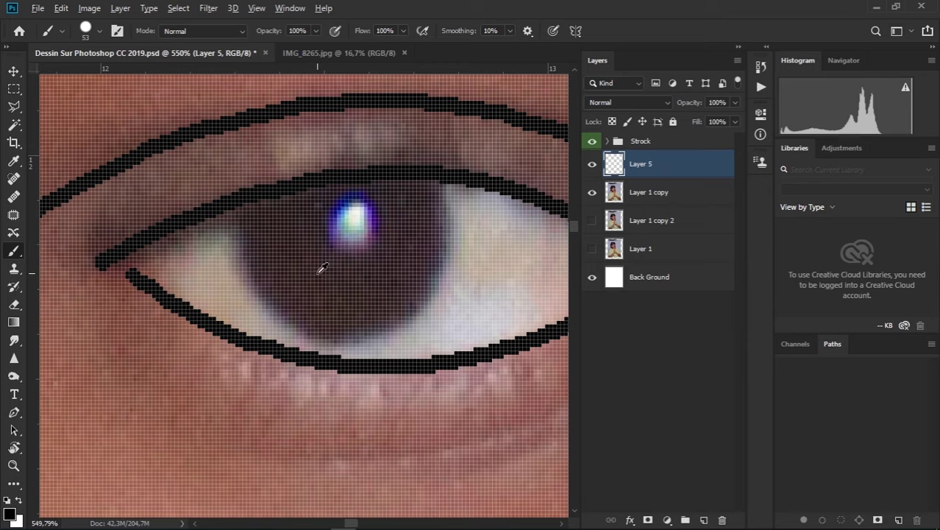
# Set the foreground colour to pure black (000000)
pyautogui.keyDown('alt'); pyautogui.click(322, 268); pyautogui.keyUp('alt')
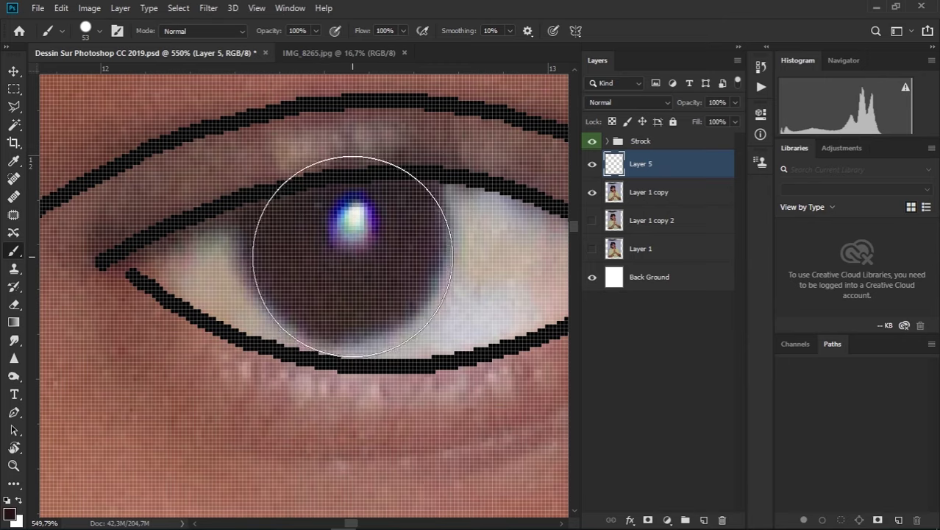
pyautogui.click(8, 513)
pyautogui.write('000000')
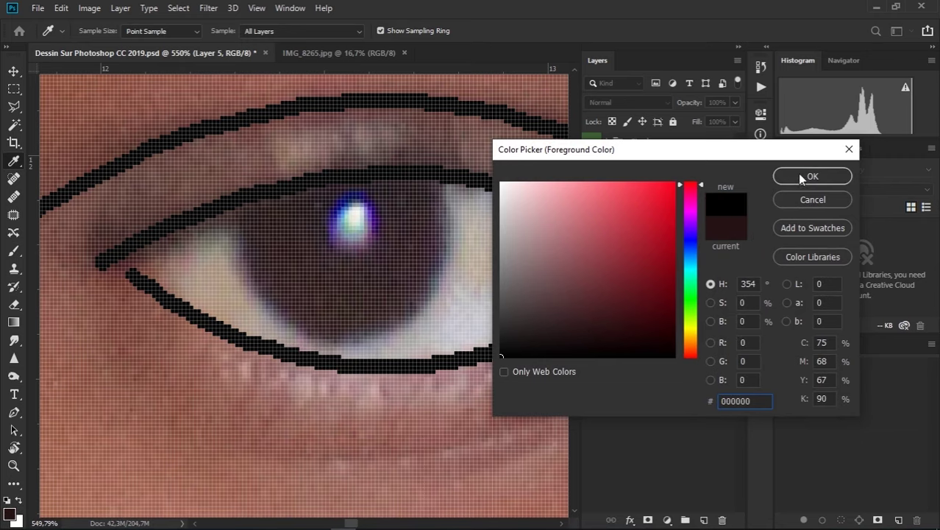
pyautogui.click(800, 178)
# Enlarge the brush to iris size and paint a black disc over each eye's iris
pyautogui.press('b')
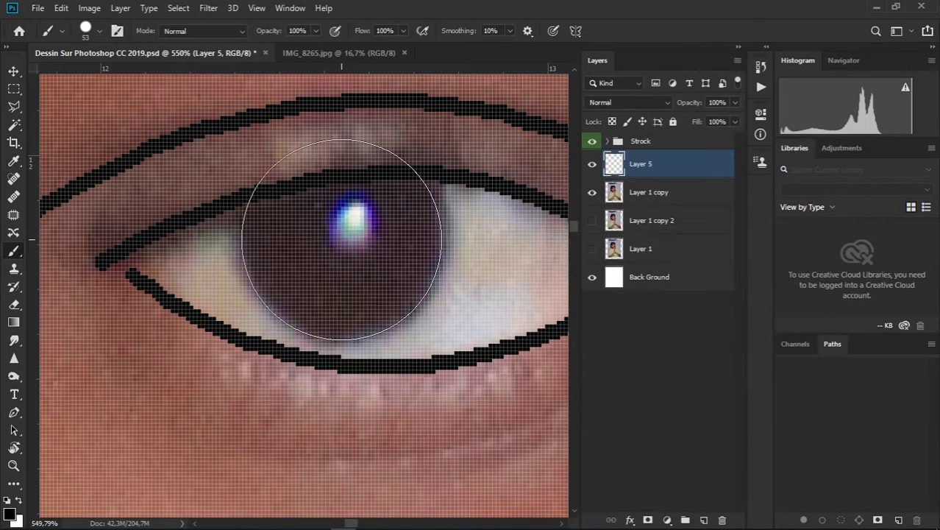
pyautogui.moveTo(342, 239); pyautogui.dragTo(347, 239)
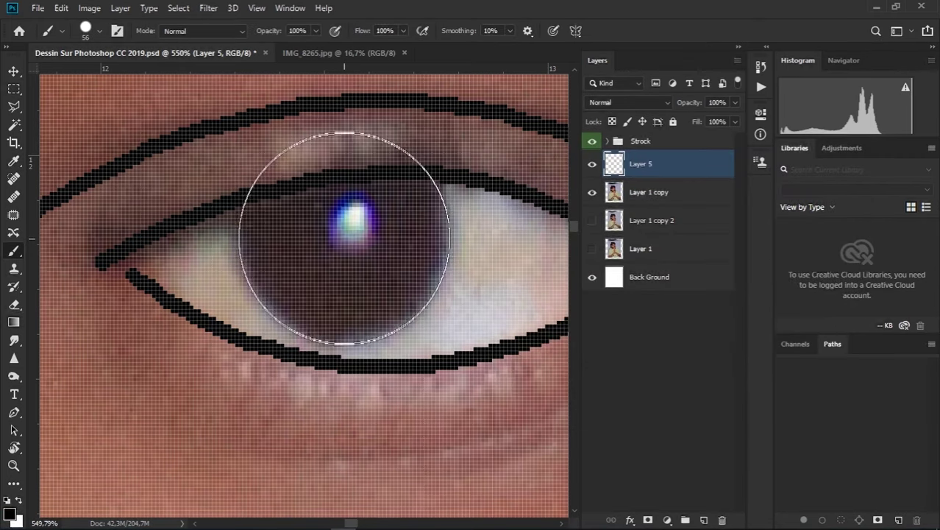
pyautogui.click(344, 236)
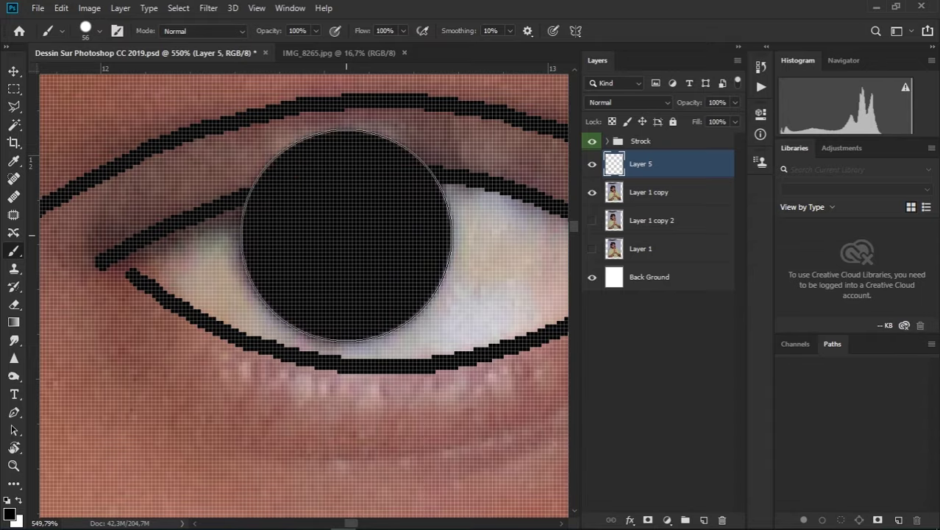
pyautogui.moveTo(410, 248); pyautogui.dragTo(224, 246)
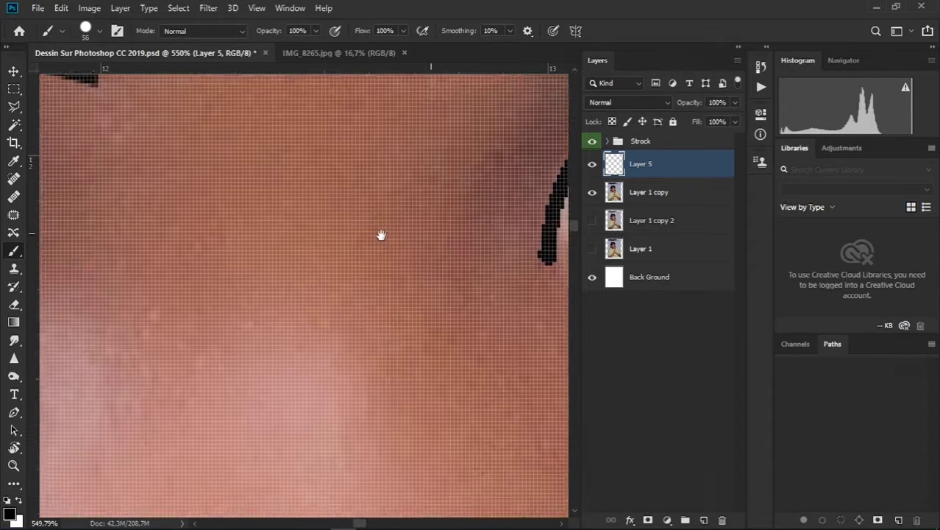
pyautogui.moveTo(380, 235); pyautogui.dragTo(124, 293)
pyautogui.moveTo(398, 202); pyautogui.dragTo(371, 275)
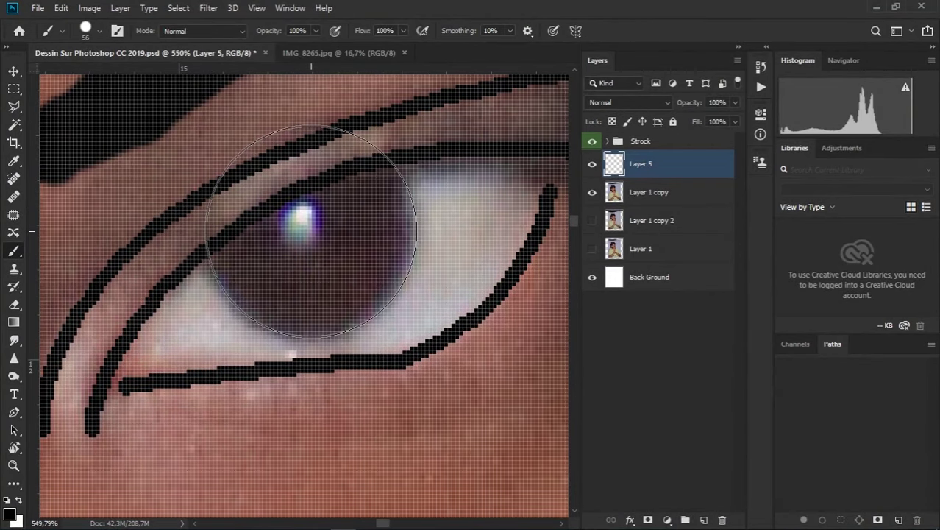
pyautogui.click(306, 231)
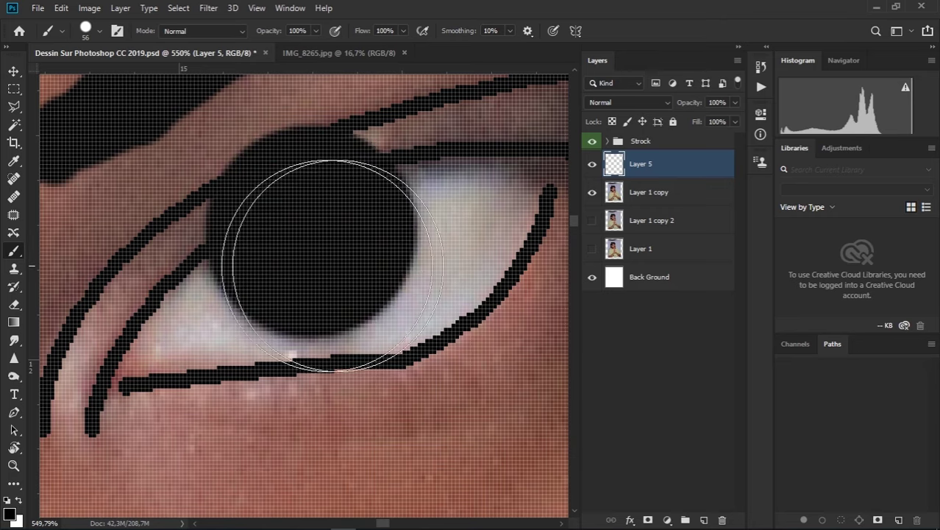
pyautogui.rightClick(306, 168)
pyautogui.rightClick(15, 251)
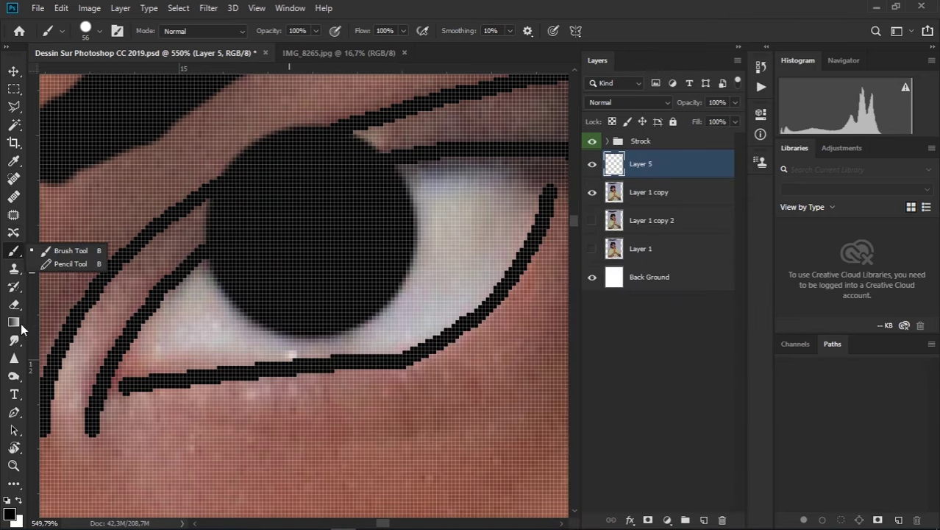
# Erase the black iris fill spilling above the upper eyelid with a hard round eraser
pyautogui.rightClick(13, 304)
pyautogui.click(55, 304)
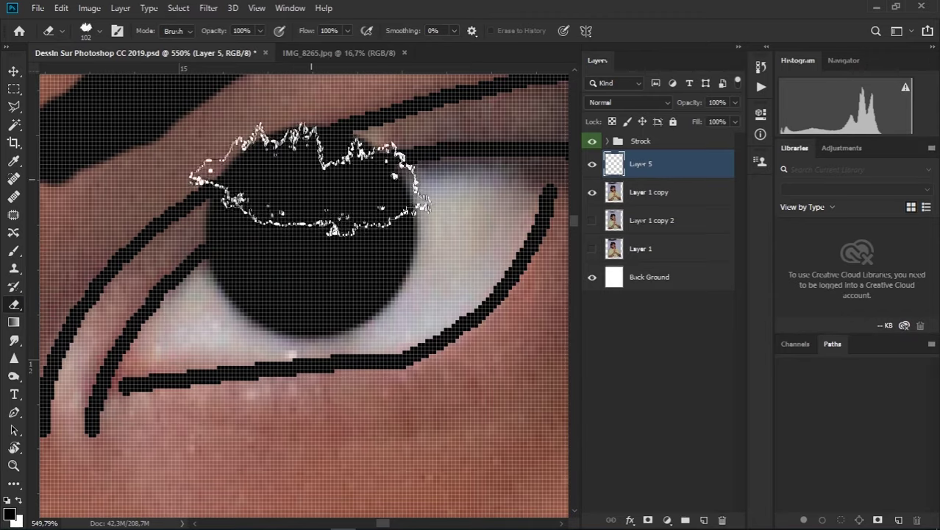
pyautogui.rightClick(280, 171)
pyautogui.click(410, 257)
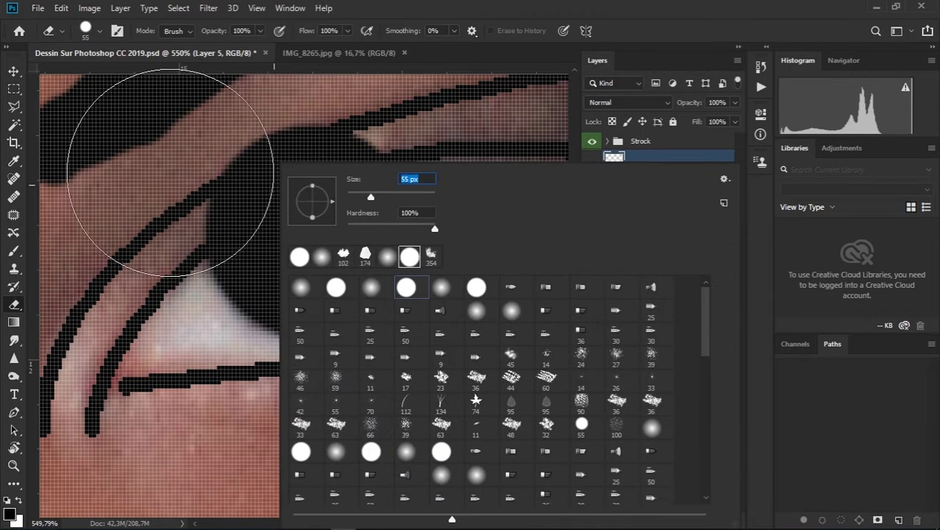
pyautogui.click(168, 145)
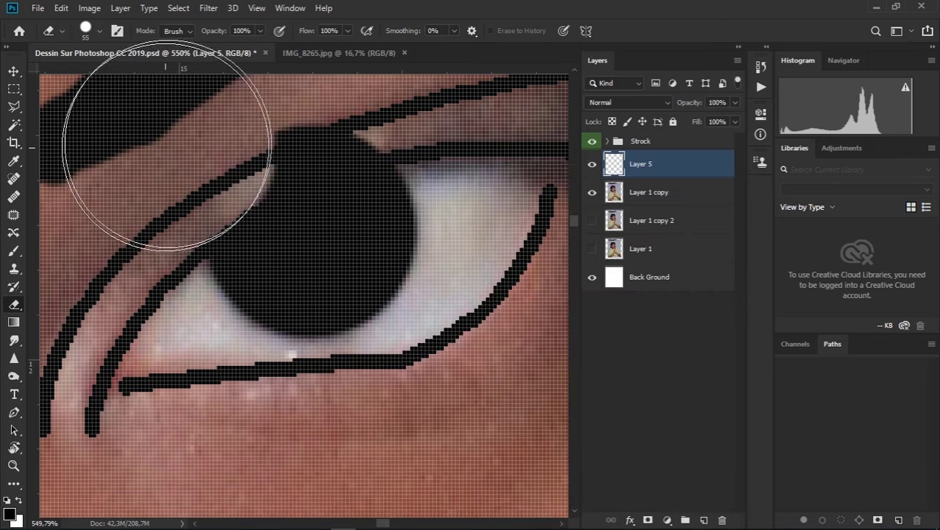
pyautogui.click(234, 107)
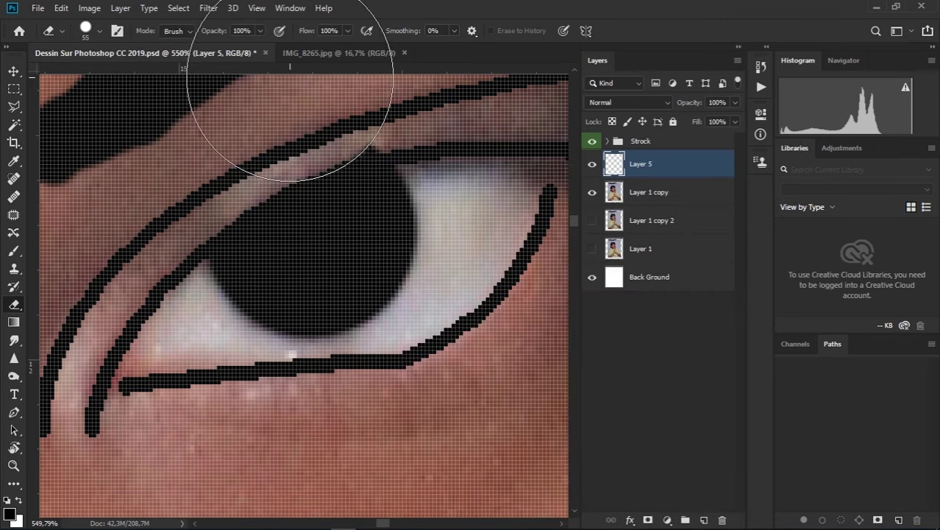
pyautogui.moveTo(325, 84); pyautogui.dragTo(321, 224)
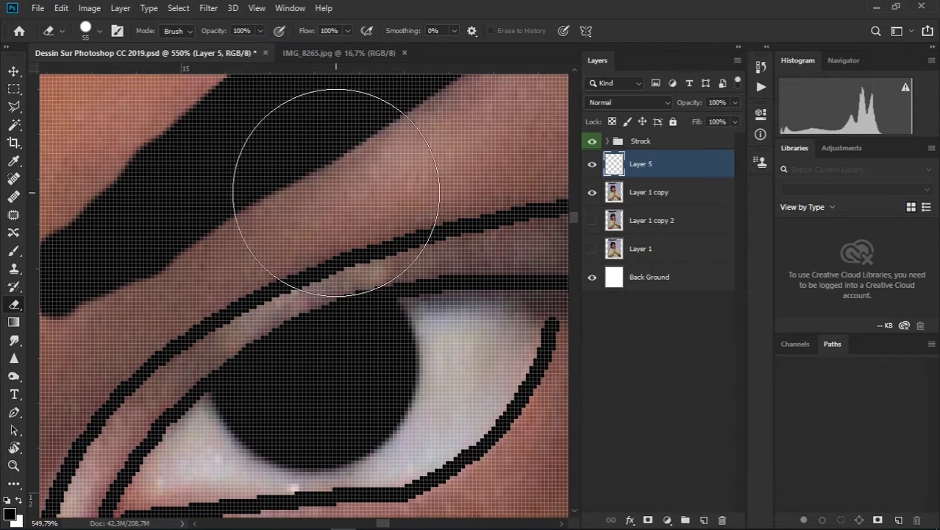
pyautogui.moveTo(339, 192)
pyautogui.mouseDown()
pyautogui.moveTo(265, 251)
pyautogui.moveTo(252, 370)
pyautogui.mouseUp()
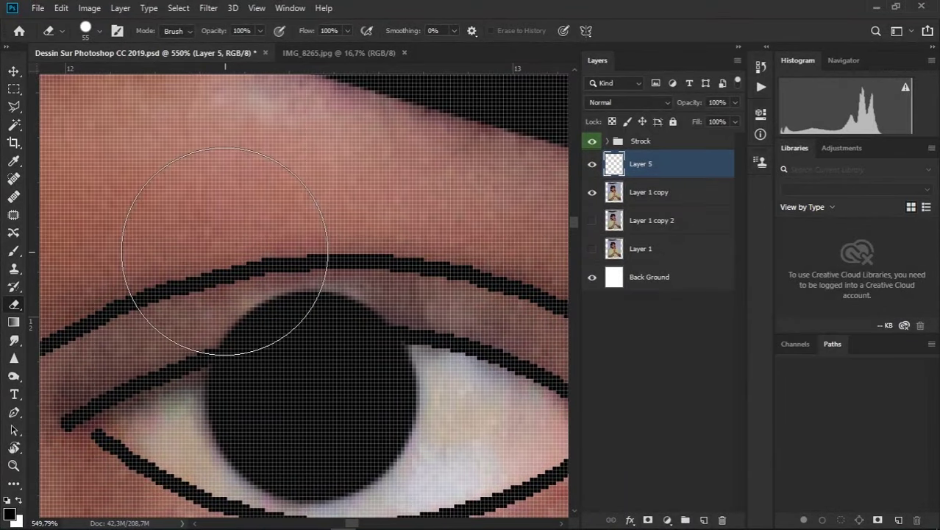
pyautogui.moveTo(223, 248); pyautogui.dragTo(358, 230)
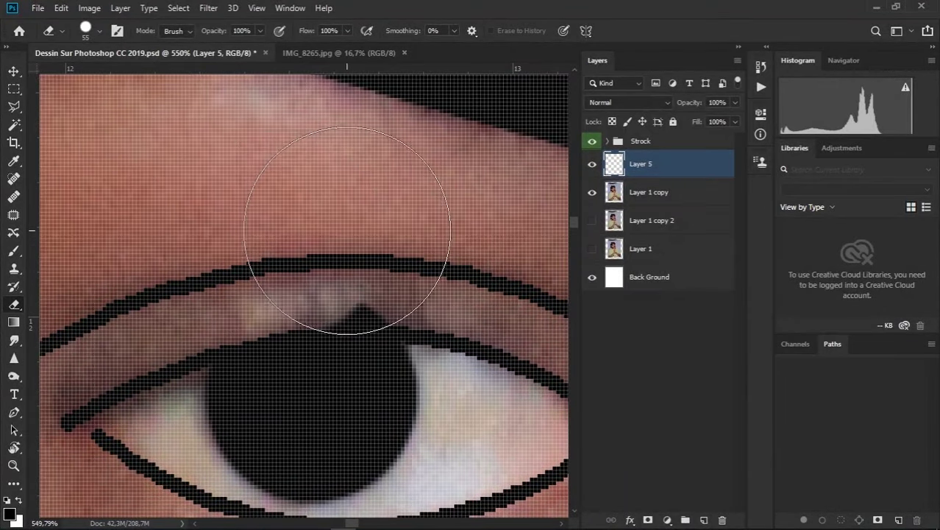
# Hide the reference photo layer (Layer 1 copy)
pyautogui.scroll(-5, 373, 290)
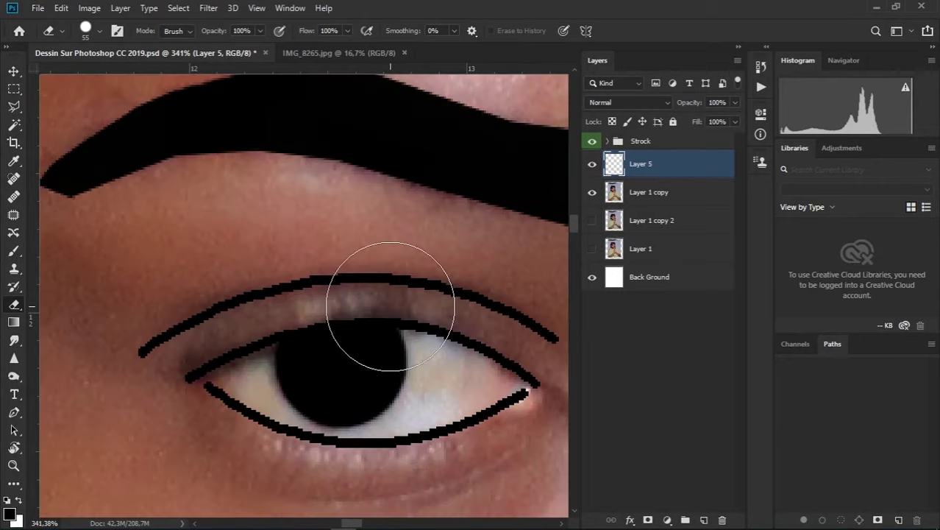
pyautogui.scroll(-2, 388, 306)
pyautogui.scroll(-2, 387, 305)
pyautogui.click(591, 192)
pyautogui.scroll(-2, 272, 293)
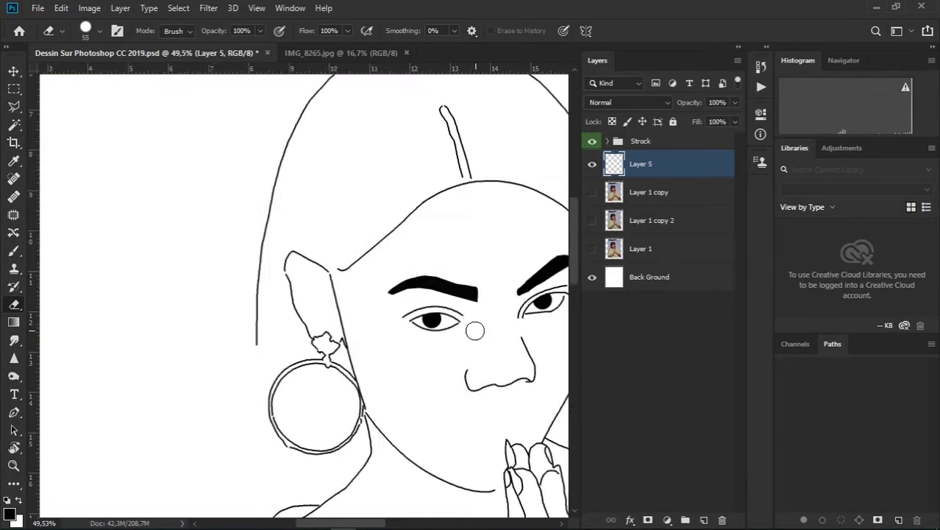
pyautogui.scroll(-2, 272, 293)
pyautogui.scroll(-2, 272, 293)
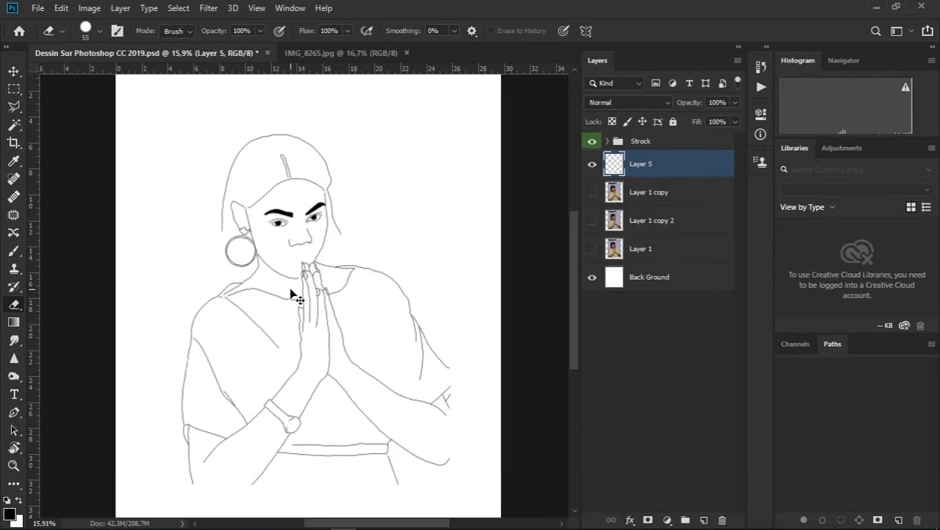
# Save the line drawing document with Ctrl+S
pyautogui.hotkey('ctrl', 's')
pyautogui.scroll(2, 309, 280)
pyautogui.scroll(2, 323, 272)
pyautogui.scroll(-2, 339, 265)
pyautogui.scroll(-3, 359, 250)
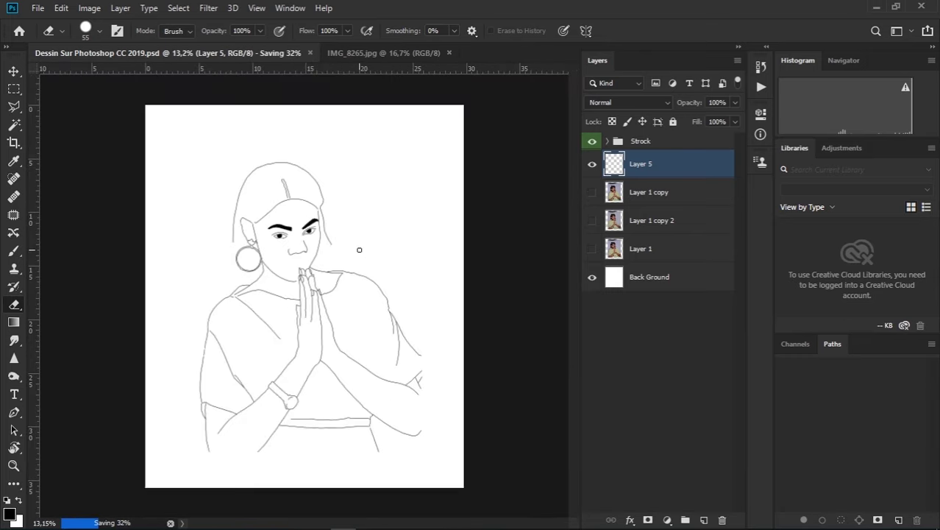
pyautogui.scroll(1, 359, 250)
# Apply a teal (#10708f) Color Overlay layer style to the Back Ground layer
pyautogui.doubleClick(695, 283)
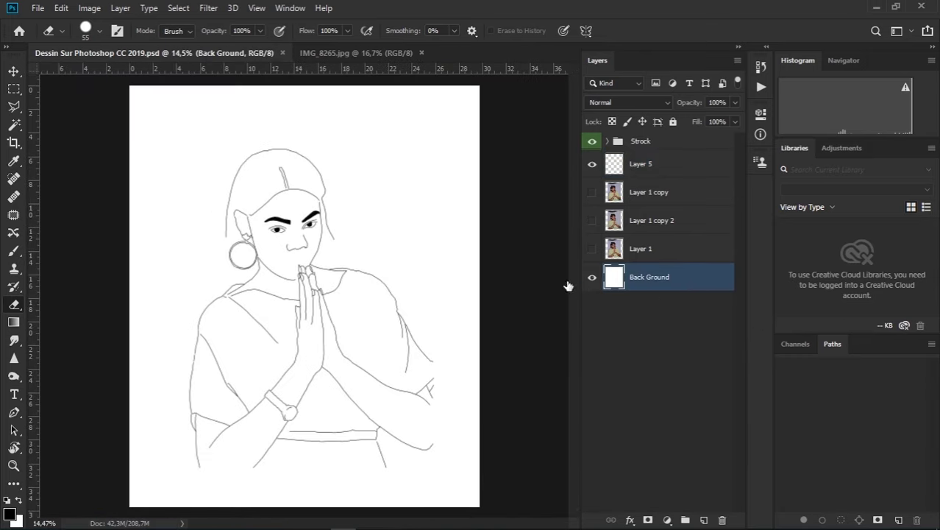
pyautogui.click(406, 265)
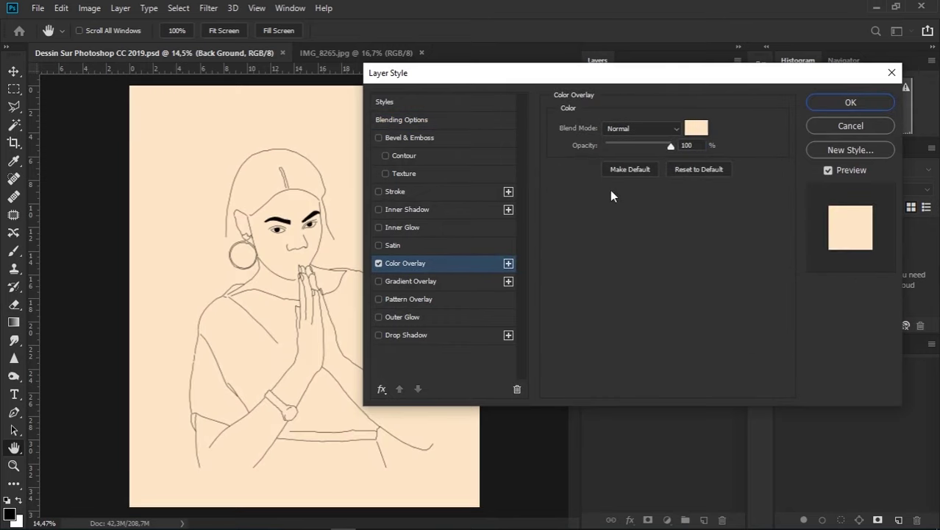
pyautogui.click(695, 129)
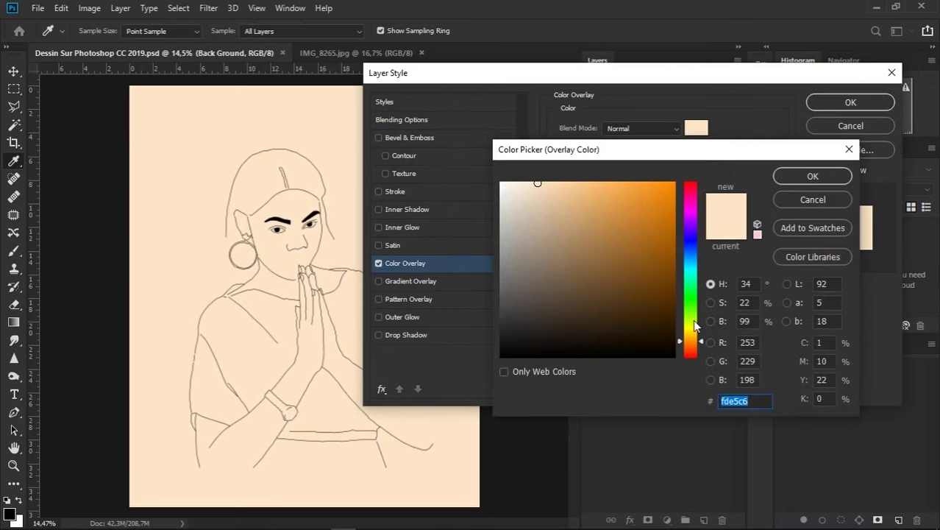
pyautogui.moveTo(695, 326)
pyautogui.mouseDown()
pyautogui.moveTo(687, 257)
pyautogui.moveTo(692, 267)
pyautogui.mouseUp()
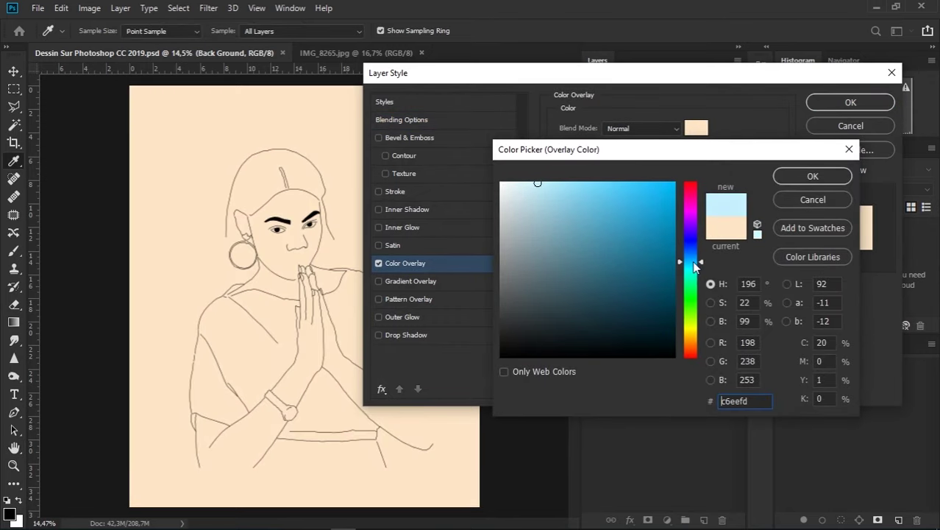
pyautogui.click(635, 273)
pyautogui.click(640, 292)
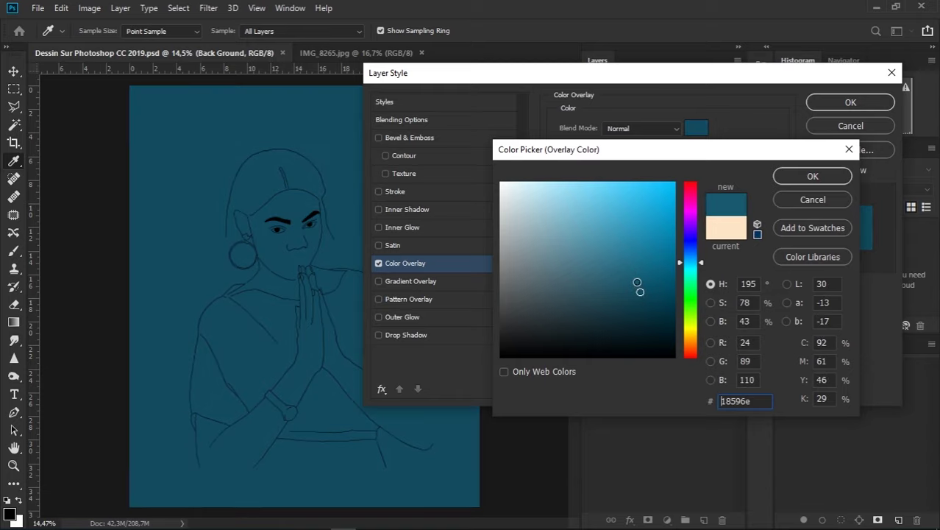
pyautogui.click(654, 262)
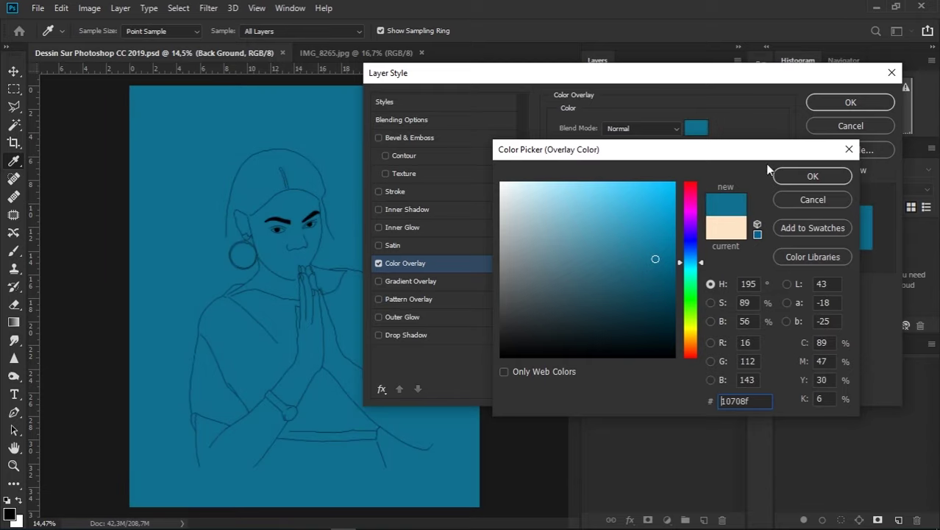
pyautogui.click(813, 176)
pyautogui.press('Return')
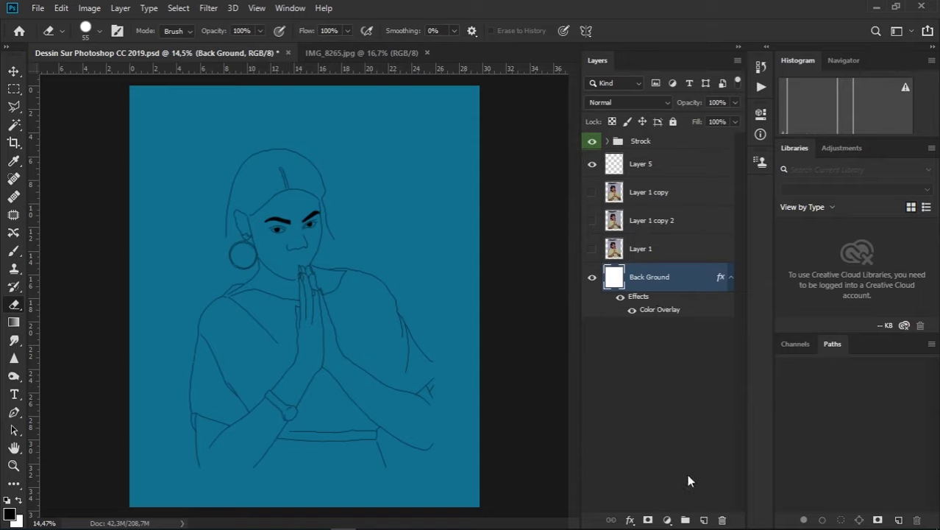
# Add new Layer 6 and pick a soft round brush at 3228 px
pyautogui.click(704, 520)
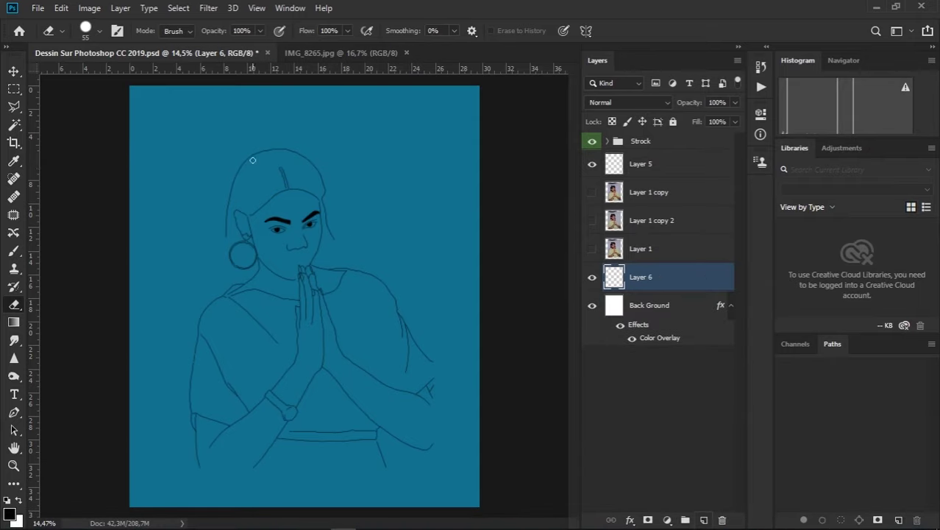
pyautogui.press('b')
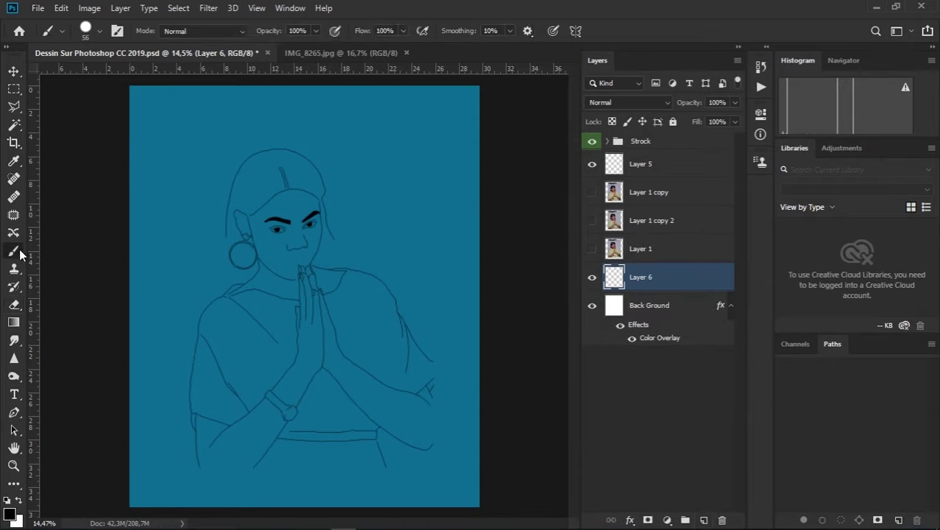
pyautogui.rightClick(358, 220)
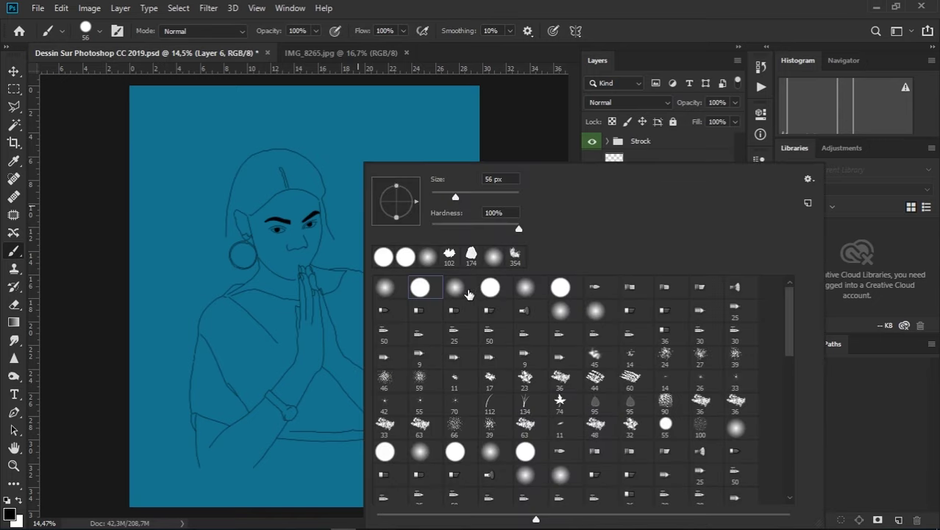
pyautogui.click(512, 196)
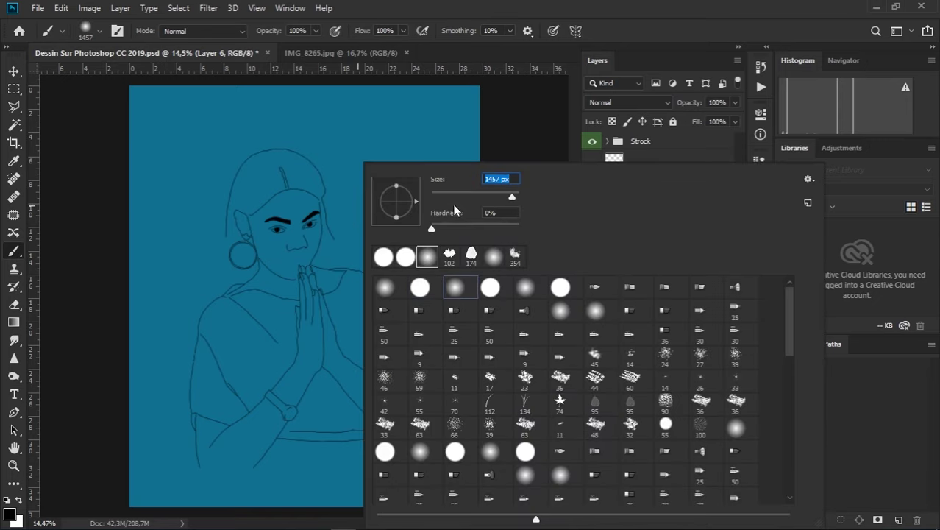
pyautogui.click(514, 195)
# Paint a white soft glow over the centre of the figure
pyautogui.click(9, 514)
pyautogui.moveTo(515, 195); pyautogui.dragTo(440, 140)
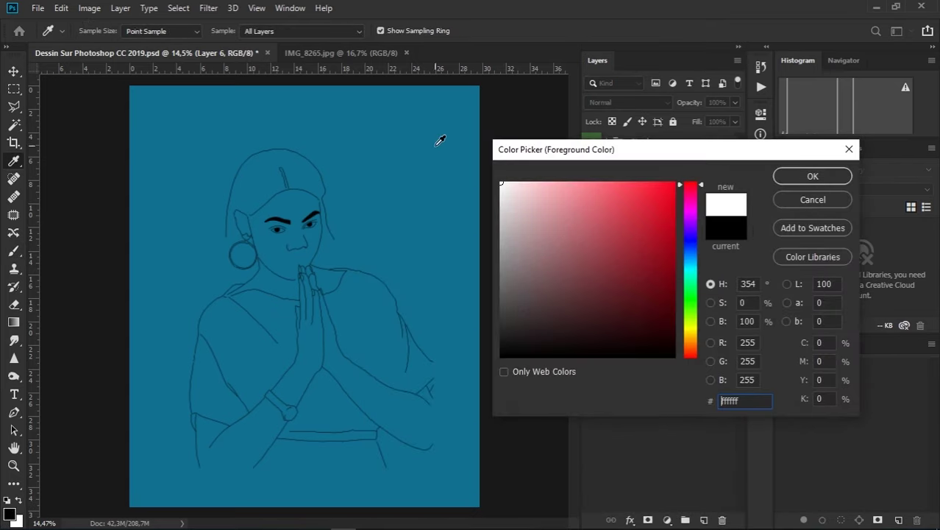
pyautogui.click(813, 177)
pyautogui.click(310, 302)
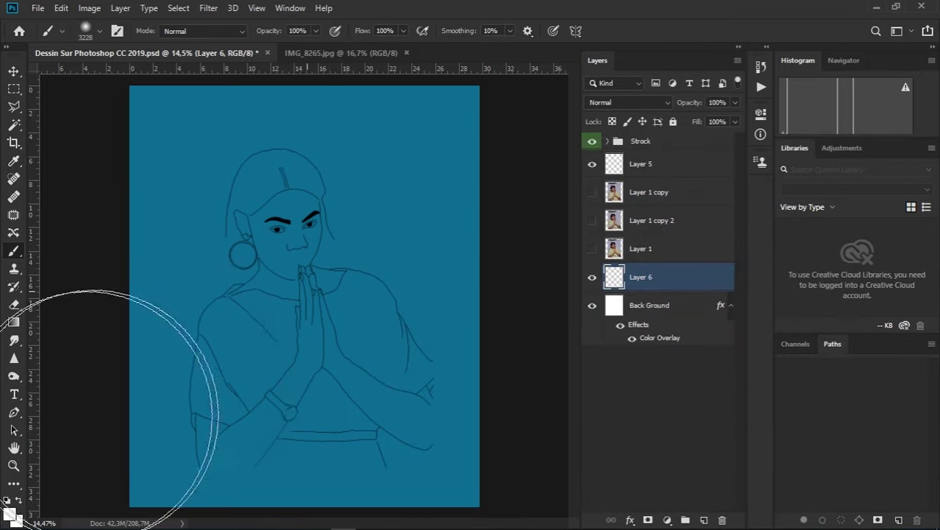
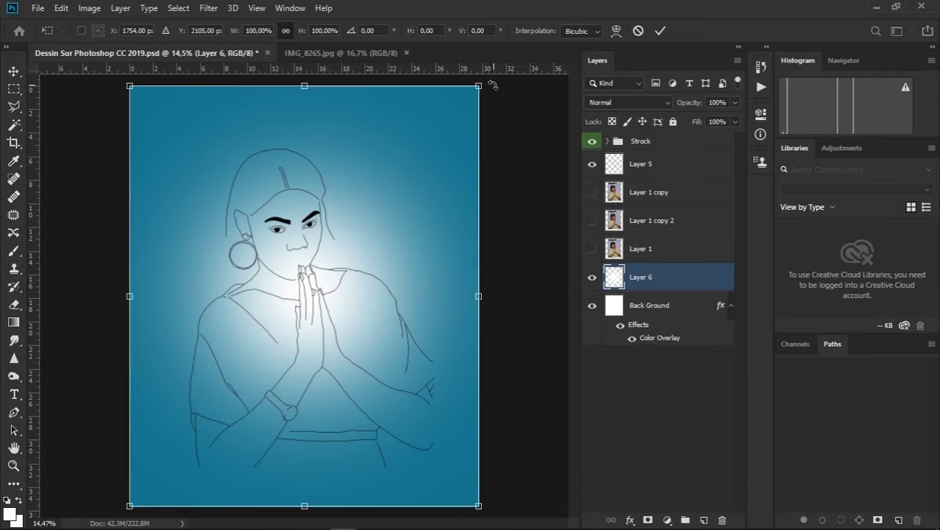
# Enlarge the white glow Layer 6 to about 168% and commit the transform
pyautogui.scroll(-3, 443, 179)
pyautogui.scroll(-2, 391, 226)
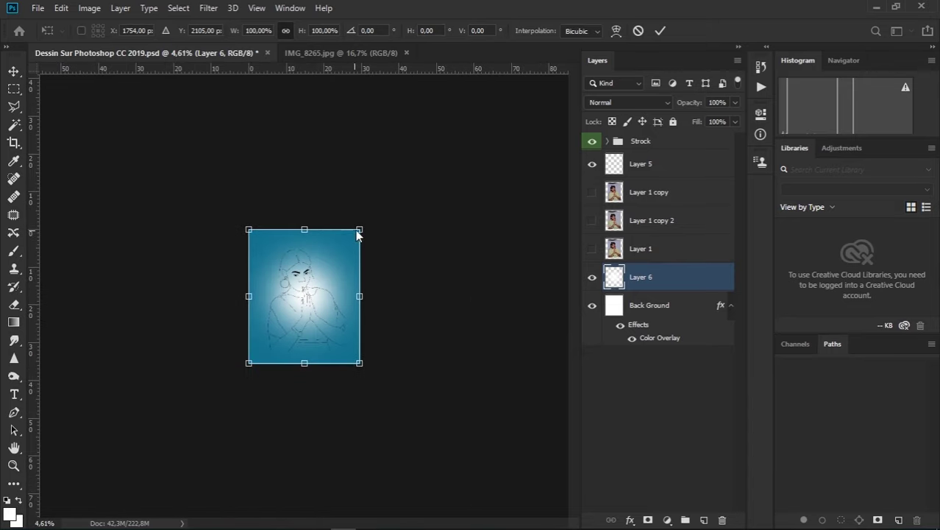
pyautogui.moveTo(360, 228)
pyautogui.mouseDown()
pyautogui.moveTo(440, 145)
pyautogui.moveTo(466, 160)
pyautogui.moveTo(400, 214)
pyautogui.moveTo(425, 222)
pyautogui.mouseUp()
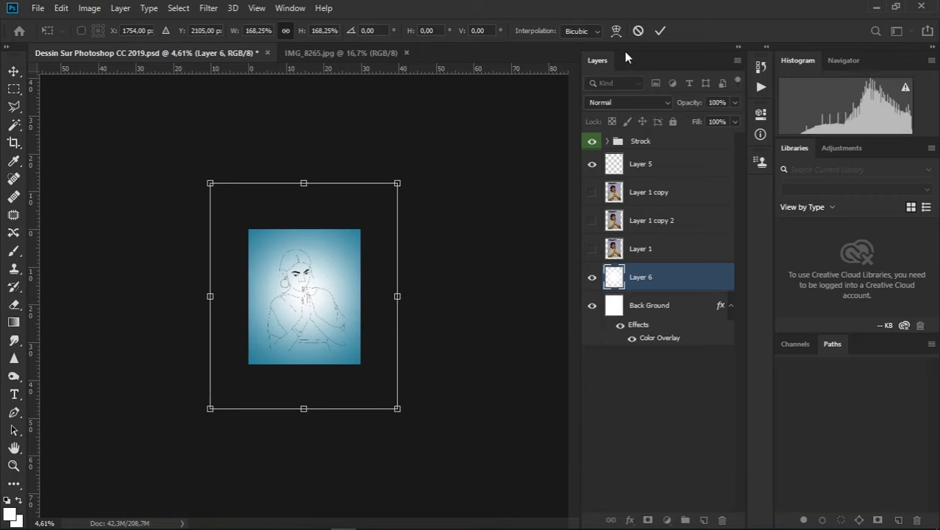
pyautogui.click(661, 31)
pyautogui.press('b')
# Set Layer 6's blend mode to Overlay and toggle it to compare the glow
pyautogui.scroll(2, 325, 273)
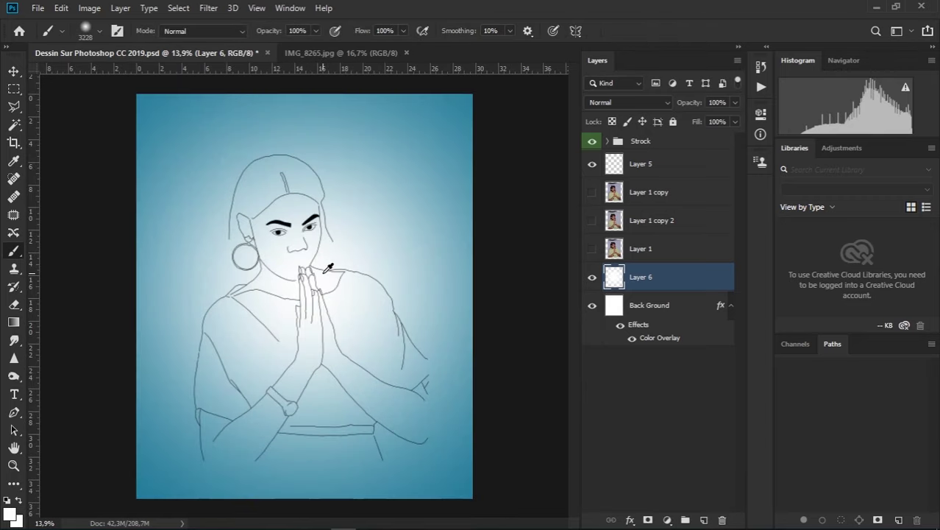
pyautogui.scroll(2, 328, 271)
pyautogui.scroll(1, 328, 270)
pyautogui.scroll(1, 327, 270)
pyautogui.scroll(-1, 327, 271)
pyautogui.click(620, 95)
pyautogui.press('Down')
pyautogui.press('Down')
pyautogui.press('Return')
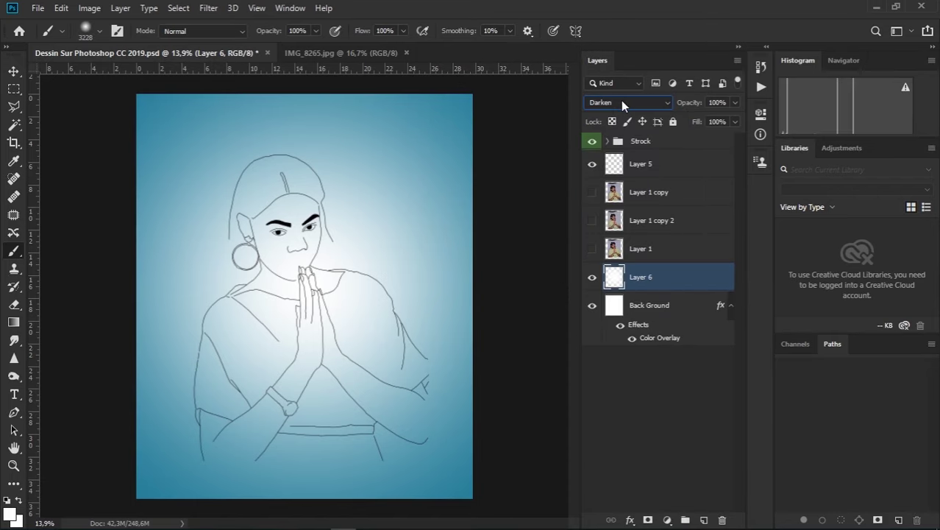
pyautogui.press('Down')
pyautogui.press('Down')
pyautogui.press('Down')
pyautogui.press('Down')
pyautogui.press('Down')
pyautogui.press('Down')
pyautogui.press('Down')
pyautogui.press('Down')
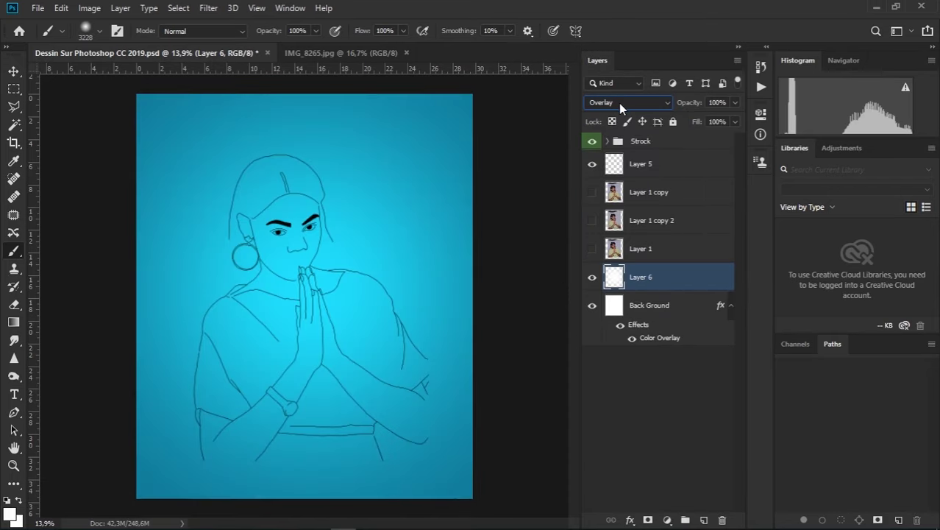
pyautogui.click(591, 278)
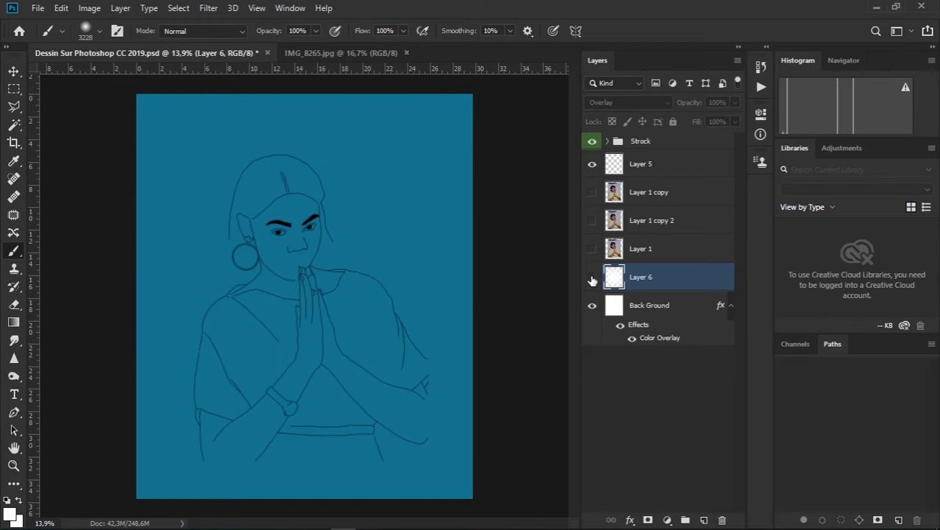
# Scale the glow layer back down to about 77% and commit
pyautogui.click(13, 72)
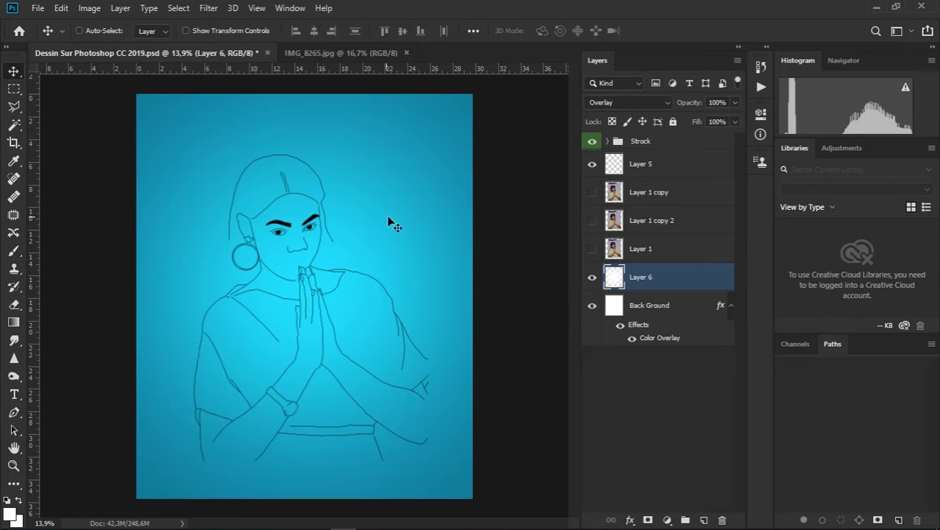
pyautogui.scroll(-2, 395, 218)
pyautogui.scroll(1, 396, 219)
pyautogui.scroll(-1, 395, 217)
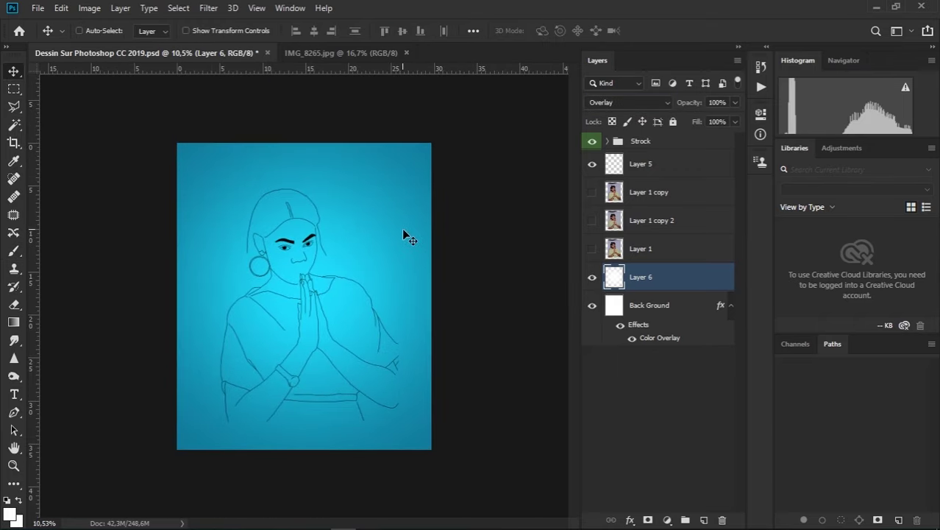
pyautogui.hotkey('ctrl', 't')
pyautogui.scroll(-2, 471, 202)
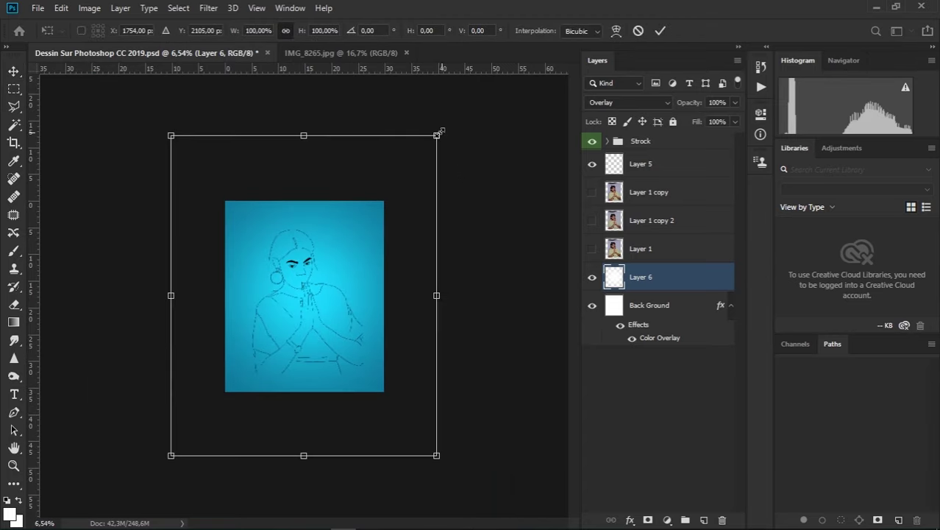
pyautogui.moveTo(438, 134); pyautogui.dragTo(405, 172)
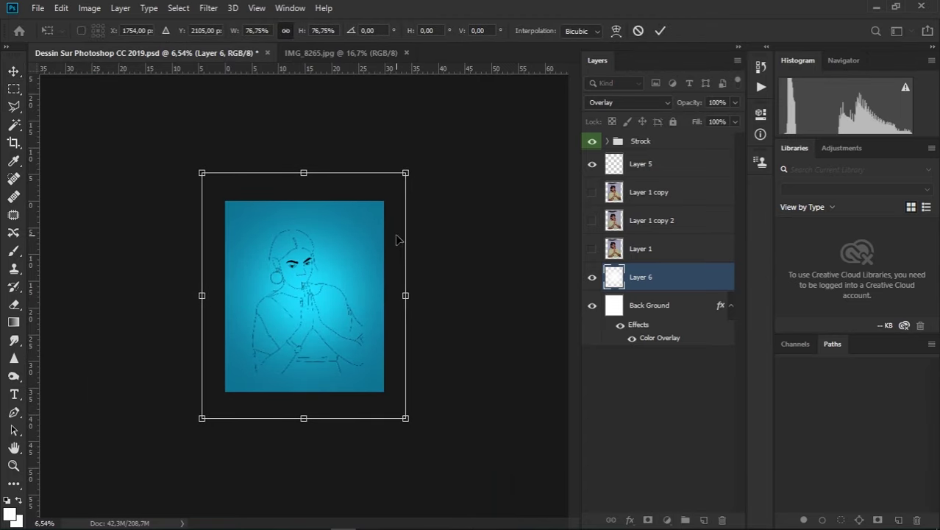
pyautogui.click(661, 30)
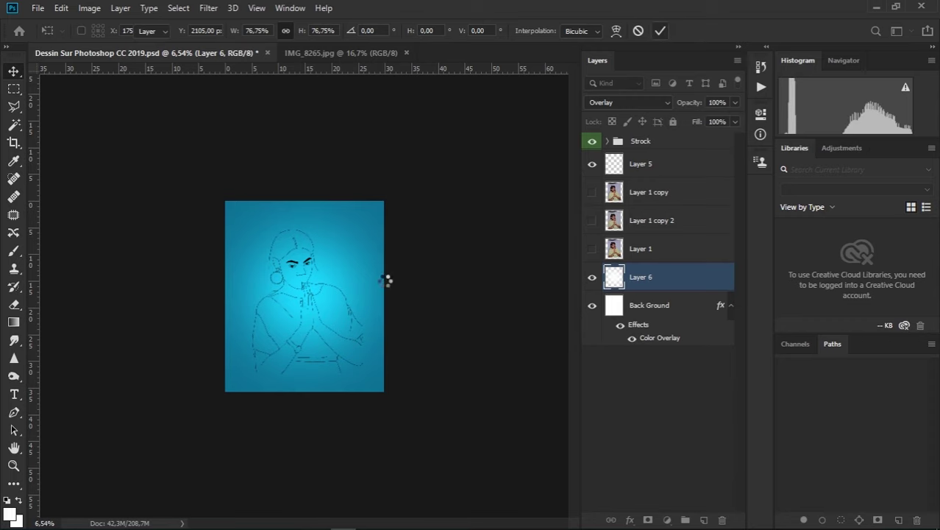
pyautogui.scroll(3, 320, 303)
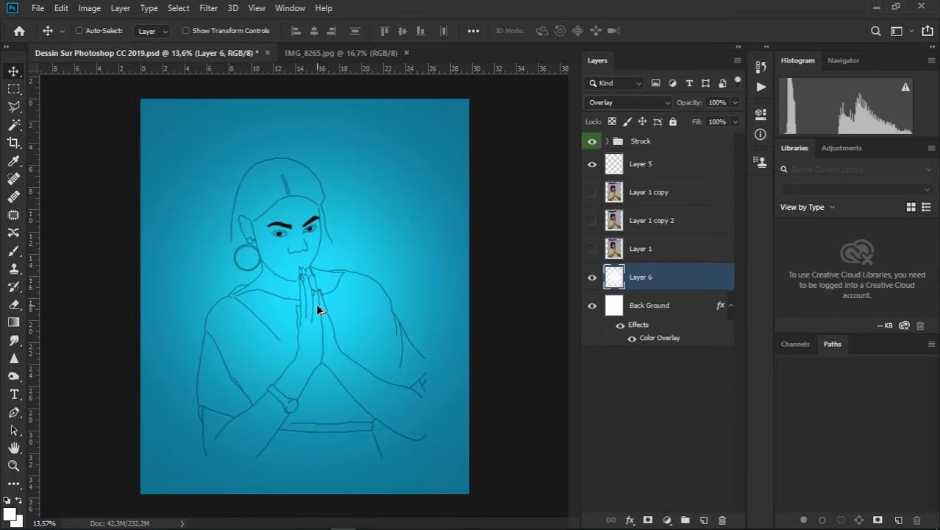
# Save the document and zoom in to frame the left eye
pyautogui.hotkey('ctrl', 's')
pyautogui.scroll(1, 289, 257)
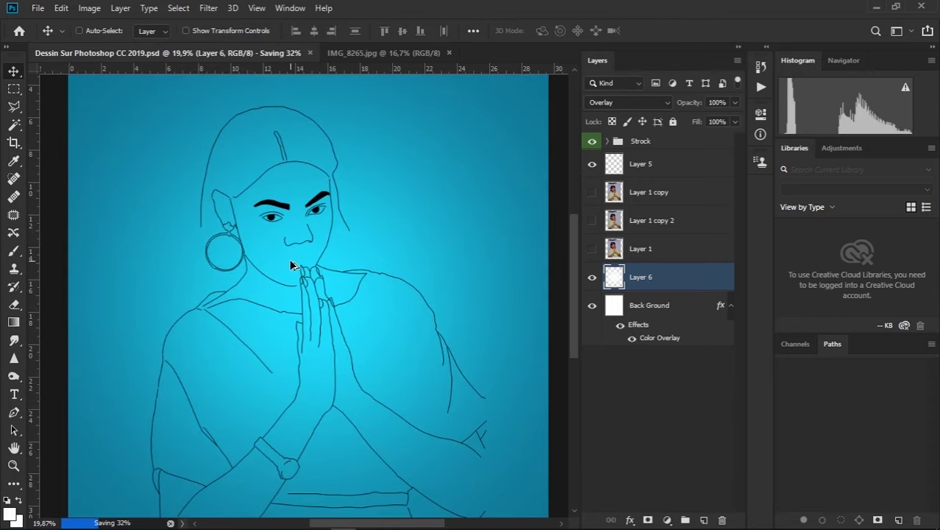
pyautogui.scroll(5, 283, 204)
pyautogui.scroll(7, 286, 204)
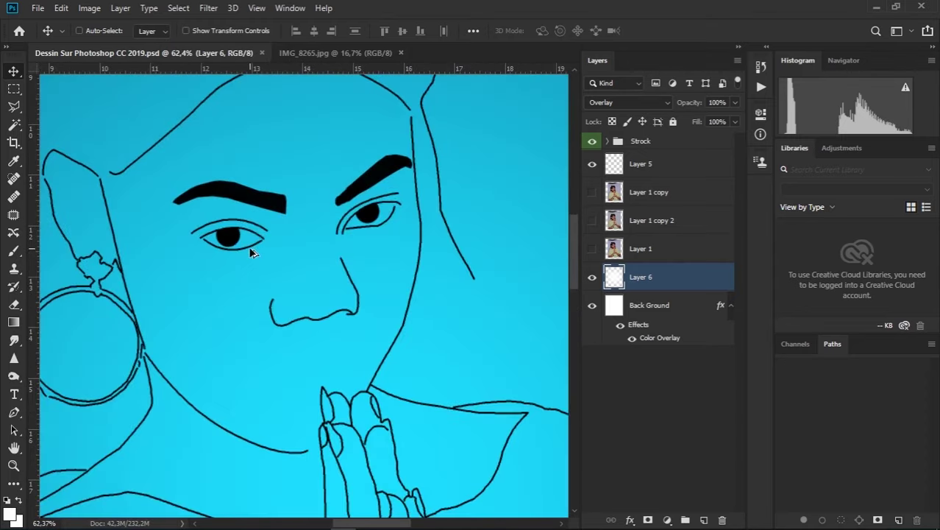
pyautogui.scroll(7, 254, 246)
pyautogui.scroll(6, 250, 226)
pyautogui.moveTo(257, 242); pyautogui.dragTo(326, 241)
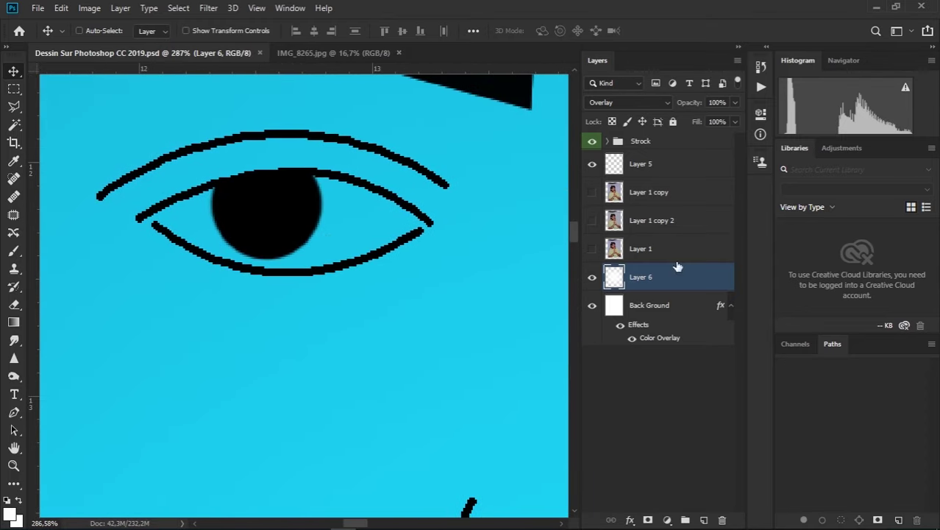
# Show and select the Layer 1 copy photo, then add empty Layer 7 above it
pyautogui.click(593, 192)
pyautogui.scroll(2, 235, 217)
pyautogui.scroll(2, 322, 202)
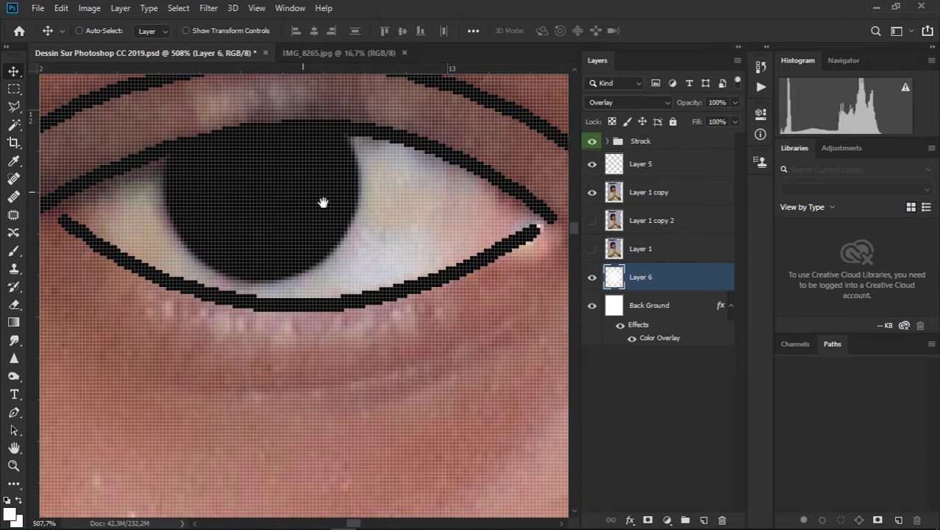
pyautogui.scroll(2, 321, 201)
pyautogui.click(654, 202)
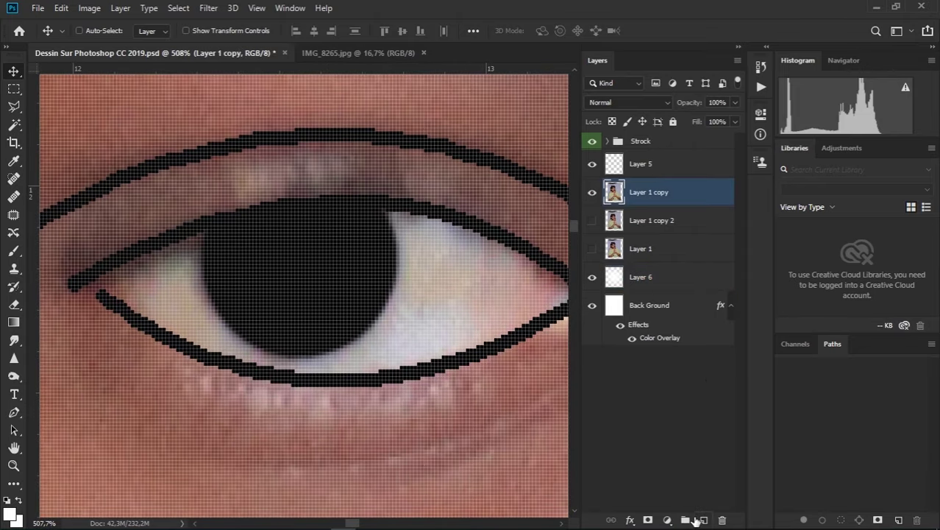
pyautogui.click(696, 519)
pyautogui.scroll(2, 245, 284)
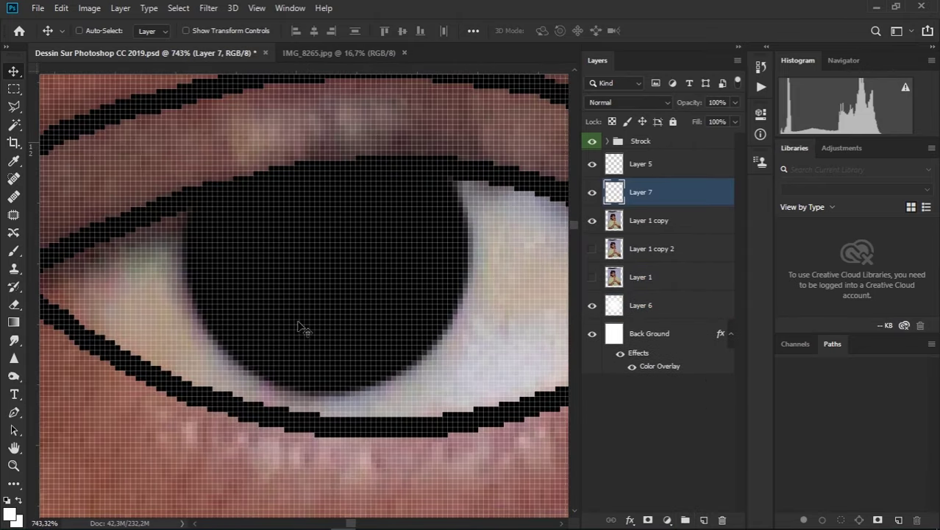
pyautogui.scroll(-1, 425, 285)
pyautogui.scroll(1, 441, 258)
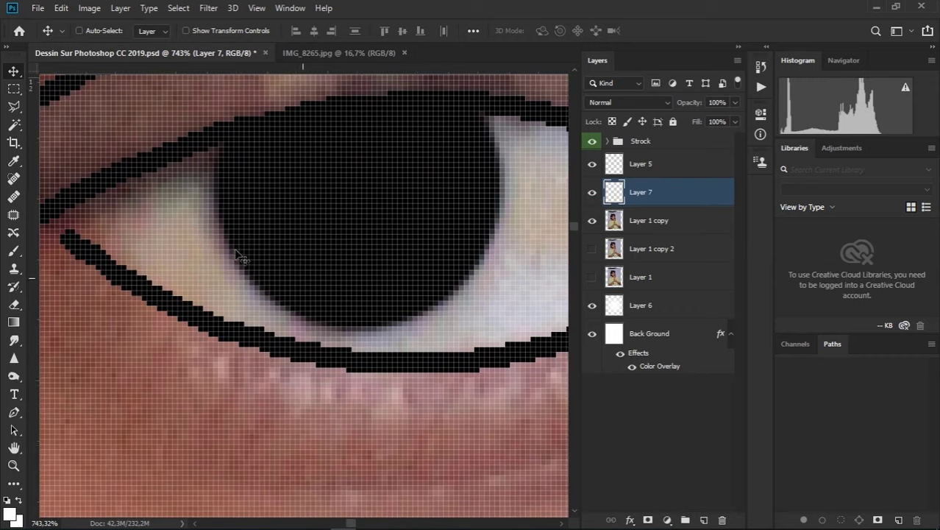
# Start a Polygonal Lasso outline of the first eye white along the upper lid to the outer corner
pyautogui.click(13, 107)
pyautogui.click(56, 204)
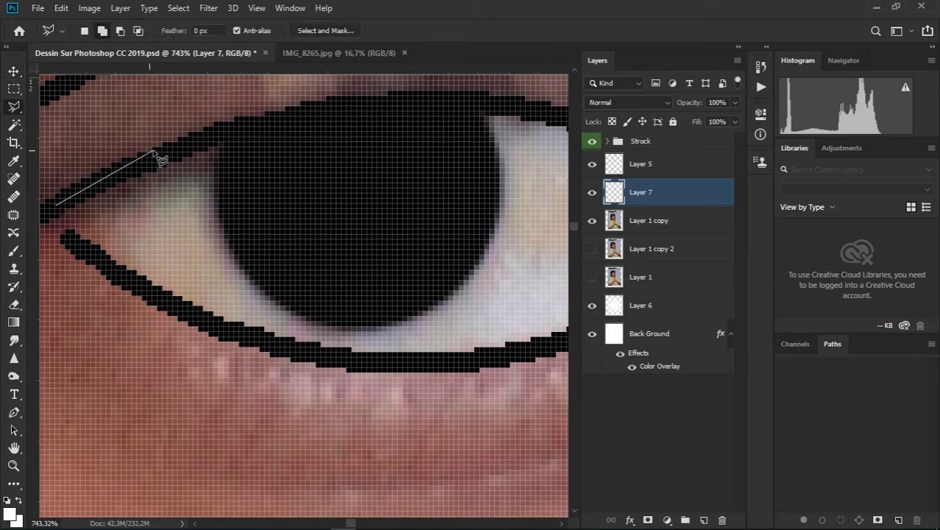
pyautogui.click(168, 150)
pyautogui.click(274, 117)
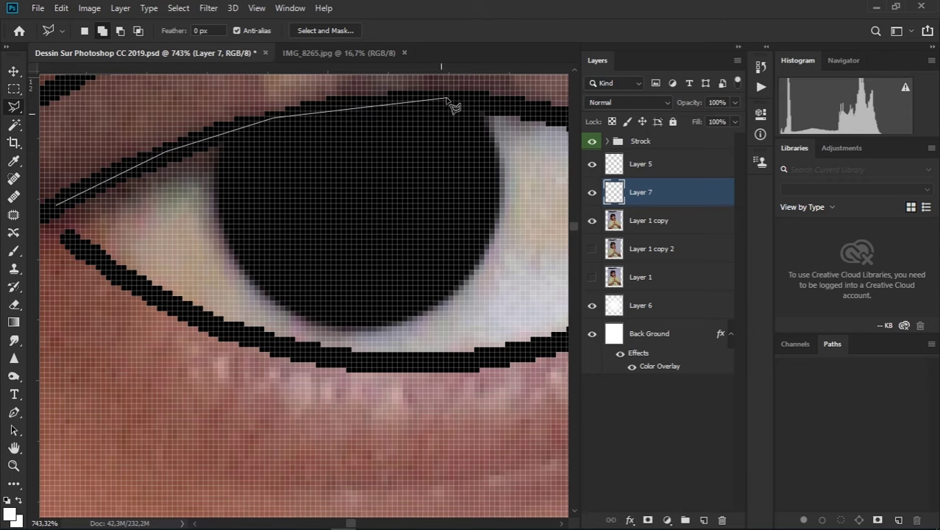
pyautogui.moveTo(478, 107); pyautogui.dragTo(404, 108)
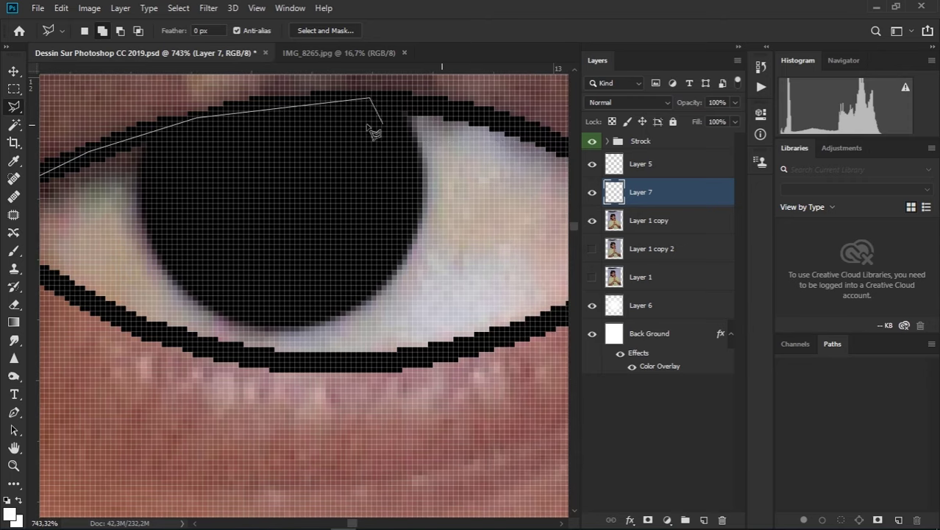
pyautogui.click(274, 105)
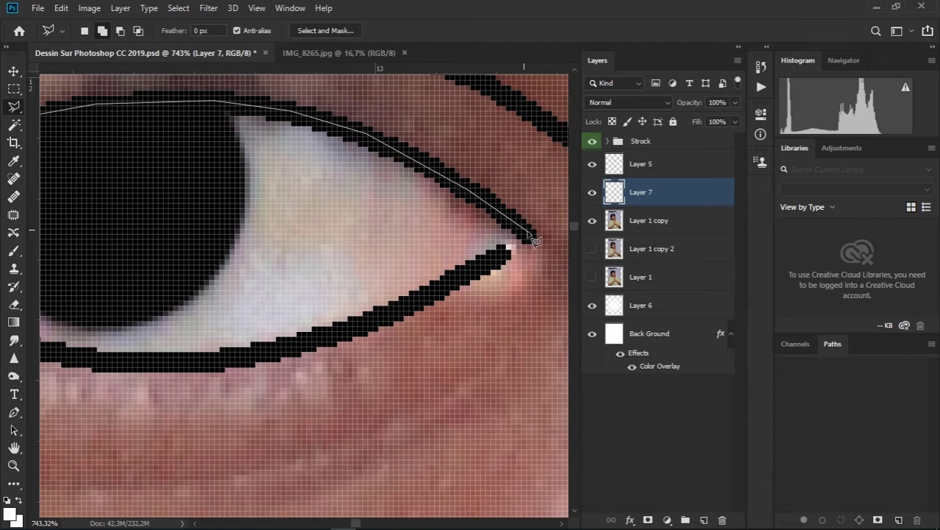
pyautogui.click(398, 309)
pyautogui.click(303, 344)
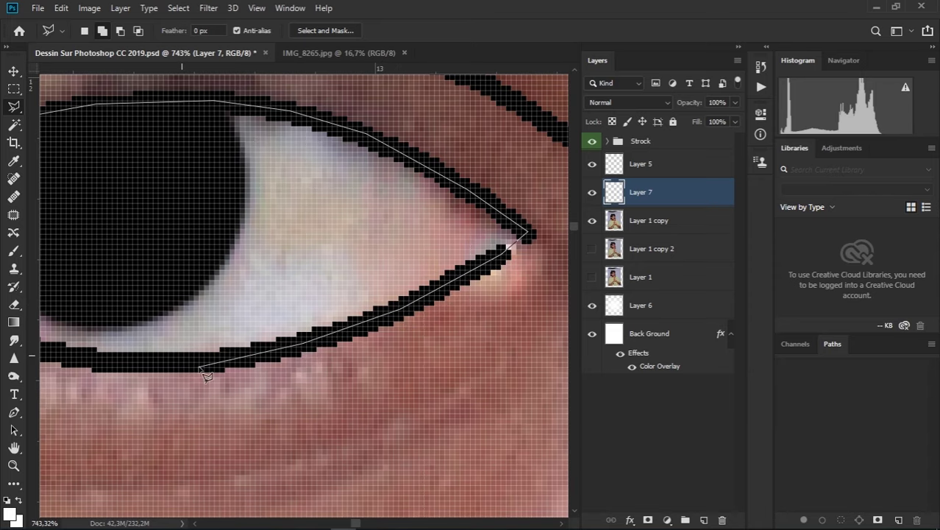
# Finish the first eye outline along the lower lid and close it into a selection
pyautogui.moveTo(211, 366); pyautogui.dragTo(422, 379)
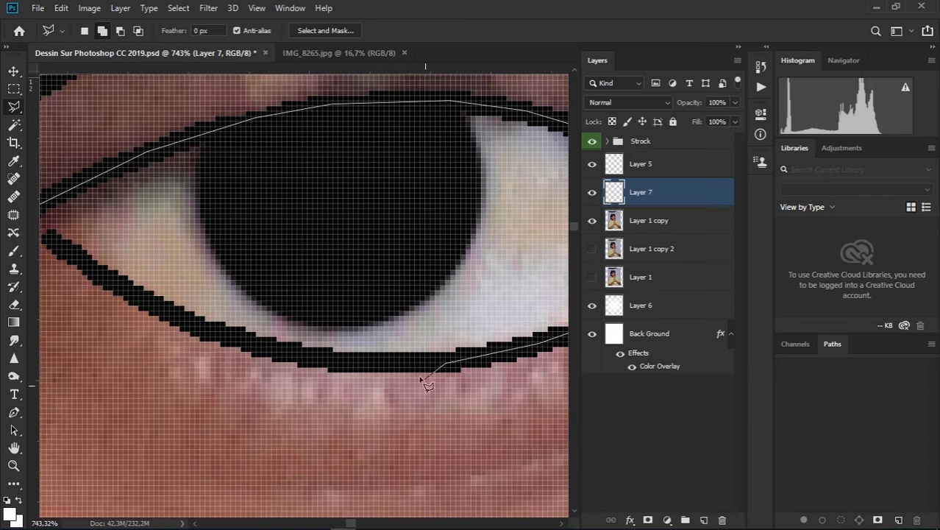
pyautogui.click(368, 362)
pyautogui.click(277, 345)
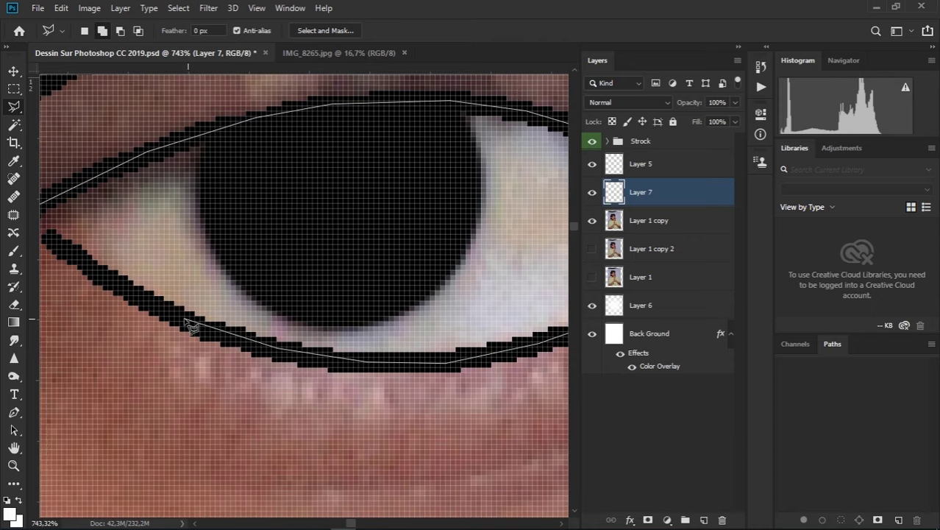
pyautogui.click(178, 318)
pyautogui.click(74, 257)
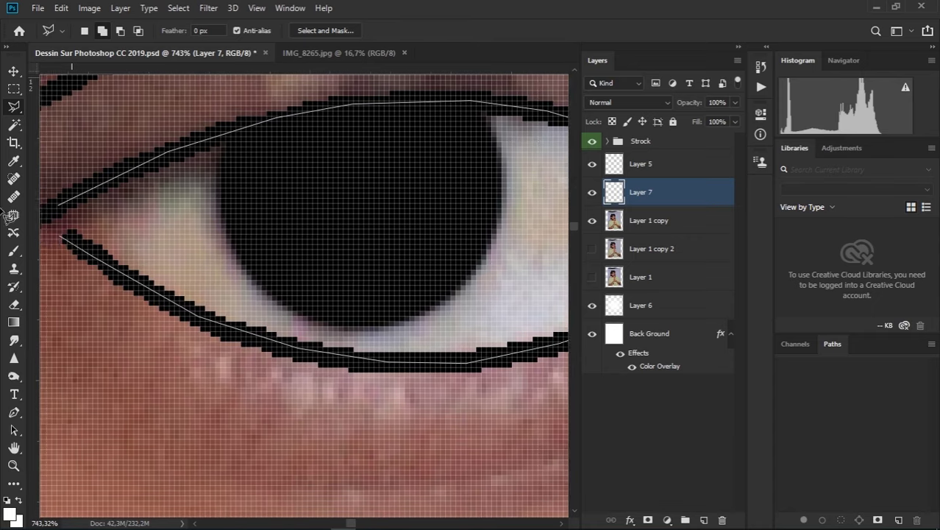
pyautogui.moveTo(73, 258); pyautogui.dragTo(181, 237)
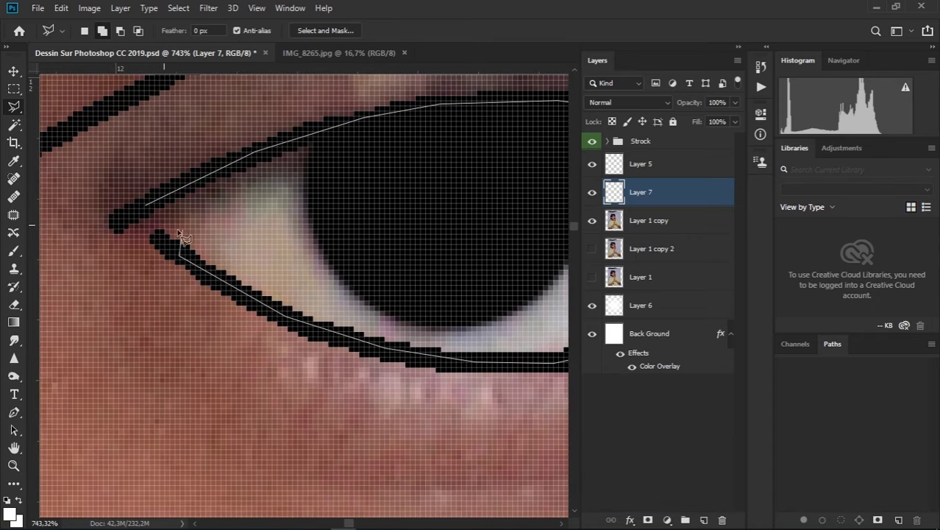
pyautogui.click(147, 212)
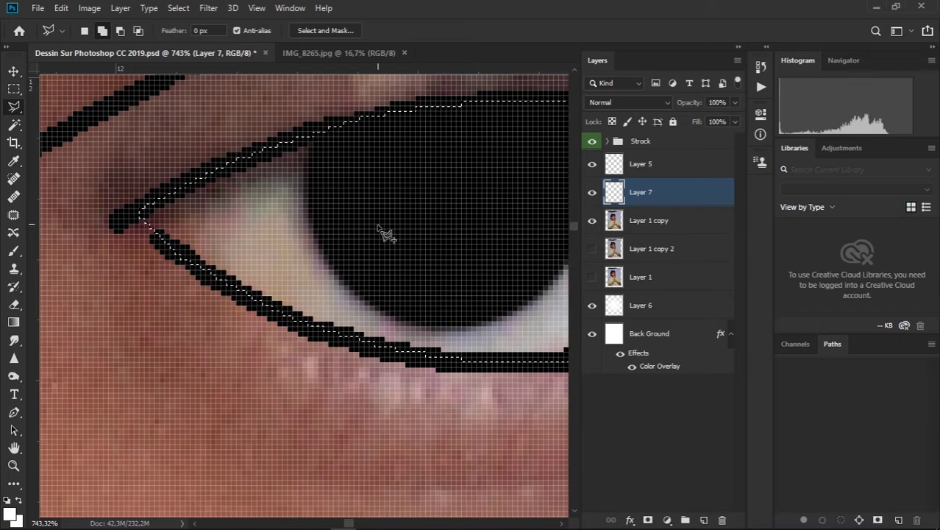
pyautogui.scroll(-2, 390, 232)
pyautogui.scroll(-2, 412, 228)
pyautogui.scroll(-2, 426, 221)
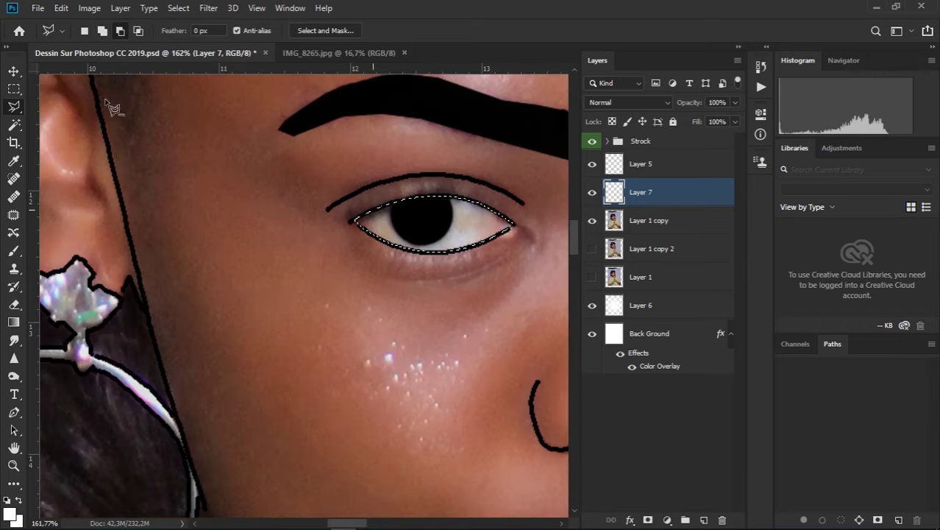
# Switch to Add to Selection and begin tracing the second eye white along the upper lid
pyautogui.click(103, 32)
pyautogui.moveTo(542, 289); pyautogui.dragTo(281, 253)
pyautogui.scroll(2, 327, 219)
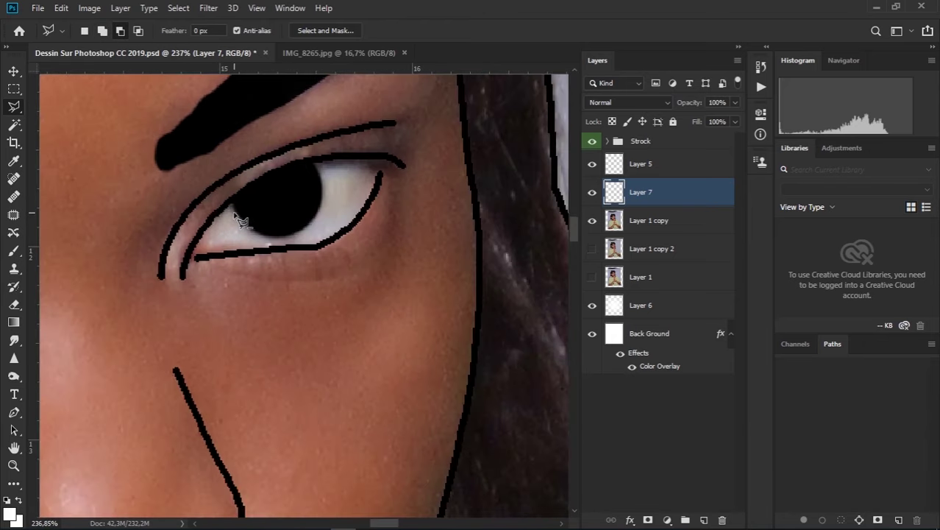
pyautogui.scroll(2, 221, 280)
pyautogui.scroll(2, 114, 334)
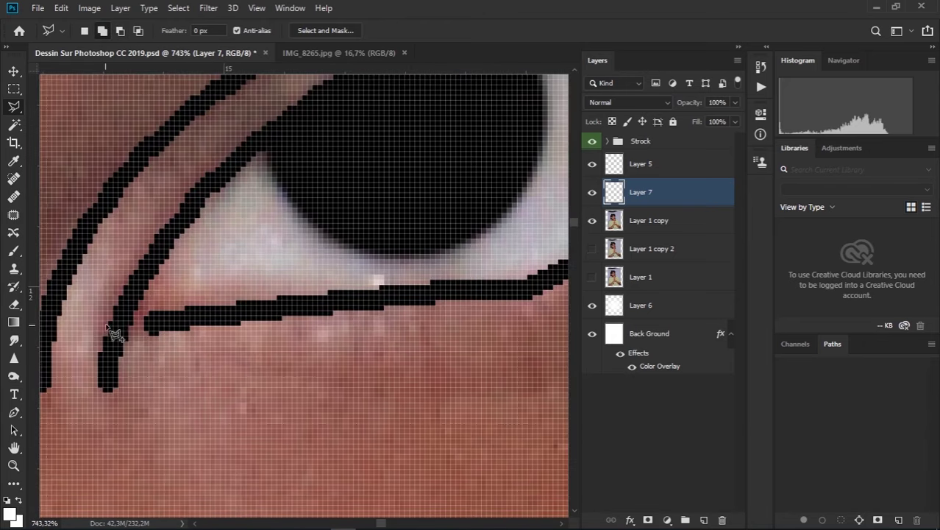
pyautogui.click(171, 234)
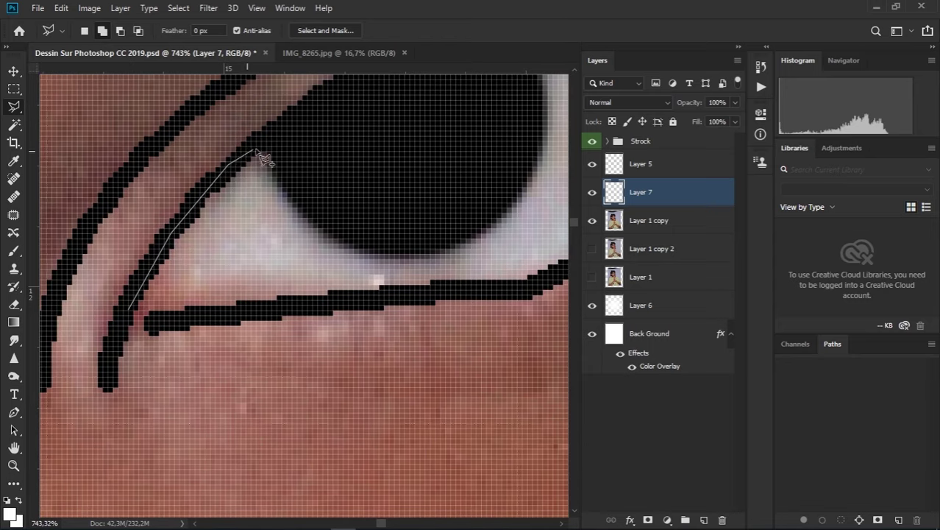
pyautogui.click(318, 97)
pyautogui.scroll(2, 453, 124)
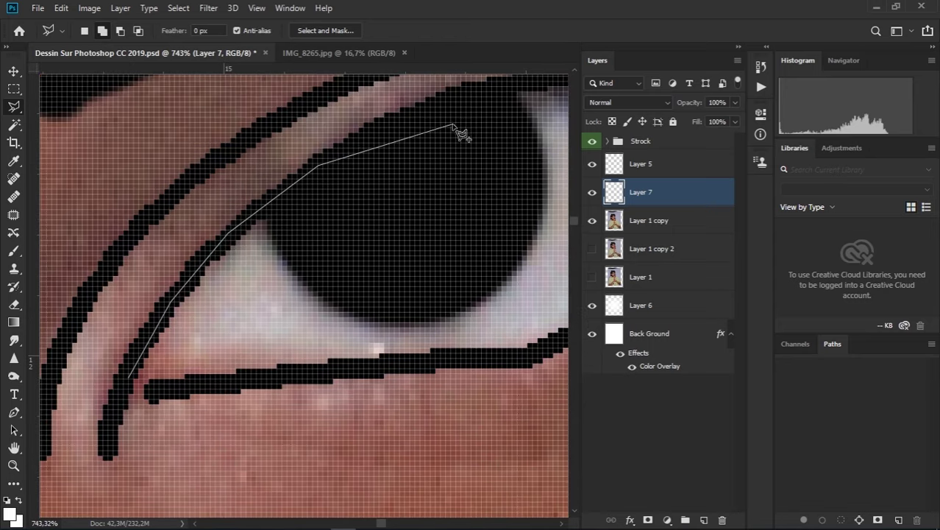
pyautogui.moveTo(462, 135)
pyautogui.mouseDown()
pyautogui.moveTo(321, 158)
pyautogui.moveTo(302, 260)
pyautogui.mouseUp()
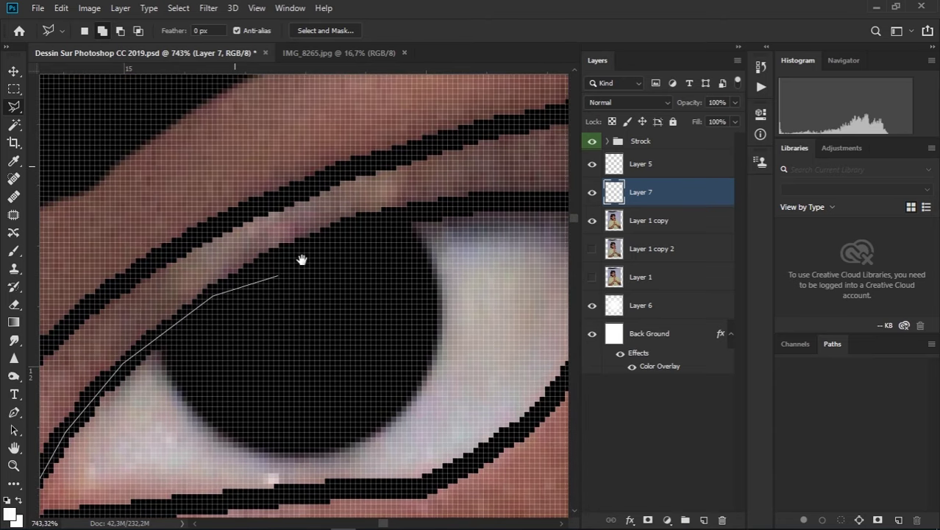
# Complete the second eye outline around the outer corner and lower lid, closing the selection
pyautogui.click(279, 254)
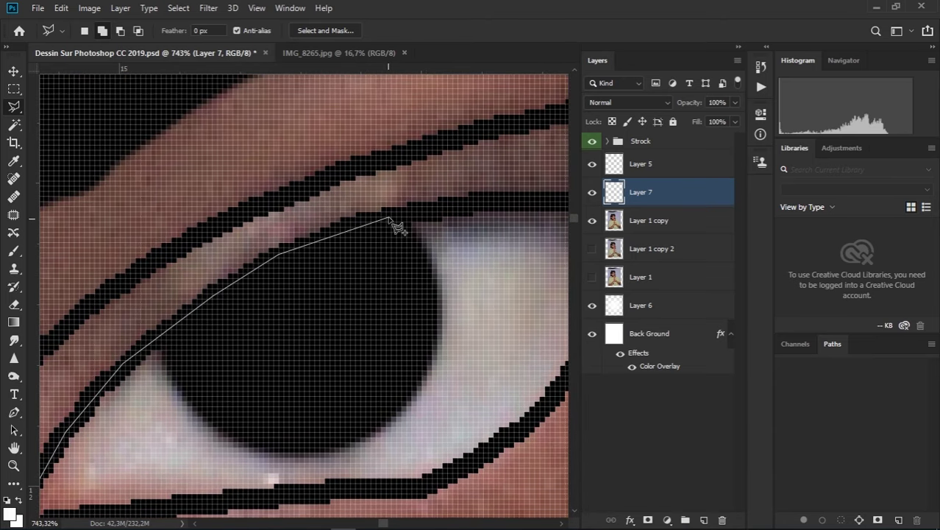
pyautogui.click(473, 203)
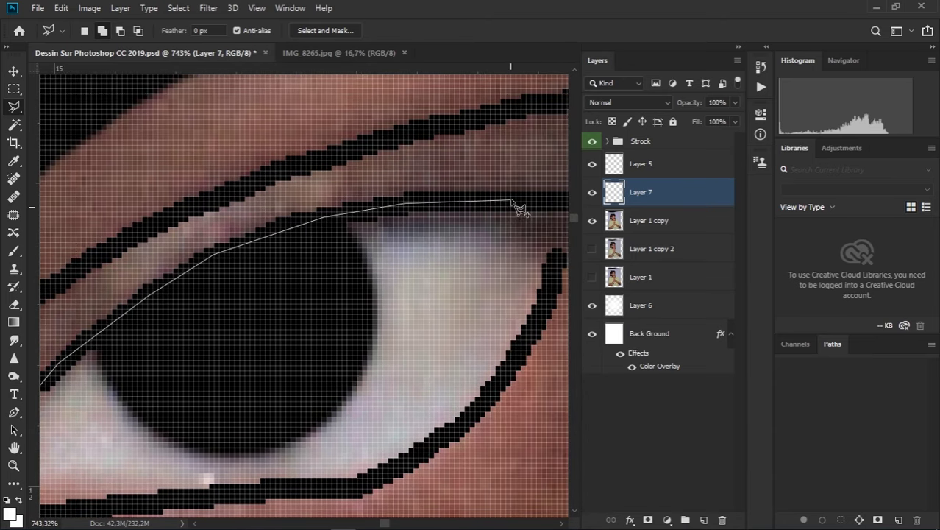
pyautogui.moveTo(518, 203); pyautogui.dragTo(290, 224)
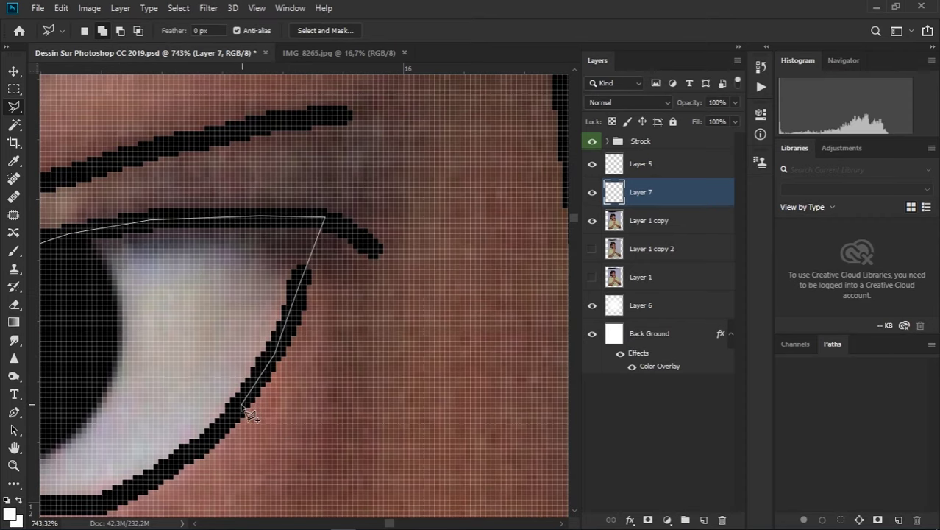
pyautogui.moveTo(249, 413); pyautogui.dragTo(462, 170)
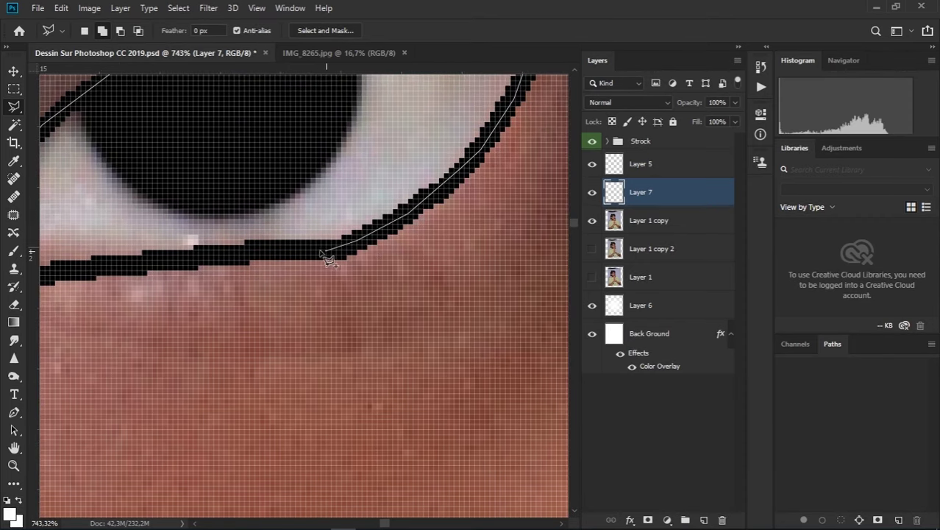
pyautogui.click(248, 251)
pyautogui.moveTo(176, 265); pyautogui.dragTo(500, 199)
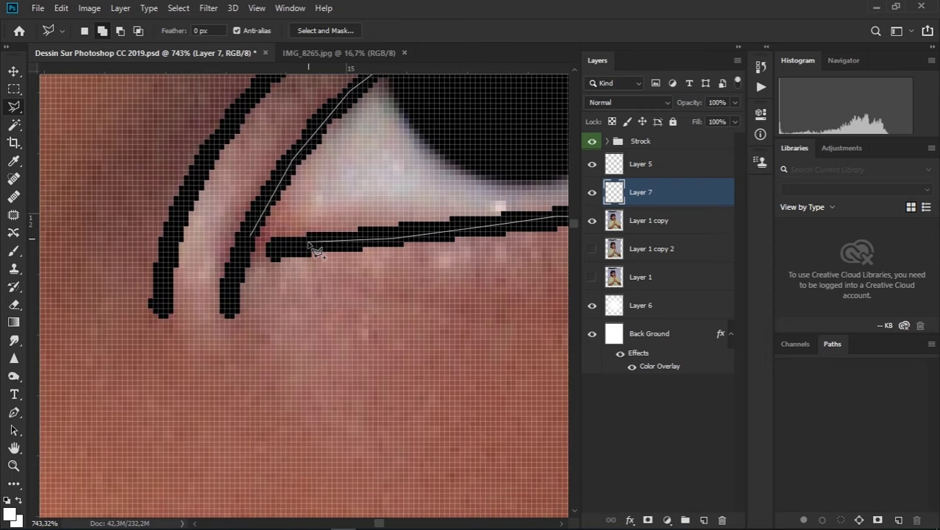
pyautogui.click(254, 246)
pyautogui.scroll(-10, 254, 246)
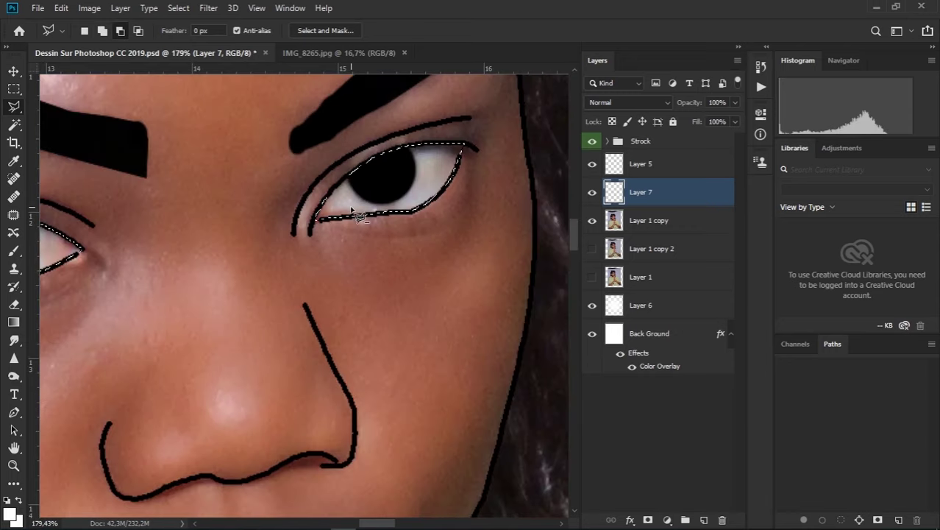
pyautogui.scroll(-3, 372, 232)
# Paint the selected eye whites #FFFFFF with a 448 px brush, then deselect
pyautogui.press('shift')
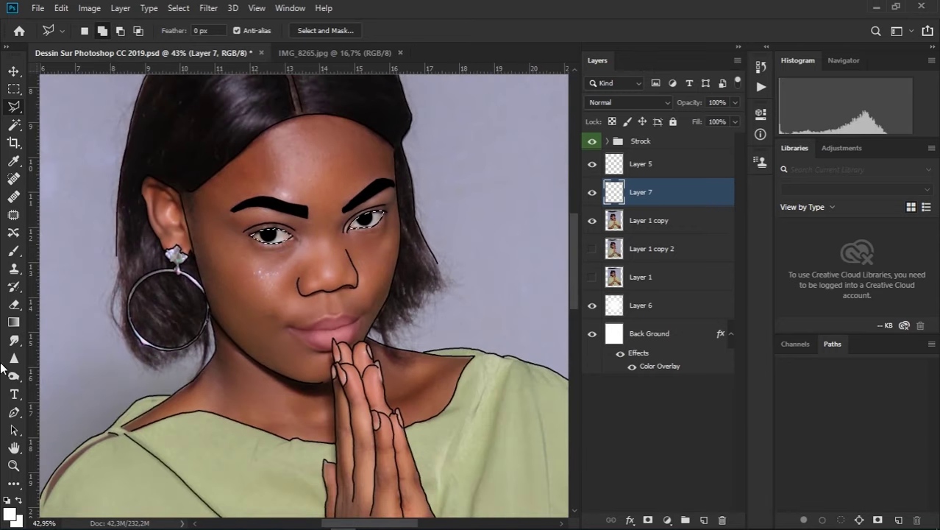
pyautogui.click(13, 250)
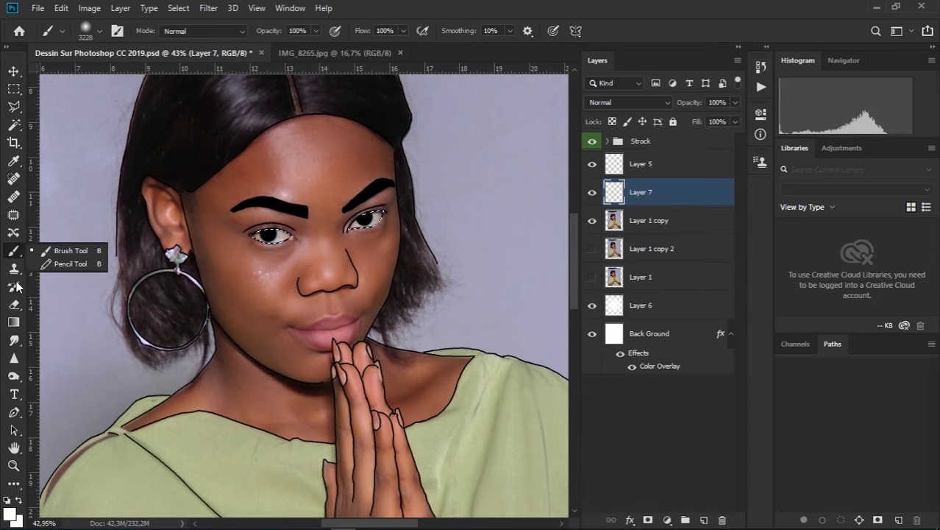
pyautogui.click(9, 513)
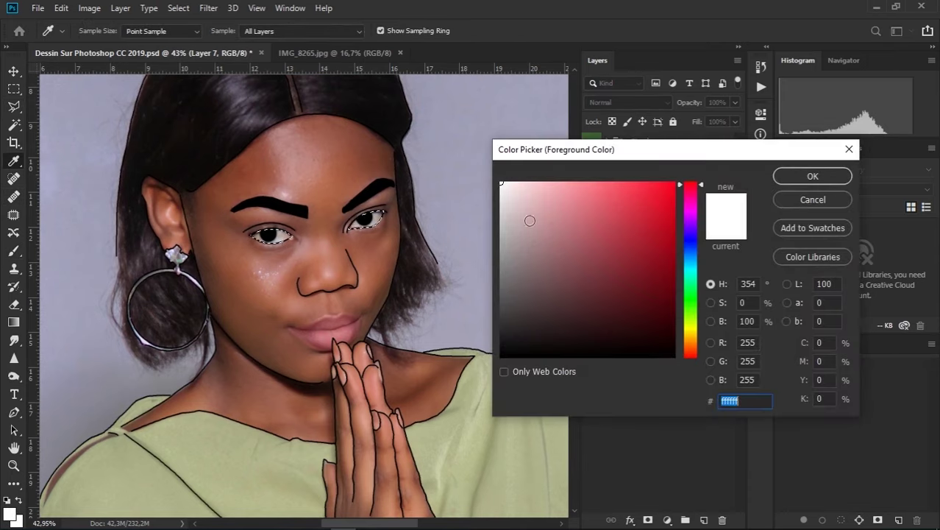
pyautogui.click(814, 176)
pyautogui.rightClick(239, 221)
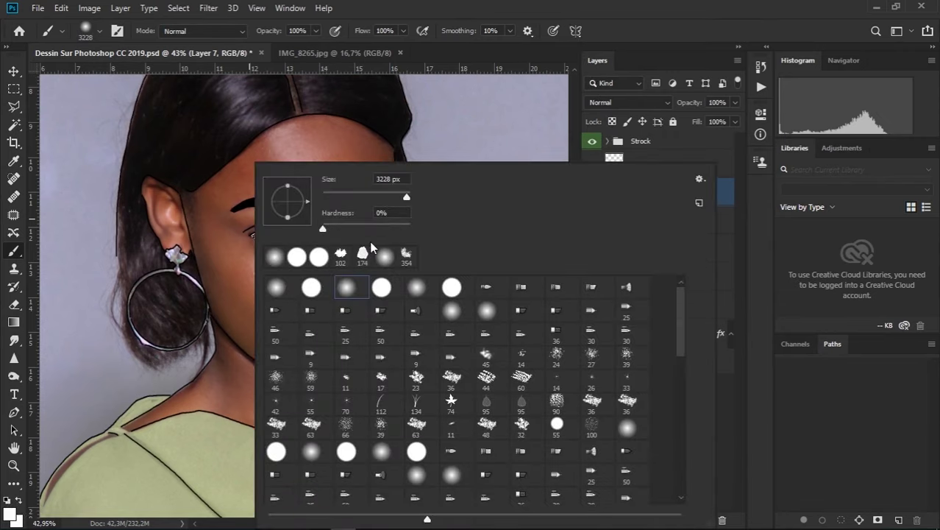
pyautogui.moveTo(403, 195); pyautogui.dragTo(352, 196)
pyautogui.press('Return')
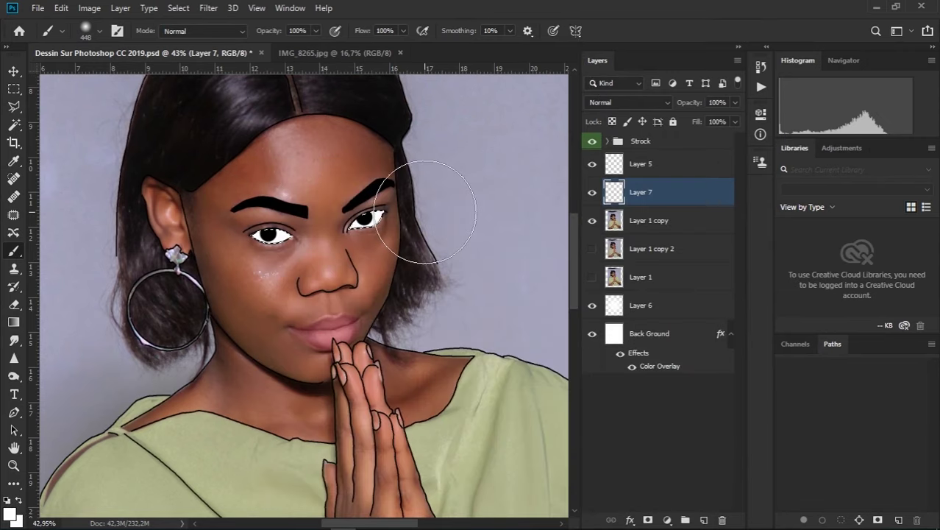
pyautogui.hotkey('ctrl', 'd')
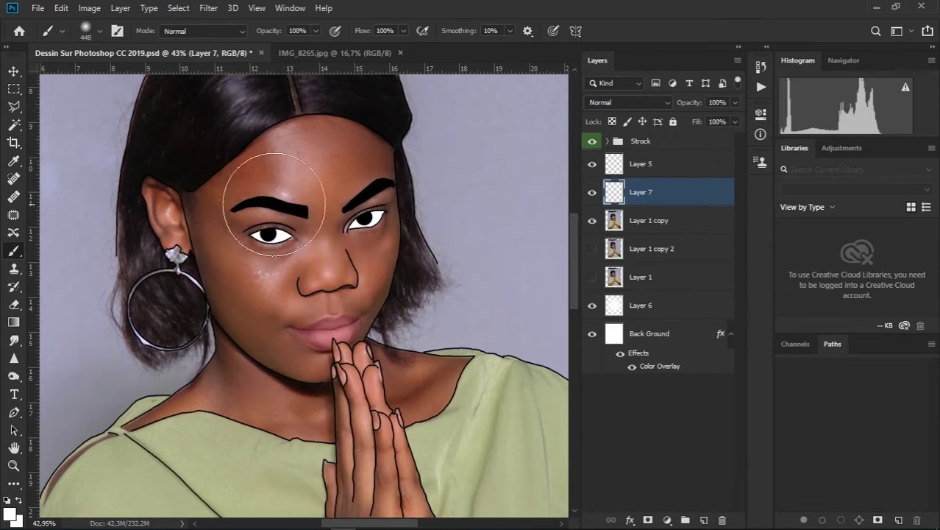
pyautogui.click(12, 73)
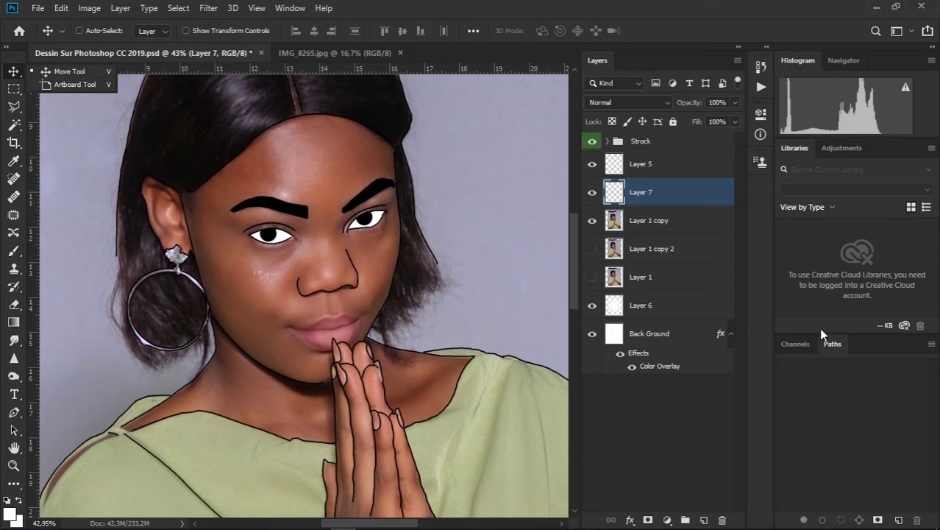
# Hide the Layer 1 copy photo and copy the Color Overlay effect onto Layer 7
pyautogui.click(592, 221)
pyautogui.scroll(-5, 365, 254)
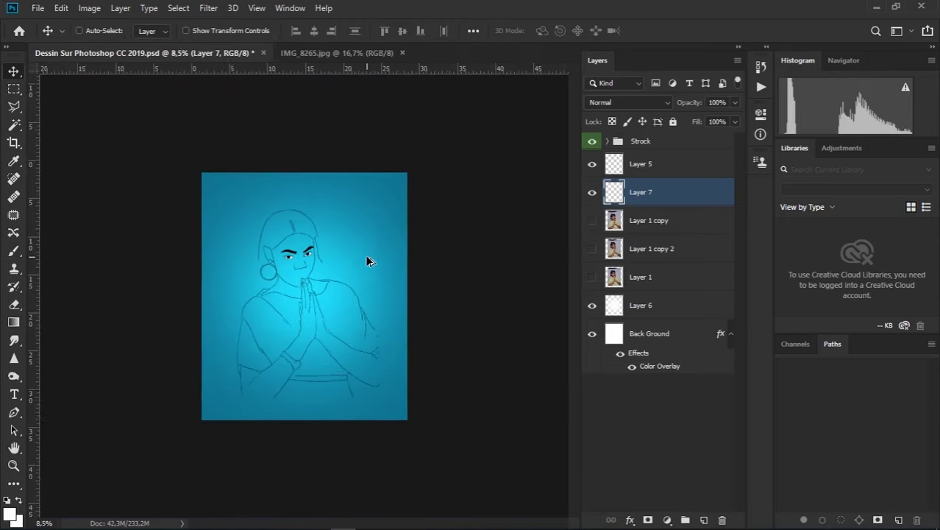
pyautogui.scroll(2, 275, 264)
pyautogui.scroll(2, 294, 239)
pyautogui.scroll(2, 302, 232)
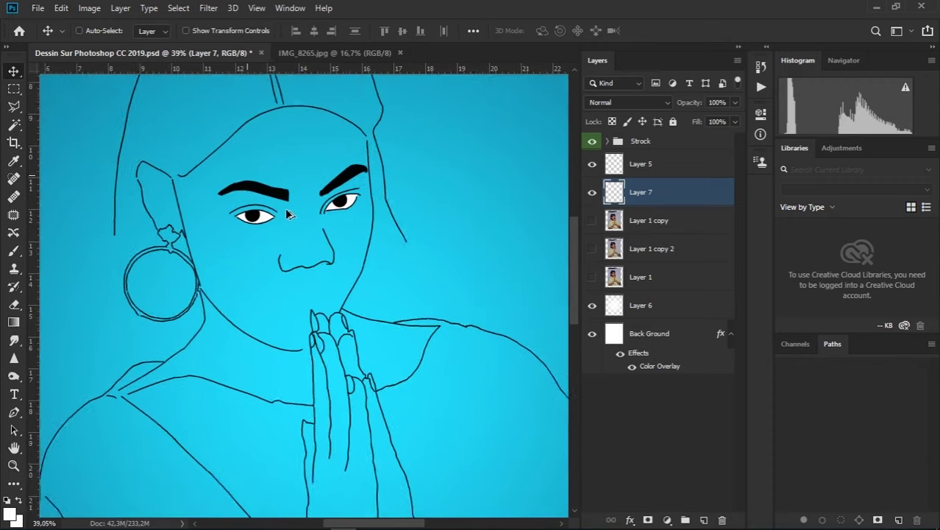
pyautogui.moveTo(644, 216); pyautogui.dragTo(645, 193)
pyautogui.scroll(-2, 464, 285)
pyautogui.scroll(-3, 447, 309)
pyautogui.scroll(1, 278, 314)
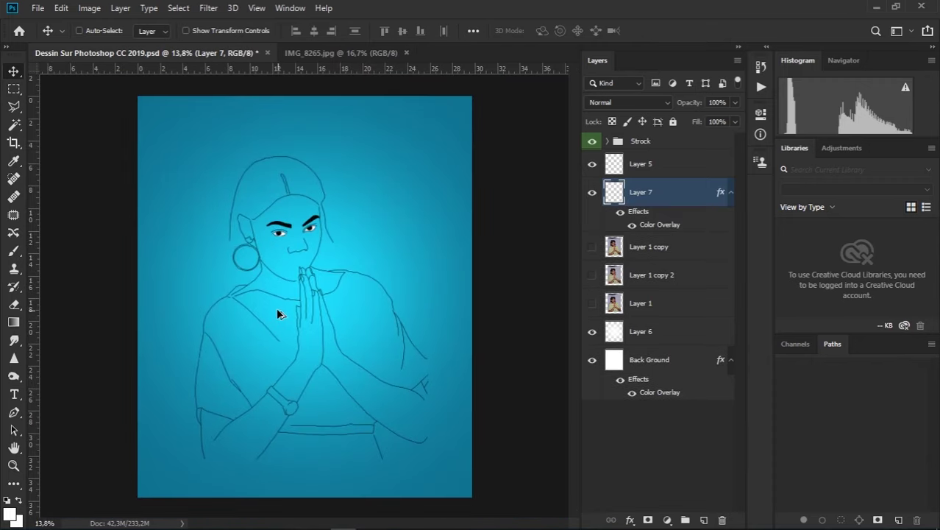
pyautogui.scroll(3, 248, 250)
pyautogui.scroll(-1, 284, 237)
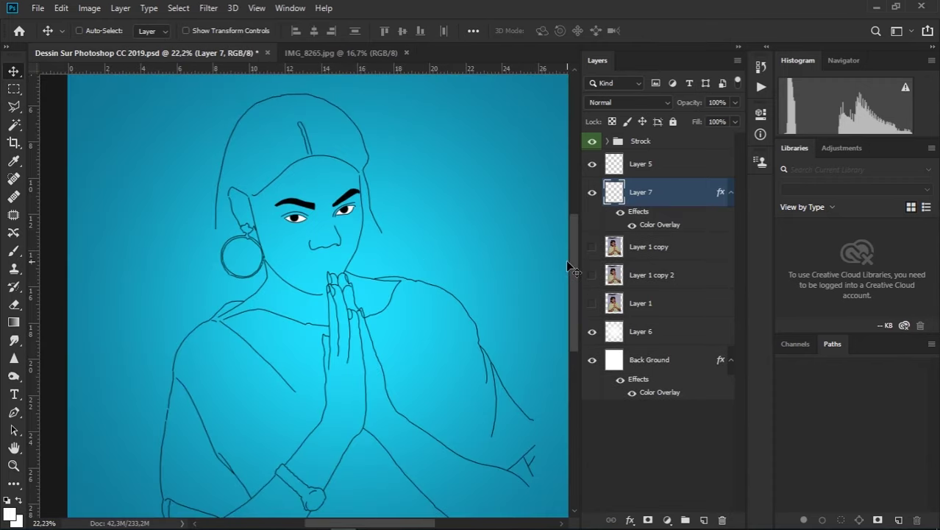
# Hide Layer 6 to darken the teal background
pyautogui.click(592, 333)
pyautogui.scroll(1, 262, 230)
pyautogui.scroll(2, 294, 210)
pyautogui.scroll(1, 356, 180)
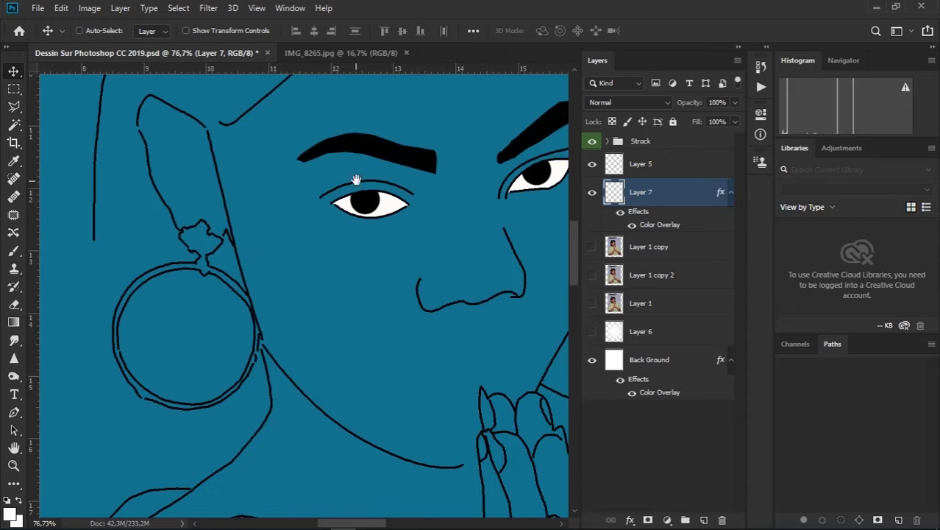
pyautogui.scroll(1, 442, 342)
pyautogui.scroll(1, 393, 340)
pyautogui.scroll(1, 392, 340)
pyautogui.scroll(-2, 438, 325)
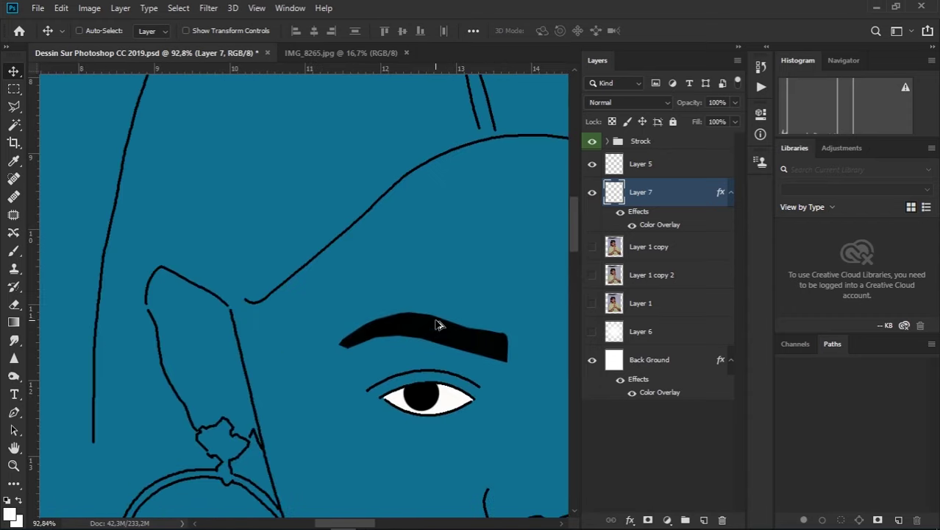
pyautogui.scroll(-1, 434, 320)
pyautogui.scroll(-1, 324, 210)
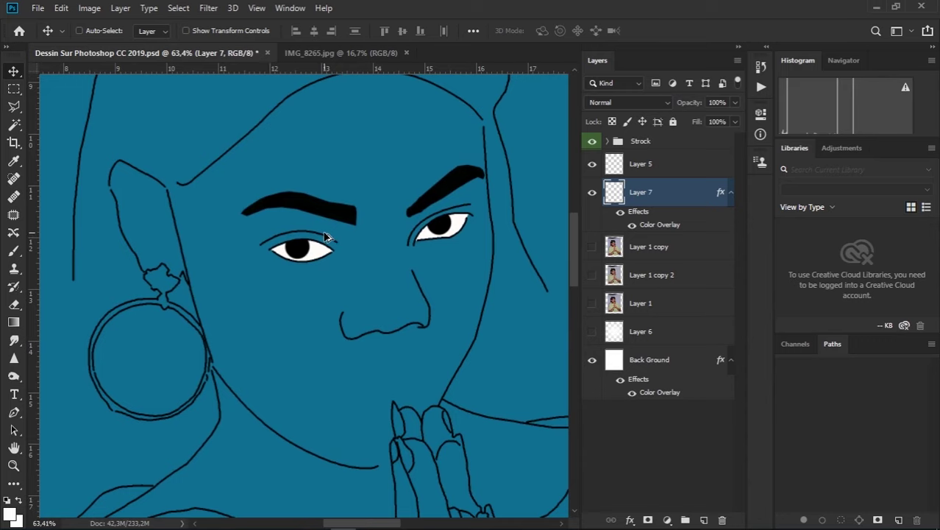
# Compare Layer 1 copy and Layer 1 copy 2 briefly, then select Layer 1 copy
pyautogui.click(592, 248)
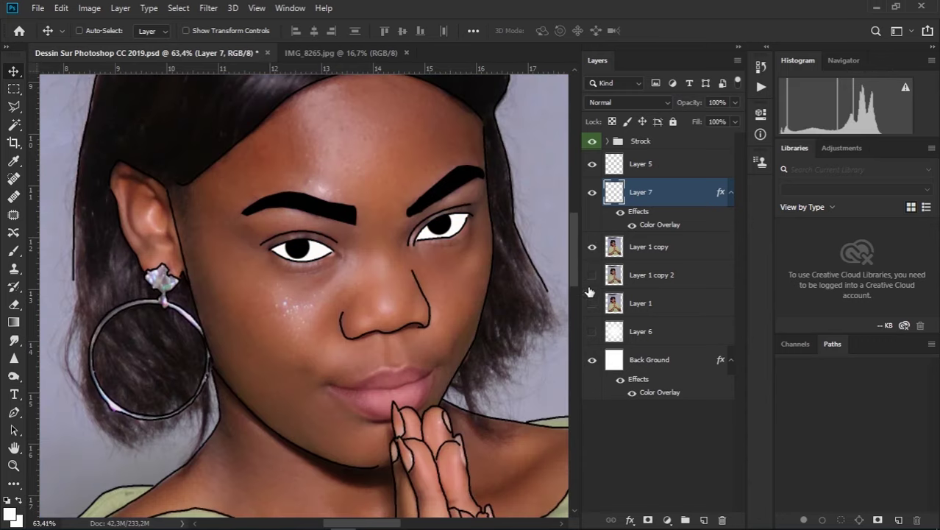
pyautogui.click(592, 248)
pyautogui.click(592, 275)
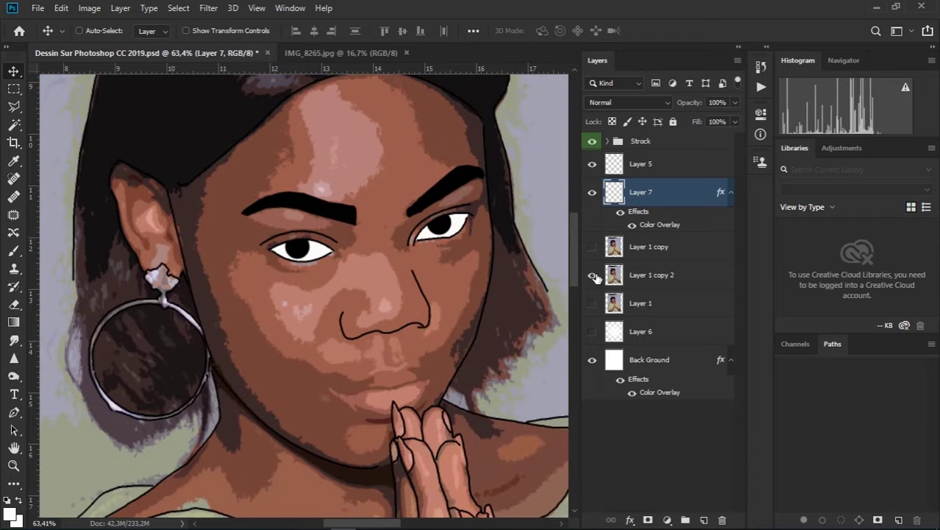
pyautogui.click(593, 275)
pyautogui.click(669, 248)
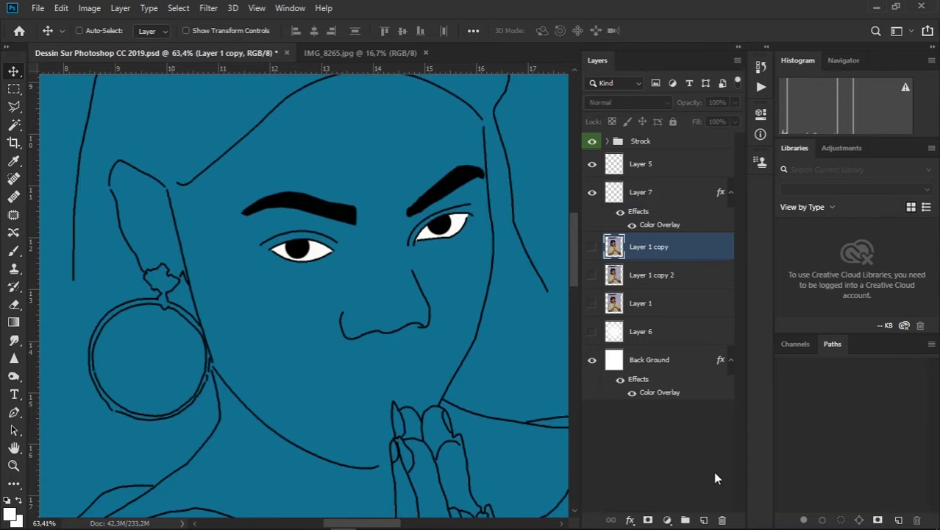
# Add an empty Layer 8 and briefly show the reference photo
pyautogui.click(702, 520)
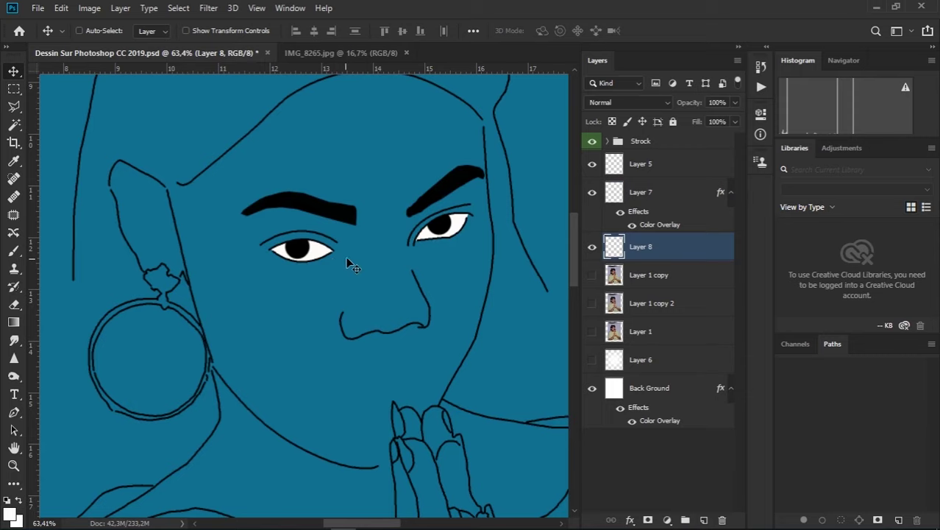
pyautogui.click(592, 275)
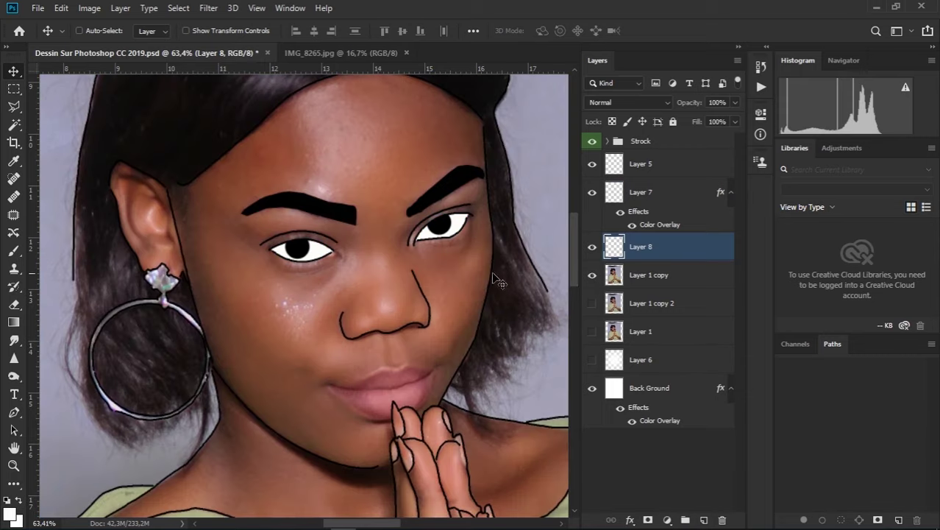
pyautogui.click(591, 275)
# Set up a 57 px hard round brush
pyautogui.click(13, 251)
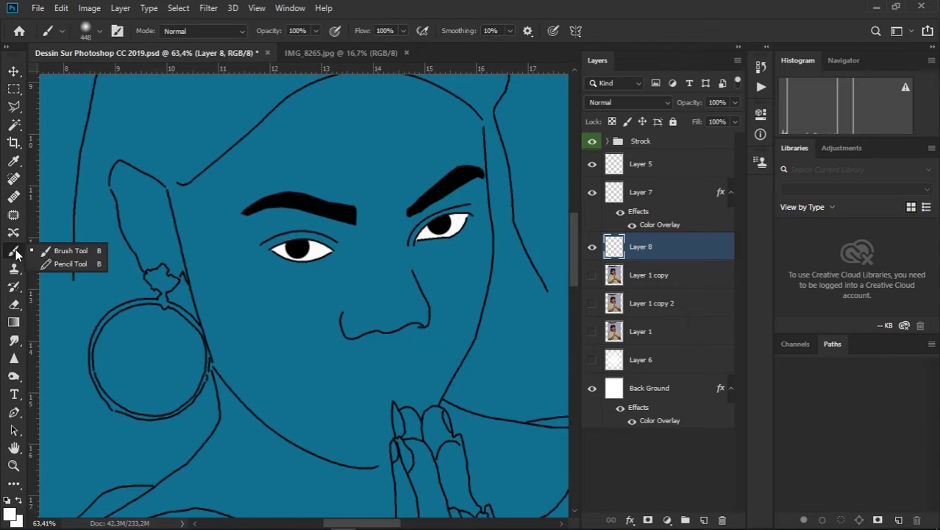
pyautogui.keyDown('alt'); pyautogui.rightClick(266, 215); pyautogui.keyUp('alt')
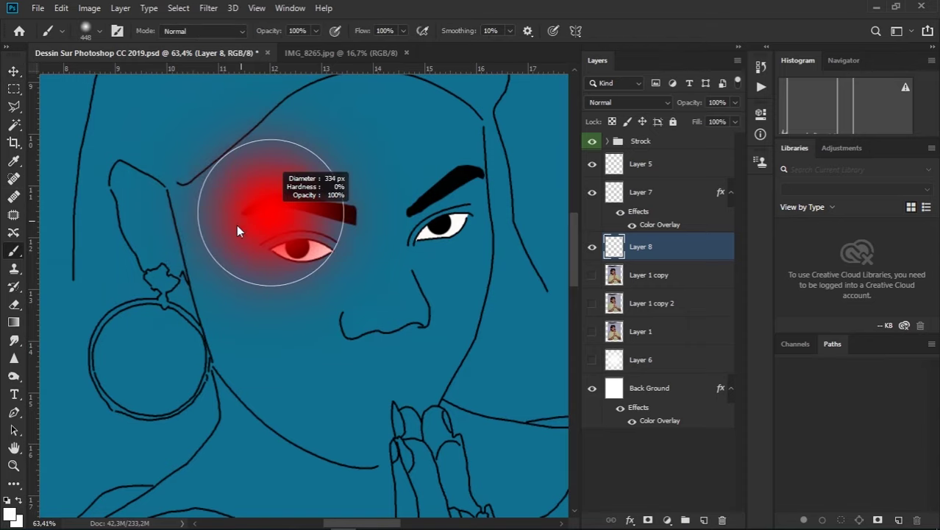
pyautogui.rightClick(252, 228)
pyautogui.click(315, 256)
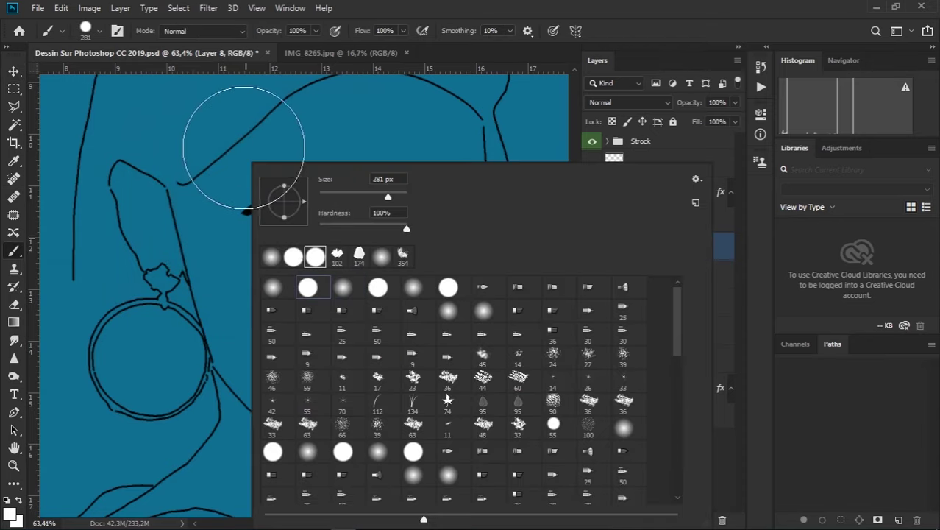
pyautogui.keyDown('alt'); pyautogui.rightClick(243, 140); pyautogui.keyUp('alt')
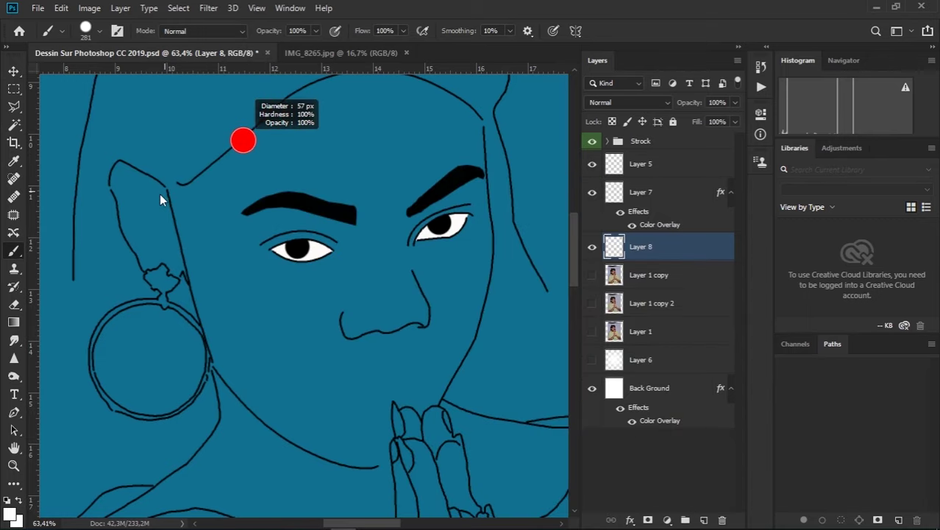
pyautogui.scroll(4, 191, 246)
pyautogui.scroll(1, 191, 247)
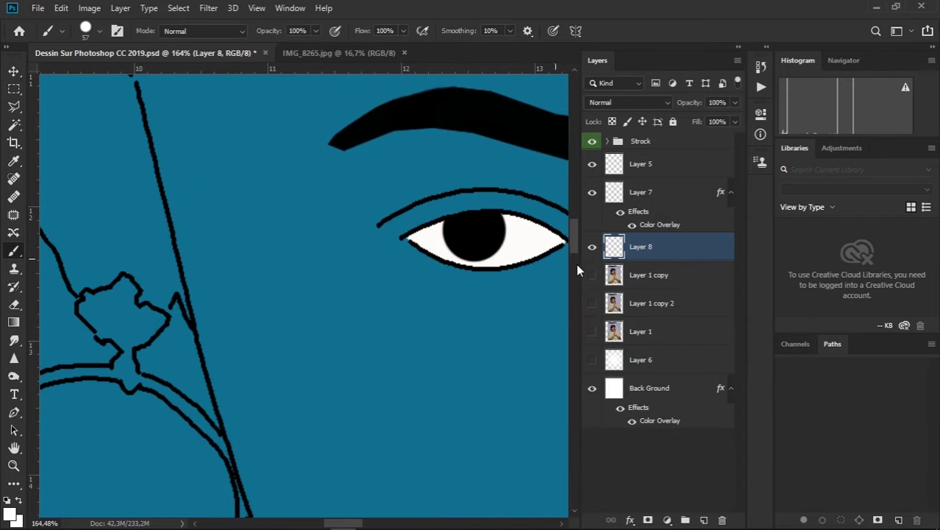
# Show the Layer 1 copy 2 face photo for colour reference, then hide it
pyautogui.click(591, 303)
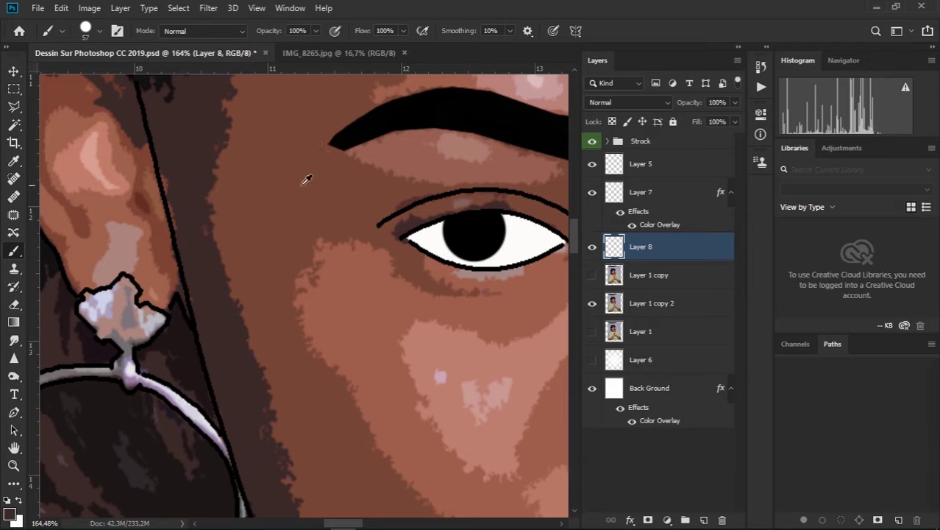
pyautogui.scroll(3, 237, 210)
pyautogui.scroll(2, 249, 210)
pyautogui.scroll(4, 195, 210)
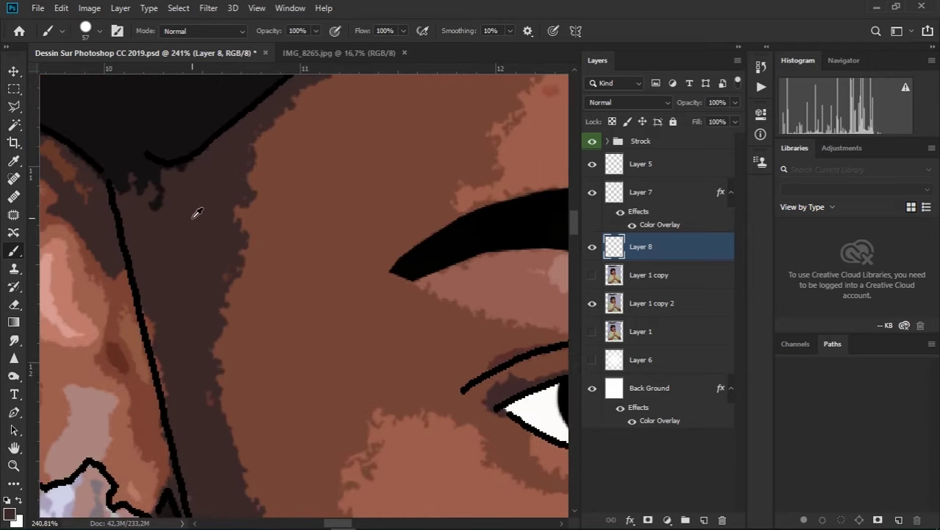
pyautogui.scroll(-2, 187, 221)
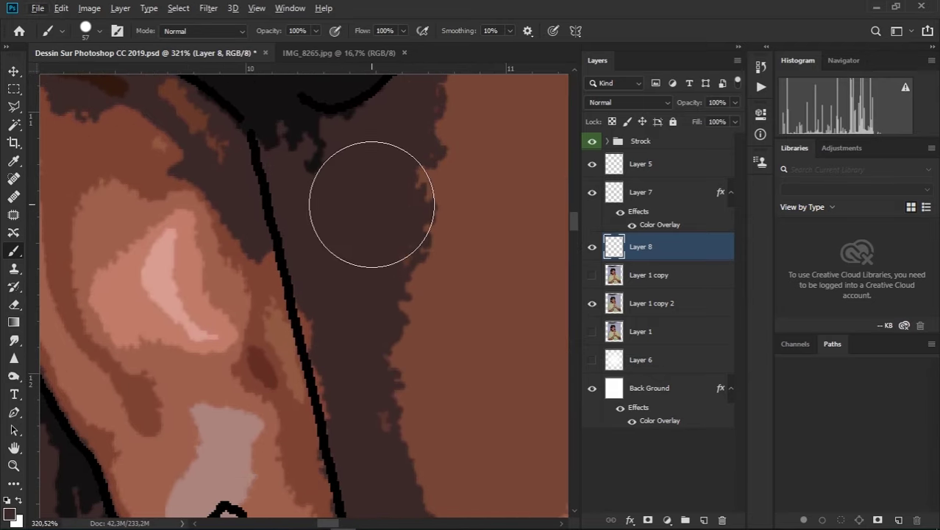
pyautogui.scroll(-1, 390, 195)
pyautogui.scroll(-2, 423, 217)
pyautogui.scroll(-2, 498, 236)
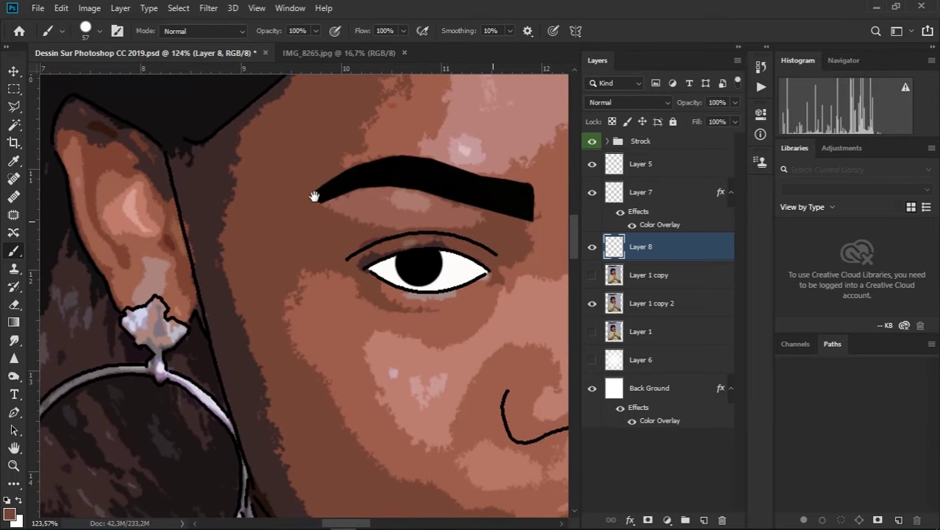
pyautogui.scroll(-2, 433, 254)
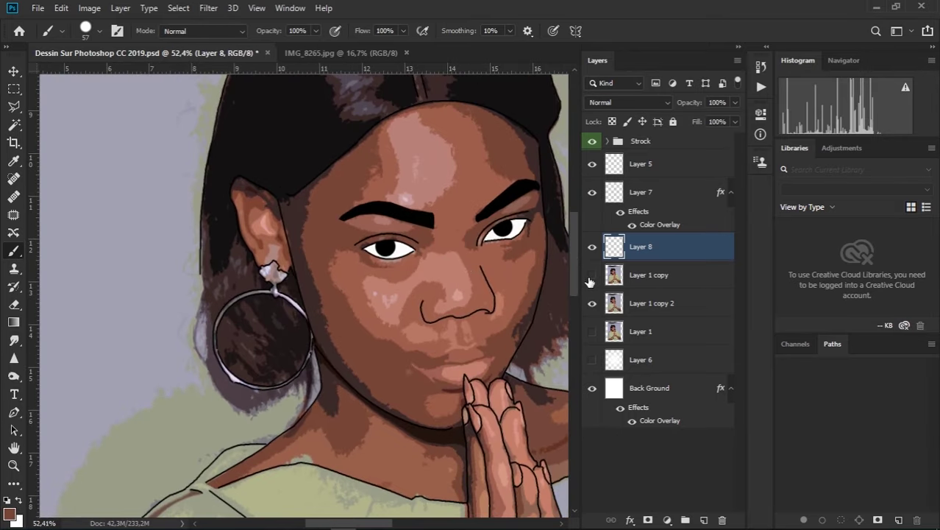
pyautogui.click(591, 303)
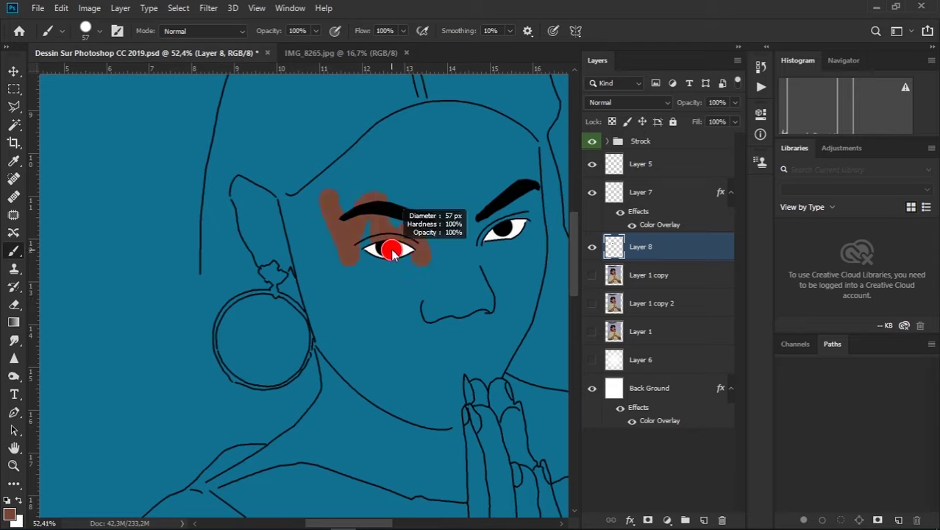
# Paint brown skin tone over the left eye and upper cheek on Layer 8
pyautogui.moveTo(389, 248)
pyautogui.mouseDown()
pyautogui.moveTo(409, 262)
pyautogui.moveTo(383, 293)
pyautogui.moveTo(365, 247)
pyautogui.moveTo(342, 272)
pyautogui.moveTo(327, 231)
pyautogui.mouseUp()
pyautogui.scroll(2, 340, 272)
pyautogui.scroll(1, 341, 278)
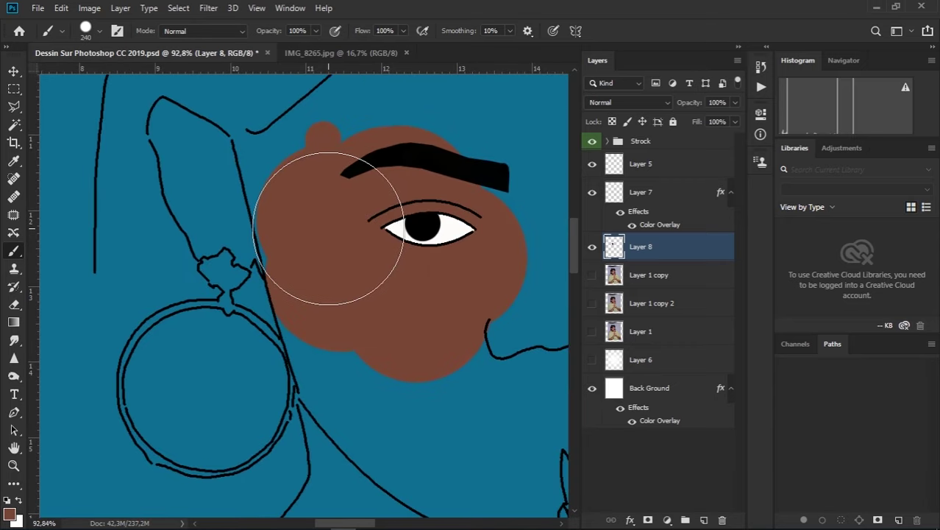
pyautogui.scroll(-6, 424, 253)
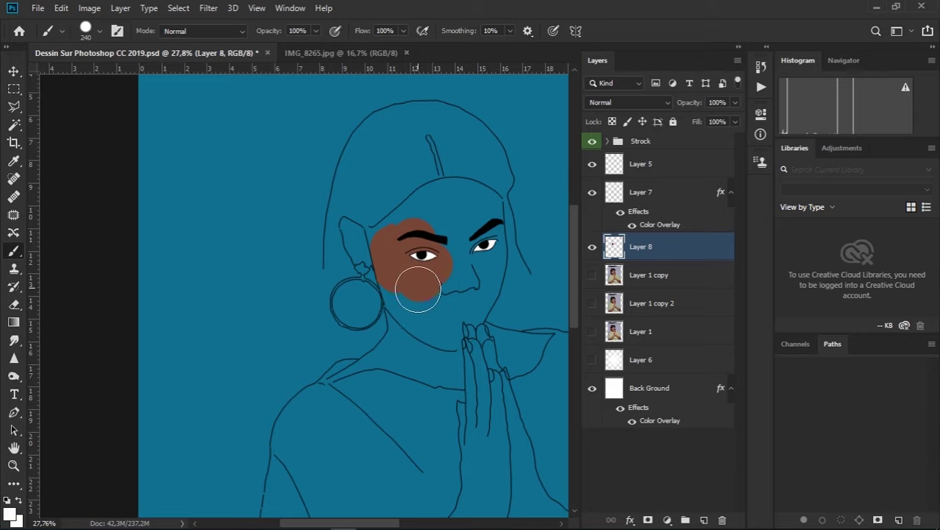
# With the Polygonal Lasso (L), start the face selection along the forehead outline
pyautogui.press('l')
pyautogui.scroll(3, 388, 266)
pyautogui.scroll(3, 381, 283)
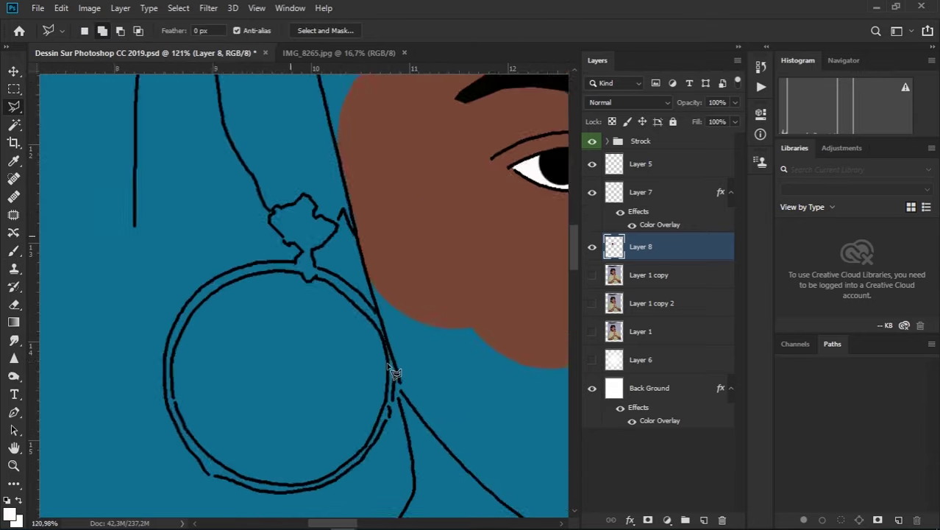
pyautogui.scroll(3, 392, 372)
pyautogui.scroll(1, 403, 376)
pyautogui.click(403, 336)
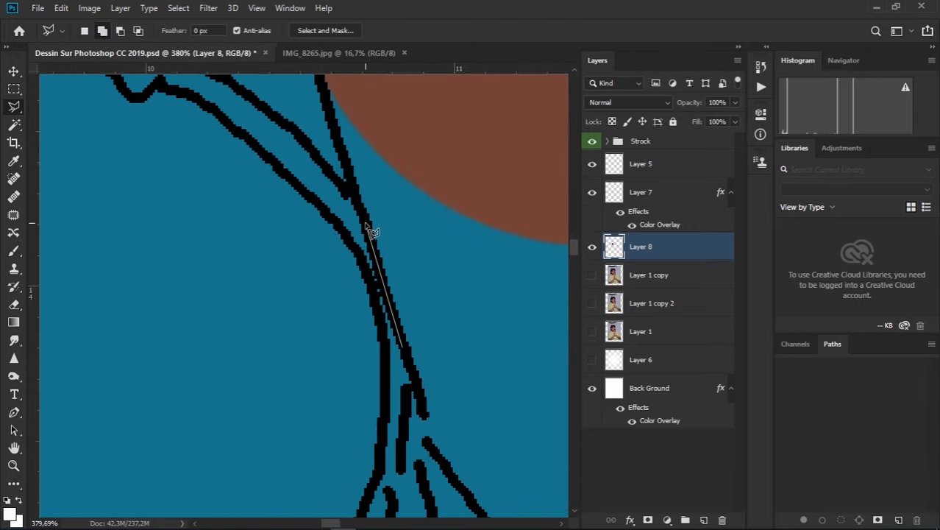
pyautogui.click(329, 93)
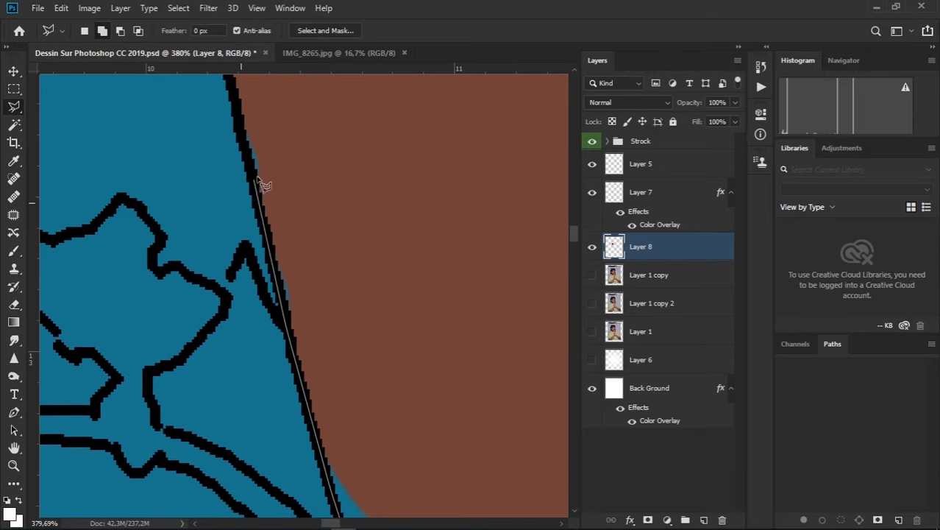
pyautogui.moveTo(295, 125); pyautogui.dragTo(374, 496)
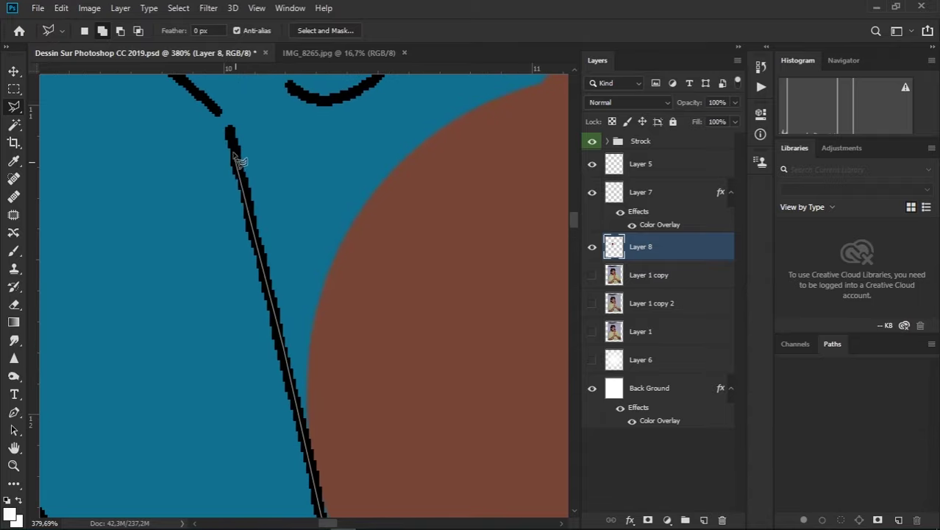
pyautogui.click(230, 127)
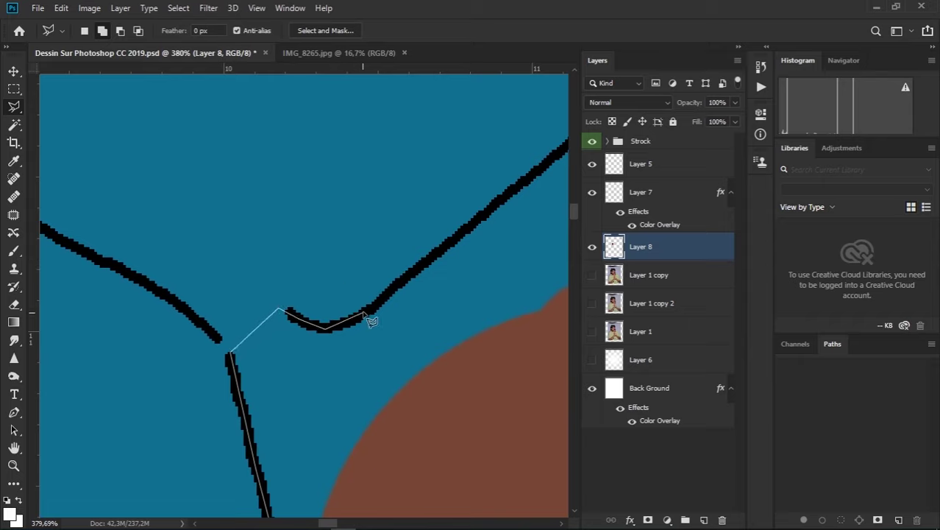
pyautogui.click(507, 196)
pyautogui.moveTo(280, 243); pyautogui.dragTo(231, 199)
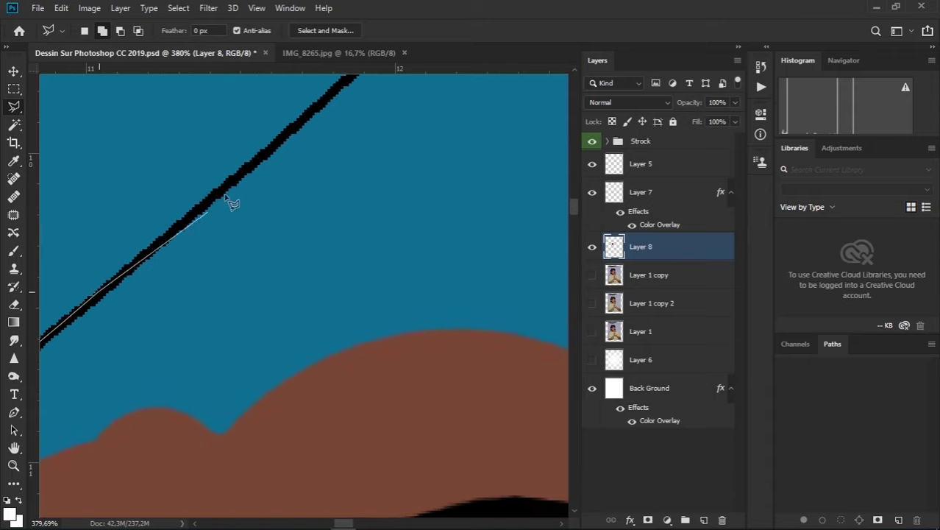
pyautogui.moveTo(290, 143)
pyautogui.mouseDown()
pyautogui.moveTo(333, 225)
pyautogui.moveTo(186, 495)
pyautogui.mouseUp()
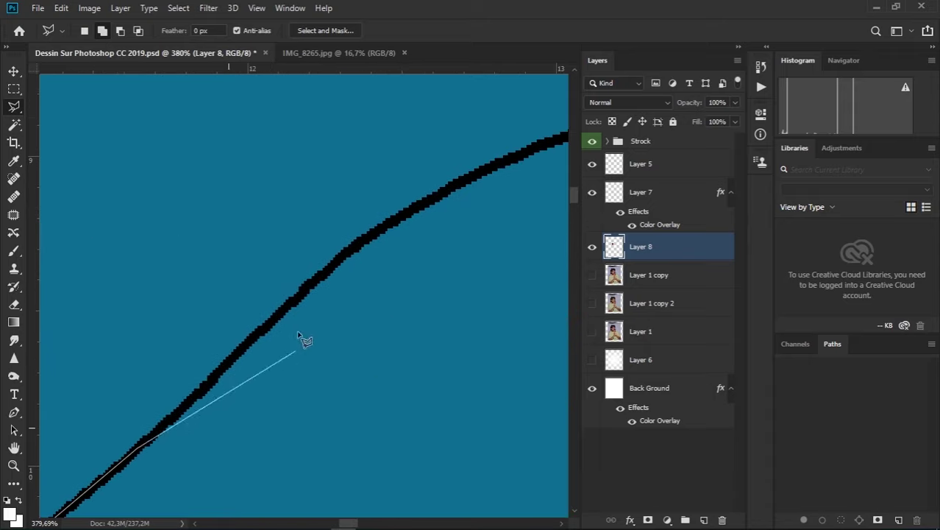
pyautogui.click(355, 248)
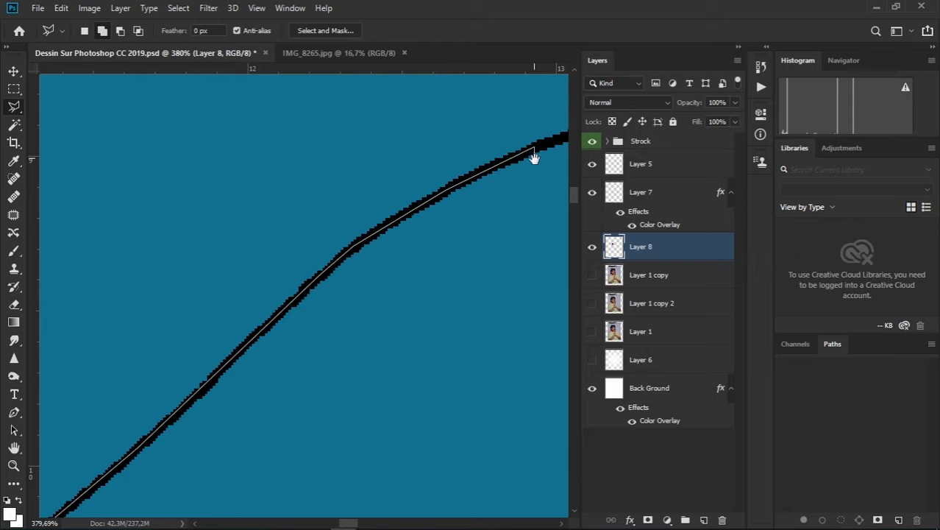
# Continue the selection points along the curved stroke down the side of the face
pyautogui.moveTo(534, 158); pyautogui.dragTo(175, 373)
pyautogui.click(176, 374)
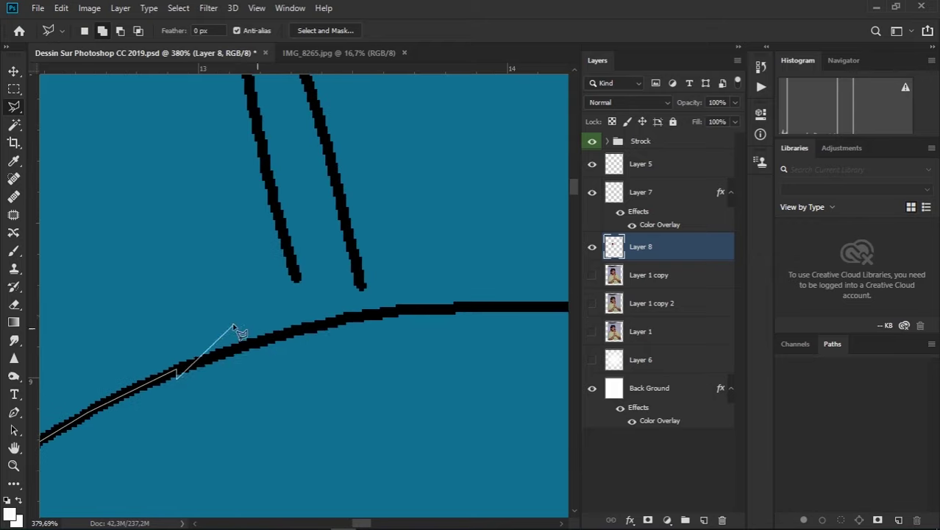
pyautogui.click(324, 323)
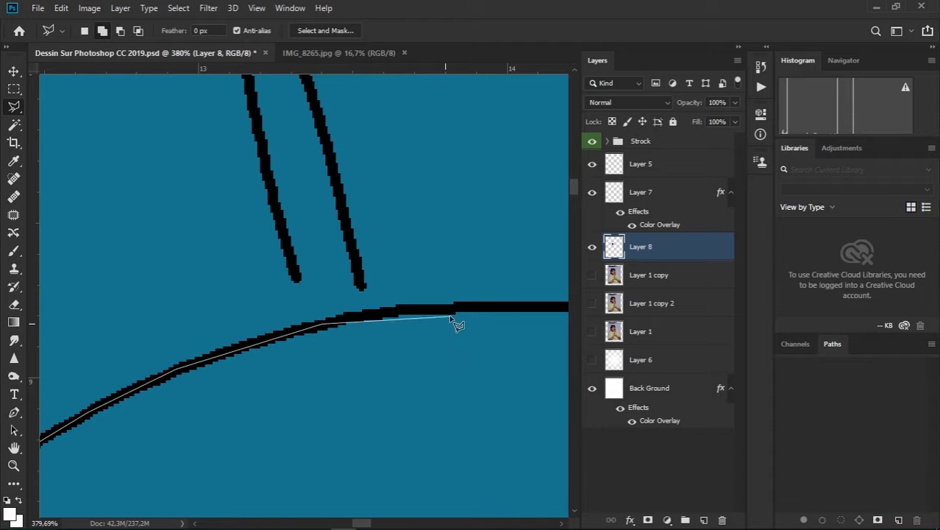
pyautogui.click(392, 310)
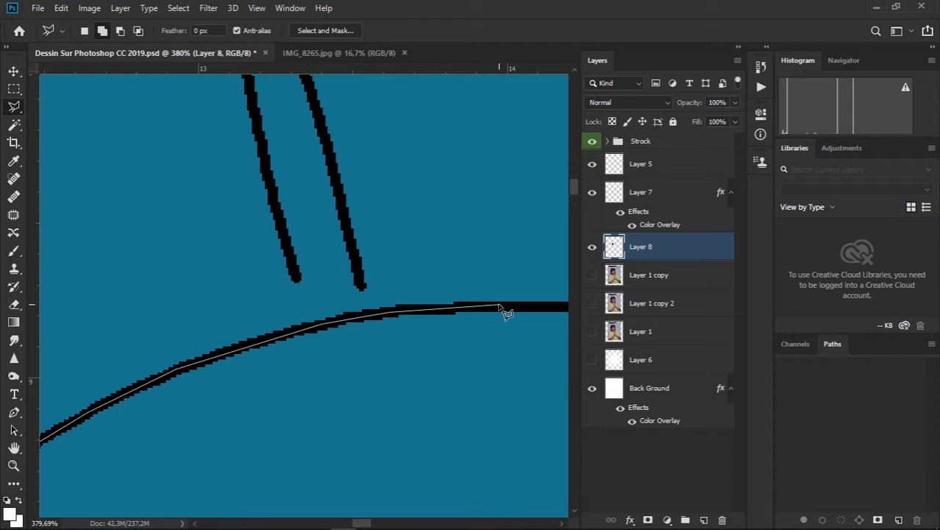
pyautogui.moveTo(570, 337); pyautogui.dragTo(195, 311)
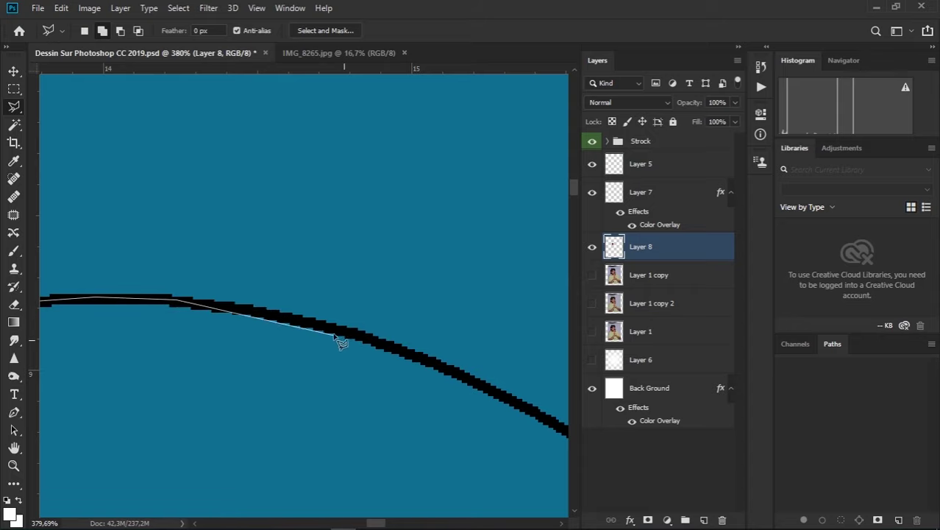
pyautogui.click(294, 324)
pyautogui.click(412, 359)
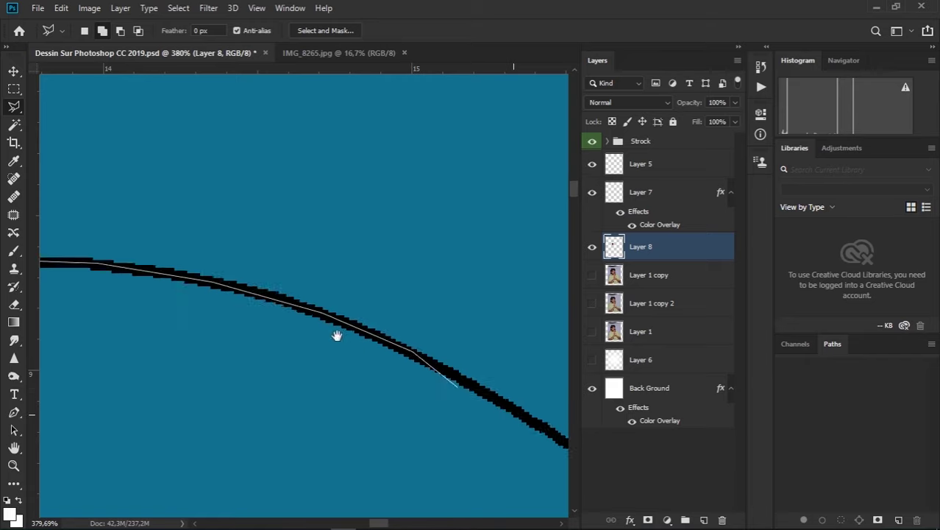
pyautogui.moveTo(499, 403); pyautogui.dragTo(285, 273)
pyautogui.click(314, 296)
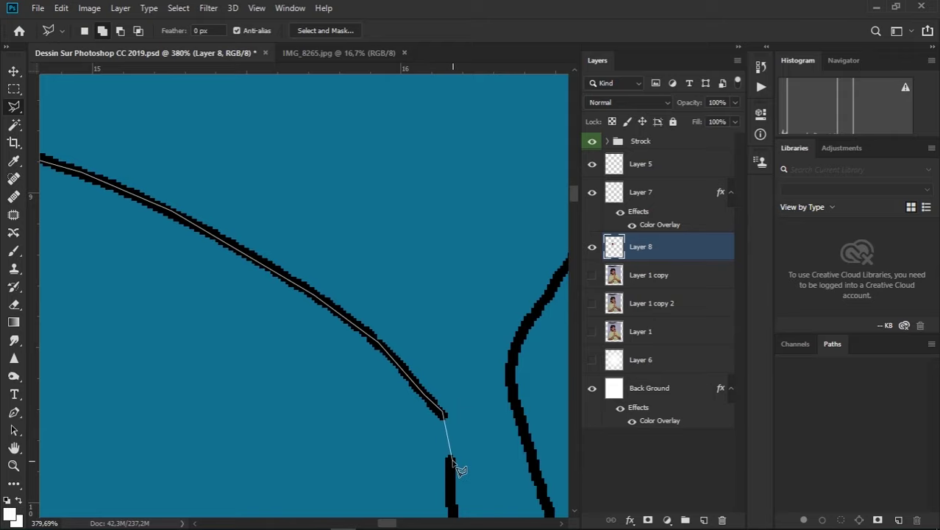
pyautogui.scroll(-2, 458, 503)
pyautogui.scroll(-3, 419, 310)
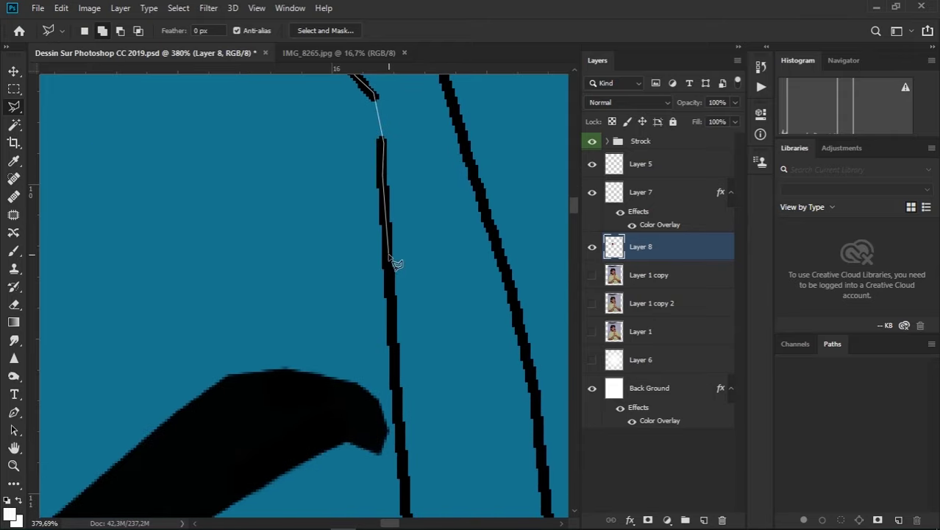
pyautogui.click(398, 388)
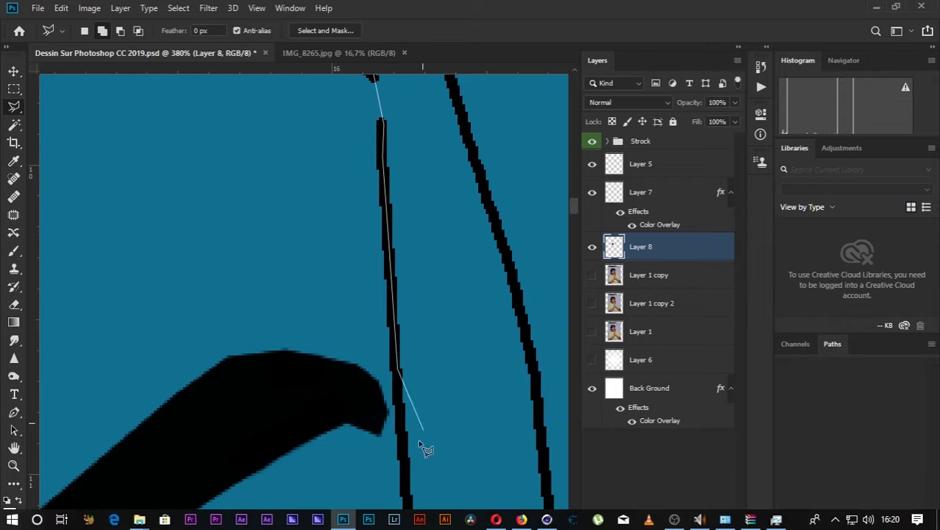
# Extend the selection along the outline past the eye and down the cheek
pyautogui.moveTo(426, 448); pyautogui.dragTo(384, 133)
pyautogui.moveTo(380, 189); pyautogui.dragTo(406, 305)
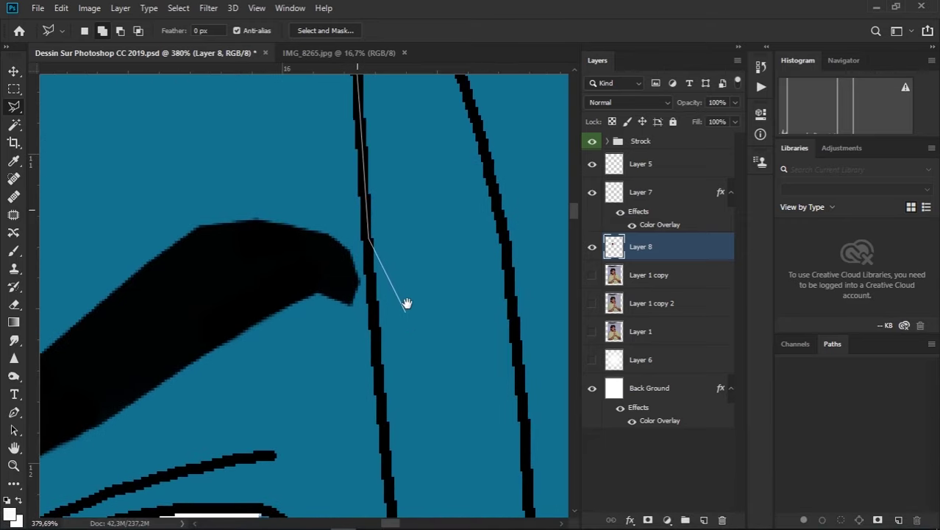
pyautogui.moveTo(389, 444); pyautogui.dragTo(398, 130)
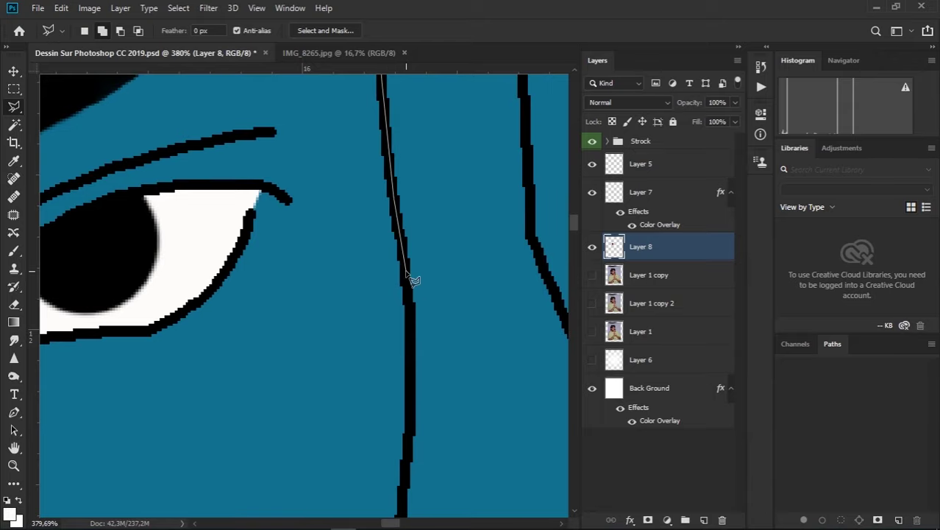
pyautogui.click(411, 333)
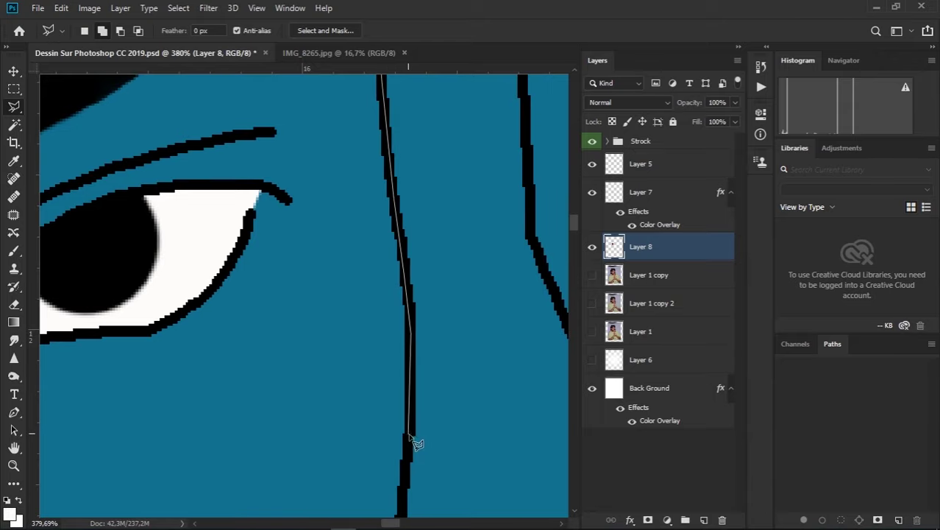
pyautogui.moveTo(416, 442); pyautogui.dragTo(486, 294)
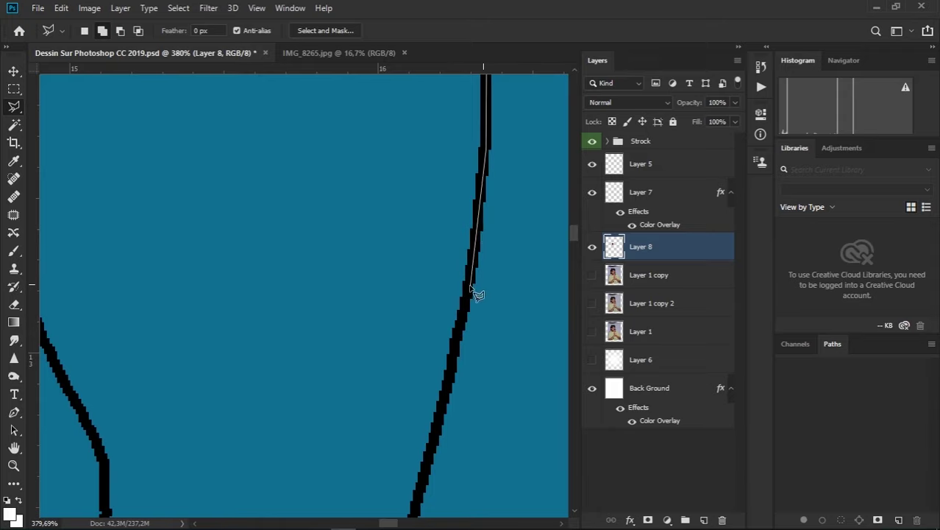
pyautogui.click(471, 289)
pyautogui.scroll(-5, 437, 419)
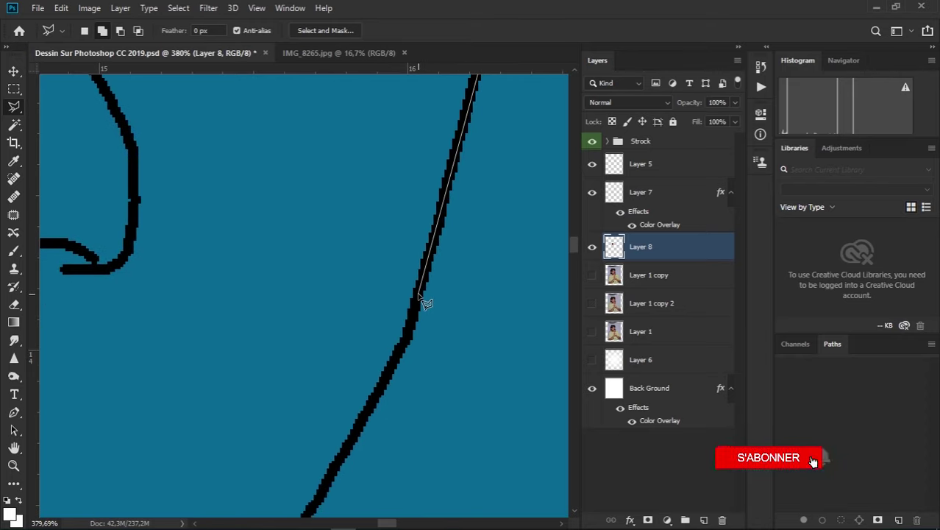
pyautogui.click(408, 339)
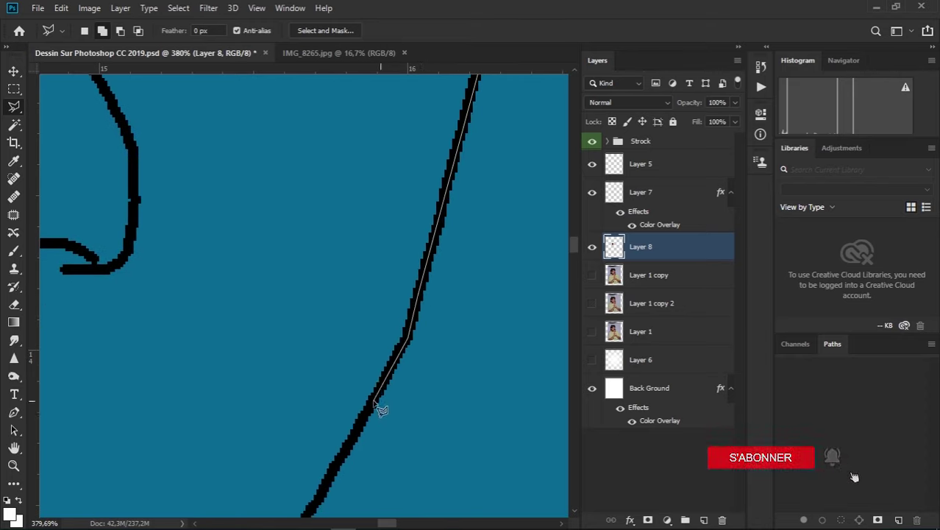
pyautogui.moveTo(354, 439); pyautogui.dragTo(497, 151)
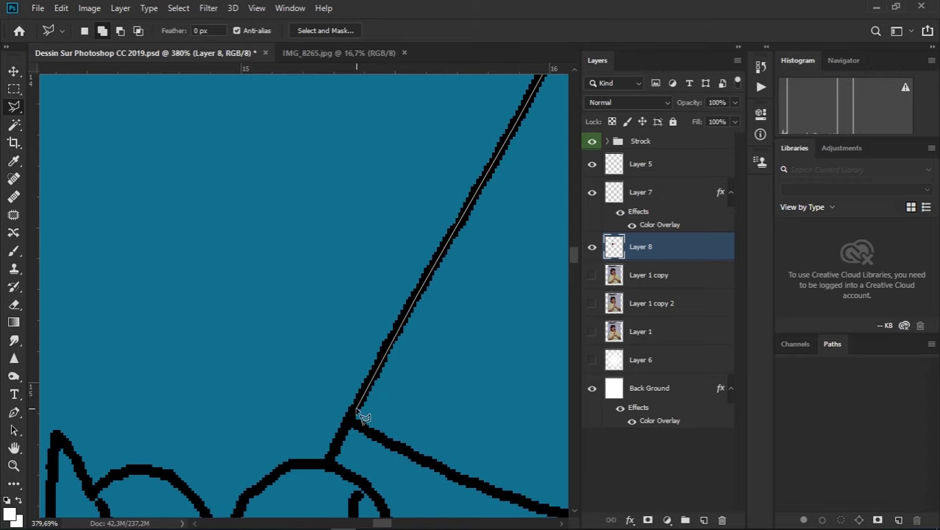
pyautogui.scroll(-3, 403, 324)
pyautogui.scroll(3, 324, 482)
# Place points around the chin and back up to close the face selection
pyautogui.click(346, 431)
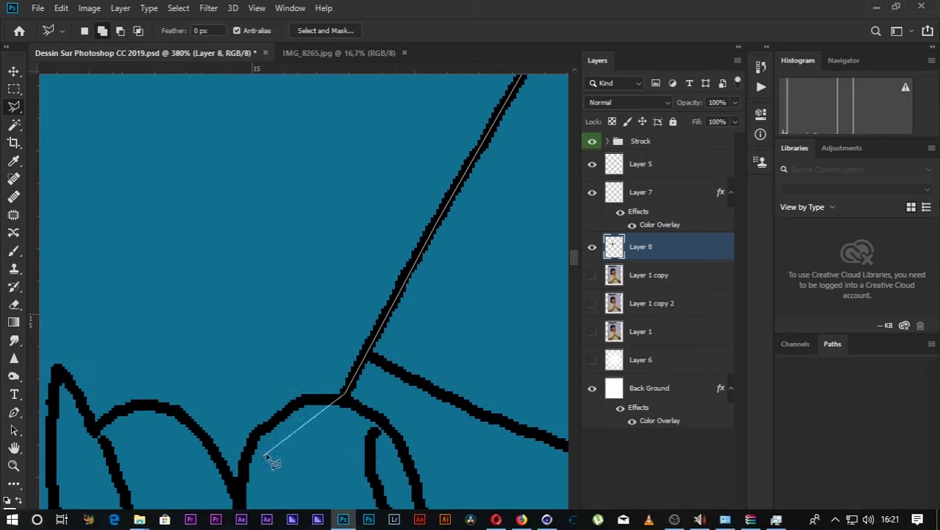
pyautogui.scroll(1, 273, 457)
pyautogui.click(420, 218)
pyautogui.click(368, 250)
pyautogui.click(352, 313)
pyautogui.click(265, 222)
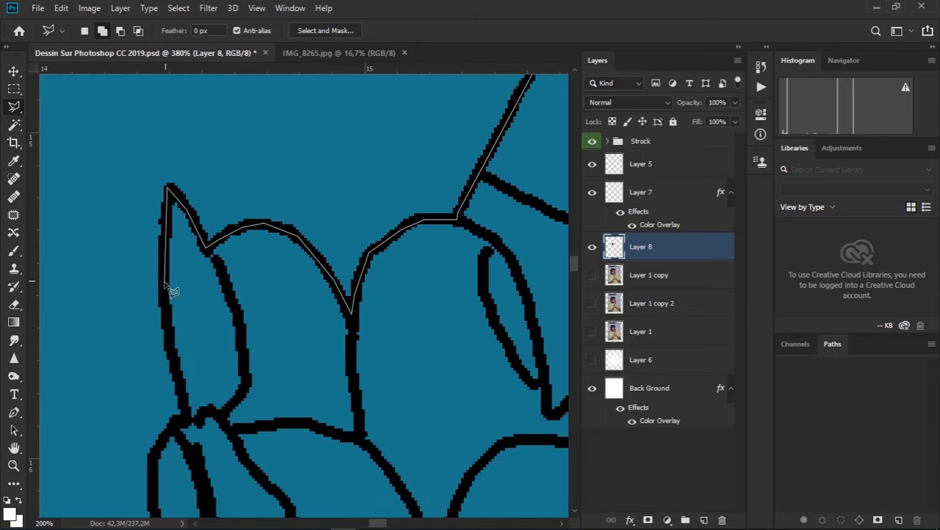
pyautogui.moveTo(168, 288); pyautogui.dragTo(382, 194)
pyautogui.moveTo(346, 325)
pyautogui.mouseDown()
pyautogui.moveTo(426, 337)
pyautogui.moveTo(263, 311)
pyautogui.moveTo(130, 211)
pyautogui.moveTo(472, 359)
pyautogui.mouseUp()
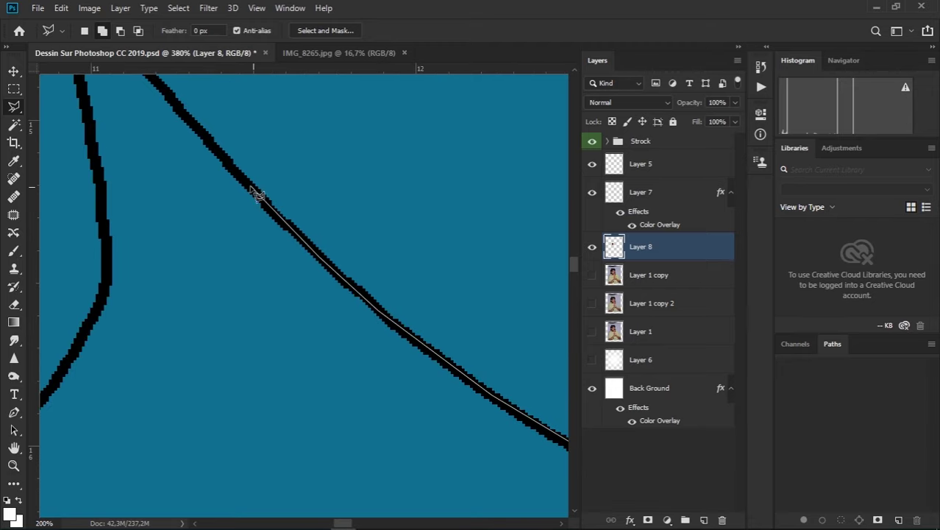
pyautogui.moveTo(252, 192); pyautogui.dragTo(424, 476)
pyautogui.click(233, 237)
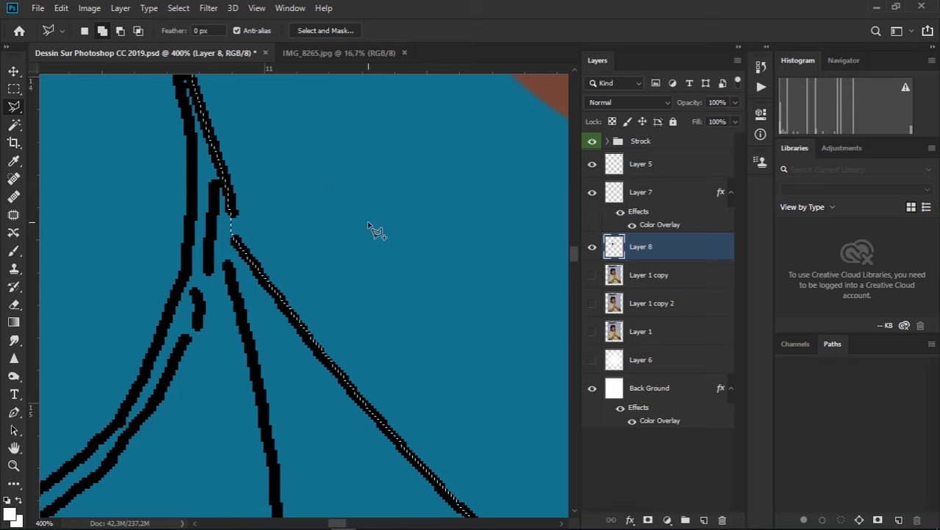
pyautogui.scroll(-3, 372, 229)
pyautogui.scroll(-3, 460, 271)
pyautogui.scroll(-2, 464, 270)
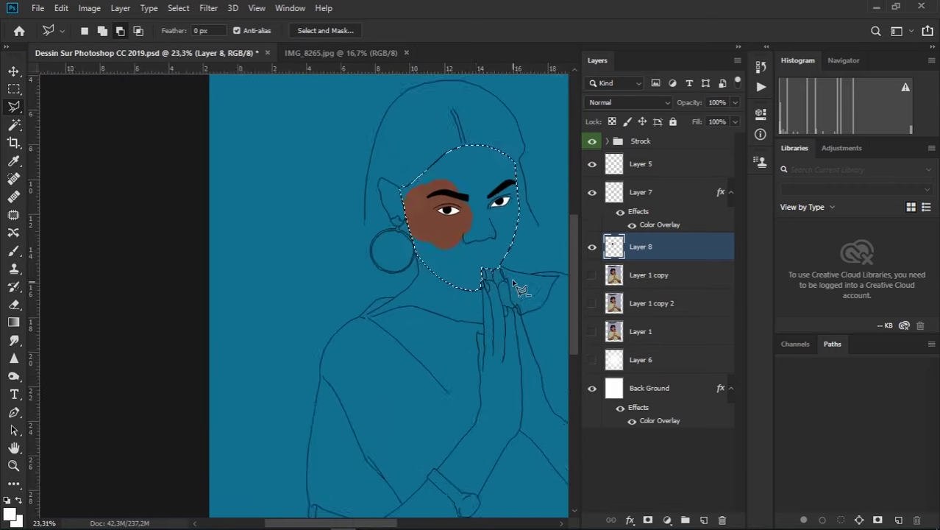
# Sample the cheek's brown, paint the selected face with an 841 px brush, then deselect
pyautogui.scroll(2, 508, 243)
pyautogui.press('b')
pyautogui.moveTo(409, 158); pyautogui.dragTo(434, 234)
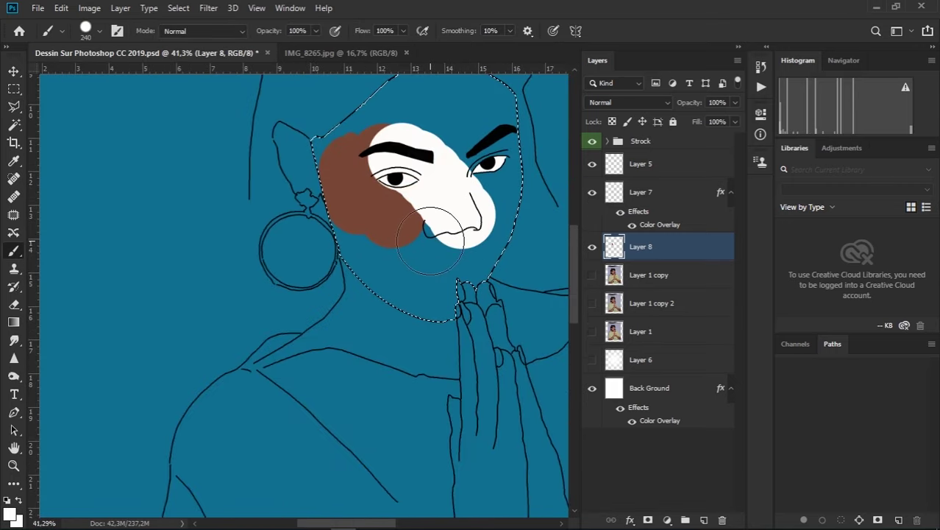
pyautogui.hotkey('ctrl', 'z')
pyautogui.keyDown('alt'); pyautogui.click(368, 195); pyautogui.keyUp('alt')
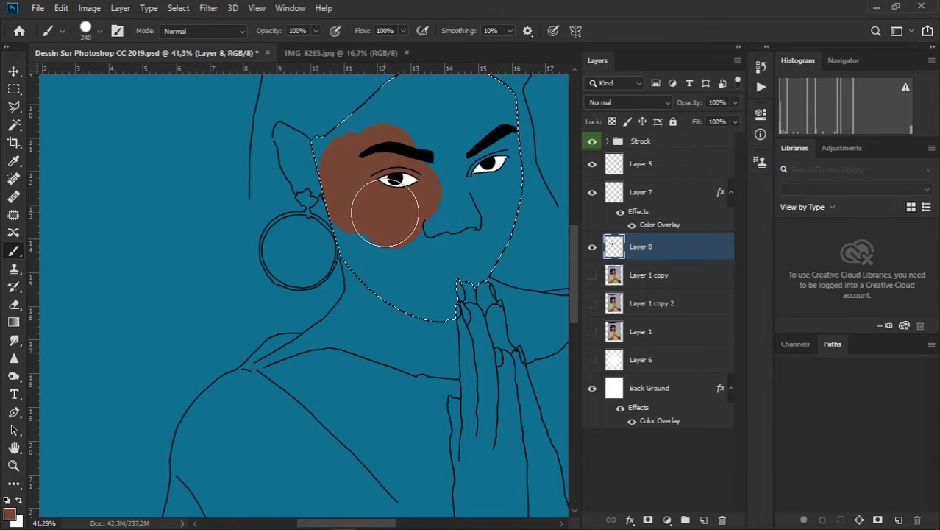
pyautogui.moveTo(398, 195)
pyautogui.mouseDown()
pyautogui.moveTo(471, 218)
pyautogui.moveTo(448, 216)
pyautogui.moveTo(394, 143)
pyautogui.moveTo(458, 120)
pyautogui.moveTo(435, 266)
pyautogui.mouseUp()
pyautogui.hotkey('ctrl', 'd')
pyautogui.scroll(-5, 368, 243)
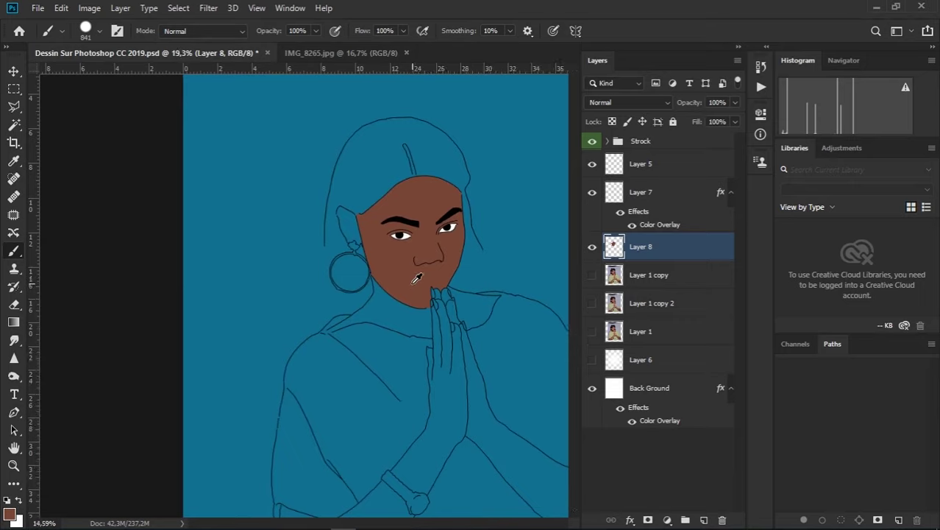
pyautogui.scroll(2, 294, 242)
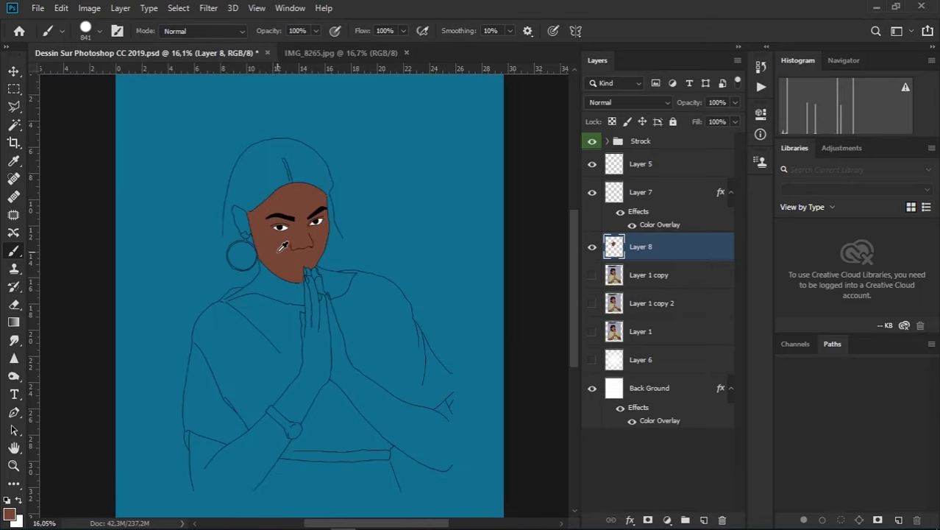
pyautogui.scroll(4, 263, 221)
pyautogui.scroll(2, 262, 227)
pyautogui.scroll(1, 262, 227)
pyautogui.scroll(2, 294, 258)
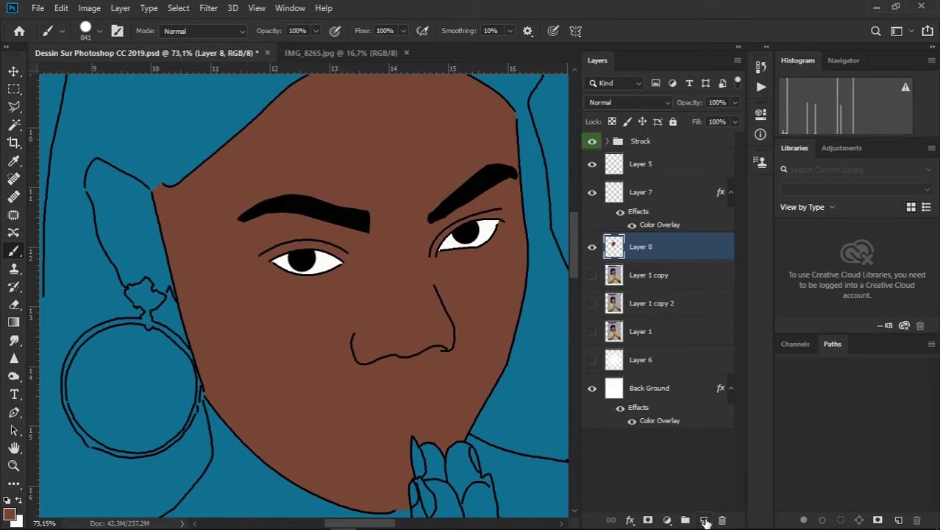
# Add Layer 9 and move the visible Layer 1 copy 2 to the top of the stack
pyautogui.click(704, 520)
pyautogui.click(600, 361)
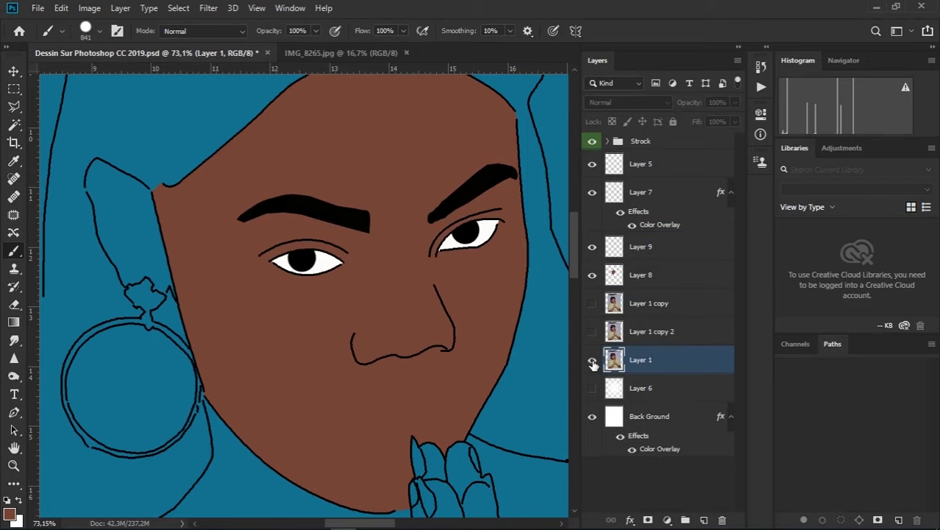
pyautogui.click(593, 359)
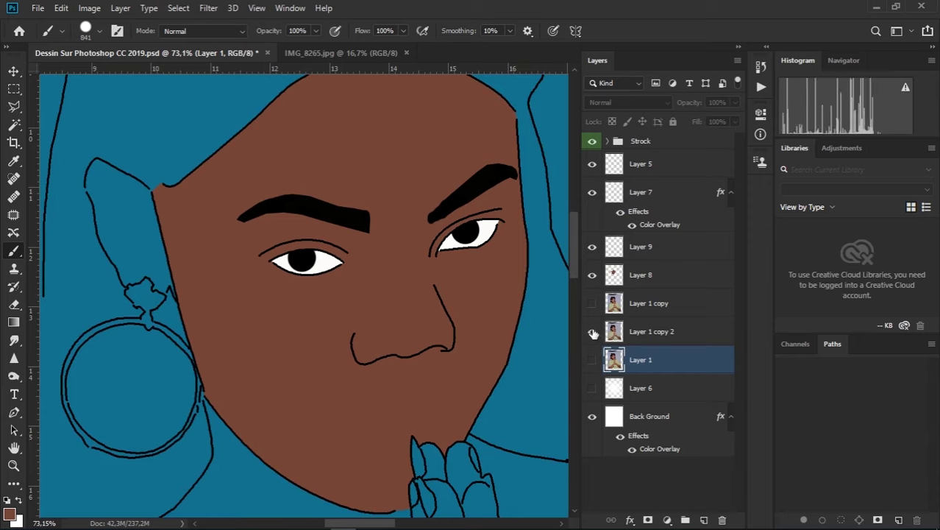
pyautogui.click(592, 331)
pyautogui.moveTo(672, 332)
pyautogui.mouseDown()
pyautogui.moveTo(671, 130)
pyautogui.moveTo(647, 143)
pyautogui.mouseUp()
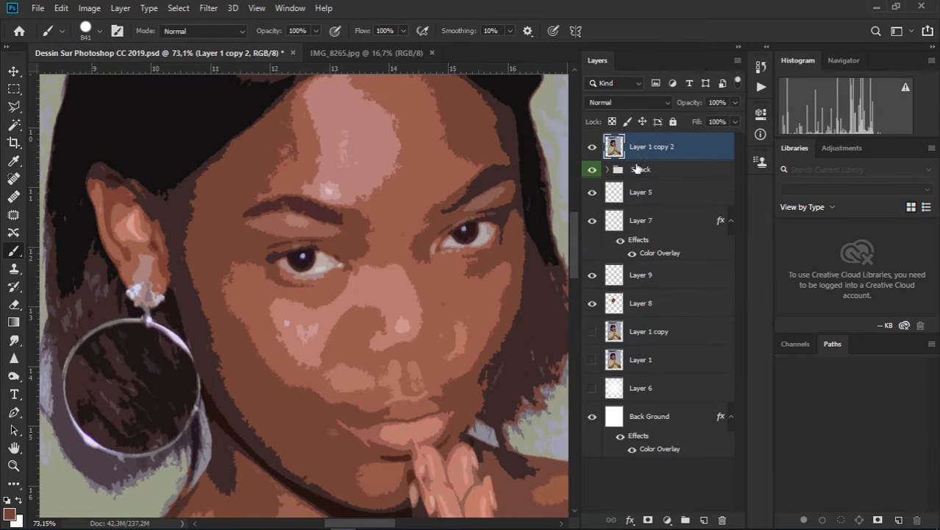
# Shrink the brush to about 185 px and hide Layer 1 copy 2
pyautogui.keyDown('alt'); pyautogui.rightClick(367, 294); pyautogui.keyUp('alt')
pyautogui.moveTo(366, 295)
pyautogui.mouseDown()
pyautogui.moveTo(301, 315)
pyautogui.moveTo(394, 239)
pyautogui.mouseUp()
pyautogui.click(593, 146)
pyautogui.scroll(-10, 259, 266)
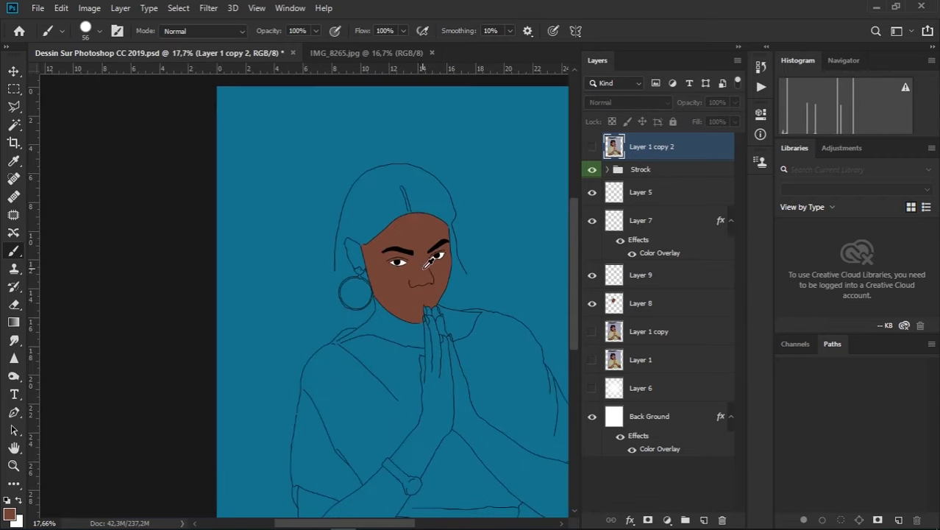
pyautogui.scroll(3, 259, 265)
pyautogui.scroll(3, 227, 157)
pyautogui.scroll(1, 241, 185)
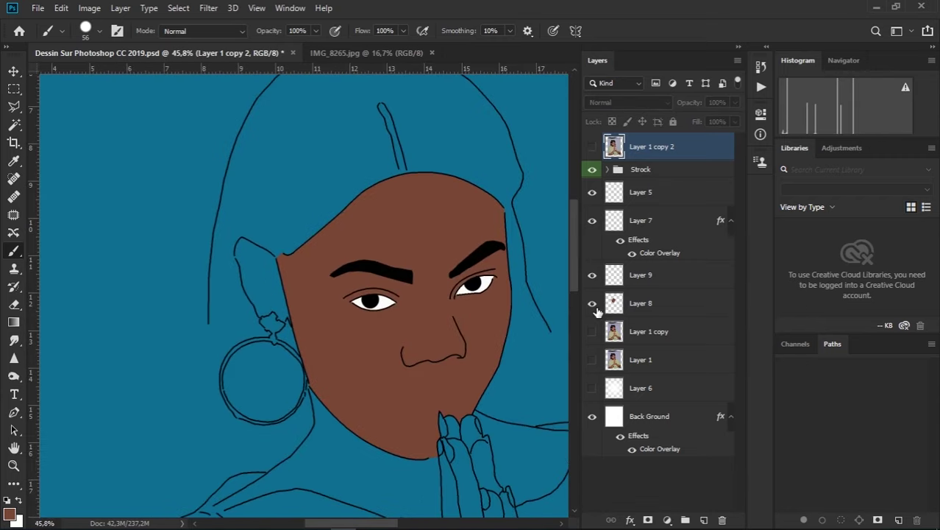
# Show the original photo Layer 1 copy and hide Layer 8's brown fill
pyautogui.click(593, 333)
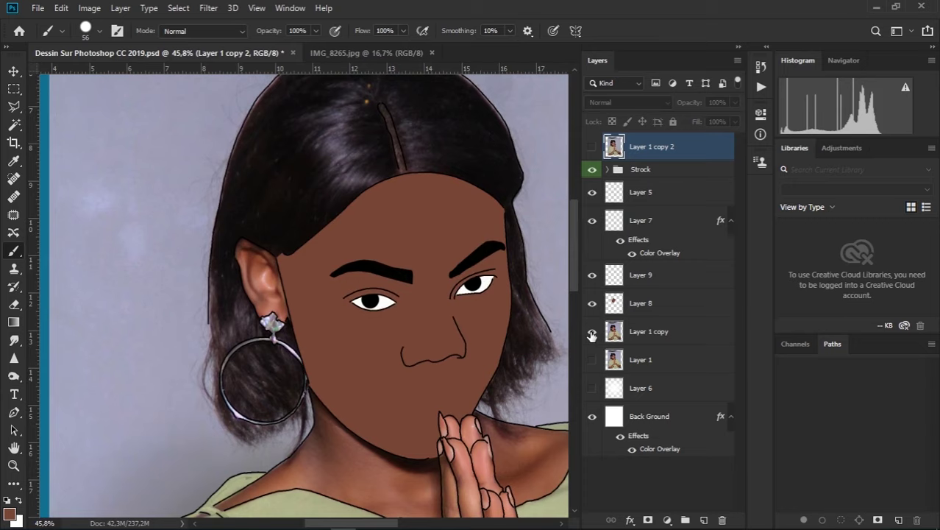
pyautogui.click(593, 304)
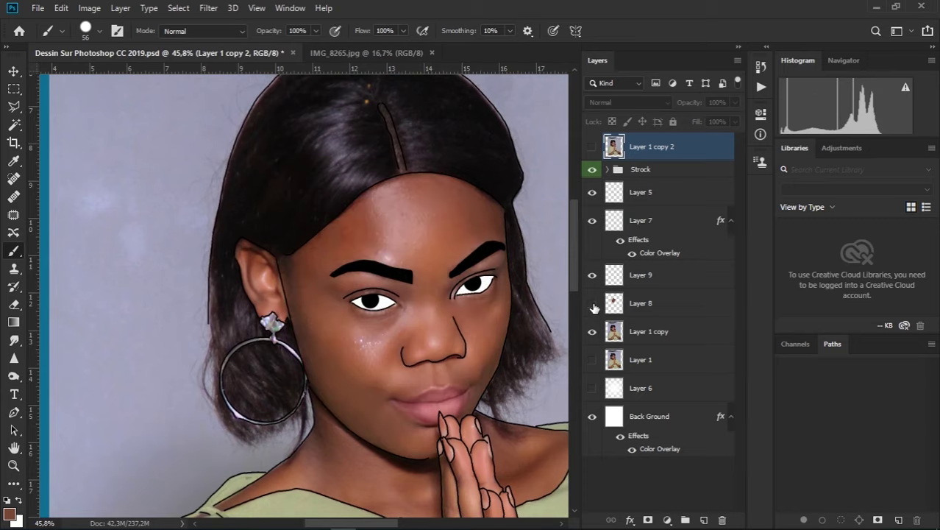
pyautogui.scroll(2, 403, 426)
pyautogui.scroll(1, 427, 416)
# Add a new Layer 10 above Layer 8 for painting the lips
pyautogui.click(642, 303)
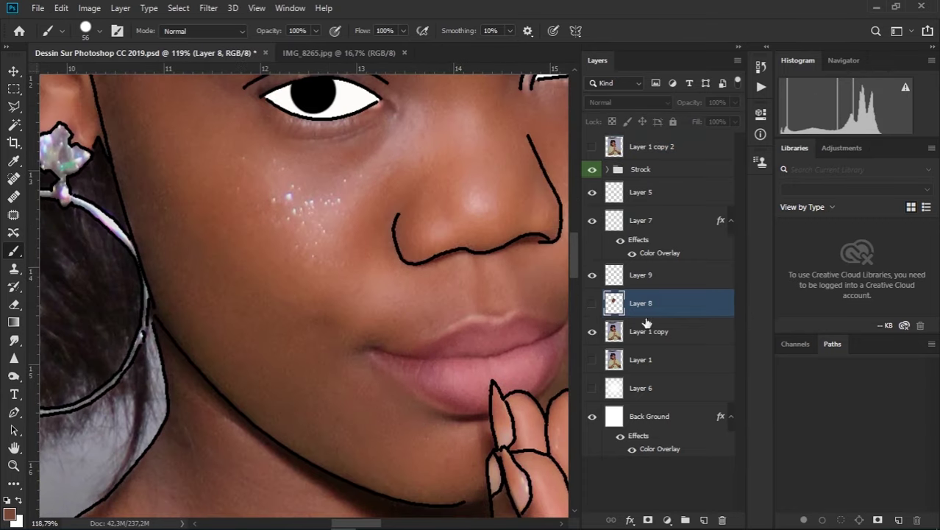
pyautogui.click(703, 521)
pyautogui.scroll(2, 426, 410)
pyautogui.scroll(1, 468, 378)
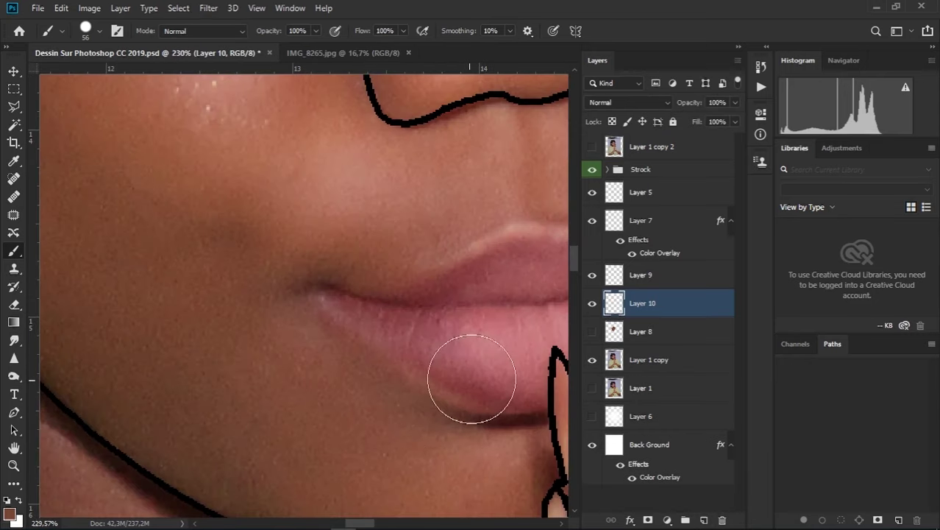
pyautogui.scroll(1, 337, 261)
pyautogui.scroll(1, 272, 218)
pyautogui.scroll(1, 283, 213)
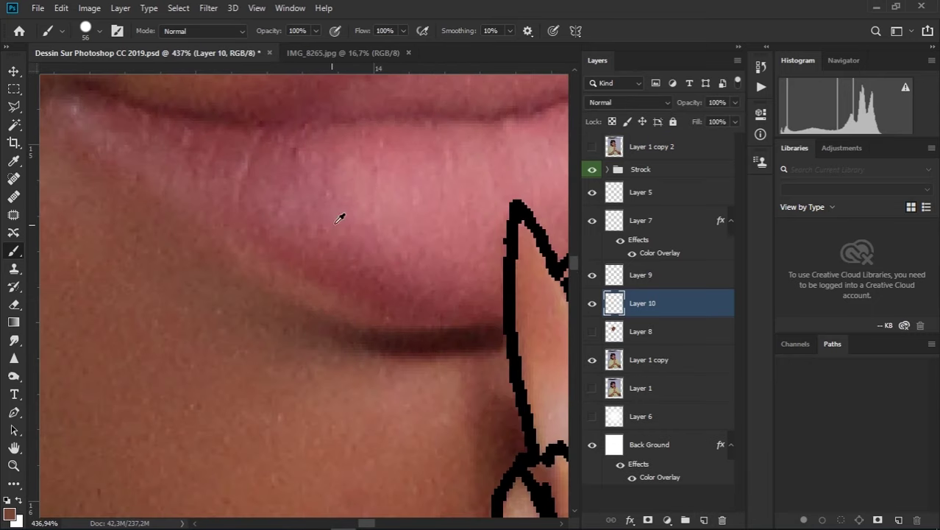
# Try 17 px hard strokes on the lower lip and crease, undoing both
pyautogui.moveTo(340, 218); pyautogui.dragTo(286, 228)
pyautogui.moveTo(322, 267); pyautogui.dragTo(357, 283)
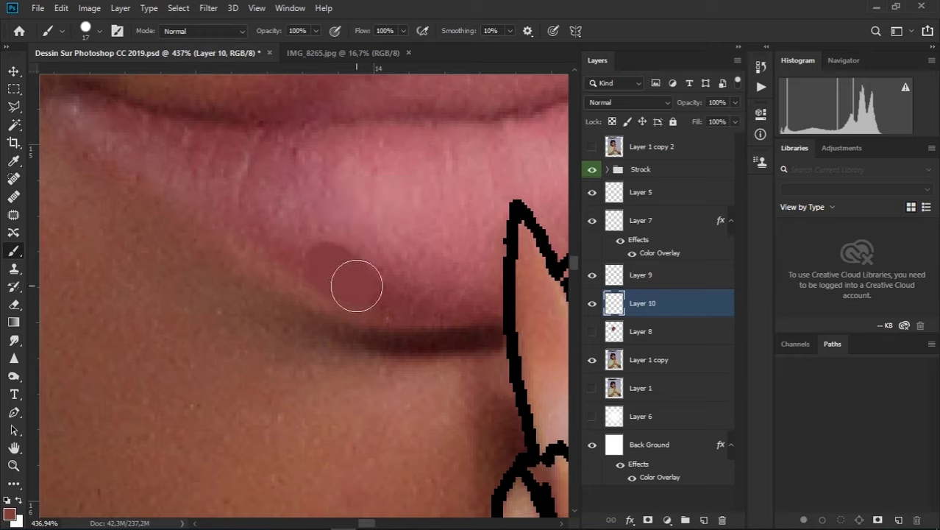
pyautogui.hotkey('ctrl', 'z')
pyautogui.scroll(3, 315, 270)
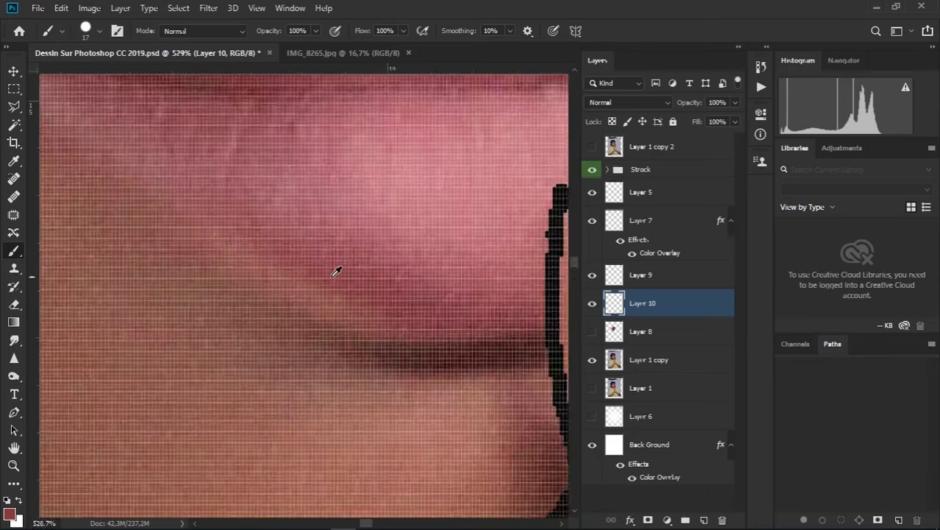
pyautogui.scroll(-2, 336, 270)
pyautogui.keyDown('alt'); pyautogui.rightClick(335, 272); pyautogui.keyUp('alt')
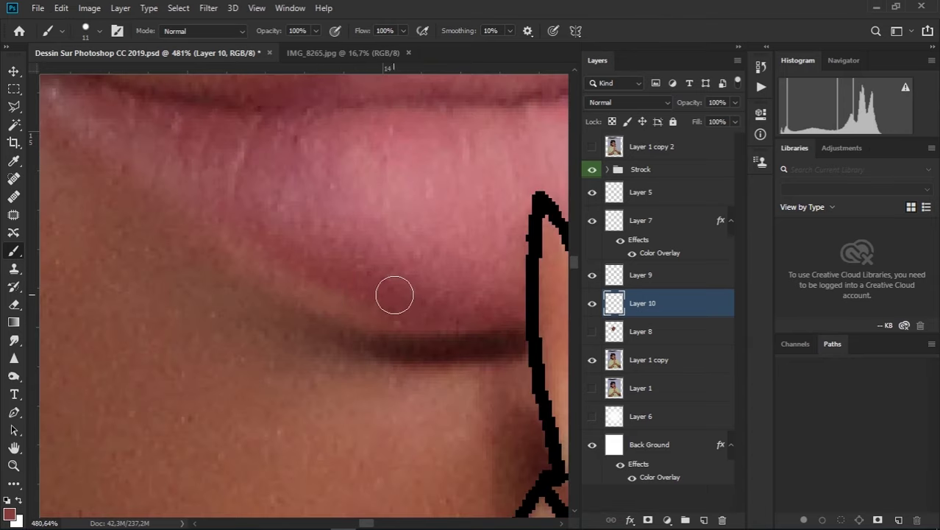
pyautogui.moveTo(408, 300); pyautogui.dragTo(237, 226)
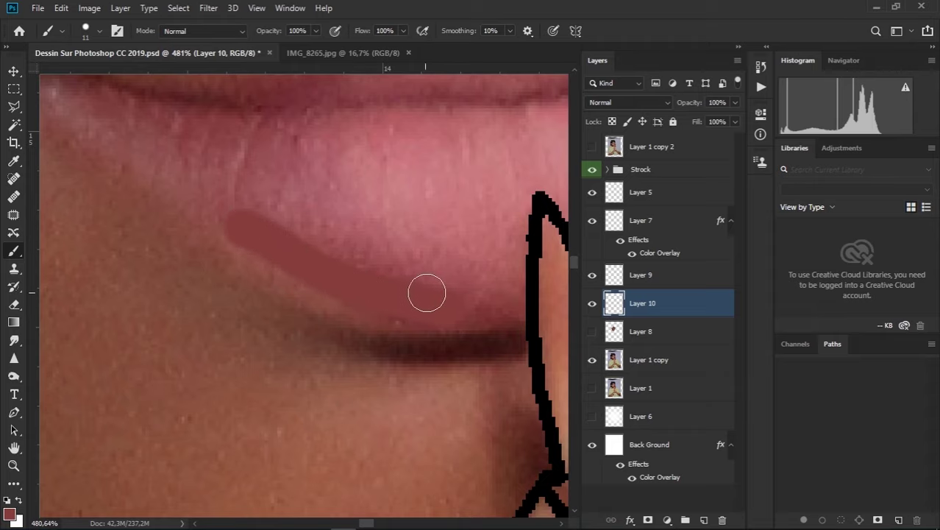
pyautogui.hotkey('ctrl', 'z')
# Pick the soft round brush preset and enlarge it slightly to 15 px
pyautogui.rightClick(440, 295)
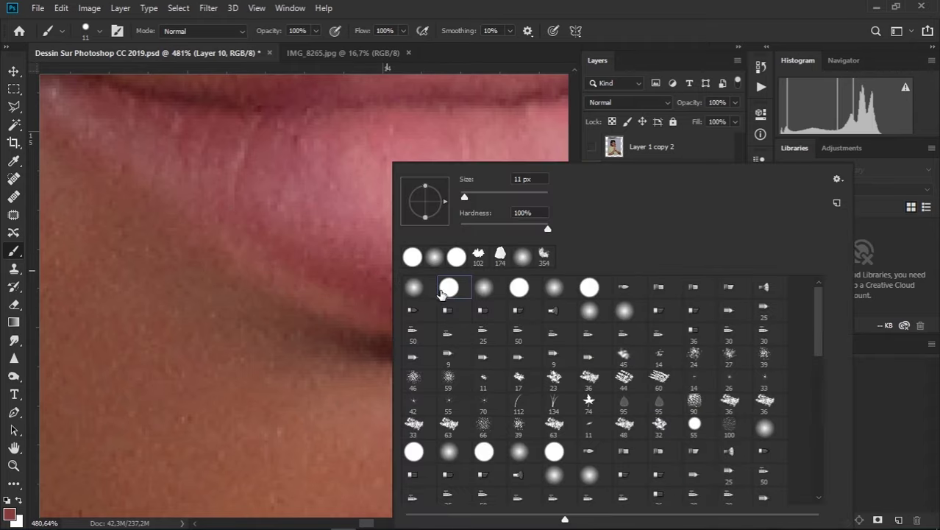
pyautogui.click(483, 288)
pyautogui.click(291, 245)
pyautogui.press(']')
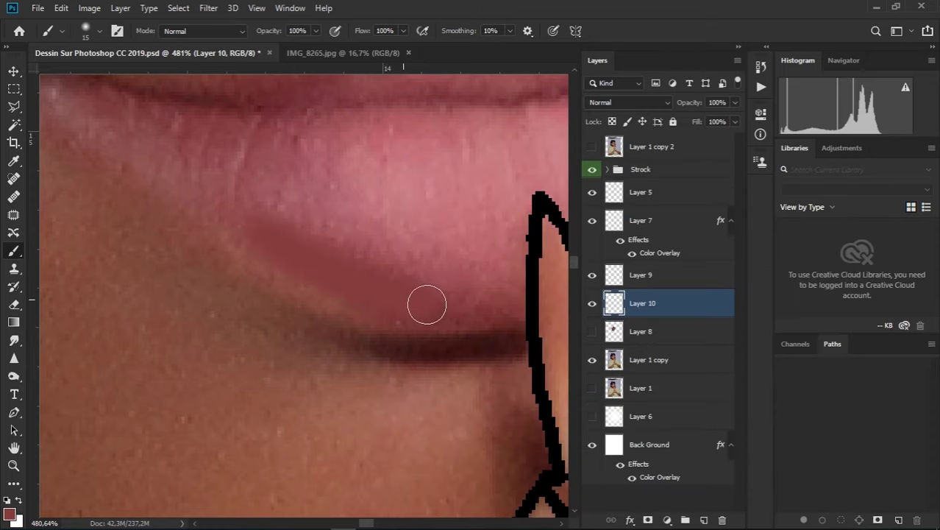
pyautogui.moveTo(382, 223); pyautogui.dragTo(487, 363)
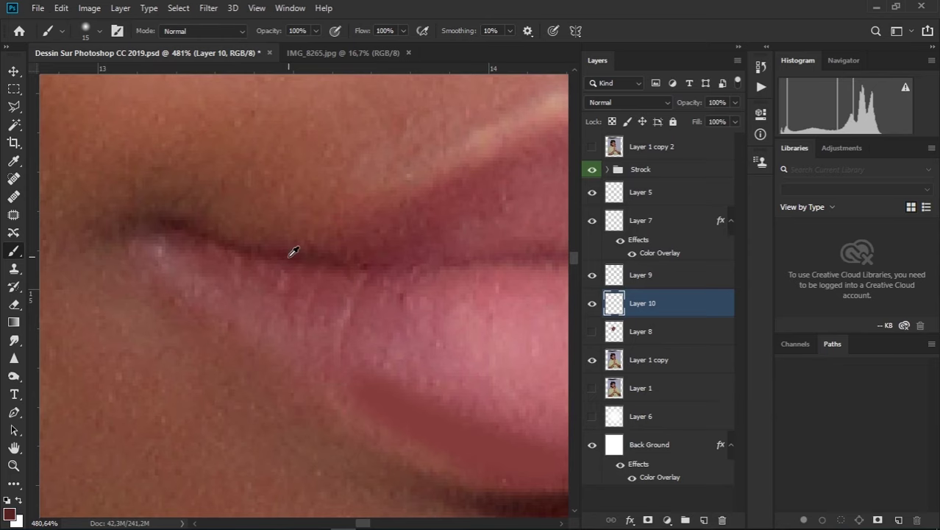
# Paint darker red shading along the line where the lips meet
pyautogui.scroll(2, 197, 231)
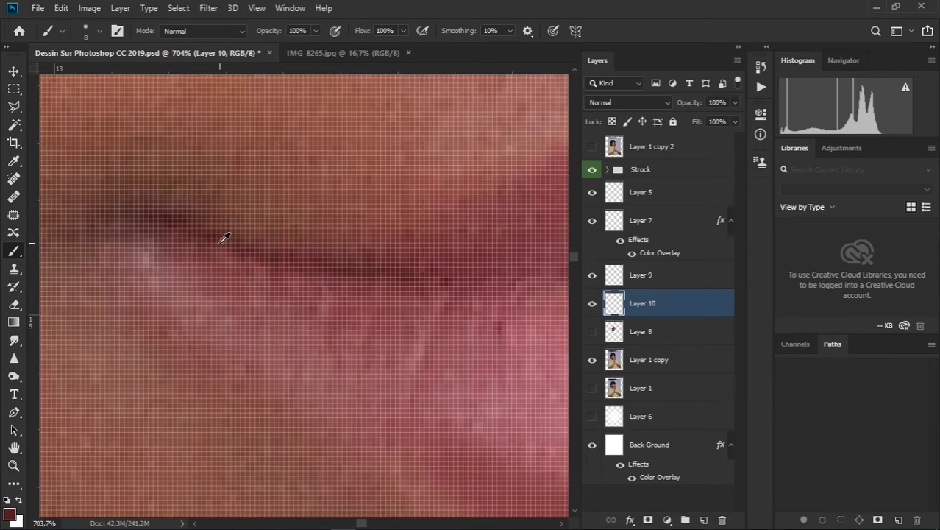
pyautogui.moveTo(165, 225)
pyautogui.mouseDown()
pyautogui.moveTo(176, 218)
pyautogui.moveTo(336, 264)
pyautogui.moveTo(441, 270)
pyautogui.moveTo(376, 281)
pyautogui.moveTo(334, 273)
pyautogui.mouseUp()
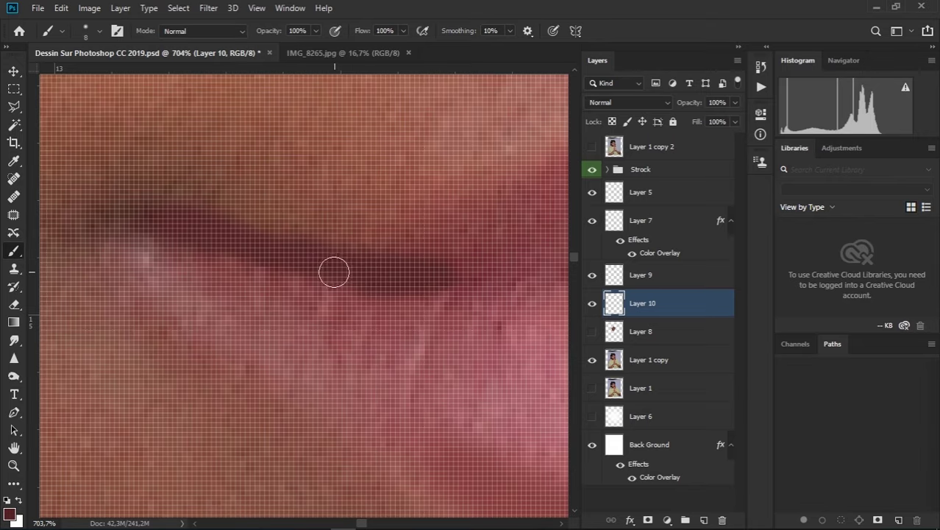
pyautogui.scroll(-2, 287, 279)
pyautogui.scroll(-2, 349, 296)
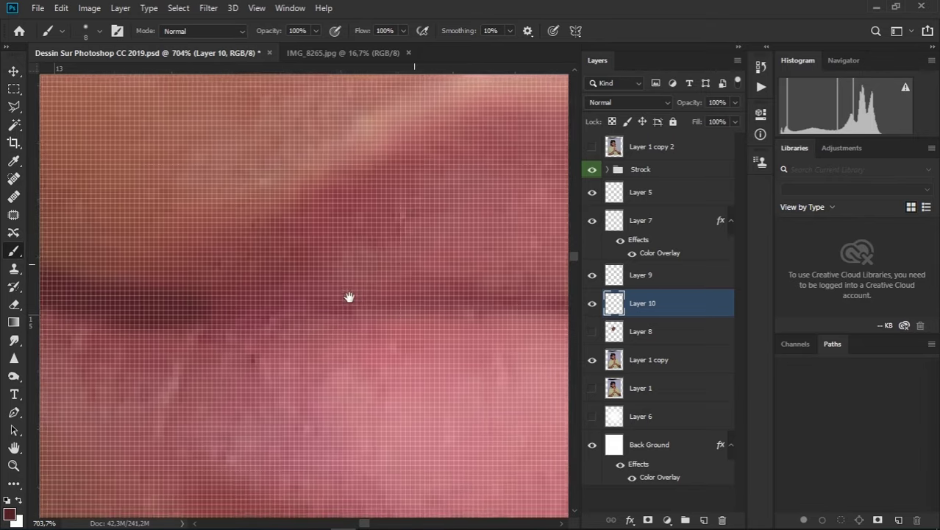
pyautogui.scroll(-2, 331, 325)
pyautogui.scroll(1, 287, 317)
pyautogui.scroll(2, 264, 311)
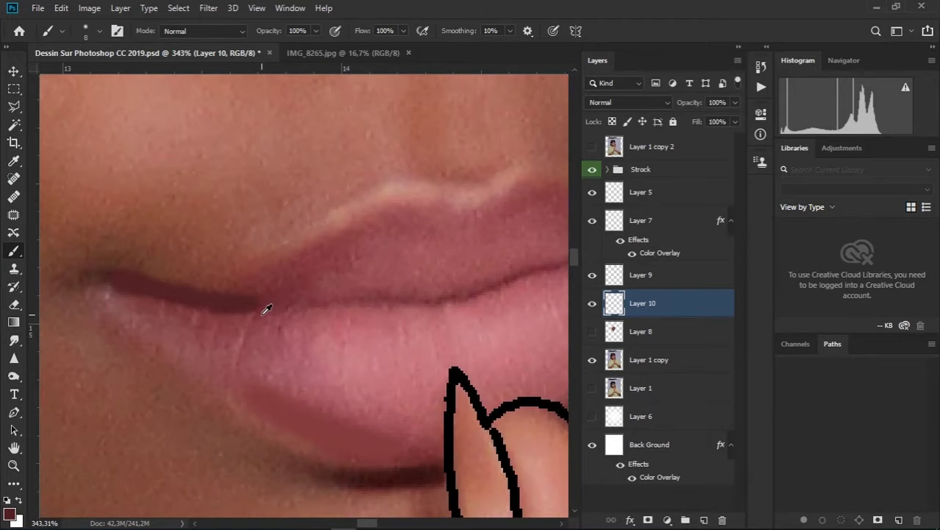
pyautogui.scroll(2, 293, 296)
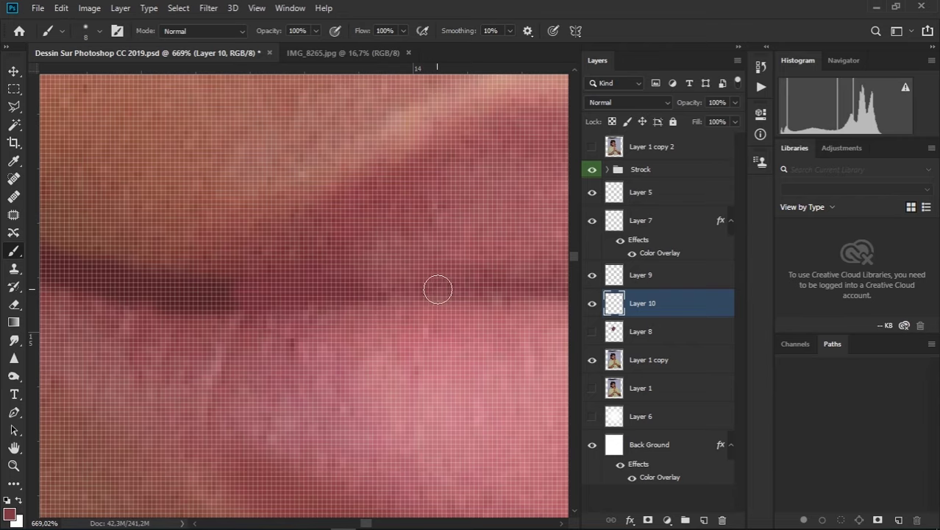
pyautogui.scroll(-2, 317, 277)
pyautogui.scroll(-1, 354, 278)
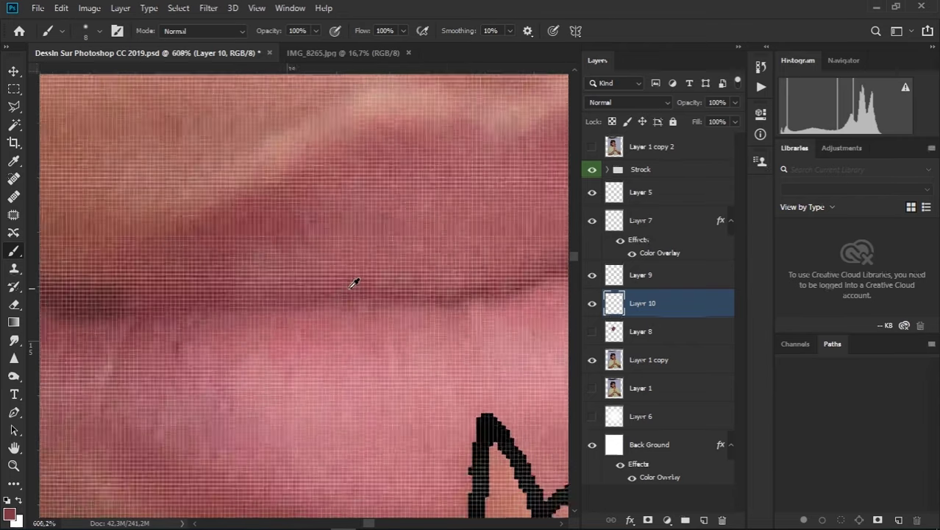
pyautogui.scroll(-2, 340, 288)
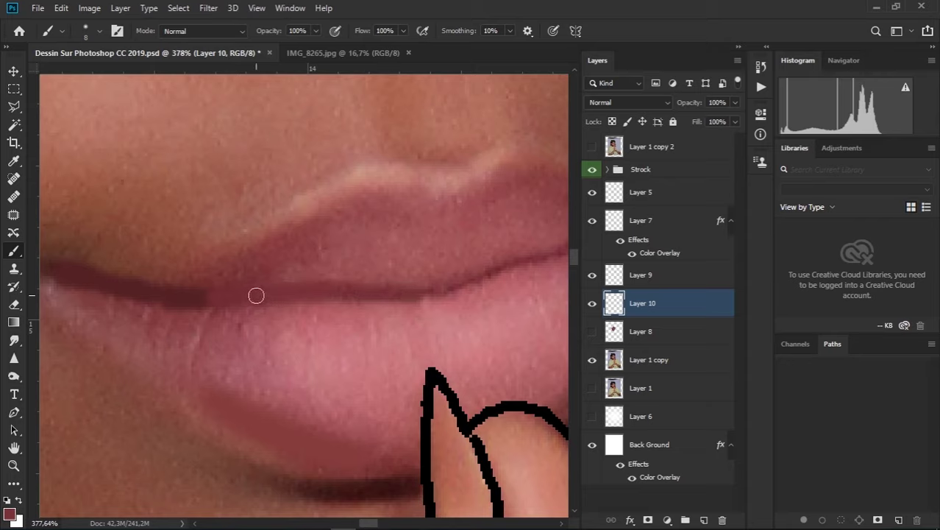
pyautogui.moveTo(461, 282); pyautogui.dragTo(360, 287)
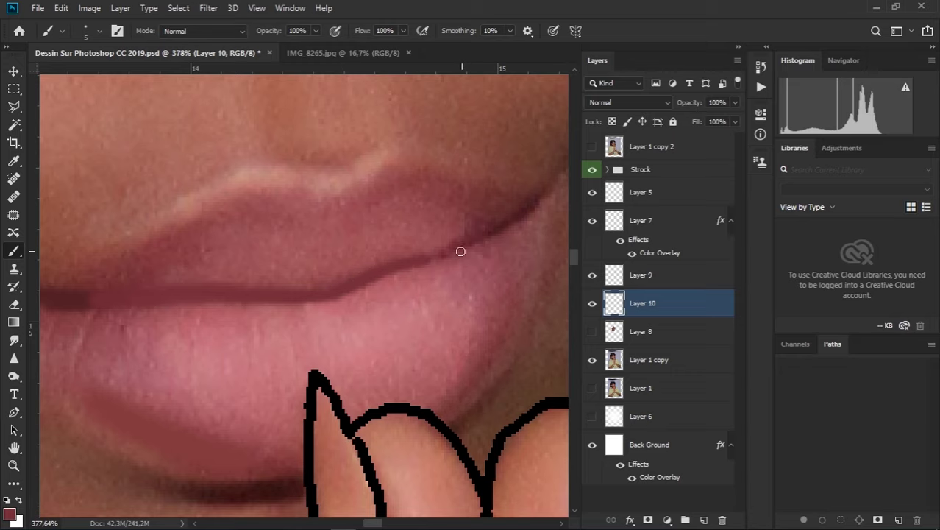
pyautogui.moveTo(468, 240); pyautogui.dragTo(406, 271)
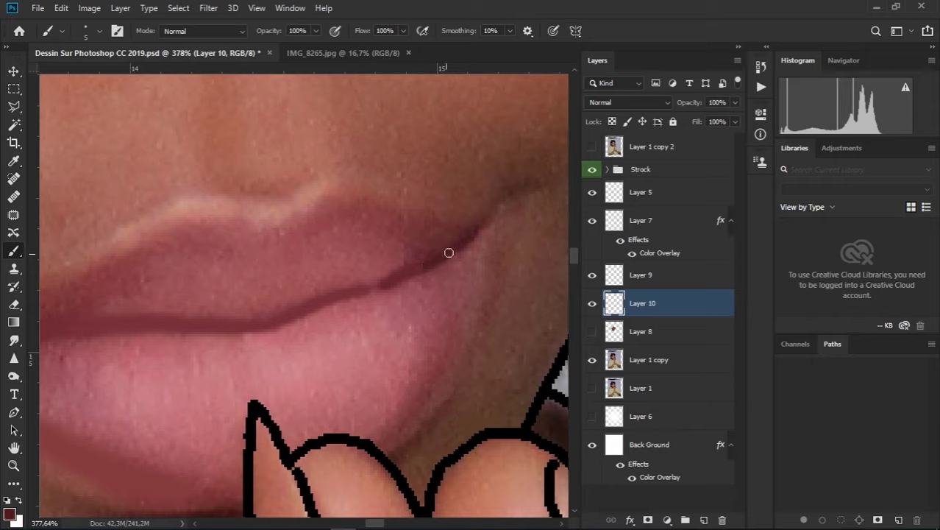
# Paint a pale peach highlight along the upper lip edge, extending it rightward
pyautogui.moveTo(346, 284); pyautogui.dragTo(520, 273)
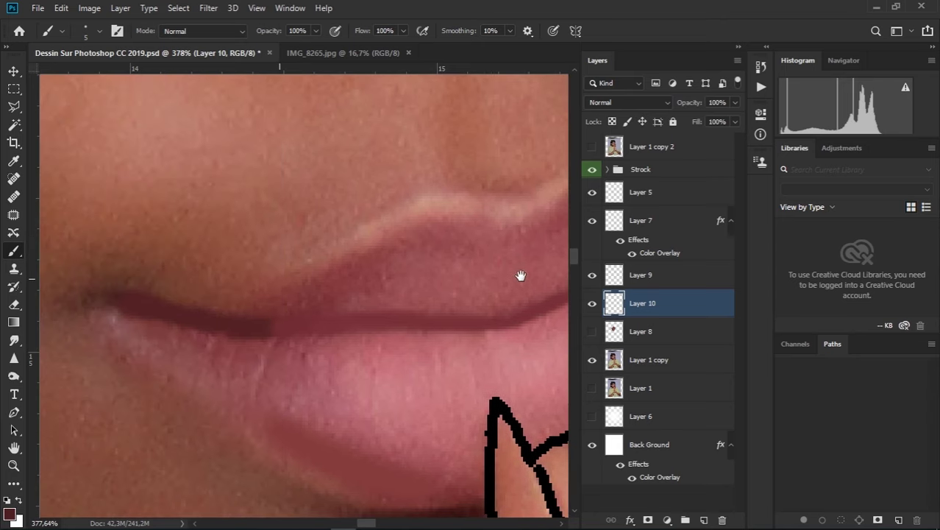
pyautogui.scroll(3, 324, 262)
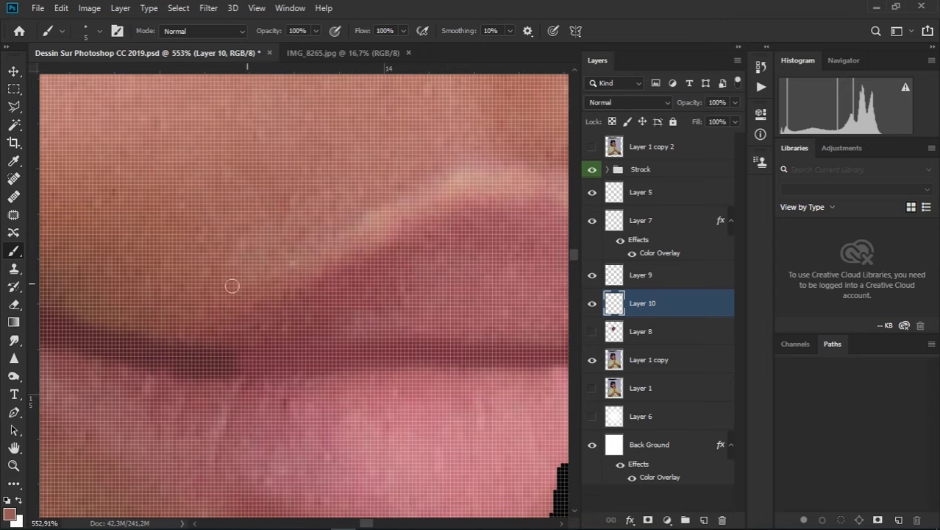
pyautogui.moveTo(208, 319); pyautogui.dragTo(272, 278)
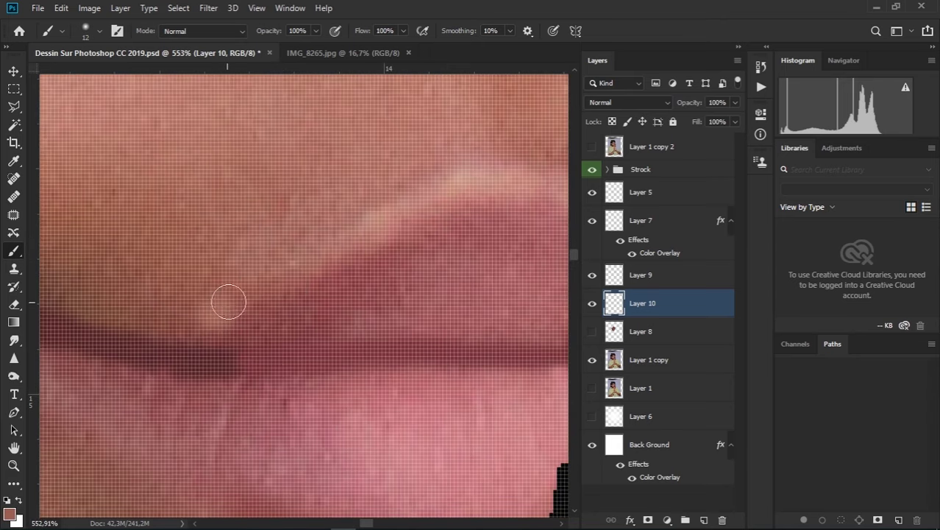
pyautogui.hotkey('ctrl', 'z')
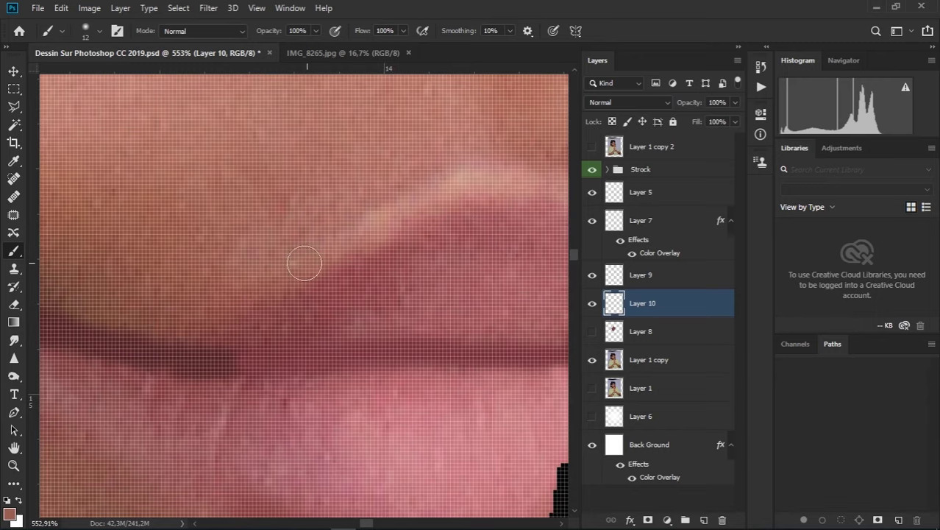
pyautogui.moveTo(229, 308)
pyautogui.mouseDown()
pyautogui.moveTo(377, 220)
pyautogui.moveTo(512, 184)
pyautogui.moveTo(353, 309)
pyautogui.mouseUp()
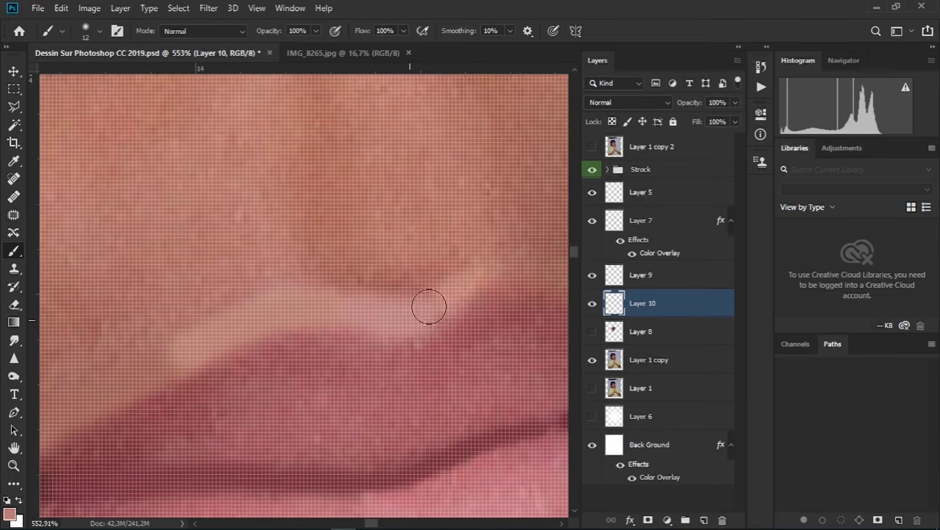
pyautogui.scroll(-3, 493, 309)
pyautogui.scroll(-2, 357, 305)
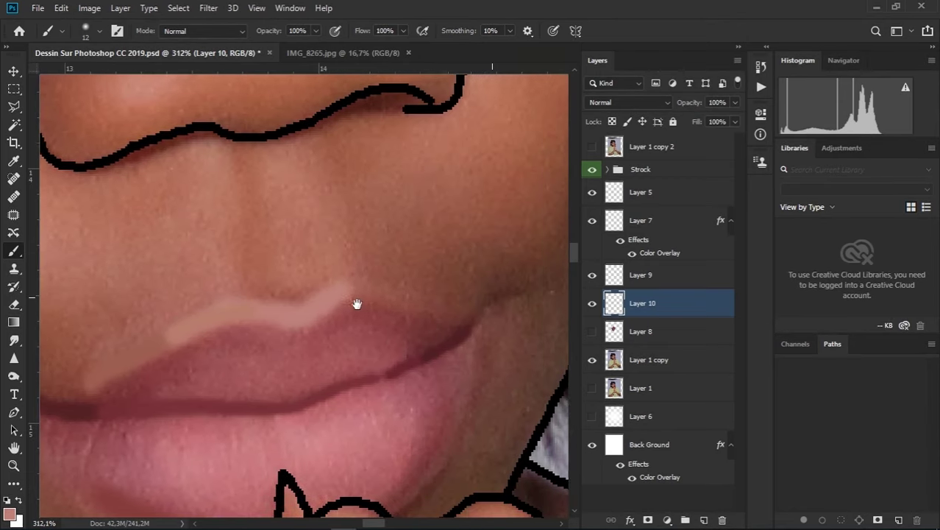
pyautogui.scroll(5, 274, 279)
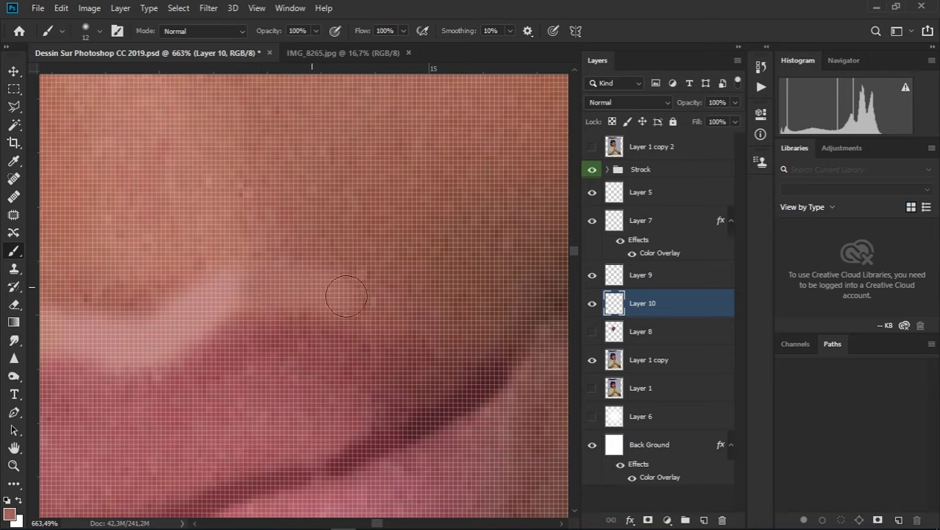
pyautogui.scroll(-2, 375, 302)
pyautogui.moveTo(377, 310); pyautogui.dragTo(442, 328)
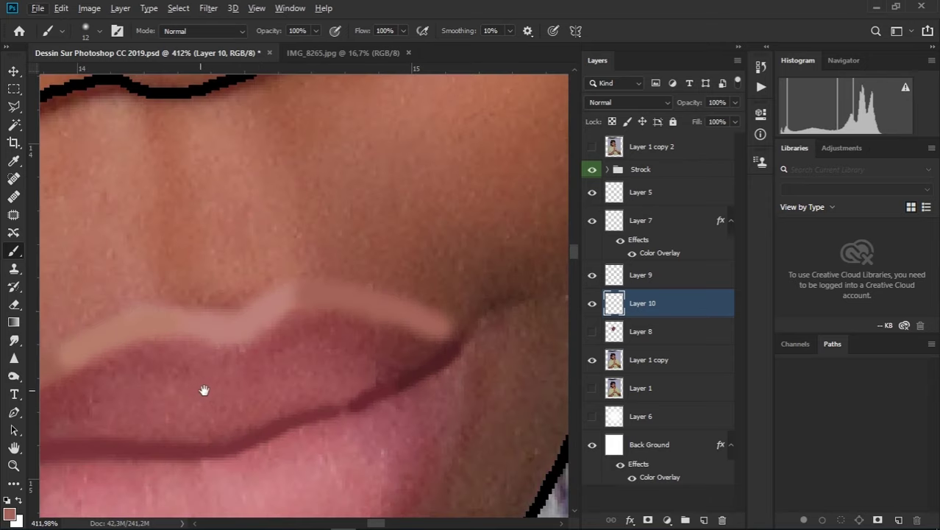
pyautogui.scroll(-1, 405, 269)
pyautogui.scroll(-1, 390, 281)
pyautogui.scroll(-2, 367, 336)
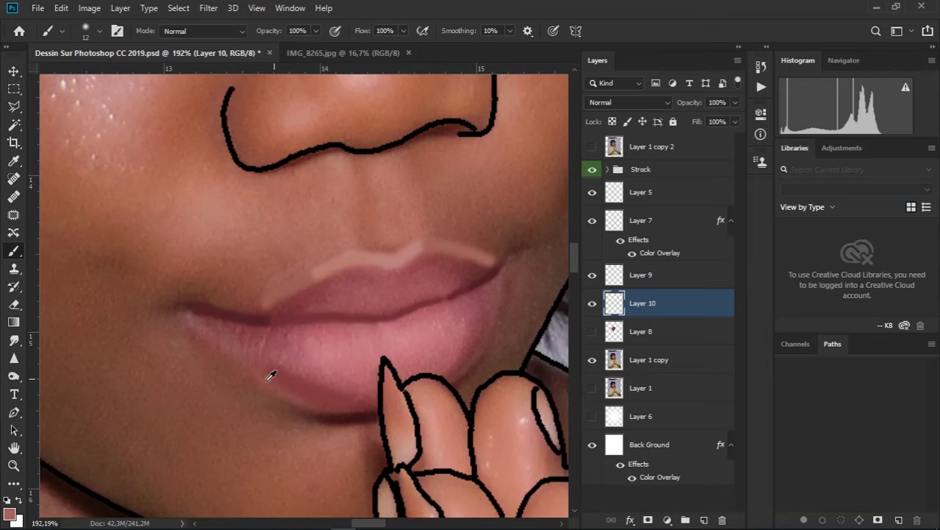
pyautogui.scroll(1, 270, 376)
# Hide the reference photo to check the lips, save with Ctrl+S, then show it again
pyautogui.click(593, 361)
pyautogui.scroll(-2, 412, 361)
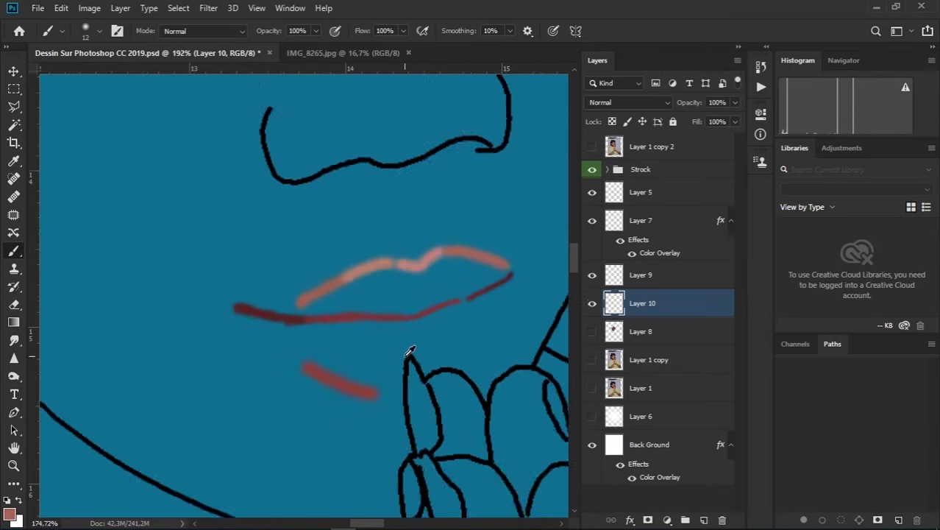
pyautogui.scroll(-1, 415, 375)
pyautogui.scroll(-2, 419, 386)
pyautogui.scroll(-1, 425, 396)
pyautogui.hotkey('ctrl', 's')
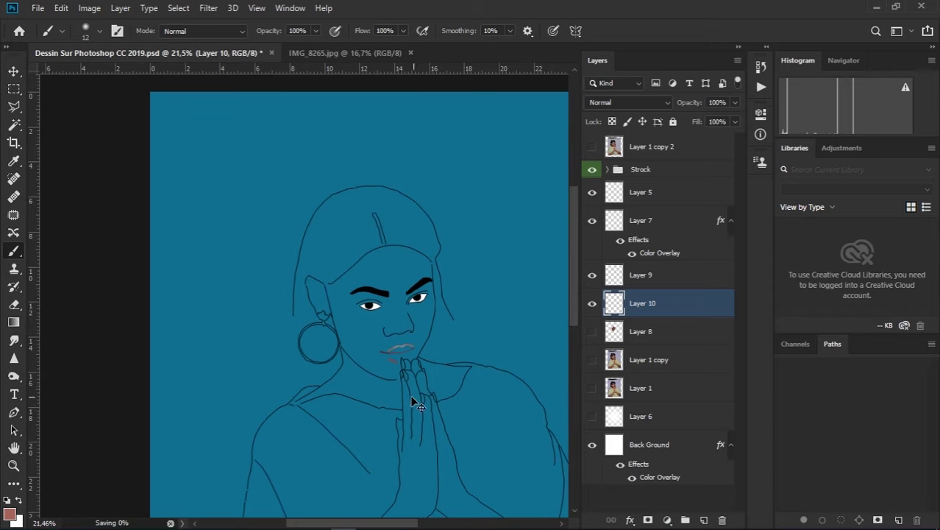
pyautogui.scroll(2, 378, 362)
pyautogui.scroll(3, 413, 372)
pyautogui.scroll(4, 433, 331)
pyautogui.scroll(1, 433, 331)
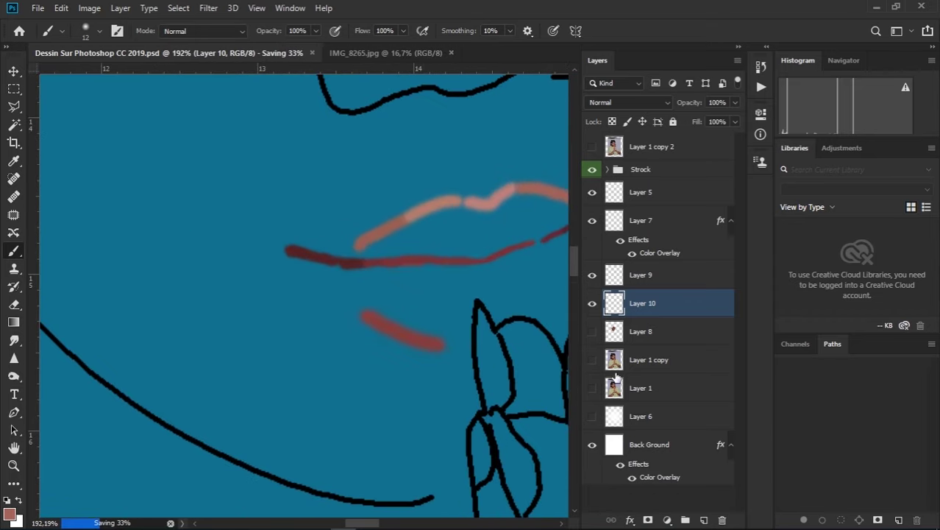
pyautogui.click(593, 360)
pyautogui.scroll(4, 328, 254)
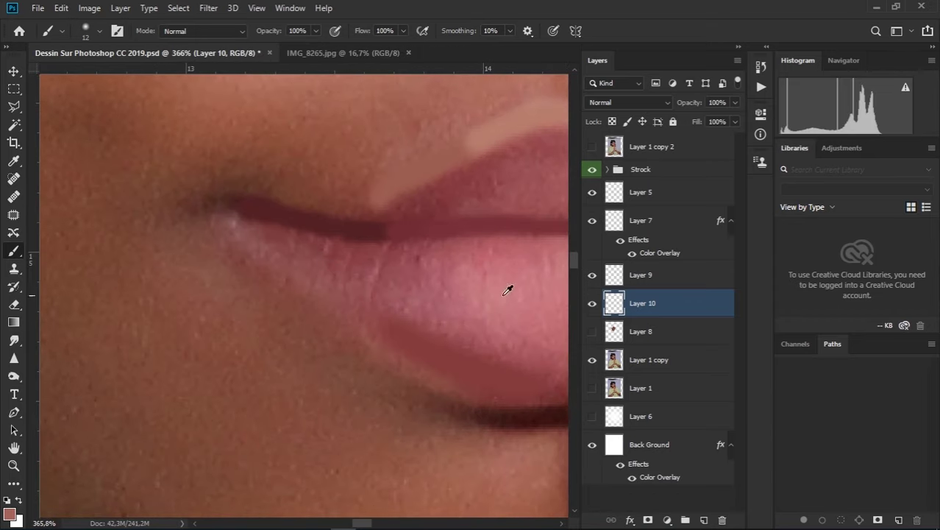
# Add a new layer above Layer 8 and paint pink across the lips
pyautogui.click(662, 335)
pyautogui.click(705, 520)
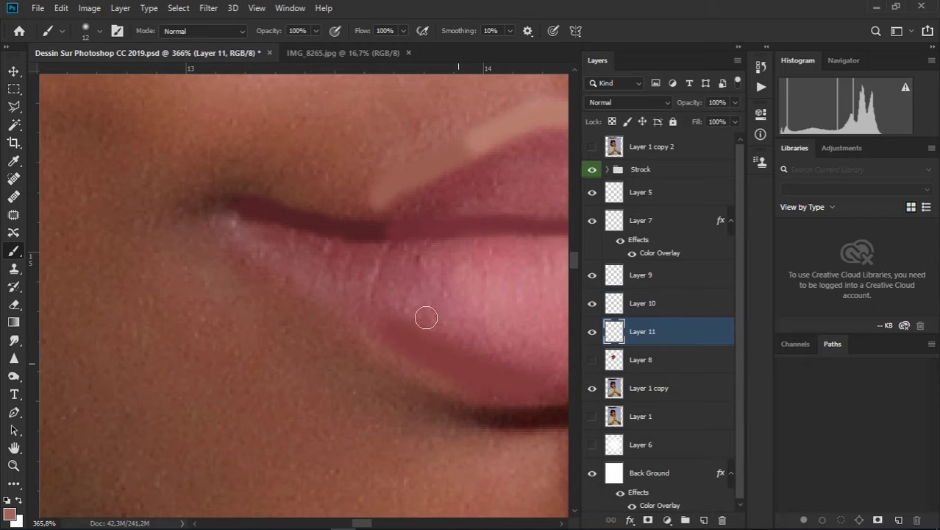
pyautogui.scroll(-2, 529, 293)
pyautogui.scroll(1, 519, 295)
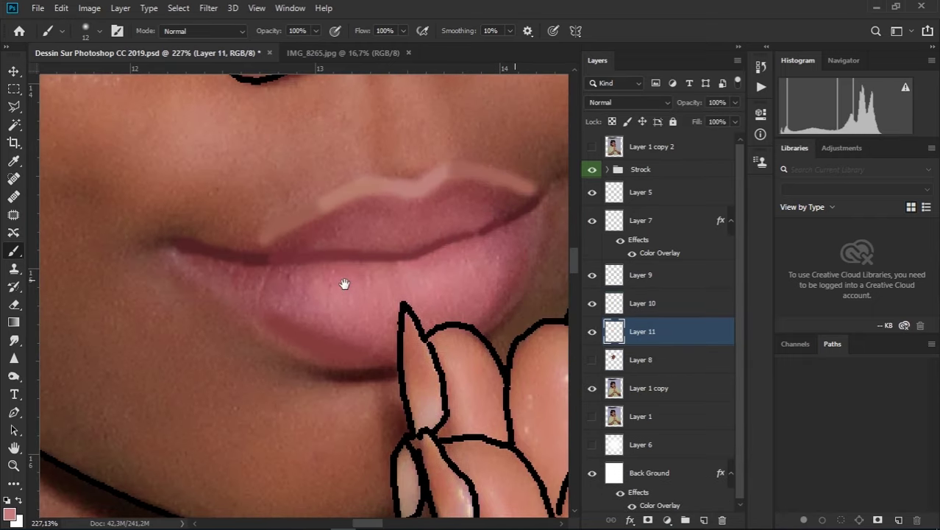
pyautogui.scroll(1, 375, 274)
pyautogui.moveTo(378, 282)
pyautogui.mouseDown()
pyautogui.moveTo(300, 241)
pyautogui.moveTo(283, 263)
pyautogui.moveTo(307, 300)
pyautogui.moveTo(361, 322)
pyautogui.moveTo(306, 329)
pyautogui.moveTo(420, 276)
pyautogui.moveTo(510, 273)
pyautogui.moveTo(526, 251)
pyautogui.moveTo(431, 210)
pyautogui.moveTo(357, 206)
pyautogui.moveTo(463, 207)
pyautogui.moveTo(480, 185)
pyautogui.moveTo(525, 204)
pyautogui.mouseUp()
# Paint pink into the left lip corner and the lower lip's dark band, then hide the reference photo
pyautogui.moveTo(471, 242); pyautogui.dragTo(298, 281)
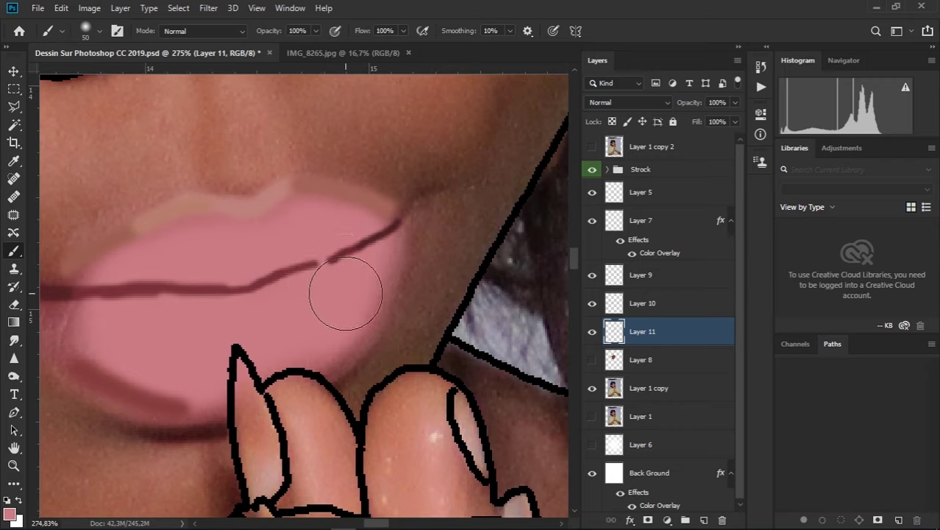
pyautogui.moveTo(346, 274); pyautogui.dragTo(321, 282)
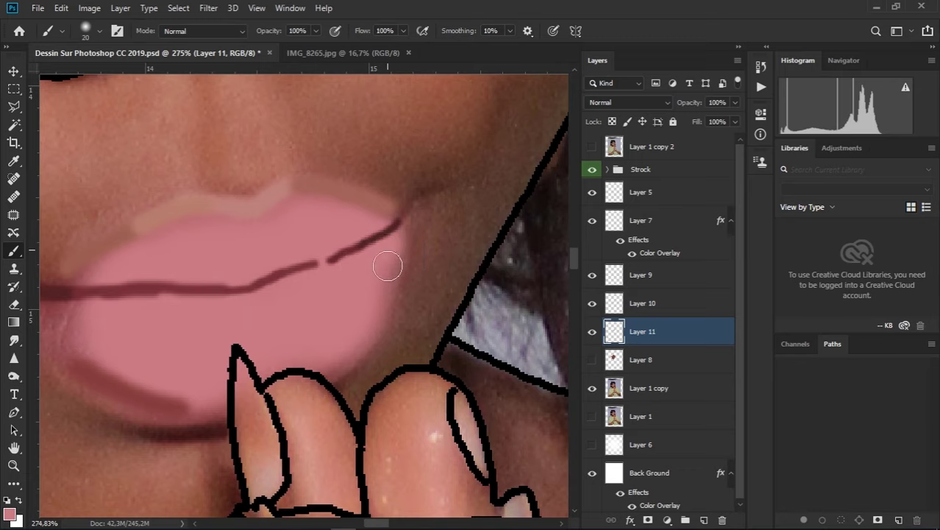
pyautogui.moveTo(254, 363); pyautogui.dragTo(397, 306)
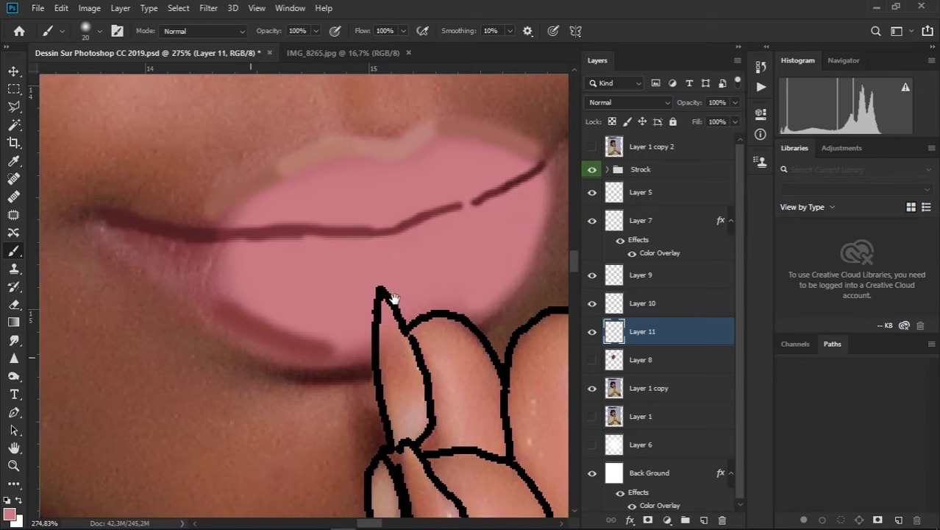
pyautogui.moveTo(133, 253)
pyautogui.mouseDown()
pyautogui.moveTo(229, 226)
pyautogui.moveTo(138, 242)
pyautogui.moveTo(153, 242)
pyautogui.mouseUp()
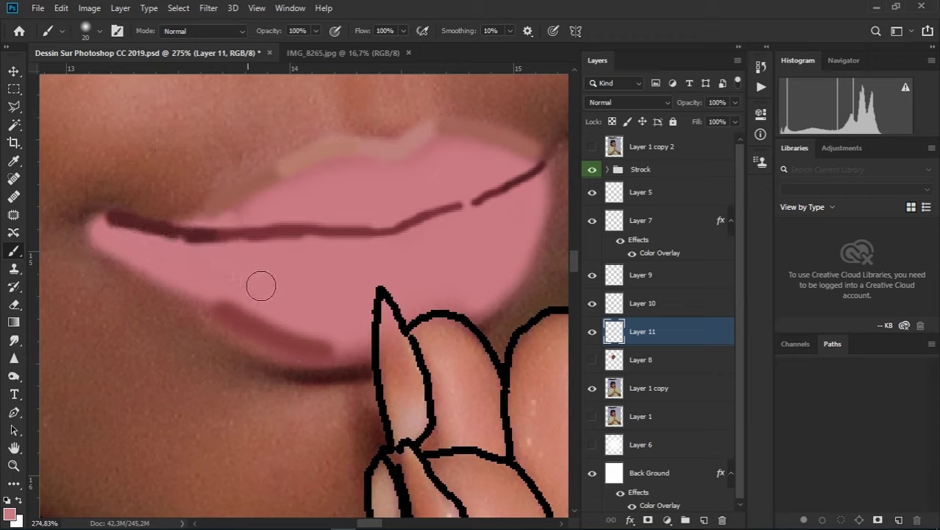
pyautogui.moveTo(347, 336)
pyautogui.mouseDown()
pyautogui.moveTo(340, 346)
pyautogui.moveTo(310, 344)
pyautogui.moveTo(209, 313)
pyautogui.moveTo(179, 279)
pyautogui.moveTo(92, 236)
pyautogui.mouseUp()
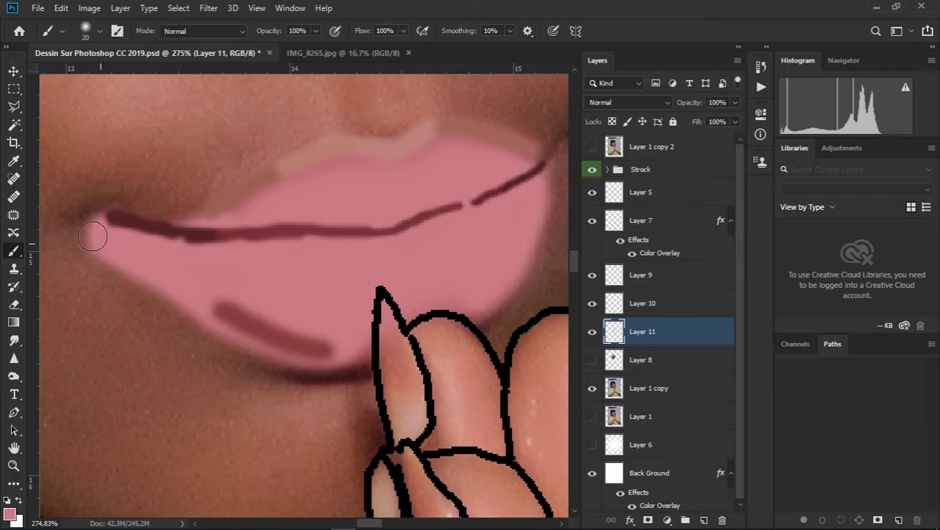
pyautogui.click(592, 388)
# Save the drawing with Ctrl+S
pyautogui.scroll(-2, 420, 335)
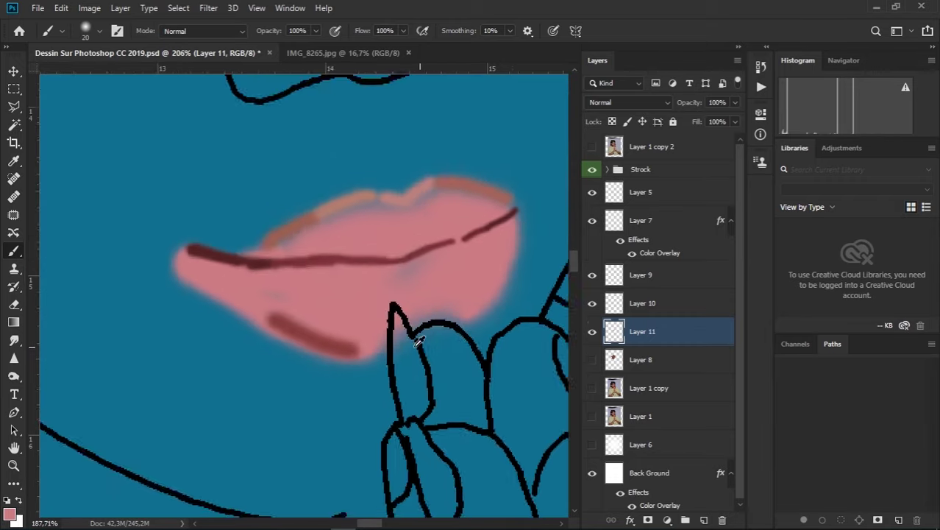
pyautogui.scroll(-3, 377, 262)
pyautogui.scroll(-3, 426, 350)
pyautogui.scroll(-2, 424, 350)
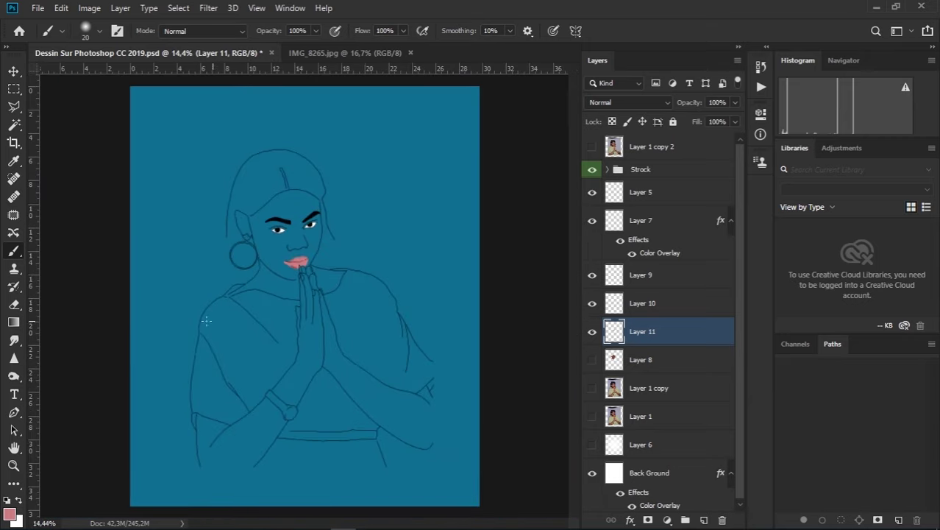
pyautogui.hotkey('ctrl', 's')
# Show the reference photo again and hide Layer 11's pink lip painting
pyautogui.scroll(3, 291, 295)
pyautogui.scroll(3, 293, 280)
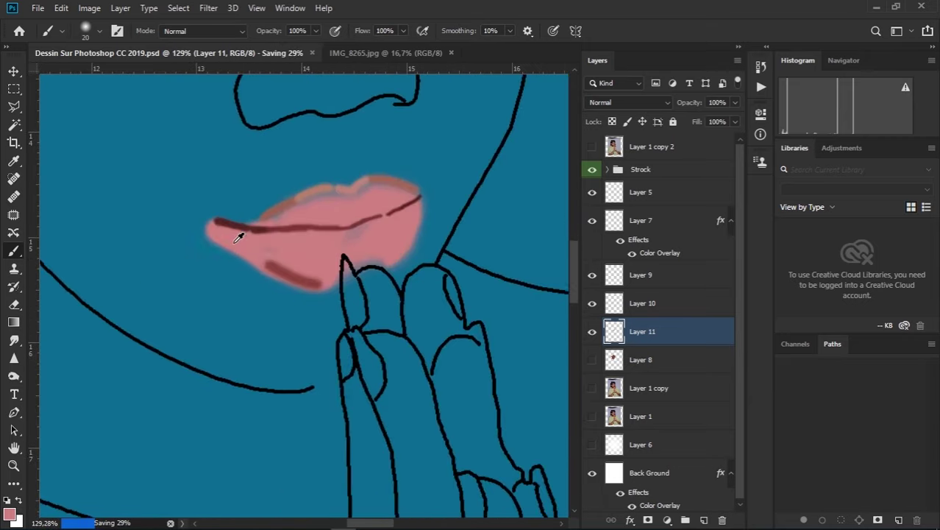
pyautogui.scroll(3, 293, 265)
pyautogui.scroll(1, 293, 265)
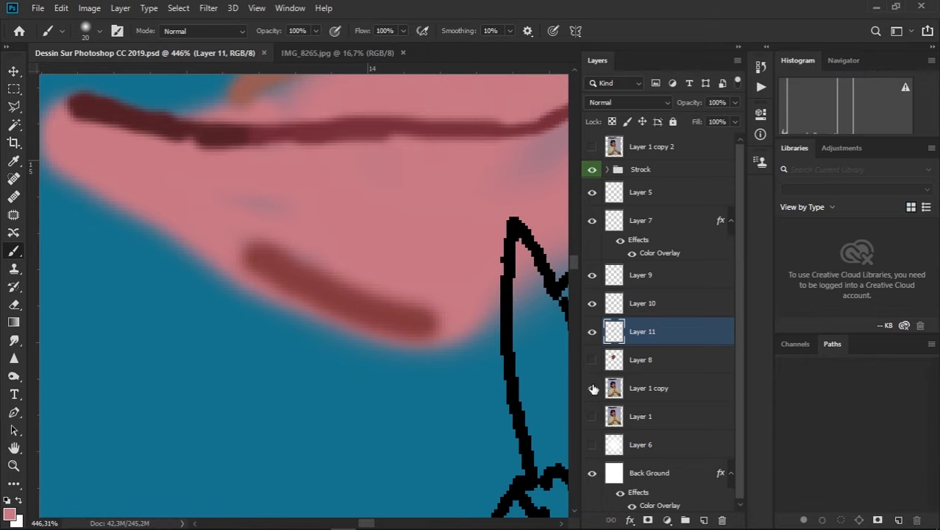
pyautogui.click(592, 388)
pyautogui.click(593, 332)
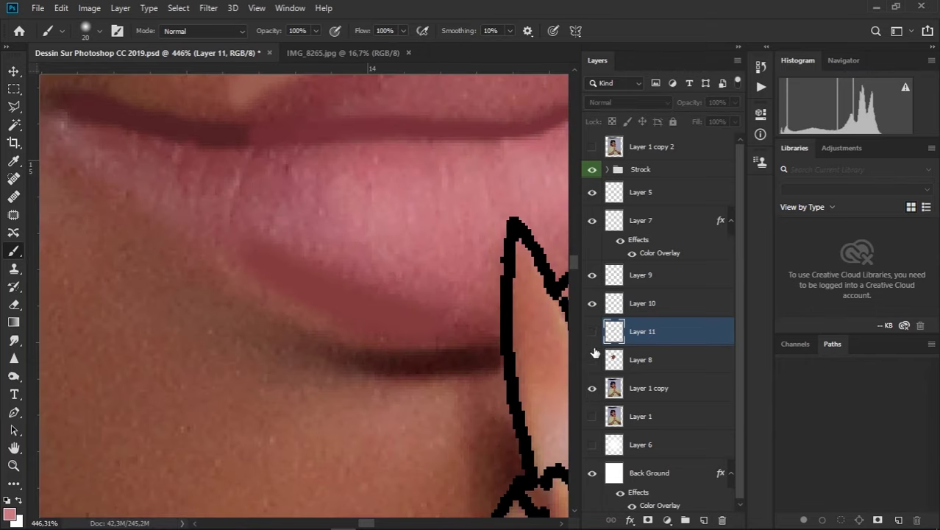
# Add Layer 12 above Layer 11 and shrink the brush to 10 pixels
pyautogui.click(671, 368)
pyautogui.click(662, 332)
pyautogui.click(704, 520)
pyautogui.scroll(3, 443, 368)
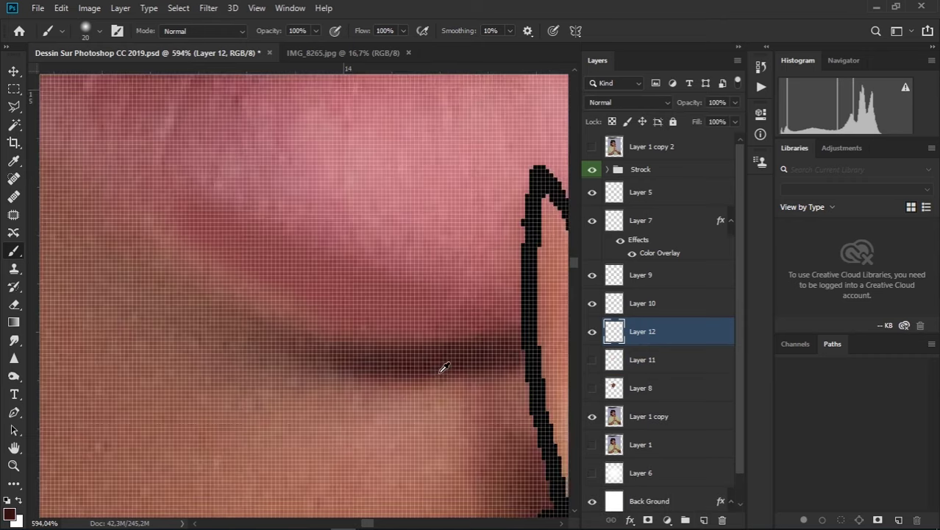
pyautogui.scroll(2, 464, 350)
pyautogui.moveTo(510, 351)
pyautogui.mouseDown()
pyautogui.moveTo(523, 343)
pyautogui.moveTo(319, 349)
pyautogui.moveTo(431, 356)
pyautogui.mouseUp()
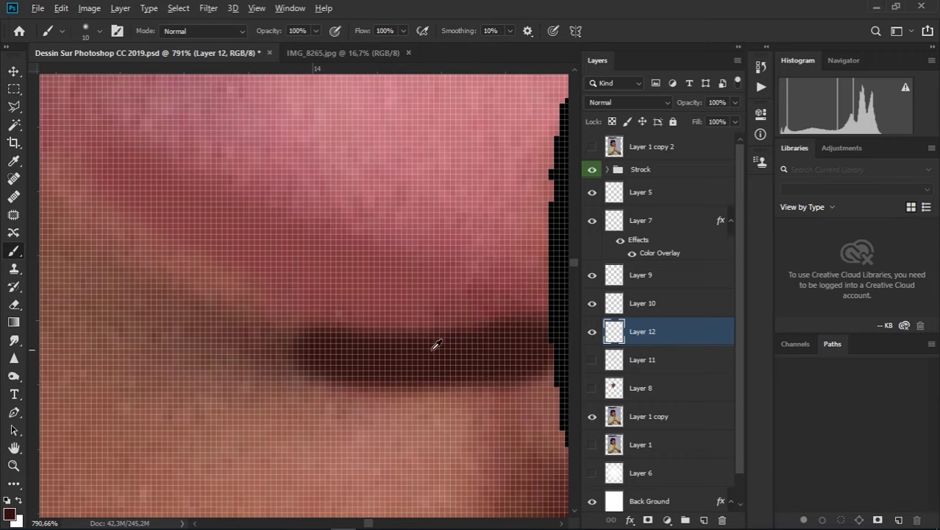
pyautogui.scroll(-5, 332, 328)
pyautogui.scroll(-3, 236, 311)
pyautogui.scroll(3, 462, 266)
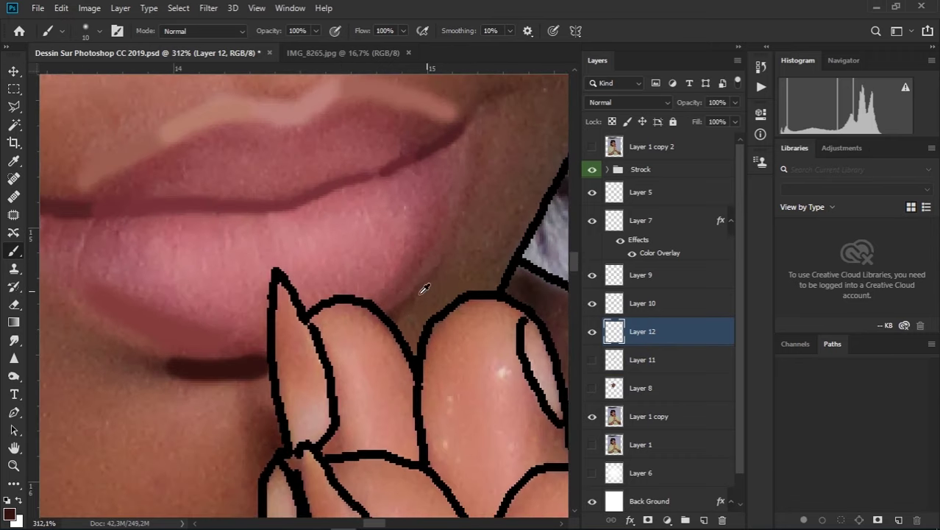
pyautogui.scroll(3, 422, 288)
pyautogui.scroll(2, 390, 299)
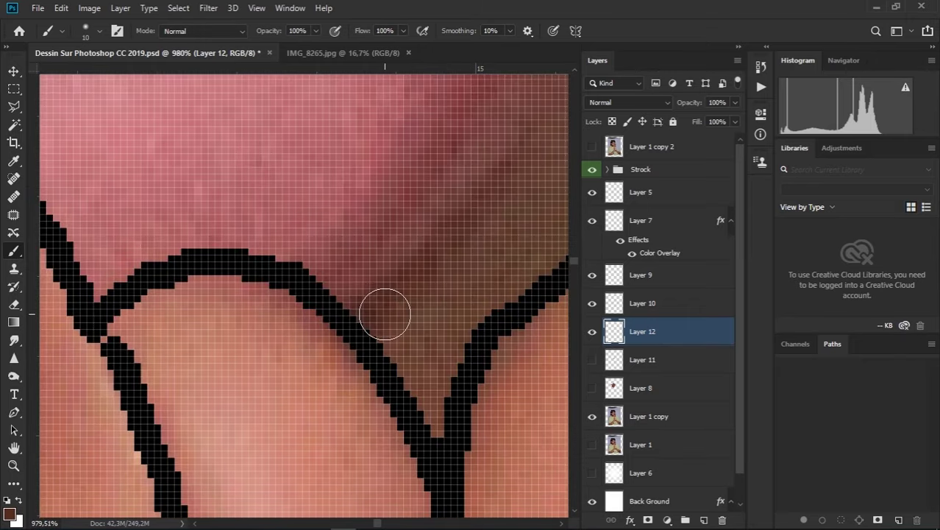
pyautogui.scroll(-2, 481, 215)
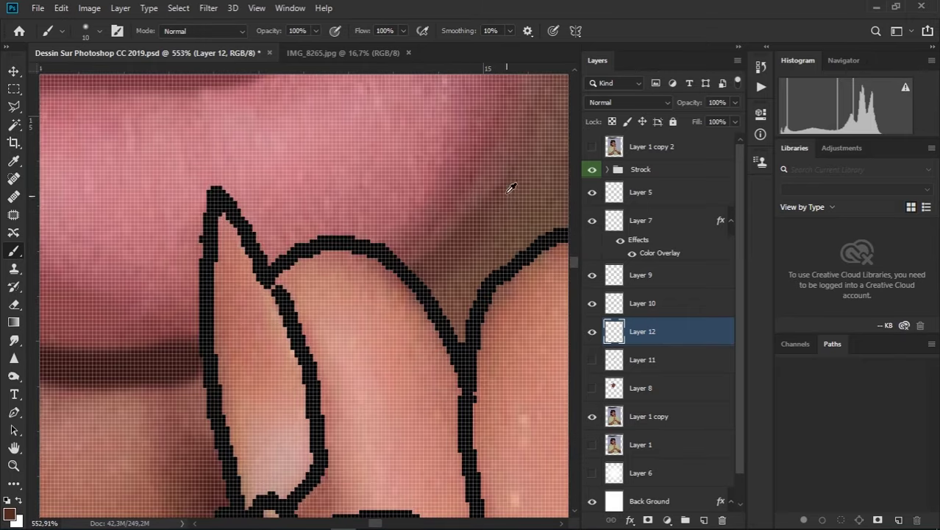
pyautogui.scroll(-2, 508, 187)
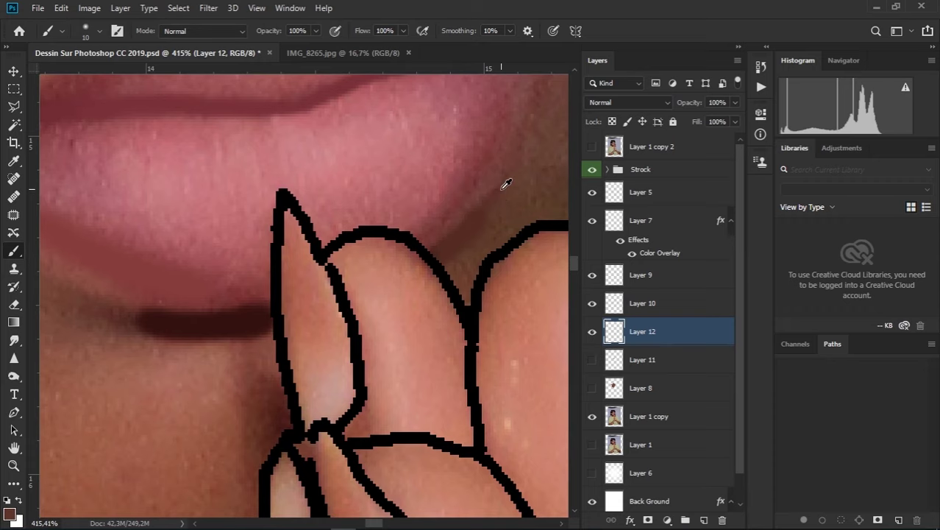
pyautogui.scroll(1, 505, 177)
pyautogui.scroll(1, 504, 171)
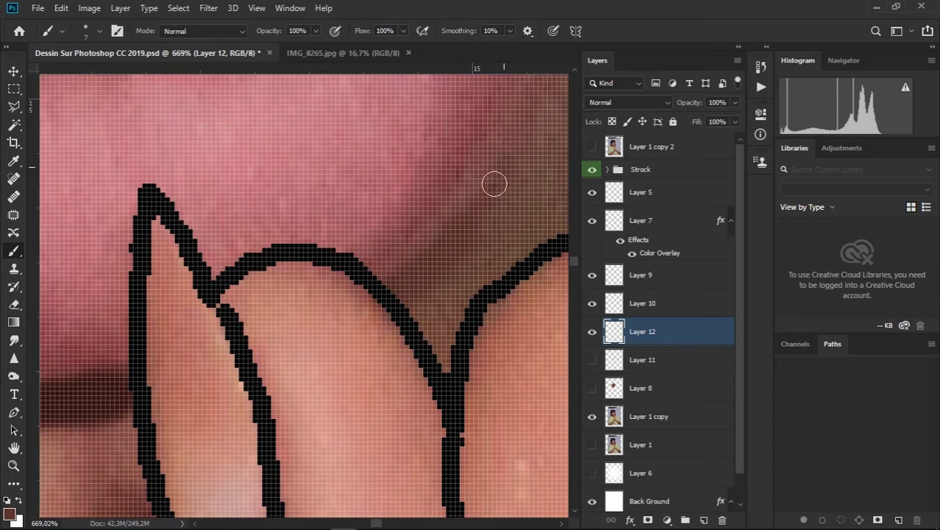
pyautogui.scroll(-1, 482, 181)
pyautogui.scroll(-1, 480, 236)
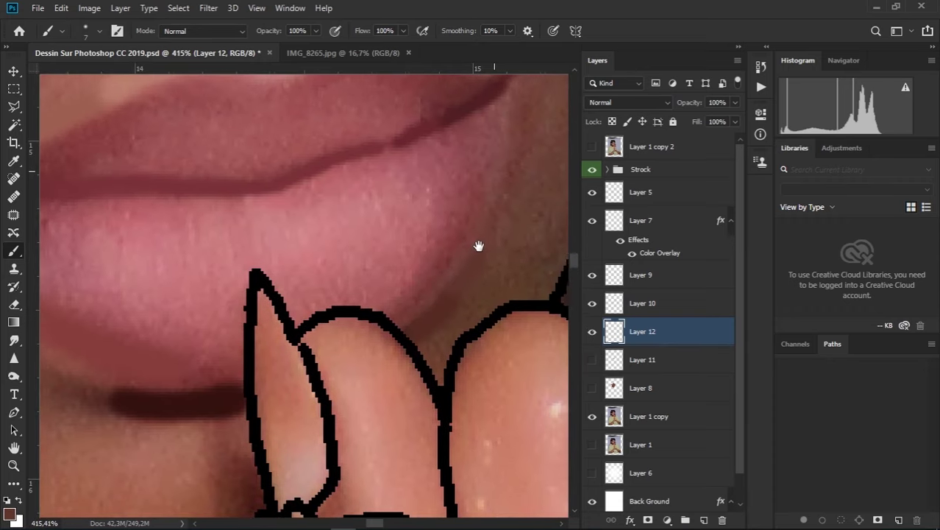
pyautogui.scroll(2, 479, 279)
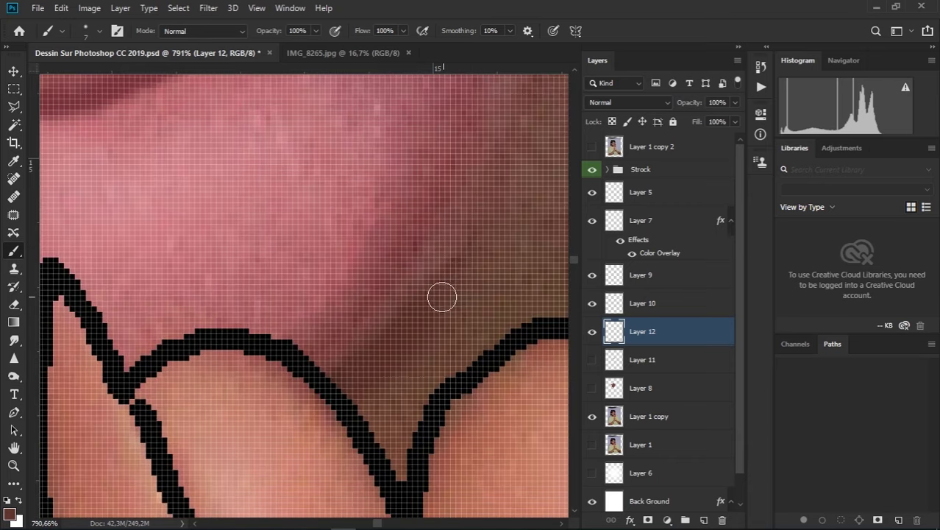
pyautogui.scroll(-2, 492, 227)
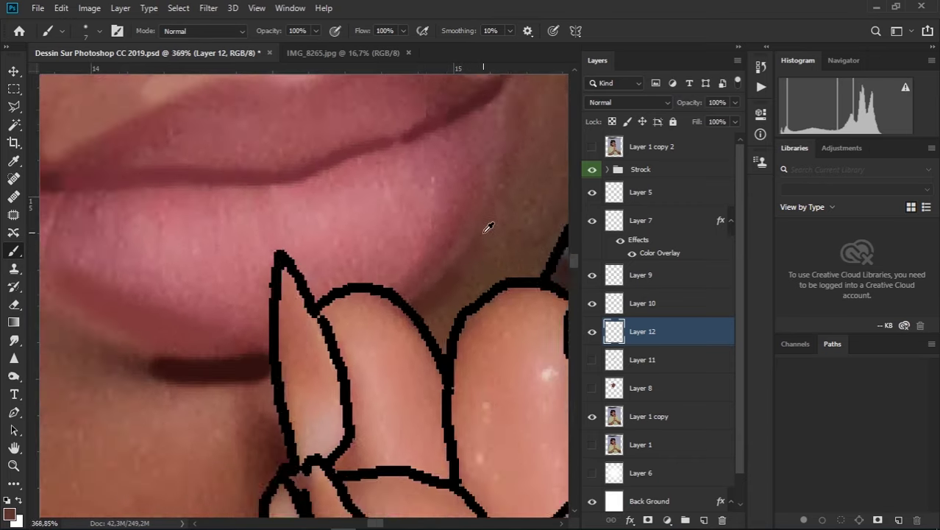
pyautogui.scroll(-2, 491, 214)
pyautogui.scroll(2, 356, 308)
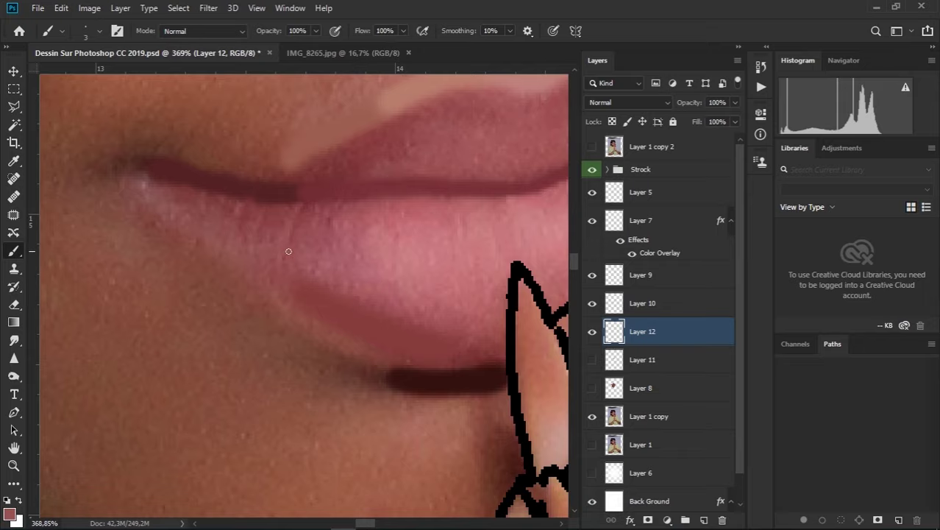
pyautogui.scroll(3, 290, 229)
pyautogui.scroll(-3, 295, 228)
pyautogui.scroll(1, 297, 234)
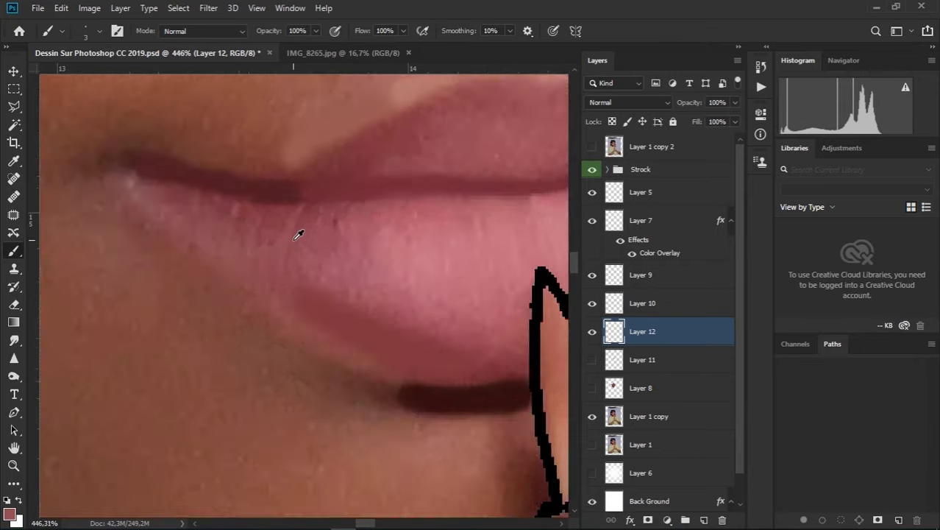
pyautogui.scroll(2, 324, 227)
pyautogui.scroll(-1, 354, 220)
pyautogui.scroll(-2, 413, 221)
# Paint a lighter pink stroke below the upper lip line with a 13-pixel brush
pyautogui.scroll(-1, 407, 227)
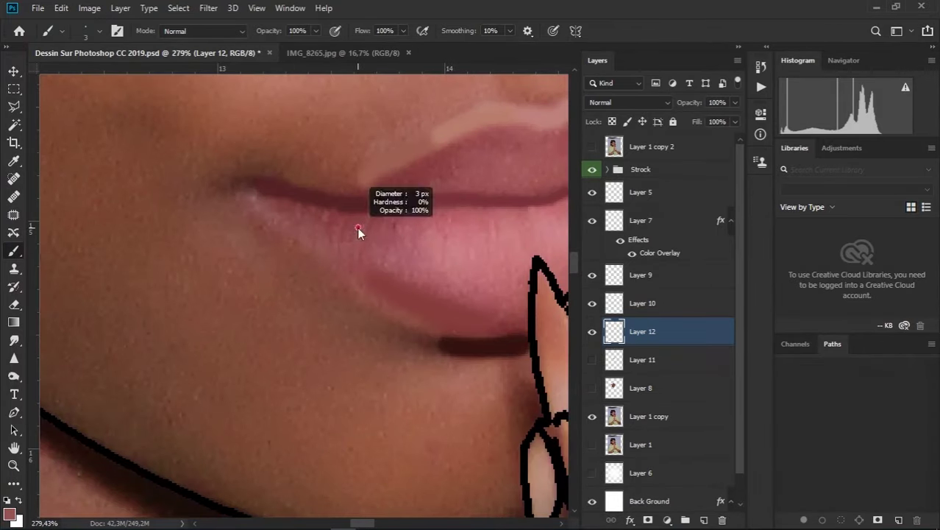
pyautogui.keyDown('alt'); pyautogui.rightClick(373, 230); pyautogui.keyUp('alt')
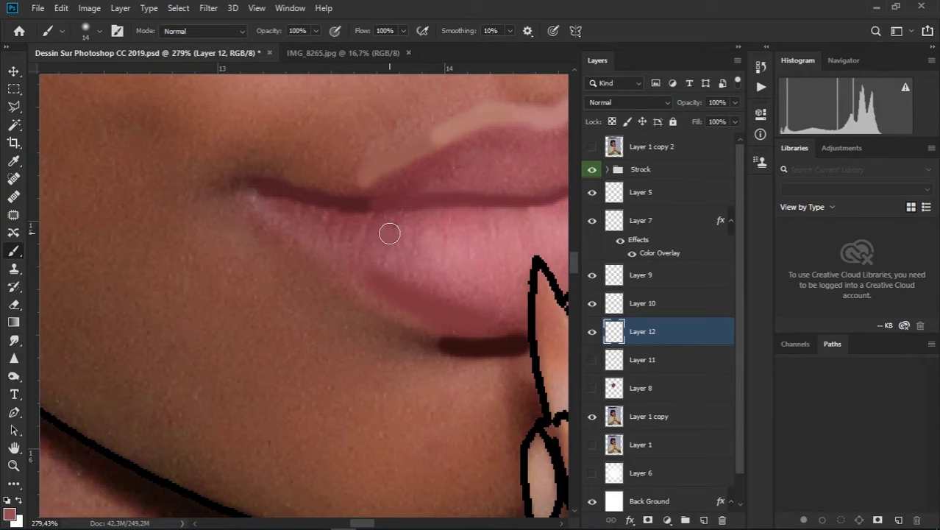
pyautogui.scroll(1, 390, 234)
pyautogui.scroll(2, 379, 227)
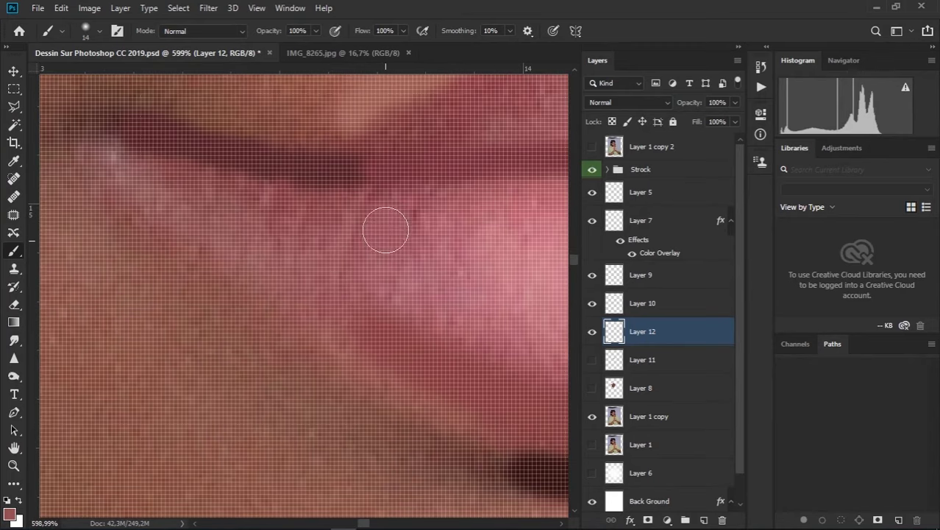
pyautogui.scroll(-1, 371, 221)
pyautogui.scroll(-1, 365, 217)
pyautogui.keyDown('alt'); pyautogui.rightClick(355, 224); pyautogui.keyUp('alt')
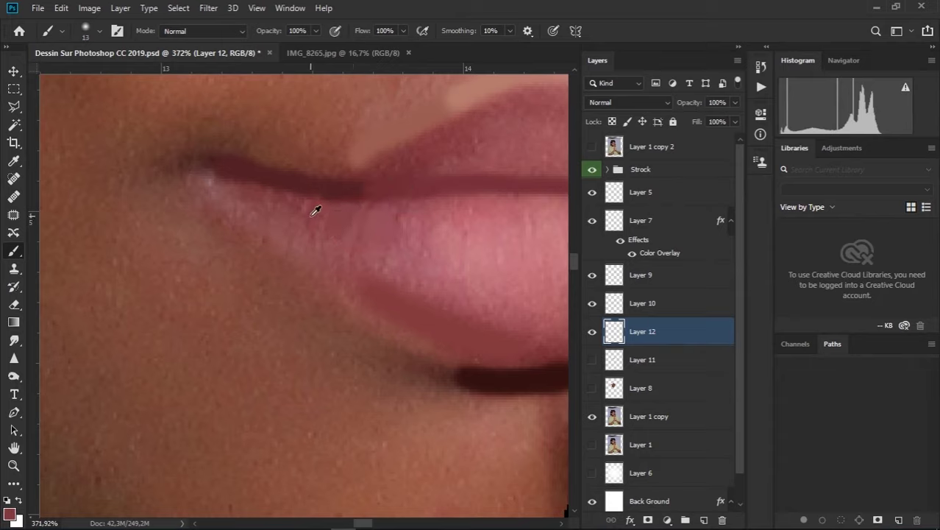
pyautogui.keyDown('alt'); pyautogui.rightClick(315, 211); pyautogui.keyUp('alt')
pyautogui.keyDown('alt'); pyautogui.rightClick(240, 191); pyautogui.keyUp('alt')
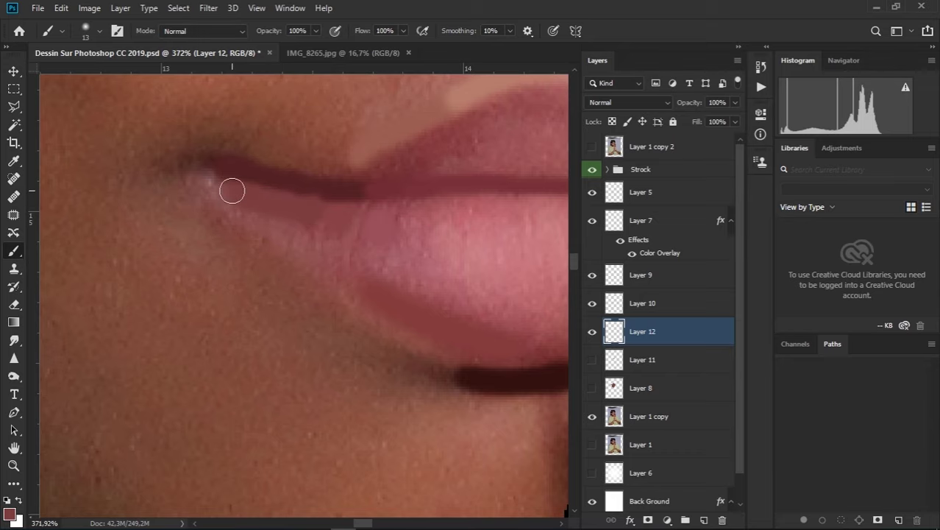
pyautogui.moveTo(480, 237); pyautogui.dragTo(294, 253)
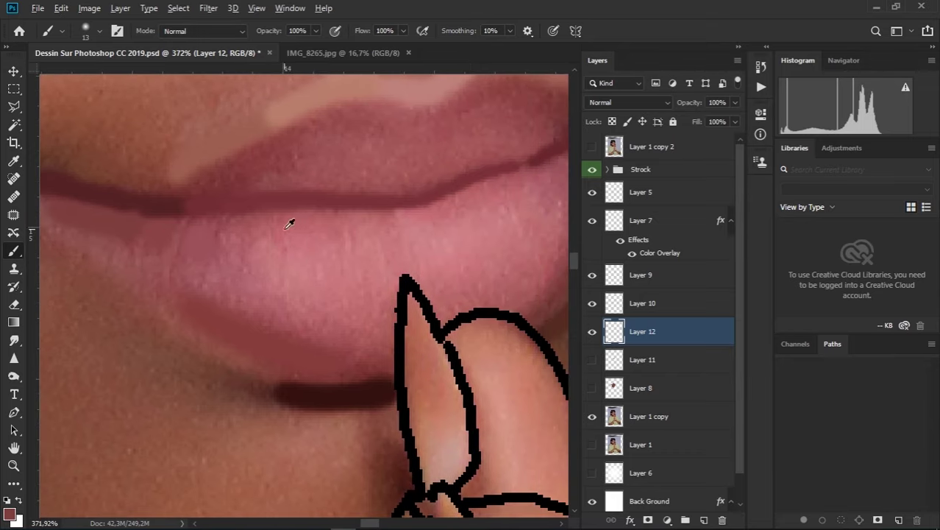
pyautogui.moveTo(242, 228); pyautogui.dragTo(342, 217)
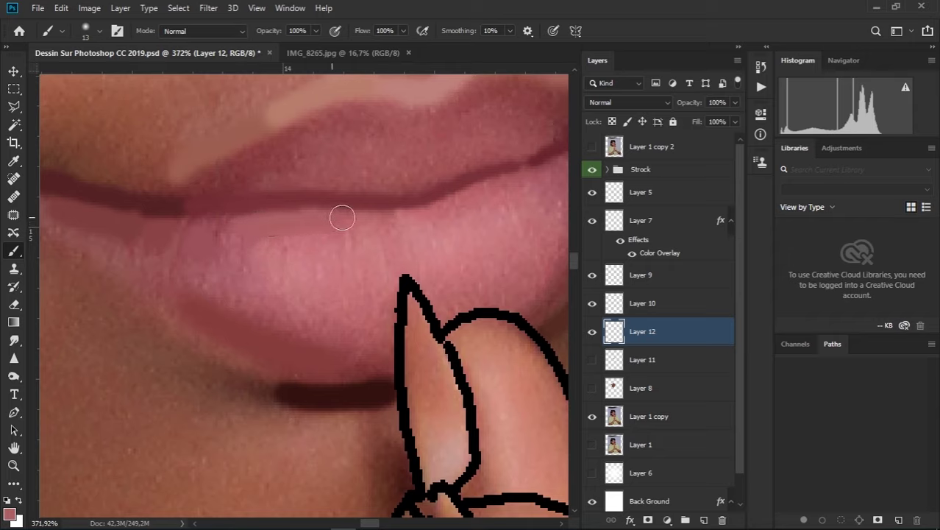
# Paint lighter pink along the lower lip's right side with a 13-pixel brush
pyautogui.keyDown('alt'); pyautogui.rightClick(419, 215); pyautogui.keyUp('alt')
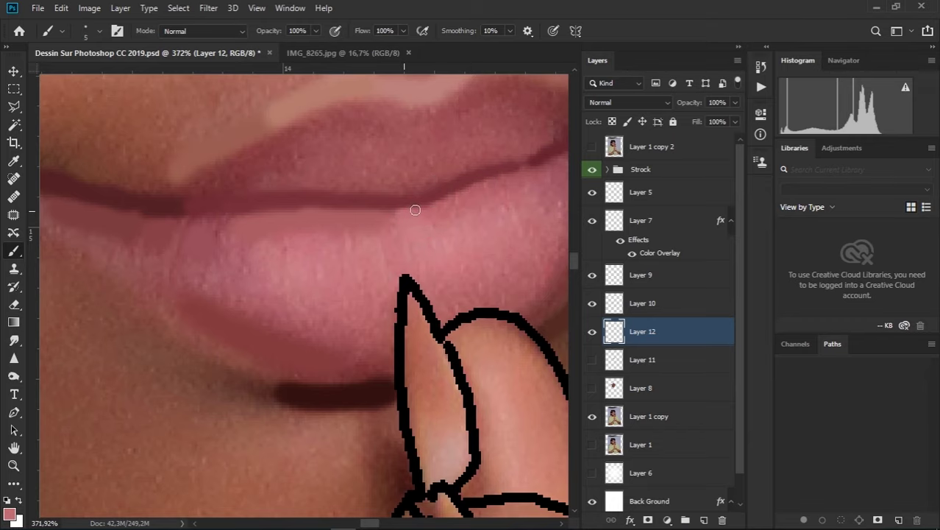
pyautogui.moveTo(488, 185); pyautogui.dragTo(352, 227)
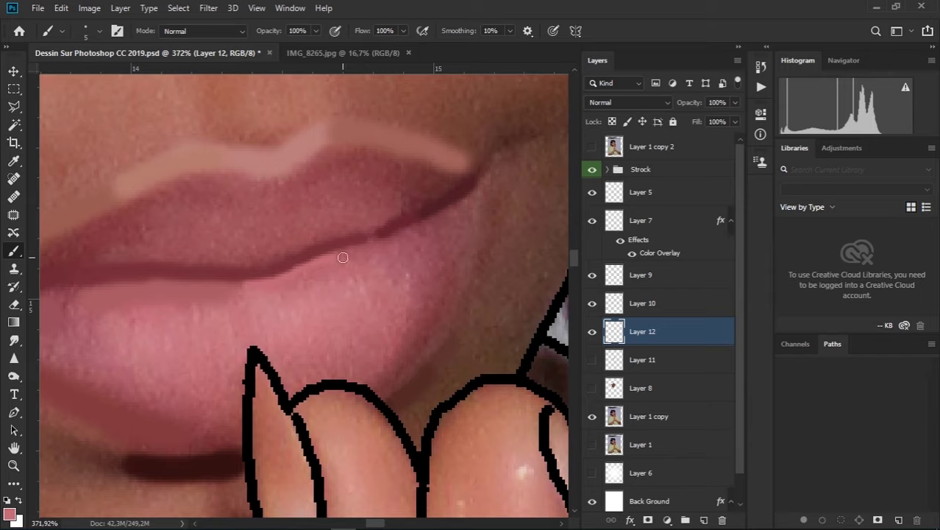
pyautogui.keyDown('alt'); pyautogui.rightClick(430, 276); pyautogui.keyUp('alt')
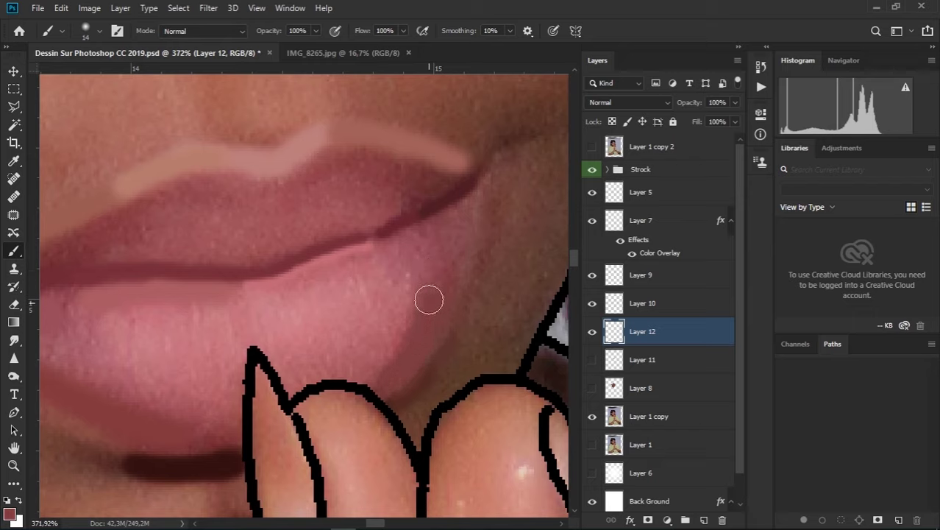
pyautogui.keyDown('alt'); pyautogui.rightClick(449, 267); pyautogui.keyUp('alt')
pyautogui.keyDown('alt'); pyautogui.rightClick(446, 287); pyautogui.keyUp('alt')
pyautogui.moveTo(422, 249)
pyautogui.mouseDown()
pyautogui.moveTo(414, 309)
pyautogui.moveTo(374, 303)
pyautogui.mouseUp()
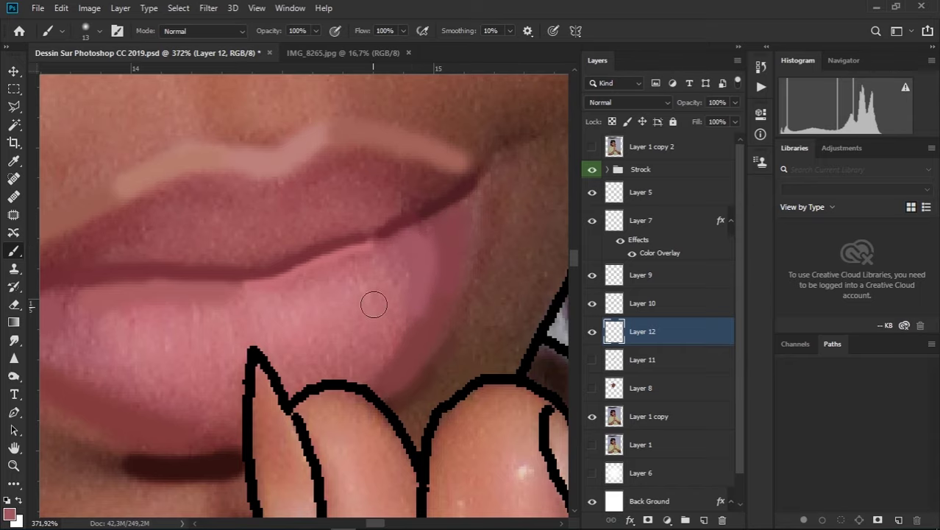
# Shade the upper lip and its corner darker, redoing the top-edge stroke with a smaller brush
pyautogui.moveTo(288, 242); pyautogui.dragTo(386, 312)
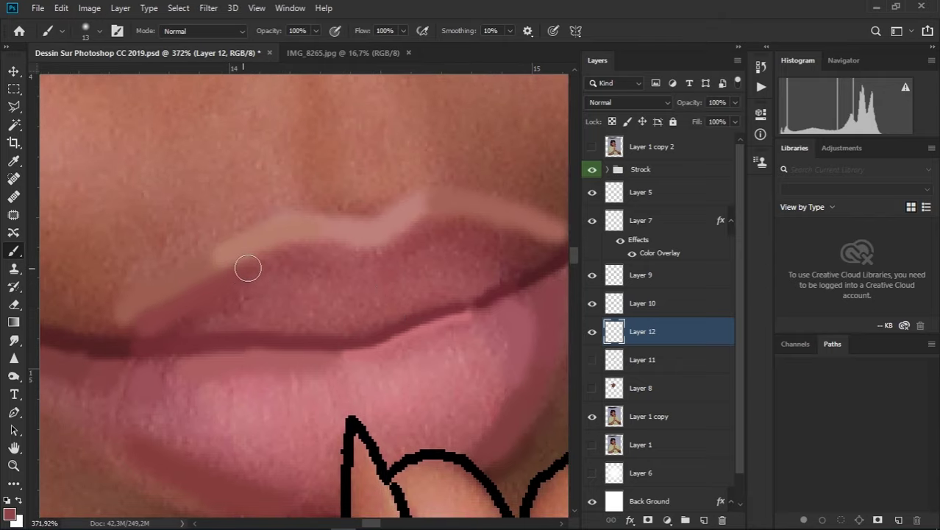
pyautogui.moveTo(248, 269)
pyautogui.mouseDown()
pyautogui.moveTo(277, 256)
pyautogui.moveTo(351, 256)
pyautogui.moveTo(334, 269)
pyautogui.moveTo(248, 272)
pyautogui.mouseUp()
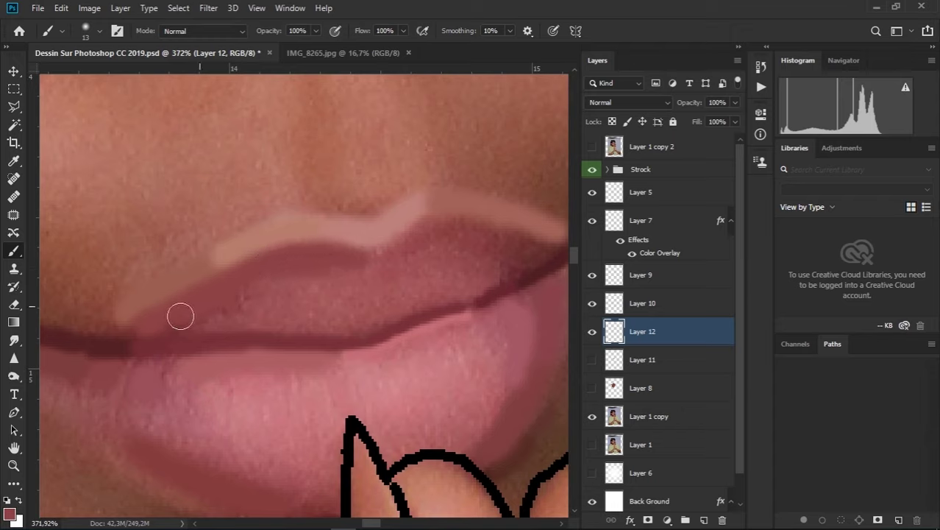
pyautogui.moveTo(180, 316); pyautogui.dragTo(123, 328)
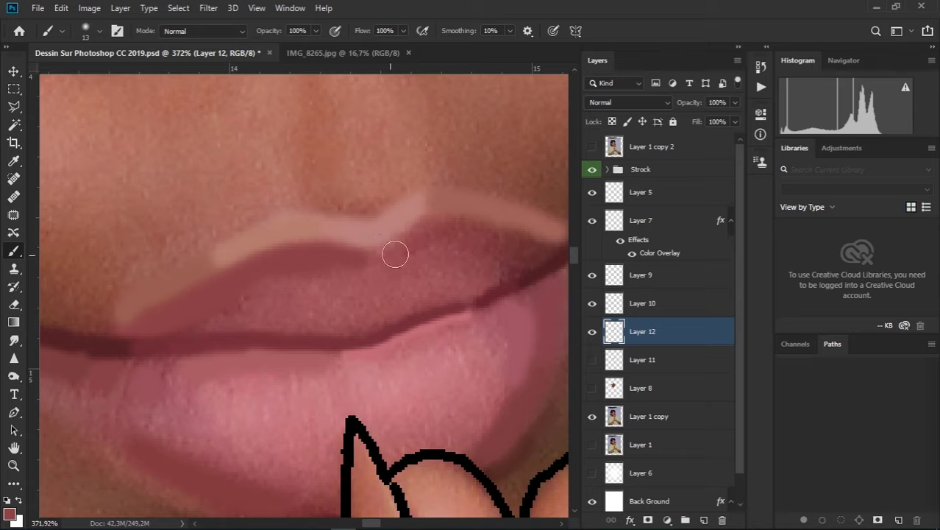
pyautogui.moveTo(391, 251)
pyautogui.mouseDown()
pyautogui.moveTo(375, 253)
pyautogui.moveTo(493, 227)
pyautogui.moveTo(554, 252)
pyautogui.moveTo(424, 236)
pyautogui.mouseUp()
pyautogui.hotkey('ctrl', 'z')
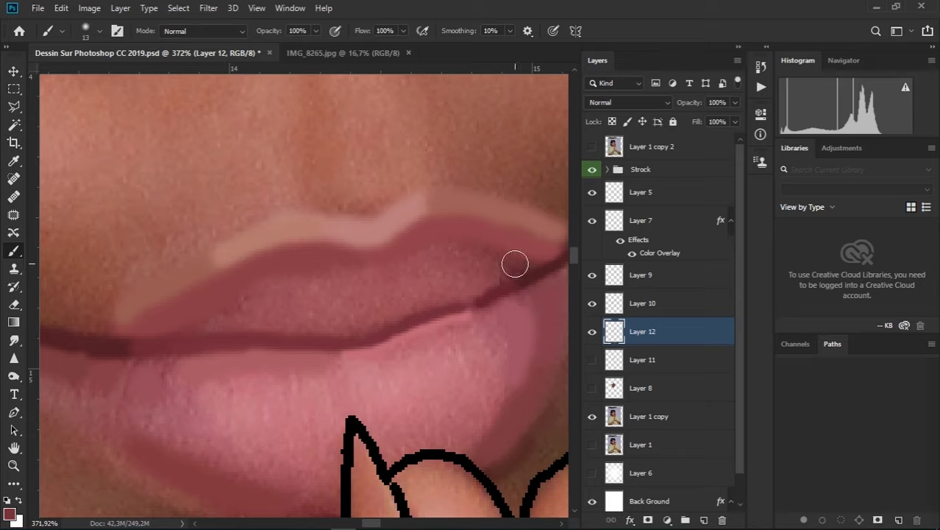
pyautogui.keyDown('alt'); pyautogui.rightClick(510, 262); pyautogui.keyUp('alt')
pyautogui.moveTo(487, 252); pyautogui.dragTo(447, 245)
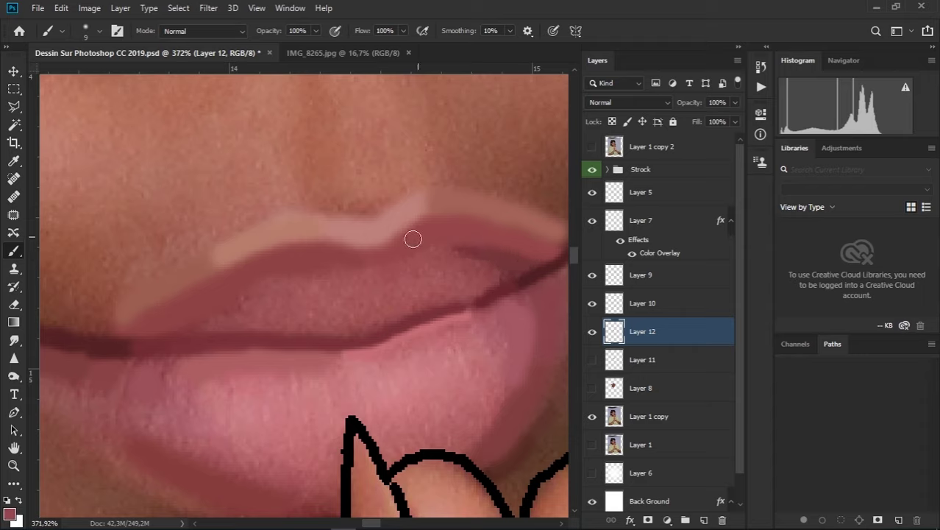
pyautogui.scroll(-5, 475, 303)
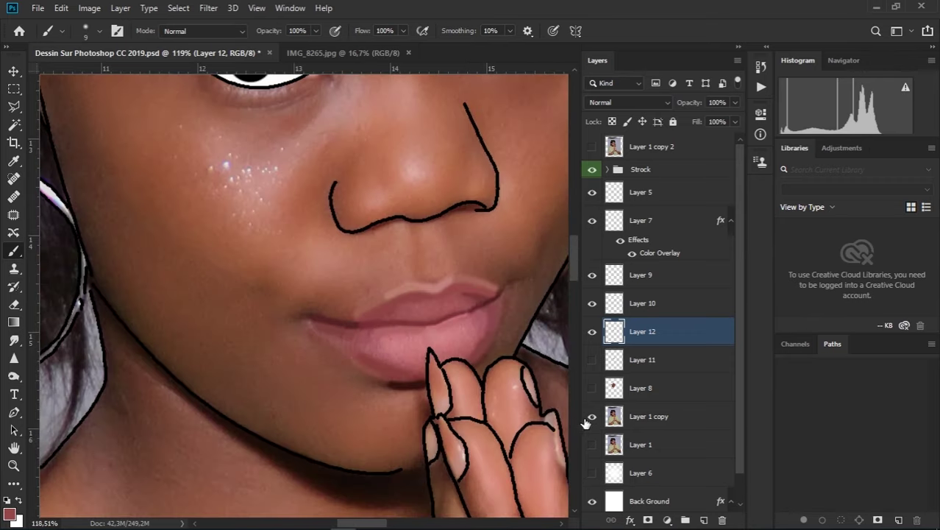
# Hide the reference photo, toggle Layer 11's pink fill to compare, then show the photo again
pyautogui.click(591, 416)
pyautogui.scroll(-2, 475, 357)
pyautogui.scroll(-3, 466, 325)
pyautogui.scroll(-1, 549, 370)
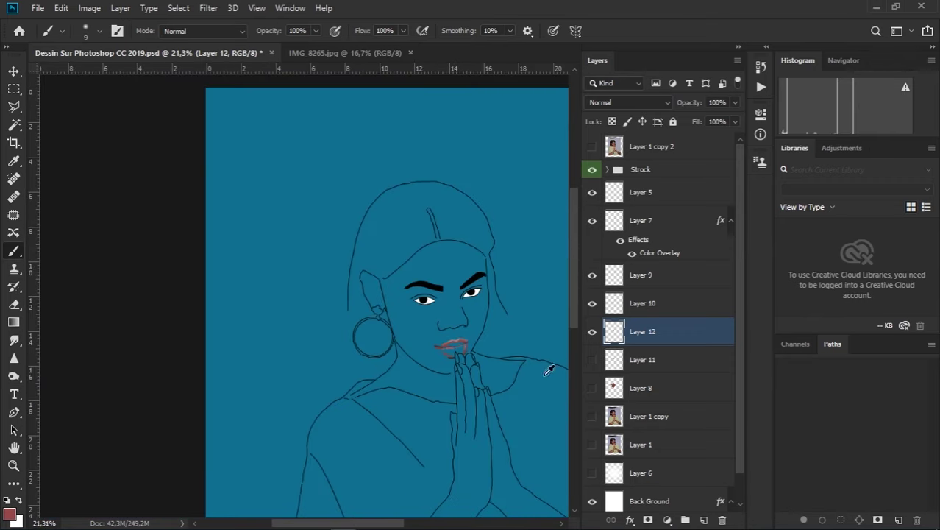
pyautogui.click(593, 360)
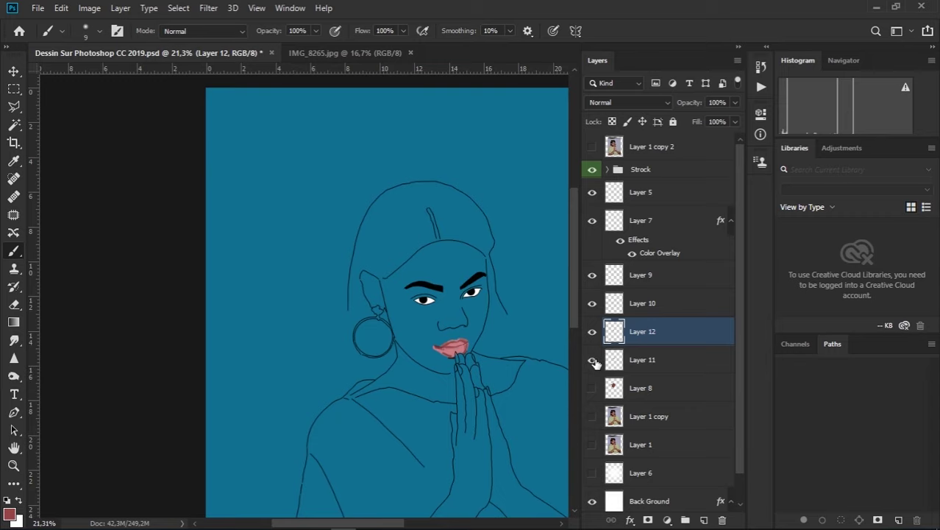
pyautogui.click(593, 360)
pyautogui.scroll(4, 453, 346)
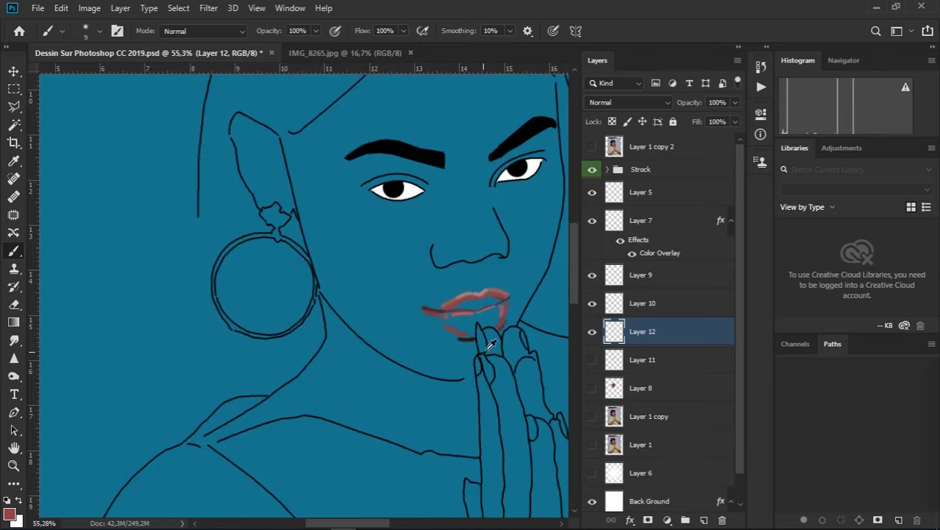
pyautogui.scroll(3, 481, 304)
pyautogui.scroll(2, 480, 303)
pyautogui.click(592, 416)
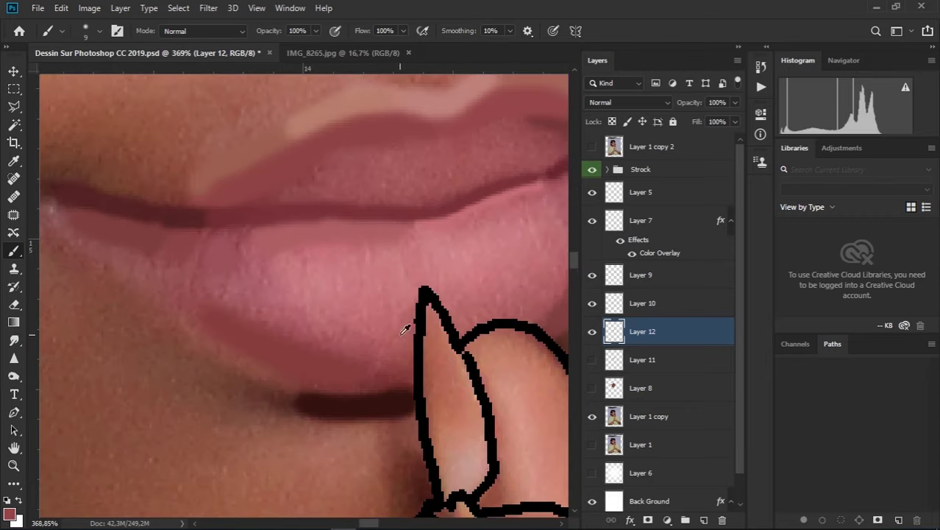
# Briefly show Layer 11's pink strokes, leave them hidden, and select Layer 8
pyautogui.scroll(-1, 409, 328)
pyautogui.scroll(-1, 412, 333)
pyautogui.scroll(1, 406, 337)
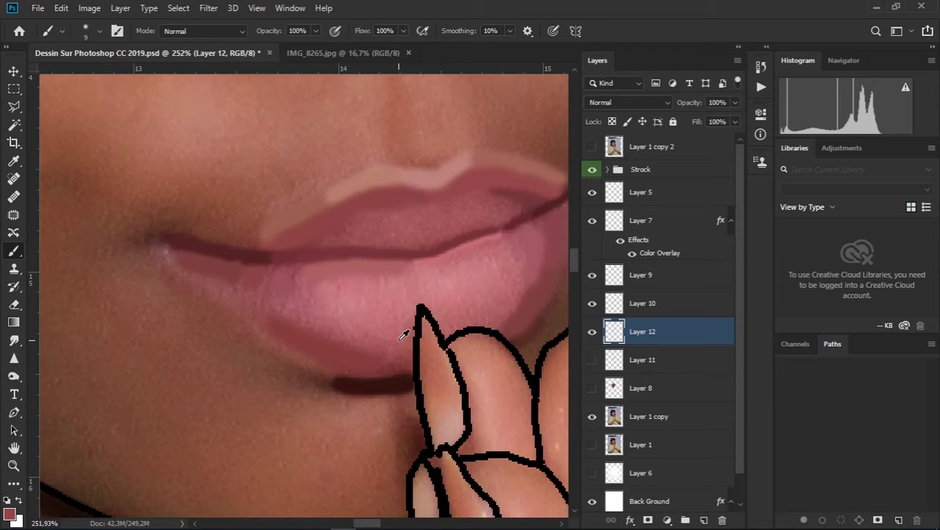
pyautogui.scroll(2, 404, 335)
pyautogui.scroll(1, 404, 335)
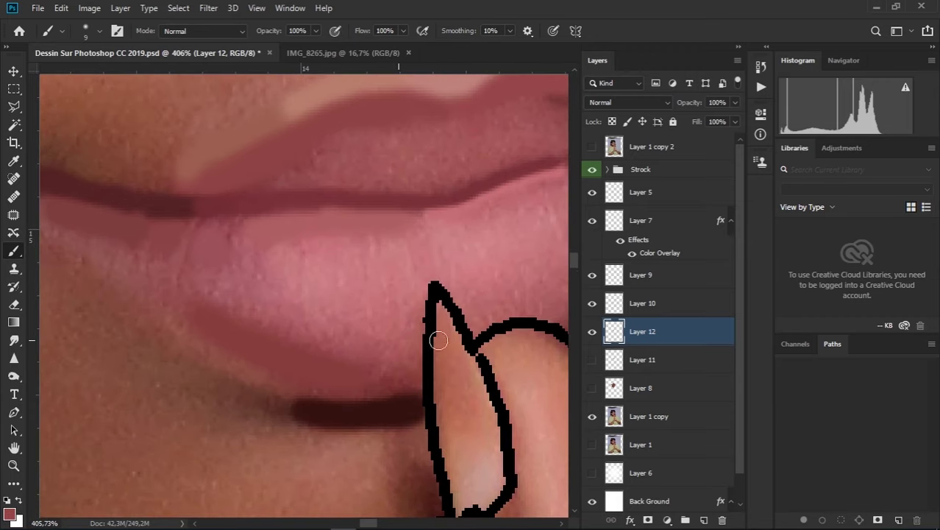
pyautogui.click(593, 361)
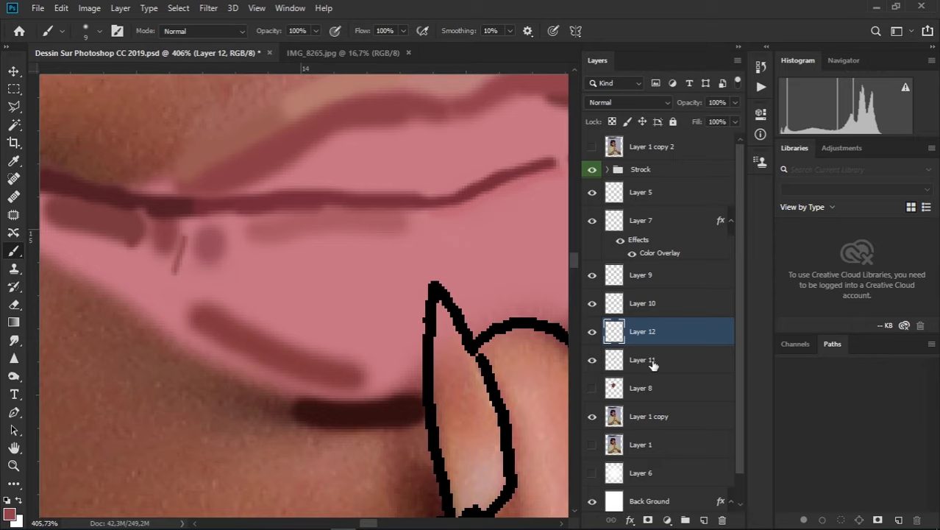
pyautogui.scroll(-2, 406, 283)
pyautogui.scroll(-1, 296, 307)
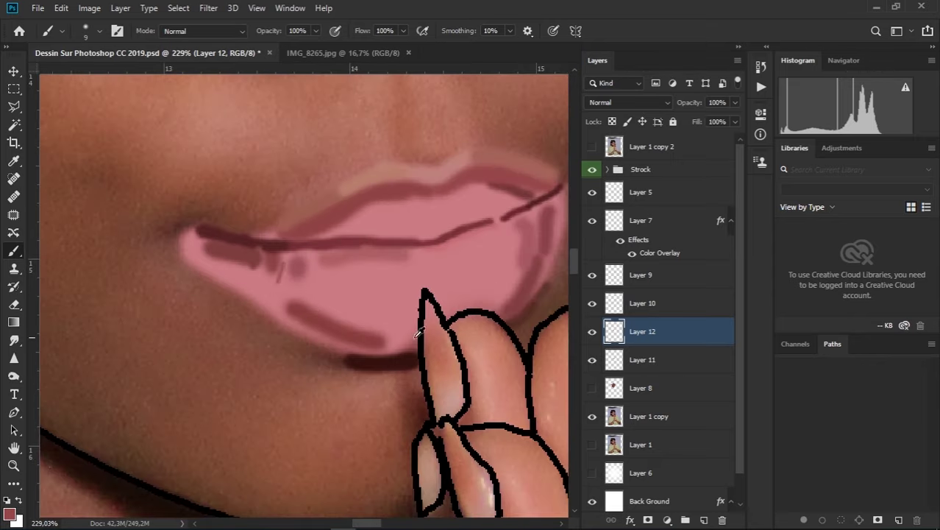
pyautogui.click(593, 361)
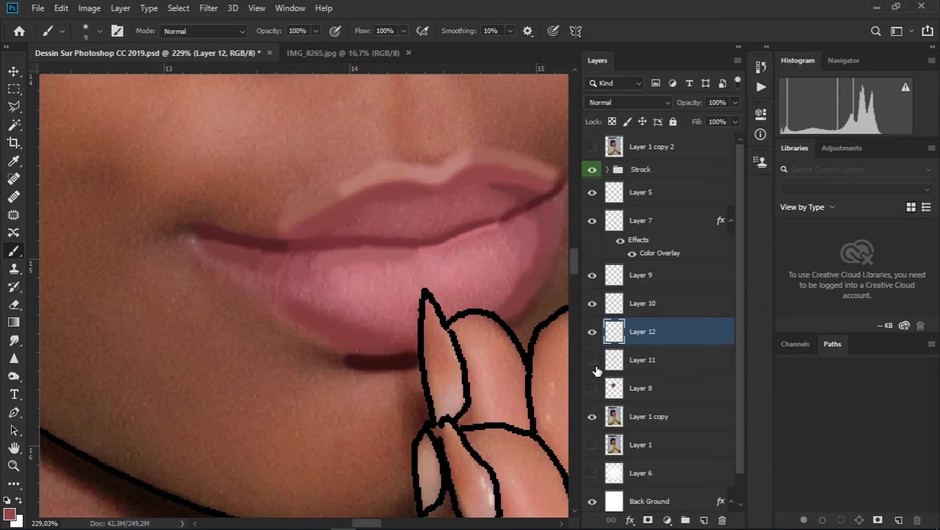
pyautogui.scroll(2, 429, 293)
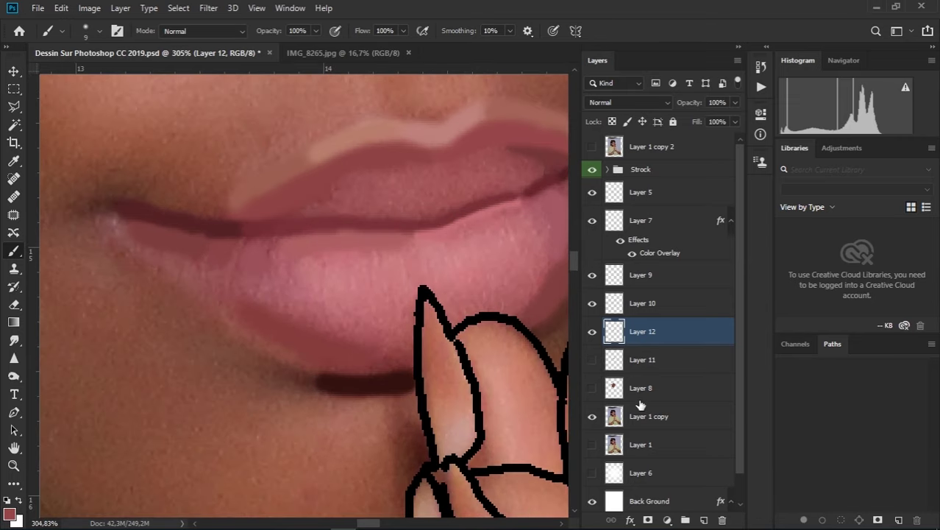
pyautogui.click(646, 390)
# Add Layer 13 above Layer 8 and paint smooth lighter pink across the lower lip
pyautogui.click(705, 520)
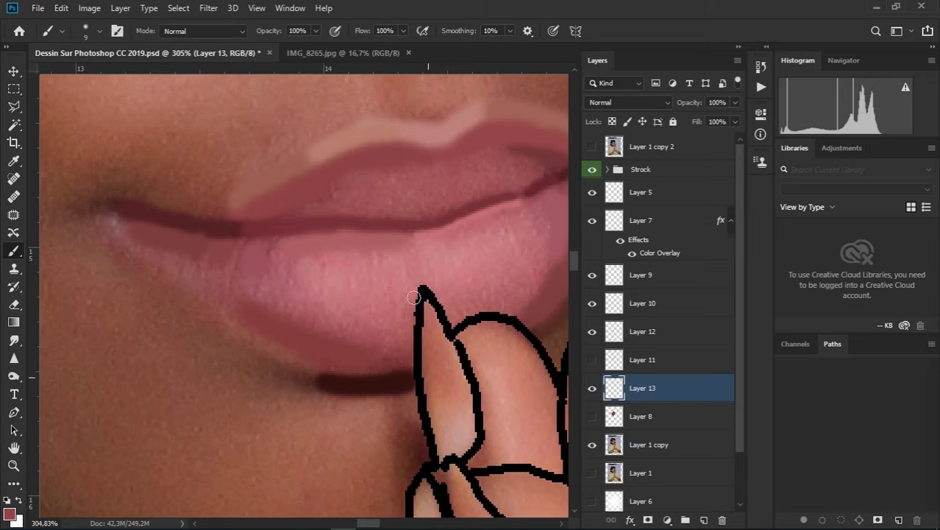
pyautogui.scroll(2, 379, 256)
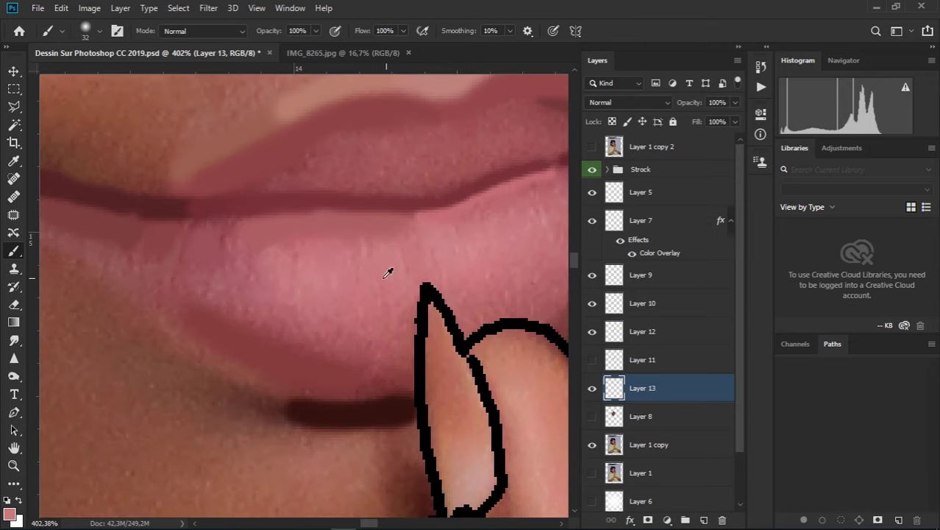
pyautogui.moveTo(266, 267); pyautogui.dragTo(502, 236)
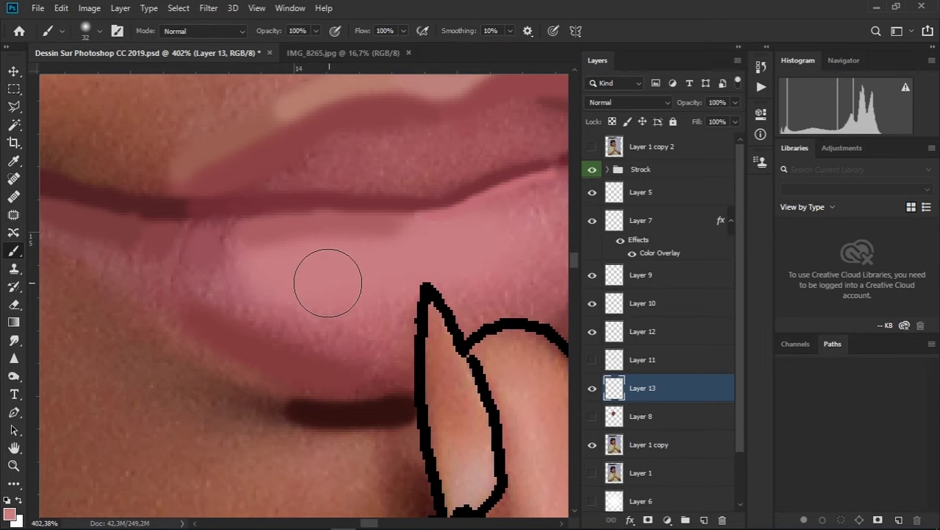
pyautogui.moveTo(486, 257); pyautogui.dragTo(363, 299)
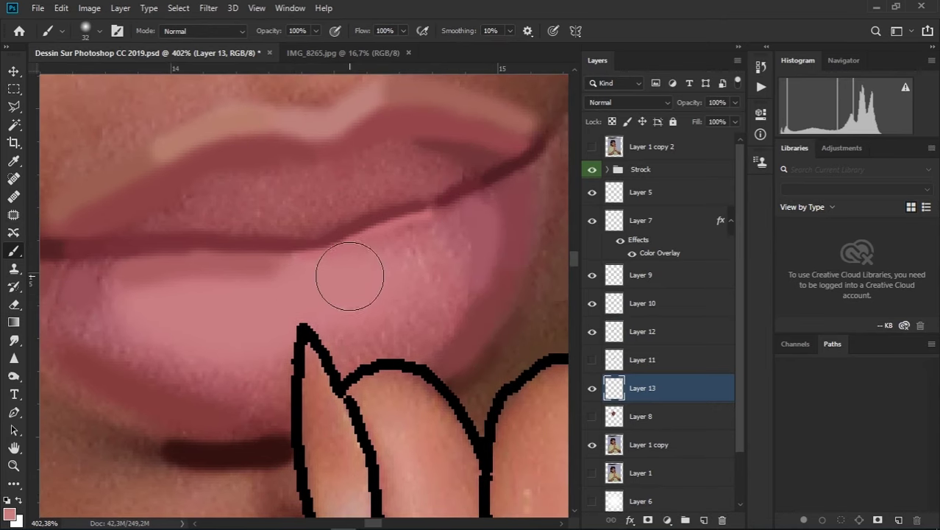
# Sample a pink from the lip and shrink the brush to 17 px
pyautogui.keyDown('alt'); pyautogui.click(447, 292); pyautogui.keyUp('alt')
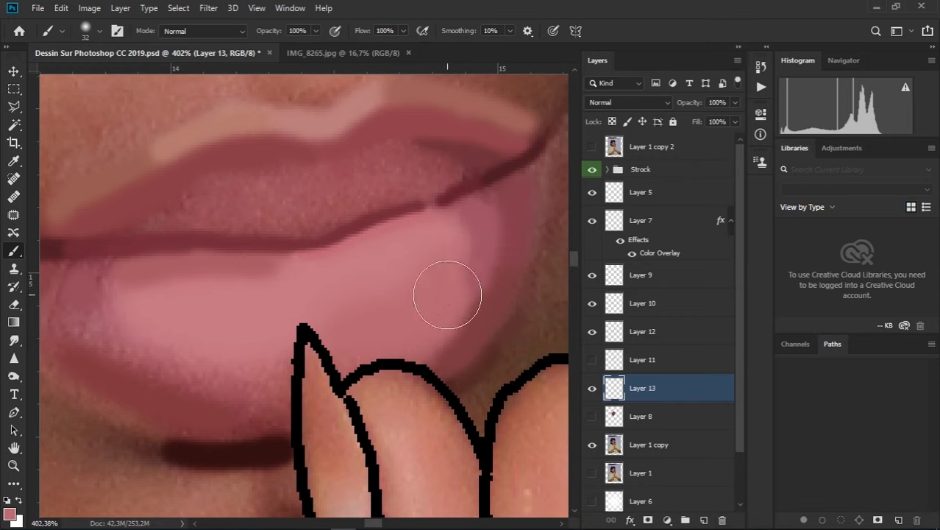
pyautogui.scroll(2, 168, 318)
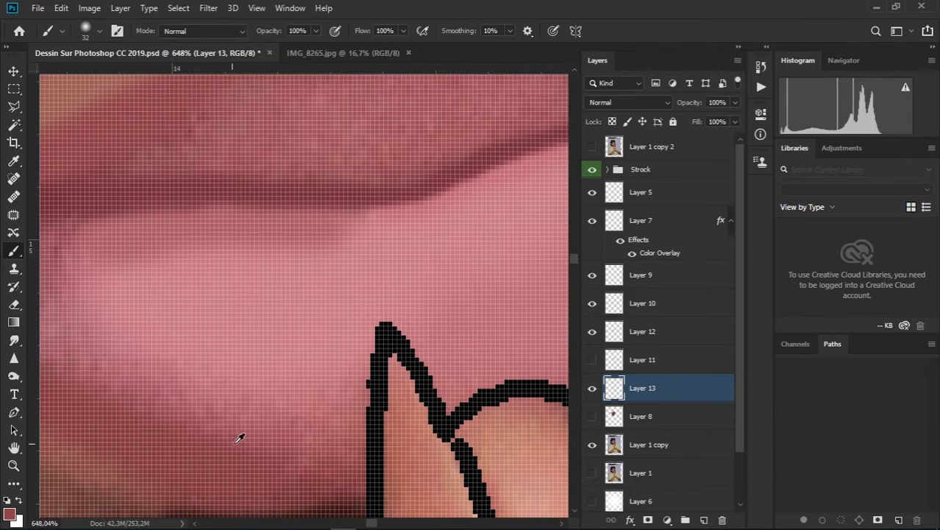
pyautogui.scroll(-2, 248, 414)
pyautogui.scroll(-1, 251, 391)
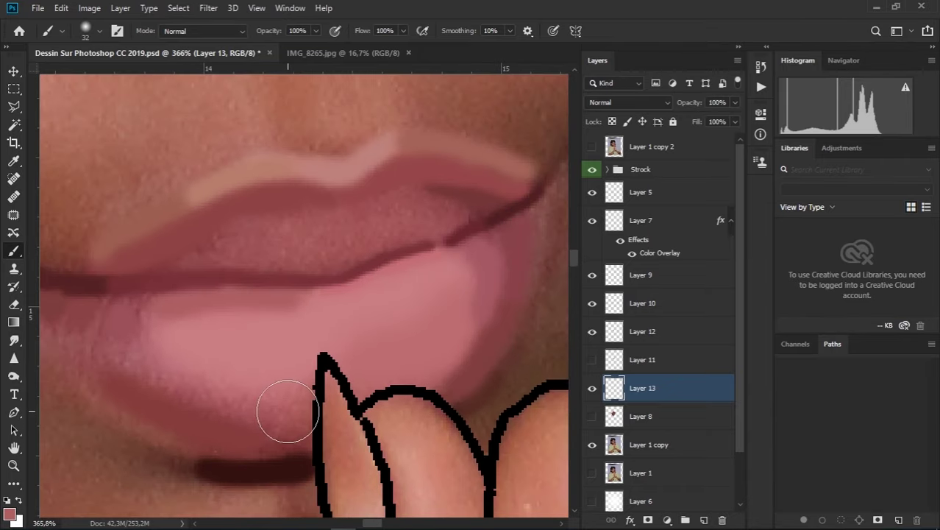
pyautogui.moveTo(287, 413)
pyautogui.mouseDown()
pyautogui.moveTo(128, 360)
pyautogui.moveTo(290, 421)
pyautogui.moveTo(259, 419)
pyautogui.moveTo(464, 431)
pyautogui.mouseUp()
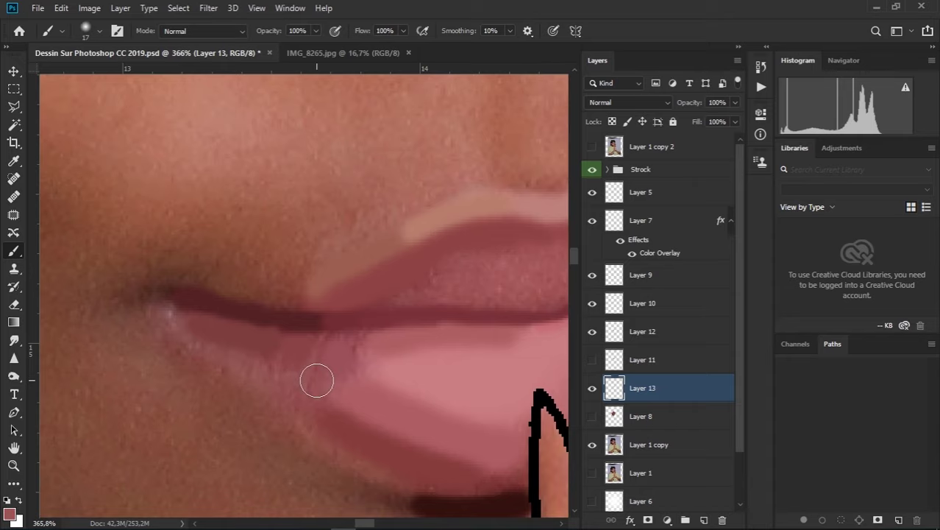
# Sample the lip-corner colour and set the soft brush to 11 px
pyautogui.keyDown('alt'); pyautogui.click(174, 309); pyautogui.keyUp('alt')
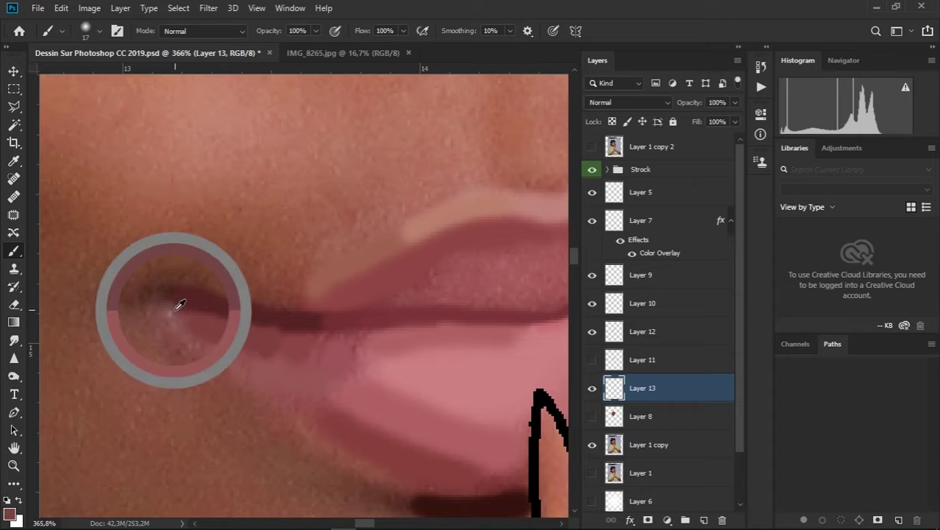
pyautogui.rightClick(173, 315)
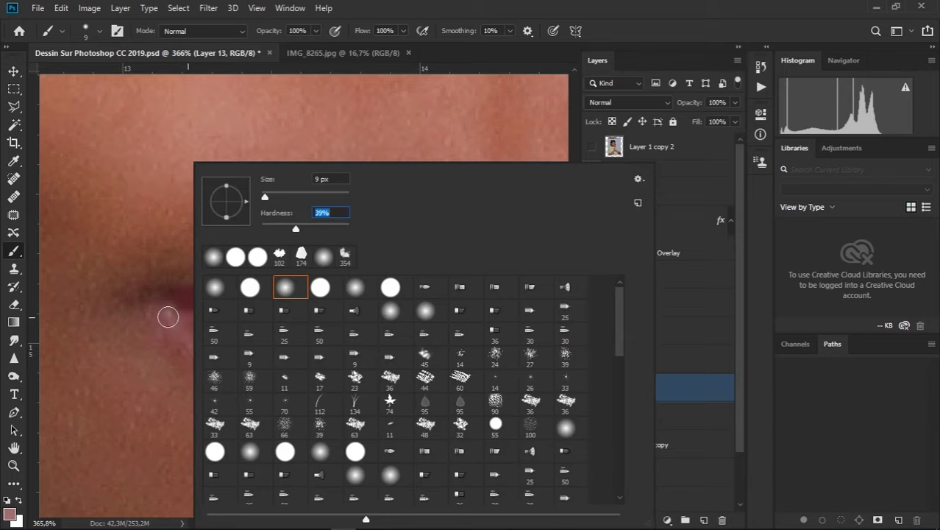
pyautogui.press('Return')
pyautogui.keyDown('alt'); pyautogui.rightClick(195, 319); pyautogui.keyUp('alt')
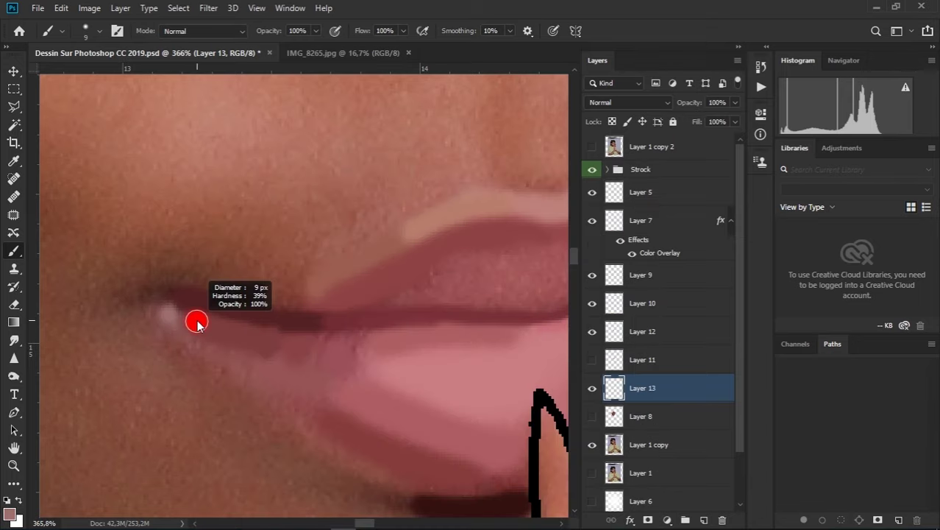
pyautogui.keyDown('alt'); pyautogui.rightClick(195, 318); pyautogui.keyUp('alt')
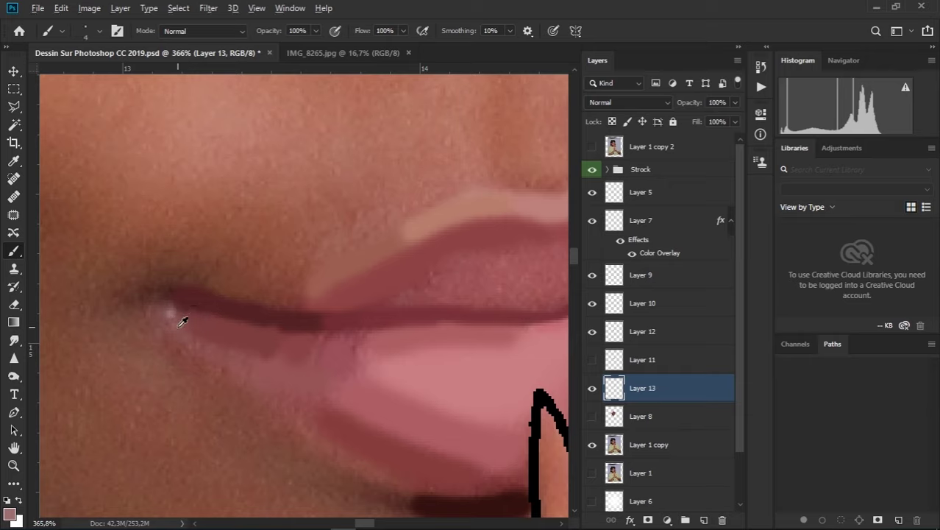
pyautogui.keyDown('alt'); pyautogui.rightClick(184, 323); pyautogui.keyUp('alt')
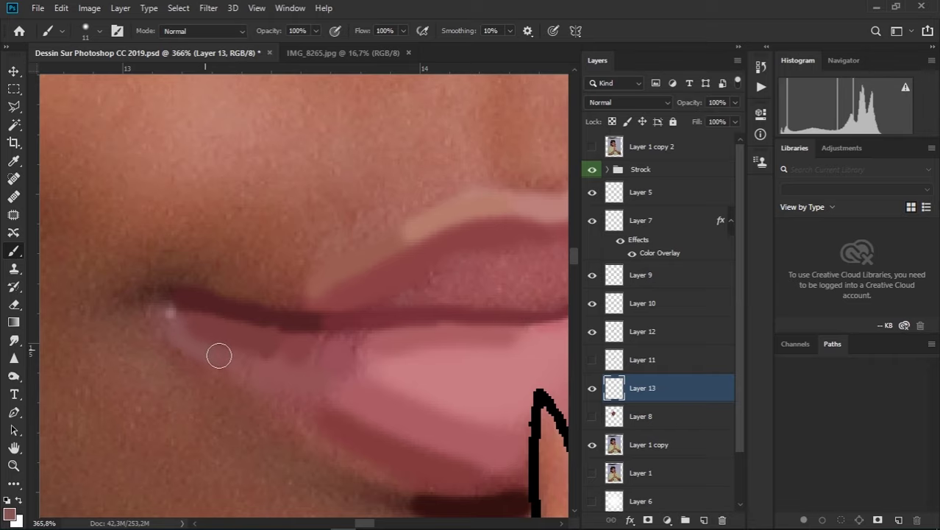
# Smooth the speckled upper lip at 16 px, then paint a darker pink patch at 14 px
pyautogui.moveTo(439, 312)
pyautogui.mouseDown()
pyautogui.moveTo(164, 353)
pyautogui.moveTo(290, 315)
pyautogui.mouseUp()
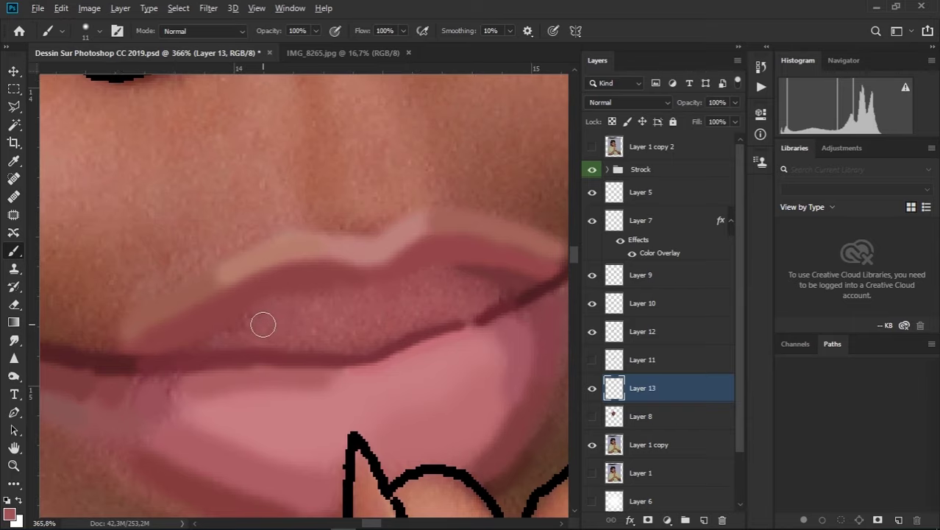
pyautogui.moveTo(263, 325); pyautogui.dragTo(269, 328)
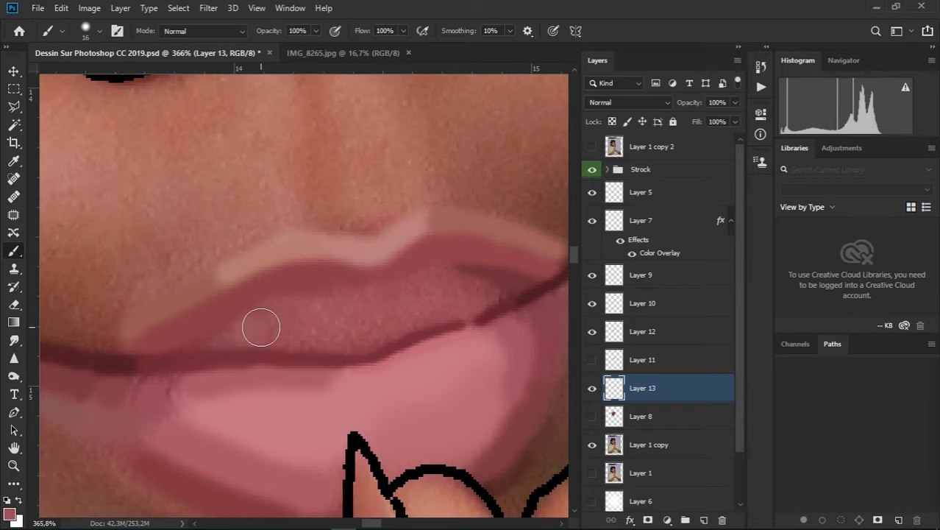
pyautogui.rightClick(262, 326)
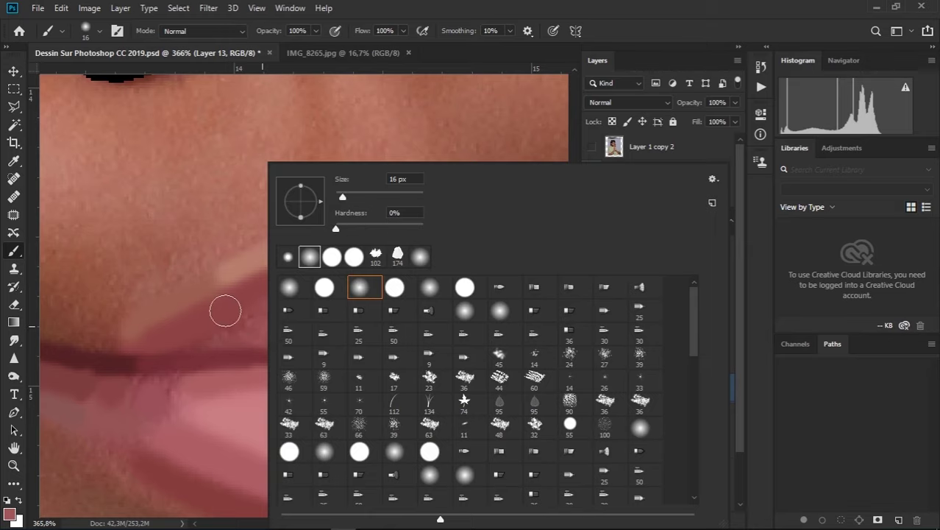
pyautogui.click(263, 325)
pyautogui.moveTo(267, 327)
pyautogui.mouseDown()
pyautogui.moveTo(421, 304)
pyautogui.moveTo(470, 283)
pyautogui.moveTo(436, 279)
pyautogui.moveTo(343, 300)
pyautogui.mouseUp()
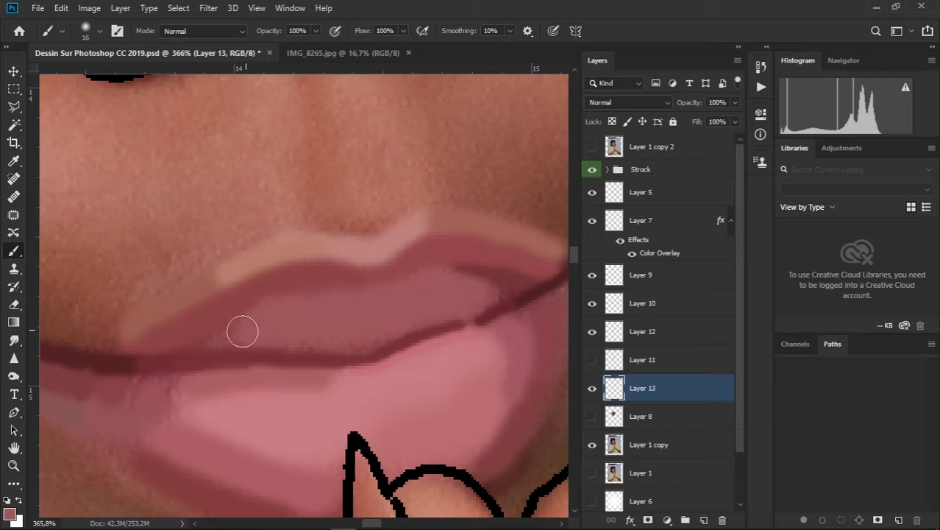
pyautogui.keyDown('alt'); pyautogui.rightClick(265, 328); pyautogui.keyUp('alt')
pyautogui.moveTo(263, 333); pyautogui.dragTo(307, 335)
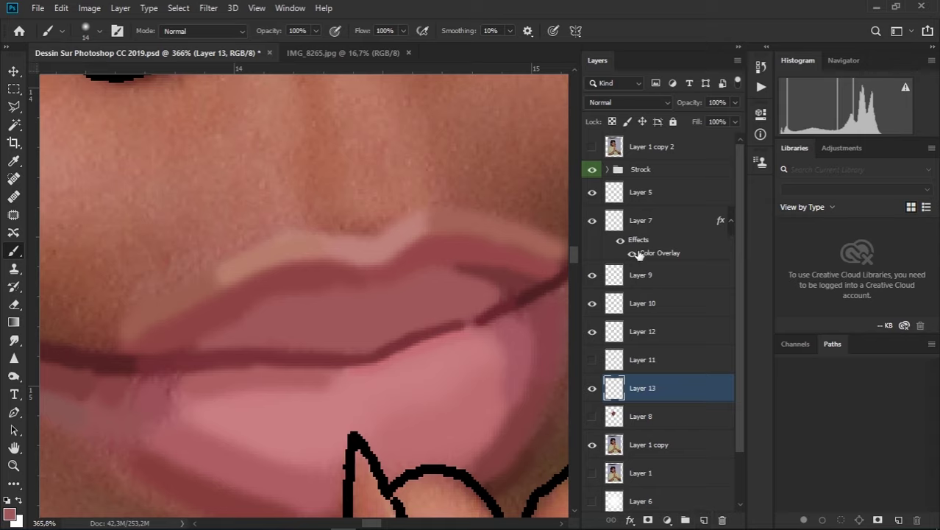
# Add a new layer inside the Strock group and name it Levre
pyautogui.click(620, 170)
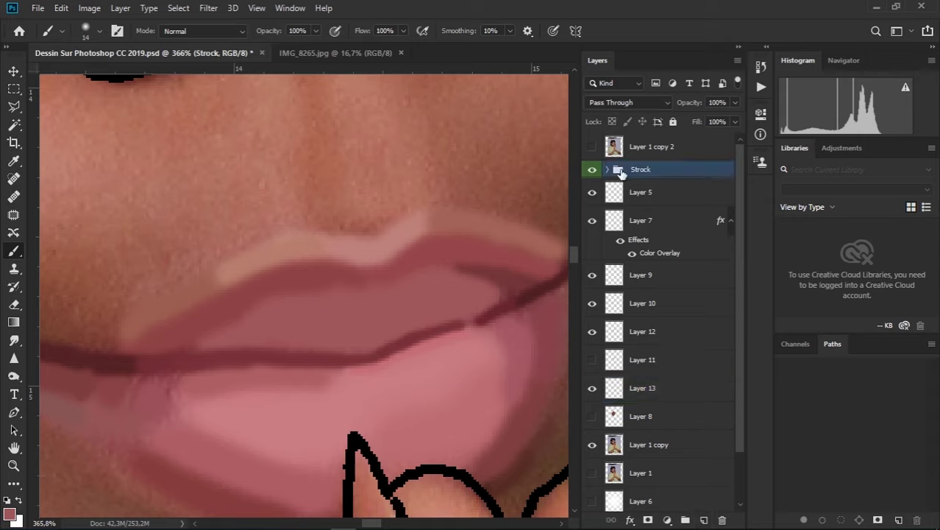
pyautogui.click(606, 171)
pyautogui.click(652, 195)
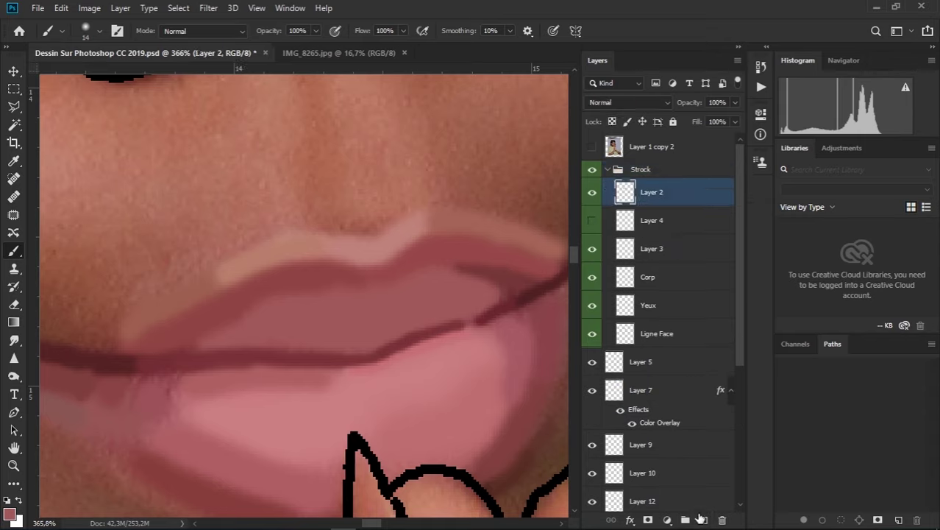
pyautogui.click(702, 519)
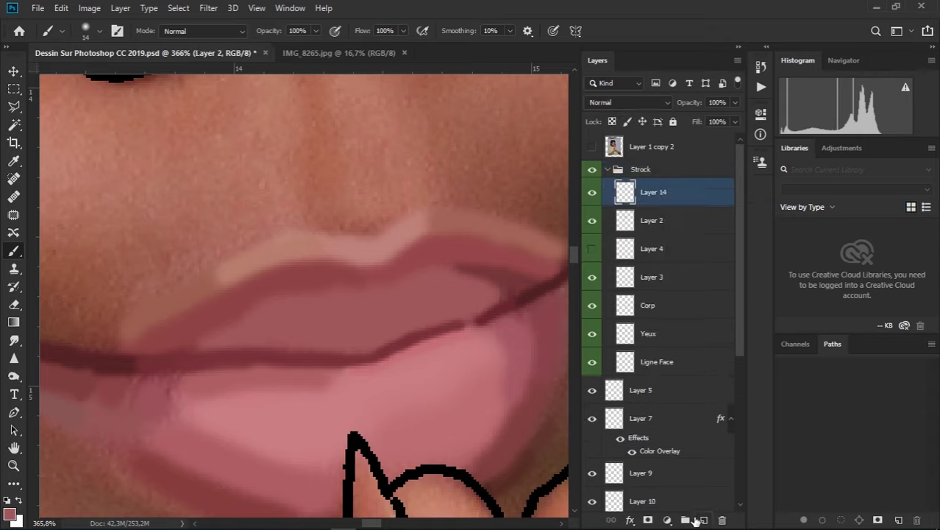
pyautogui.doubleClick(661, 192)
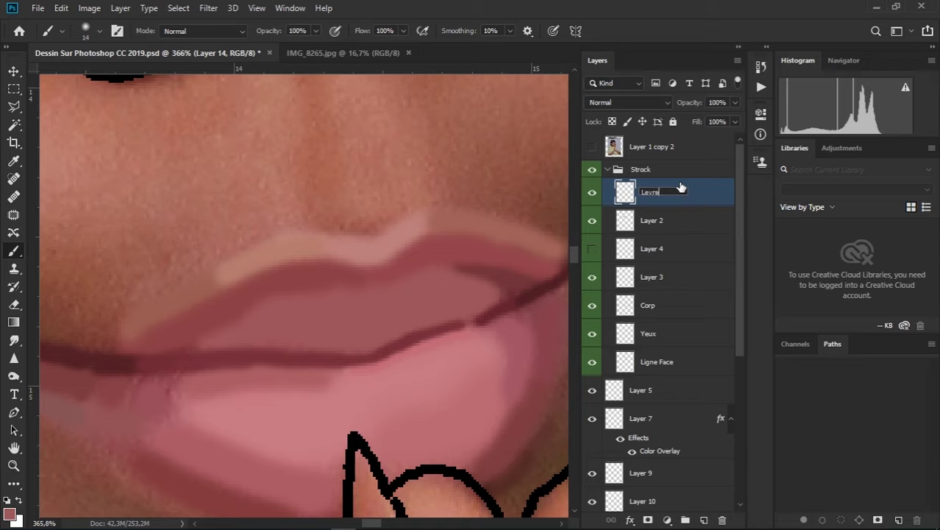
pyautogui.write('Levre')
pyautogui.press('Return')
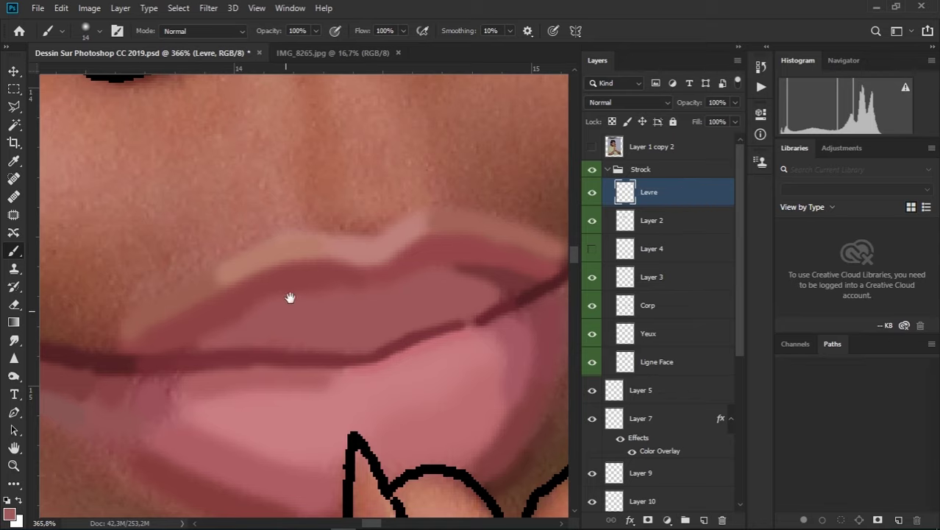
# Choose the hard-edged Pencil and set the foreground colour to black 000000
pyautogui.moveTo(290, 297); pyautogui.dragTo(446, 246)
pyautogui.press('p')
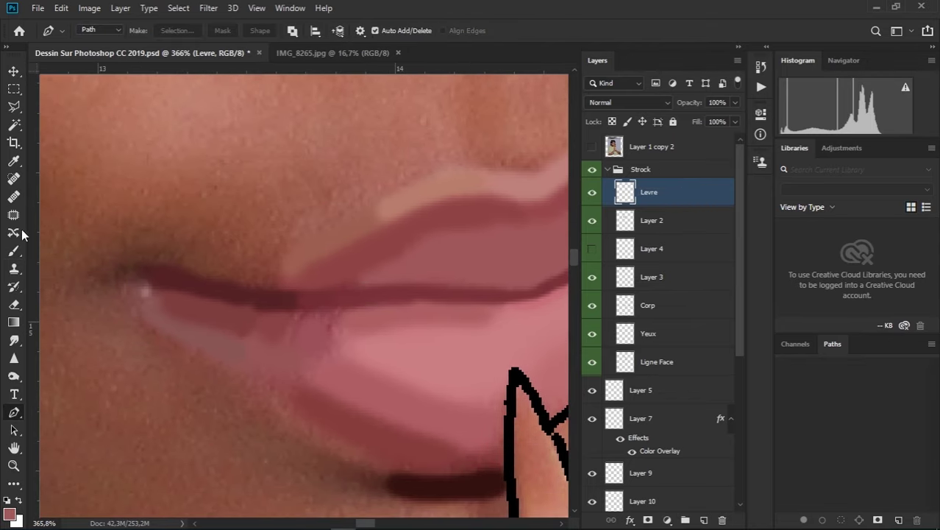
pyautogui.rightClick(14, 254)
pyautogui.click(51, 264)
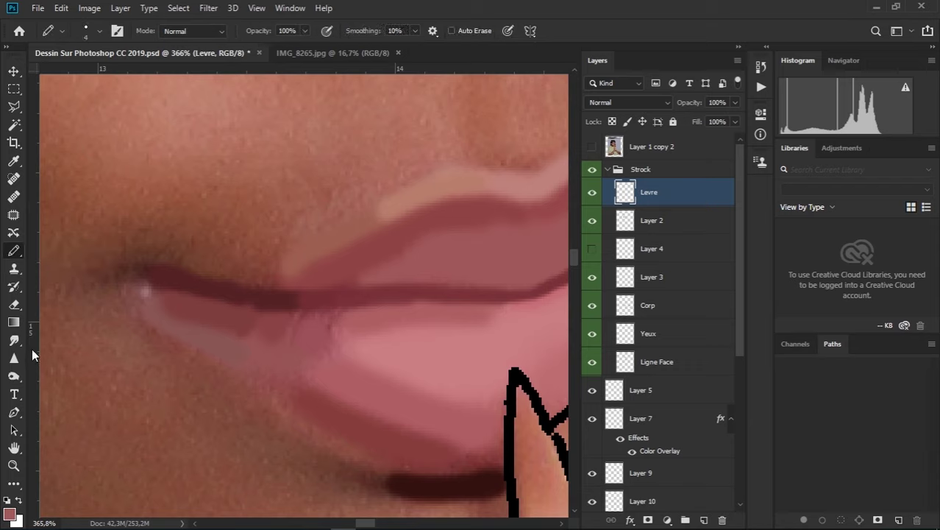
pyautogui.click(9, 515)
pyautogui.write('000000')
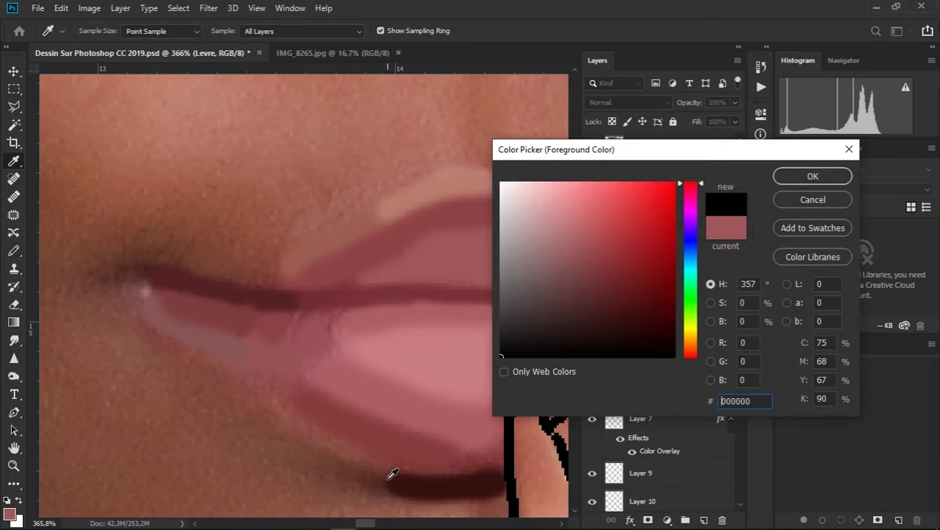
pyautogui.press('Return')
# Outline the lips in black on Levre, then delete the temporary path and collapse Strock
pyautogui.press('p')
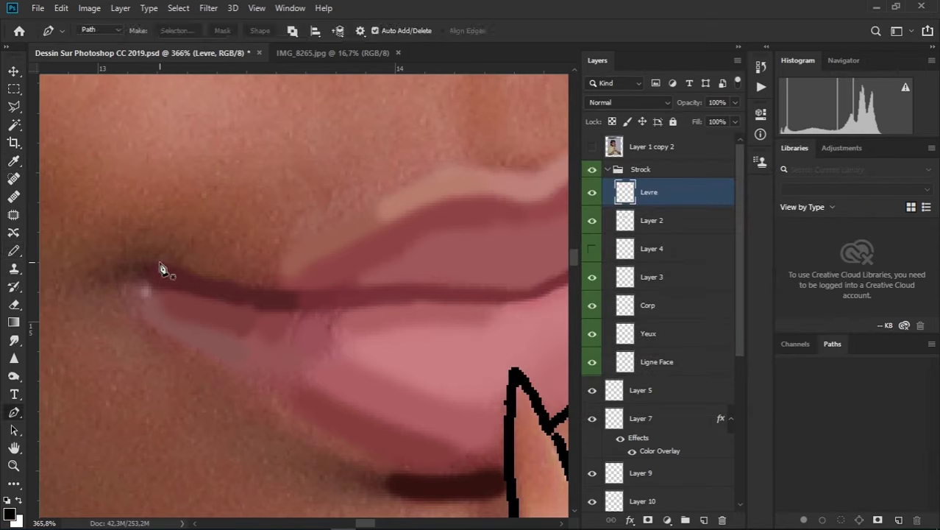
pyautogui.scroll(-2, 192, 270)
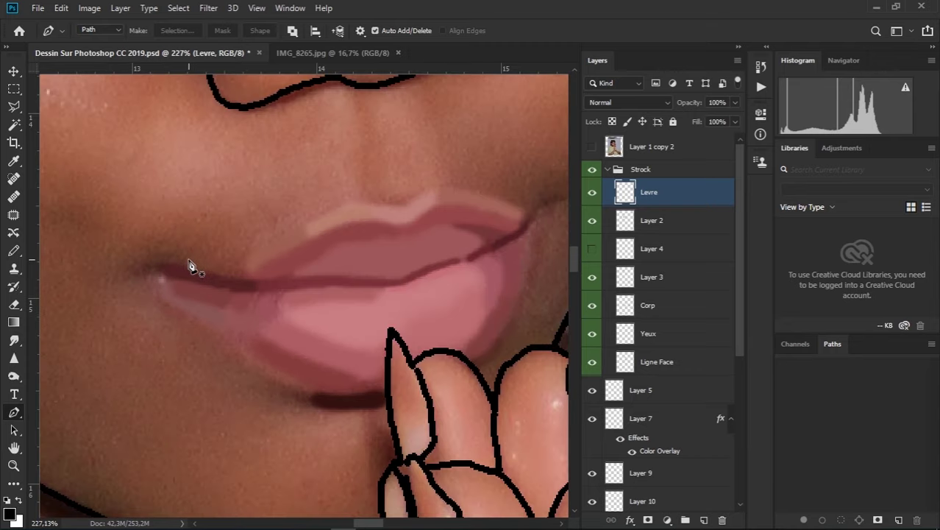
pyautogui.scroll(1, 190, 266)
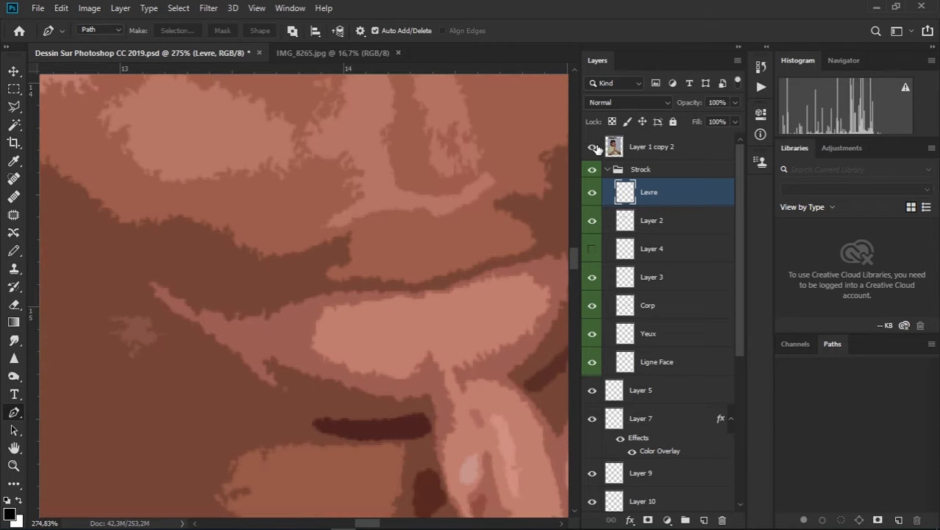
pyautogui.click(592, 146)
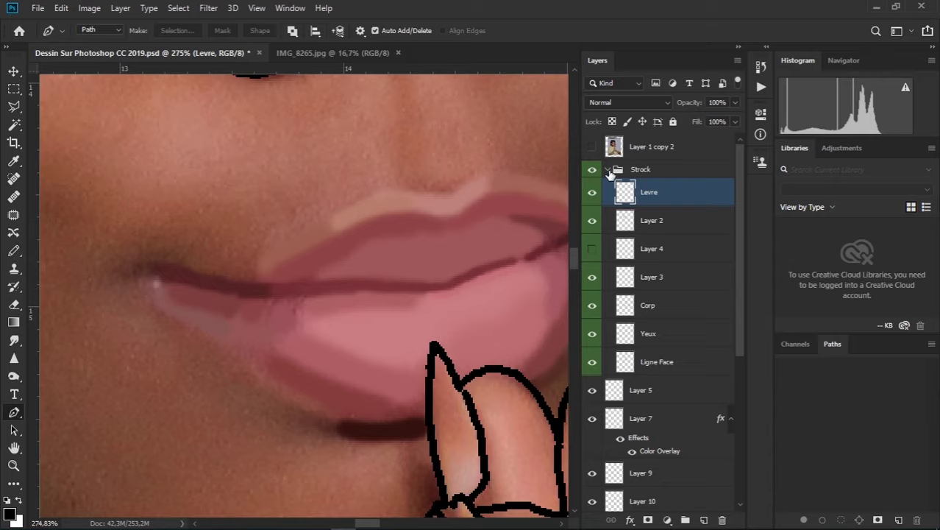
pyautogui.click(608, 170)
pyautogui.click(681, 197)
pyautogui.scroll(-5, 644, 324)
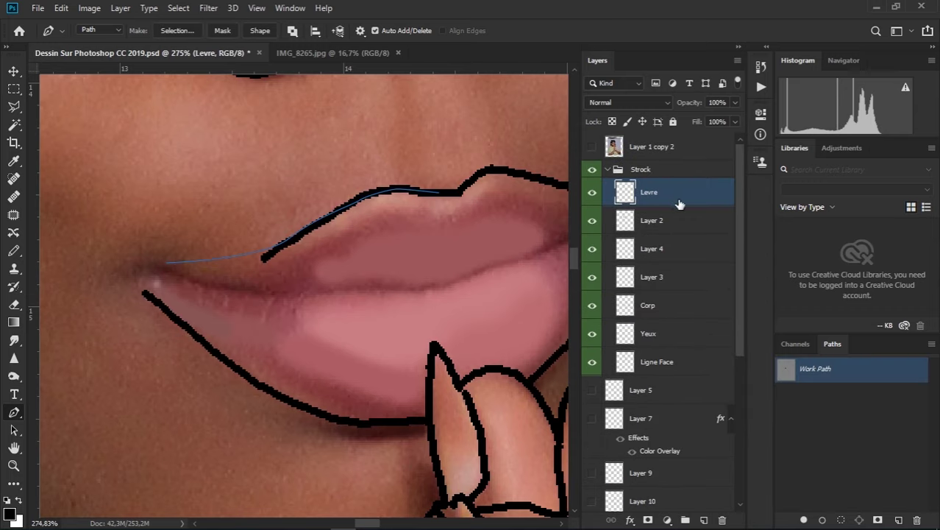
pyautogui.press('Delete')
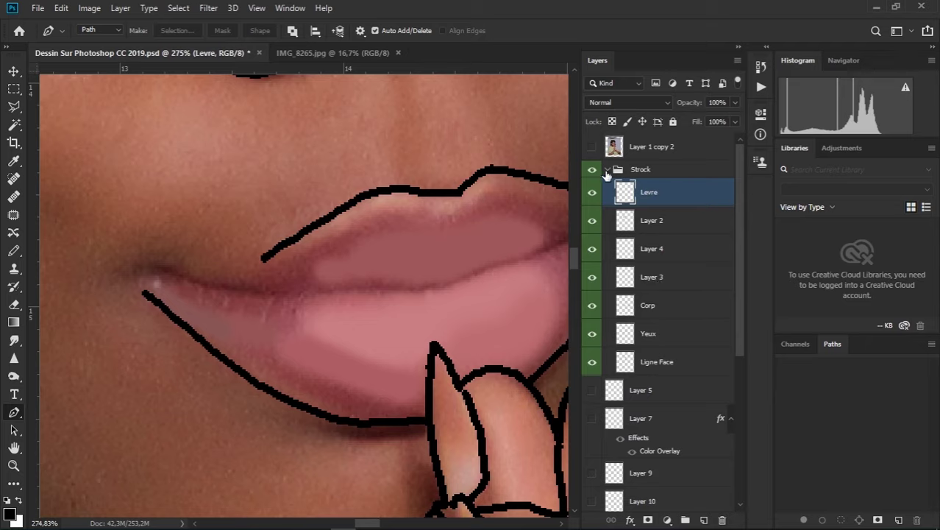
pyautogui.click(607, 170)
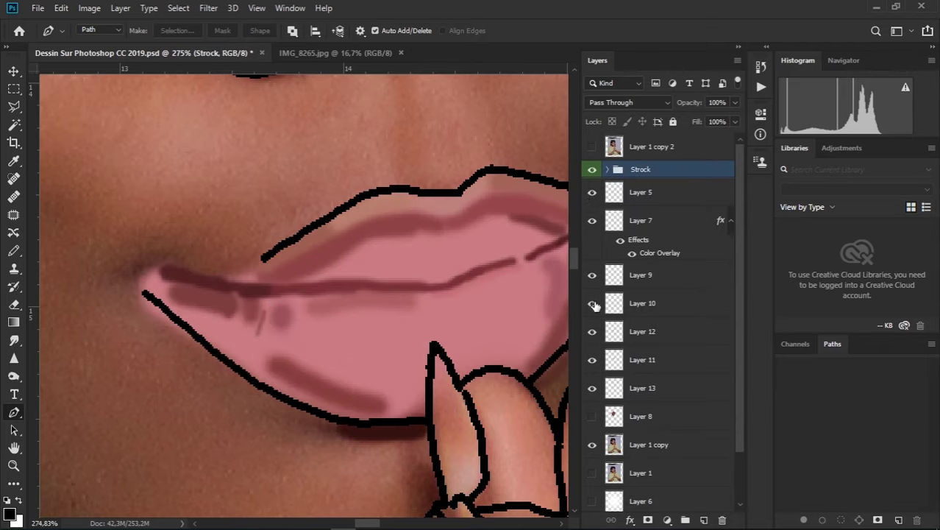
# Hide Layer 11's pink fill, the reference photo on Layer 1 copy, and Layer 8's brown skin
pyautogui.click(594, 362)
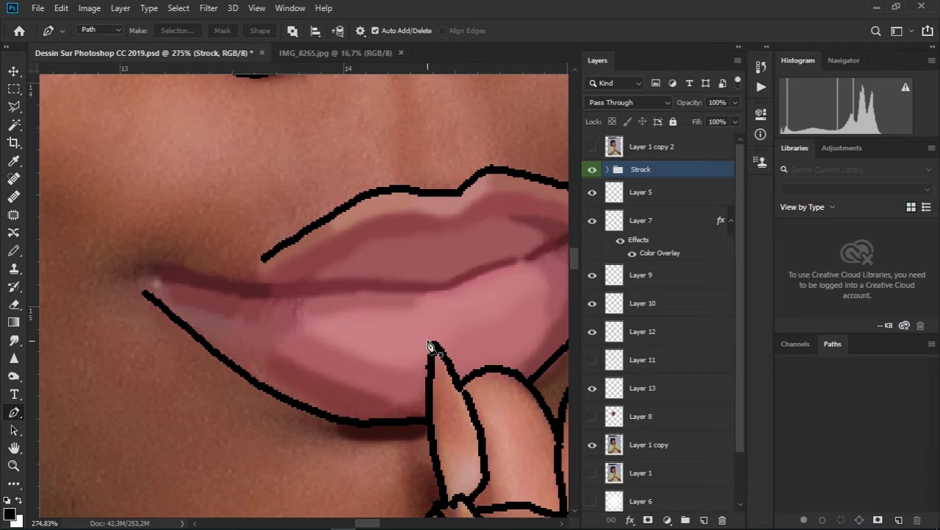
pyautogui.click(593, 445)
pyautogui.scroll(-3, 430, 315)
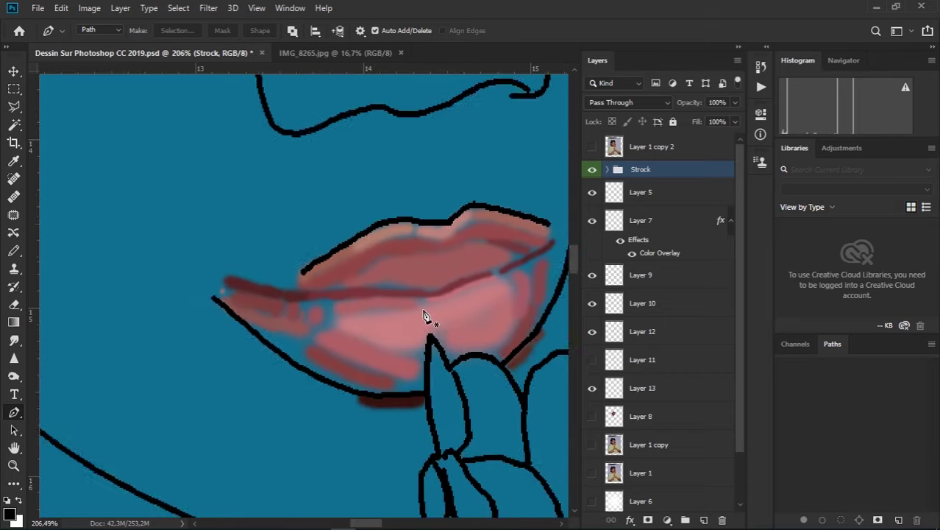
pyautogui.scroll(-2, 437, 331)
pyautogui.scroll(-2, 441, 334)
pyautogui.scroll(-3, 444, 334)
pyautogui.scroll(-1, 441, 331)
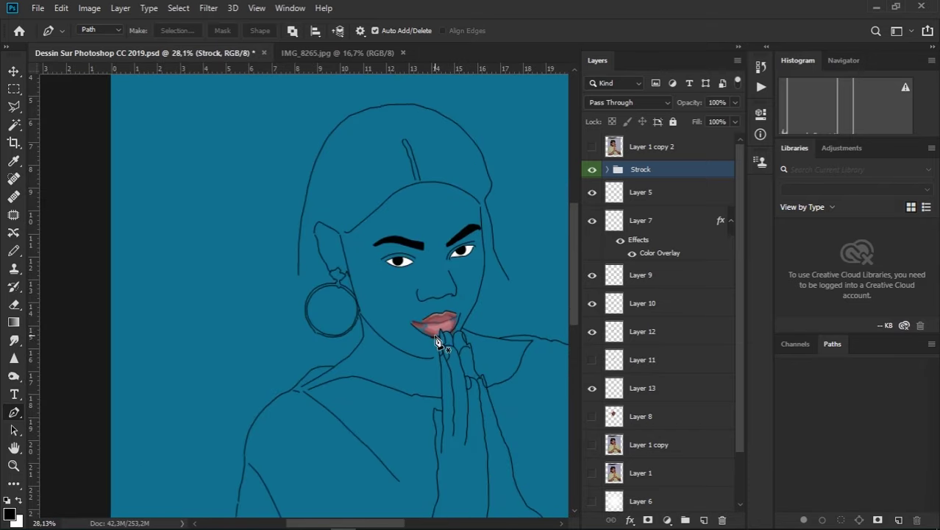
pyautogui.scroll(-1, 442, 342)
pyautogui.scroll(-1, 434, 352)
pyautogui.scroll(-1, 428, 366)
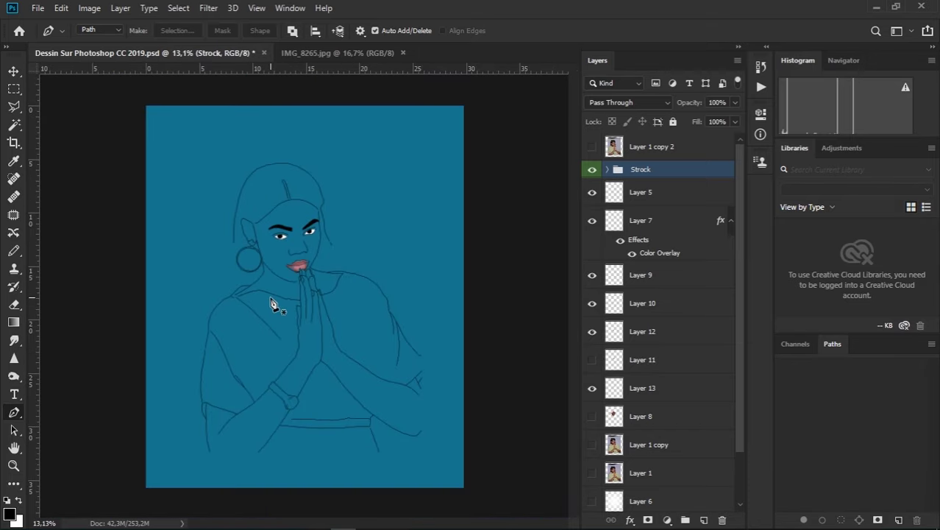
pyautogui.scroll(2, 271, 304)
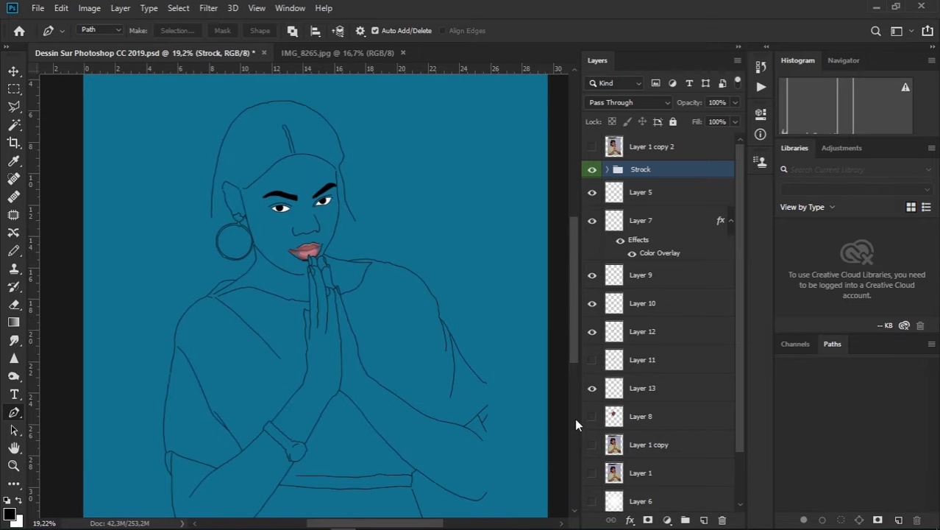
pyautogui.click(593, 417)
# Toggle Layers 12 and 10 to check the lip strokes, then select Layer 13
pyautogui.scroll(1, 350, 302)
pyautogui.scroll(3, 295, 272)
pyautogui.scroll(3, 315, 246)
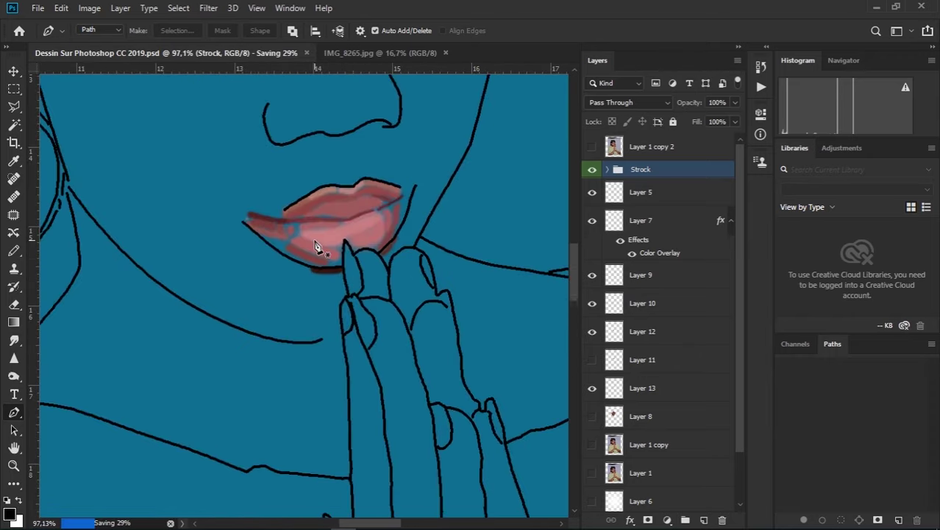
pyautogui.scroll(2, 318, 245)
pyautogui.scroll(1, 318, 245)
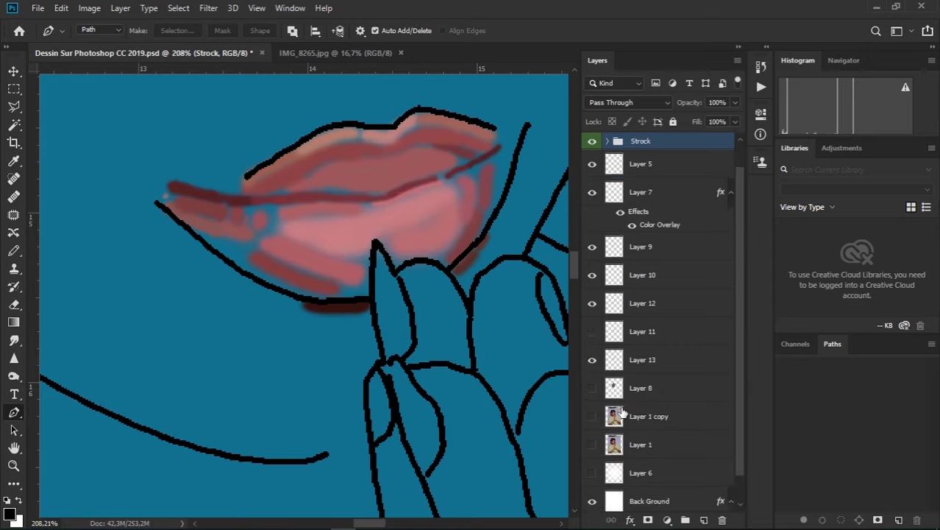
pyautogui.doubleClick(593, 332)
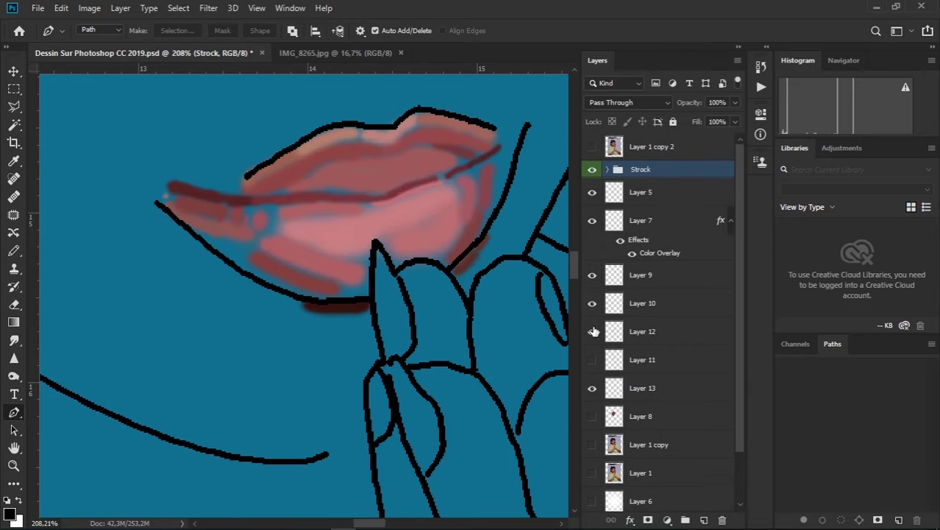
pyautogui.doubleClick(592, 305)
pyautogui.click(593, 390)
# Set the pencil size to 3 px, then switch to the soft brush
pyautogui.scroll(3, 302, 235)
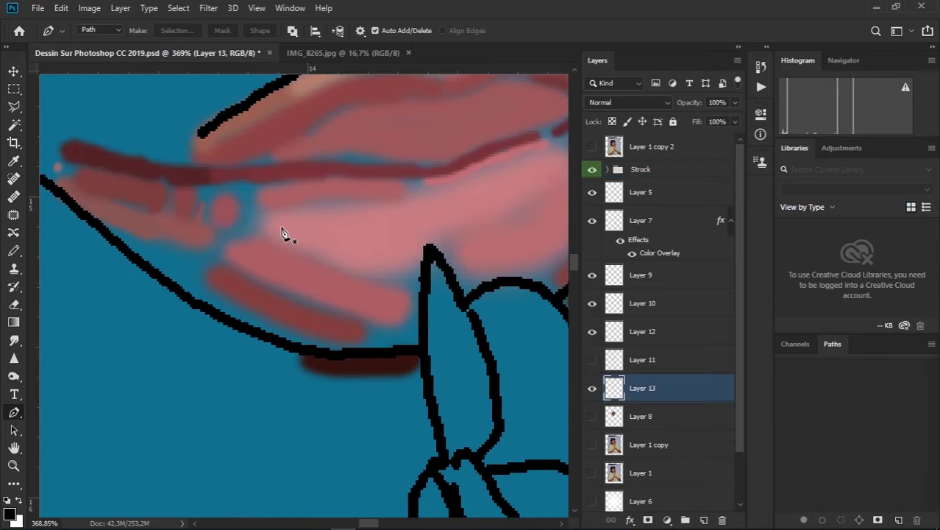
pyautogui.press('b')
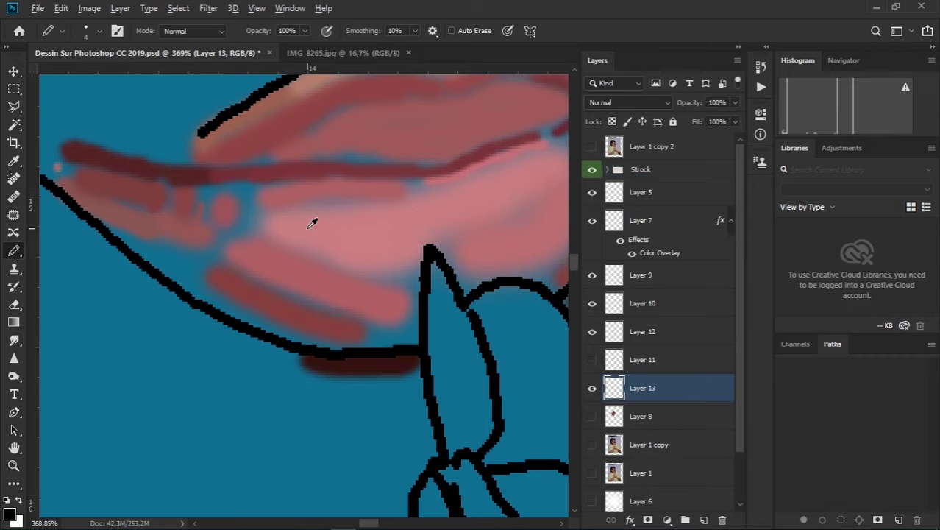
pyautogui.rightClick(319, 227)
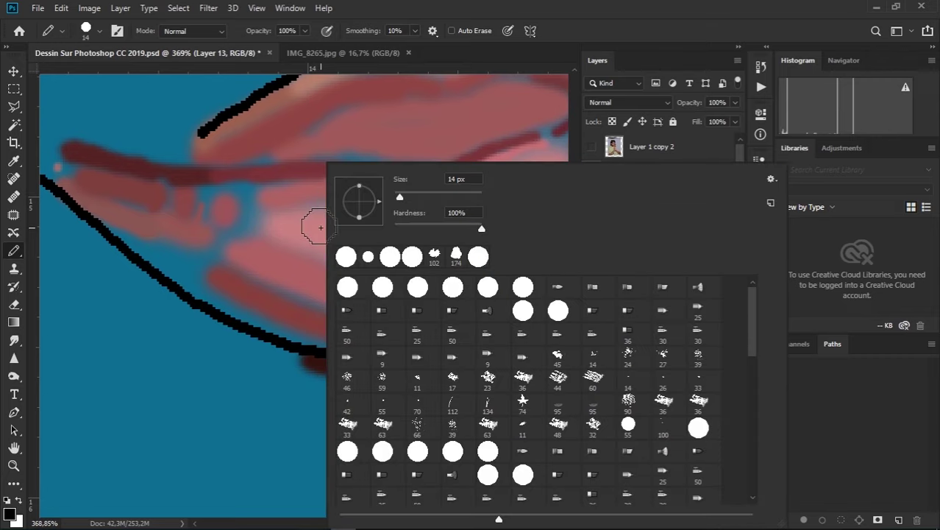
pyautogui.click(523, 6)
pyautogui.moveTo(347, 250); pyautogui.dragTo(322, 255)
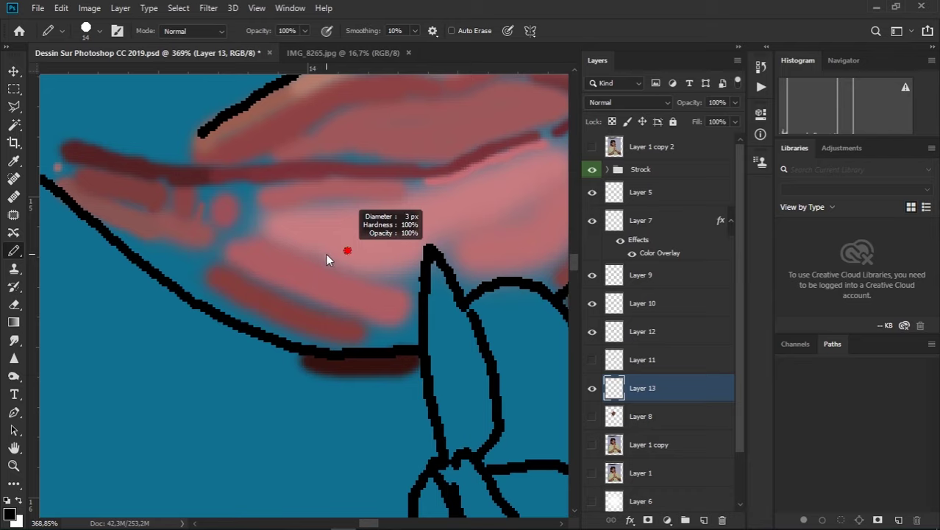
pyautogui.moveTo(327, 254); pyautogui.dragTo(326, 253)
pyautogui.rightClick(16, 253)
pyautogui.click(51, 250)
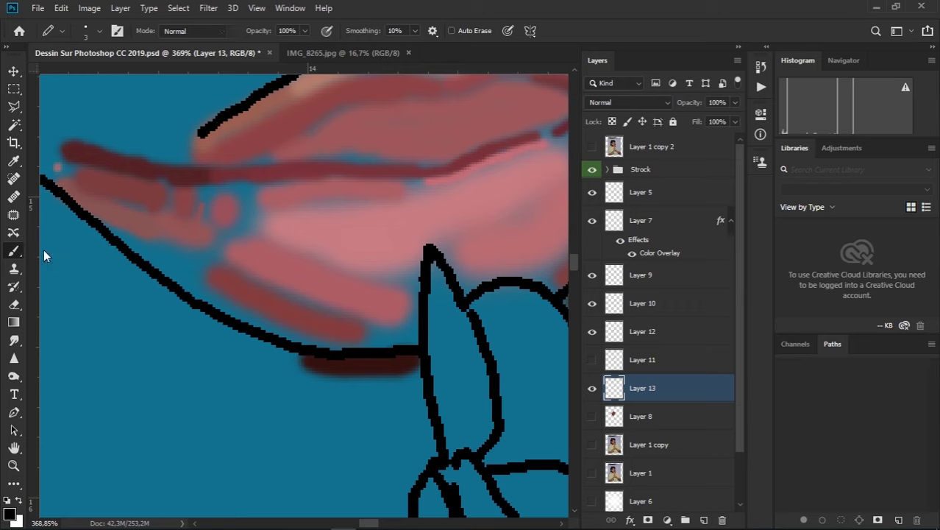
# Fill the blue gap above the lower lip's edge with sampled dark red and paint pink up to the outline
pyautogui.scroll(2, 238, 224)
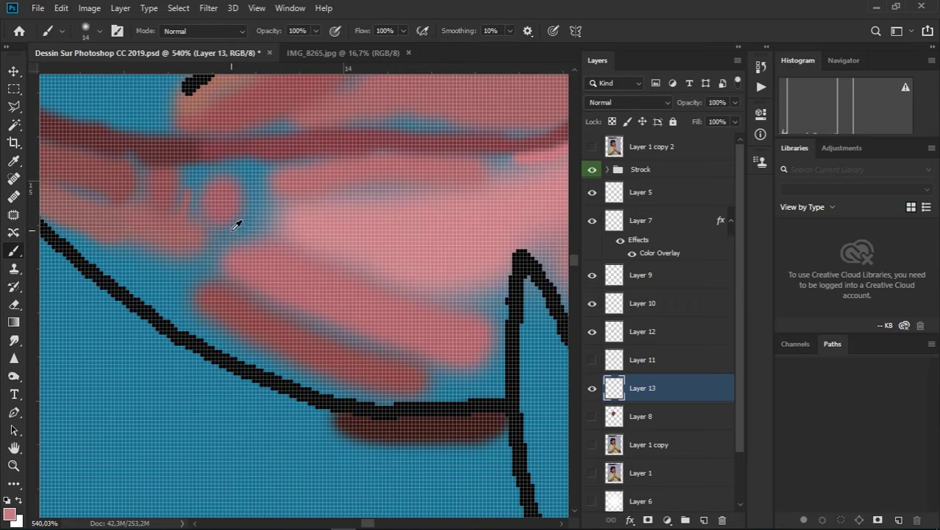
pyautogui.keyDown('alt'); pyautogui.click(301, 359); pyautogui.keyUp('alt')
pyautogui.rightClick(242, 332)
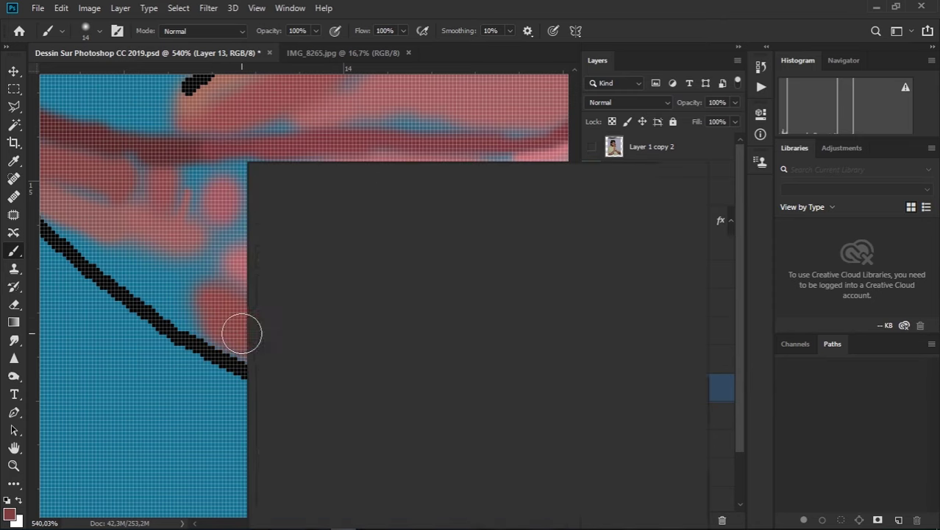
pyautogui.click(204, 325)
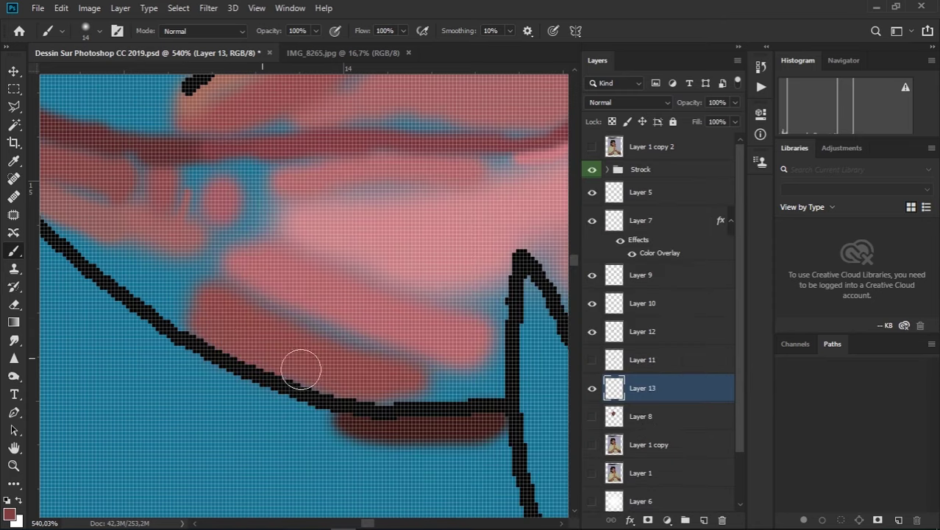
pyautogui.moveTo(379, 393)
pyautogui.mouseDown()
pyautogui.moveTo(496, 384)
pyautogui.moveTo(317, 375)
pyautogui.moveTo(382, 372)
pyautogui.moveTo(233, 290)
pyautogui.moveTo(207, 303)
pyautogui.mouseUp()
pyautogui.hscroll(-4, 363, 322)
pyautogui.scroll(1, 363, 322)
pyautogui.hscroll(-1, 283, 283)
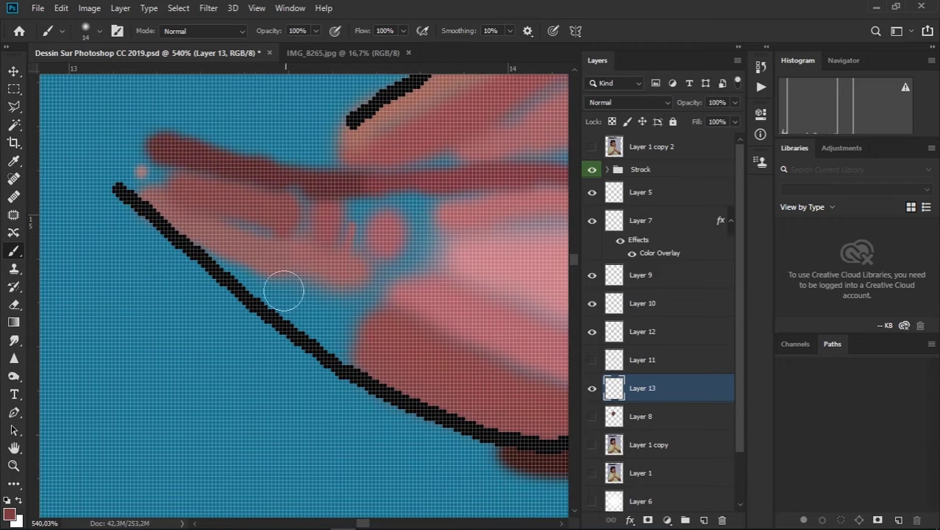
pyautogui.moveTo(254, 271)
pyautogui.mouseDown()
pyautogui.moveTo(159, 200)
pyautogui.moveTo(281, 301)
pyautogui.moveTo(342, 338)
pyautogui.moveTo(340, 349)
pyautogui.moveTo(268, 262)
pyautogui.moveTo(363, 311)
pyautogui.moveTo(457, 293)
pyautogui.moveTo(461, 308)
pyautogui.moveTo(382, 287)
pyautogui.moveTo(378, 296)
pyautogui.mouseUp()
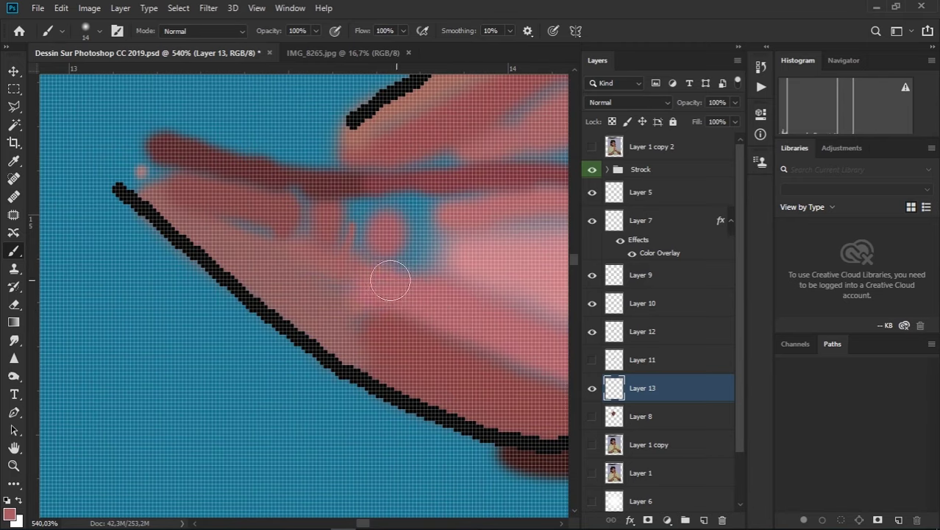
# Fill the left lip-corner gap with darker red and cover the remaining blue patches with sampled pink
pyautogui.keyDown('alt'); pyautogui.click(271, 210); pyautogui.keyUp('alt')
pyautogui.moveTo(271, 210)
pyautogui.mouseDown()
pyautogui.moveTo(158, 158)
pyautogui.moveTo(180, 191)
pyautogui.moveTo(295, 240)
pyautogui.moveTo(284, 195)
pyautogui.moveTo(314, 237)
pyautogui.mouseUp()
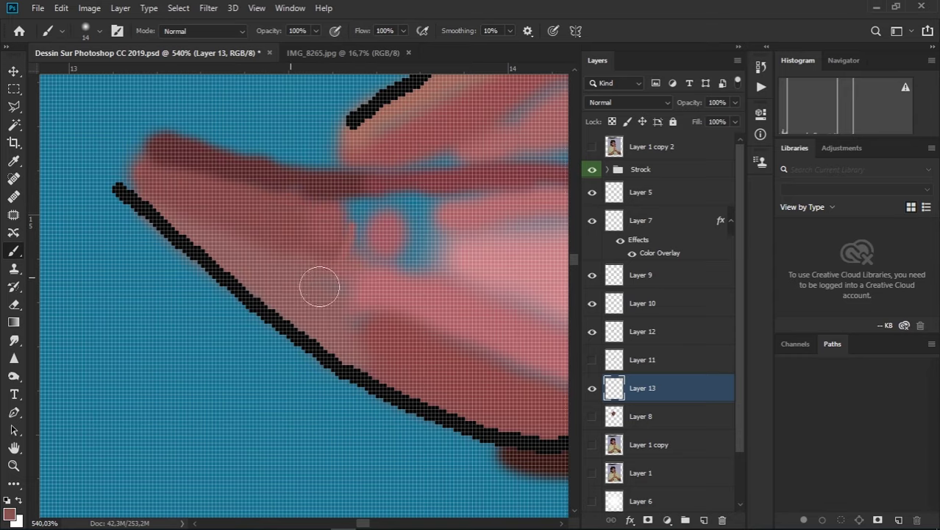
pyautogui.moveTo(380, 280)
pyautogui.mouseDown()
pyautogui.moveTo(160, 336)
pyautogui.moveTo(231, 319)
pyautogui.mouseUp()
pyautogui.keyDown('alt'); pyautogui.click(343, 302); pyautogui.keyUp('alt')
pyautogui.moveTo(273, 294)
pyautogui.mouseDown()
pyautogui.moveTo(256, 305)
pyautogui.moveTo(493, 374)
pyautogui.moveTo(521, 361)
pyautogui.moveTo(475, 412)
pyautogui.mouseUp()
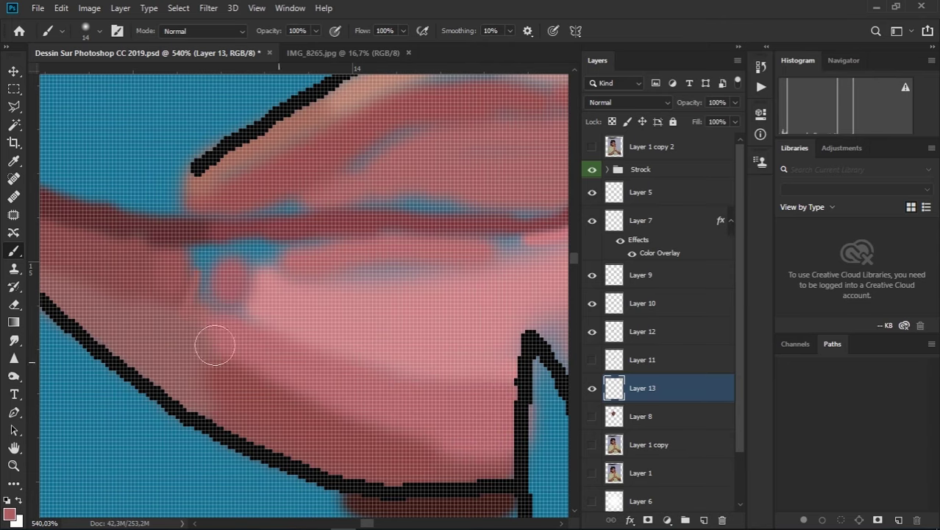
pyautogui.hscroll(-3, 216, 342)
pyautogui.scroll(1, 296, 336)
pyautogui.moveTo(390, 347)
pyautogui.mouseDown()
pyautogui.moveTo(315, 292)
pyautogui.moveTo(378, 277)
pyautogui.moveTo(334, 333)
pyautogui.moveTo(320, 334)
pyautogui.mouseUp()
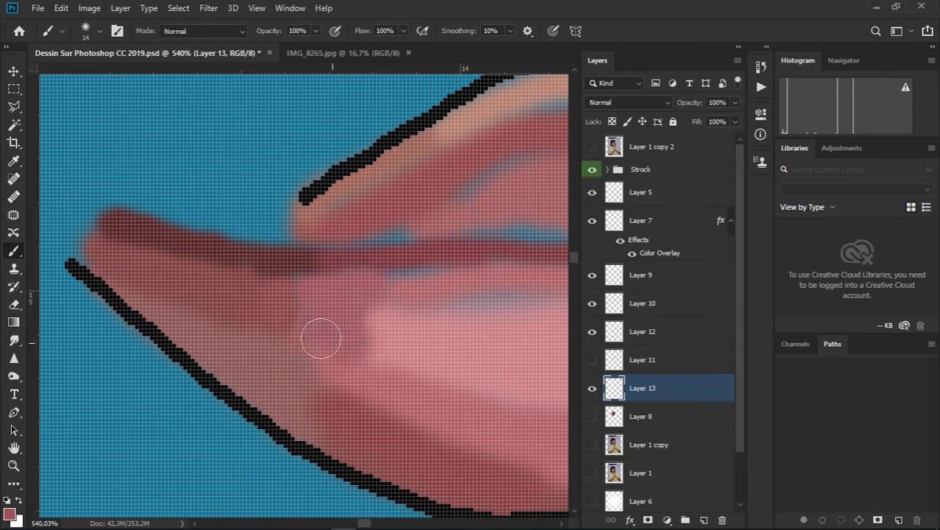
pyautogui.keyDown('alt'); pyautogui.click(274, 286); pyautogui.keyUp('alt')
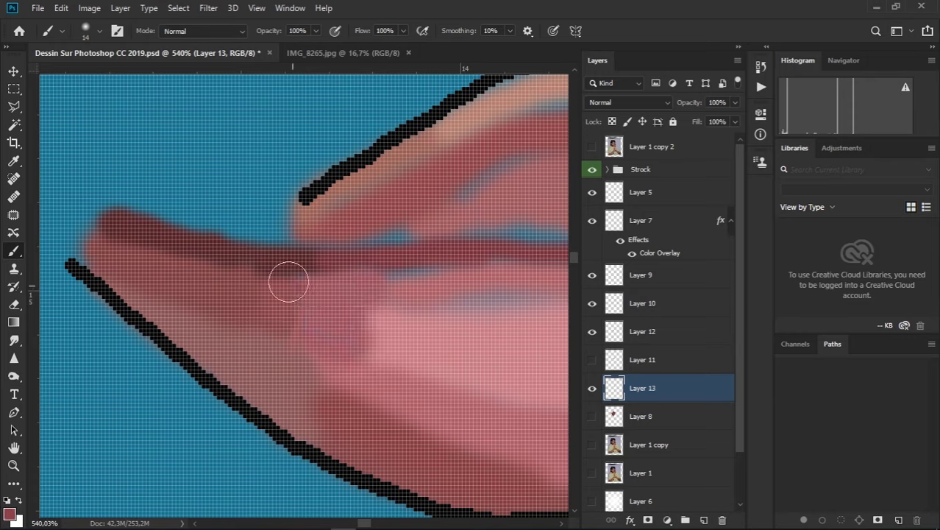
pyautogui.keyDown('alt'); pyautogui.scroll(-3, 423, 326); pyautogui.keyUp('alt')
# Review the lip shading and paint a lighter pink highlight across the lower lip
pyautogui.scroll(-2, 423, 327)
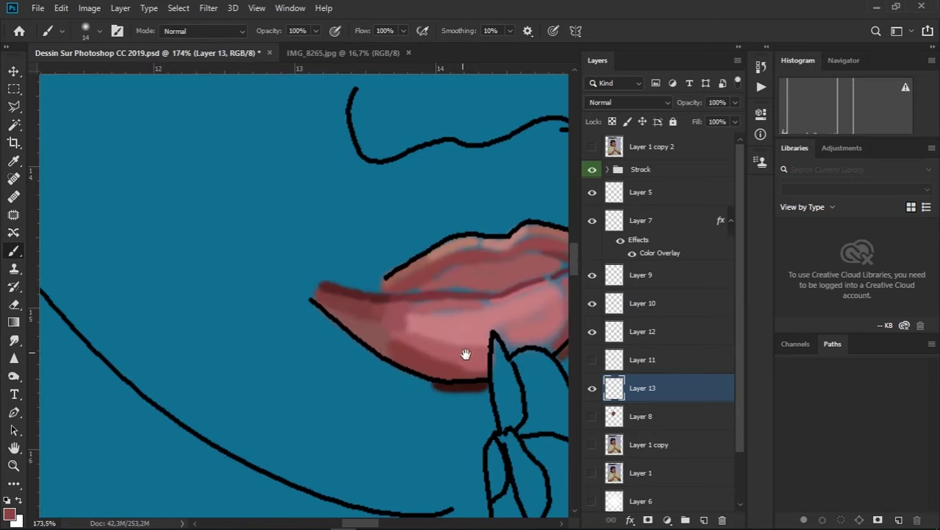
pyautogui.moveTo(466, 354); pyautogui.dragTo(357, 351)
pyautogui.scroll(2, 324, 345)
pyautogui.scroll(-5, 317, 333)
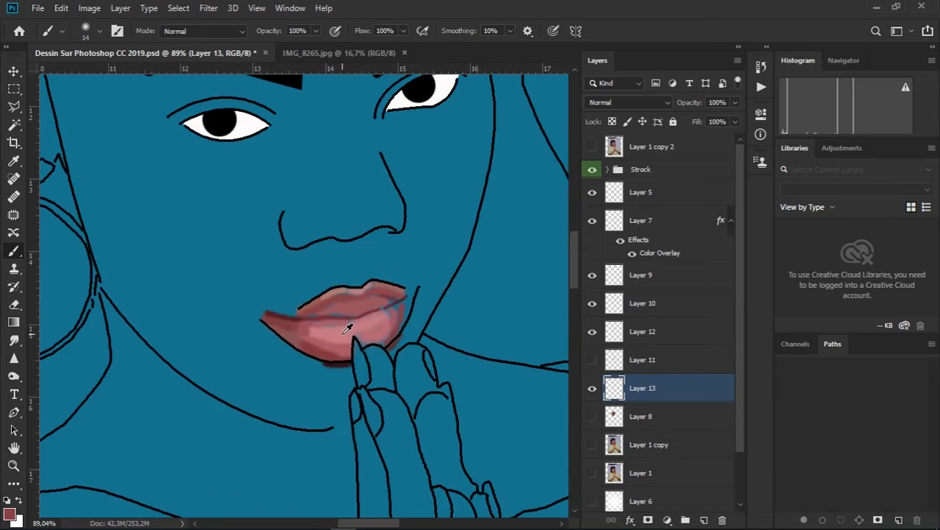
pyautogui.scroll(-4, 324, 353)
pyautogui.scroll(-1, 329, 374)
pyautogui.scroll(2, 348, 356)
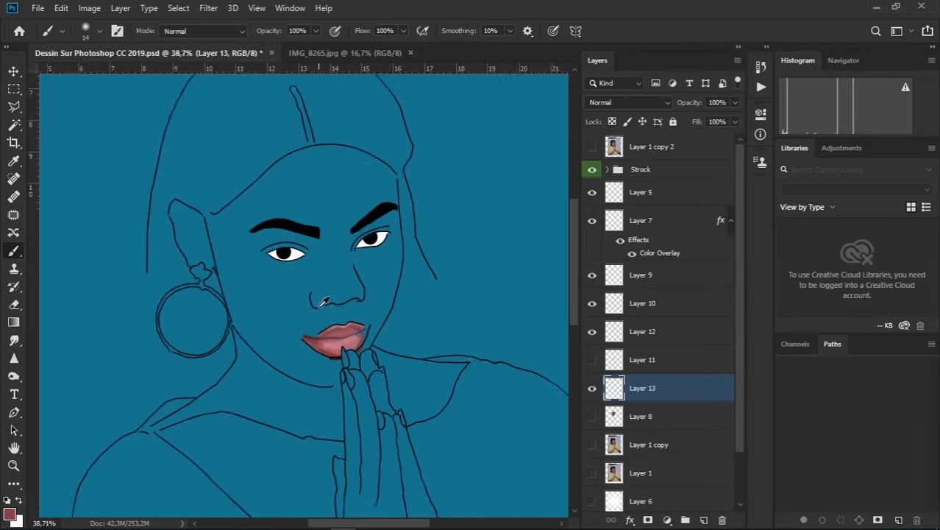
pyautogui.scroll(2, 315, 380)
pyautogui.scroll(2, 355, 330)
pyautogui.scroll(2, 375, 328)
pyautogui.scroll(1, 375, 328)
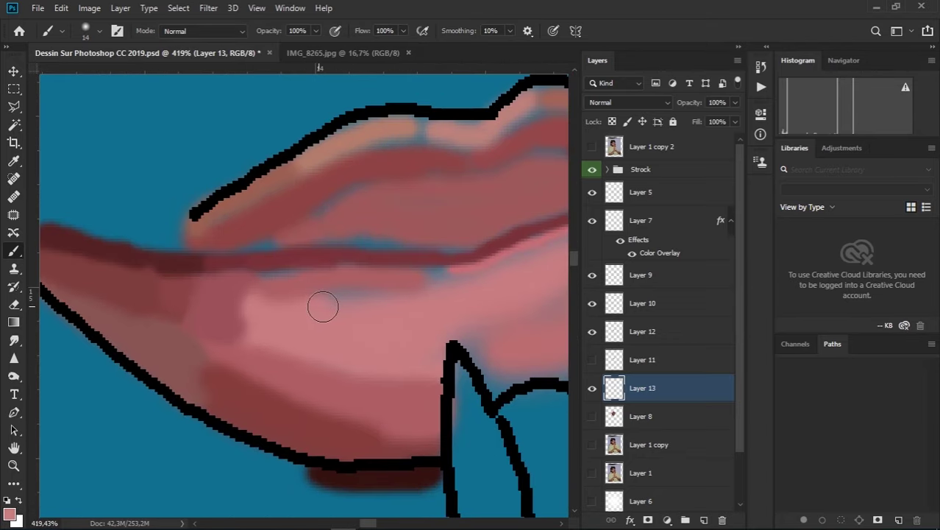
pyautogui.moveTo(274, 304); pyautogui.dragTo(360, 300)
# Repaint part of the lip in a darker tone and draw a dark red line along the mouth's right corner
pyautogui.keyDown('alt'); pyautogui.click(384, 284); pyautogui.keyUp('alt')
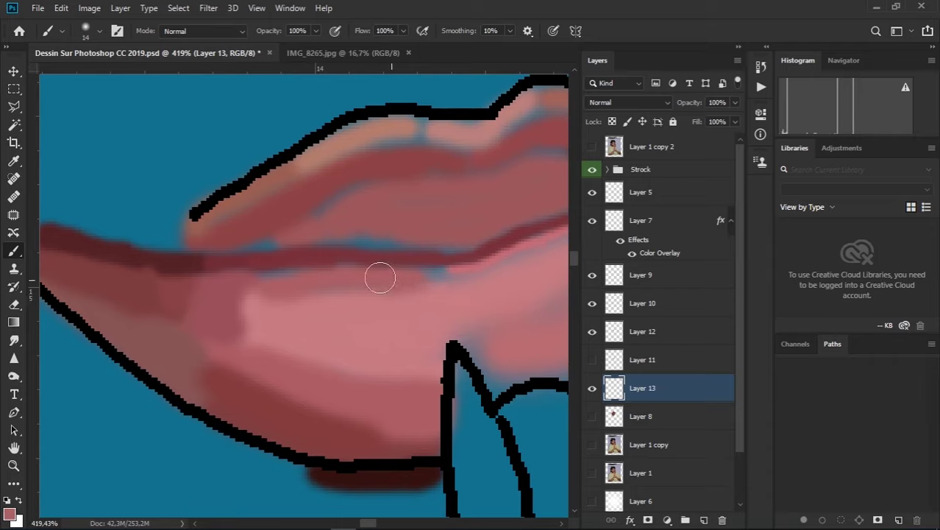
pyautogui.moveTo(252, 279); pyautogui.dragTo(454, 275)
pyautogui.keyDown('alt'); pyautogui.click(500, 248); pyautogui.keyUp('alt')
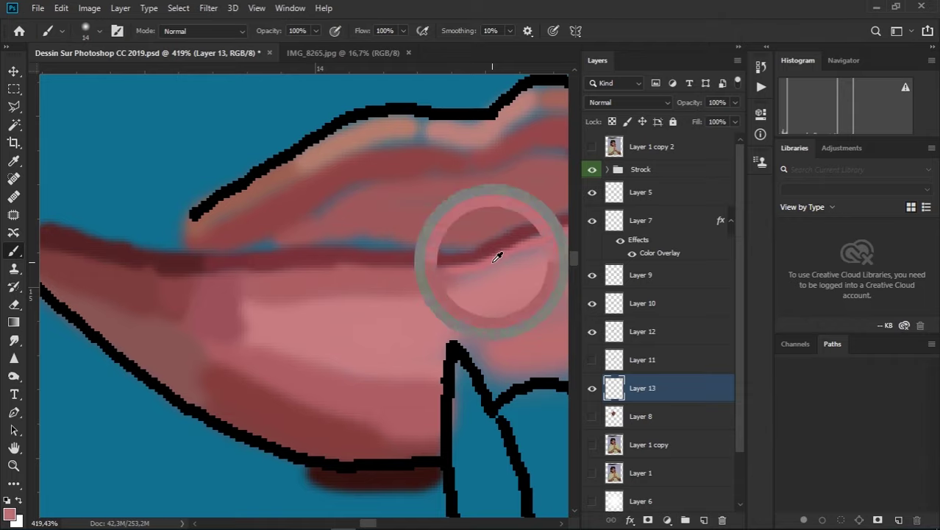
pyautogui.moveTo(498, 255)
pyautogui.mouseDown()
pyautogui.moveTo(515, 248)
pyautogui.moveTo(452, 285)
pyautogui.moveTo(304, 316)
pyautogui.mouseUp()
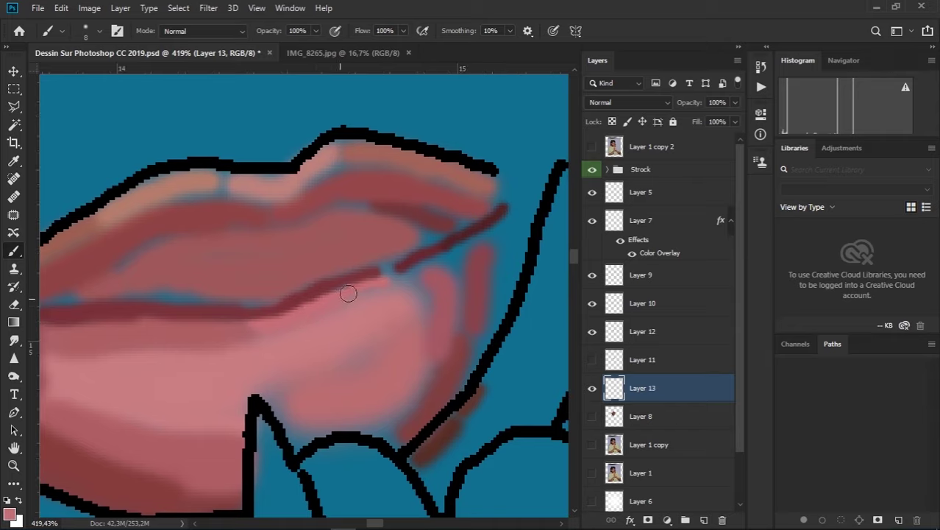
# Enlarge the brush to 20 px, soften the lower lip's pink, and clean up the outline near the finger
pyautogui.keyDown('alt'); pyautogui.click(321, 356); pyautogui.keyUp('alt')
pyautogui.press(']')
pyautogui.press(']')
pyautogui.press(']')
pyautogui.moveTo(326, 367); pyautogui.dragTo(373, 336)
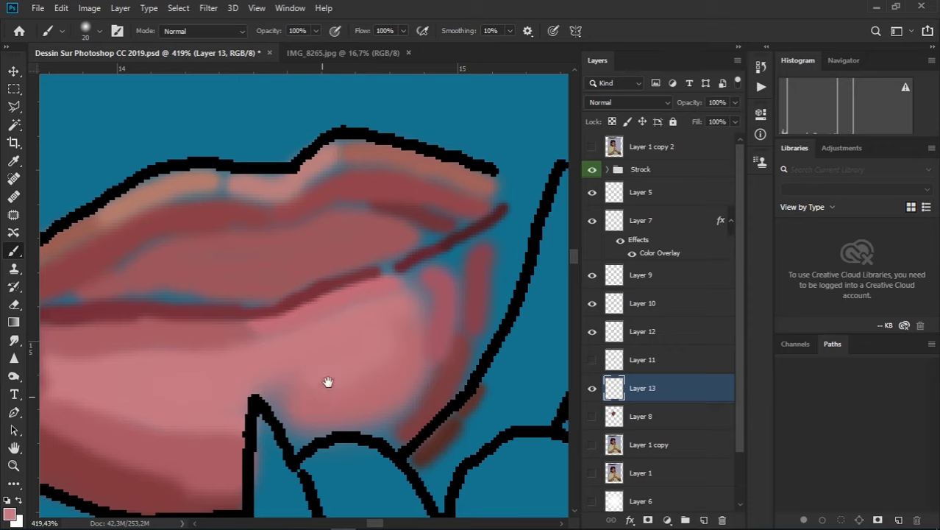
pyautogui.moveTo(328, 382); pyautogui.dragTo(344, 304)
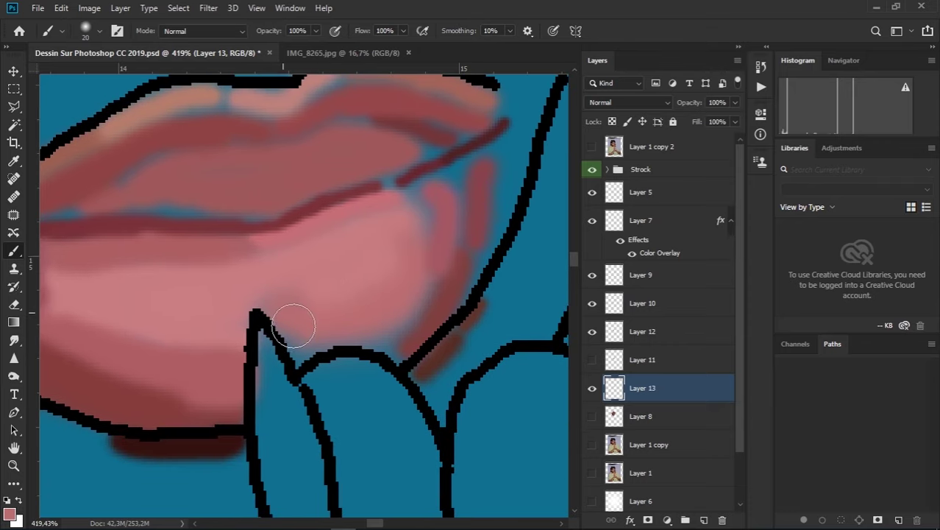
pyautogui.moveTo(302, 354)
pyautogui.mouseDown()
pyautogui.moveTo(309, 336)
pyautogui.moveTo(389, 326)
pyautogui.moveTo(375, 342)
pyautogui.moveTo(401, 362)
pyautogui.moveTo(374, 330)
pyautogui.moveTo(323, 329)
pyautogui.moveTo(354, 365)
pyautogui.mouseUp()
pyautogui.press('e')
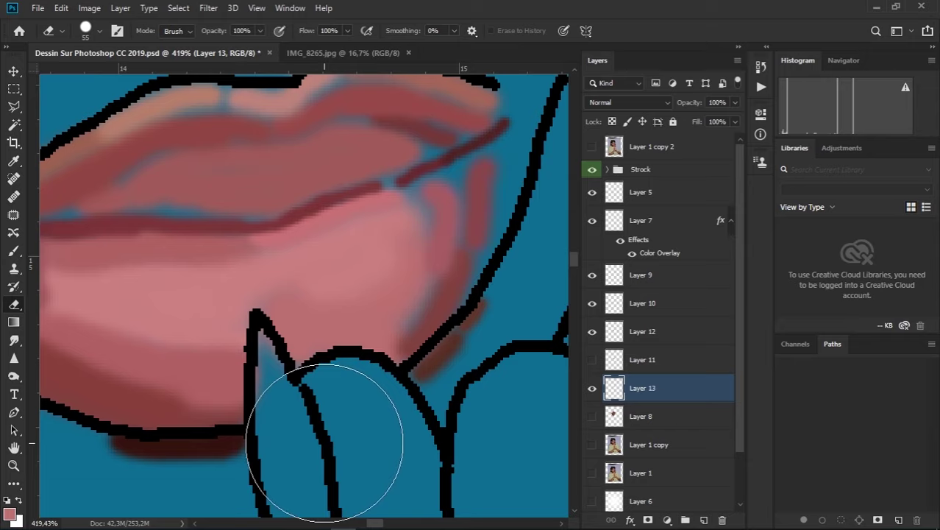
pyautogui.moveTo(328, 426); pyautogui.dragTo(246, 425)
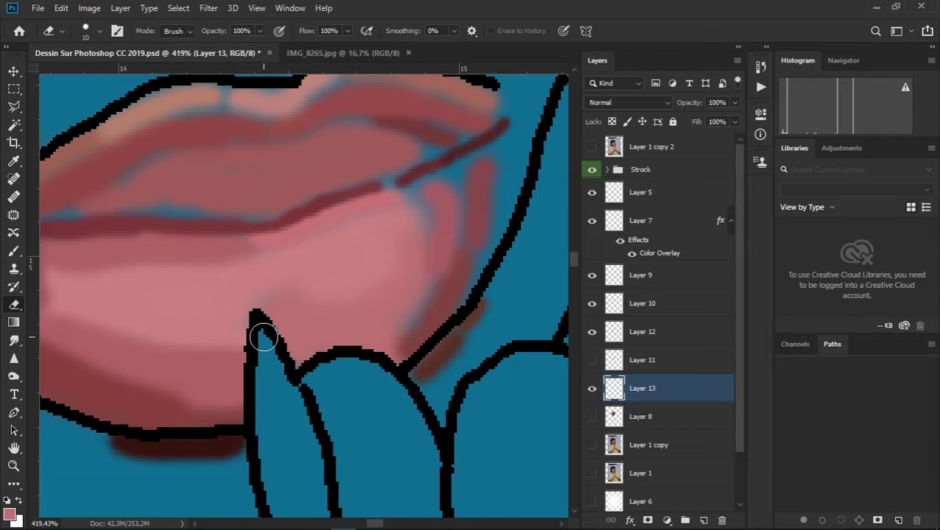
pyautogui.scroll(1, 425, 282)
pyautogui.press('b')
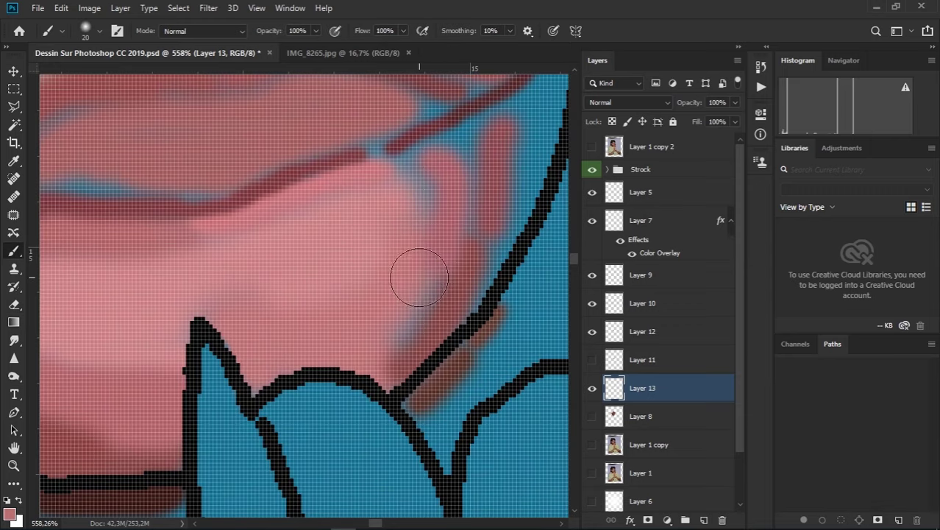
pyautogui.scroll(-2, 409, 262)
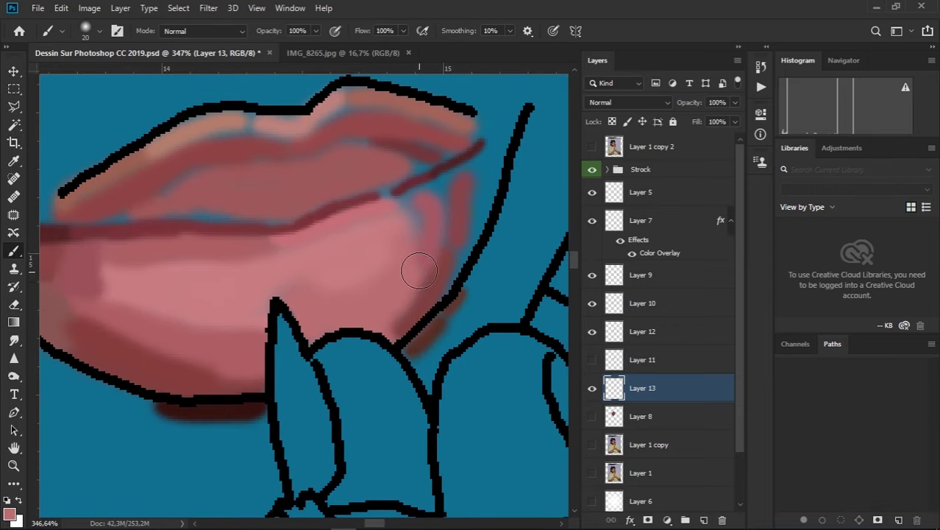
pyautogui.scroll(1, 416, 269)
pyautogui.scroll(1, 418, 276)
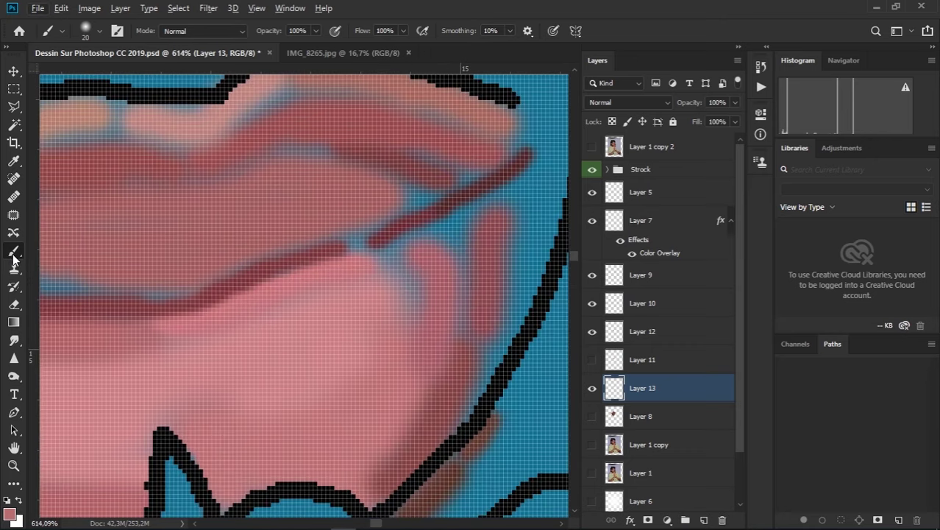
pyautogui.keyDown('alt'); pyautogui.rightClick(440, 278); pyautogui.keyUp('alt')
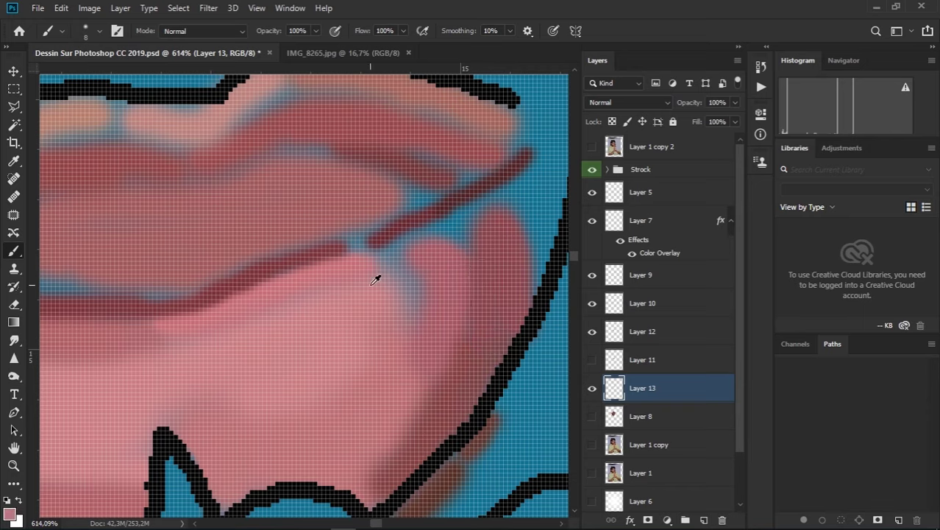
# Paint light pink over the blue-grey shadow inside the lips
pyautogui.moveTo(405, 324)
pyautogui.mouseDown()
pyautogui.moveTo(398, 262)
pyautogui.moveTo(355, 264)
pyautogui.mouseUp()
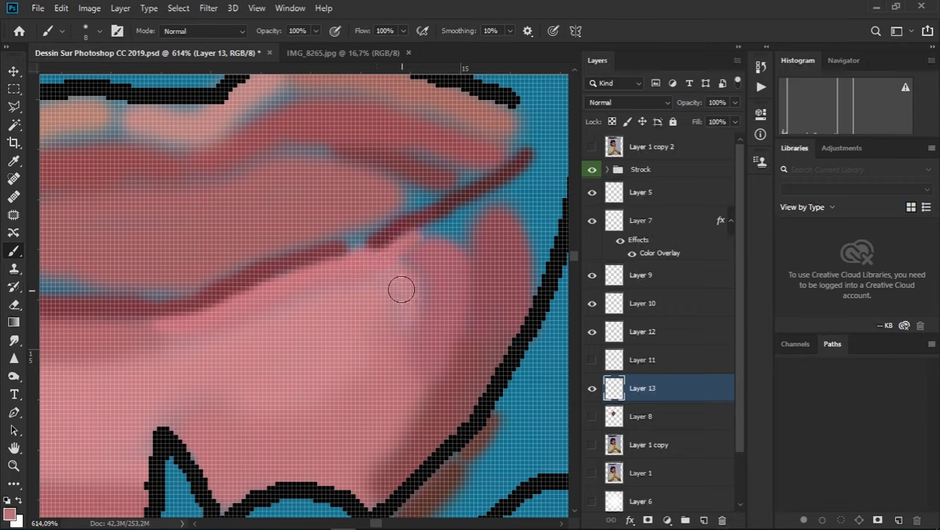
pyautogui.scroll(-3, 394, 335)
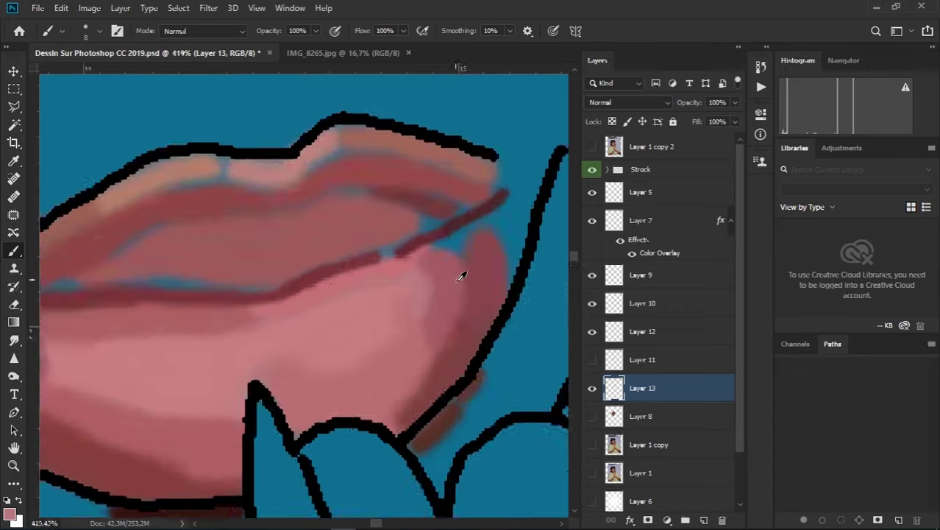
pyautogui.scroll(-2, 463, 269)
pyautogui.scroll(-2, 519, 295)
pyautogui.scroll(1, 514, 308)
pyautogui.scroll(1, 454, 309)
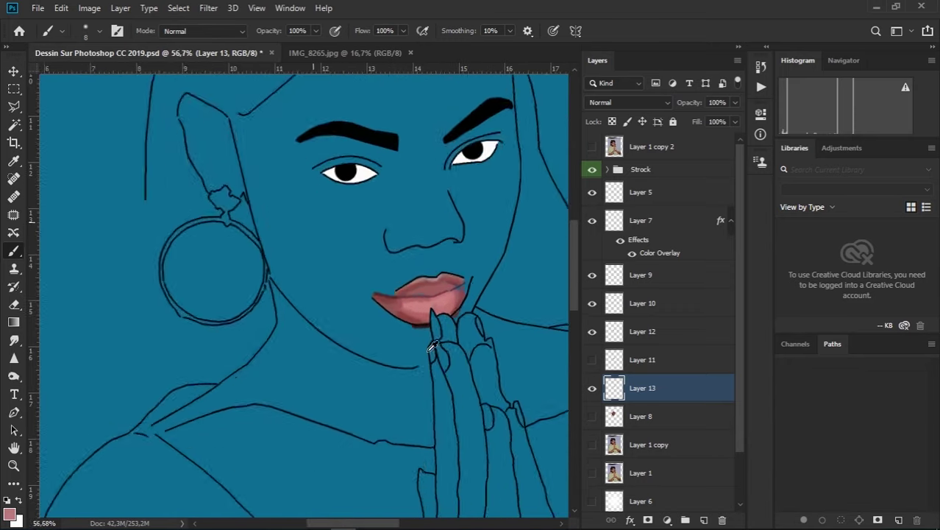
pyautogui.scroll(2, 464, 316)
pyautogui.scroll(2, 515, 353)
# Compare the result by toggling the lip colouring and the reference photo
pyautogui.click(592, 389)
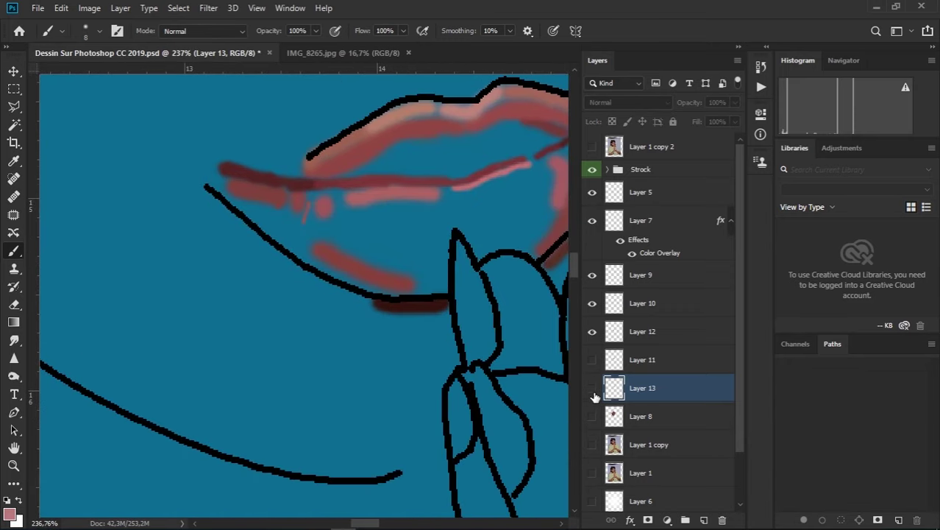
pyautogui.moveTo(518, 186); pyautogui.dragTo(470, 245)
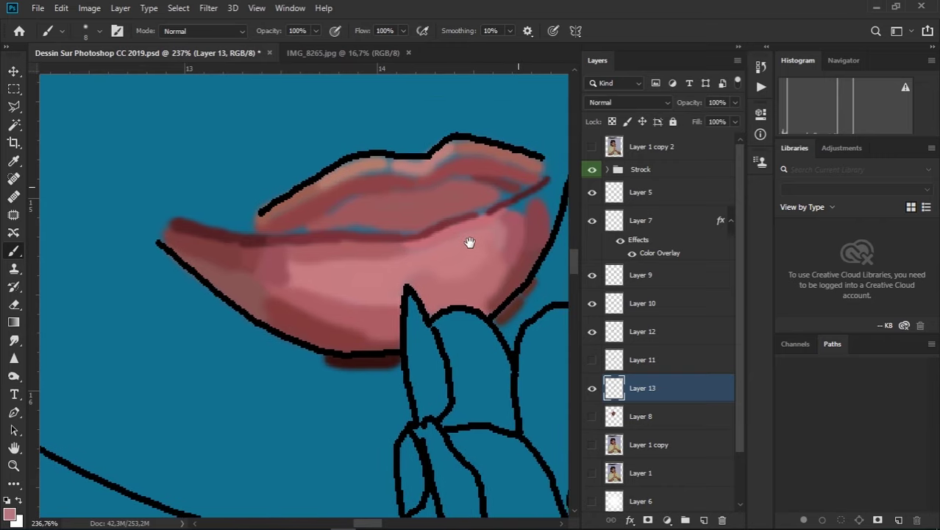
pyautogui.scroll(1, 329, 258)
pyautogui.scroll(1, 403, 216)
pyautogui.scroll(1, 403, 216)
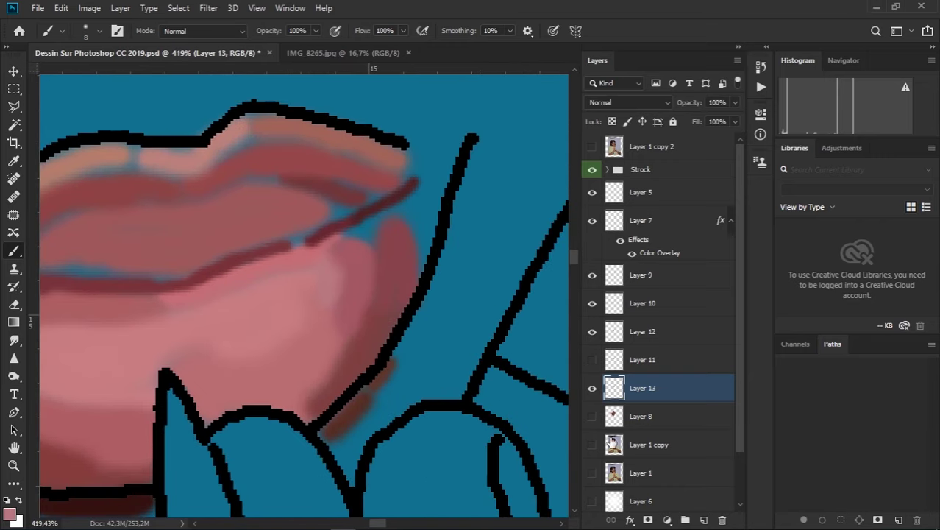
pyautogui.click(593, 445)
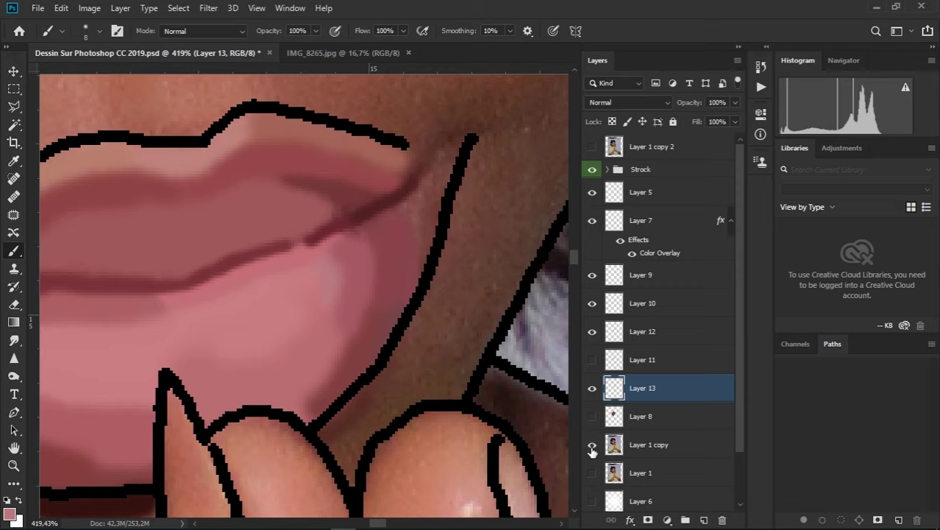
pyautogui.click(592, 446)
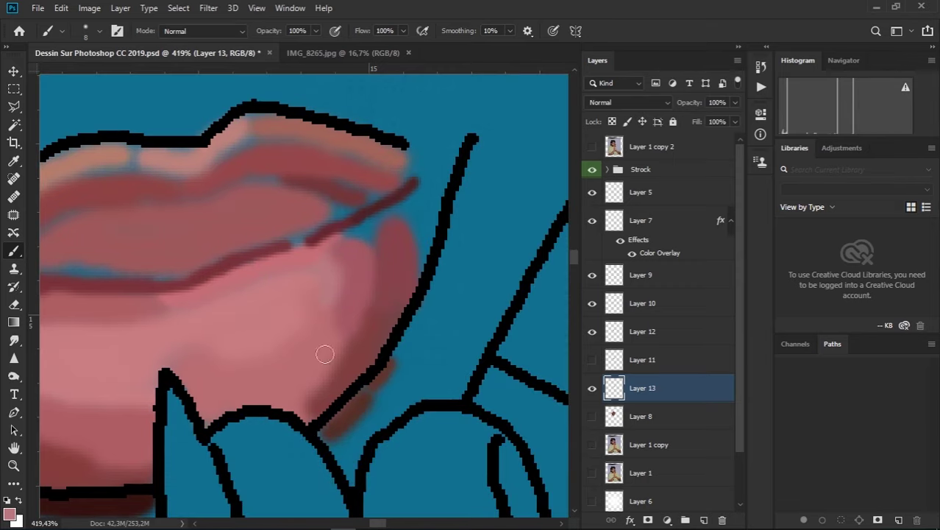
# At brush size 15, fill the blue gaps beside and below the red lip line, then return to size 8
pyautogui.keyDown('alt'); pyautogui.rightClick(424, 228); pyautogui.keyUp('alt')
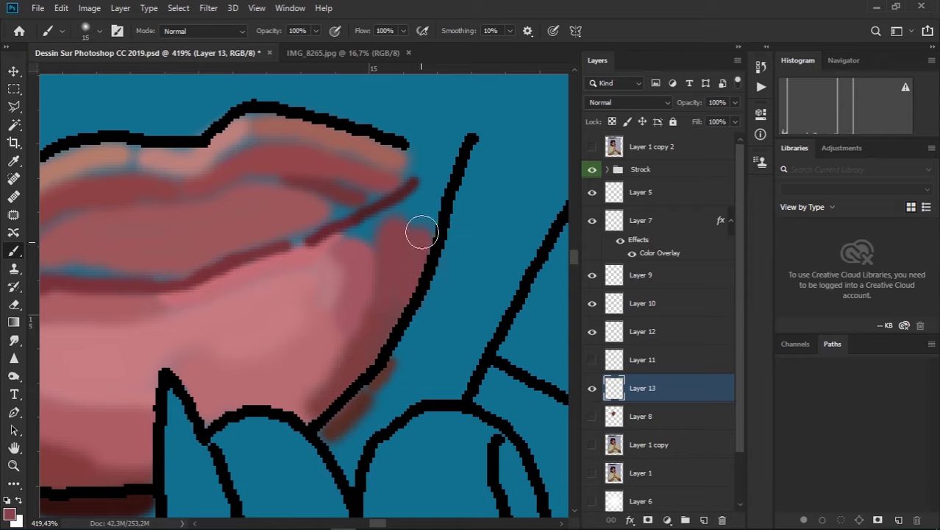
pyautogui.moveTo(425, 203)
pyautogui.mouseDown()
pyautogui.moveTo(405, 217)
pyautogui.moveTo(434, 210)
pyautogui.moveTo(412, 248)
pyautogui.moveTo(401, 225)
pyautogui.mouseUp()
pyautogui.moveTo(364, 253); pyautogui.dragTo(380, 221)
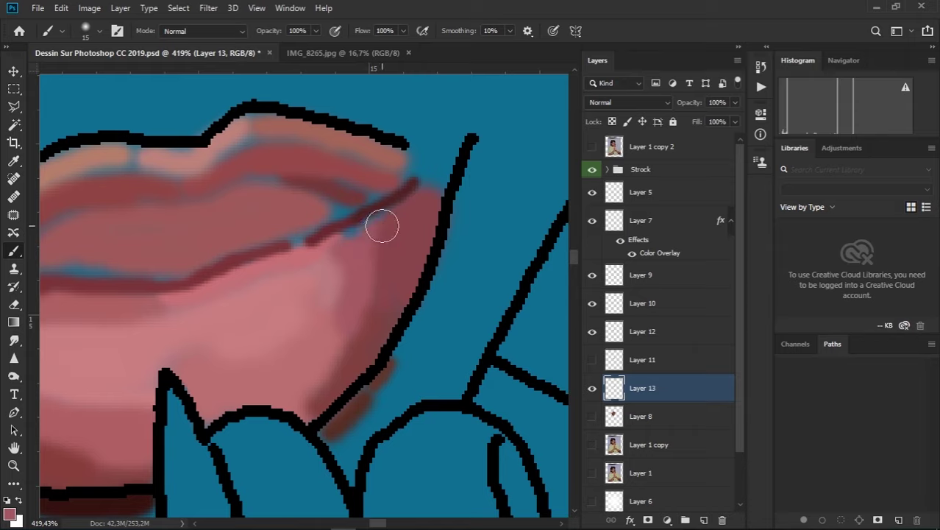
pyautogui.keyDown('alt'); pyautogui.rightClick(332, 239); pyautogui.keyUp('alt')
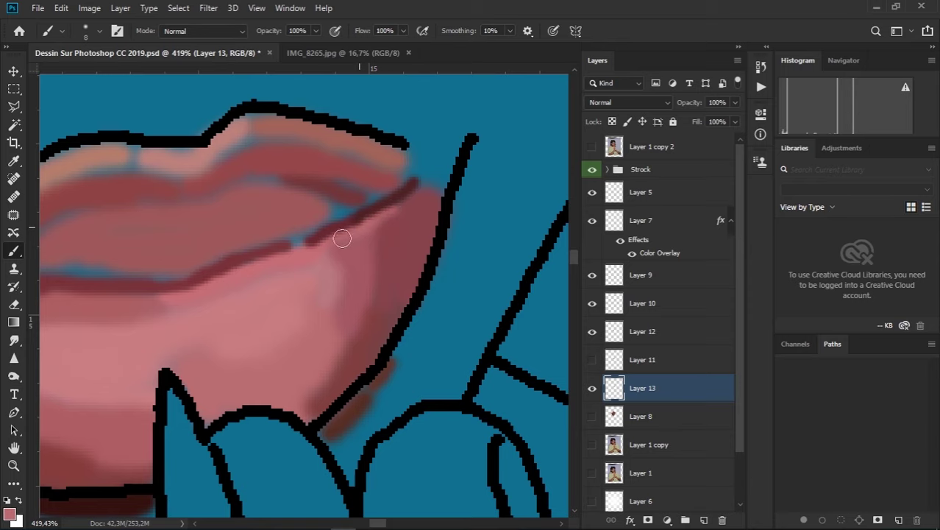
# Sample a lip pink and lighten the blue-grey streak along the lip line toward the left side
pyautogui.scroll(1, 273, 221)
pyautogui.scroll(1, 354, 247)
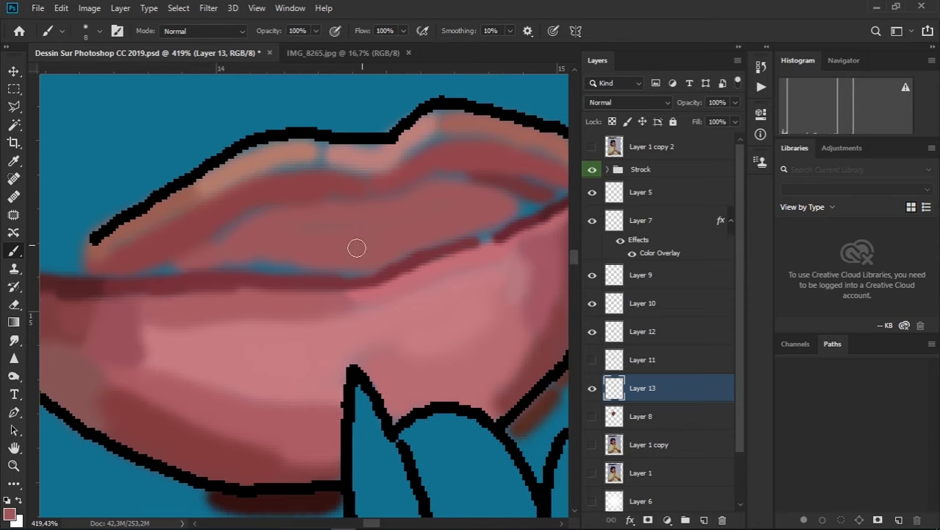
pyautogui.scroll(1, 278, 241)
pyautogui.keyDown('alt'); pyautogui.click(297, 240); pyautogui.keyUp('alt')
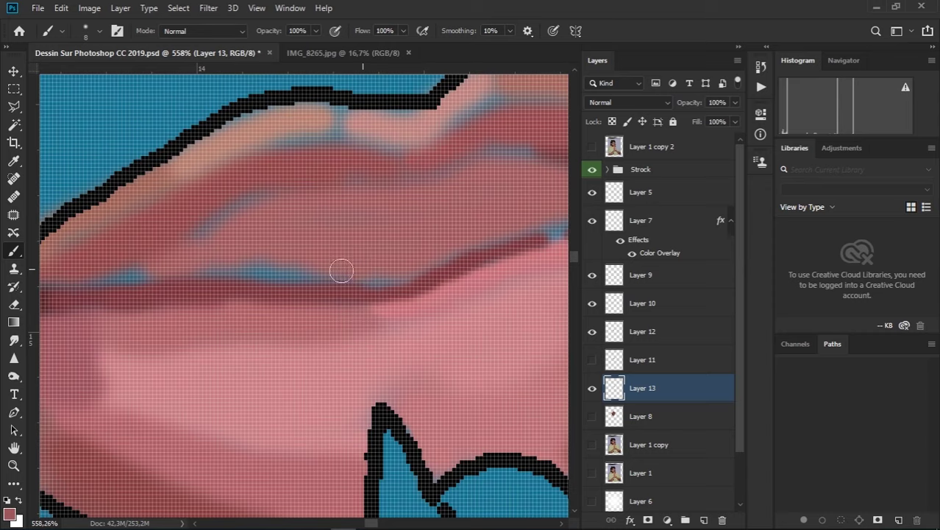
pyautogui.moveTo(341, 270); pyautogui.dragTo(199, 268)
pyautogui.moveTo(131, 279); pyautogui.dragTo(114, 280)
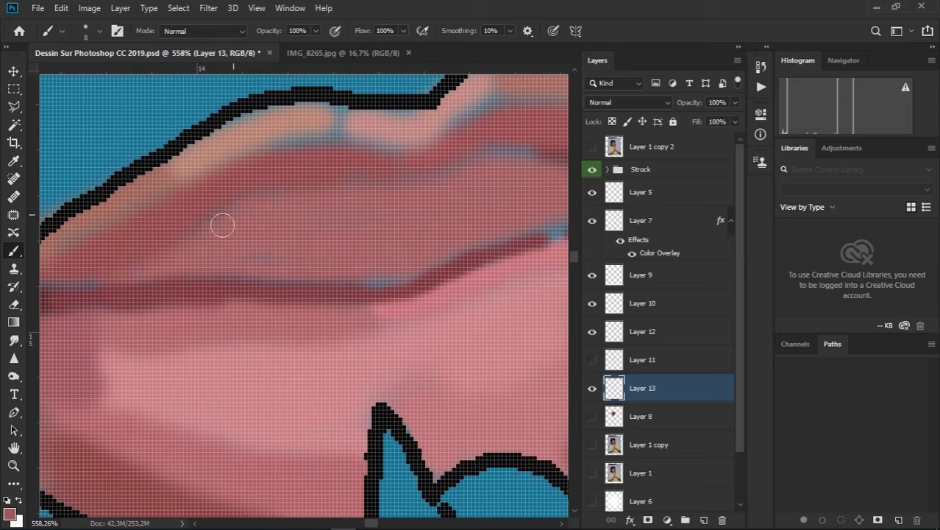
# Sample a new lip pink and, at size 15, cover the blue patch by the lip crease
pyautogui.keyDown('alt'); pyautogui.click(245, 239); pyautogui.keyUp('alt')
pyautogui.press(']')
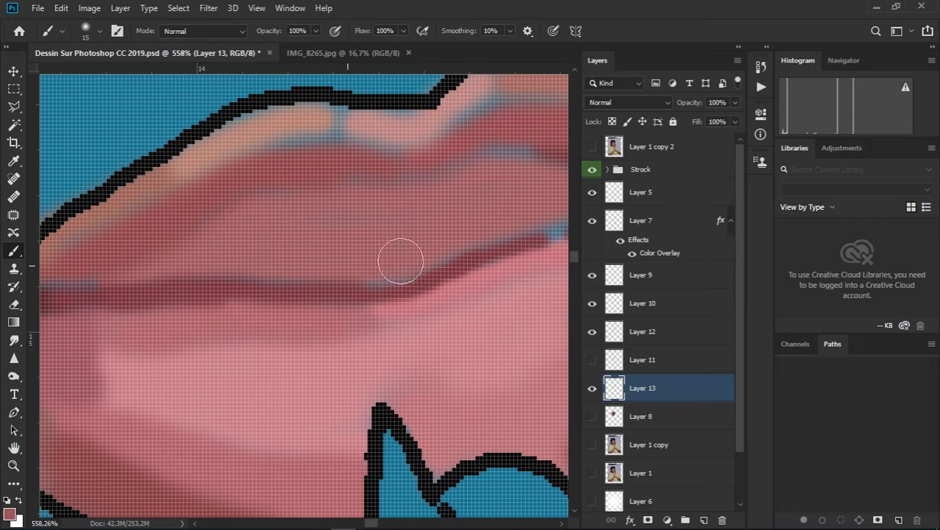
pyautogui.moveTo(193, 261); pyautogui.dragTo(330, 236)
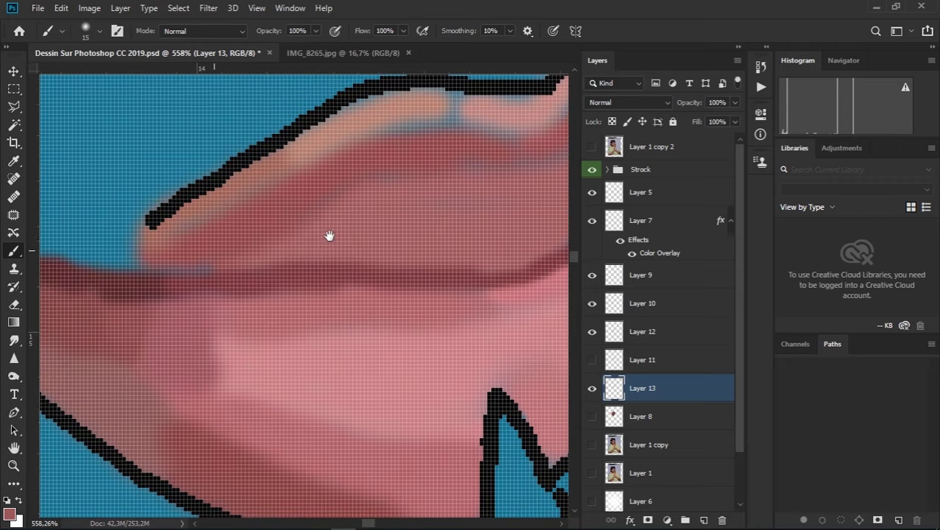
pyautogui.moveTo(398, 223); pyautogui.dragTo(173, 265)
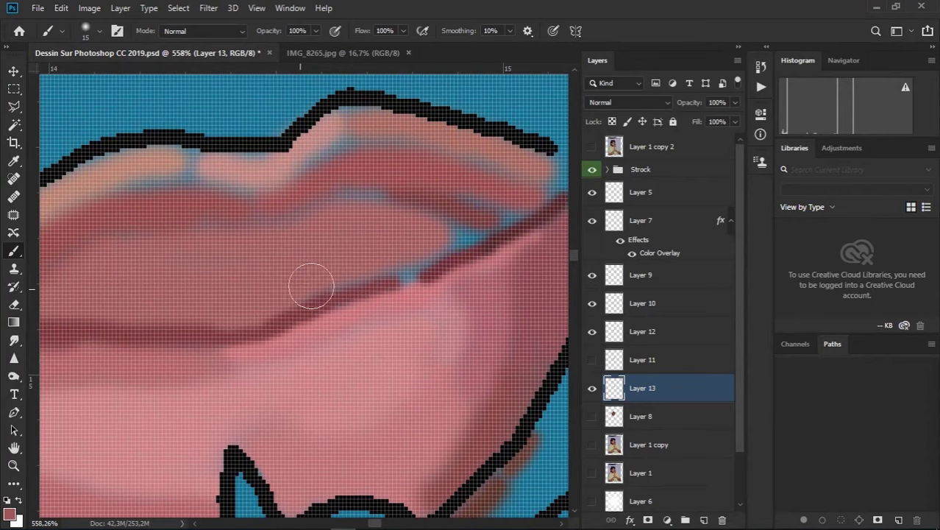
pyautogui.moveTo(400, 259)
pyautogui.mouseDown()
pyautogui.moveTo(394, 267)
pyautogui.moveTo(458, 235)
pyautogui.moveTo(325, 210)
pyautogui.moveTo(206, 235)
pyautogui.moveTo(141, 270)
pyautogui.mouseUp()
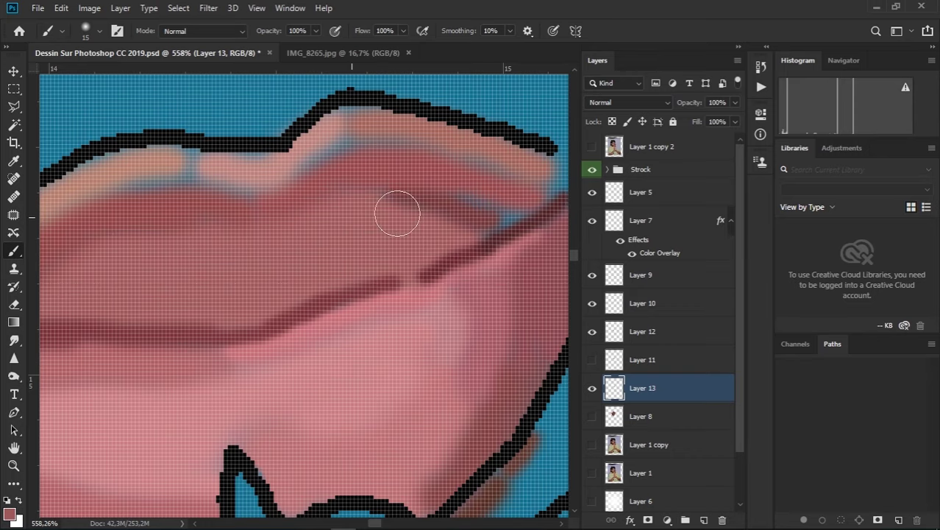
pyautogui.keyDown('alt'); pyautogui.scroll(-3, 436, 237); pyautogui.keyUp('alt')
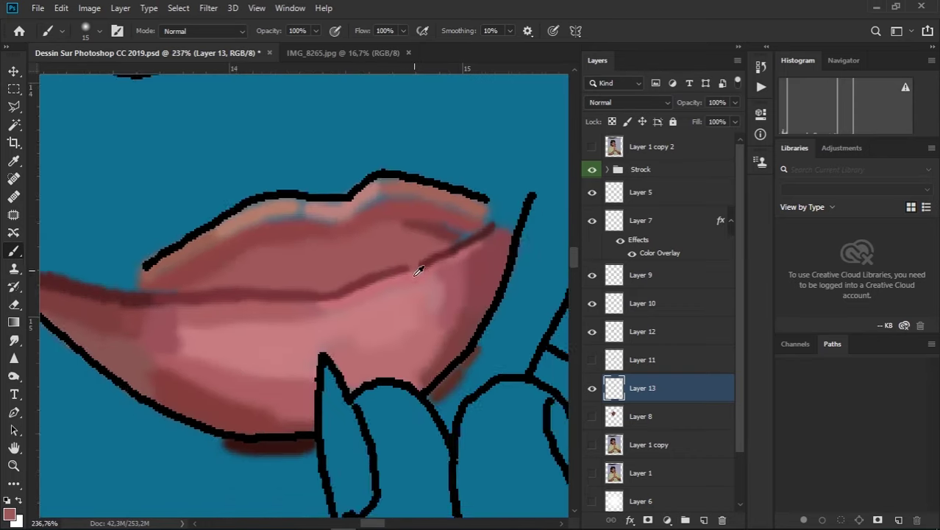
pyautogui.keyDown('alt'); pyautogui.scroll(-2, 414, 274); pyautogui.keyUp('alt')
pyautogui.keyDown('alt'); pyautogui.scroll(-3, 414, 275); pyautogui.keyUp('alt')
pyautogui.keyDown('alt'); pyautogui.scroll(-1, 403, 303); pyautogui.keyUp('alt')
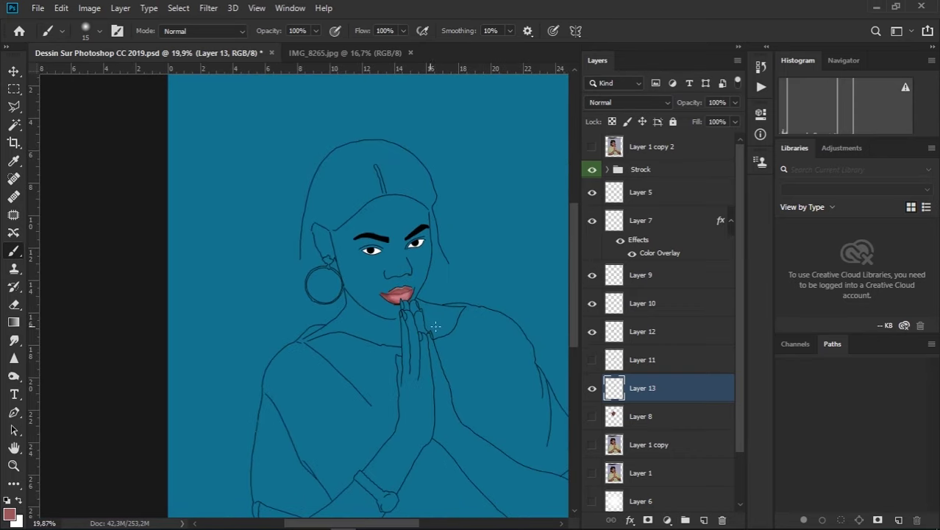
# Save the portrait with Ctrl+S and zoom in on the upper lip
pyautogui.hotkey('ctrl', 's')
pyautogui.keyDown('alt'); pyautogui.scroll(-1, 426, 300); pyautogui.keyUp('alt')
pyautogui.keyDown('alt'); pyautogui.scroll(2, 268, 331); pyautogui.keyUp('alt')
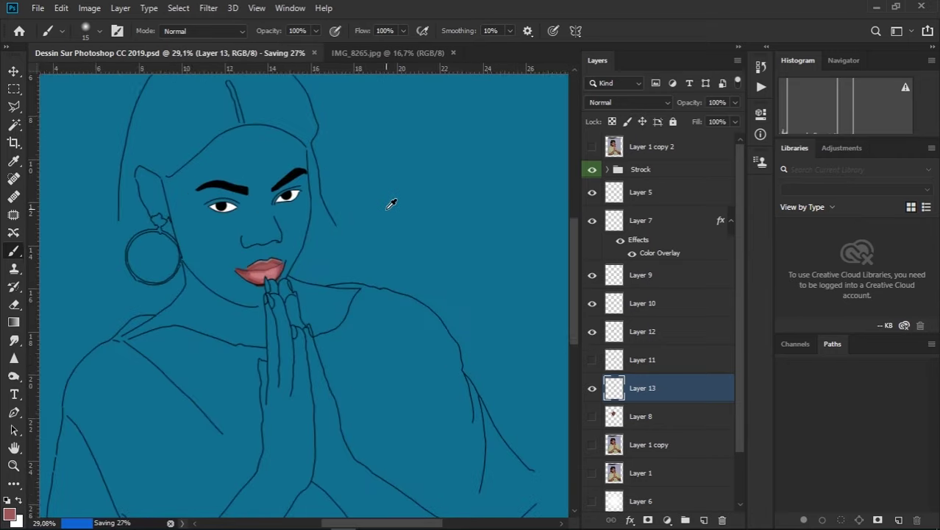
pyautogui.keyDown('alt'); pyautogui.scroll(1, 265, 276); pyautogui.keyUp('alt')
pyautogui.keyDown('alt'); pyautogui.scroll(3, 265, 287); pyautogui.keyUp('alt')
pyautogui.keyDown('alt'); pyautogui.scroll(1, 278, 336); pyautogui.keyUp('alt')
pyautogui.keyDown('alt'); pyautogui.scroll(3, 292, 309); pyautogui.keyUp('alt')
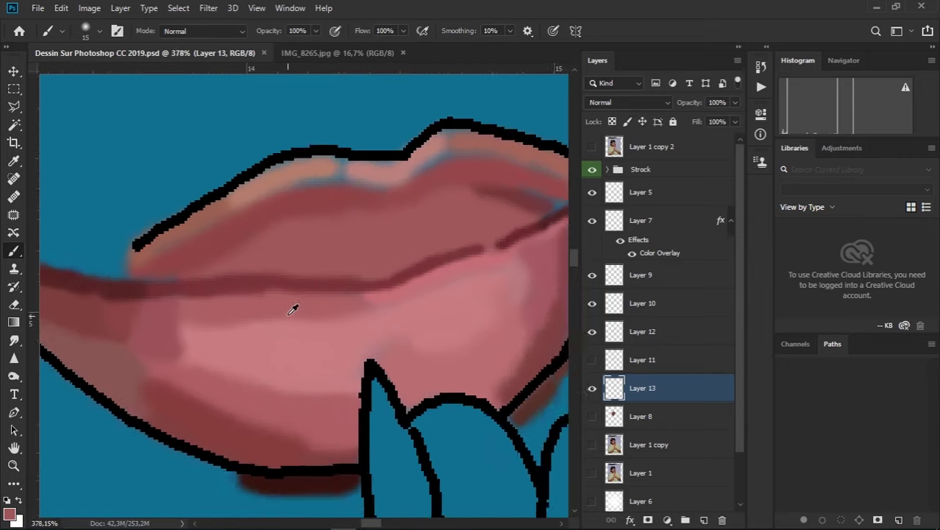
pyautogui.keyDown('alt'); pyautogui.scroll(1, 292, 309); pyautogui.keyUp('alt')
pyautogui.keyDown('alt'); pyautogui.scroll(1, 274, 169); pyautogui.keyUp('alt')
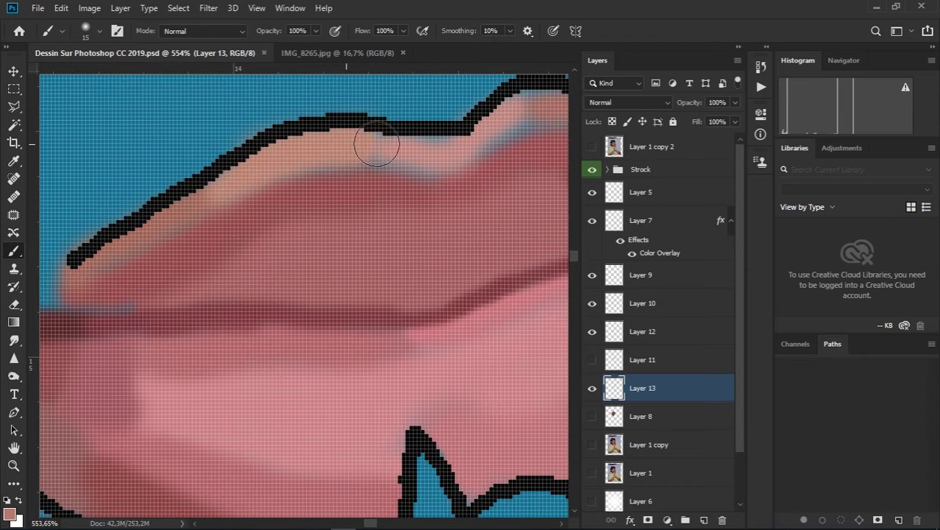
# Edge the upper lip in light peach and cover the bluish streaks near its bump and crease
pyautogui.moveTo(374, 143)
pyautogui.mouseDown()
pyautogui.moveTo(206, 185)
pyautogui.moveTo(78, 273)
pyautogui.mouseUp()
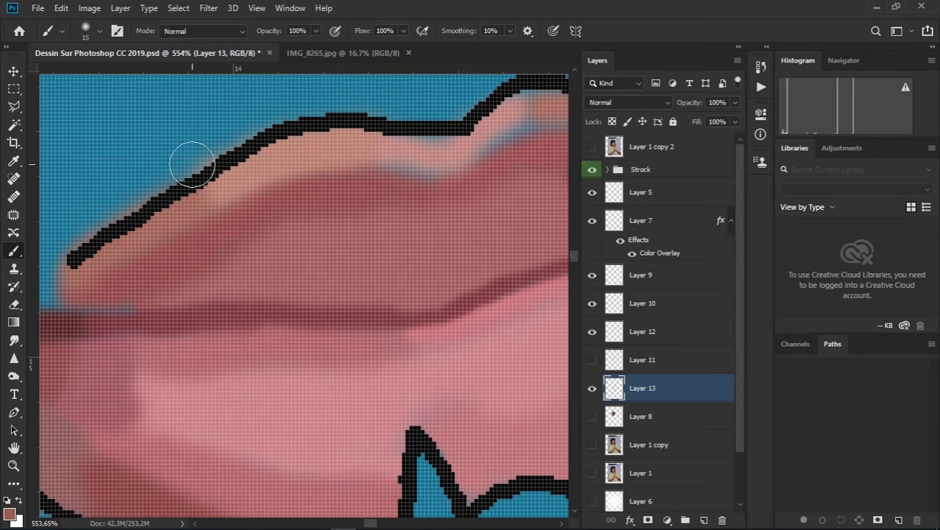
pyautogui.press('e')
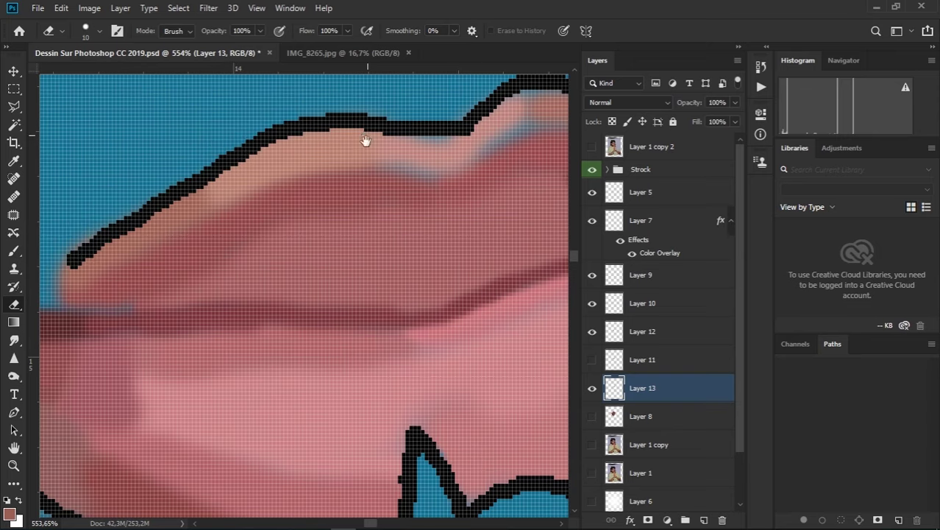
pyautogui.moveTo(366, 140); pyautogui.dragTo(238, 225)
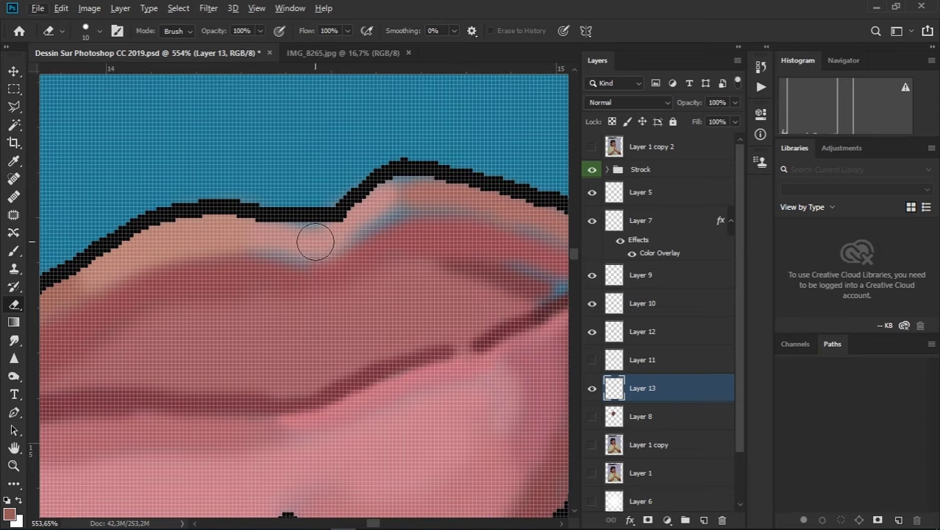
pyautogui.press('b')
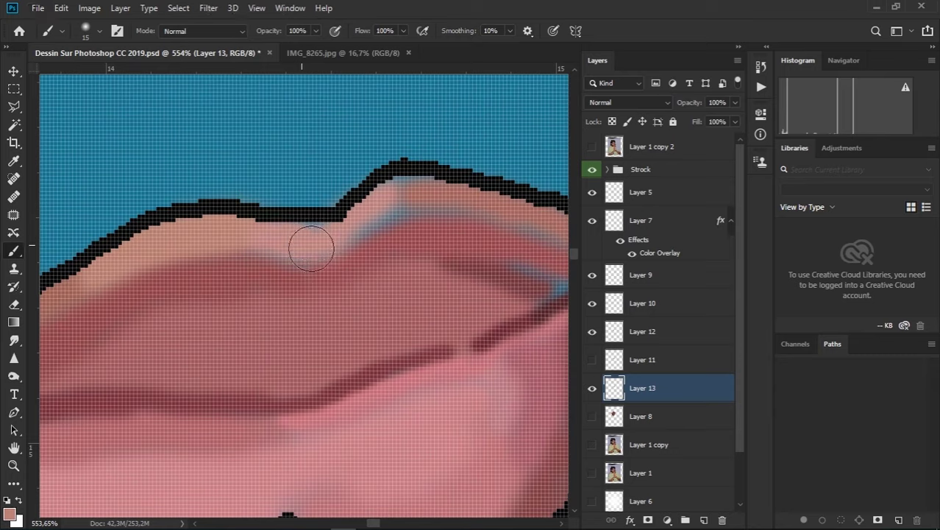
pyautogui.moveTo(315, 236)
pyautogui.mouseDown()
pyautogui.moveTo(397, 198)
pyautogui.moveTo(301, 226)
pyautogui.moveTo(471, 265)
pyautogui.moveTo(478, 294)
pyautogui.moveTo(384, 278)
pyautogui.moveTo(418, 315)
pyautogui.moveTo(408, 313)
pyautogui.moveTo(431, 325)
pyautogui.moveTo(441, 311)
pyautogui.mouseUp()
pyautogui.keyDown('alt'); pyautogui.click(407, 313); pyautogui.keyUp('alt')
pyautogui.scroll(-3, 395, 324)
pyautogui.scroll(-1, 401, 354)
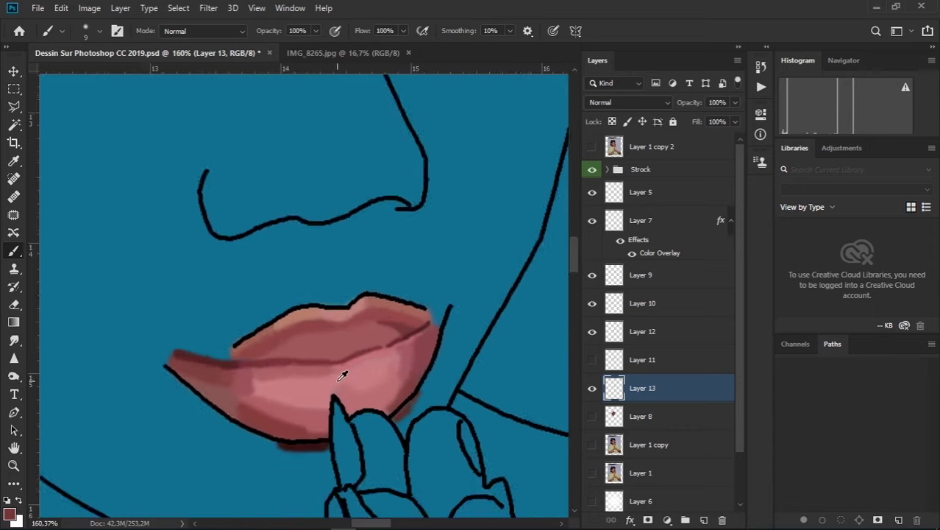
pyautogui.scroll(3, 368, 373)
pyautogui.moveTo(332, 374)
pyautogui.mouseDown()
pyautogui.moveTo(288, 334)
pyautogui.moveTo(357, 304)
pyautogui.mouseUp()
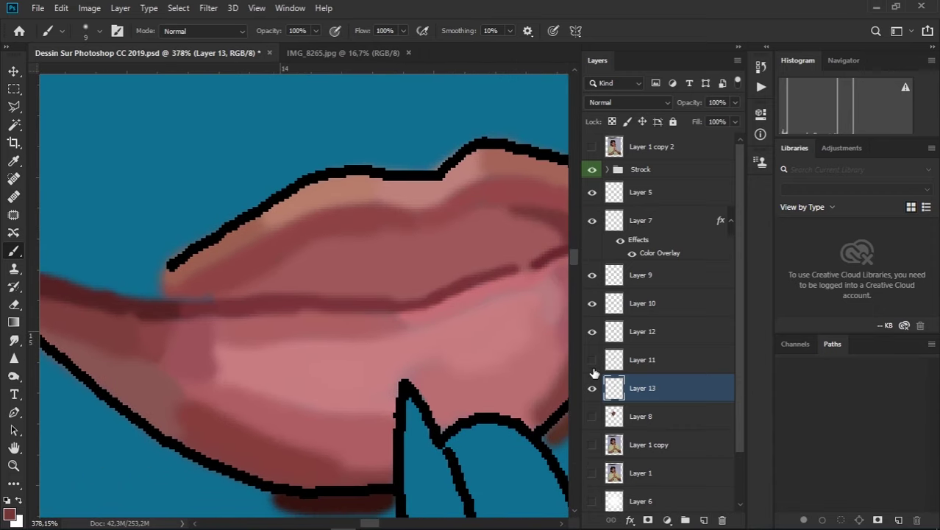
# On Layer 12, erase the stray dark red strokes below and along the lower lip's right edge
pyautogui.click(592, 332)
pyautogui.click(592, 331)
pyautogui.click(640, 332)
pyautogui.moveTo(432, 375); pyautogui.dragTo(408, 270)
pyautogui.press('e')
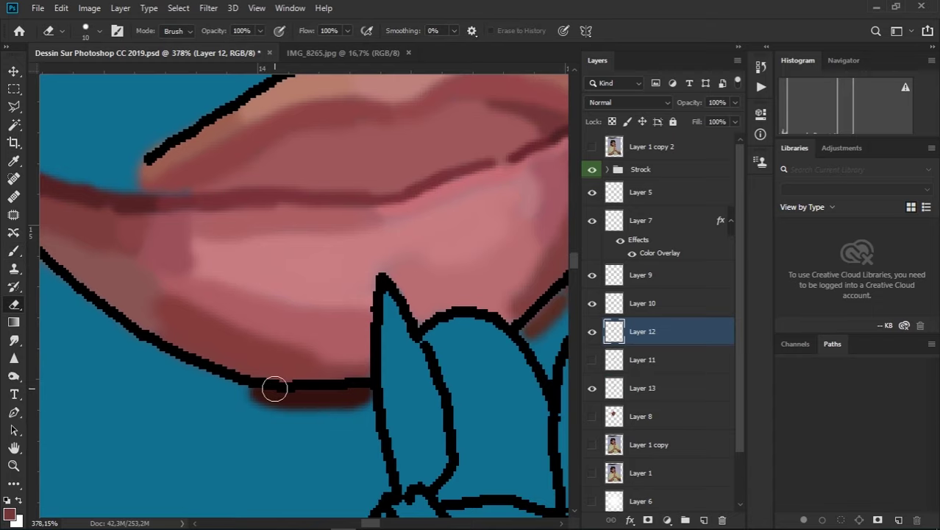
pyautogui.moveTo(273, 388)
pyautogui.mouseDown()
pyautogui.moveTo(357, 400)
pyautogui.moveTo(190, 431)
pyautogui.mouseUp()
pyautogui.moveTo(350, 373); pyautogui.dragTo(423, 295)
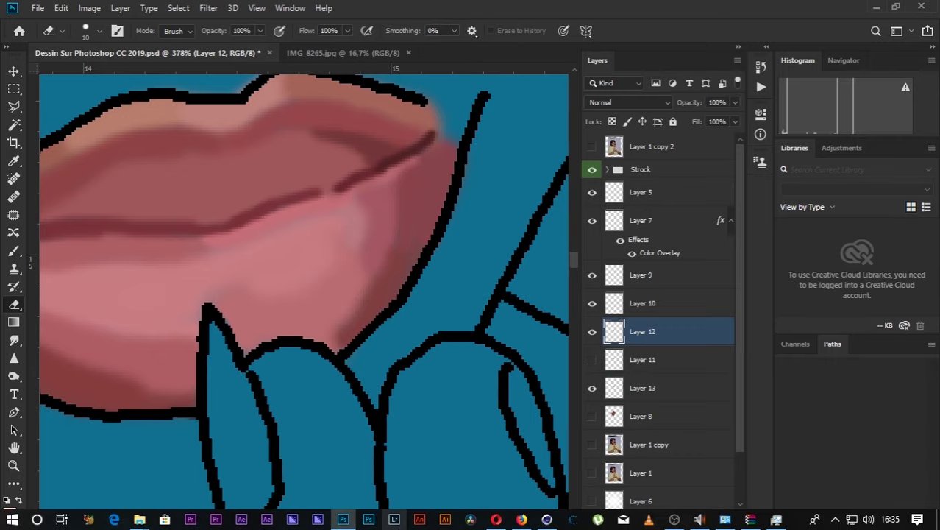
# Compare Layers 10 and 13 by toggling visibility, then make Layer 10, the lip line, active
pyautogui.moveTo(294, 221); pyautogui.dragTo(320, 324)
pyautogui.click(592, 303)
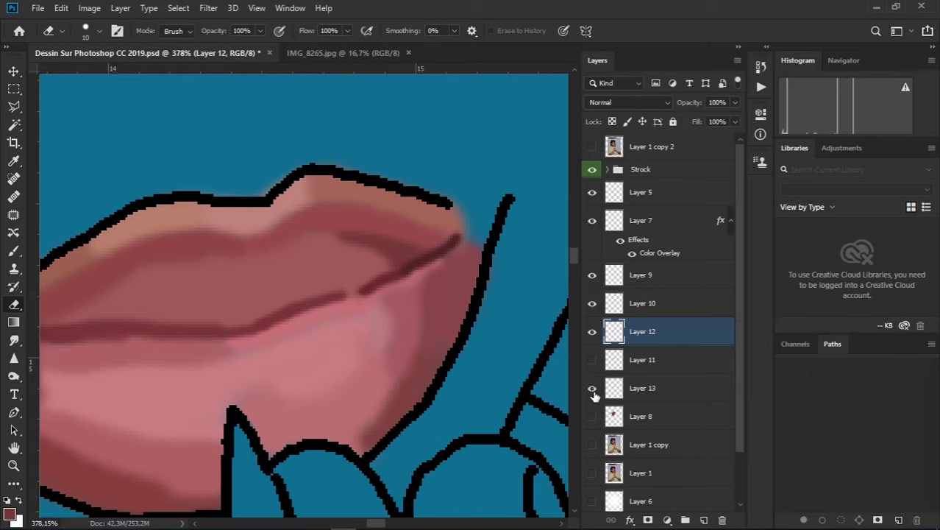
pyautogui.click(592, 387)
pyautogui.click(593, 388)
pyautogui.click(592, 388)
pyautogui.click(638, 390)
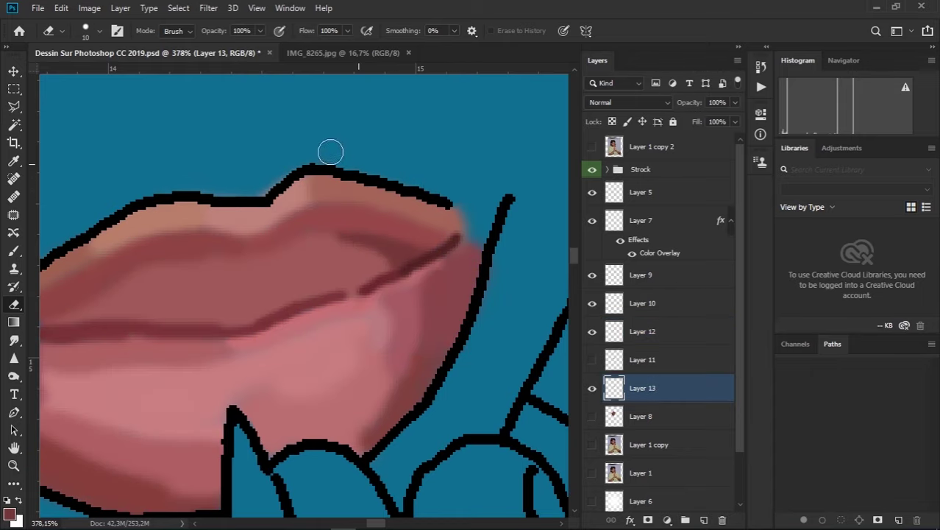
pyautogui.moveTo(186, 184); pyautogui.dragTo(402, 183)
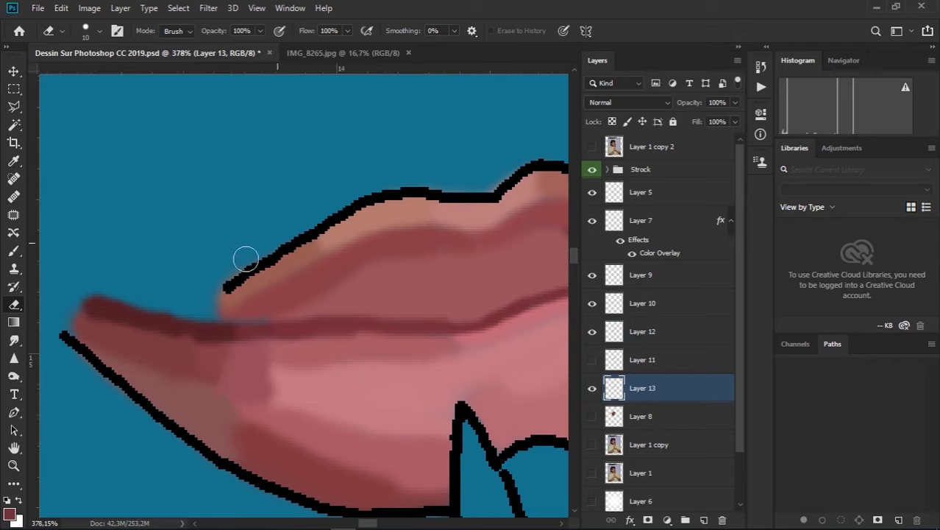
pyautogui.click(640, 335)
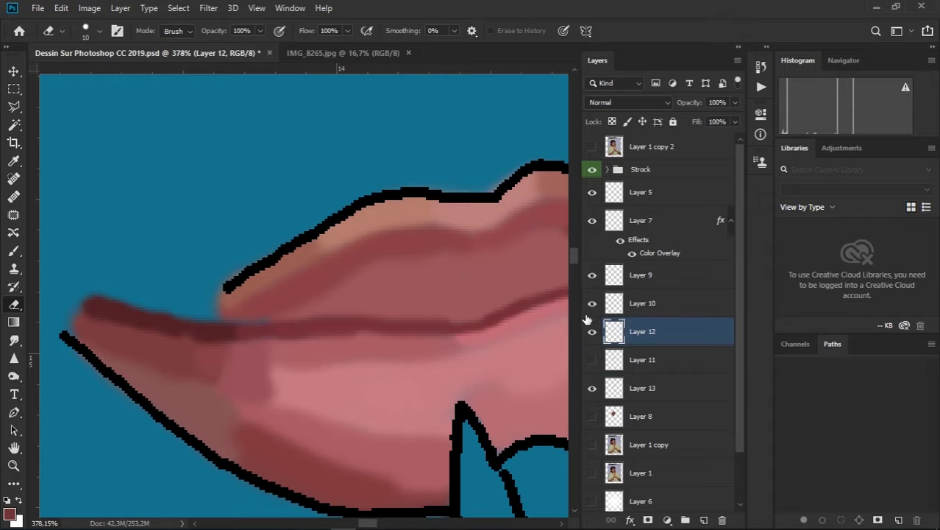
pyautogui.click(592, 304)
pyautogui.click(640, 304)
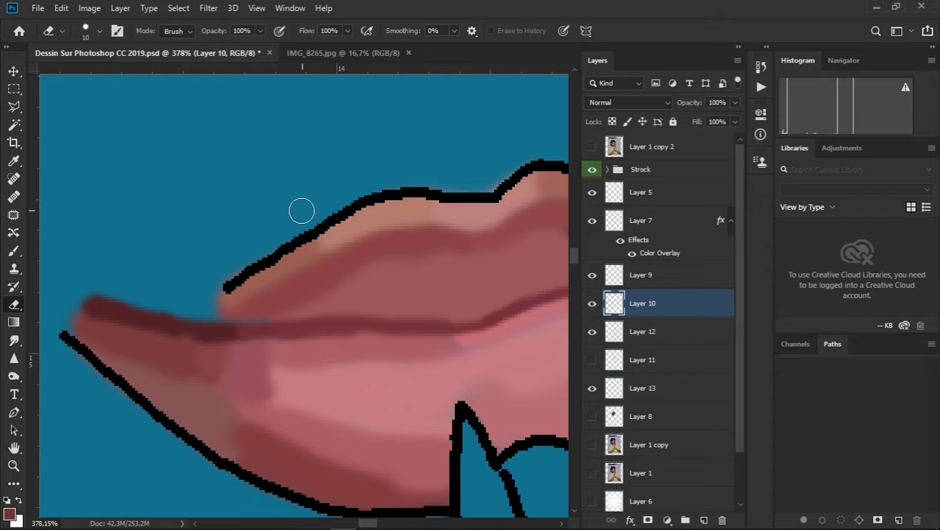
# Switch from the eraser to the brush and paint sampled dark red along the line between the lips
pyautogui.rightClick(15, 301)
pyautogui.click(230, 256)
pyautogui.click(13, 251)
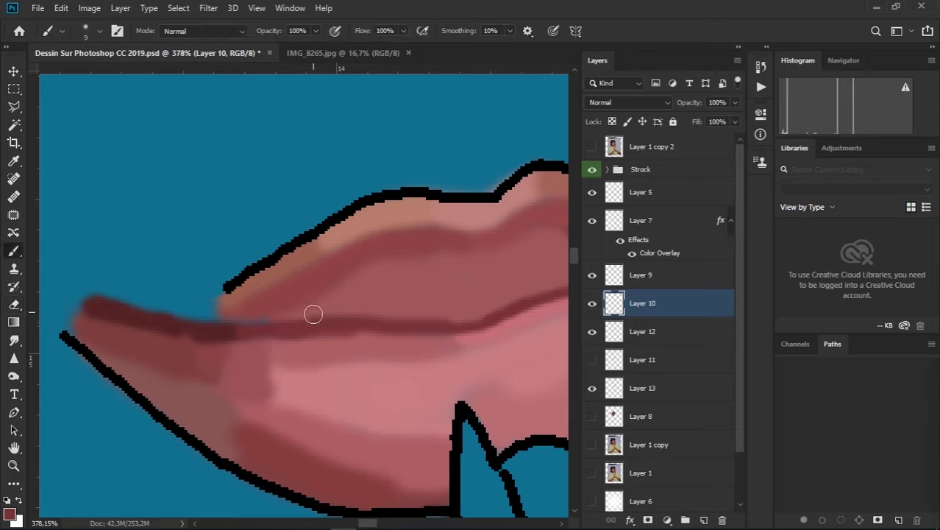
pyautogui.rightClick(270, 275)
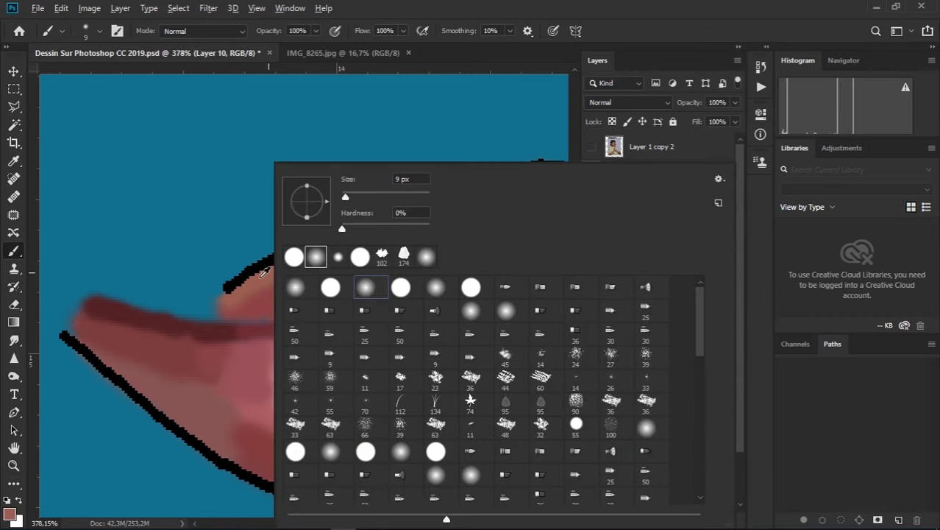
pyautogui.click(259, 279)
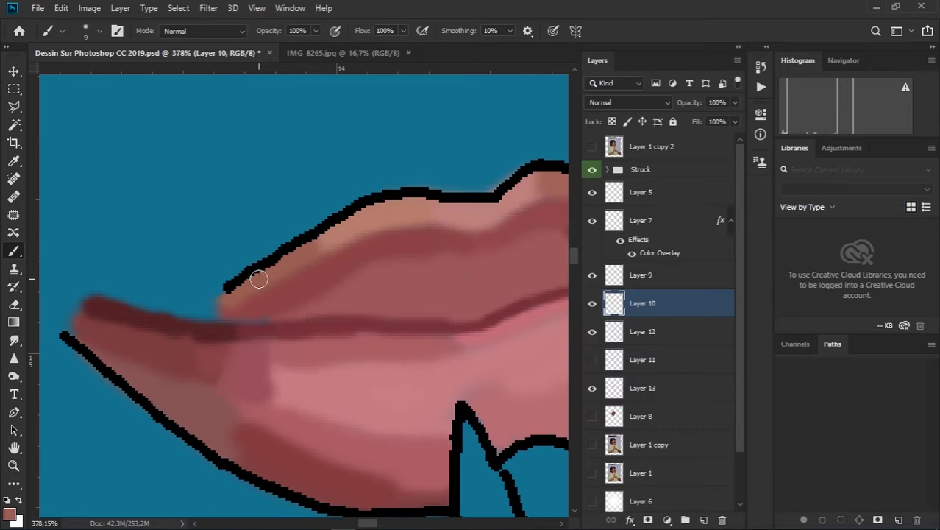
pyautogui.keyDown('alt'); pyautogui.click(222, 324); pyautogui.keyUp('alt')
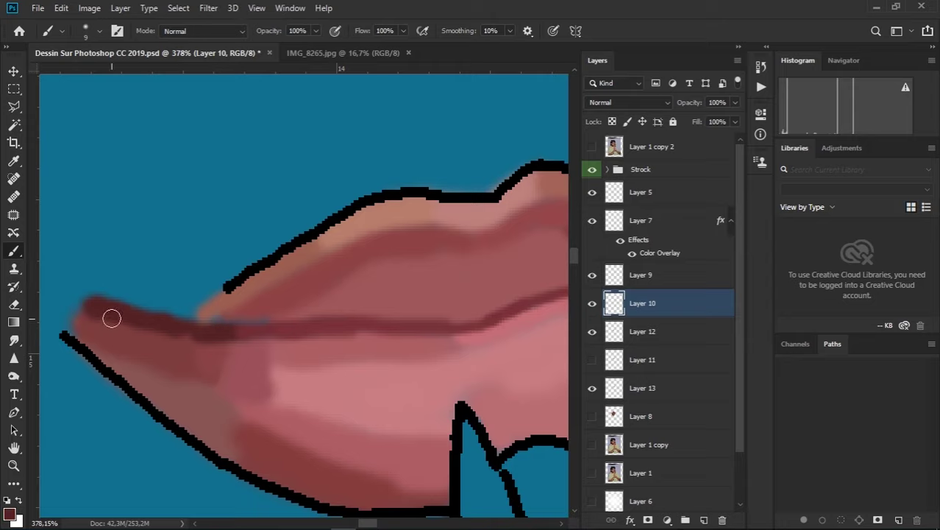
pyautogui.moveTo(140, 310)
pyautogui.mouseDown()
pyautogui.moveTo(223, 325)
pyautogui.moveTo(151, 310)
pyautogui.mouseUp()
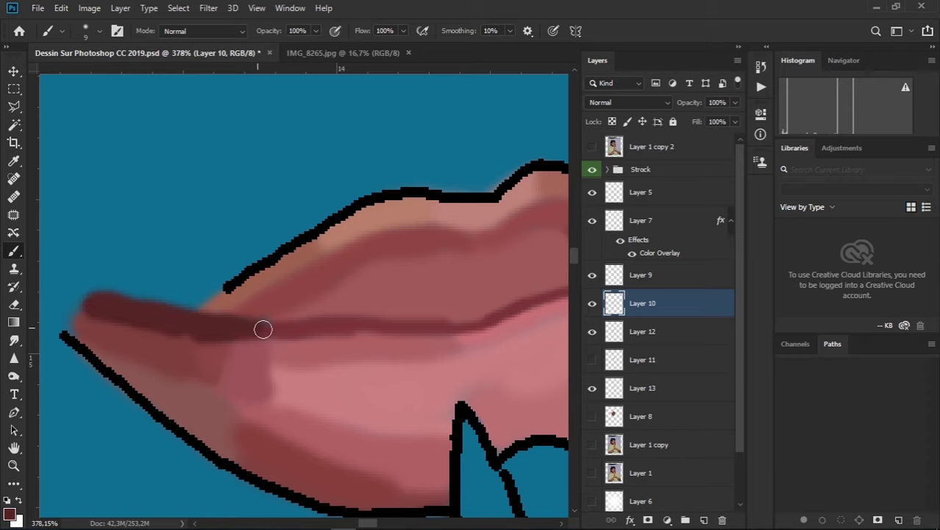
# Resize the brush from 17 to 10 px and Alt-sample lip colour for the right side of the lips
pyautogui.rightClick(300, 329)
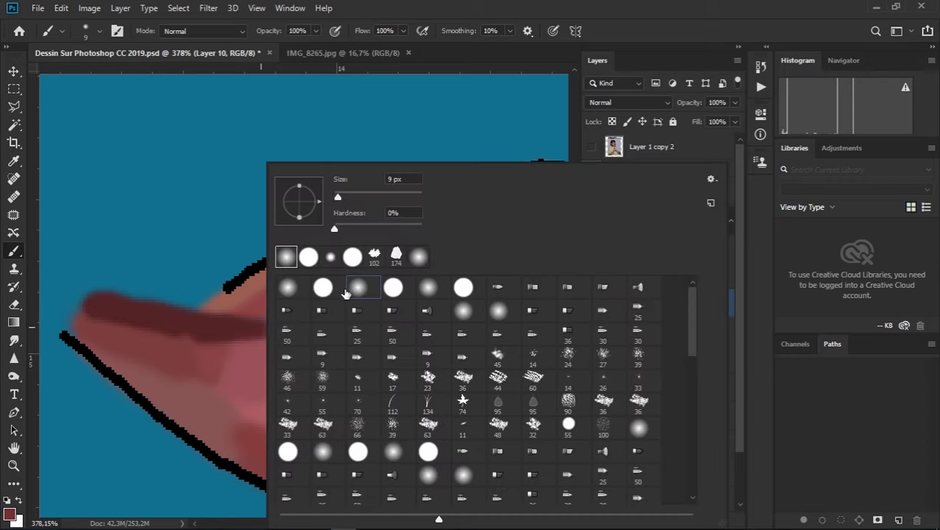
pyautogui.click(259, 327)
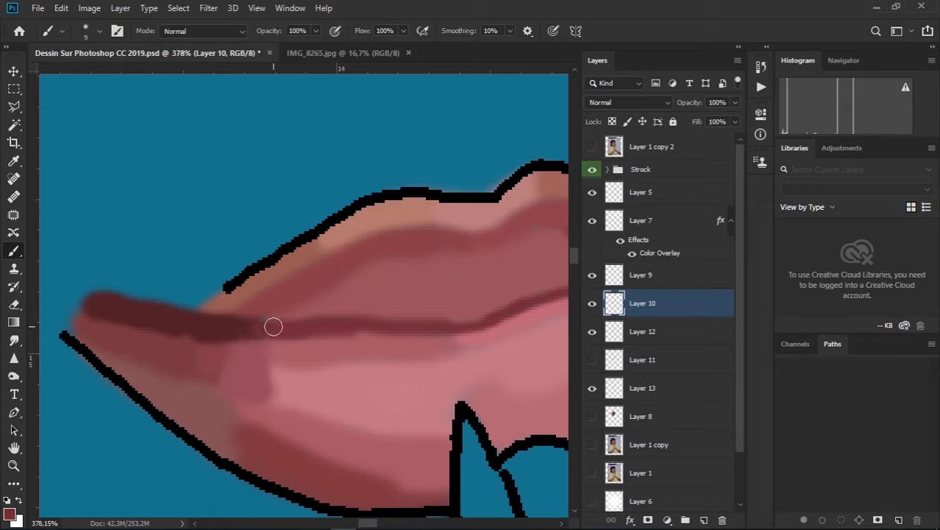
pyautogui.keyDown('alt'); pyautogui.rightClick(268, 325); pyautogui.keyUp('alt')
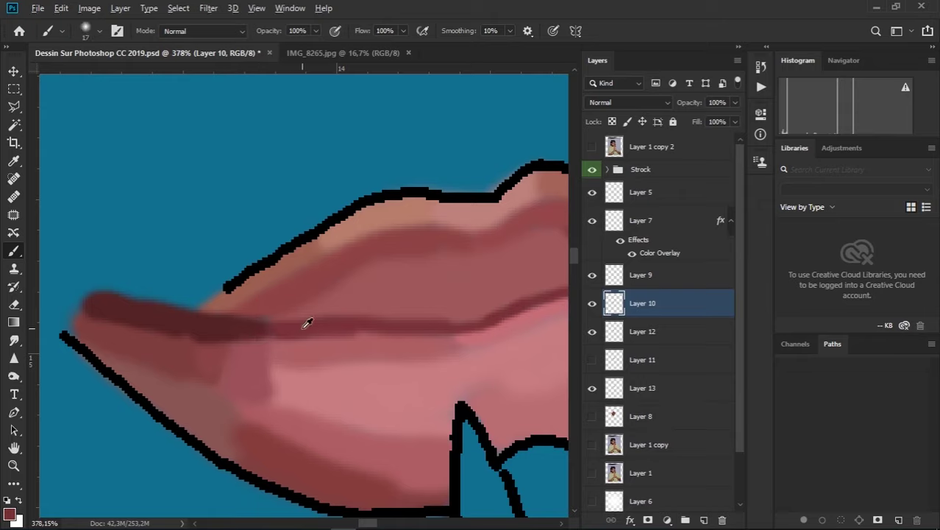
pyautogui.keyDown('alt'); pyautogui.rightClick(295, 331); pyautogui.keyUp('alt')
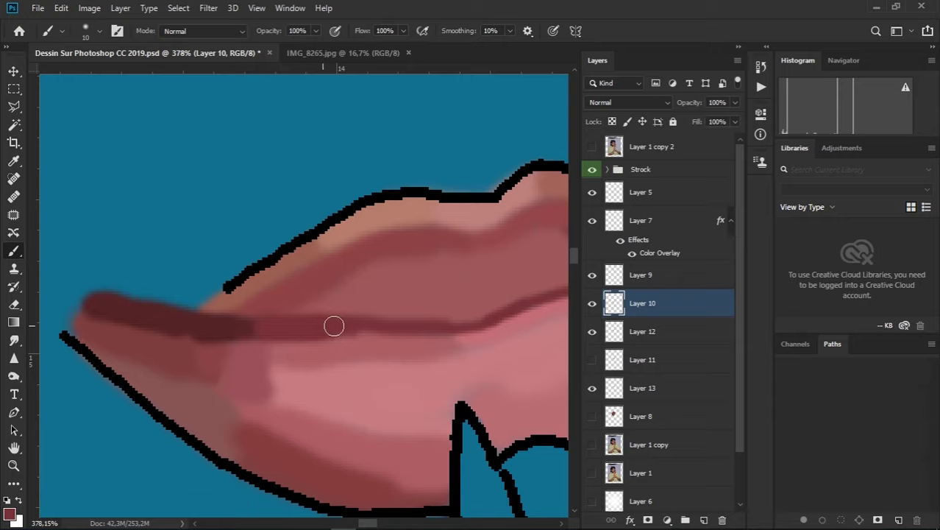
pyautogui.press('alt')
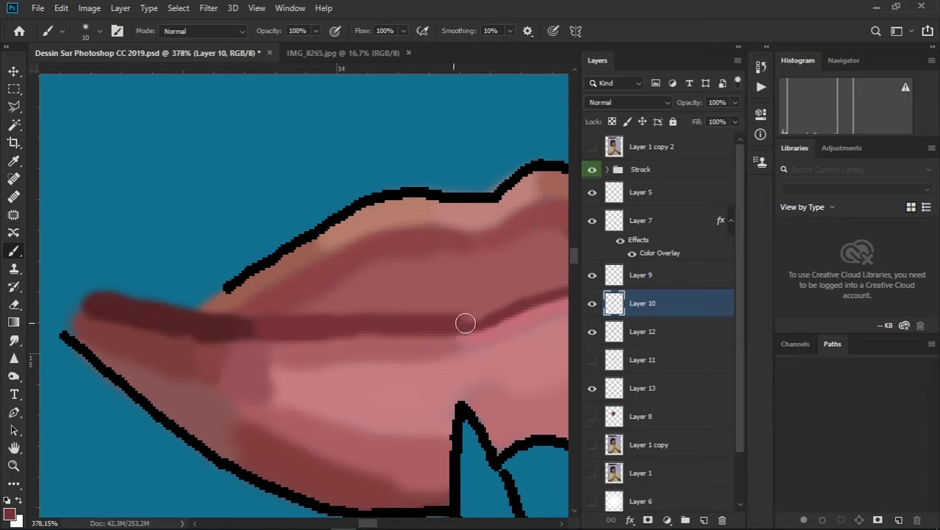
pyautogui.moveTo(494, 300); pyautogui.dragTo(252, 297)
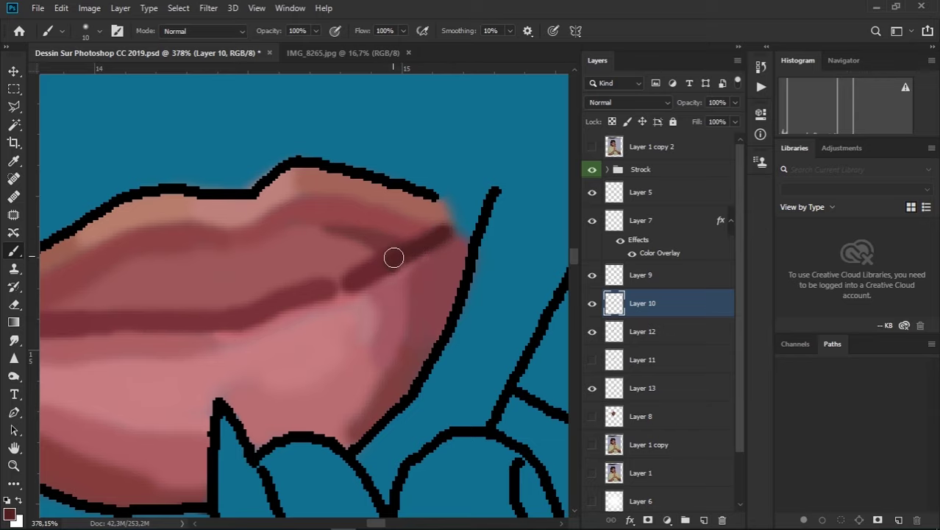
pyautogui.scroll(-5, 366, 266)
pyautogui.scroll(-3, 367, 272)
pyautogui.scroll(-3, 367, 287)
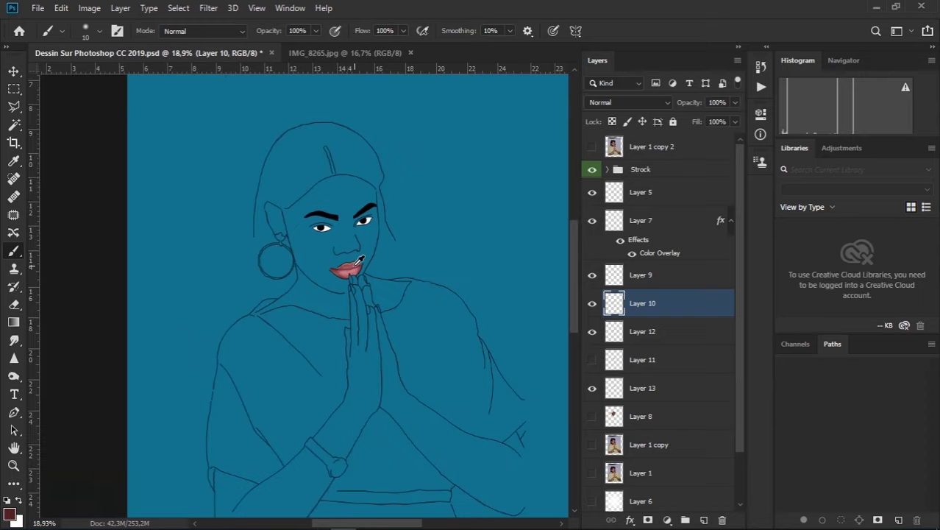
pyautogui.scroll(-1, 366, 298)
pyautogui.scroll(1, 302, 309)
pyautogui.scroll(2, 266, 287)
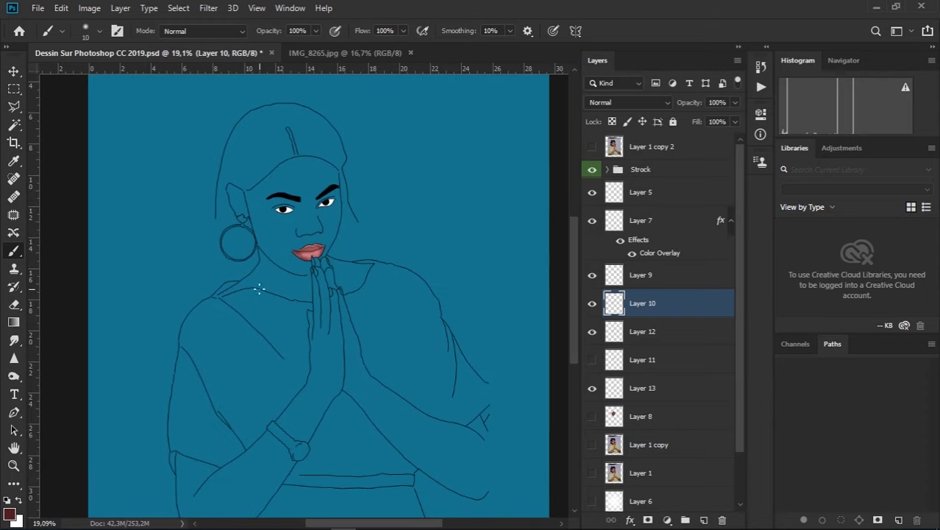
# Save the document and make the brown skin layer (Layer 8) visible
pyautogui.hotkey('ctrl', 's')
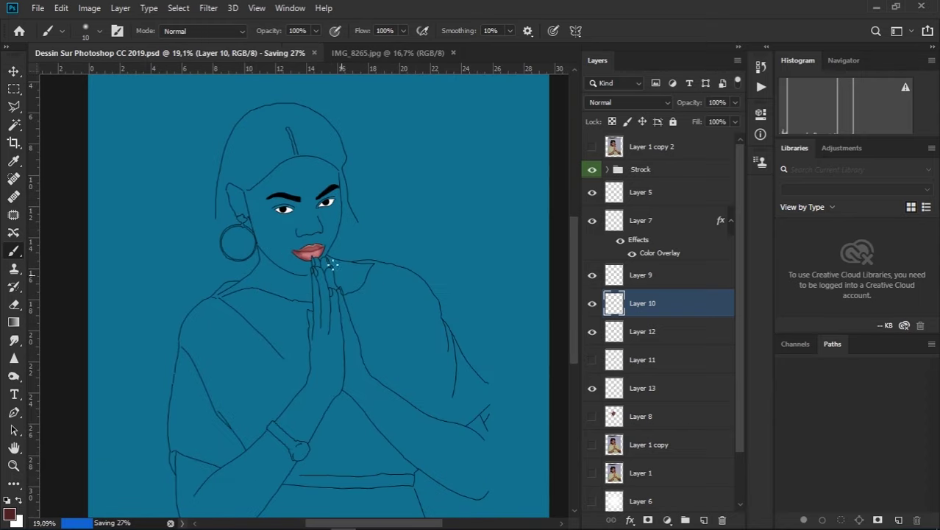
pyautogui.scroll(1, 292, 244)
pyautogui.scroll(2, 292, 242)
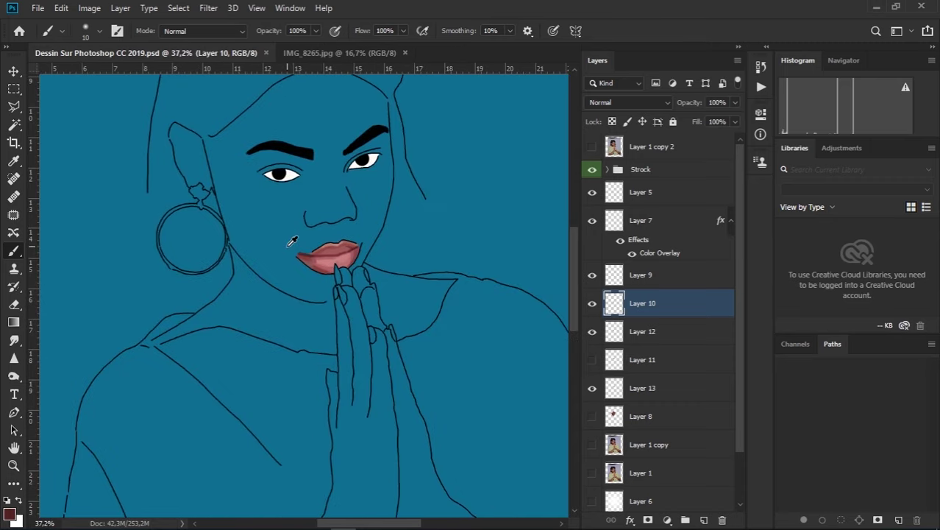
pyautogui.scroll(1, 264, 232)
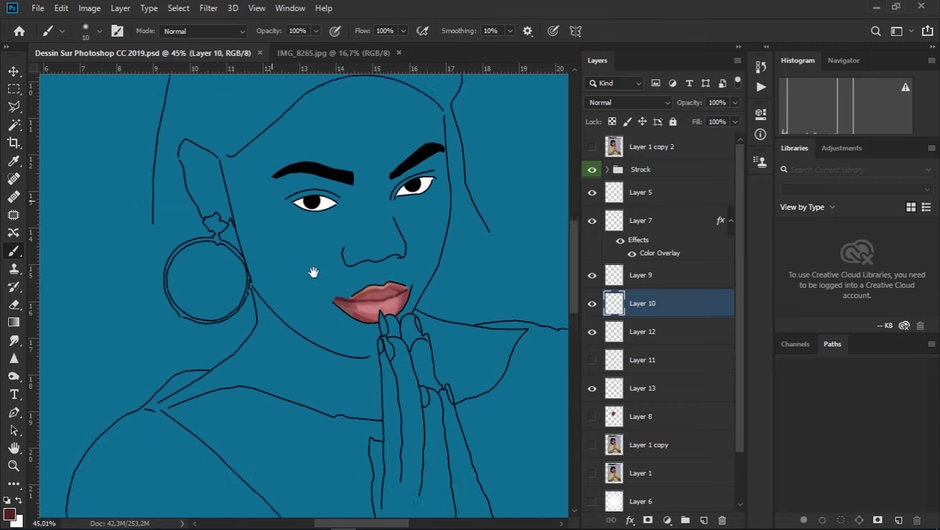
pyautogui.scroll(2, 346, 295)
pyautogui.click(593, 445)
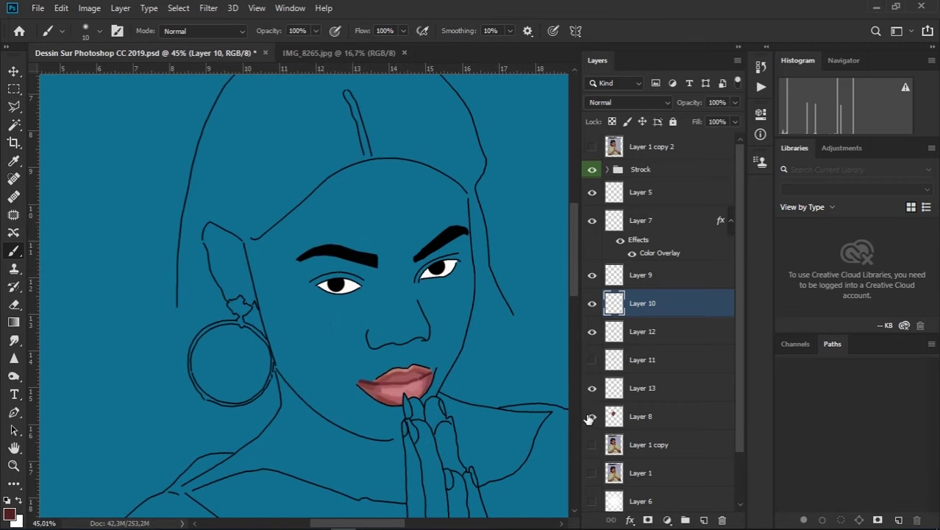
# Add a Color Overlay to Layer 8 using the brown sampled from the face
pyautogui.doubleClick(665, 417)
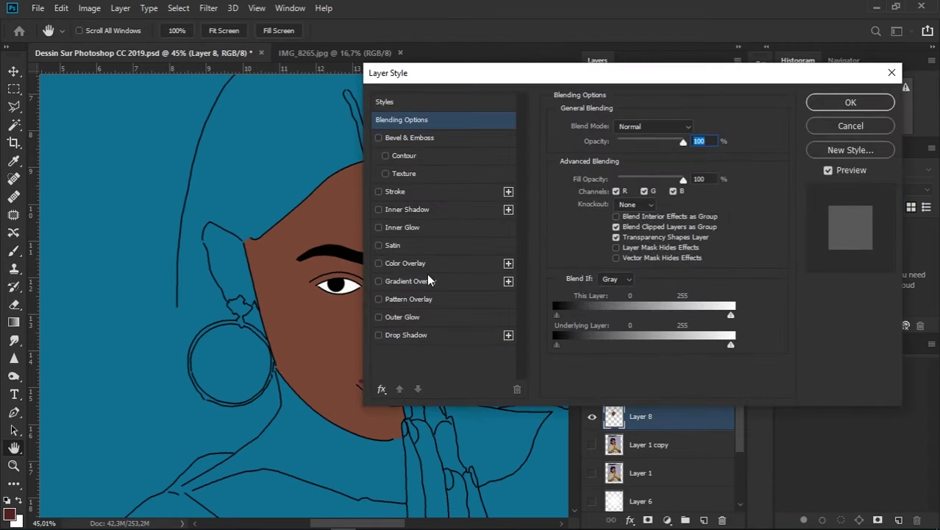
pyautogui.click(412, 263)
pyautogui.click(696, 129)
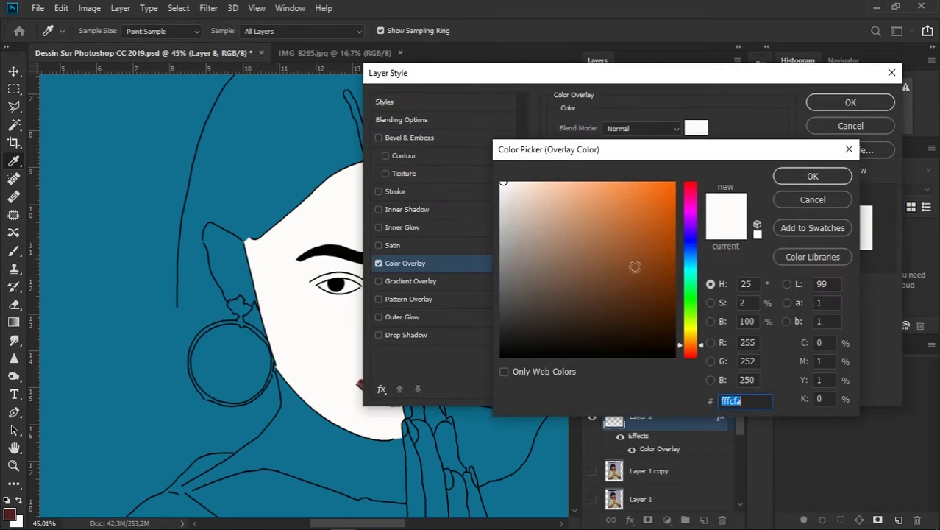
pyautogui.click(813, 200)
pyautogui.moveTo(663, 147); pyautogui.dragTo(539, 145)
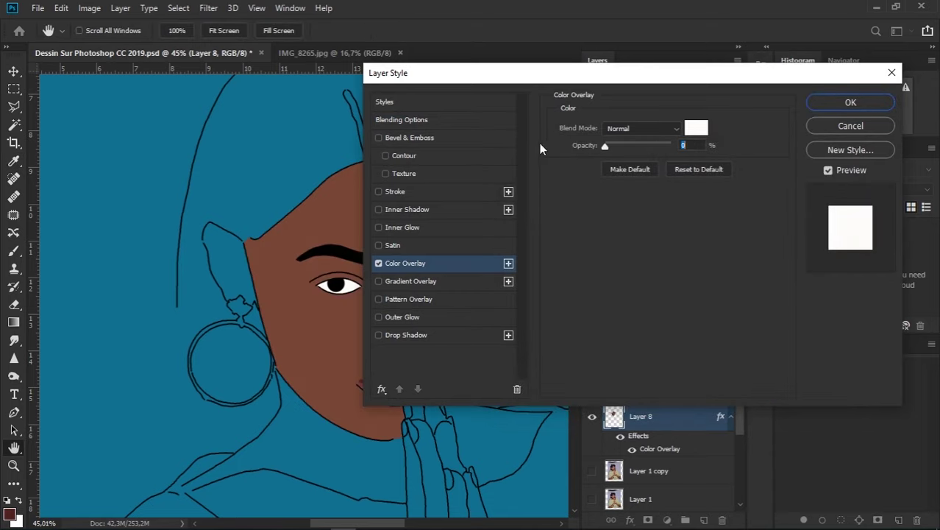
pyautogui.click(700, 130)
pyautogui.click(293, 284)
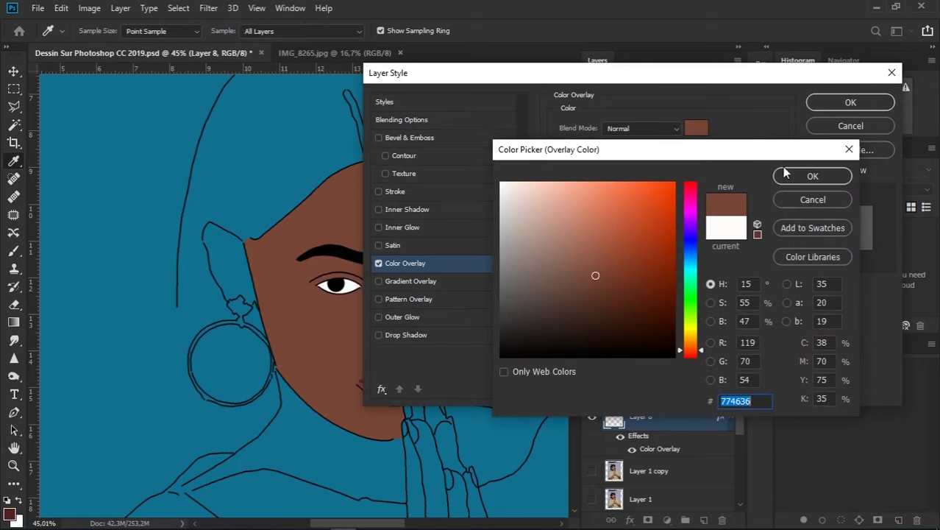
pyautogui.click(813, 176)
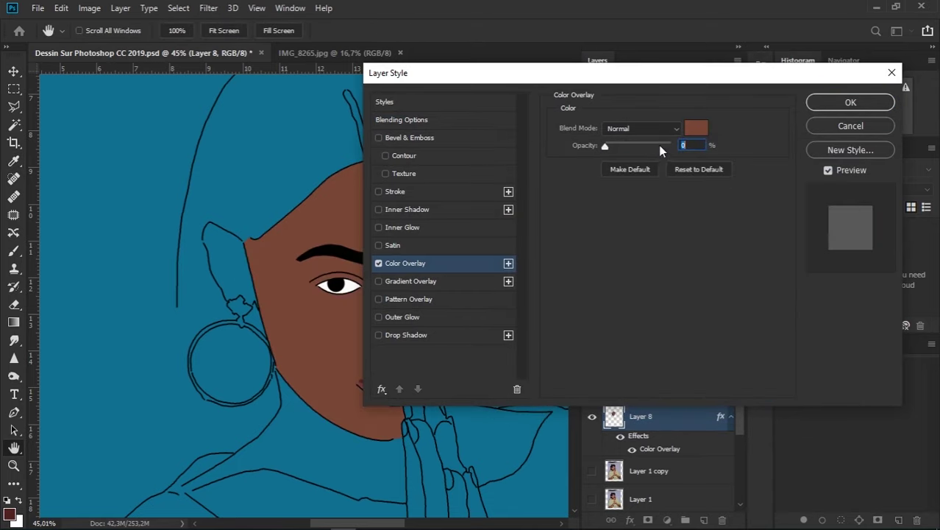
# Change the overlay colour to a slightly darker brown, 8a5a4a
pyautogui.click(697, 129)
pyautogui.click(581, 256)
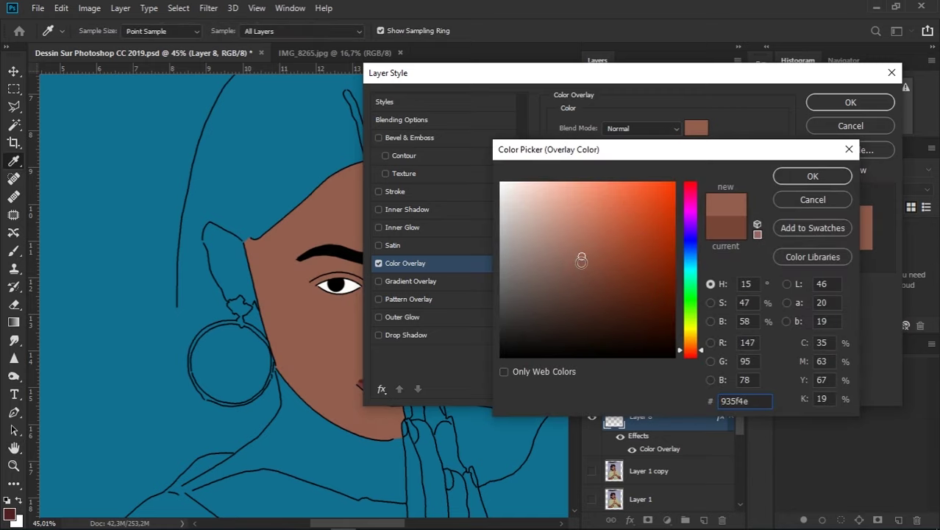
pyautogui.moveTo(582, 259); pyautogui.dragTo(584, 265)
pyautogui.click(813, 176)
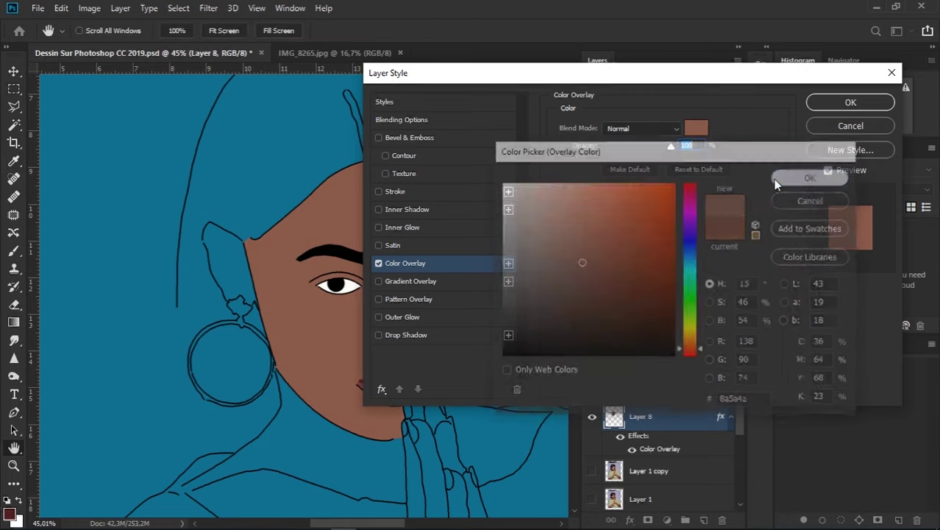
pyautogui.moveTo(544, 73); pyautogui.dragTo(651, 54)
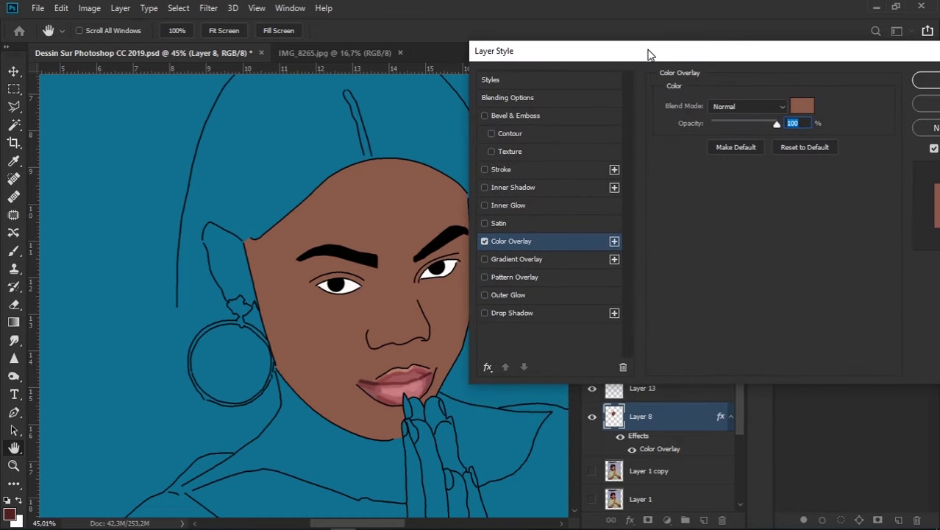
# Try a lip colour, discard it, then set the overlay to brown 835344 and apply the style
pyautogui.click(795, 109)
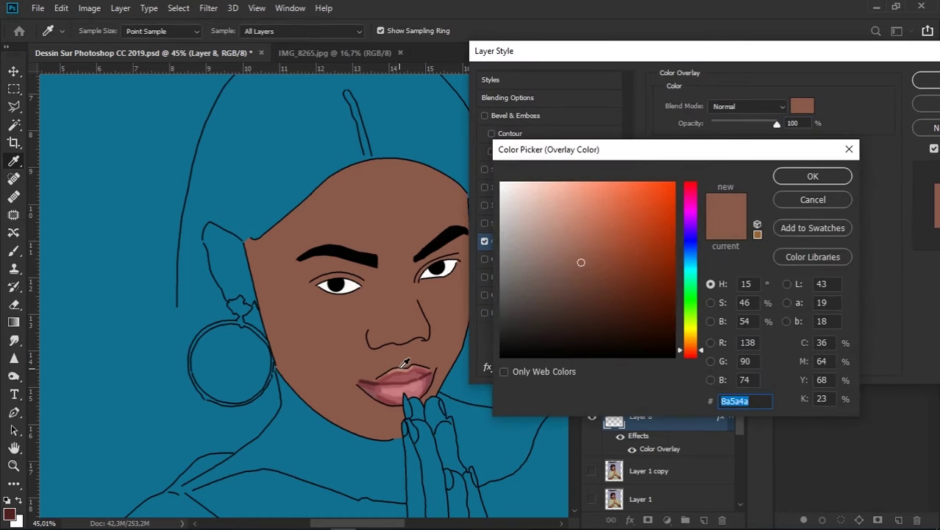
pyautogui.click(396, 370)
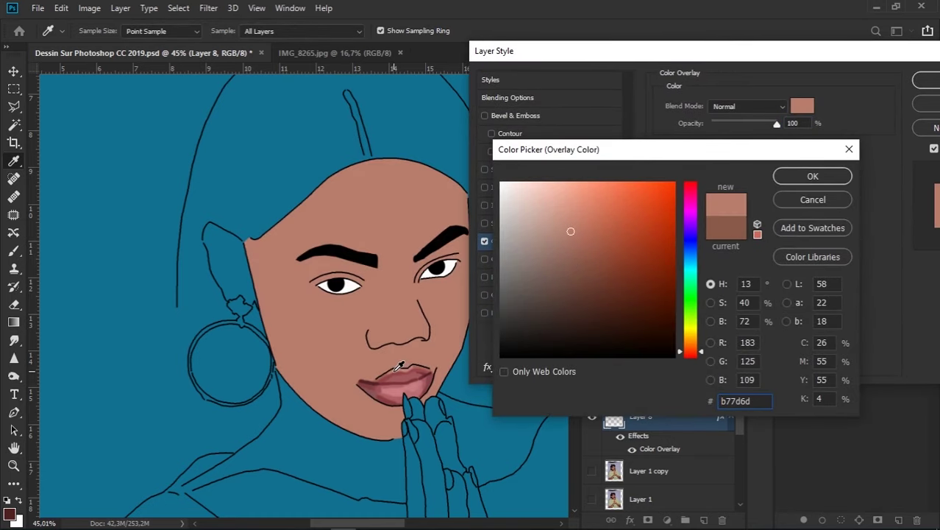
pyautogui.click(411, 370)
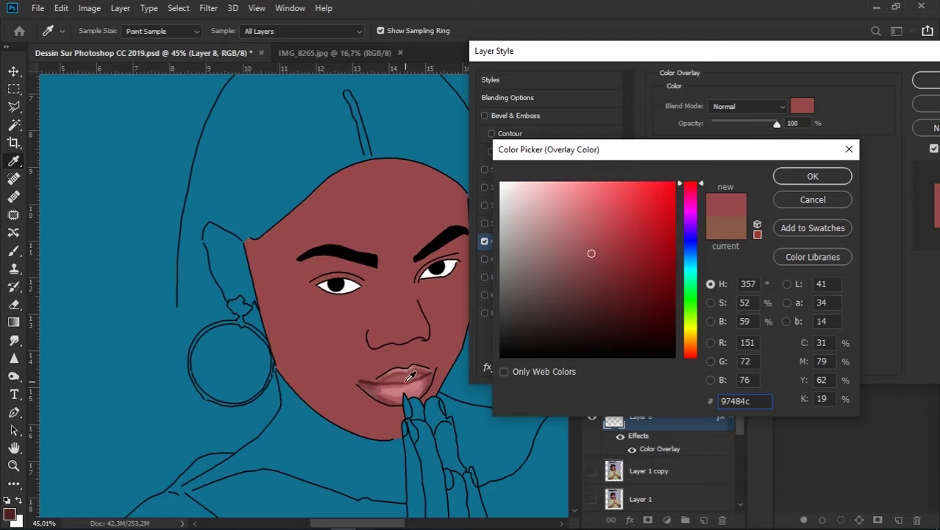
pyautogui.click(397, 373)
pyautogui.click(394, 385)
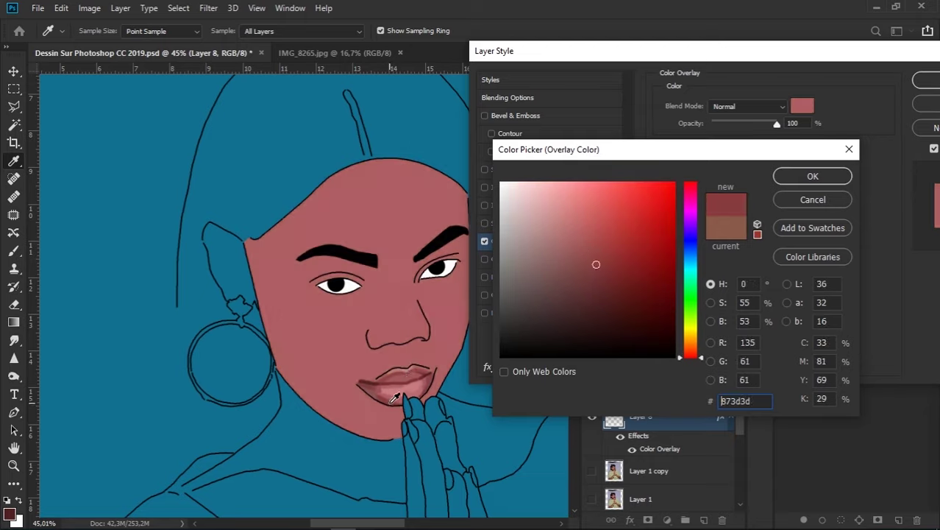
pyautogui.click(799, 204)
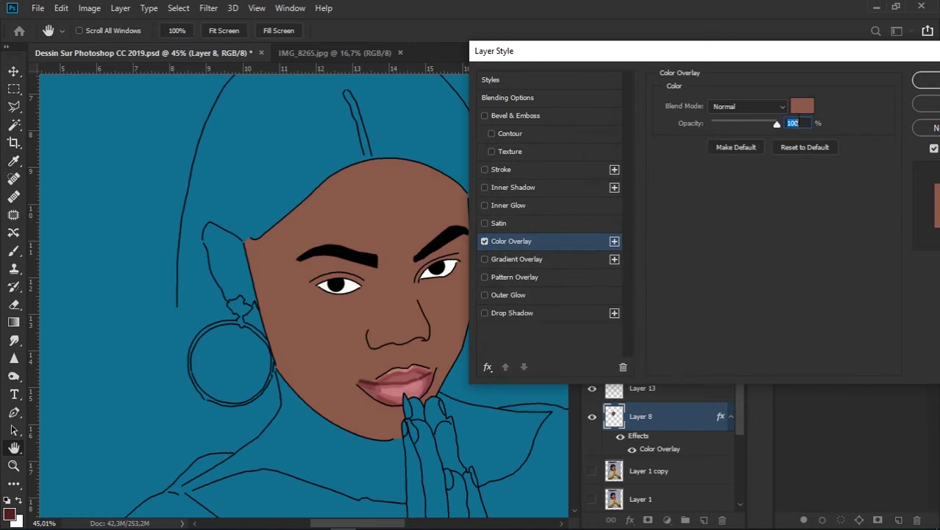
pyautogui.click(802, 106)
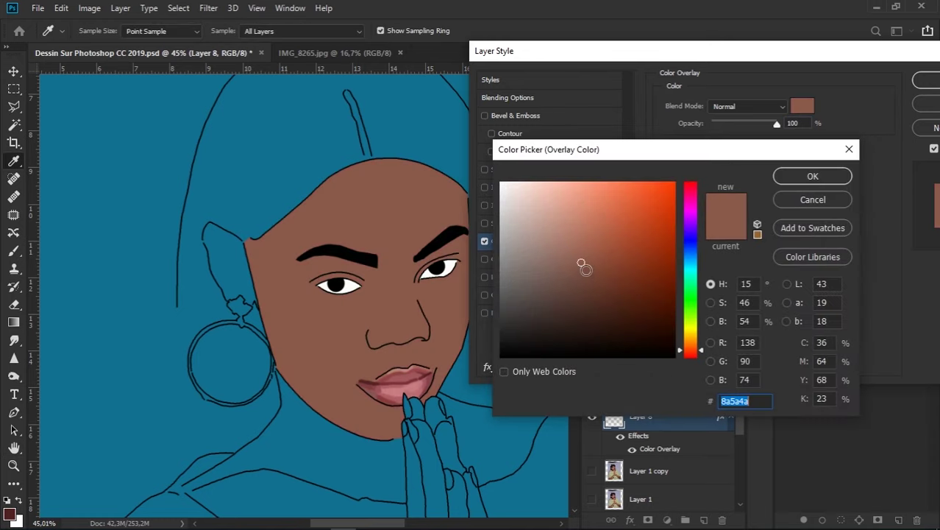
pyautogui.click(585, 267)
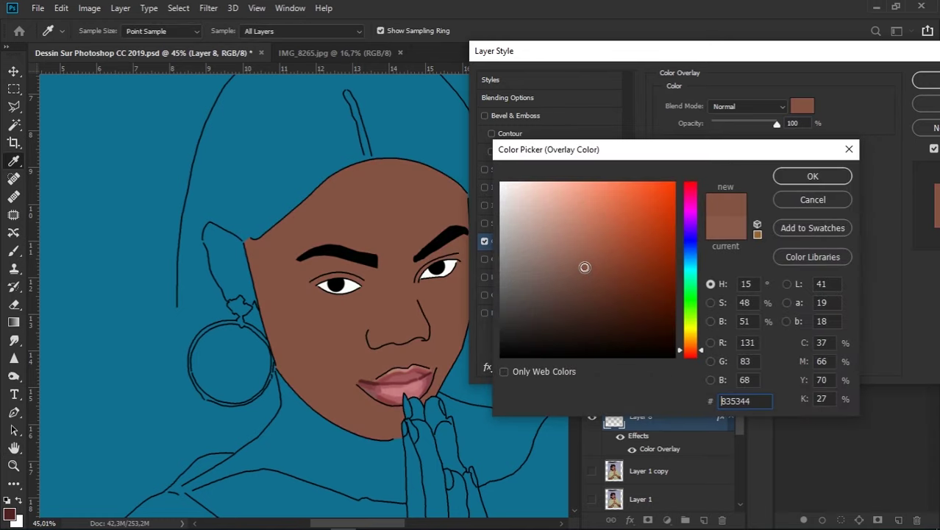
pyautogui.click(813, 176)
pyautogui.click(925, 79)
# Switch back to the brush and save the portrait
pyautogui.press('b')
pyautogui.keyDown('alt'); pyautogui.scroll(-4, 445, 284); pyautogui.keyUp('alt')
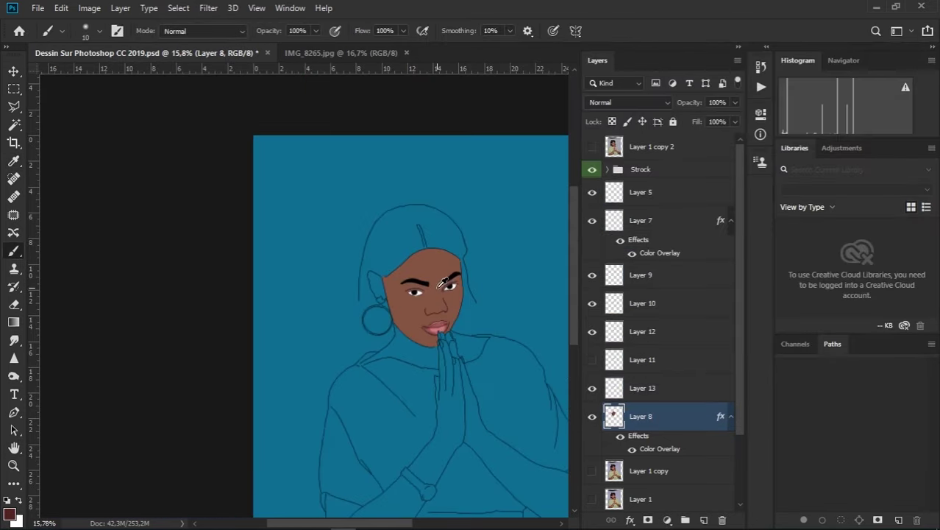
pyautogui.scroll(-3, 269, 306)
pyautogui.scroll(1, 259, 302)
pyautogui.hotkey('ctrl', 's')
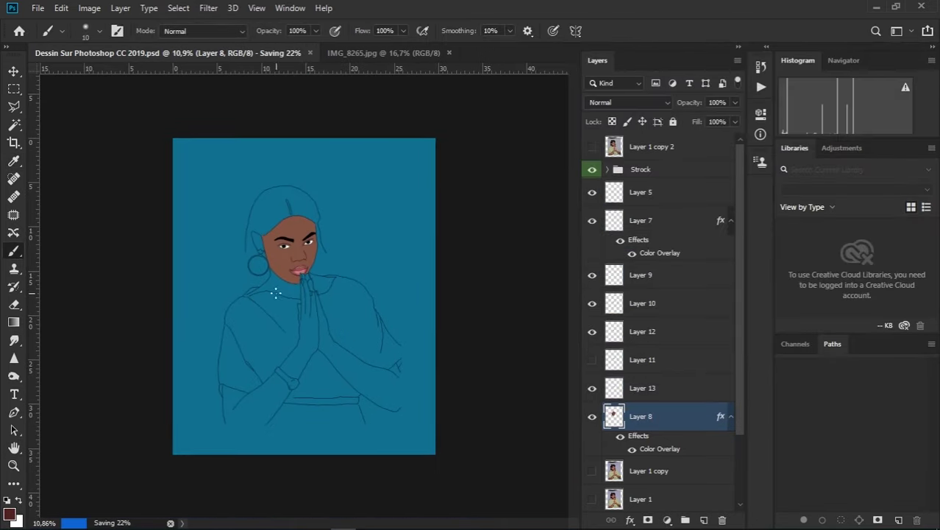
pyautogui.scroll(3, 272, 248)
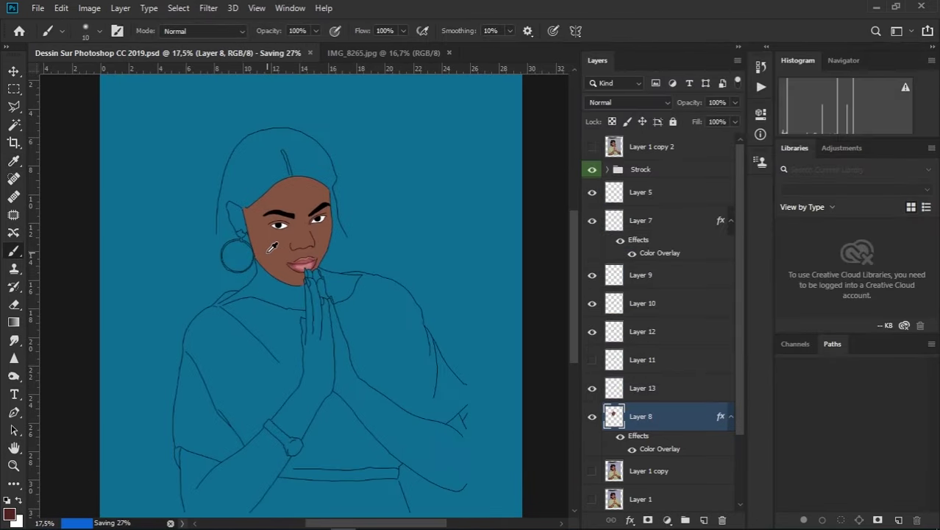
# Show the reference photo and toggle the skin layer off and on to compare
pyautogui.click(592, 471)
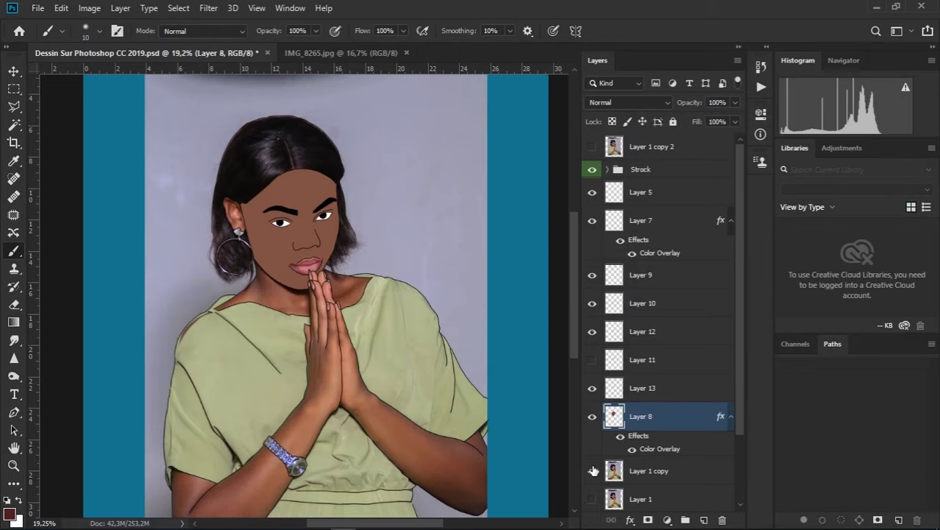
pyautogui.click(594, 420)
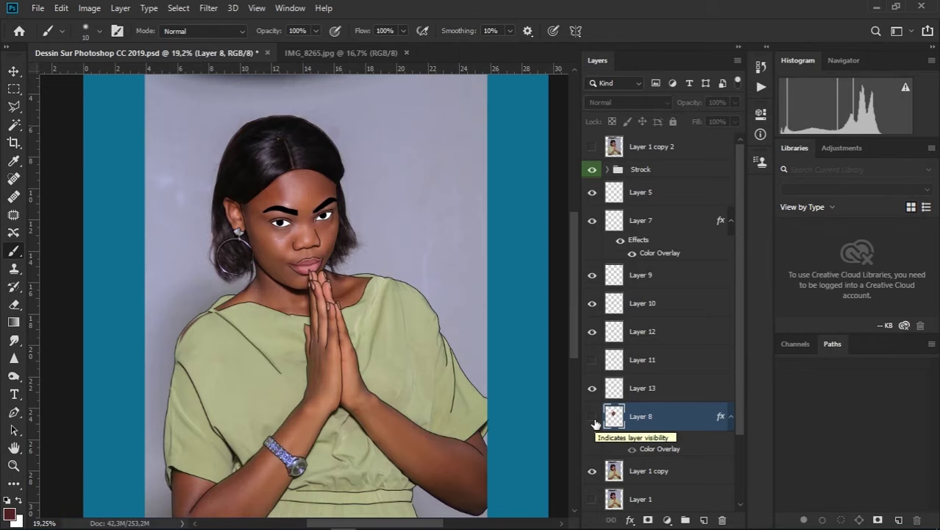
pyautogui.click(593, 418)
pyautogui.click(595, 419)
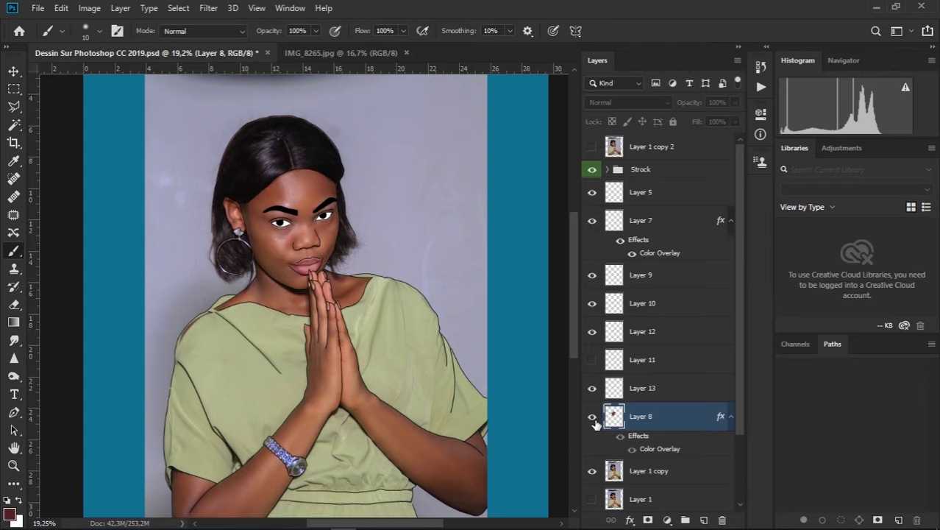
pyautogui.click(594, 419)
# Check the posterized photo layer, then add new Layer 14 above Layer 5
pyautogui.click(592, 149)
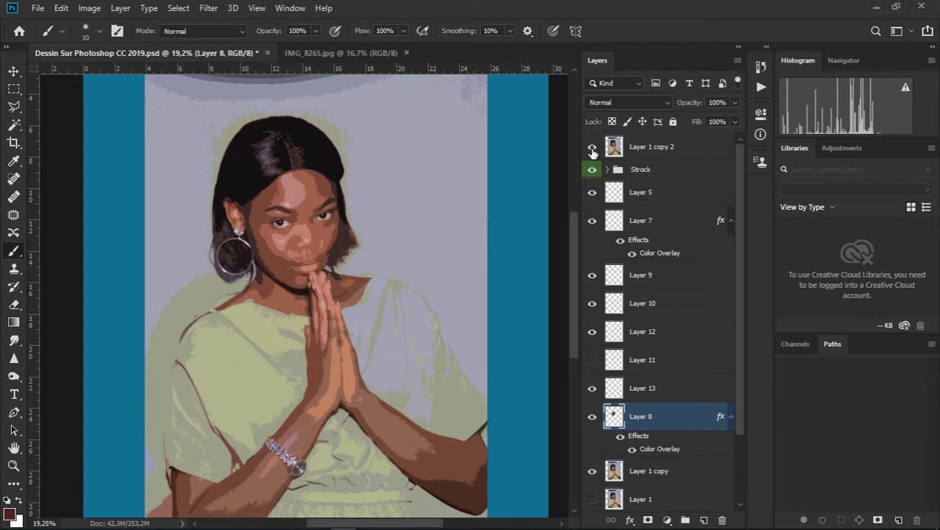
pyautogui.click(593, 149)
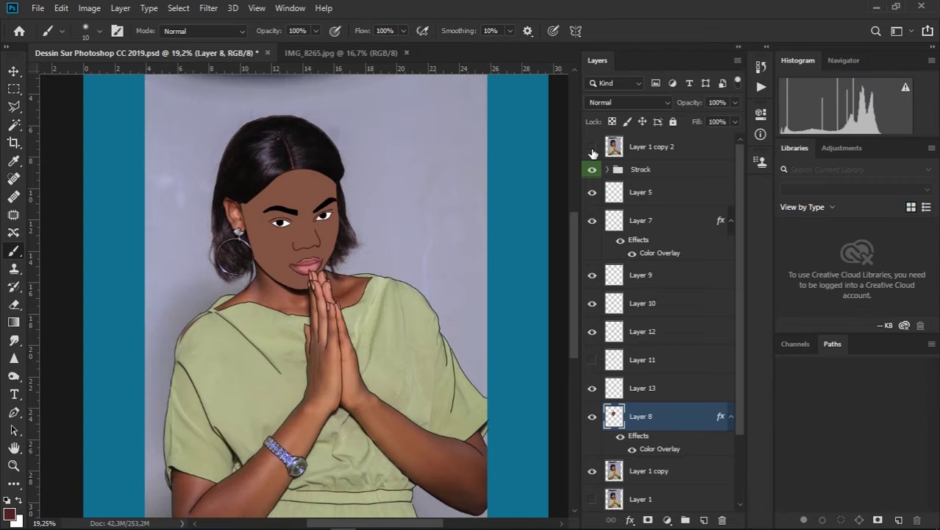
pyautogui.click(592, 149)
pyautogui.click(593, 150)
pyautogui.click(637, 195)
pyautogui.click(705, 518)
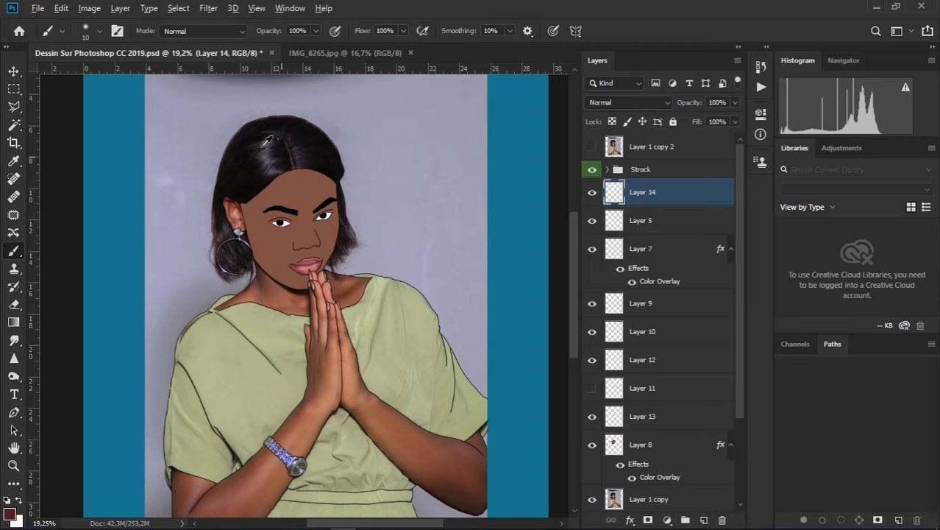
# Briefly show the posterized reference photo to study the hair, then hide it again
pyautogui.scroll(5, 249, 156)
pyautogui.click(592, 148)
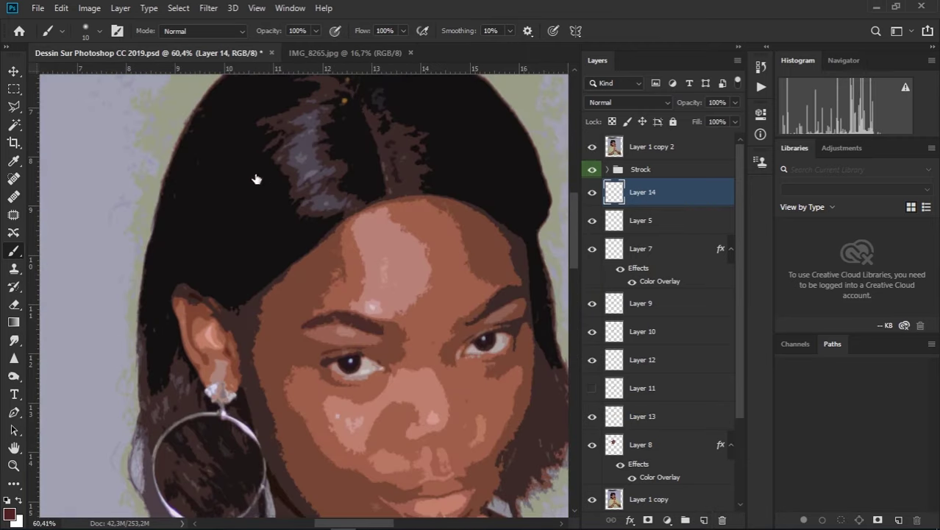
pyautogui.scroll(3, 257, 166)
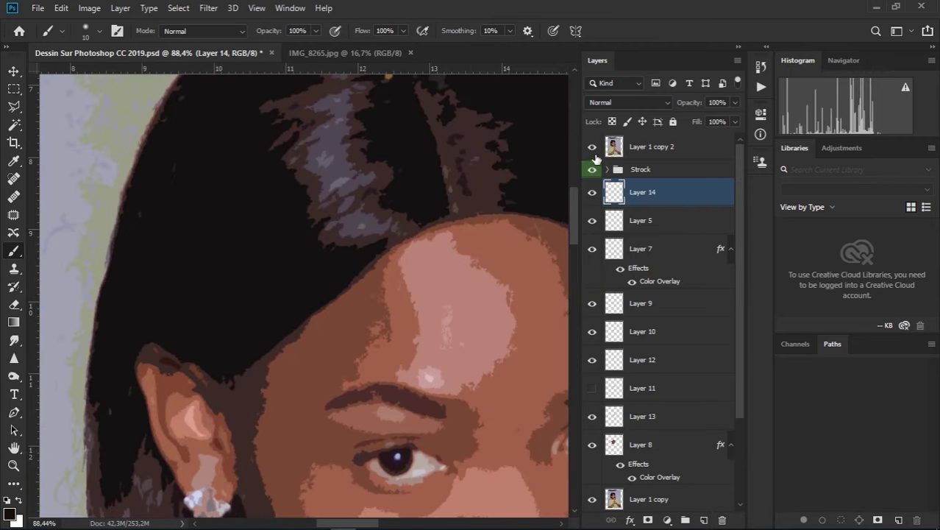
pyautogui.click(592, 148)
pyautogui.scroll(-3, 327, 213)
pyautogui.scroll(-2, 327, 213)
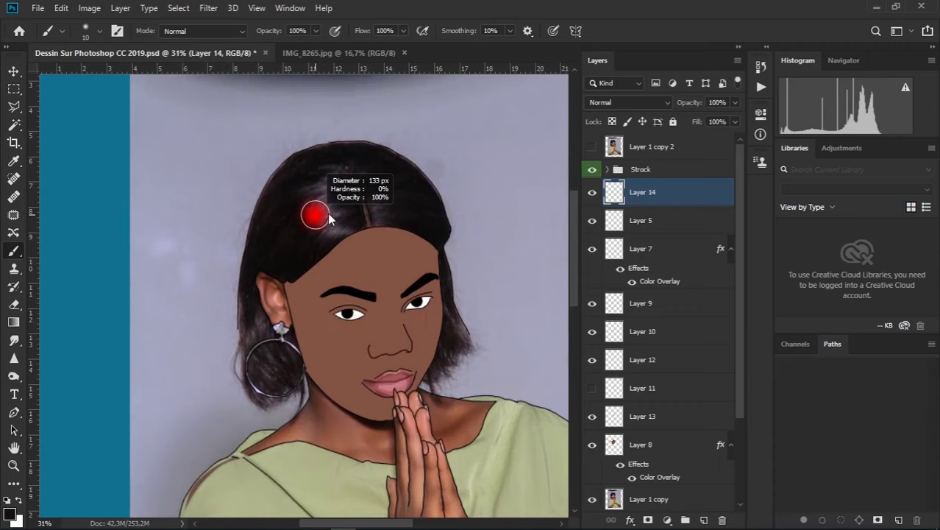
# Set the foreground to pure black and dab black on the hair with a hard round brush
pyautogui.moveTo(328, 214)
pyautogui.mouseDown()
pyautogui.moveTo(339, 214)
pyautogui.moveTo(310, 204)
pyautogui.moveTo(326, 216)
pyautogui.moveTo(311, 227)
pyautogui.mouseUp()
pyautogui.click(592, 498)
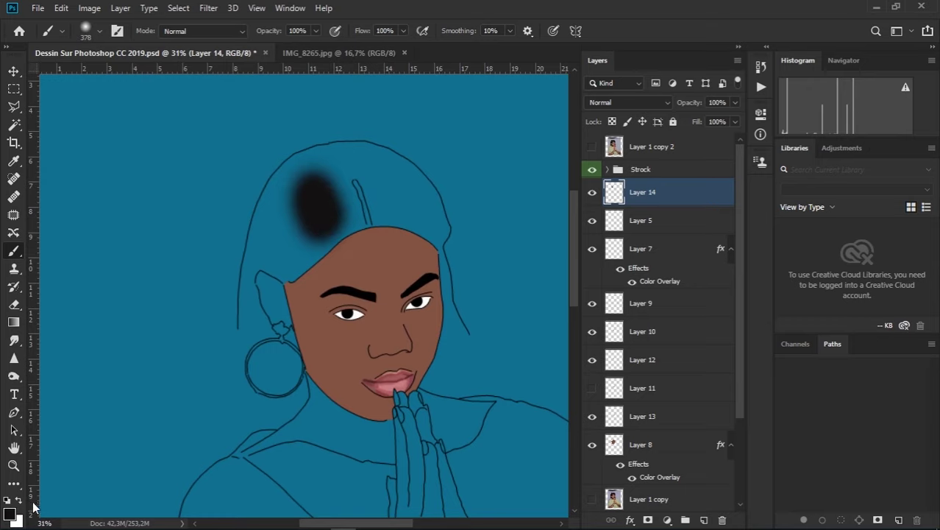
pyautogui.click(14, 514)
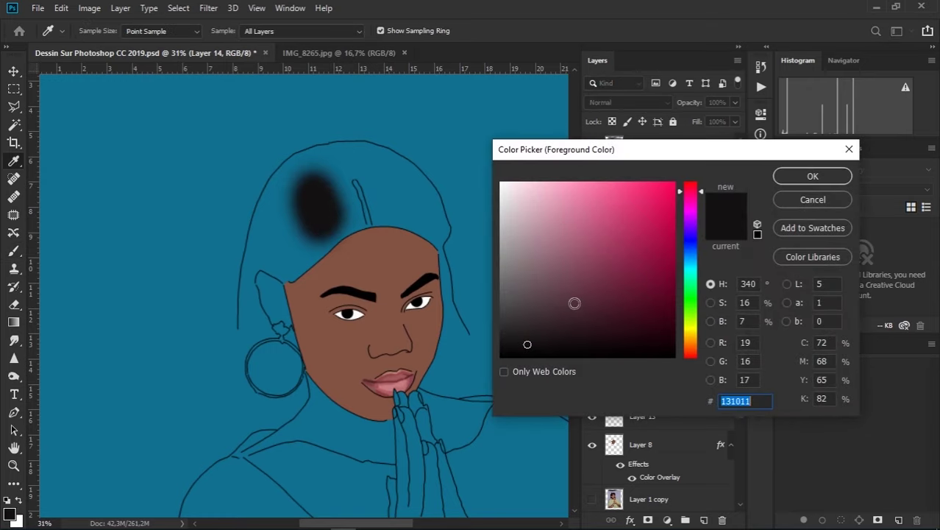
pyautogui.click(812, 177)
pyautogui.rightClick(327, 199)
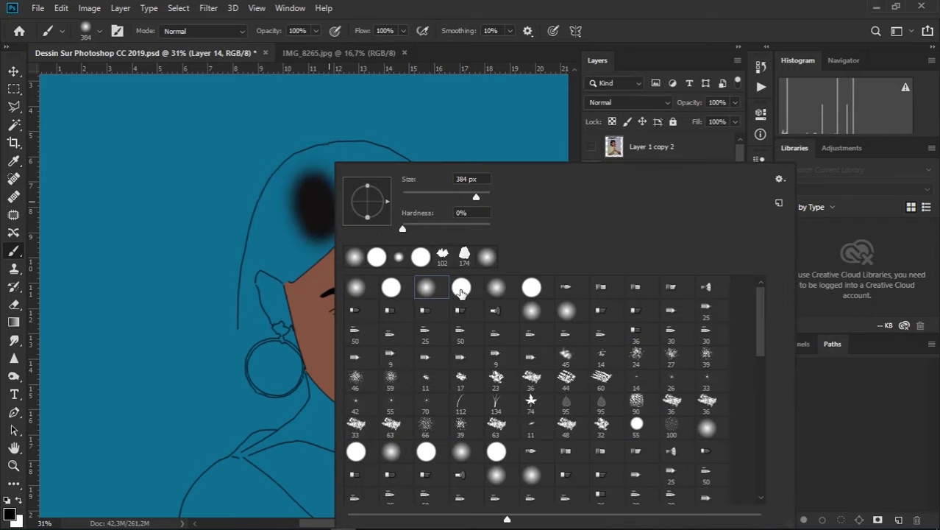
pyautogui.click(309, 198)
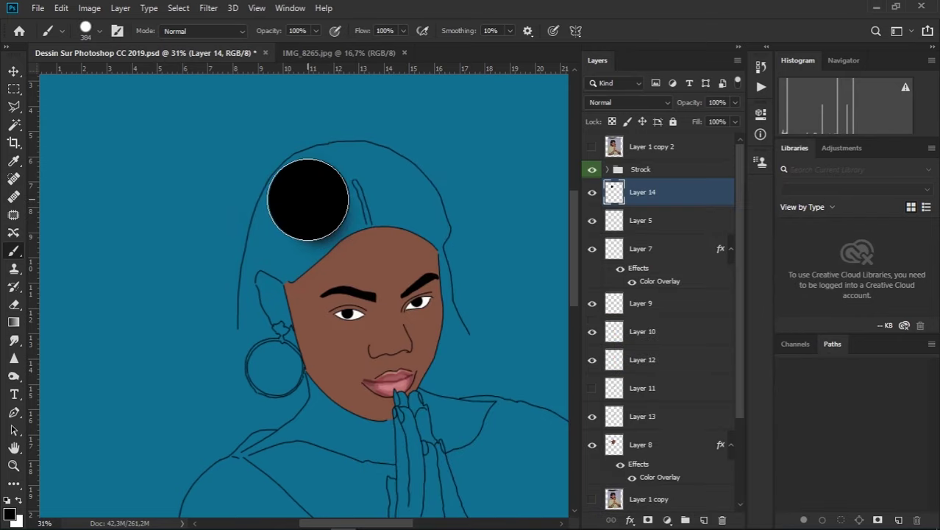
# With a roughly 163 px brush, paint a large black blob over the bun and lower-left hair
pyautogui.scroll(3, 318, 198)
pyautogui.scroll(3, 279, 273)
pyautogui.scroll(2, 237, 300)
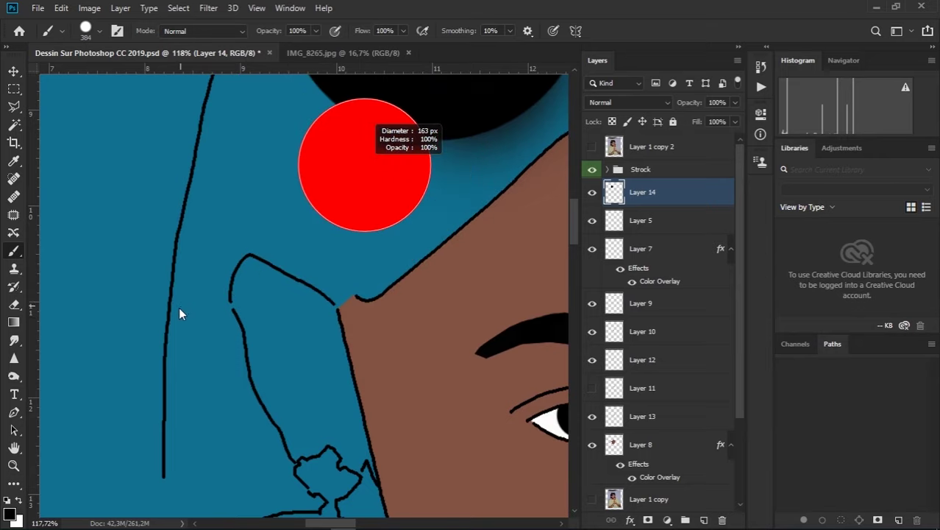
pyautogui.moveTo(320, 202); pyautogui.dragTo(179, 307)
pyautogui.moveTo(320, 182)
pyautogui.mouseDown()
pyautogui.moveTo(335, 161)
pyautogui.moveTo(345, 178)
pyautogui.moveTo(278, 203)
pyautogui.mouseUp()
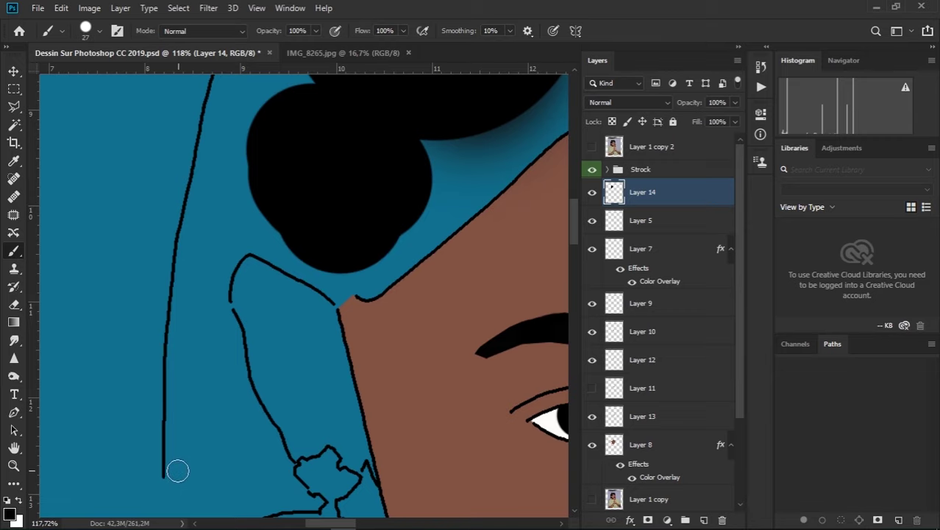
pyautogui.moveTo(177, 470); pyautogui.dragTo(185, 445)
# Fill the remaining hair area with black, keeping the reference photo layer hidden
pyautogui.scroll(3, 184, 445)
pyautogui.moveTo(182, 319)
pyautogui.mouseDown()
pyautogui.moveTo(283, 210)
pyautogui.moveTo(272, 301)
pyautogui.moveTo(346, 320)
pyautogui.mouseUp()
pyautogui.scroll(5, 347, 319)
pyautogui.moveTo(226, 157); pyautogui.dragTo(290, 216)
pyautogui.scroll(-5, 290, 216)
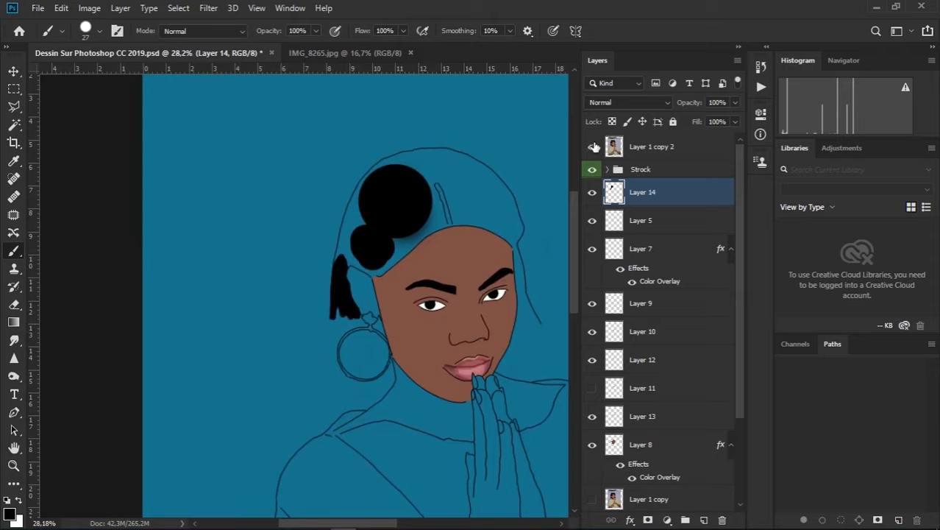
pyautogui.click(594, 146)
pyautogui.scroll(5, 262, 295)
# Start a polygonal lasso selection tracing along the hair line
pyautogui.scroll(-5, 262, 294)
pyautogui.press('l')
pyautogui.scroll(6, 248, 451)
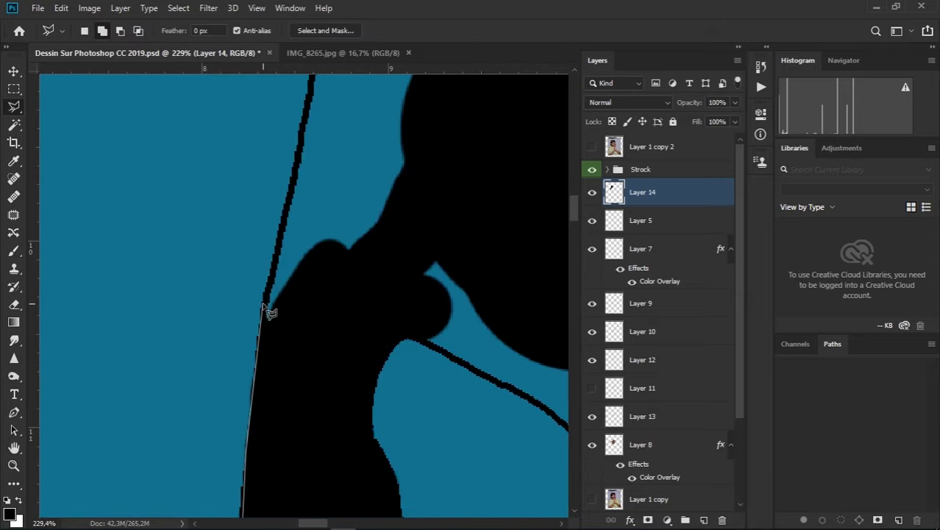
pyautogui.click(365, 189)
pyautogui.moveTo(365, 189)
pyautogui.mouseDown()
pyautogui.moveTo(260, 256)
pyautogui.moveTo(295, 244)
pyautogui.mouseUp()
pyautogui.click(273, 279)
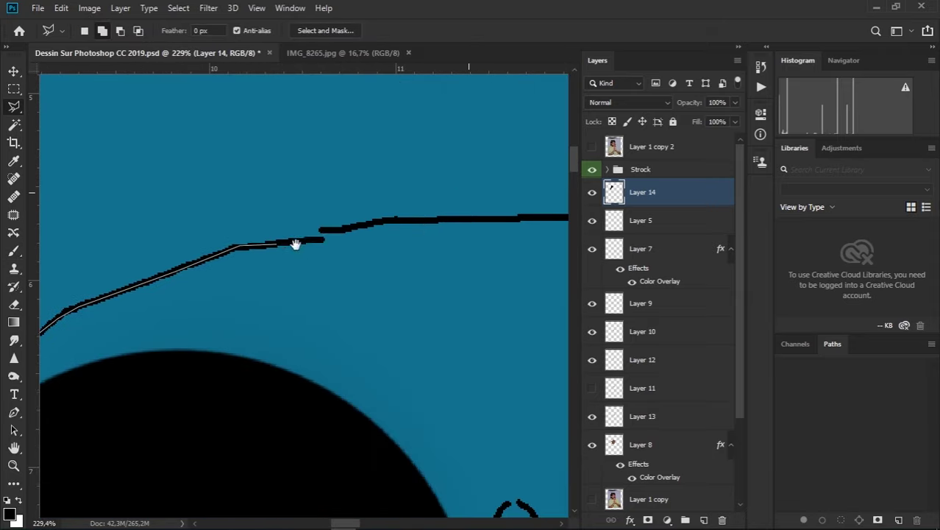
pyautogui.click(566, 217)
pyautogui.moveTo(567, 218)
pyautogui.mouseDown()
pyautogui.moveTo(448, 242)
pyautogui.moveTo(292, 246)
pyautogui.moveTo(375, 201)
pyautogui.mouseUp()
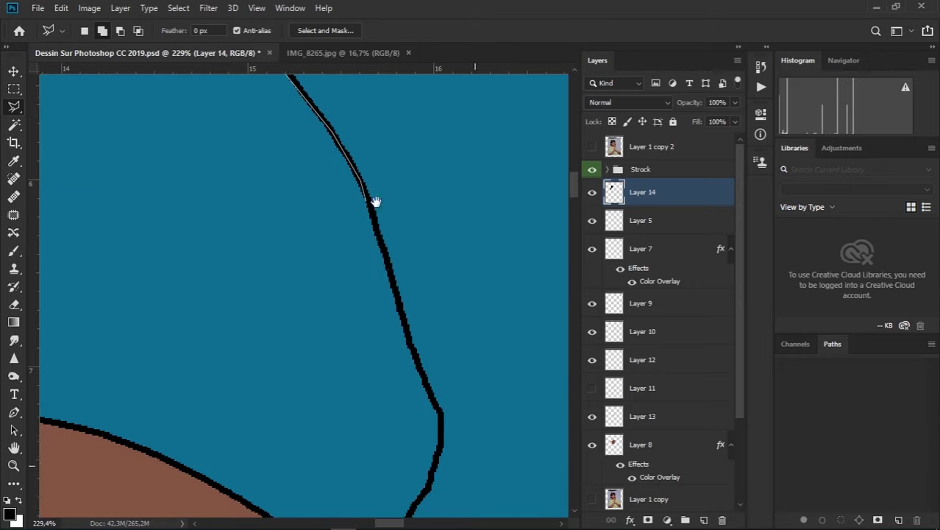
pyautogui.click(445, 420)
pyautogui.moveTo(445, 420)
pyautogui.mouseDown()
pyautogui.moveTo(430, 298)
pyautogui.moveTo(362, 206)
pyautogui.mouseUp()
# Continue the lasso selection around the face edge down to the neck junction
pyautogui.moveTo(345, 420)
pyautogui.mouseDown()
pyautogui.moveTo(345, 197)
pyautogui.moveTo(308, 75)
pyautogui.mouseUp()
pyautogui.moveTo(209, 295); pyautogui.dragTo(210, 475)
pyautogui.moveTo(264, 242)
pyautogui.mouseDown()
pyautogui.moveTo(125, 250)
pyautogui.moveTo(350, 258)
pyautogui.mouseUp()
pyautogui.click(119, 130)
pyautogui.moveTo(119, 131); pyautogui.dragTo(471, 265)
pyautogui.moveTo(287, 262)
pyautogui.mouseDown()
pyautogui.moveTo(316, 266)
pyautogui.moveTo(405, 188)
pyautogui.mouseUp()
pyautogui.click(166, 343)
pyautogui.scroll(-5, 220, 446)
pyautogui.scroll(5, 221, 346)
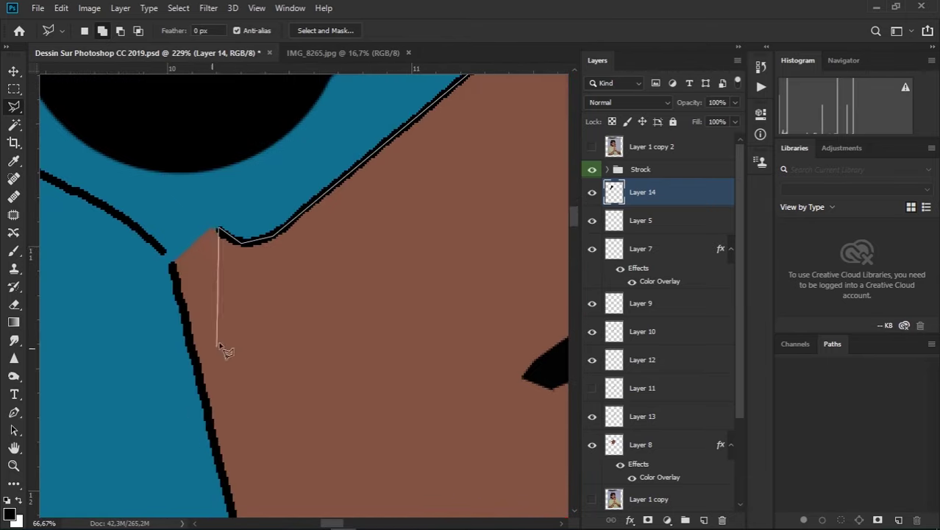
# Brush black over the selected hair's left edge
pyautogui.press('b')
pyautogui.scroll(-10, 325, 272)
pyautogui.scroll(2, 325, 272)
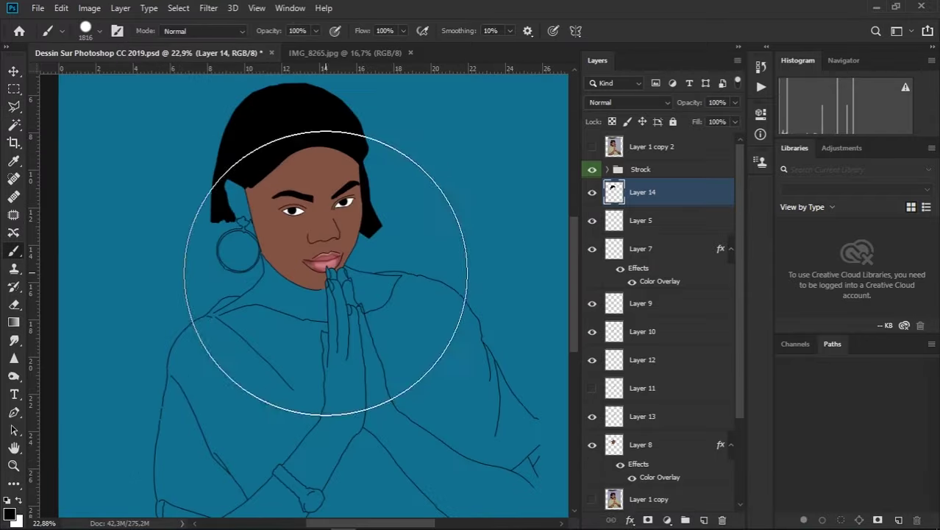
pyautogui.scroll(5, 384, 220)
pyautogui.scroll(5, 179, 407)
pyautogui.moveTo(250, 238); pyautogui.dragTo(224, 398)
pyautogui.moveTo(225, 398); pyautogui.dragTo(272, 196)
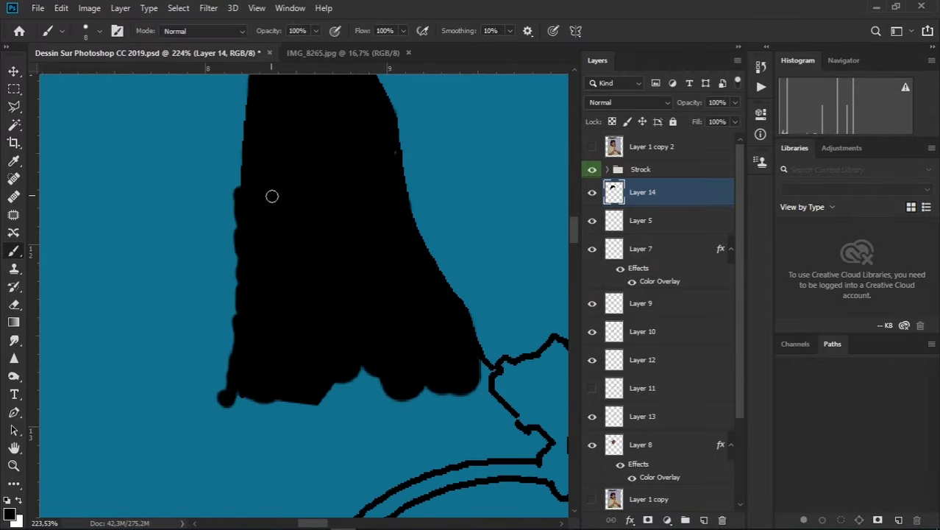
pyautogui.scroll(5, 271, 196)
# Try a splatter brush preset, then settle on a 15 px hard round brush
pyautogui.rightClick(327, 159)
pyautogui.scroll(-3, 544, 353)
pyautogui.doubleClick(456, 368)
pyautogui.click(269, 265)
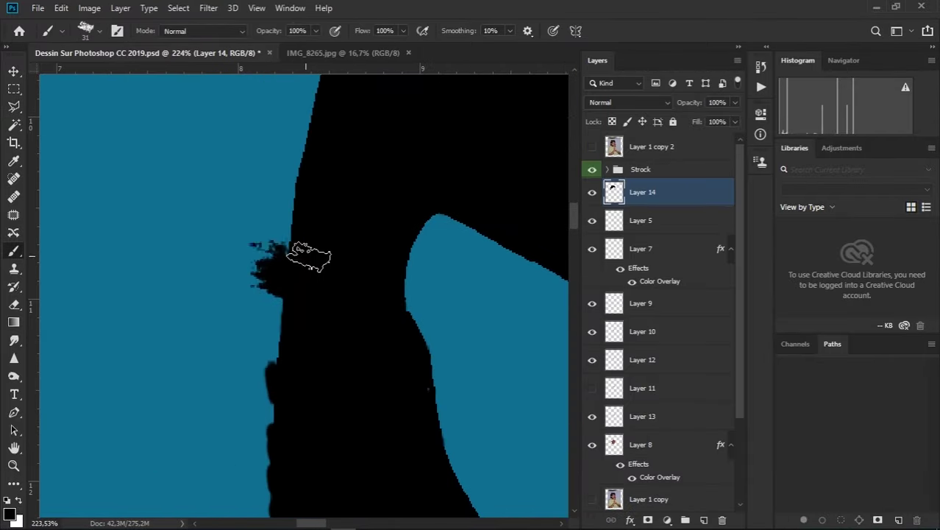
pyautogui.scroll(-3, 309, 256)
pyautogui.rightClick(397, 167)
pyautogui.doubleClick(447, 261)
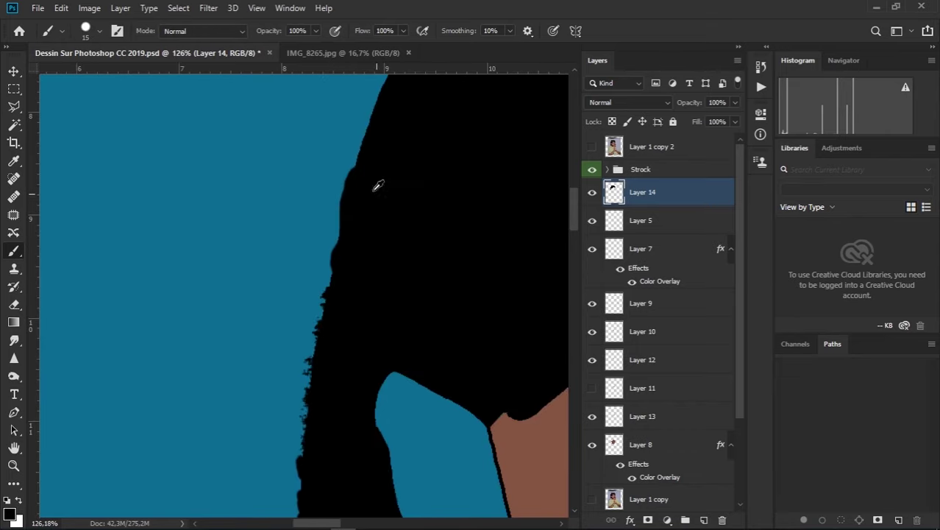
pyautogui.scroll(-5, 403, 179)
pyautogui.scroll(3, 422, 300)
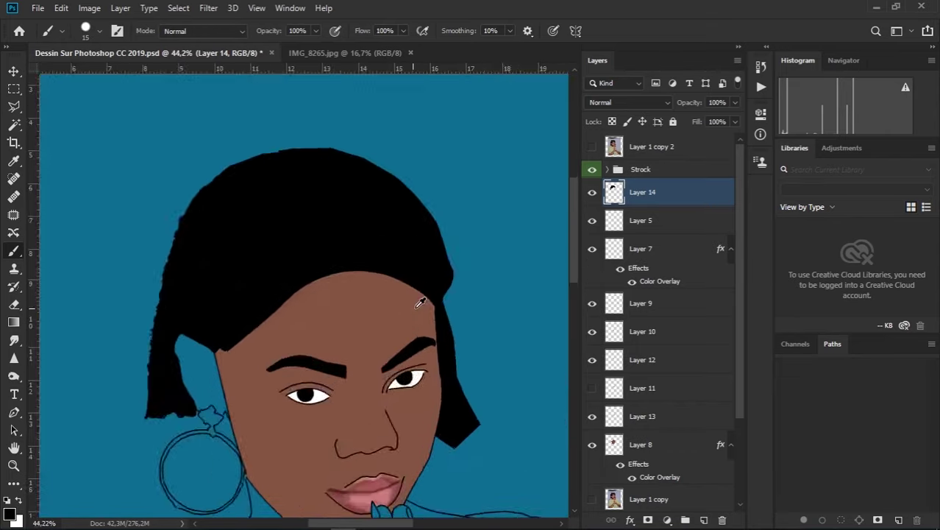
pyautogui.scroll(3, 422, 301)
pyautogui.scroll(-3, 593, 390)
pyautogui.scroll(5, 436, 215)
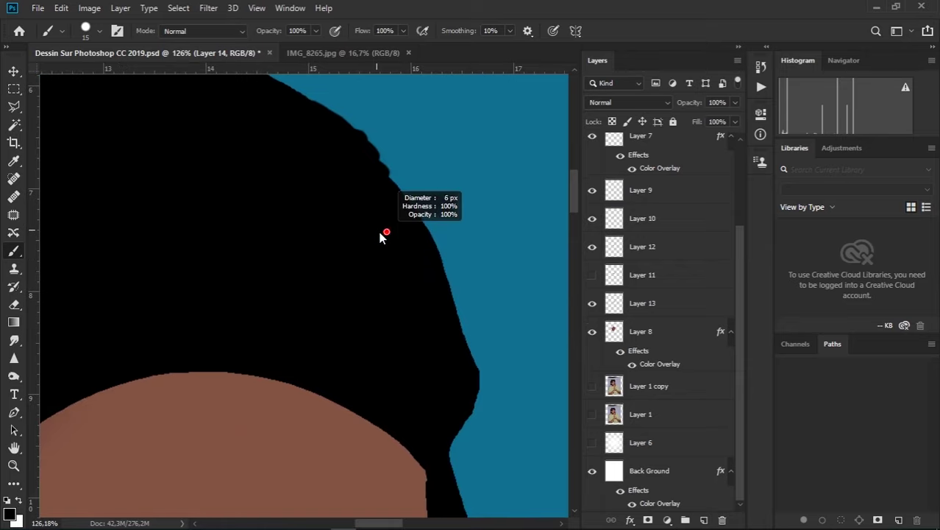
# Paint thin black wisps along the hair edge, undoing one stray stroke
pyautogui.moveTo(457, 246)
pyautogui.mouseDown()
pyautogui.moveTo(393, 177)
pyautogui.moveTo(458, 265)
pyautogui.mouseUp()
pyautogui.moveTo(450, 288); pyautogui.dragTo(486, 361)
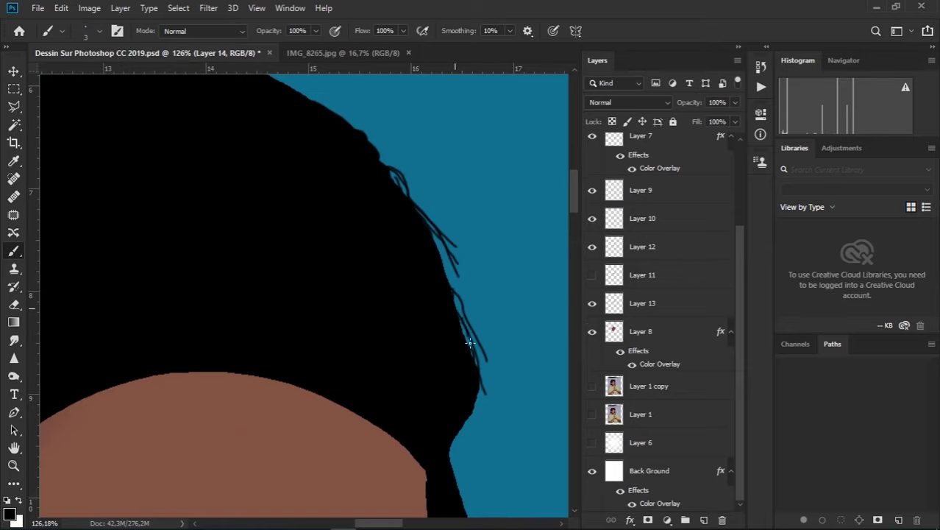
pyautogui.hotkey('ctrl', 'z')
pyautogui.moveTo(440, 242); pyautogui.dragTo(465, 358)
pyautogui.rightClick(429, 319)
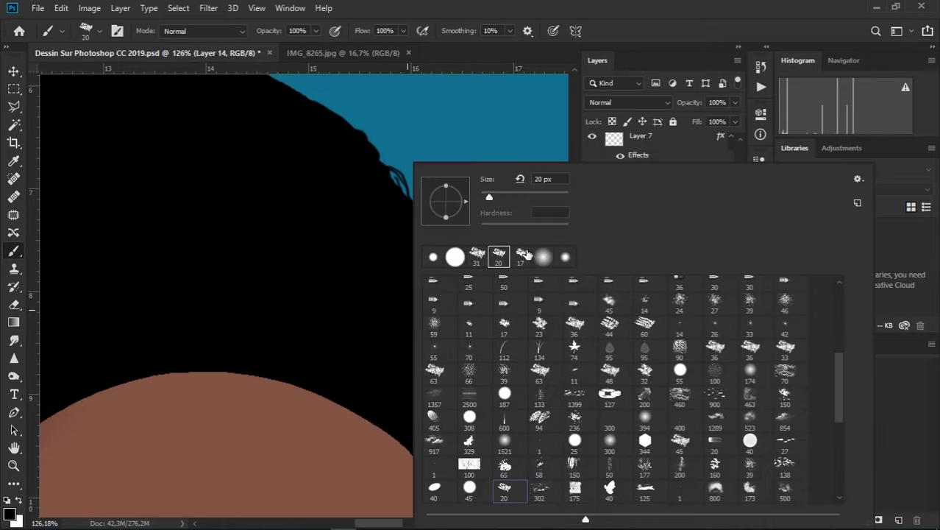
pyautogui.press('Escape')
# Choose a size 17 textured hair brush preset
pyautogui.rightClick(428, 235)
pyautogui.doubleClick(497, 252)
pyautogui.scroll(3, 361, 213)
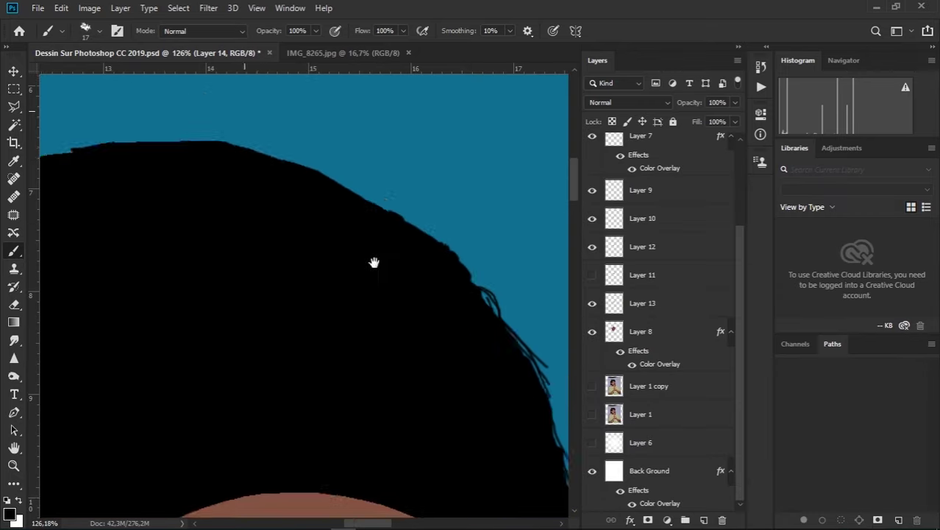
pyautogui.rightClick(366, 209)
pyautogui.doubleClick(403, 258)
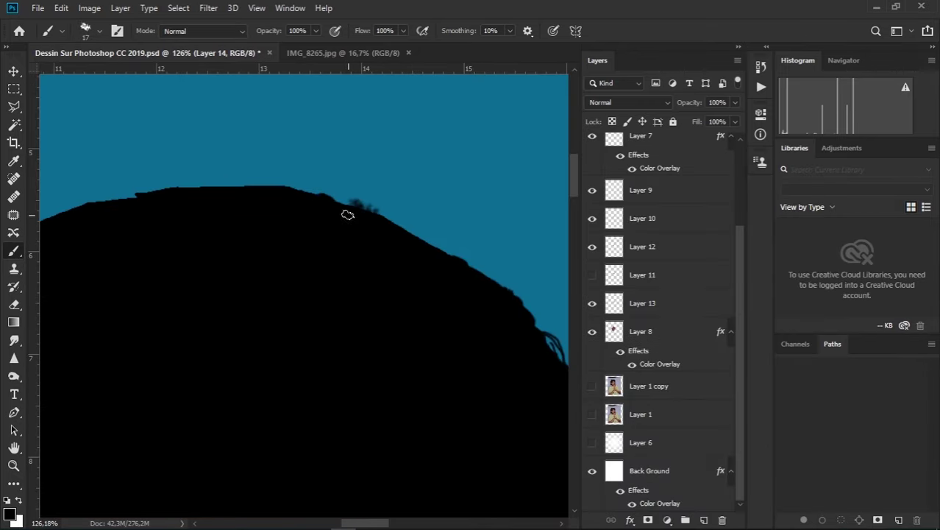
pyautogui.scroll(-3, 346, 210)
pyautogui.scroll(4, 368, 412)
# Paint a soft edge stroke, then switch to a hard round brush at size 8
pyautogui.moveTo(351, 162); pyautogui.dragTo(326, 244)
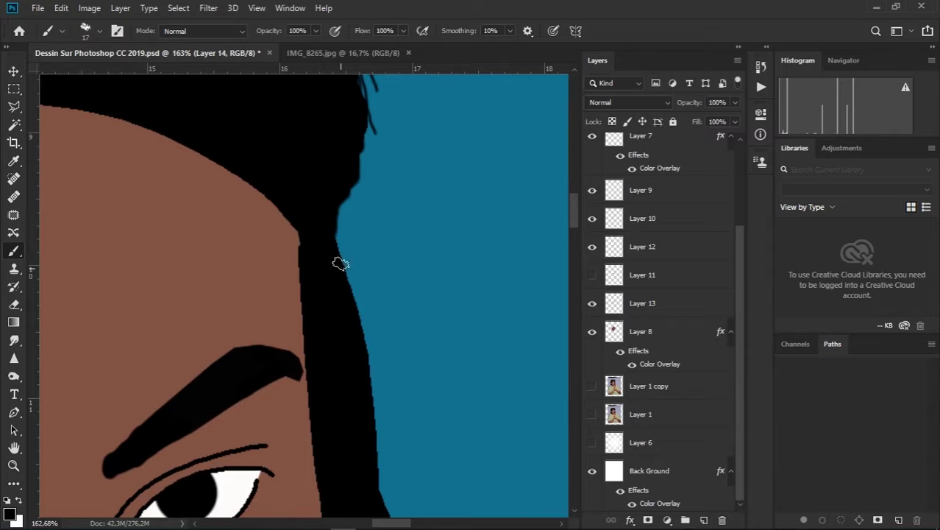
pyautogui.rightClick(338, 262)
pyautogui.click(395, 332)
pyautogui.press('Return')
pyautogui.rightClick(323, 241)
pyautogui.scroll(-2, 515, 368)
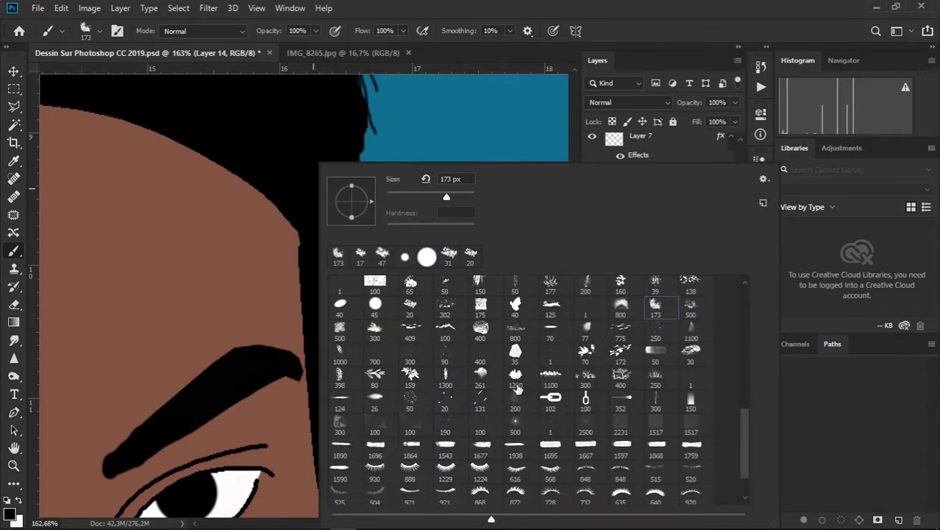
pyautogui.doubleClick(388, 248)
pyautogui.rightClick(340, 178)
pyautogui.write('8')
pyautogui.press('Return')
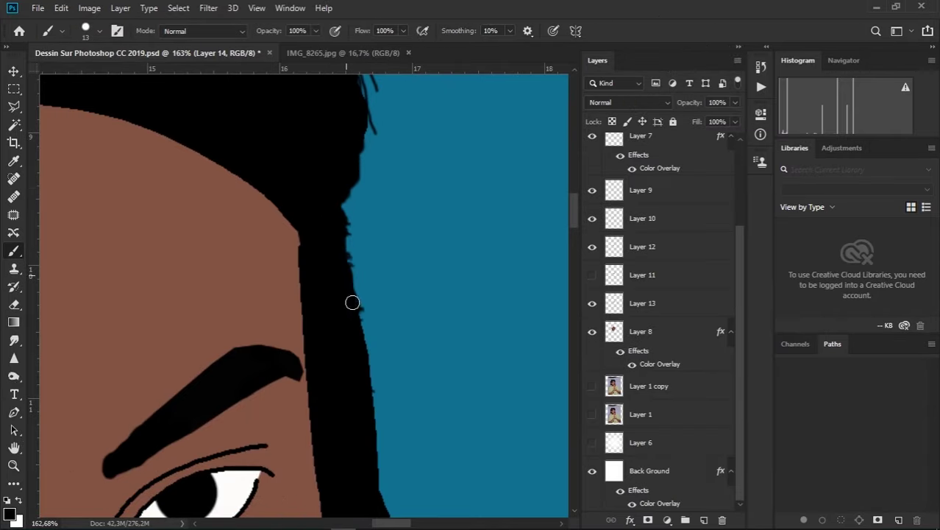
# Paint thin black strands hanging below the hair edge with the 8 px brush
pyautogui.moveTo(358, 309); pyautogui.dragTo(371, 471)
pyautogui.scroll(-4, 372, 474)
pyautogui.moveTo(301, 204); pyautogui.dragTo(368, 354)
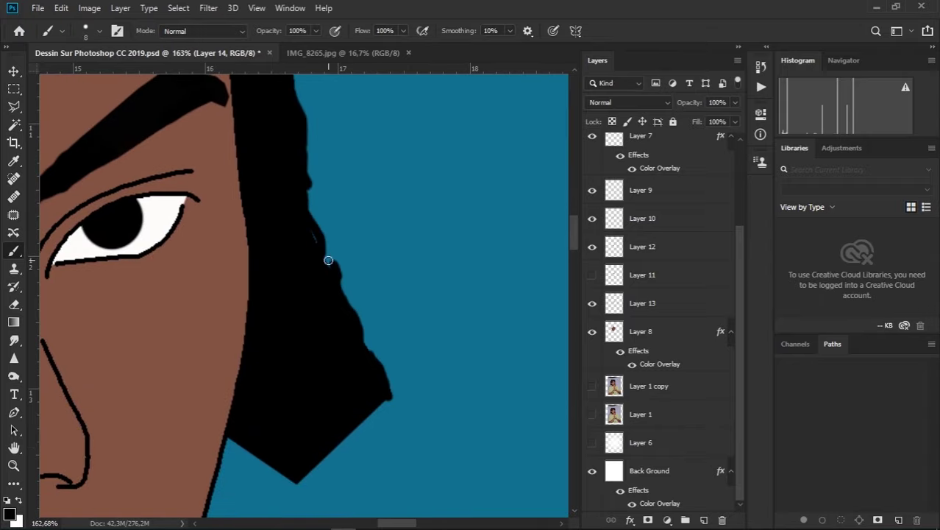
pyautogui.scroll(-5, 328, 260)
pyautogui.moveTo(393, 193)
pyautogui.mouseDown()
pyautogui.moveTo(323, 262)
pyautogui.moveTo(354, 252)
pyautogui.mouseUp()
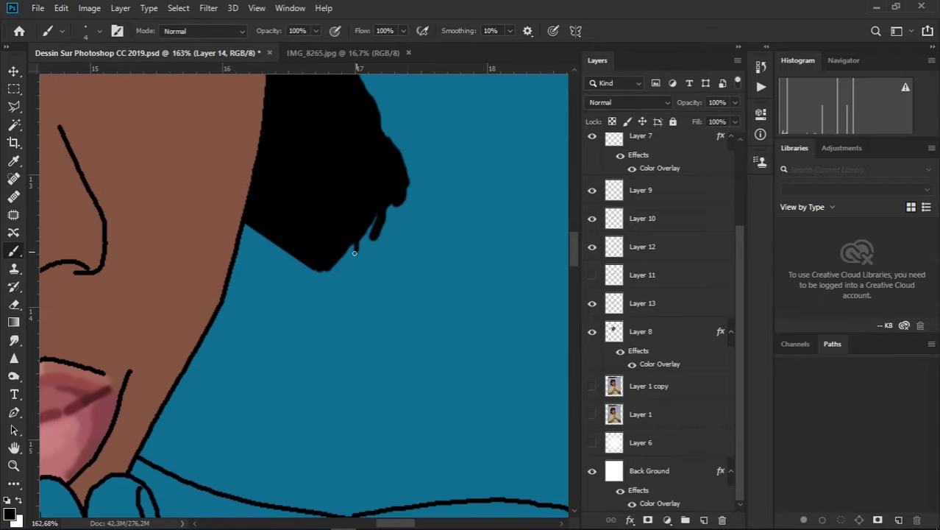
pyautogui.moveTo(375, 219); pyautogui.dragTo(360, 250)
pyautogui.moveTo(349, 249); pyautogui.dragTo(330, 287)
pyautogui.moveTo(246, 223)
pyautogui.mouseDown()
pyautogui.moveTo(258, 298)
pyautogui.moveTo(285, 303)
pyautogui.mouseUp()
# Enlarge the brush slightly and add more thin strands at the hair tips
pyautogui.press(']')
pyautogui.press(']')
pyautogui.scroll(5, 268, 270)
pyautogui.moveTo(276, 203); pyautogui.dragTo(364, 298)
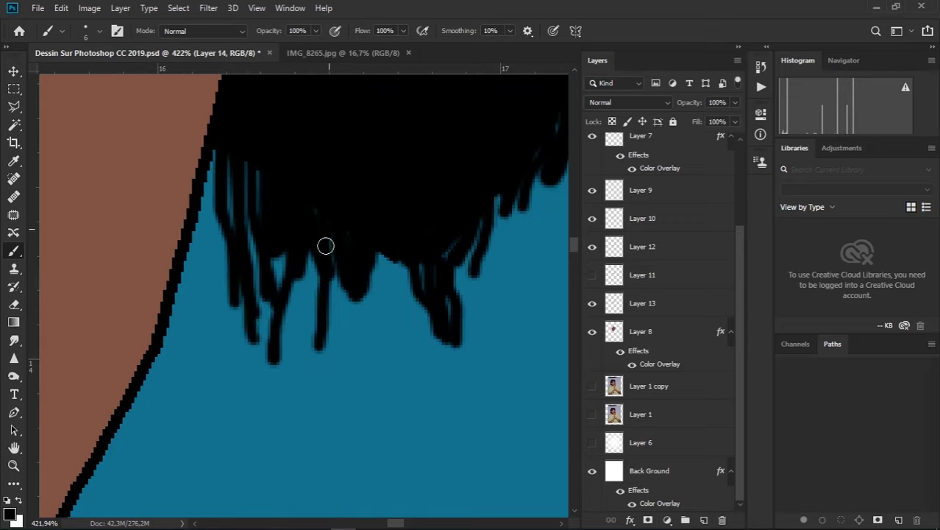
pyautogui.moveTo(318, 254); pyautogui.dragTo(291, 315)
pyautogui.moveTo(224, 154); pyautogui.dragTo(200, 293)
pyautogui.moveTo(232, 209); pyautogui.dragTo(195, 305)
pyautogui.moveTo(406, 248); pyautogui.dragTo(372, 349)
pyautogui.moveTo(390, 276); pyautogui.dragTo(343, 382)
pyautogui.moveTo(279, 267); pyautogui.dragTo(310, 372)
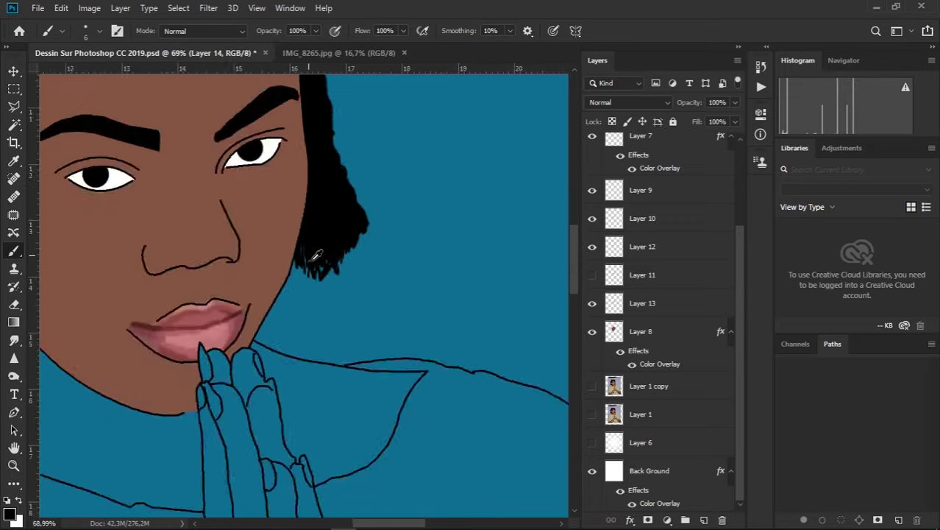
# Add a few extra strands at the hair tips
pyautogui.scroll(-5, 324, 310)
pyautogui.scroll(-2, 336, 284)
pyautogui.scroll(7, 331, 287)
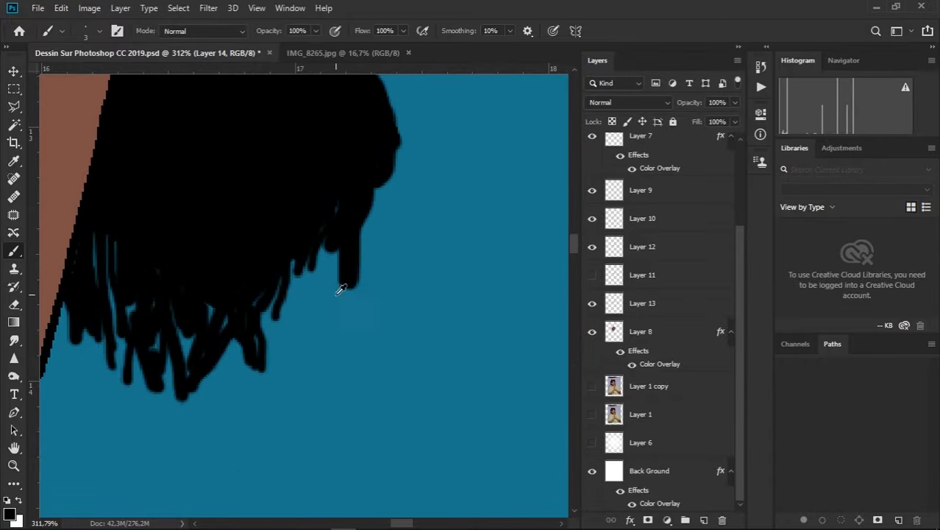
pyautogui.moveTo(338, 254); pyautogui.dragTo(343, 324)
pyautogui.moveTo(324, 239)
pyautogui.mouseDown()
pyautogui.moveTo(320, 289)
pyautogui.moveTo(293, 315)
pyautogui.mouseUp()
# Paint thin wisps along the hair's outer edge to finish the ragged outline
pyautogui.scroll(5, 294, 294)
pyautogui.moveTo(281, 121); pyautogui.dragTo(361, 283)
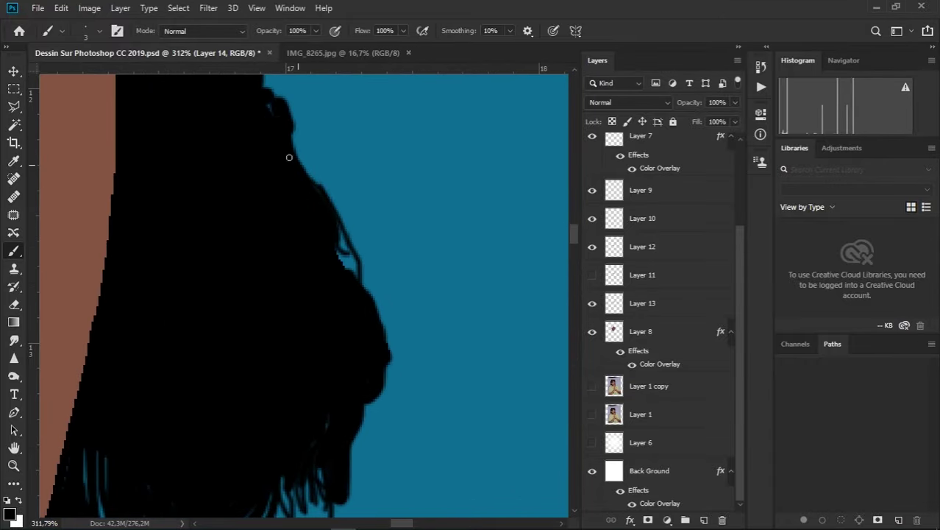
pyautogui.moveTo(291, 145)
pyautogui.mouseDown()
pyautogui.moveTo(352, 304)
pyautogui.moveTo(383, 327)
pyautogui.moveTo(331, 235)
pyautogui.mouseUp()
pyautogui.scroll(3, 315, 126)
pyautogui.moveTo(283, 111); pyautogui.dragTo(360, 287)
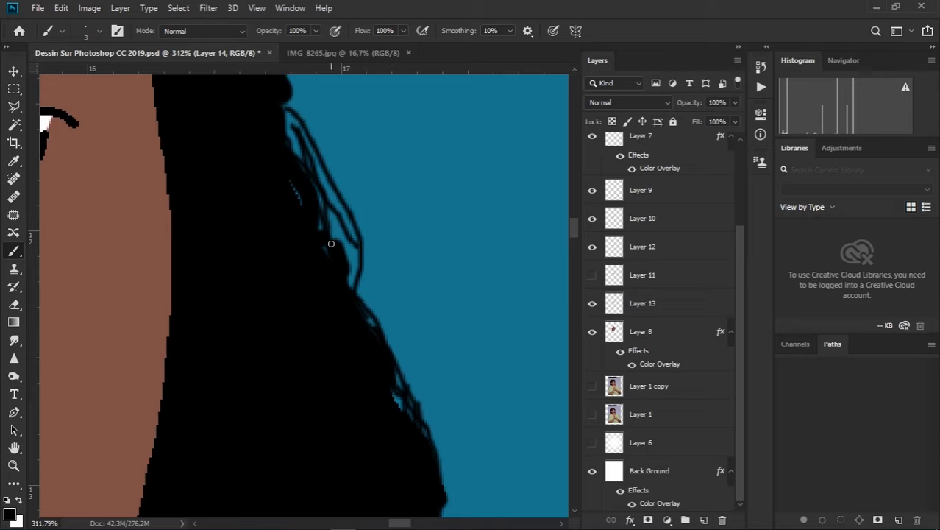
pyautogui.moveTo(330, 243)
pyautogui.mouseDown()
pyautogui.moveTo(353, 287)
pyautogui.moveTo(281, 111)
pyautogui.mouseUp()
pyautogui.scroll(-5, 339, 250)
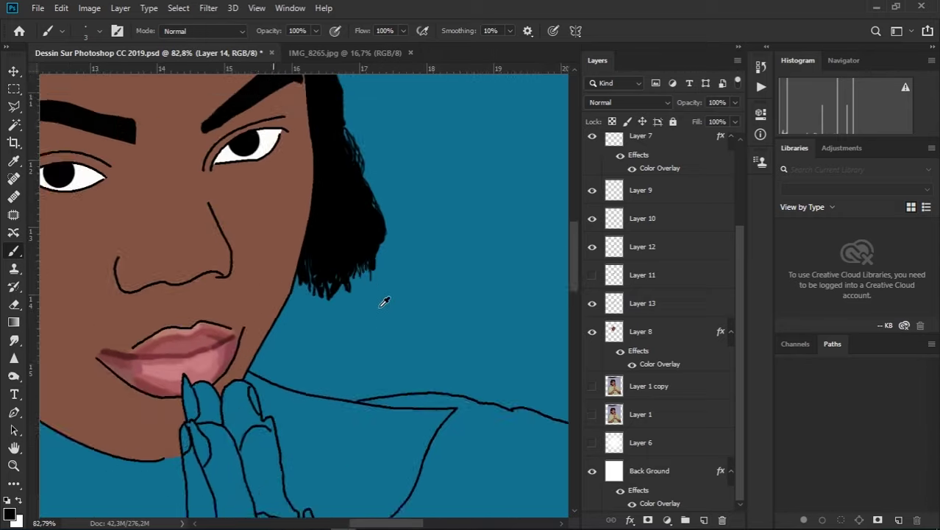
pyautogui.scroll(-5, 356, 273)
# Show the reference photo and outline the hair edge against the neck in black
pyautogui.scroll(1, 355, 273)
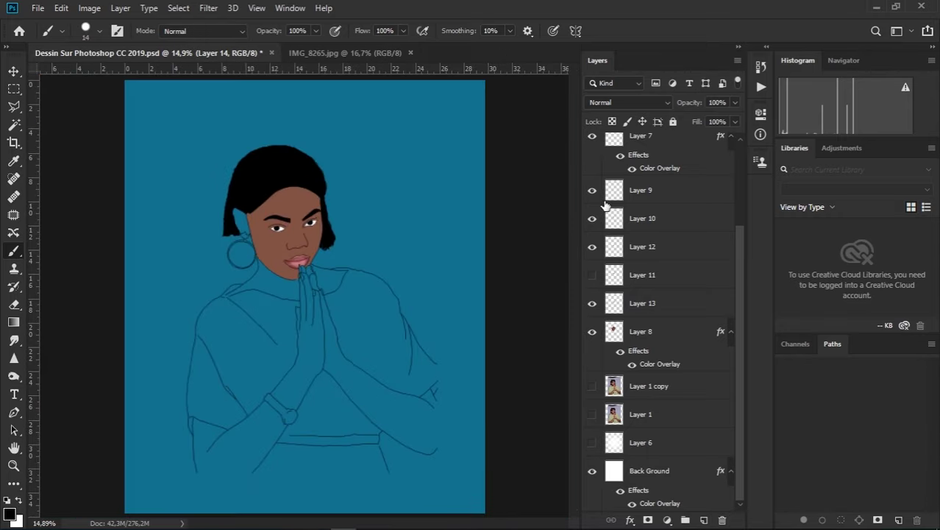
pyautogui.click(592, 385)
pyautogui.scroll(6, 317, 175)
pyautogui.scroll(2, 318, 175)
pyautogui.moveTo(213, 234)
pyautogui.mouseDown()
pyautogui.moveTo(260, 397)
pyautogui.moveTo(317, 464)
pyautogui.mouseUp()
pyautogui.moveTo(180, 298)
pyautogui.mouseDown()
pyautogui.moveTo(232, 328)
pyautogui.moveTo(287, 403)
pyautogui.moveTo(228, 353)
pyautogui.moveTo(243, 397)
pyautogui.mouseUp()
# Trace several thin black hair strands falling over the neck
pyautogui.moveTo(314, 309); pyautogui.dragTo(347, 408)
pyautogui.moveTo(295, 315); pyautogui.dragTo(319, 409)
pyautogui.moveTo(261, 328)
pyautogui.mouseDown()
pyautogui.moveTo(297, 394)
pyautogui.moveTo(280, 423)
pyautogui.mouseUp()
pyautogui.moveTo(392, 282); pyautogui.dragTo(429, 432)
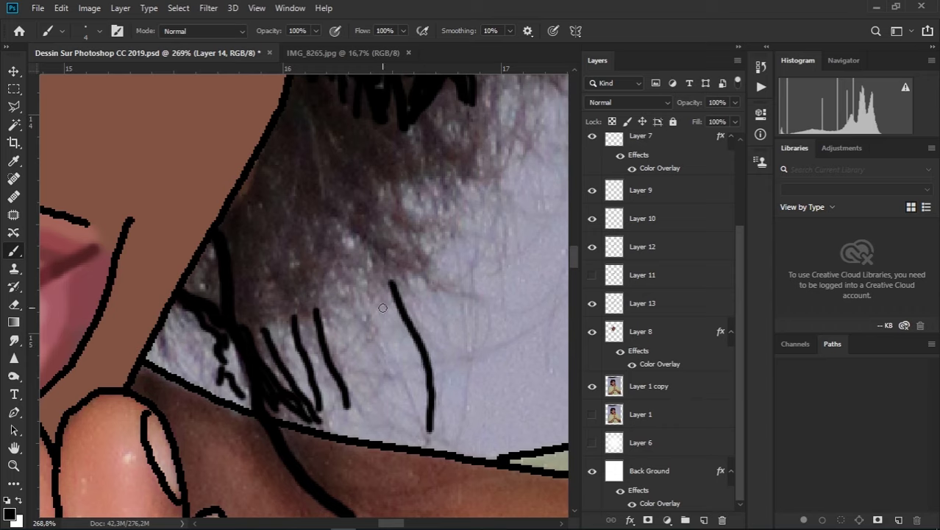
pyautogui.moveTo(363, 311); pyautogui.dragTo(426, 436)
pyautogui.moveTo(473, 227); pyautogui.dragTo(462, 434)
# Add curved, short and long vertical hair strands over the neck
pyautogui.moveTo(349, 168)
pyautogui.mouseDown()
pyautogui.moveTo(319, 162)
pyautogui.moveTo(229, 178)
pyautogui.mouseUp()
pyautogui.moveTo(456, 135); pyautogui.dragTo(460, 254)
pyautogui.moveTo(460, 221); pyautogui.dragTo(359, 368)
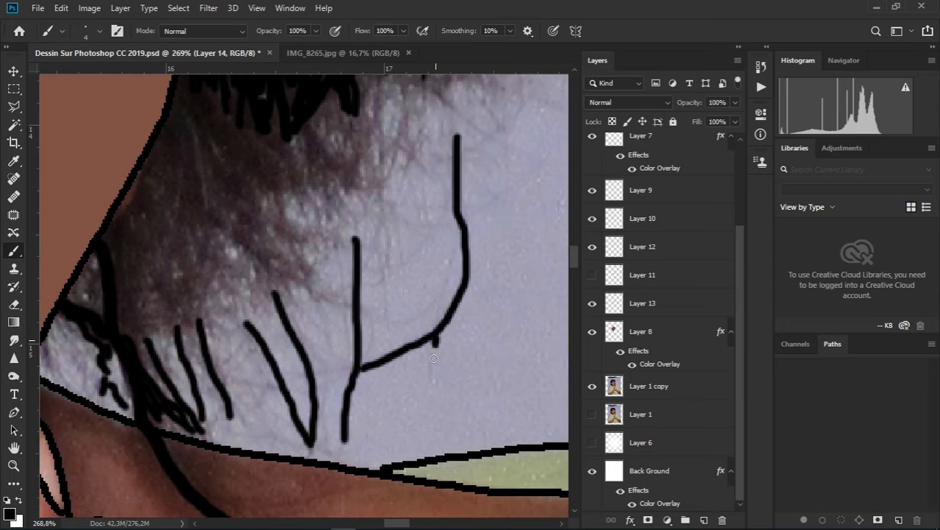
pyautogui.moveTo(434, 335); pyautogui.dragTo(432, 382)
pyautogui.moveTo(462, 226); pyautogui.dragTo(361, 335)
pyautogui.moveTo(381, 100); pyautogui.dragTo(394, 320)
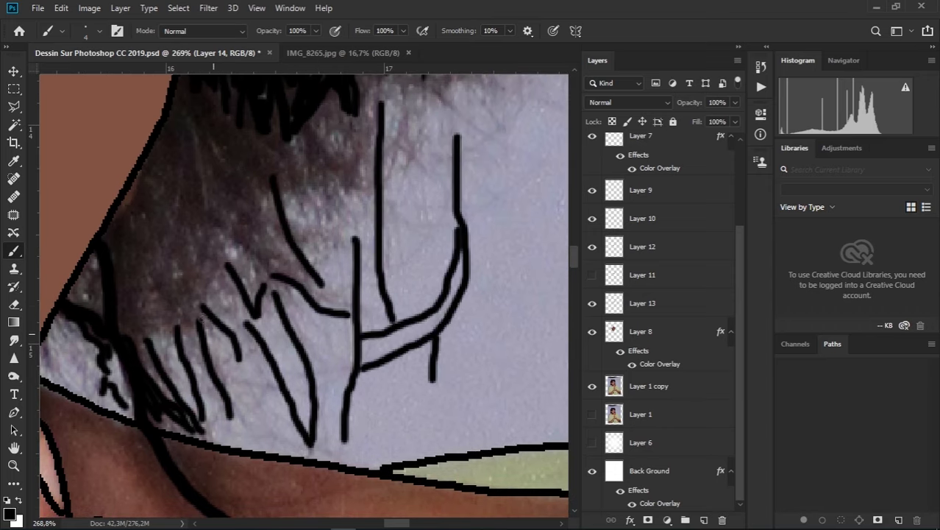
# Paint black strands to the right of the hair and down the lower neck
pyautogui.moveTo(429, 103); pyautogui.dragTo(398, 331)
pyautogui.moveTo(421, 175); pyautogui.dragTo(432, 312)
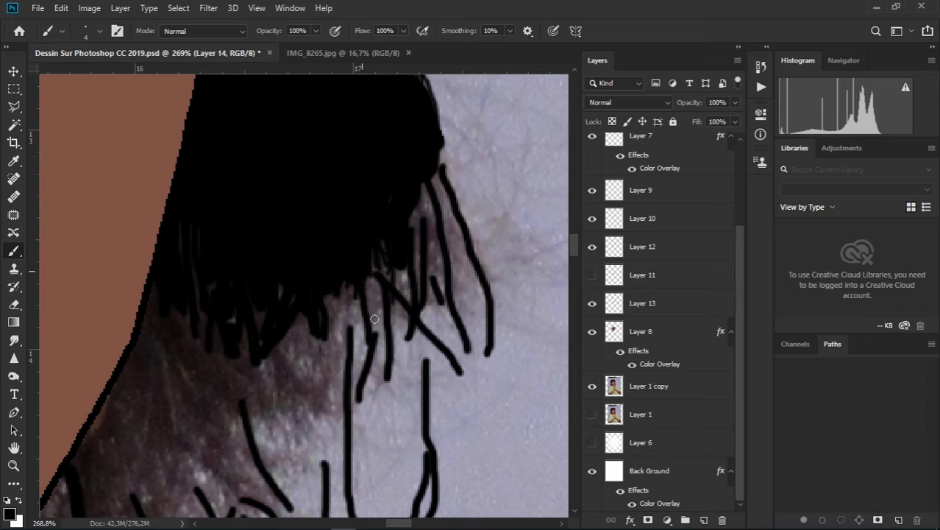
pyautogui.moveTo(375, 319); pyautogui.dragTo(342, 401)
pyautogui.moveTo(350, 479); pyautogui.dragTo(351, 315)
pyautogui.moveTo(298, 269)
pyautogui.mouseDown()
pyautogui.moveTo(273, 368)
pyautogui.moveTo(272, 212)
pyautogui.mouseUp()
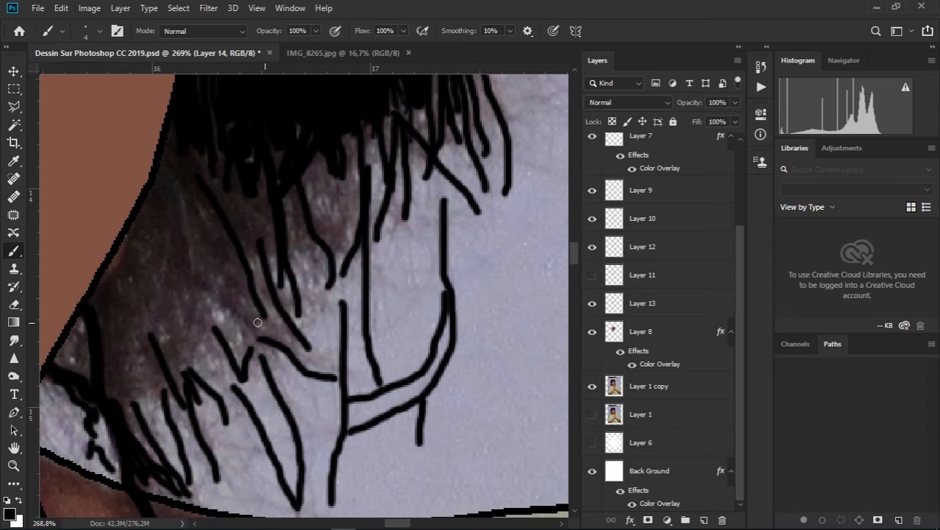
# Fill the hair shadow and mass black down to the neck, then hide the reference photo
pyautogui.moveTo(204, 279)
pyautogui.mouseDown()
pyautogui.moveTo(227, 209)
pyautogui.moveTo(153, 224)
pyautogui.moveTo(79, 350)
pyautogui.moveTo(78, 342)
pyautogui.mouseUp()
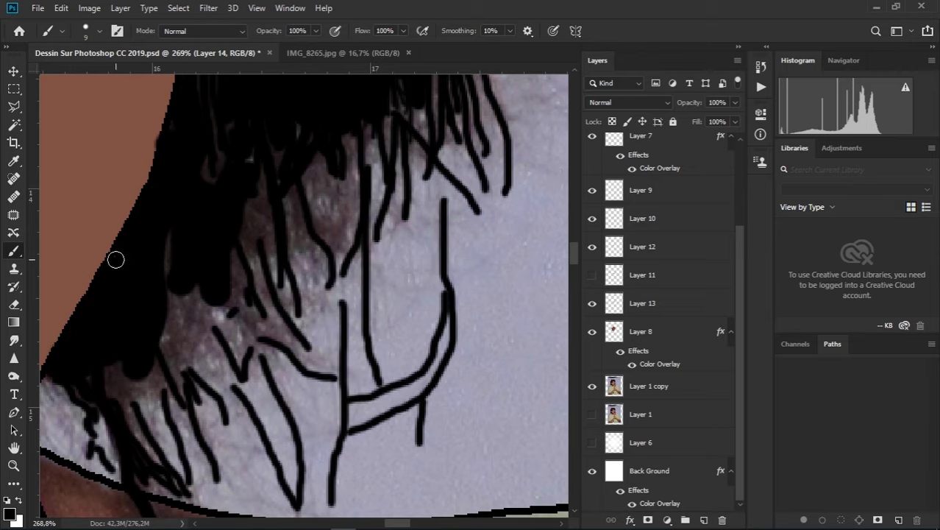
pyautogui.moveTo(115, 260)
pyautogui.mouseDown()
pyautogui.moveTo(123, 393)
pyautogui.moveTo(251, 276)
pyautogui.moveTo(261, 138)
pyautogui.moveTo(265, 248)
pyautogui.mouseUp()
pyautogui.moveTo(328, 319); pyautogui.dragTo(278, 404)
pyautogui.click(592, 386)
pyautogui.scroll(-5, 294, 294)
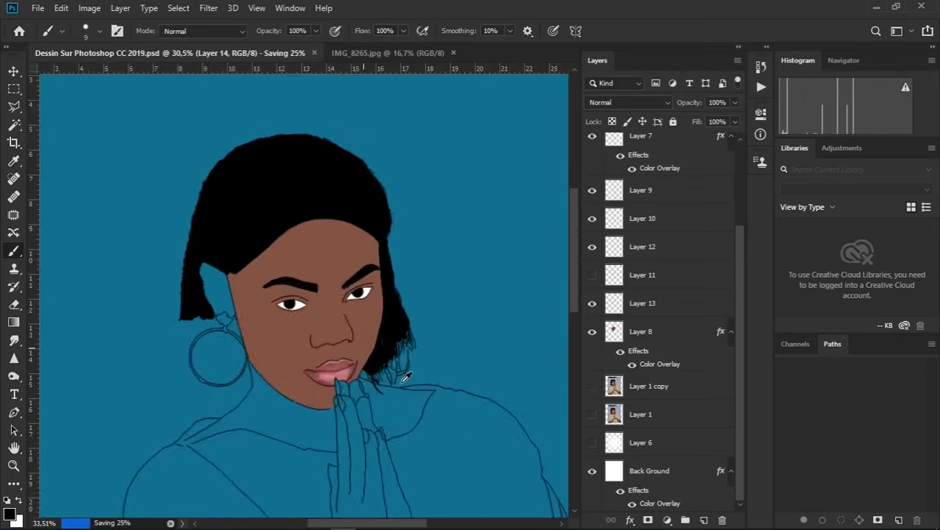
# Paint extra black strands at the hair's right-side tips
pyautogui.scroll(10, 302, 195)
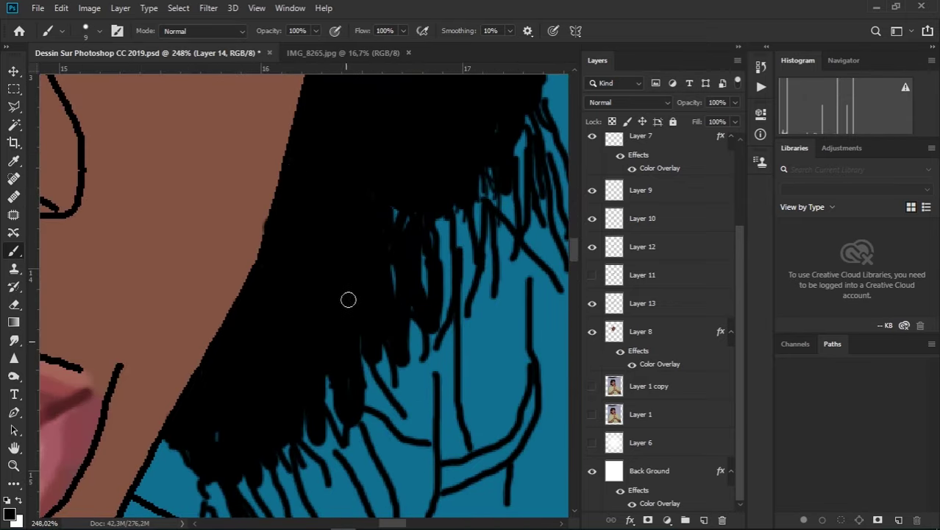
pyautogui.scroll(-2, 348, 299)
pyautogui.scroll(-3, 348, 300)
pyautogui.scroll(4, 404, 209)
pyautogui.moveTo(403, 212); pyautogui.dragTo(357, 330)
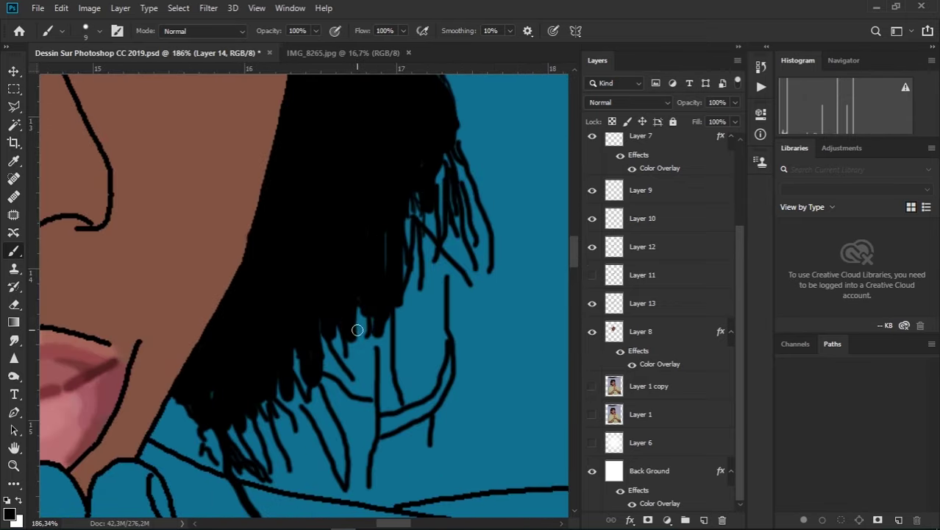
pyautogui.moveTo(450, 270); pyautogui.dragTo(440, 166)
pyautogui.moveTo(464, 136)
pyautogui.mouseDown()
pyautogui.moveTo(460, 245)
pyautogui.moveTo(443, 309)
pyautogui.mouseUp()
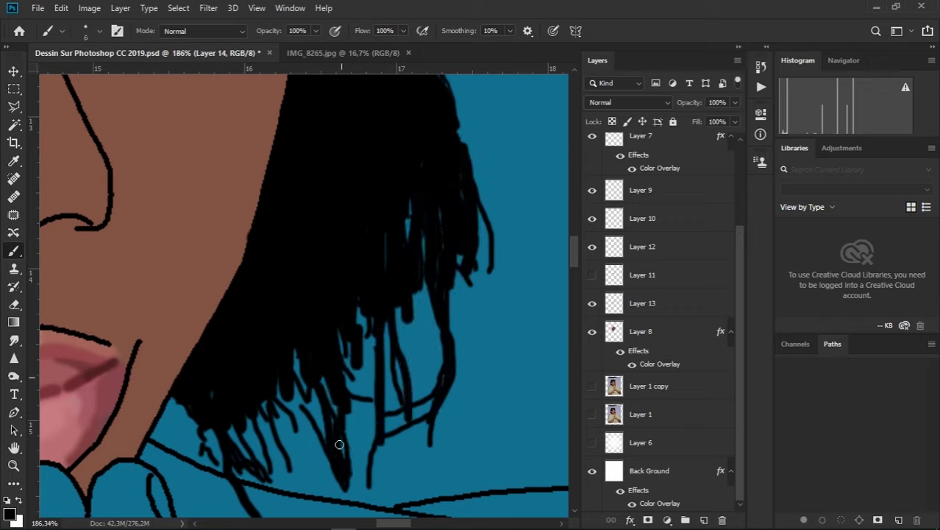
# Shrink the brush to a 1–5 px fine tip and paint fine strands at the hair tips
pyautogui.keyDown('alt'); pyautogui.rightClick(426, 325); pyautogui.keyUp('alt')
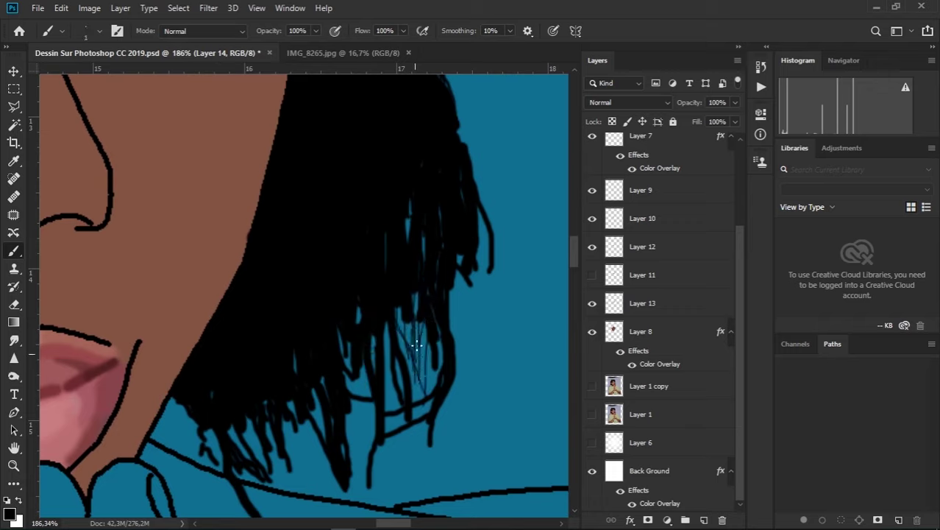
pyautogui.keyDown('alt'); pyautogui.rightClick(434, 361); pyautogui.keyUp('alt')
pyautogui.scroll(-5, 449, 202)
pyautogui.scroll(6, 449, 199)
pyautogui.keyDown('alt'); pyautogui.rightClick(451, 191); pyautogui.keyUp('alt')
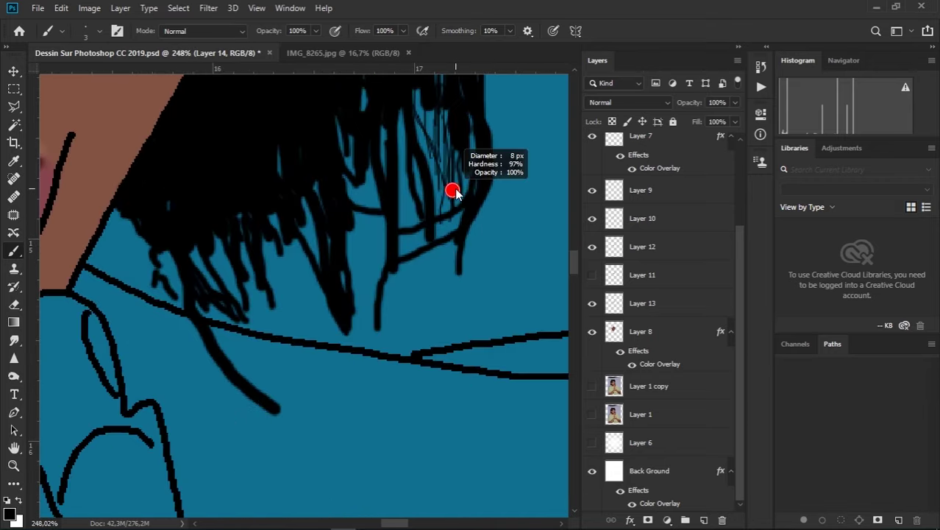
pyautogui.rightClick(445, 166)
pyautogui.press('Escape')
pyautogui.moveTo(429, 234); pyautogui.dragTo(401, 271)
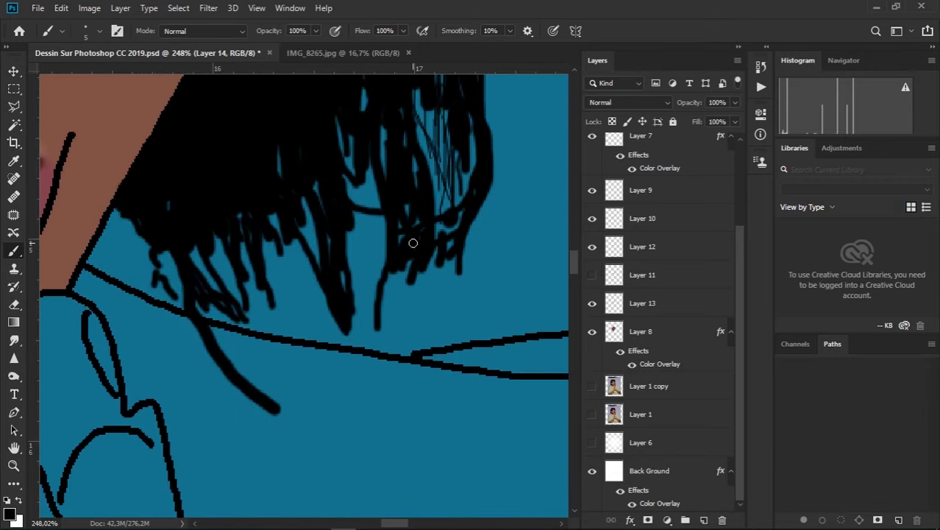
pyautogui.scroll(-8, 412, 243)
# Show the reference photo and toggle Layer 8 to compare the skin with it
pyautogui.scroll(-1, 523, 296)
pyautogui.click(592, 386)
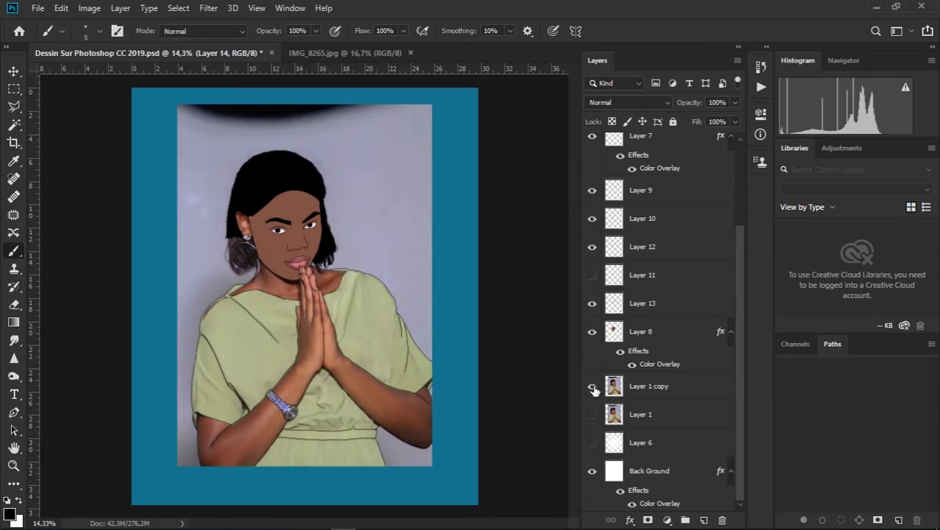
pyautogui.doubleClick(662, 331)
pyautogui.press('Escape')
pyautogui.click(593, 332)
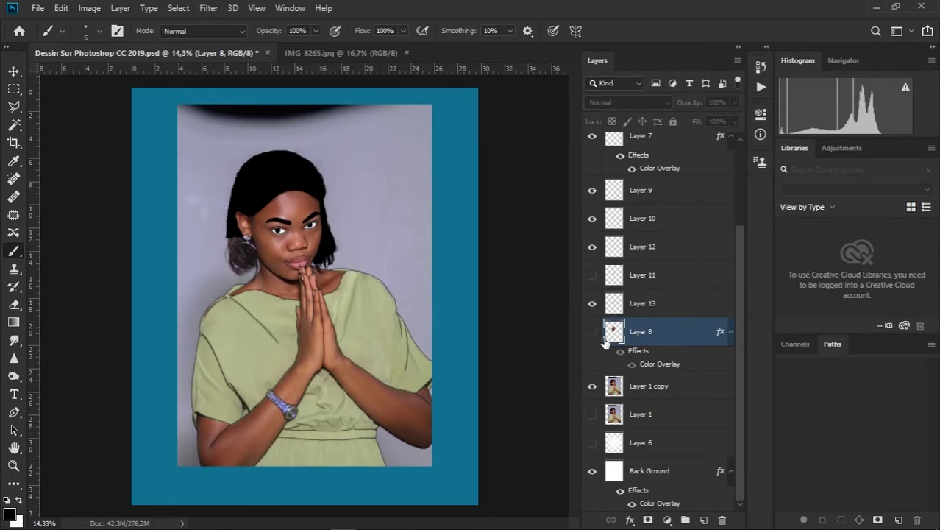
pyautogui.click(592, 332)
# Set Layer 8's Color Overlay to a lighter brown sampled from the face, then hide the photo
pyautogui.doubleClick(677, 331)
pyautogui.click(452, 241)
pyautogui.click(728, 106)
pyautogui.click(280, 200)
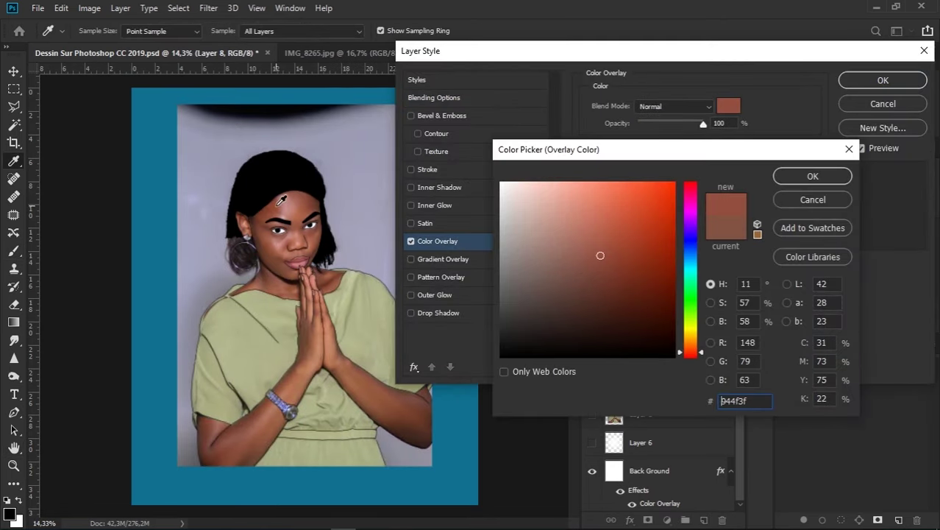
pyautogui.click(269, 276)
pyautogui.press('Return')
pyautogui.click(883, 81)
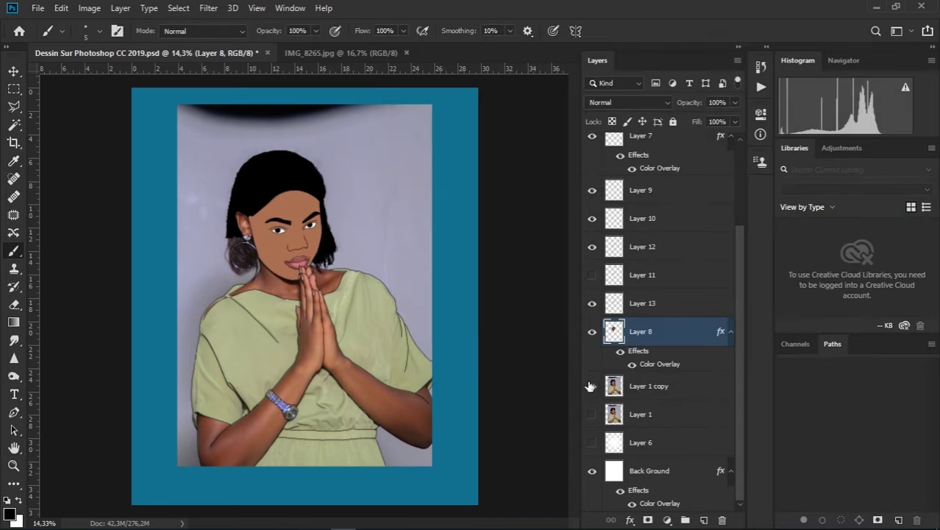
pyautogui.click(593, 386)
# Resample the face colour into Layer 8's Color Overlay and apply it
pyautogui.doubleClick(673, 344)
pyautogui.click(438, 242)
pyautogui.click(729, 106)
pyautogui.click(283, 235)
pyautogui.click(783, 176)
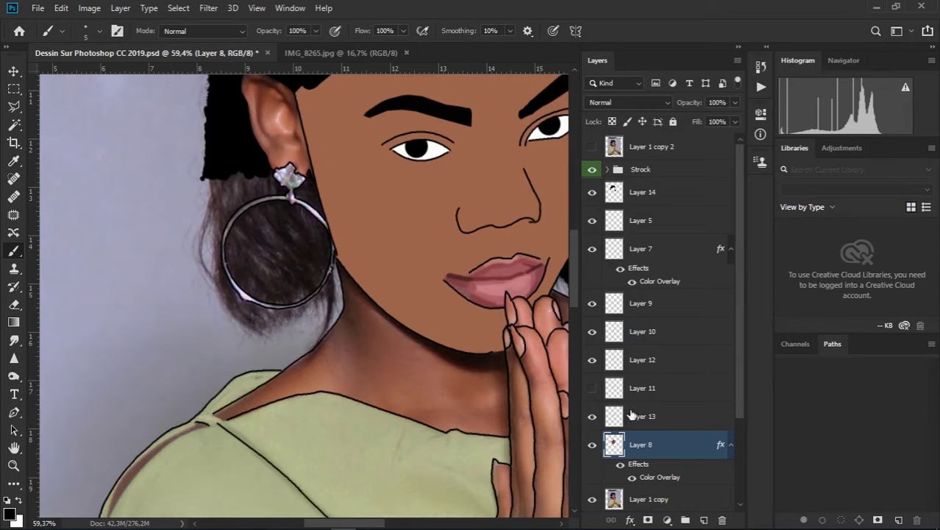
# On Layer 14, paint black hair beside and below the earring toward the neck
pyautogui.click(643, 192)
pyautogui.moveTo(174, 134)
pyautogui.mouseDown()
pyautogui.moveTo(189, 189)
pyautogui.moveTo(157, 261)
pyautogui.mouseUp()
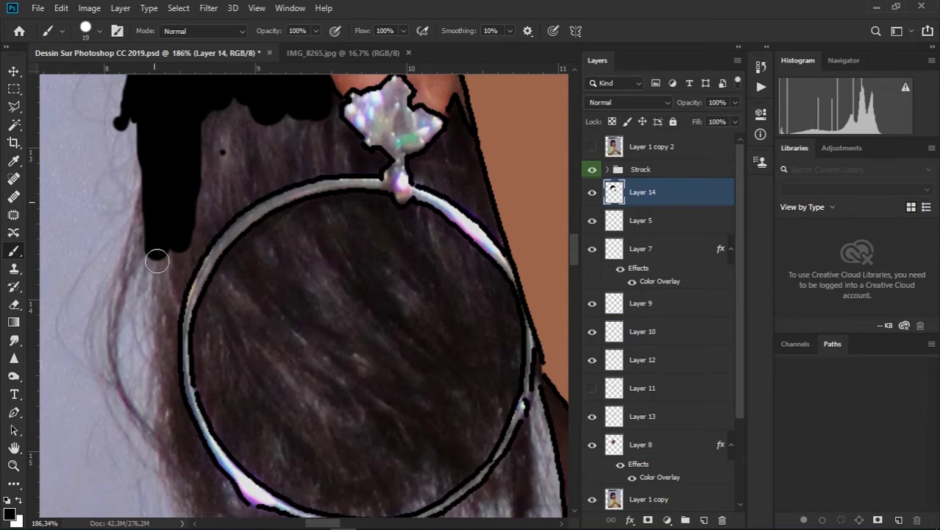
pyautogui.moveTo(147, 193); pyautogui.dragTo(122, 463)
pyautogui.moveTo(317, 221); pyautogui.dragTo(379, 272)
pyautogui.moveTo(287, 232); pyautogui.dragTo(344, 301)
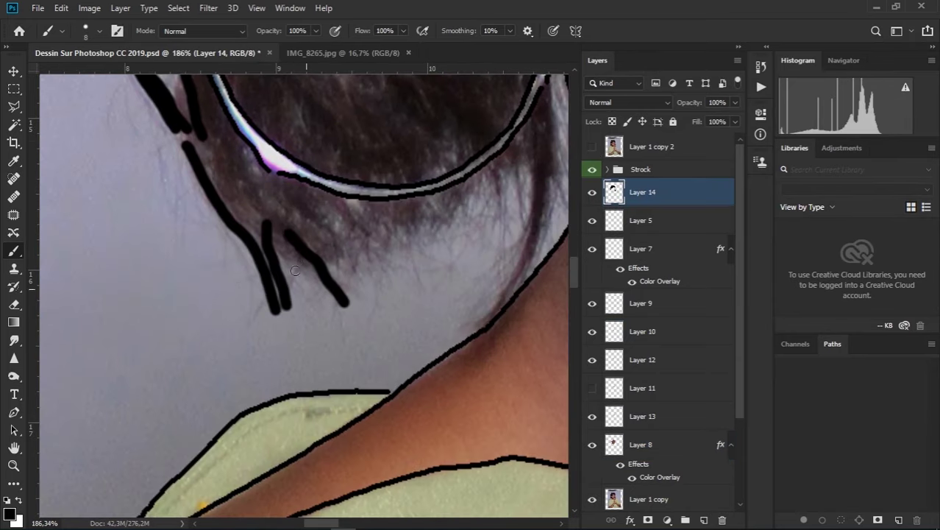
# Add more black strands below the earring and along the neck edge, and save
pyautogui.moveTo(441, 193); pyautogui.dragTo(398, 265)
pyautogui.moveTo(346, 213); pyautogui.dragTo(294, 283)
pyautogui.moveTo(515, 161); pyautogui.dragTo(480, 323)
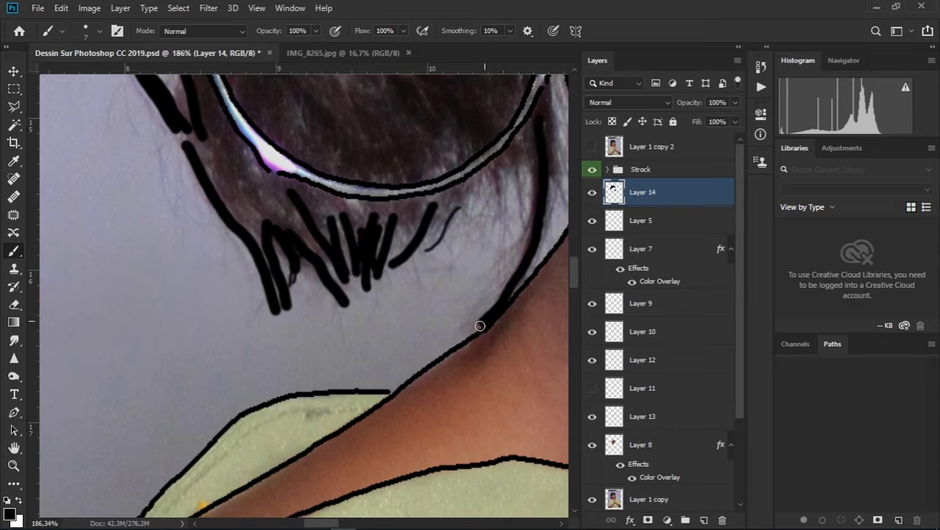
pyautogui.moveTo(413, 184)
pyautogui.mouseDown()
pyautogui.moveTo(423, 292)
pyautogui.moveTo(313, 460)
pyautogui.mouseUp()
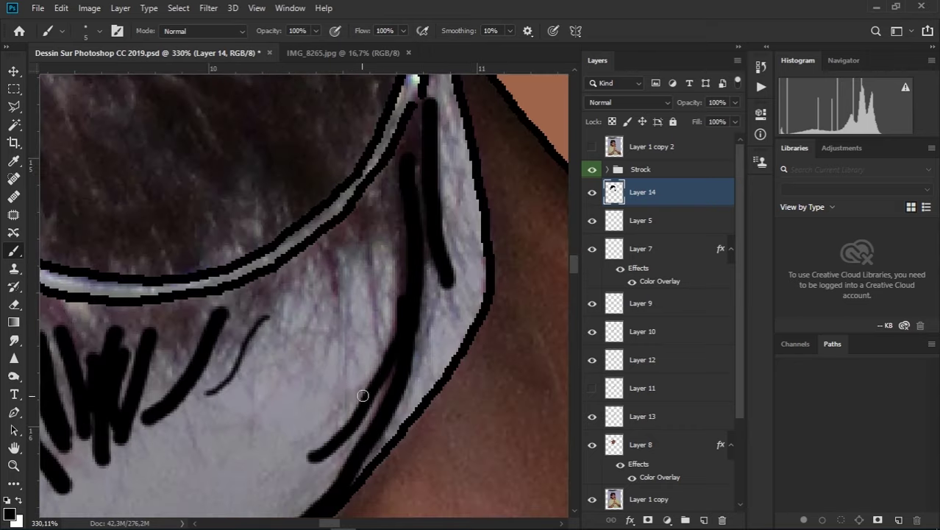
pyautogui.moveTo(368, 254); pyautogui.dragTo(331, 401)
pyautogui.moveTo(386, 239); pyautogui.dragTo(368, 364)
pyautogui.scroll(-3, 421, 310)
pyautogui.hotkey('ctrl', 's')
# Paint black hair strands beside the earring loop
pyautogui.scroll(5, 289, 260)
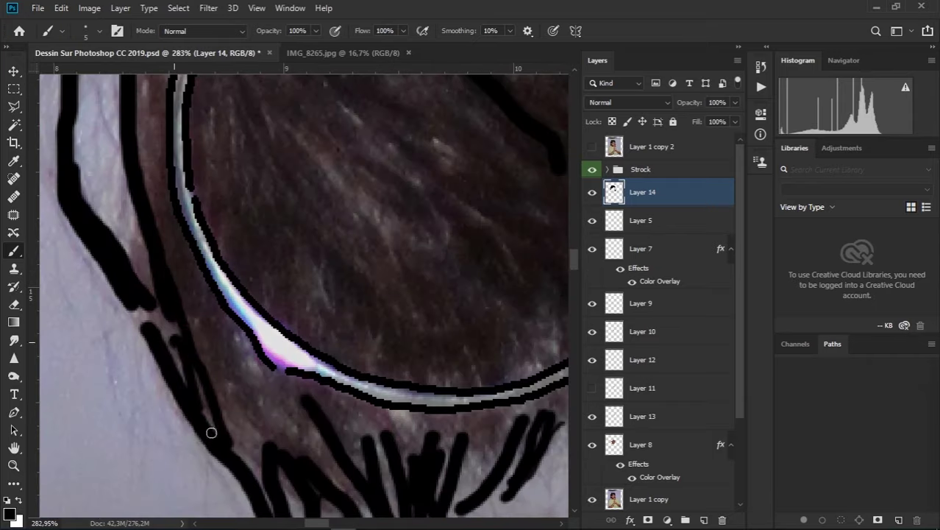
pyautogui.moveTo(147, 214); pyautogui.dragTo(184, 382)
pyautogui.moveTo(214, 294); pyautogui.dragTo(257, 441)
pyautogui.moveTo(221, 382); pyautogui.dragTo(138, 167)
pyautogui.scroll(5, 138, 167)
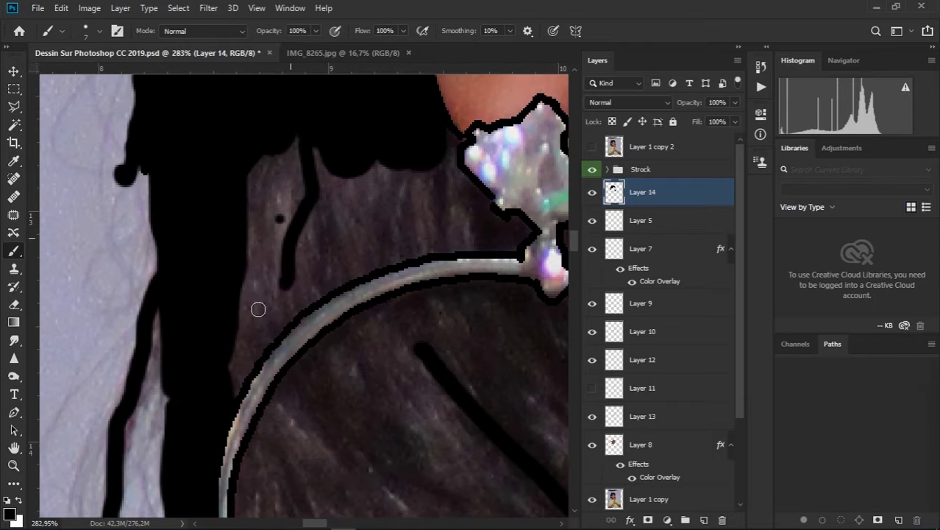
# Fill the hair black around the earring, add a strand inside the loop, and save
pyautogui.moveTo(258, 309); pyautogui.dragTo(287, 154)
pyautogui.moveTo(309, 287); pyautogui.dragTo(324, 166)
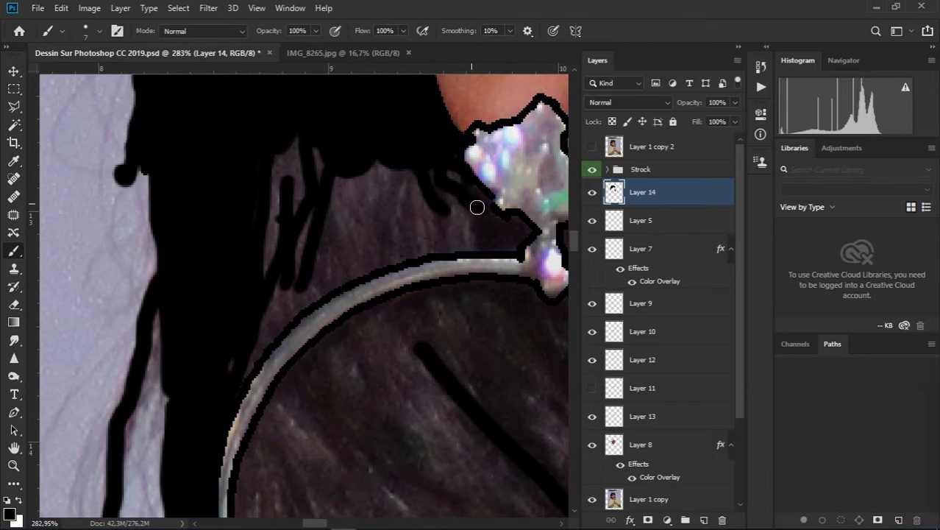
pyautogui.moveTo(477, 207)
pyautogui.mouseDown()
pyautogui.moveTo(303, 282)
pyautogui.moveTo(234, 384)
pyautogui.mouseUp()
pyautogui.moveTo(354, 245)
pyautogui.mouseDown()
pyautogui.moveTo(332, 268)
pyautogui.moveTo(430, 193)
pyautogui.moveTo(471, 213)
pyautogui.mouseUp()
pyautogui.scroll(-5, 470, 213)
pyautogui.scroll(-5, 250, 256)
pyautogui.hotkey('ctrl', 's')
# Paint black hair inside the earring loop and over the skin gaps beside the pendant
pyautogui.scroll(5, 250, 257)
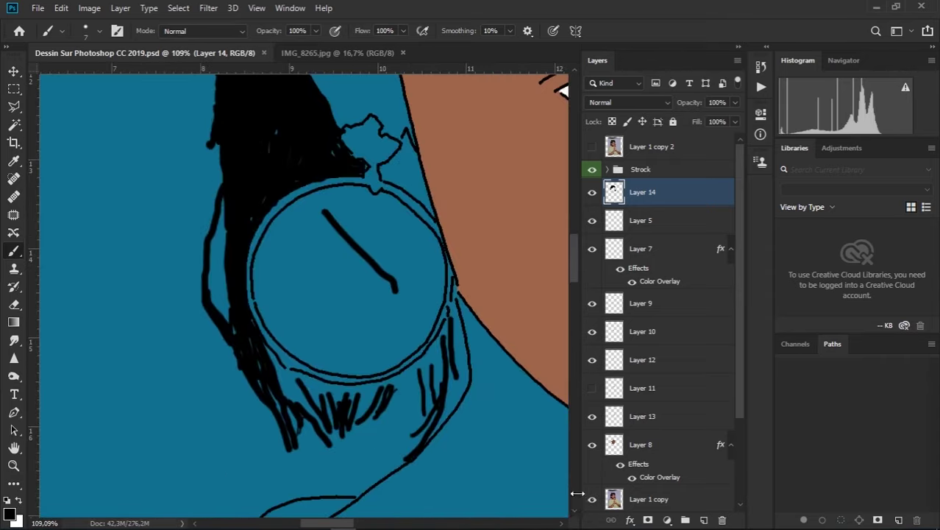
pyautogui.scroll(2, 251, 256)
pyautogui.moveTo(334, 169)
pyautogui.mouseDown()
pyautogui.moveTo(227, 227)
pyautogui.moveTo(228, 326)
pyautogui.moveTo(263, 382)
pyautogui.moveTo(342, 418)
pyautogui.moveTo(412, 423)
pyautogui.moveTo(247, 195)
pyautogui.moveTo(422, 298)
pyautogui.moveTo(453, 391)
pyautogui.moveTo(303, 144)
pyautogui.moveTo(409, 169)
pyautogui.moveTo(491, 217)
pyautogui.moveTo(492, 351)
pyautogui.mouseUp()
pyautogui.scroll(5, 336, 195)
pyautogui.moveTo(430, 266)
pyautogui.mouseDown()
pyautogui.moveTo(464, 319)
pyautogui.moveTo(442, 192)
pyautogui.moveTo(515, 309)
pyautogui.mouseUp()
pyautogui.scroll(2, 434, 193)
pyautogui.moveTo(434, 193)
pyautogui.mouseDown()
pyautogui.moveTo(478, 237)
pyautogui.moveTo(457, 184)
pyautogui.mouseUp()
# Fill the hair edge black along the forehead hairline on Layer 14
pyautogui.scroll(-3, 456, 184)
pyautogui.scroll(4, 328, 432)
pyautogui.scroll(-2, 327, 431)
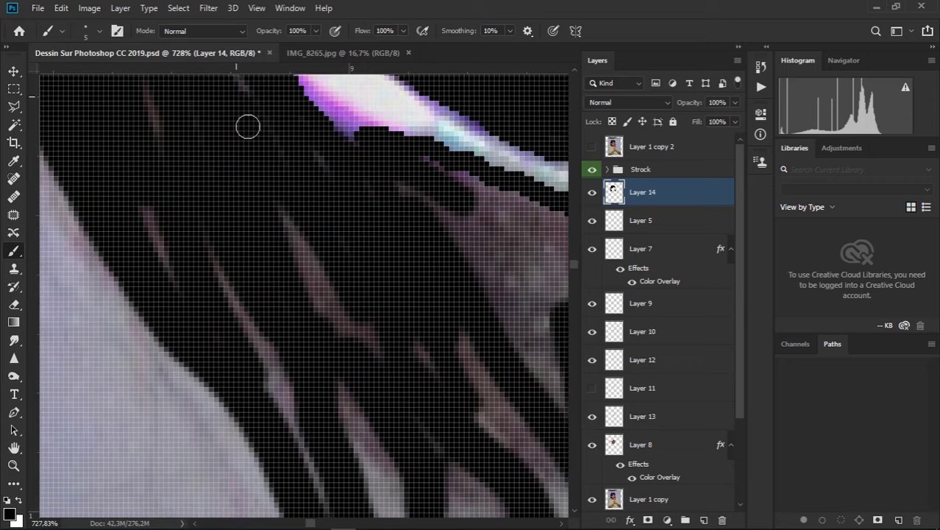
pyautogui.scroll(-3, 365, 273)
pyautogui.scroll(-5, 348, 324)
pyautogui.scroll(3, 348, 324)
pyautogui.scroll(3, 468, 353)
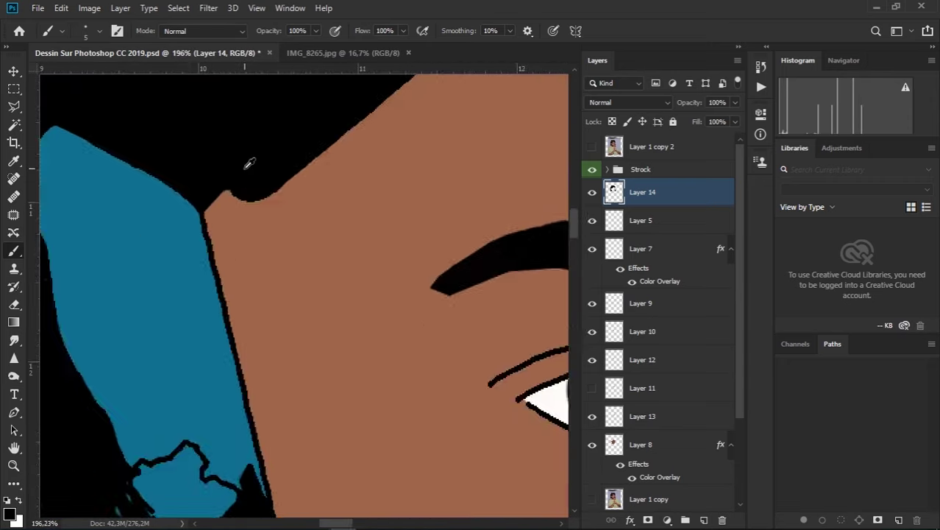
pyautogui.scroll(2, 248, 160)
pyautogui.moveTo(338, 202); pyautogui.dragTo(423, 147)
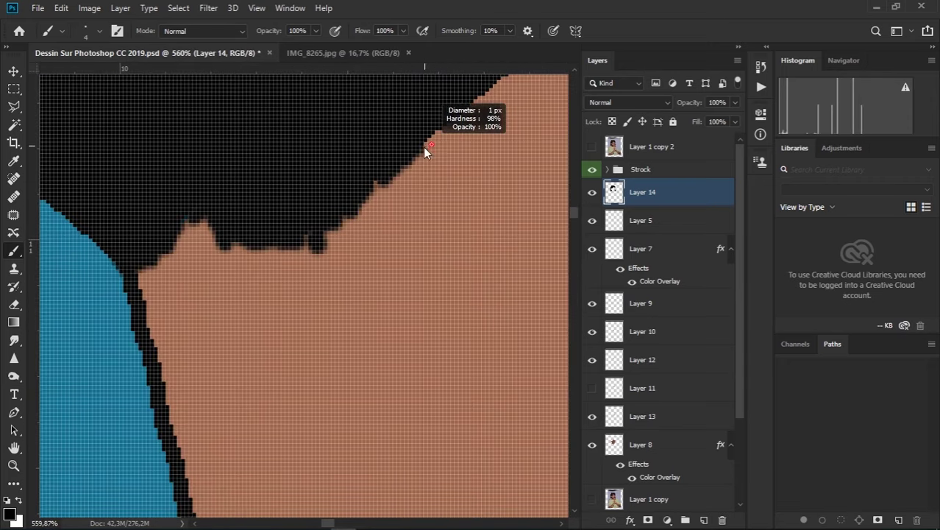
pyautogui.scroll(-2, 350, 320)
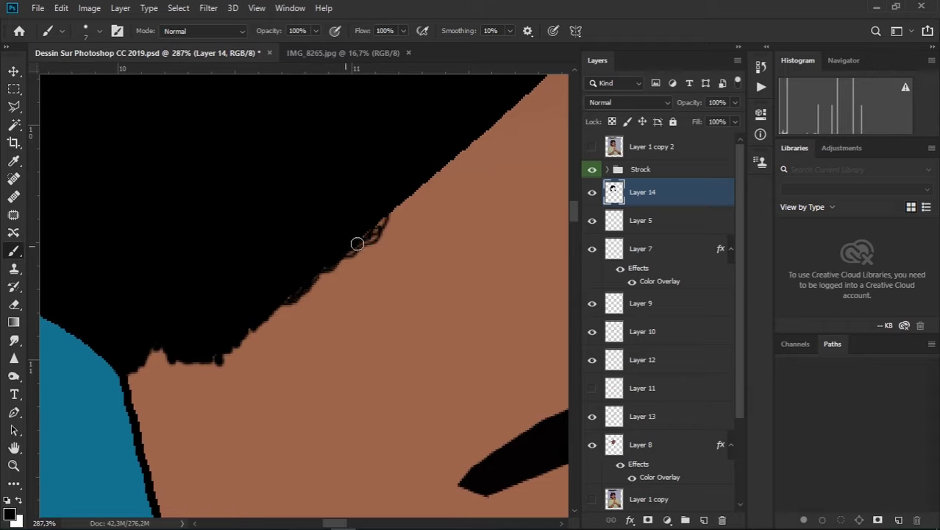
pyautogui.moveTo(357, 243); pyautogui.dragTo(424, 184)
# Smooth the black hair edge where it meets the skin
pyautogui.scroll(-1, 420, 262)
pyautogui.scroll(-1, 349, 342)
pyautogui.moveTo(349, 342); pyautogui.dragTo(480, 216)
pyautogui.scroll(1, 310, 286)
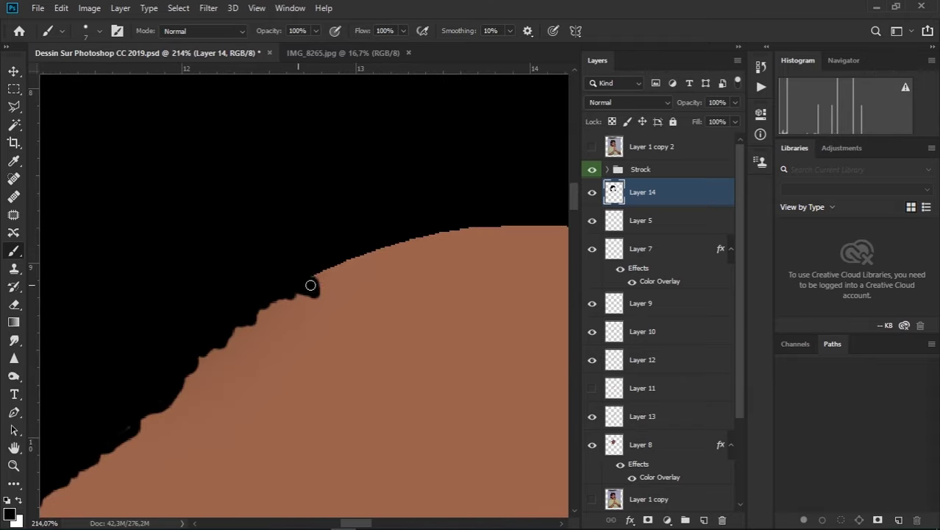
pyautogui.moveTo(311, 286); pyautogui.dragTo(464, 233)
pyautogui.scroll(-1, 463, 234)
pyautogui.moveTo(246, 265); pyautogui.dragTo(264, 214)
pyautogui.scroll(2, 264, 214)
pyautogui.moveTo(401, 274); pyautogui.dragTo(470, 343)
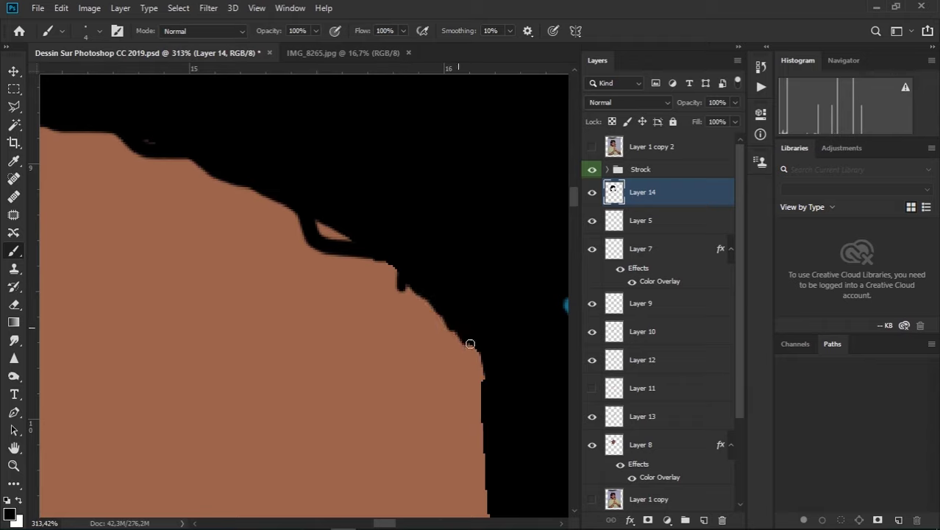
pyautogui.scroll(-2, 466, 363)
pyautogui.scroll(-3, 437, 342)
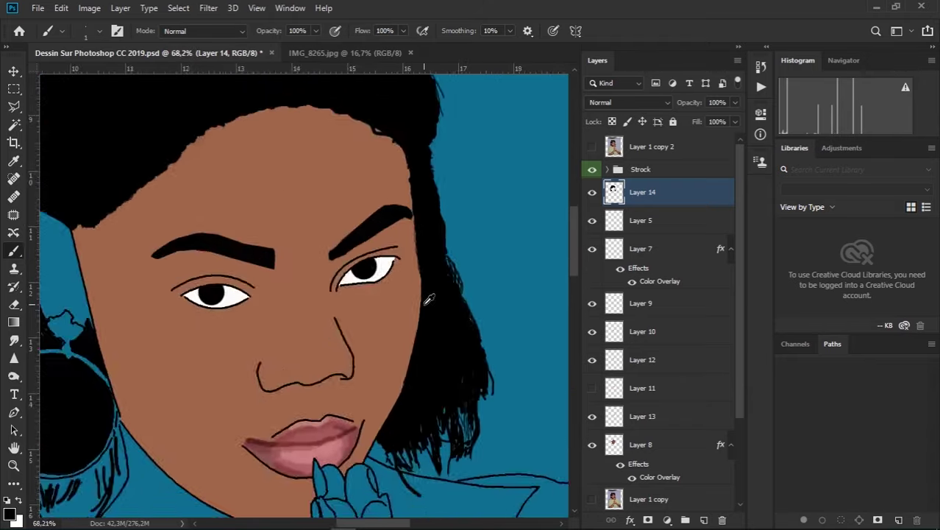
# Shrink the brush to a fine tip and add thin touch-up strokes along the hairline
pyautogui.press('[')
pyautogui.press('[')
pyautogui.press('[')
pyautogui.scroll(4, 320, 210)
pyautogui.moveTo(427, 180); pyautogui.dragTo(508, 167)
pyautogui.hscroll(3, 367, 229)
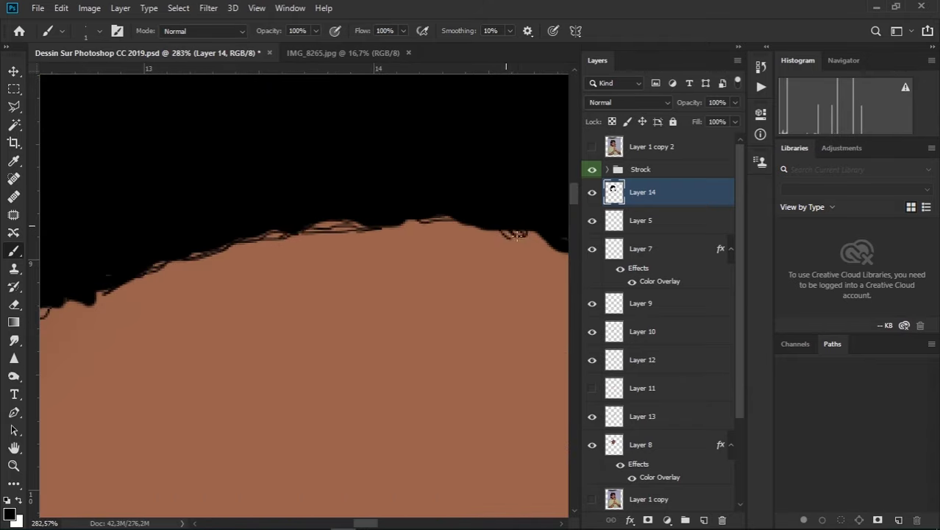
pyautogui.moveTo(518, 234); pyautogui.dragTo(541, 247)
pyautogui.hscroll(3, 441, 243)
pyautogui.moveTo(428, 251); pyautogui.dragTo(478, 295)
pyautogui.scroll(-5, 368, 272)
pyautogui.scroll(2, 195, 248)
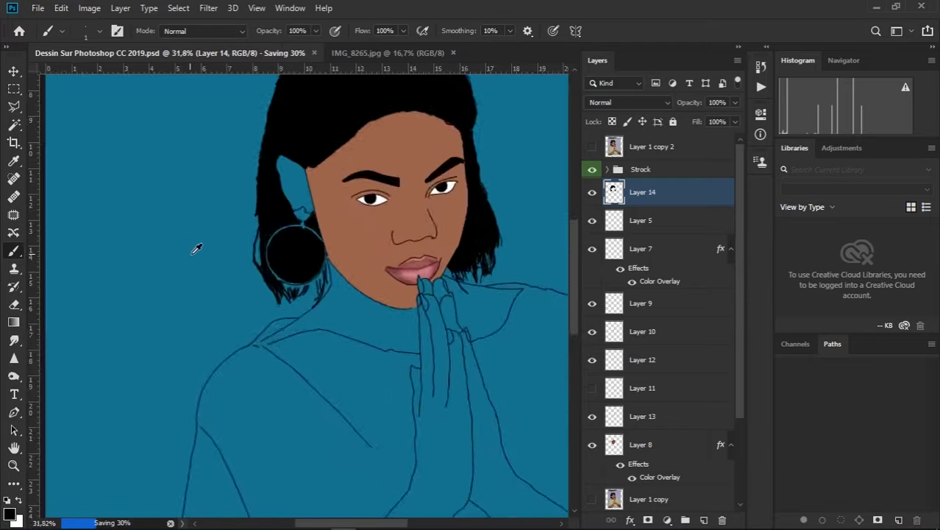
pyautogui.scroll(-1, 195, 248)
pyautogui.scroll(5, 262, 215)
pyautogui.scroll(6, 261, 216)
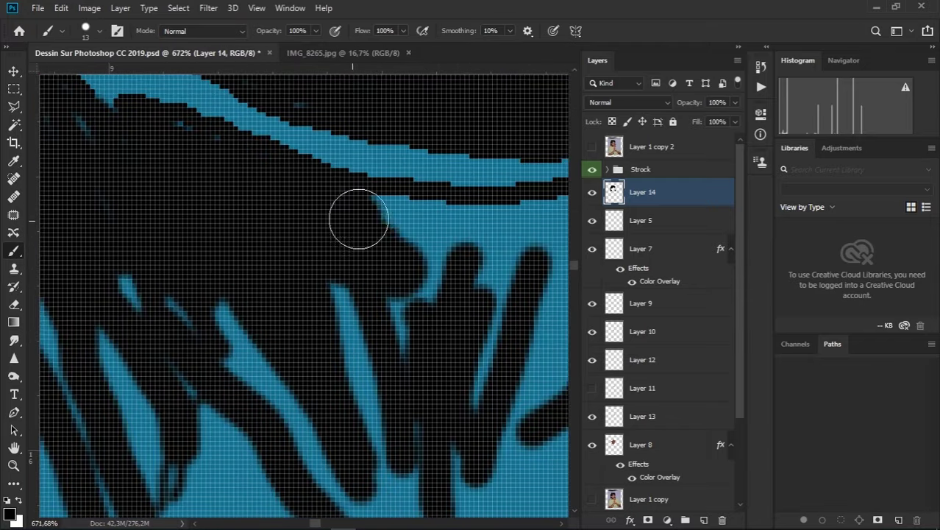
pyautogui.scroll(-1, 357, 217)
pyautogui.scroll(-1, 347, 231)
pyautogui.scroll(-2, 210, 416)
# Paint thin black flyaway strands near the neck and along the lower hair
pyautogui.moveTo(245, 393); pyautogui.dragTo(335, 206)
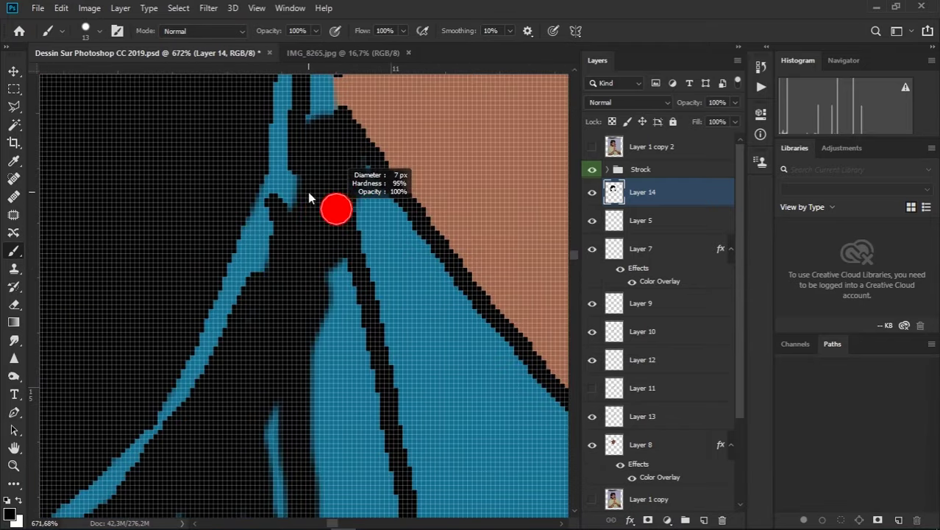
pyautogui.scroll(-3, 336, 206)
pyautogui.scroll(2, 228, 444)
pyautogui.moveTo(265, 360)
pyautogui.mouseDown()
pyautogui.moveTo(229, 444)
pyautogui.moveTo(349, 304)
pyautogui.moveTo(279, 371)
pyautogui.mouseUp()
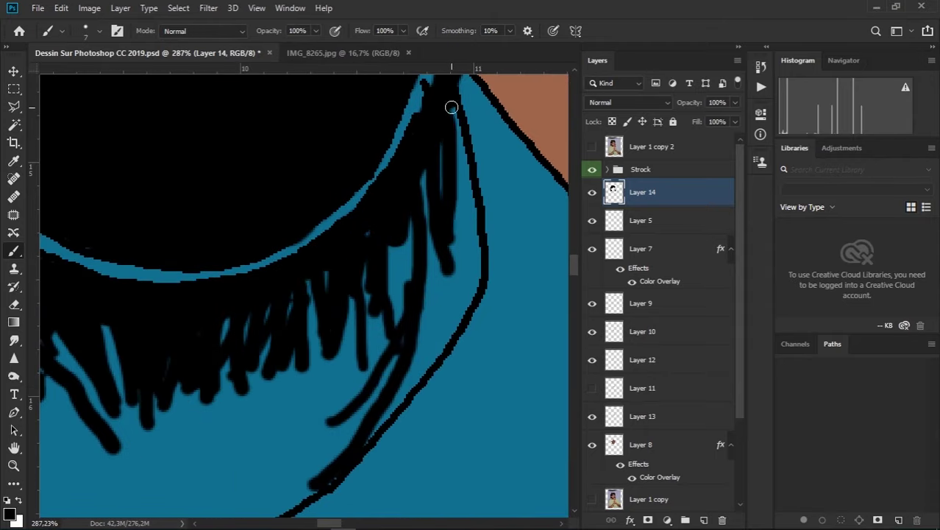
pyautogui.moveTo(451, 101); pyautogui.dragTo(413, 320)
pyautogui.moveTo(350, 294); pyautogui.dragTo(340, 355)
pyautogui.moveTo(243, 309); pyautogui.dragTo(232, 399)
pyautogui.scroll(-4, 232, 399)
pyautogui.scroll(4, 220, 220)
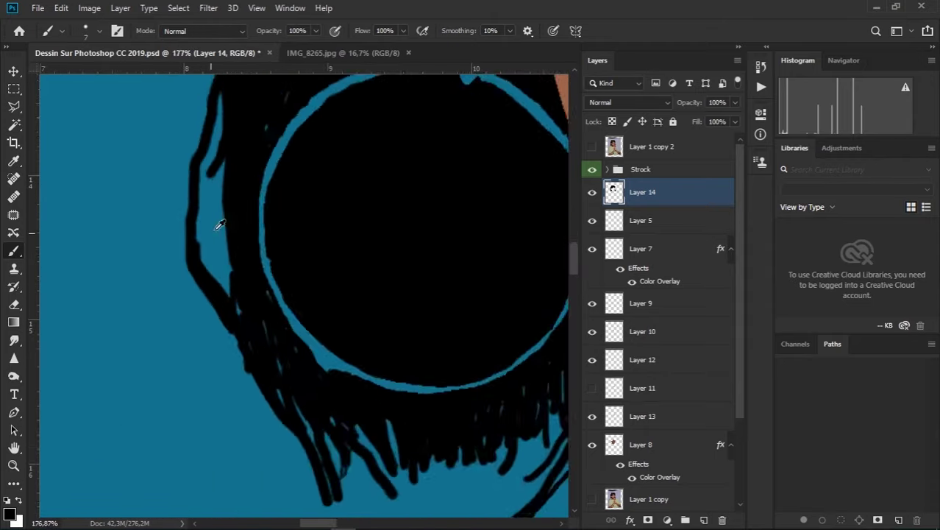
pyautogui.scroll(1, 229, 249)
pyautogui.scroll(-4, 148, 209)
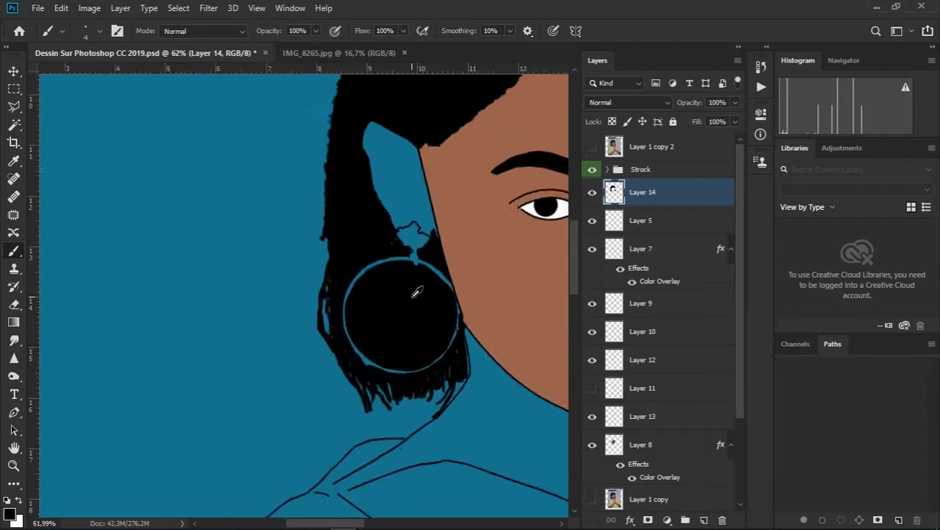
pyautogui.scroll(3, 148, 209)
pyautogui.scroll(3, 172, 175)
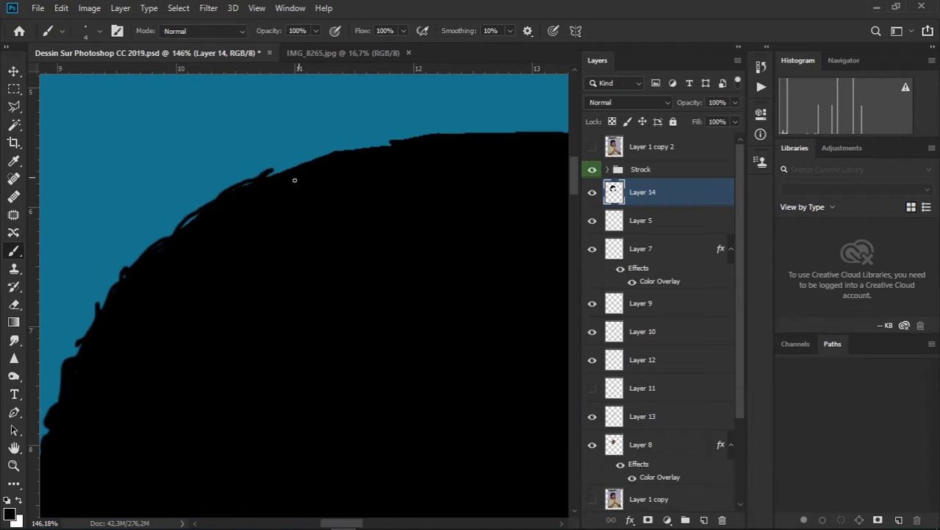
# Smooth the upper outer edge of the black hair
pyautogui.moveTo(294, 179); pyautogui.dragTo(441, 133)
pyautogui.scroll(2, 267, 243)
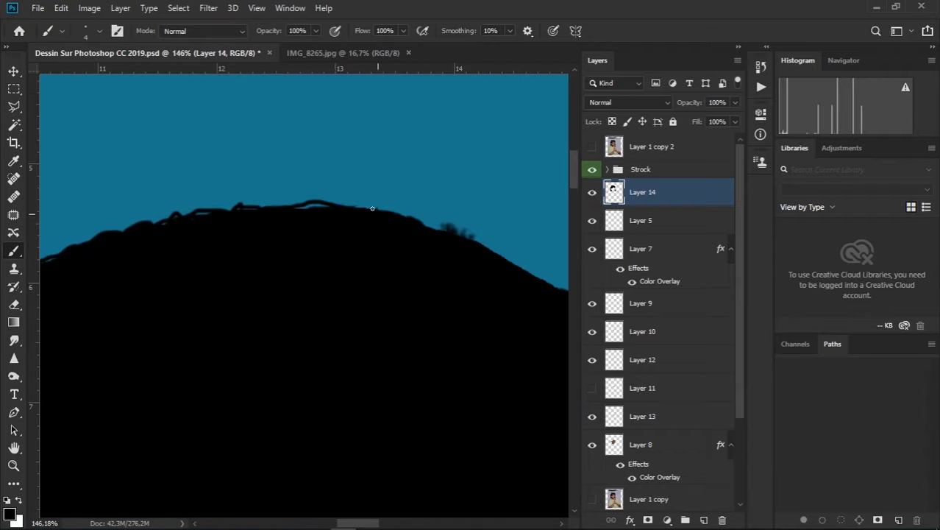
pyautogui.scroll(-5, 372, 209)
pyautogui.scroll(6, 261, 164)
pyautogui.scroll(-3, 273, 179)
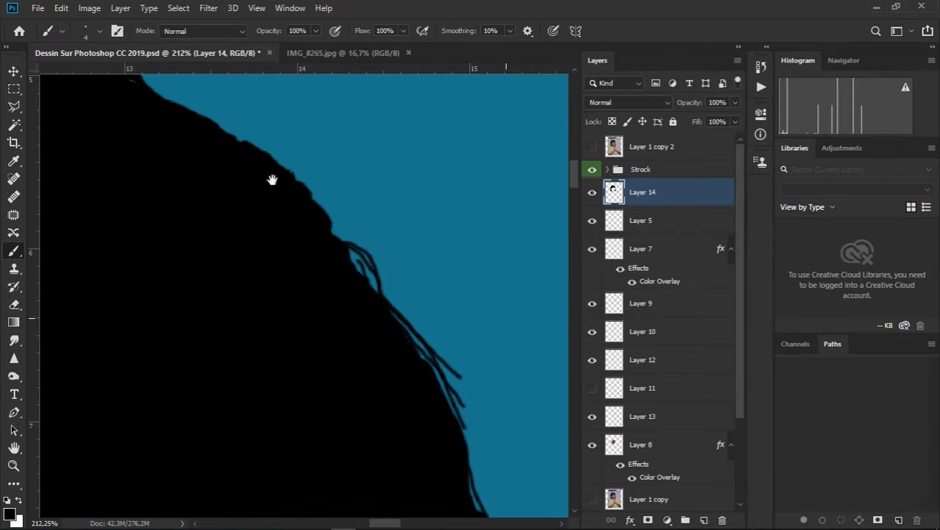
pyautogui.scroll(-5, 274, 276)
pyautogui.scroll(1, 248, 226)
# Add a new empty layer at the top of the stack and hide the reference photo
pyautogui.click(592, 147)
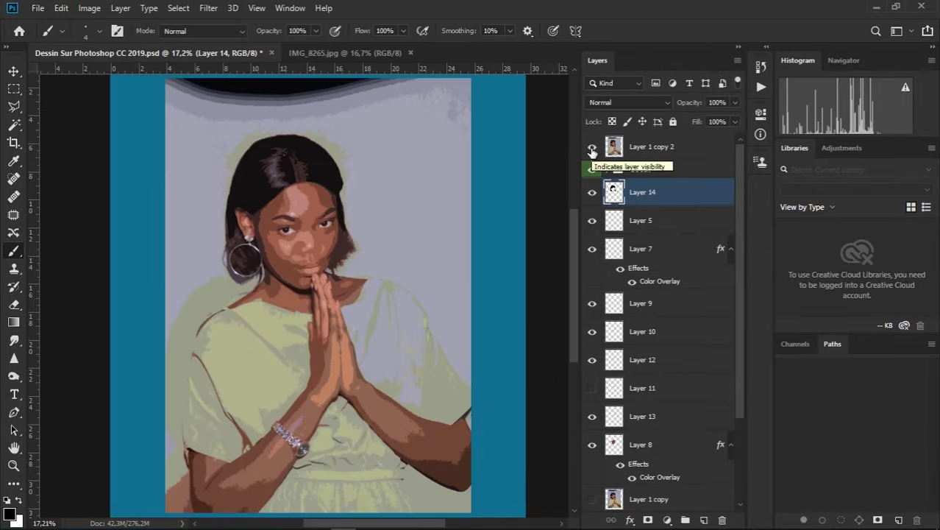
pyautogui.hotkey('ctrl', 'shift', 'alt', 'n')
pyautogui.scroll(3, 247, 227)
pyautogui.click(593, 147)
pyautogui.scroll(5, 321, 206)
pyautogui.scroll(-2, 321, 206)
pyautogui.scroll(2, 241, 342)
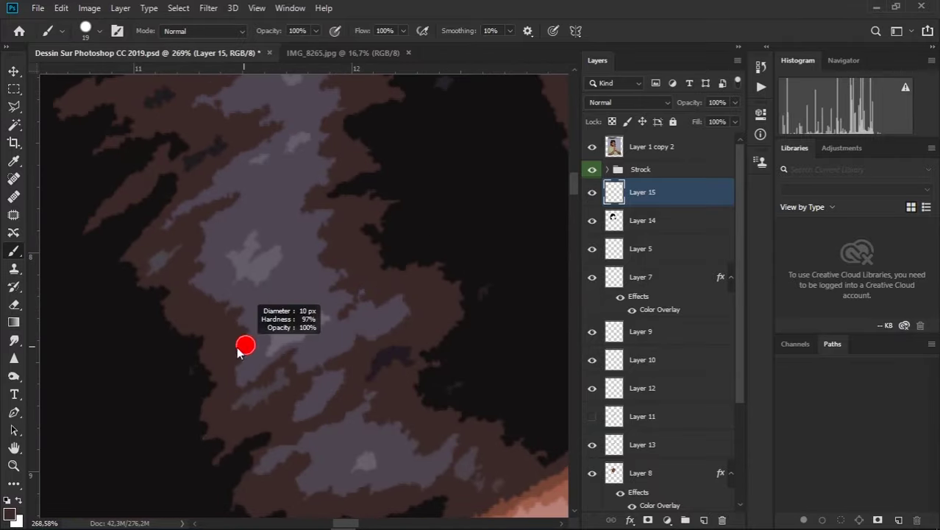
pyautogui.hotkey('ctrl', 'shift', ']')
# Zoom and pan around the hair to inspect the brown highlight outlines
pyautogui.scroll(-1, 106, 143)
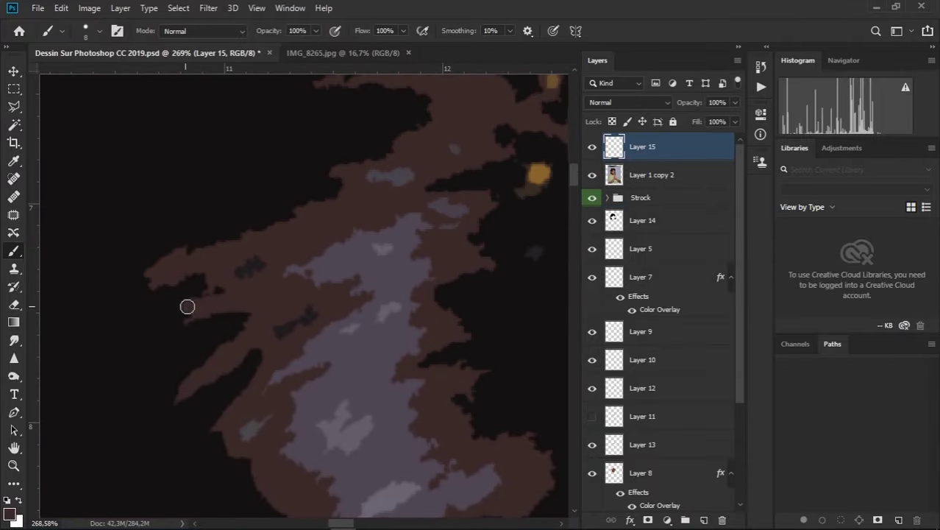
pyautogui.scroll(-1, 187, 307)
pyautogui.scroll(2, 393, 206)
pyautogui.scroll(1, 413, 109)
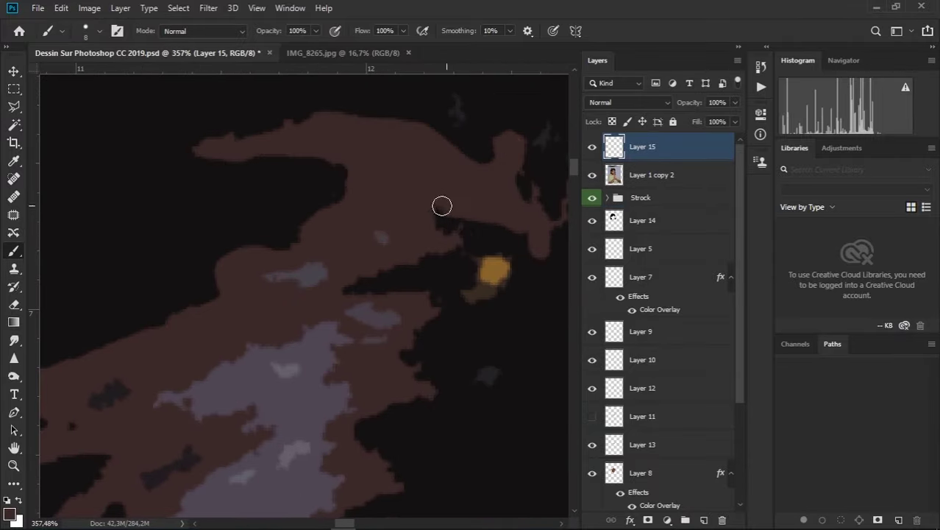
pyautogui.scroll(-3, 454, 365)
pyautogui.scroll(-3, 439, 344)
pyautogui.scroll(-3, 439, 343)
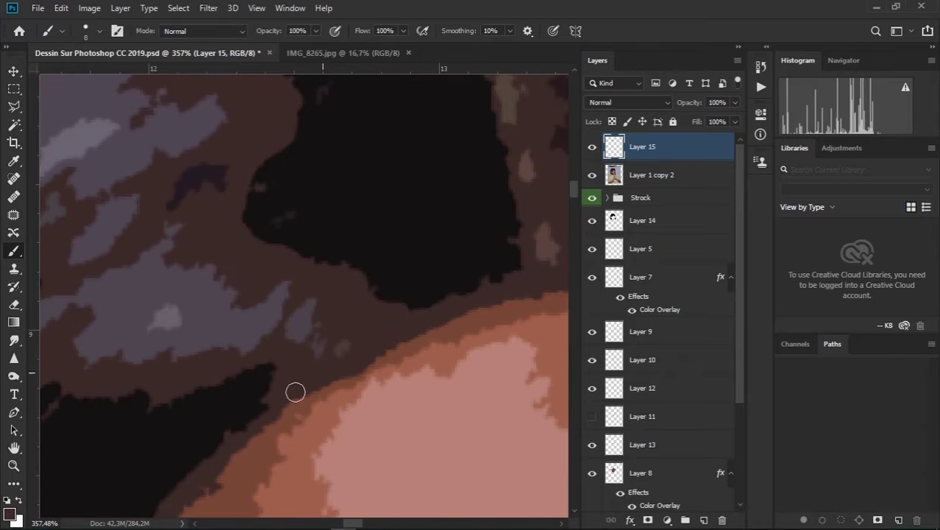
pyautogui.scroll(-2, 296, 391)
pyautogui.scroll(2, 229, 270)
pyautogui.scroll(-2, 357, 195)
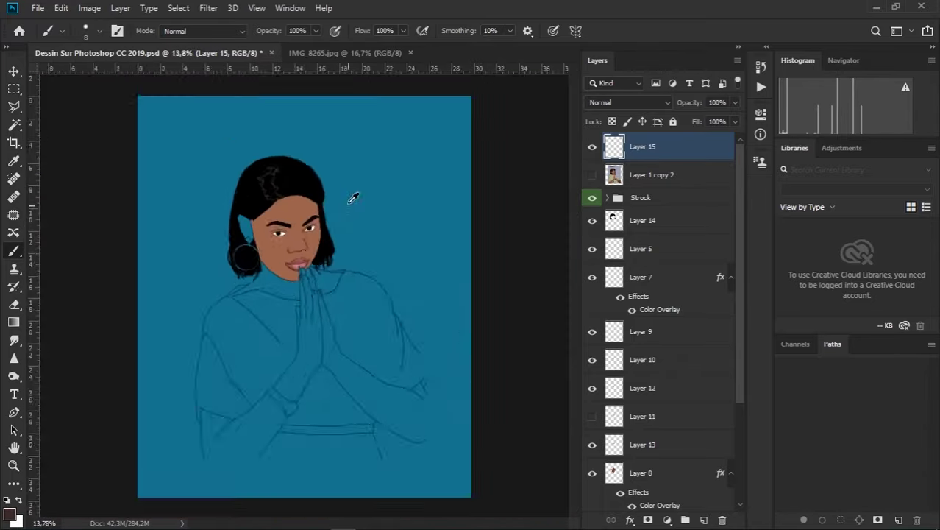
pyautogui.scroll(-1, 389, 204)
pyautogui.scroll(3, 389, 204)
pyautogui.scroll(-1, 276, 425)
pyautogui.scroll(1, 276, 425)
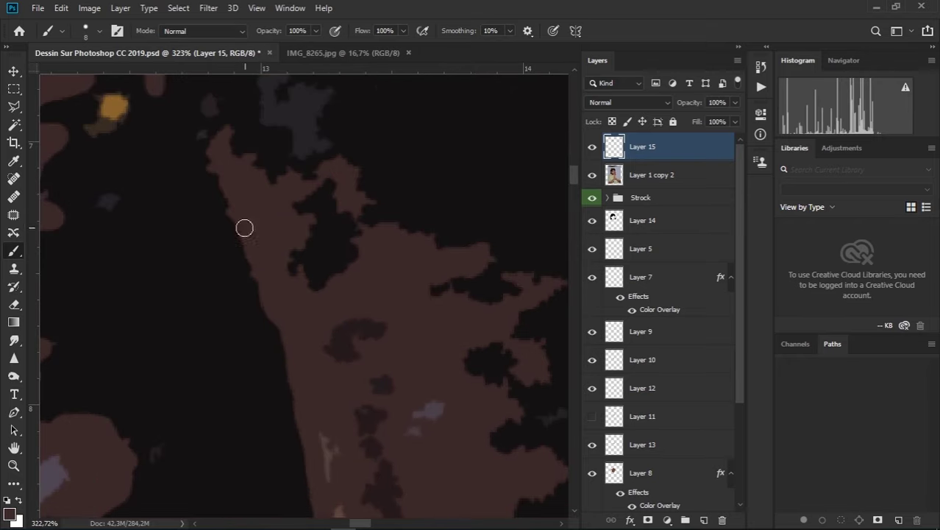
pyautogui.hscroll(2, 524, 298)
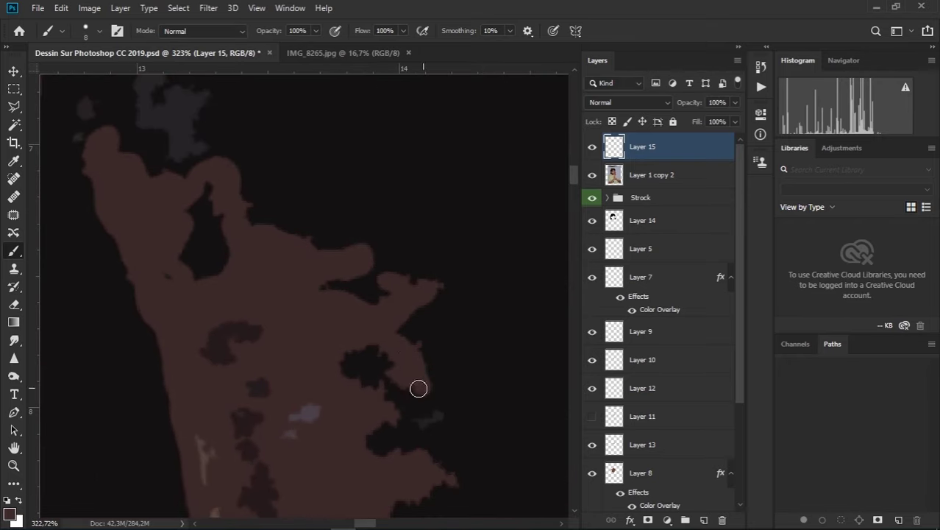
pyautogui.scroll(-1, 418, 386)
pyautogui.scroll(-2, 357, 293)
pyautogui.scroll(1, 218, 393)
pyautogui.scroll(1, 283, 235)
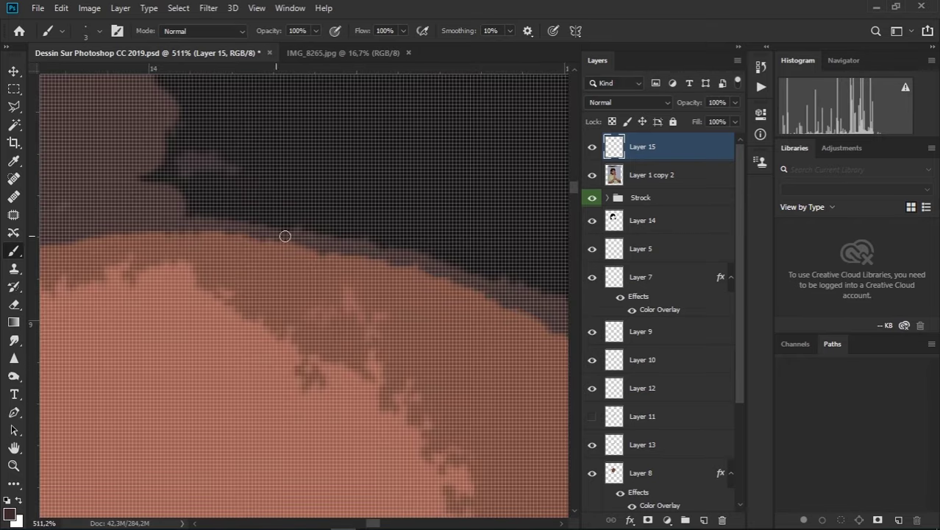
pyautogui.scroll(-3, 266, 303)
pyautogui.scroll(-1, 311, 311)
pyautogui.scroll(4, 260, 285)
# Fill the gaps between the highlight outlines with dark brown, up to the top and the notch
pyautogui.moveTo(260, 285); pyautogui.dragTo(221, 267)
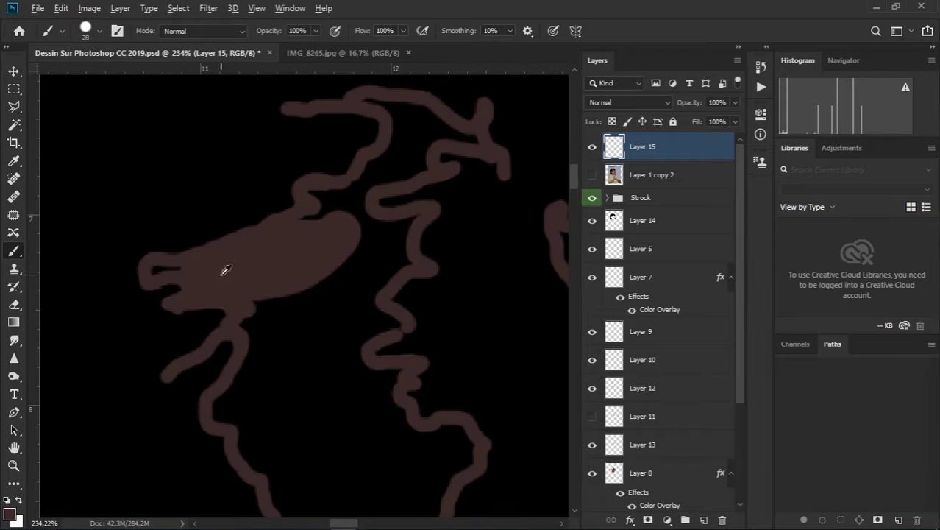
pyautogui.moveTo(309, 217); pyautogui.dragTo(413, 132)
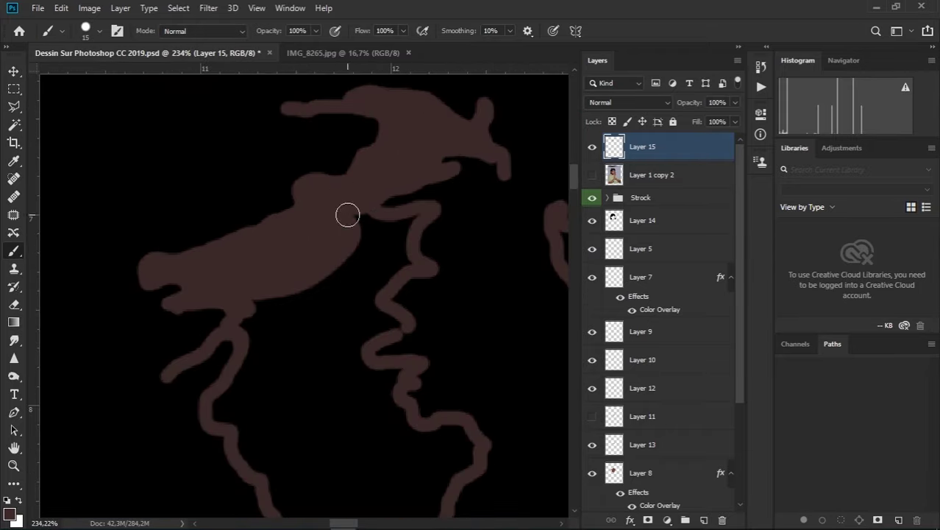
pyautogui.moveTo(347, 215); pyautogui.dragTo(335, 270)
pyautogui.scroll(-3, 335, 269)
pyautogui.moveTo(290, 130)
pyautogui.mouseDown()
pyautogui.moveTo(300, 265)
pyautogui.moveTo(417, 216)
pyautogui.moveTo(473, 263)
pyautogui.mouseUp()
pyautogui.scroll(-3, 398, 294)
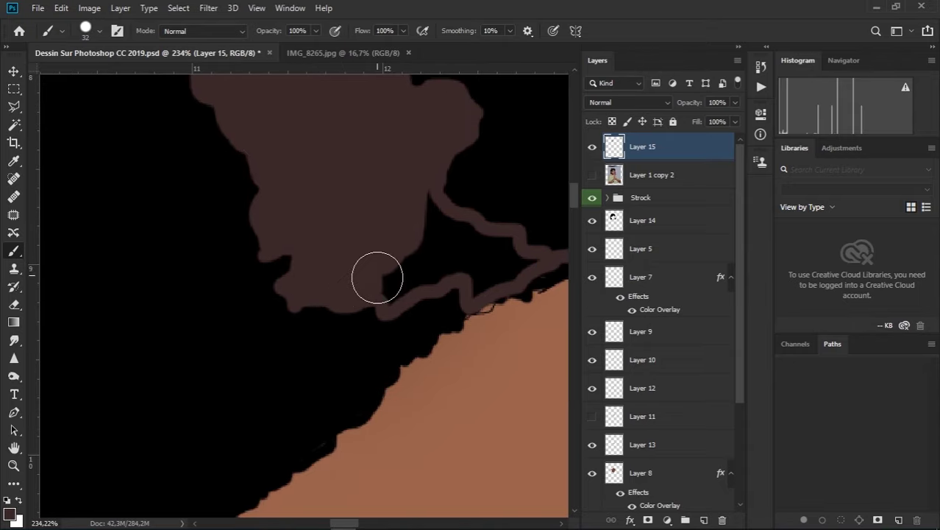
pyautogui.moveTo(412, 265)
pyautogui.mouseDown()
pyautogui.moveTo(465, 265)
pyautogui.moveTo(434, 221)
pyautogui.mouseUp()
# Resize the brush and paint a thick brown stroke down the next outlined column, undoing the overflow
pyautogui.keyDown('alt'); pyautogui.rightClick(431, 265); pyautogui.keyUp('alt')
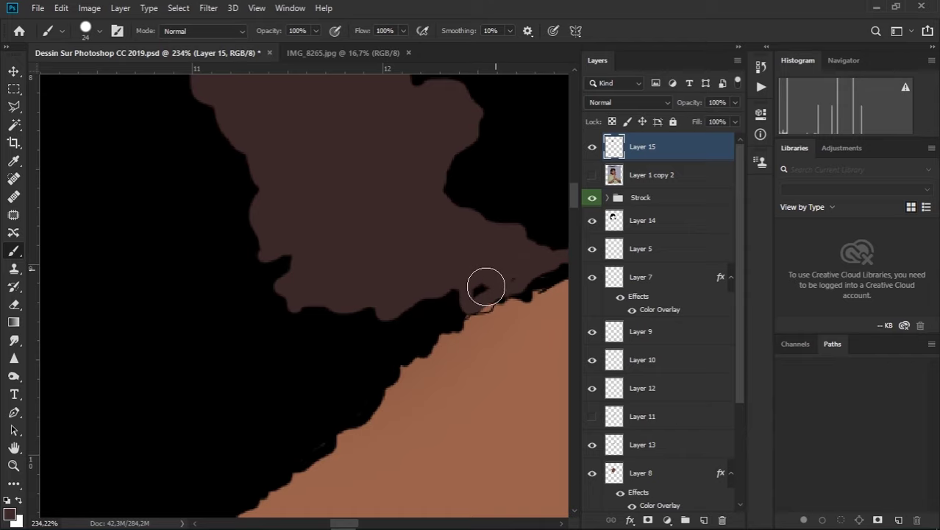
pyautogui.moveTo(472, 233); pyautogui.dragTo(206, 372)
pyautogui.moveTo(470, 262); pyautogui.dragTo(364, 284)
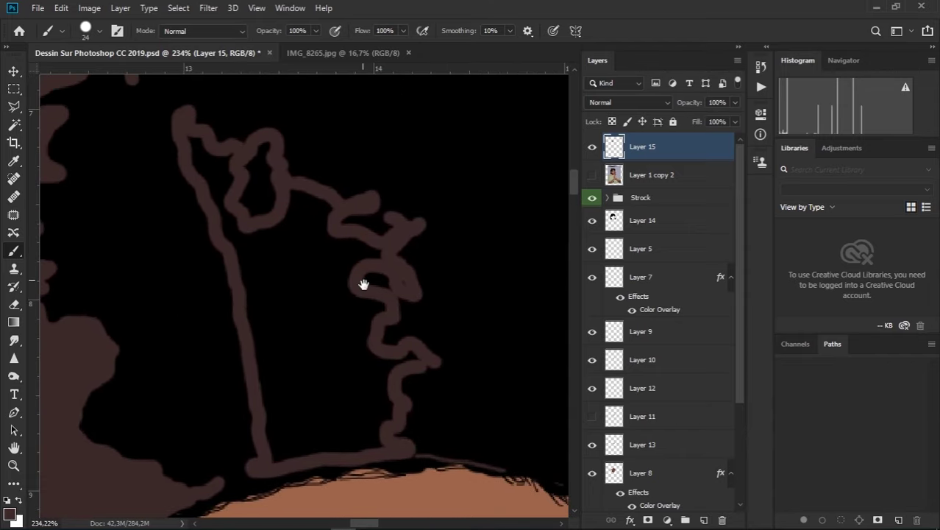
pyautogui.moveTo(272, 286); pyautogui.dragTo(247, 248)
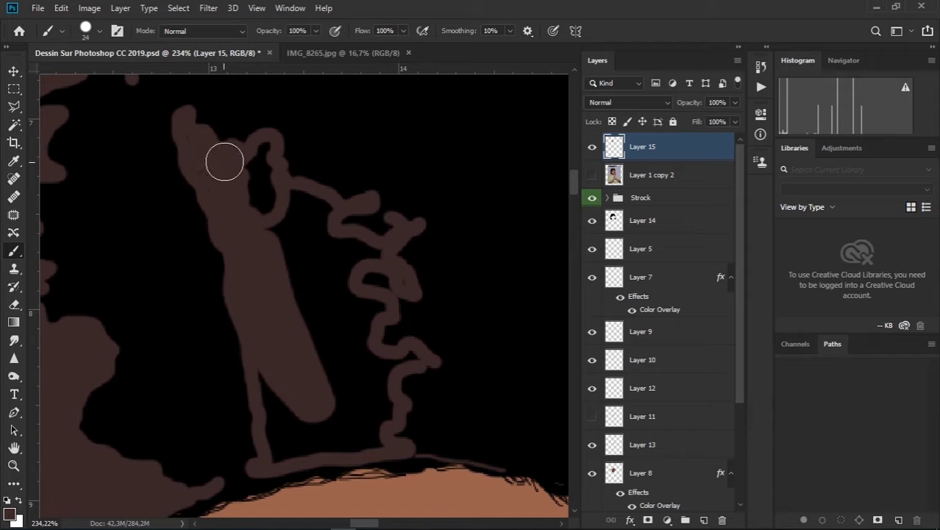
pyautogui.moveTo(280, 403); pyautogui.dragTo(282, 450)
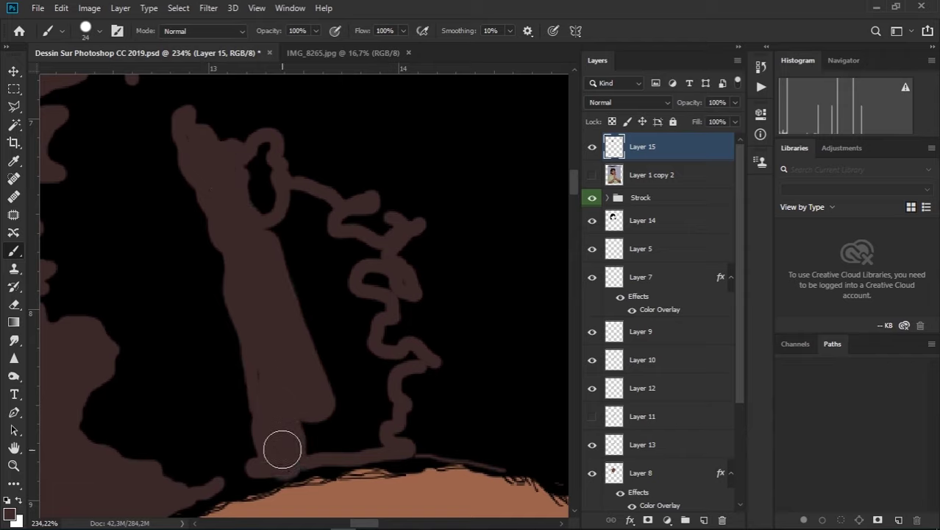
pyautogui.hotkey('ctrl', 'z')
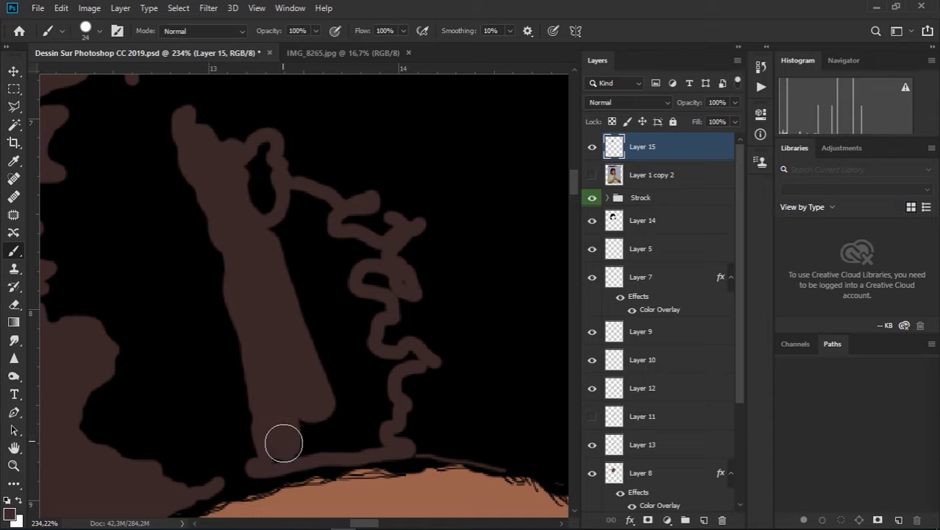
# With a smaller brush, fill the gap under the column and the notch near the top squiggle
pyautogui.moveTo(298, 418); pyautogui.dragTo(295, 416)
pyautogui.scroll(2, 294, 416)
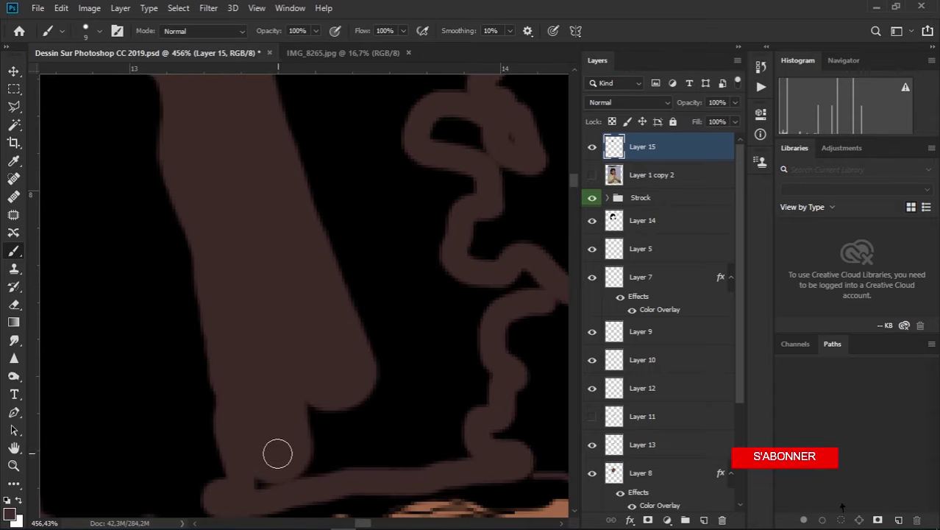
pyautogui.moveTo(276, 452); pyautogui.dragTo(290, 357)
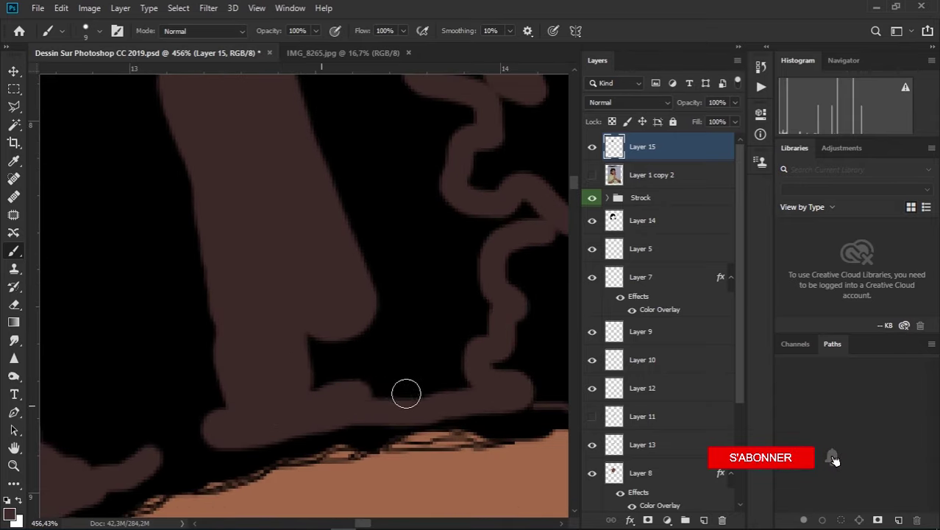
pyautogui.moveTo(342, 300)
pyautogui.mouseDown()
pyautogui.moveTo(373, 305)
pyautogui.moveTo(315, 335)
pyautogui.moveTo(445, 336)
pyautogui.moveTo(469, 293)
pyautogui.moveTo(350, 172)
pyautogui.moveTo(335, 382)
pyautogui.mouseUp()
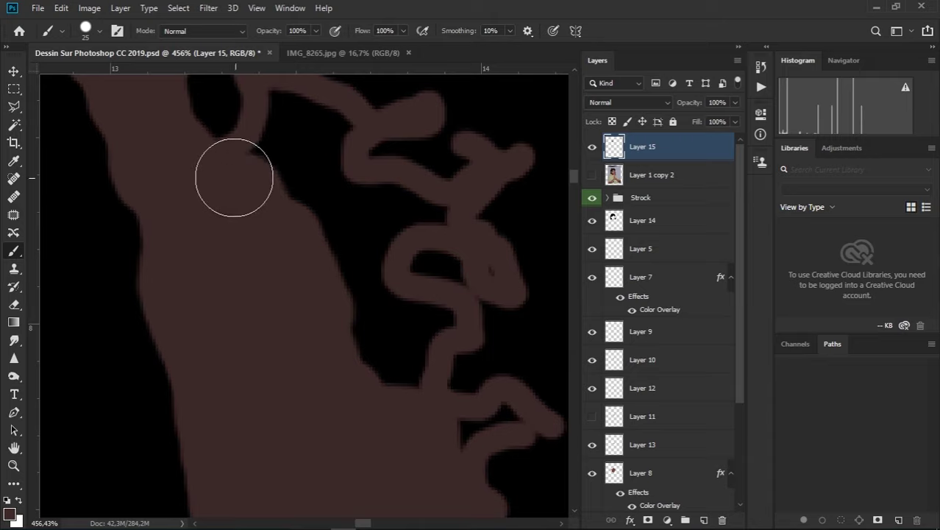
pyautogui.moveTo(235, 178)
pyautogui.mouseDown()
pyautogui.moveTo(273, 157)
pyautogui.moveTo(300, 168)
pyautogui.moveTo(292, 281)
pyautogui.moveTo(277, 224)
pyautogui.moveTo(326, 385)
pyautogui.moveTo(357, 343)
pyautogui.moveTo(397, 329)
pyautogui.moveTo(321, 331)
pyautogui.mouseUp()
# Set the brush Size down to 1 px in the brush options
pyautogui.rightClick(325, 335)
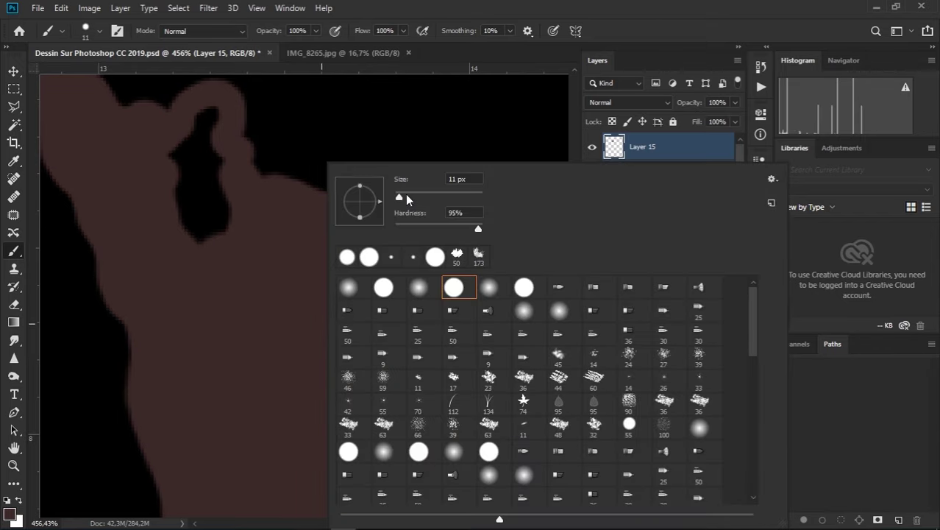
pyautogui.click(407, 195)
pyautogui.click(399, 194)
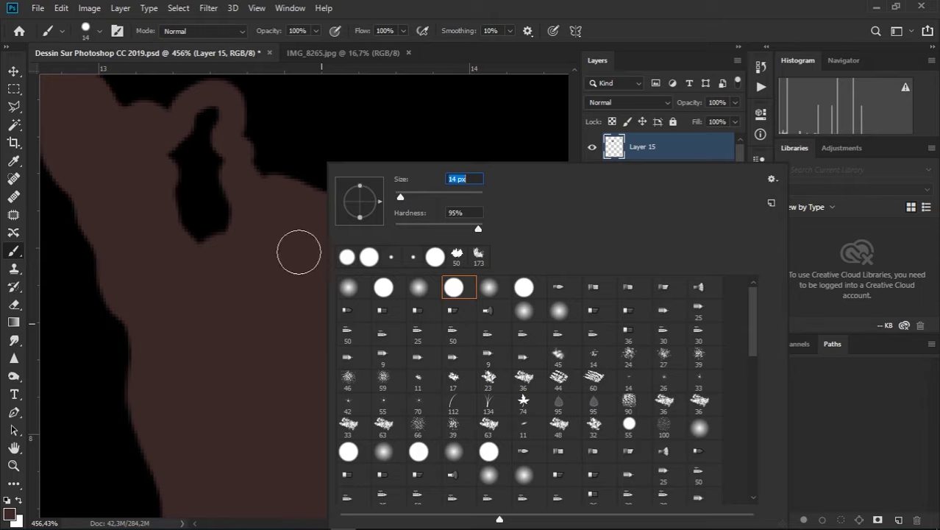
pyautogui.click(393, 193)
pyautogui.click(282, 262)
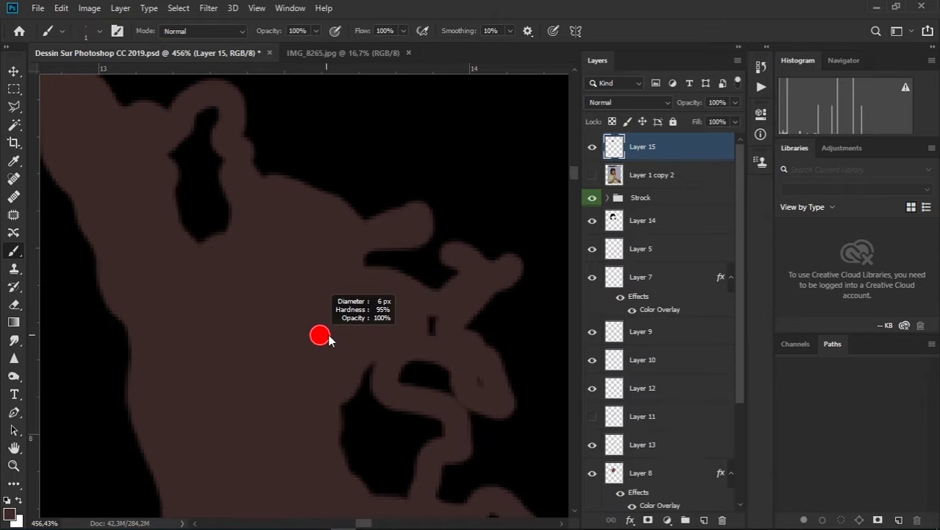
# Fill the remaining small edge gaps in the brown highlights and zoom out to check
pyautogui.moveTo(328, 335); pyautogui.dragTo(331, 335)
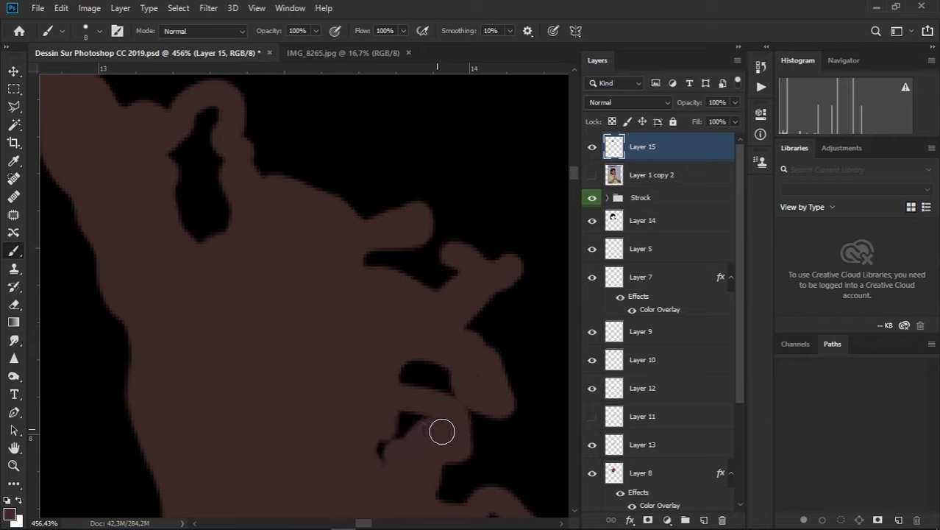
pyautogui.moveTo(361, 435); pyautogui.dragTo(290, 266)
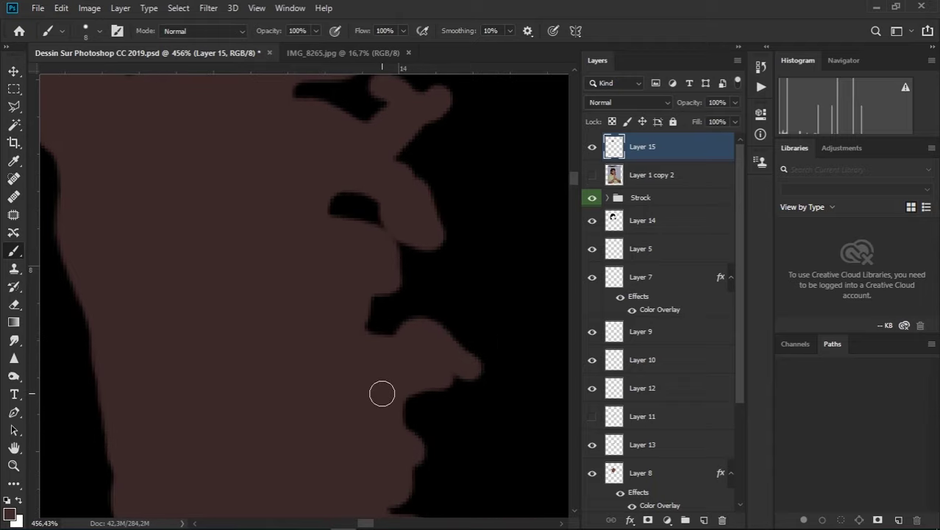
pyautogui.keyDown('alt'); pyautogui.scroll(-3, 301, 441); pyautogui.keyUp('alt')
pyautogui.keyDown('alt'); pyautogui.scroll(-3, 300, 419); pyautogui.keyUp('alt')
pyautogui.keyDown('alt'); pyautogui.scroll(-2, 287, 427); pyautogui.keyUp('alt')
# Save the document
pyautogui.keyDown('alt'); pyautogui.scroll(-2, 299, 412); pyautogui.keyUp('alt')
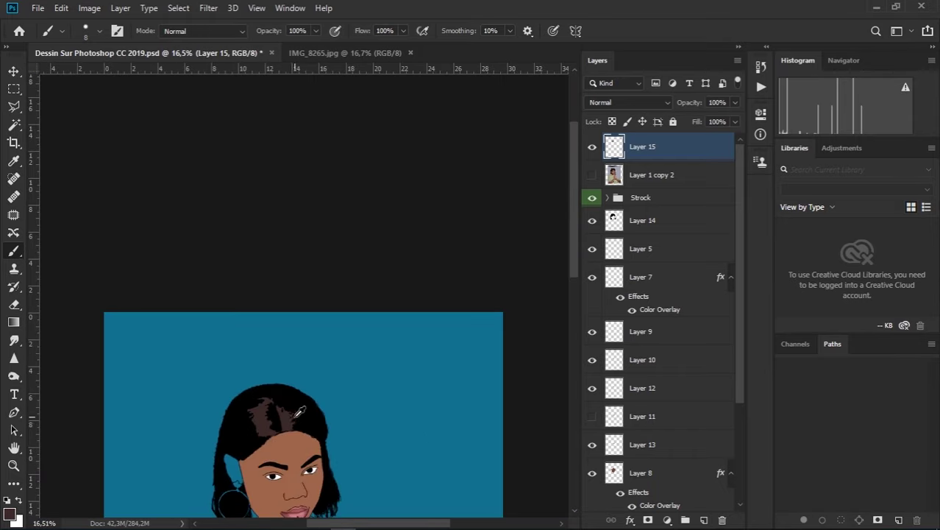
pyautogui.keyDown('alt'); pyautogui.scroll(-3, 300, 412); pyautogui.keyUp('alt')
pyautogui.keyDown('alt'); pyautogui.scroll(2, 391, 300); pyautogui.keyUp('alt')
pyautogui.hotkey('ctrl', 's')
pyautogui.keyDown('alt'); pyautogui.scroll(3, 297, 192); pyautogui.keyUp('alt')
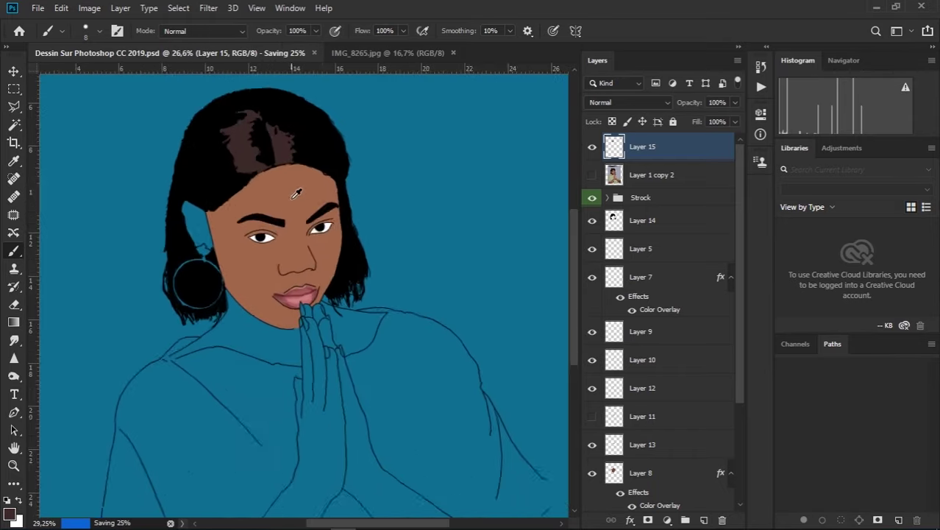
pyautogui.keyDown('alt'); pyautogui.scroll(1, 296, 193); pyautogui.keyUp('alt')
pyautogui.keyDown('alt'); pyautogui.scroll(1, 269, 138); pyautogui.keyUp('alt')
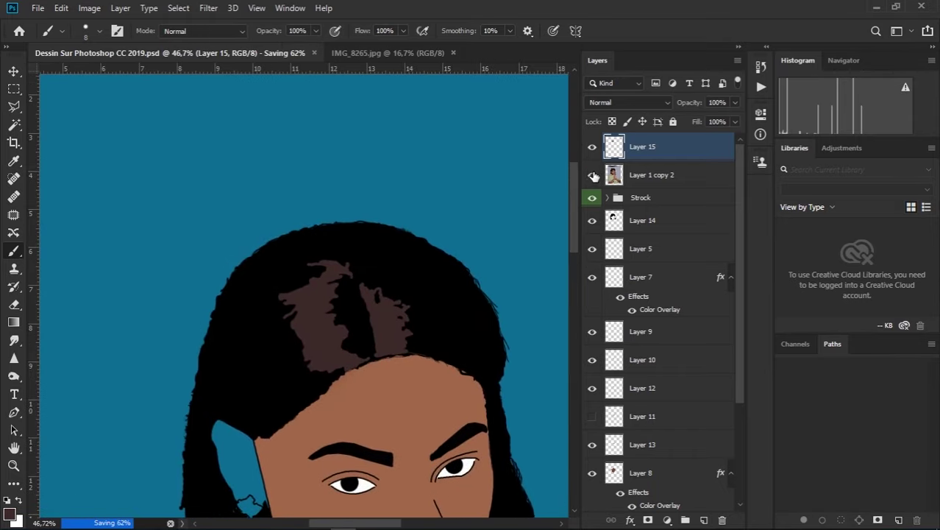
# Add a new empty Layer 16 on top, with the reference photo shown and the brown highlight layer hidden
pyautogui.click(592, 175)
pyautogui.click(704, 520)
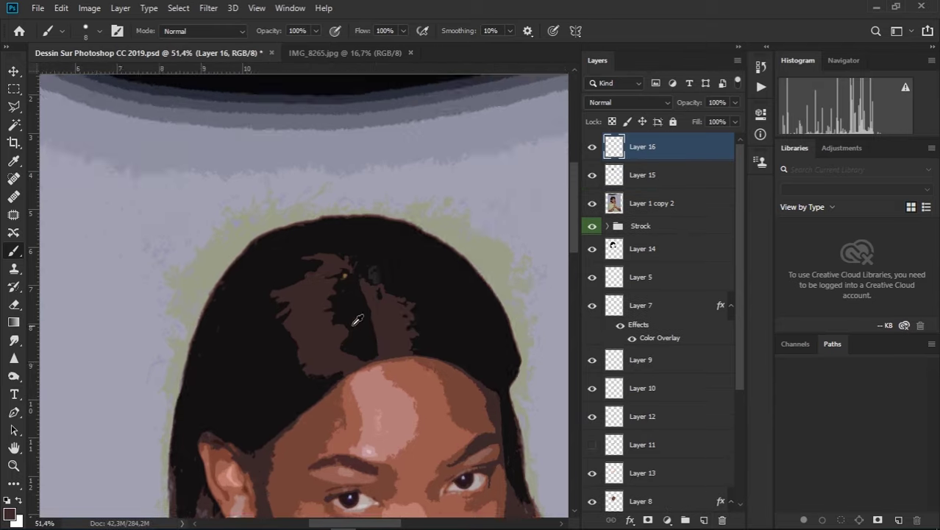
pyautogui.keyDown('alt'); pyautogui.scroll(4, 342, 309); pyautogui.keyUp('alt')
pyautogui.keyDown('alt'); pyautogui.scroll(1, 335, 294); pyautogui.keyUp('alt')
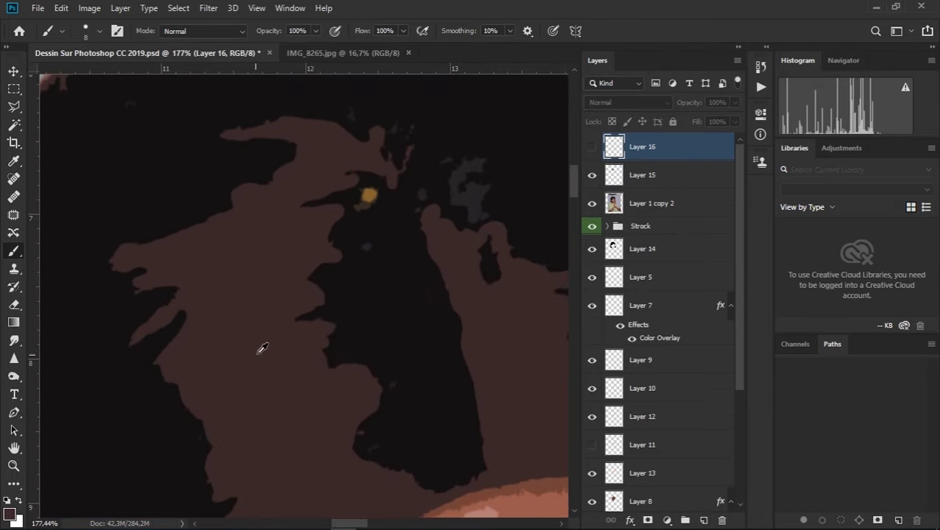
pyautogui.click(592, 147)
pyautogui.click(592, 175)
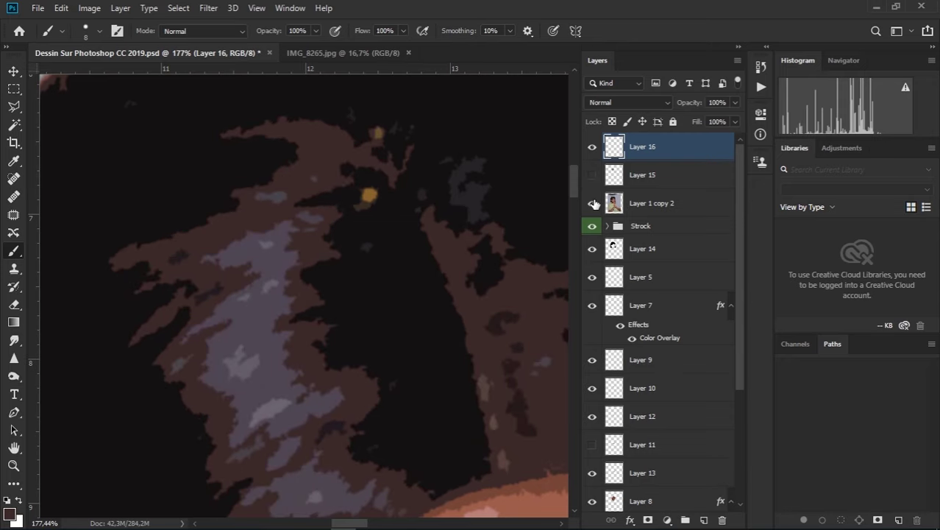
pyautogui.keyDown('alt'); pyautogui.scroll(2, 251, 325); pyautogui.keyUp('alt')
pyautogui.keyDown('alt'); pyautogui.scroll(2, 263, 318); pyautogui.keyUp('alt')
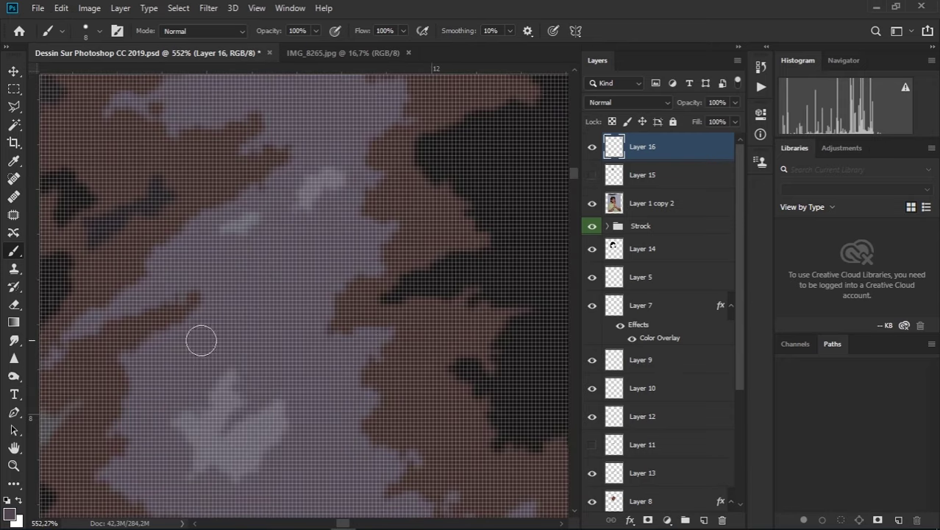
# Bring the purple hair highlights into view, hide the reference photo, and fill the traced highlight outline
pyautogui.moveTo(200, 341)
pyautogui.mouseDown()
pyautogui.moveTo(333, 245)
pyautogui.moveTo(197, 256)
pyautogui.mouseUp()
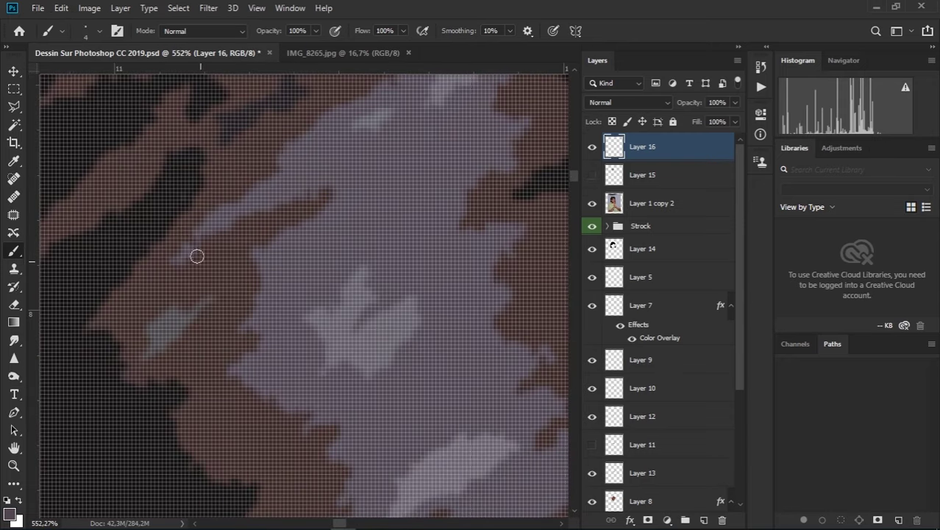
pyautogui.moveTo(323, 415); pyautogui.dragTo(237, 337)
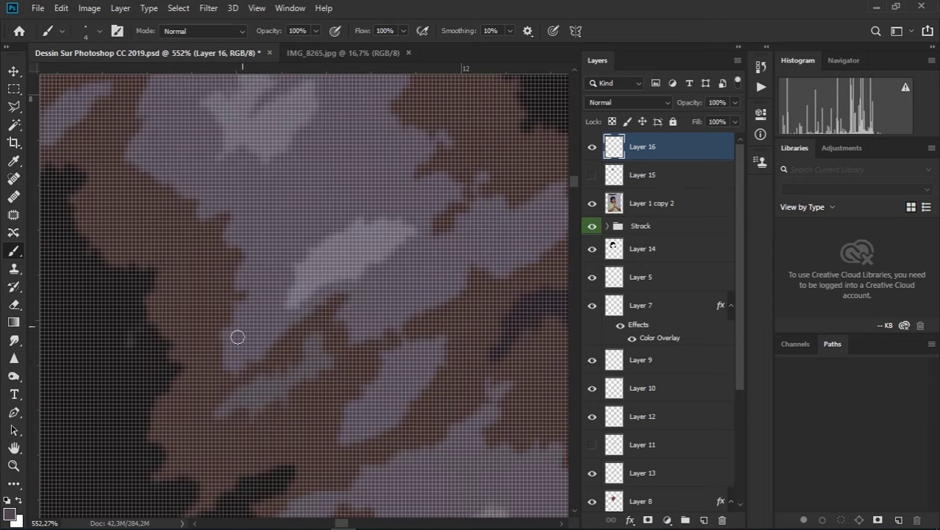
pyautogui.scroll(3, 263, 275)
pyautogui.hscroll(1, 321, 304)
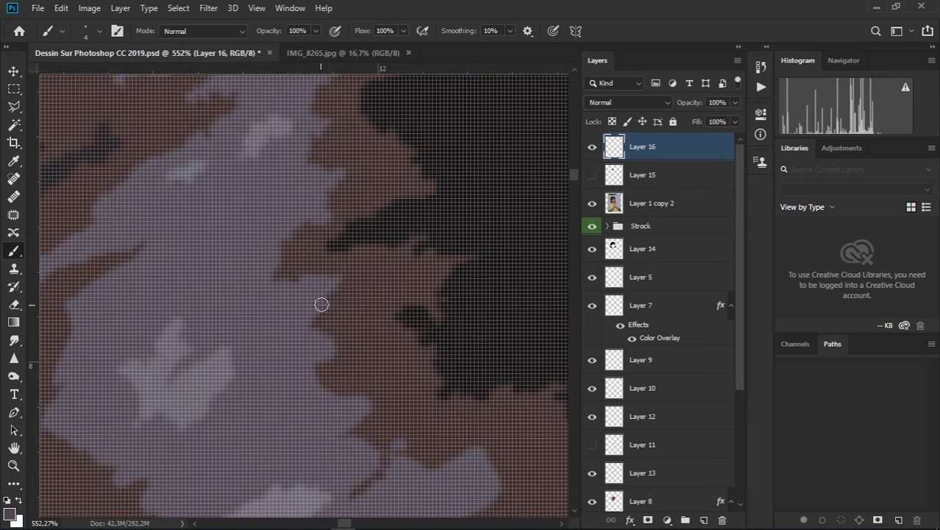
pyautogui.scroll(-2, 350, 173)
pyautogui.scroll(-2, 147, 199)
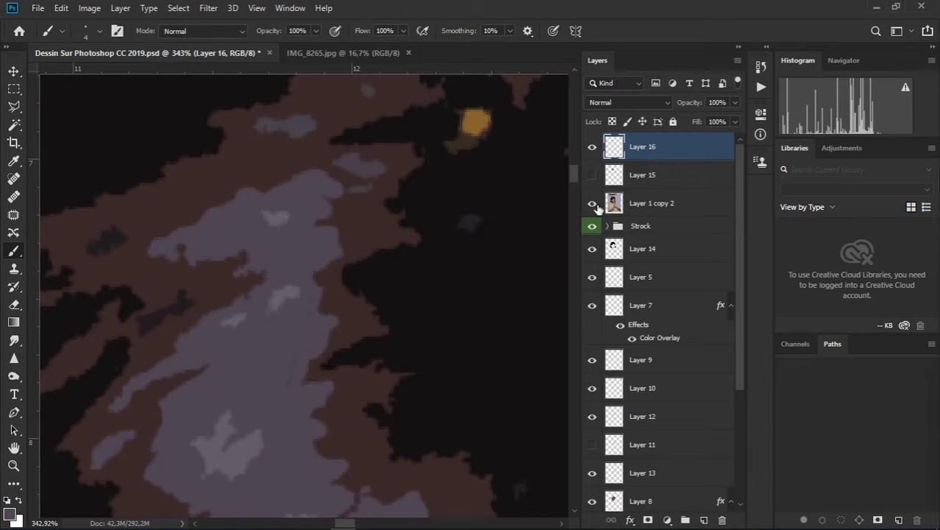
pyautogui.scroll(-1, 228, 305)
pyautogui.scroll(3, 228, 305)
pyautogui.click(593, 203)
pyautogui.scroll(-1, 241, 347)
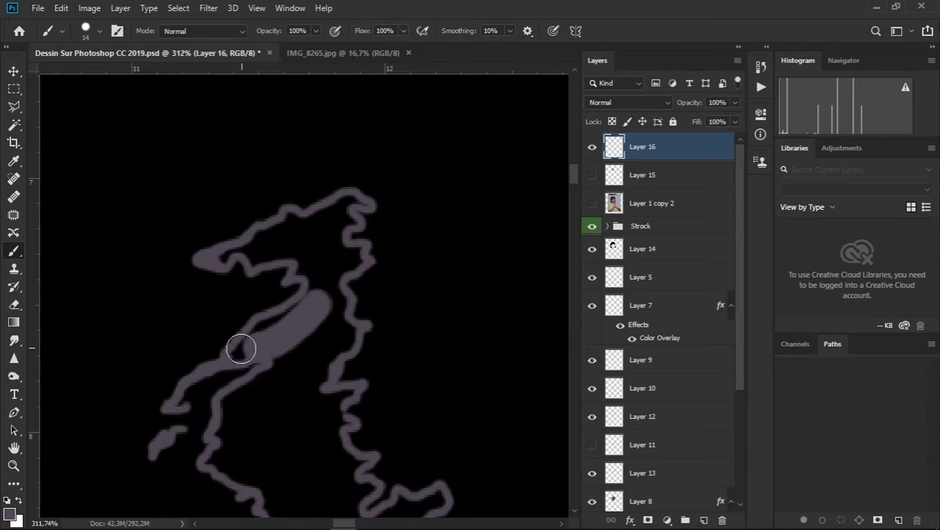
pyautogui.moveTo(241, 347)
pyautogui.mouseDown()
pyautogui.moveTo(273, 242)
pyautogui.moveTo(352, 207)
pyautogui.mouseUp()
# Shrink the brush with [ and paint pale grey highlight shapes across the top of the hair
pyautogui.scroll(1, 341, 335)
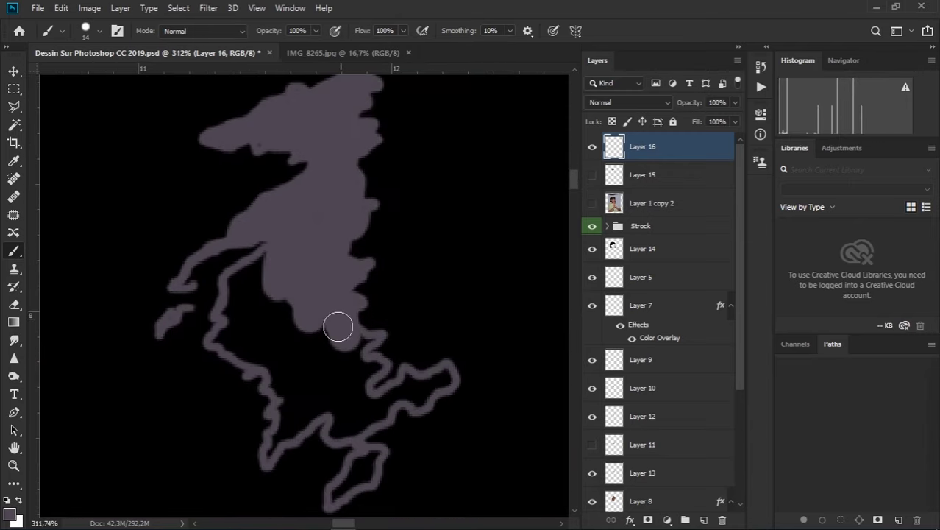
pyautogui.scroll(1, 340, 327)
pyautogui.press('[')
pyautogui.moveTo(242, 220)
pyautogui.mouseDown()
pyautogui.moveTo(203, 177)
pyautogui.moveTo(246, 235)
pyautogui.moveTo(447, 340)
pyautogui.moveTo(296, 369)
pyautogui.mouseUp()
pyautogui.scroll(1, 295, 369)
pyautogui.scroll(1, 296, 370)
pyautogui.press('[')
pyautogui.press('[')
pyautogui.press('[')
pyautogui.moveTo(454, 242); pyautogui.dragTo(440, 373)
pyautogui.scroll(-1, 441, 373)
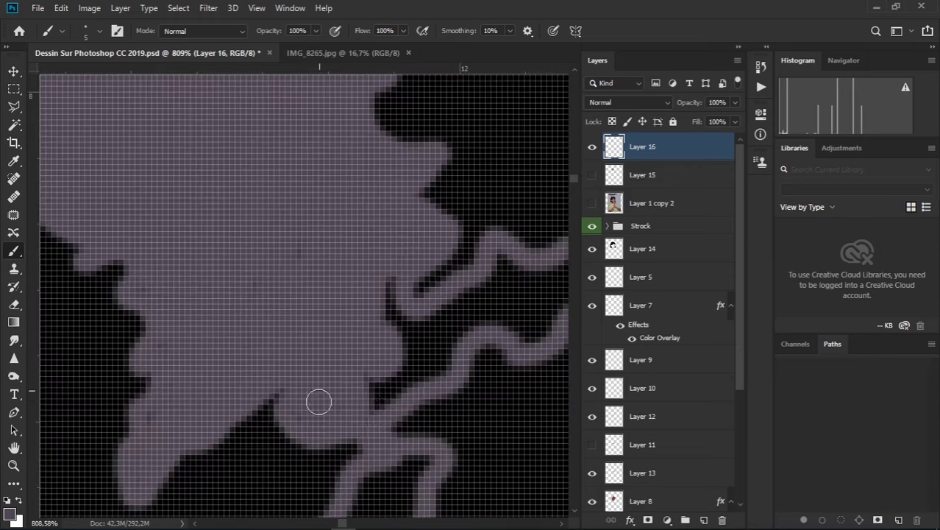
pyautogui.moveTo(319, 458)
pyautogui.mouseDown()
pyautogui.moveTo(473, 288)
pyautogui.moveTo(312, 394)
pyautogui.mouseUp()
pyautogui.scroll(1, 473, 287)
pyautogui.scroll(1, 460, 288)
pyautogui.scroll(-5, 312, 394)
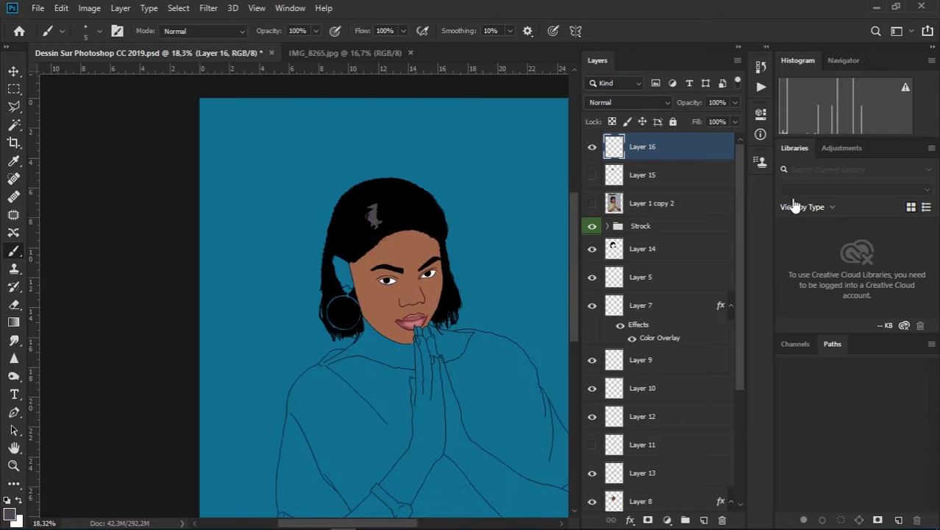
pyautogui.scroll(-2, 312, 394)
# Show the posterized reference photo again and pan to another part of the hair
pyautogui.click(592, 203)
pyautogui.scroll(3, 416, 245)
pyautogui.scroll(2, 416, 245)
pyautogui.scroll(2, 415, 245)
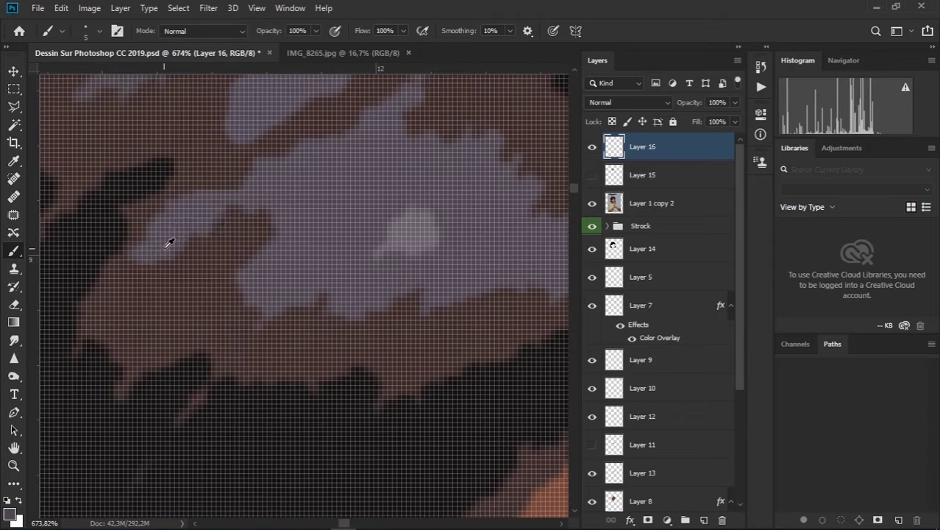
pyautogui.scroll(1, 507, 263)
pyautogui.scroll(1, 507, 263)
pyautogui.hscroll(1, 295, 353)
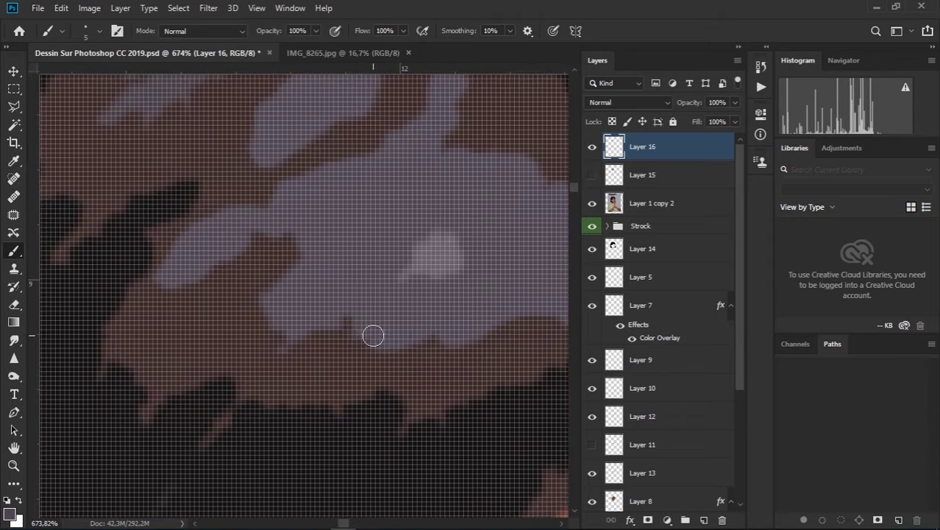
pyautogui.hscroll(1, 368, 261)
pyautogui.scroll(-2, 346, 372)
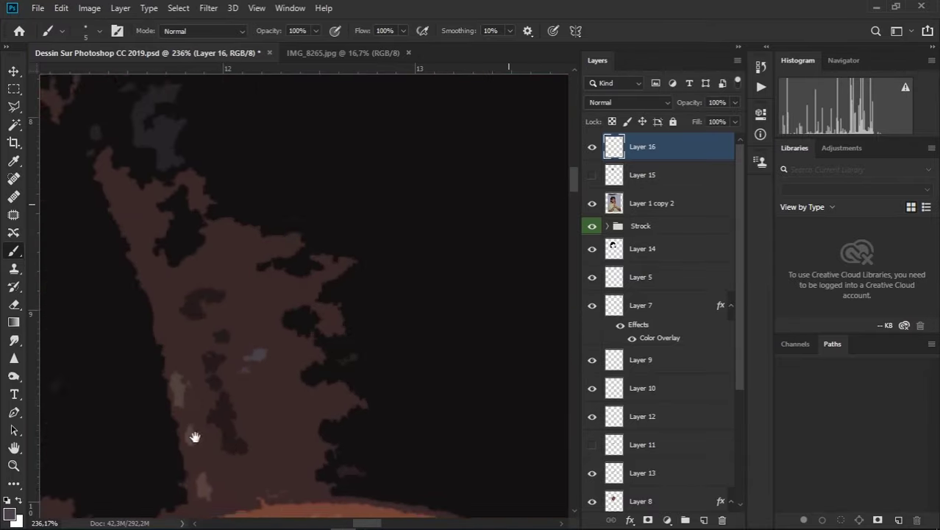
pyautogui.scroll(2, 192, 434)
pyautogui.scroll(1, 324, 430)
pyautogui.moveTo(338, 380); pyautogui.dragTo(242, 310)
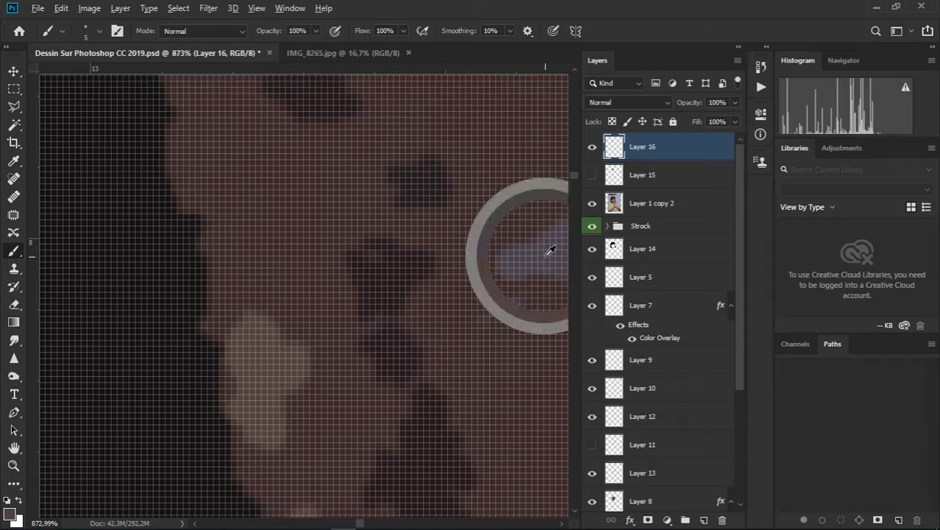
pyautogui.scroll(-2, 309, 287)
pyautogui.scroll(-2, 340, 338)
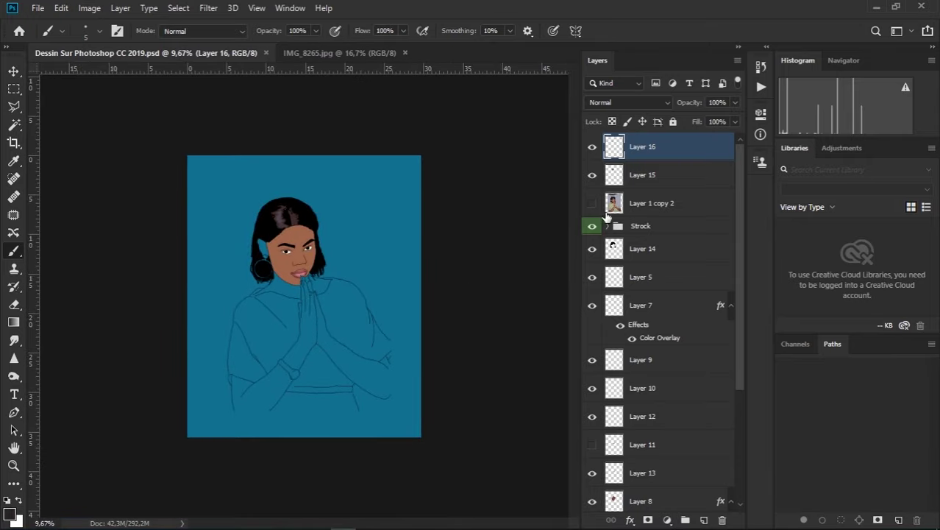
# Show the original photo layer beneath the drawing and briefly hide the face overlay to compare
pyautogui.scroll(-5, 617, 363)
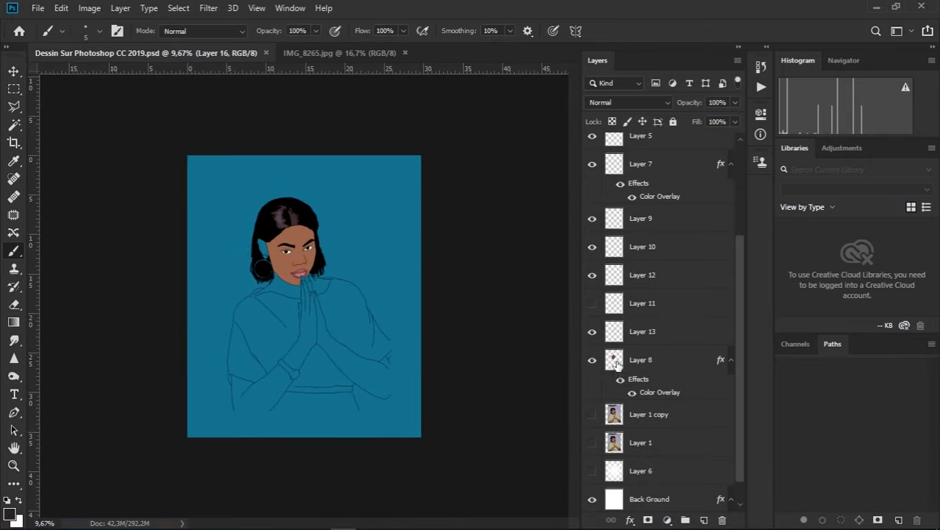
pyautogui.click(593, 416)
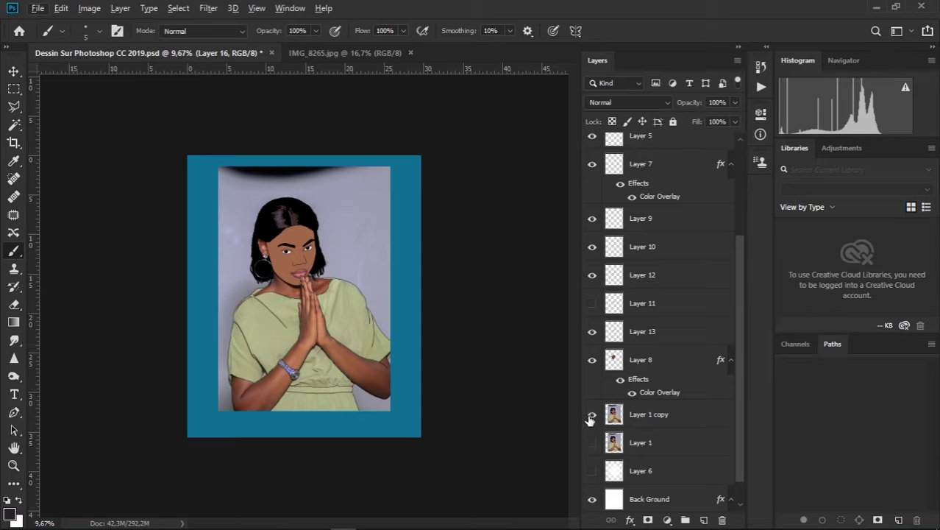
pyautogui.click(592, 360)
pyautogui.scroll(5, 619, 221)
pyautogui.scroll(2, 295, 235)
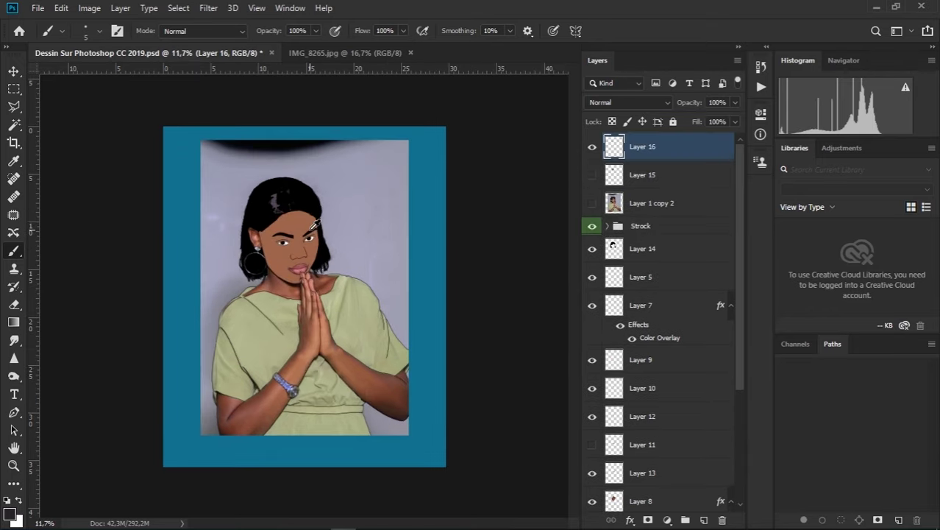
pyautogui.scroll(4, 295, 235)
pyautogui.scroll(3, 294, 235)
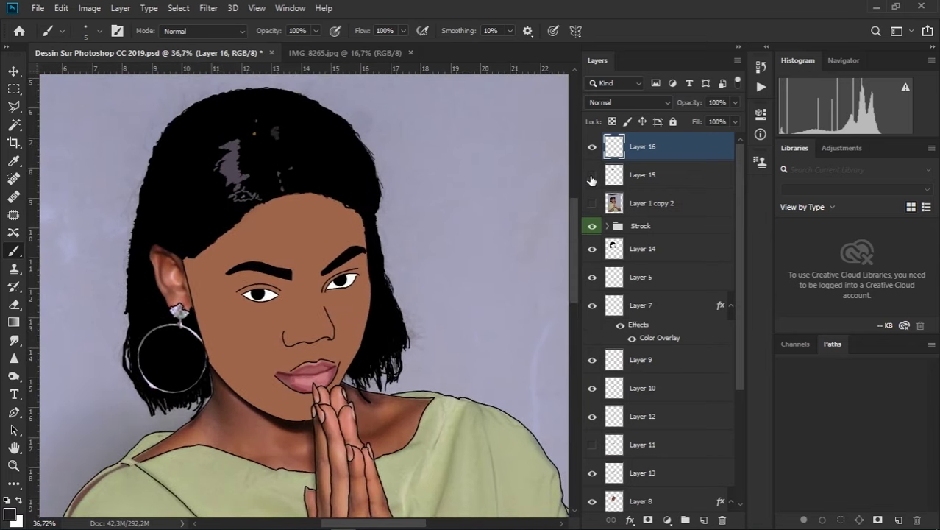
# Hide the black cartoon hair and Layers 15–16 highlights, then select Layer 15 for editing
pyautogui.click(593, 175)
pyautogui.click(592, 249)
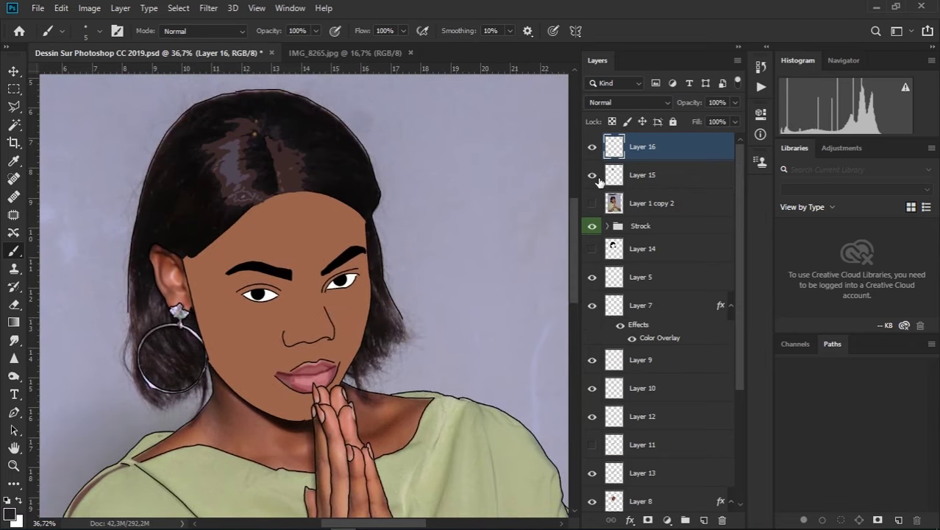
pyautogui.click(592, 175)
pyautogui.click(593, 147)
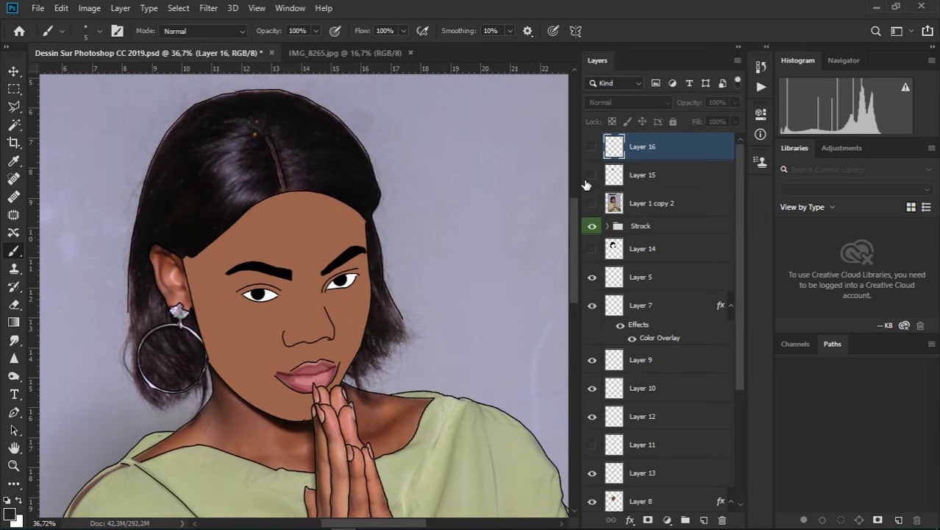
pyautogui.click(592, 175)
pyautogui.click(592, 175)
pyautogui.click(677, 176)
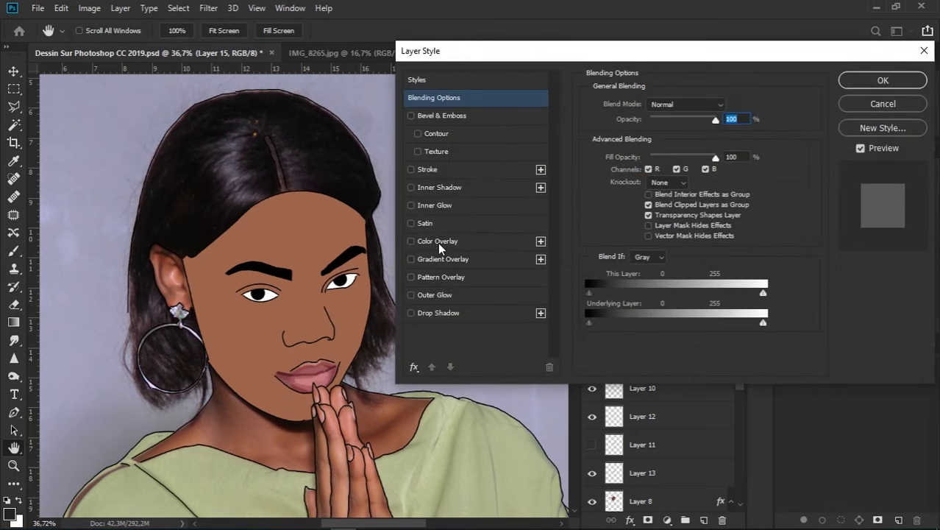
# Give Layer 15 a Color Overlay sampled from the photo hair, #75707b
pyautogui.click(439, 243)
pyautogui.click(728, 105)
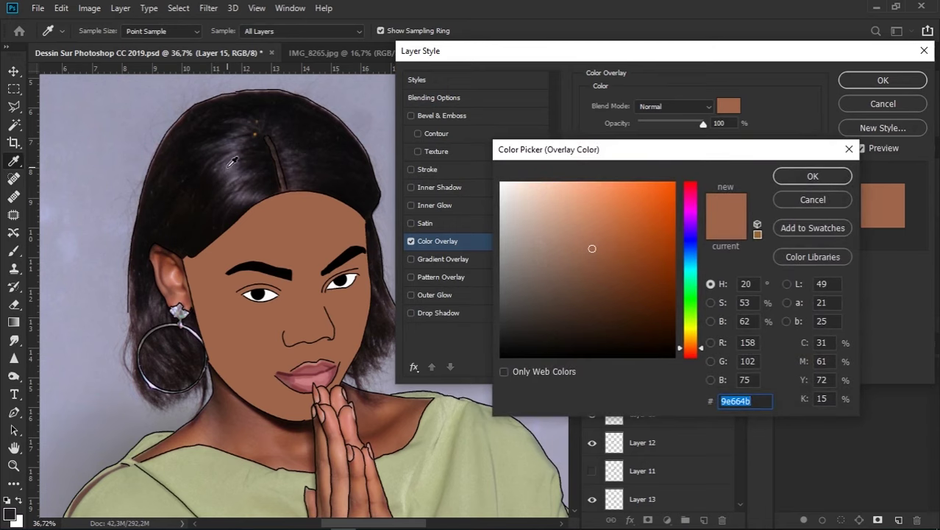
pyautogui.click(232, 162)
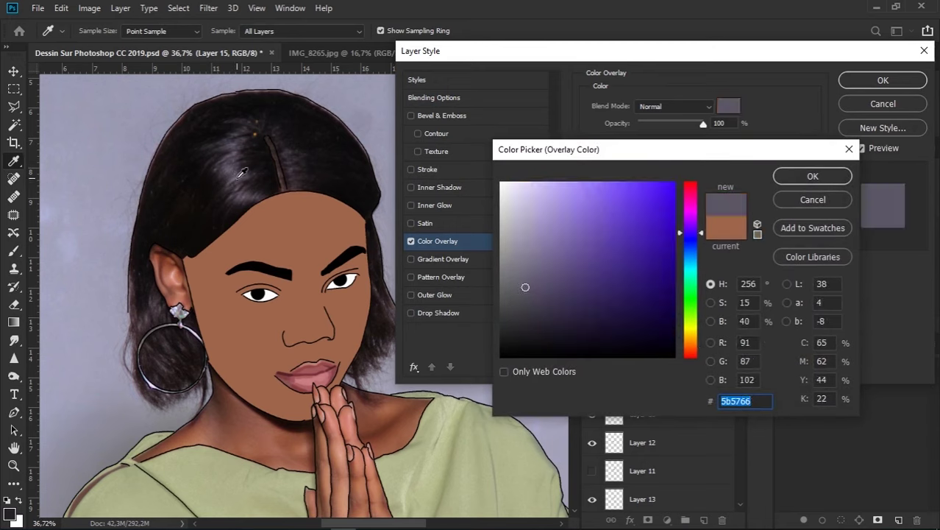
pyautogui.click(237, 174)
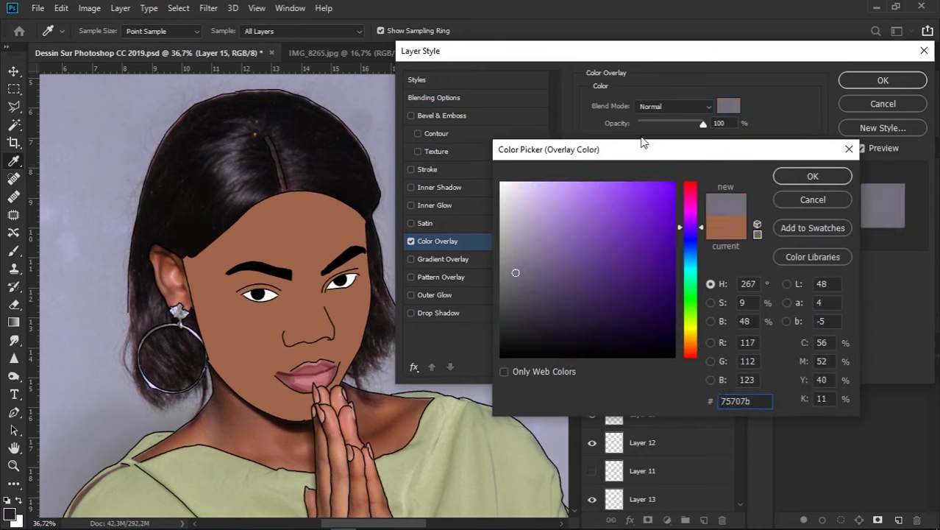
pyautogui.click(784, 178)
pyautogui.click(883, 80)
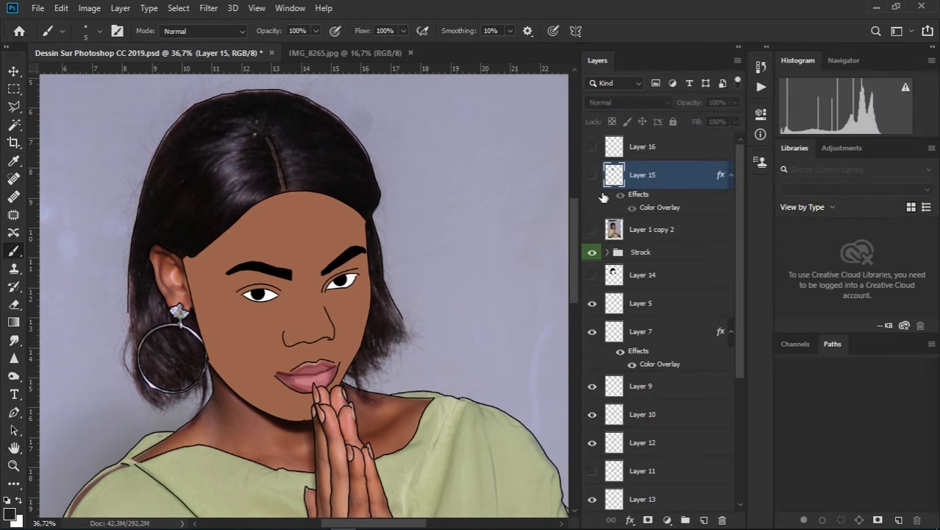
# Show Layer 15 and the black hair again, hide the reference photo, and fade highlights to about half opacity
pyautogui.click(593, 176)
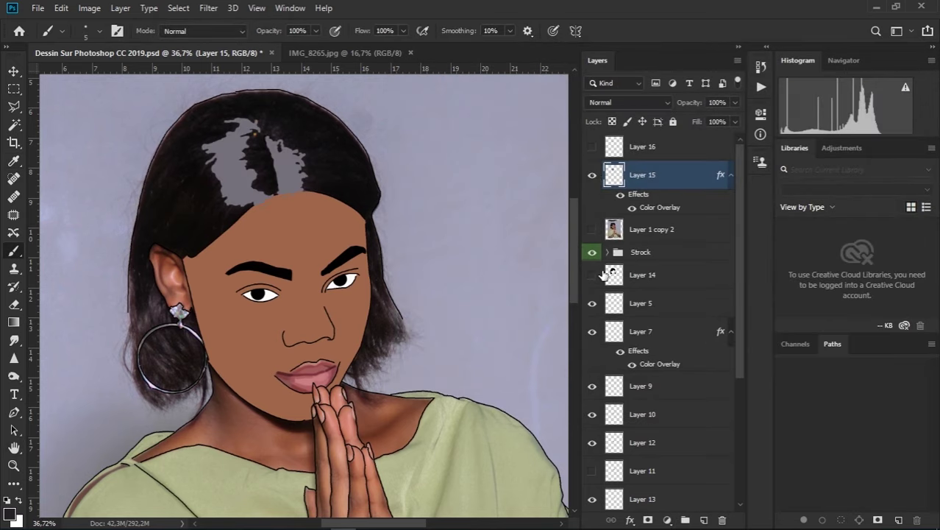
pyautogui.click(593, 275)
pyautogui.scroll(-5, 617, 393)
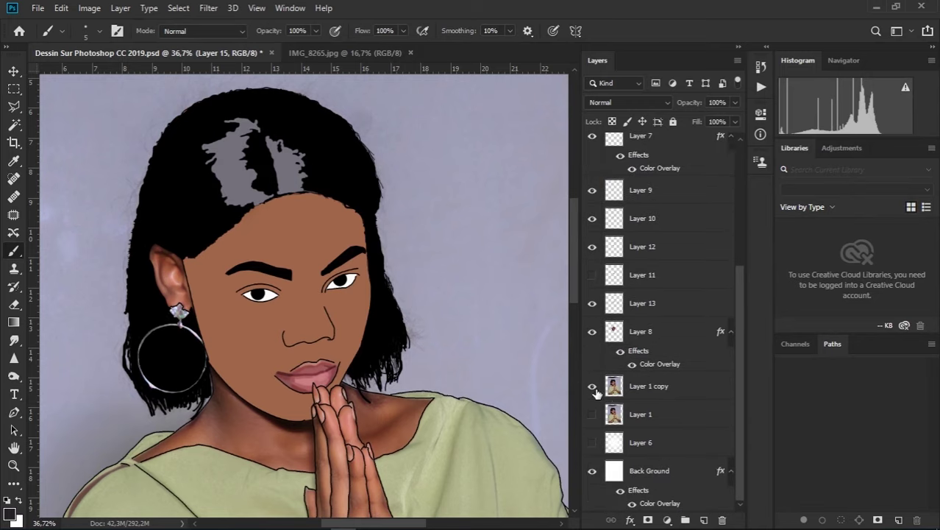
pyautogui.click(593, 387)
pyautogui.scroll(-5, 370, 191)
pyautogui.scroll(-2, 394, 191)
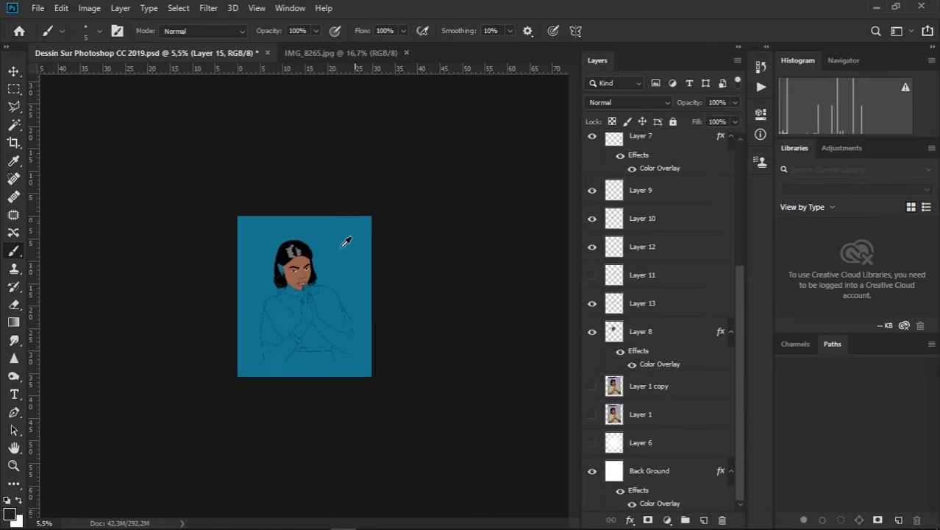
pyautogui.scroll(5, 394, 190)
pyautogui.scroll(5, 640, 206)
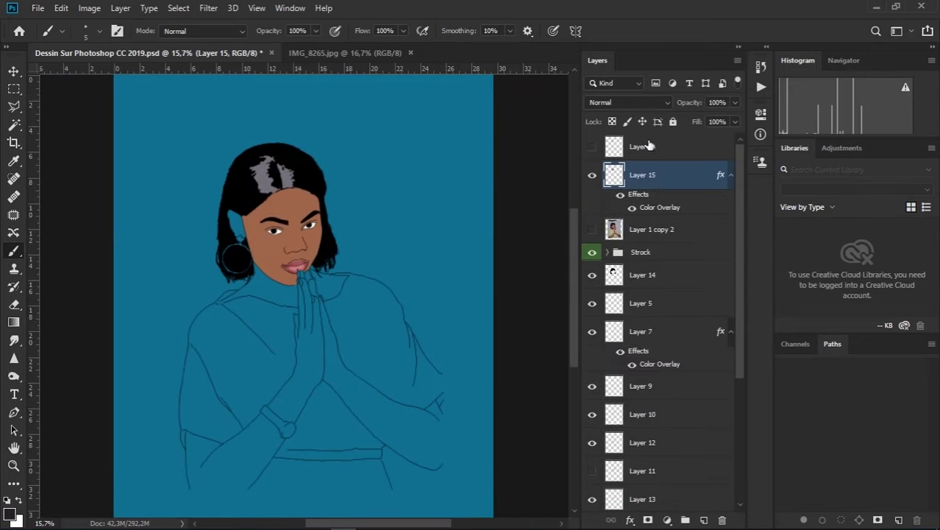
pyautogui.click(704, 116)
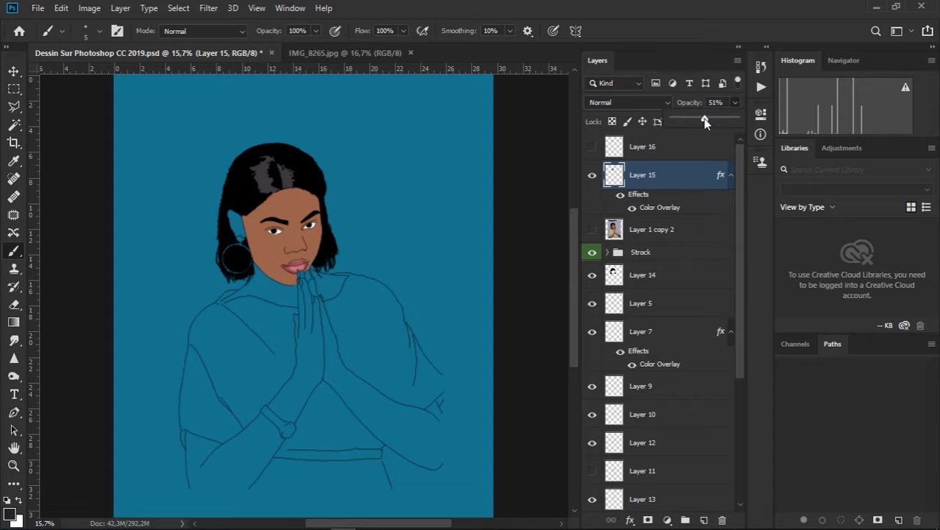
pyautogui.scroll(-3, 293, 210)
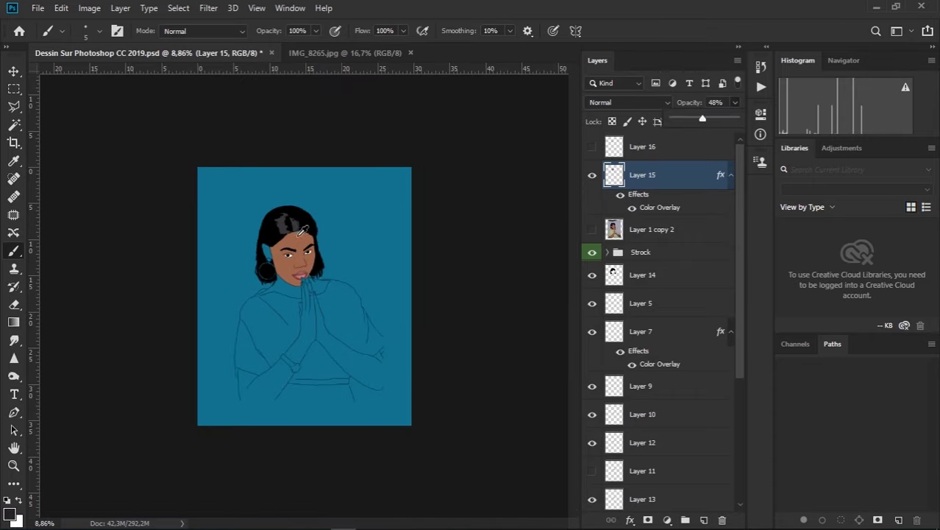
pyautogui.scroll(1, 321, 247)
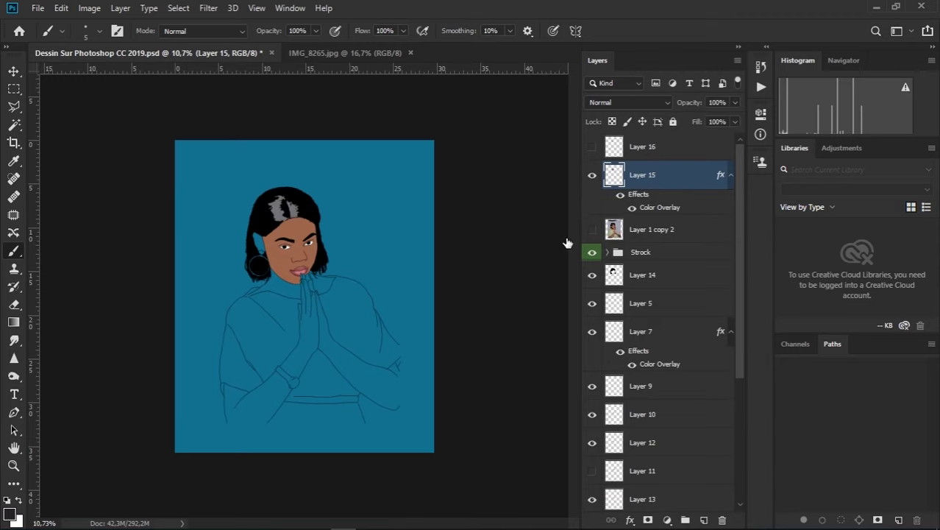
# Change Layer 15's Color Overlay to near-black #1b1a1c, then select Layer 16 without changing its style
pyautogui.click(445, 241)
pyautogui.click(728, 106)
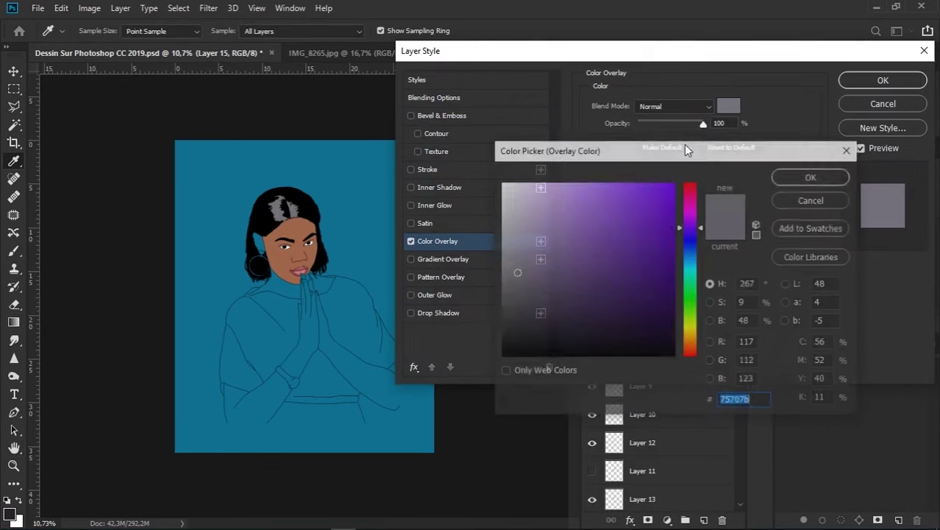
pyautogui.moveTo(522, 290); pyautogui.dragTo(512, 340)
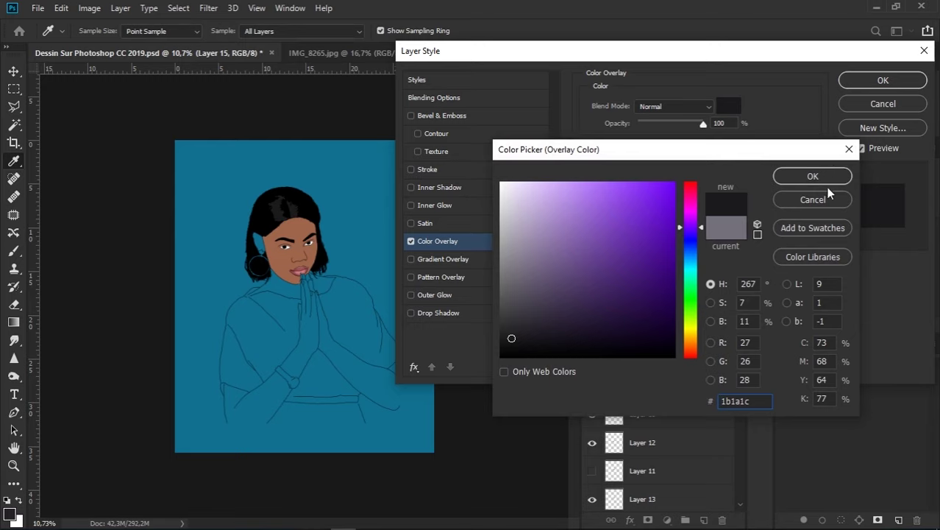
pyautogui.click(812, 177)
pyautogui.click(883, 80)
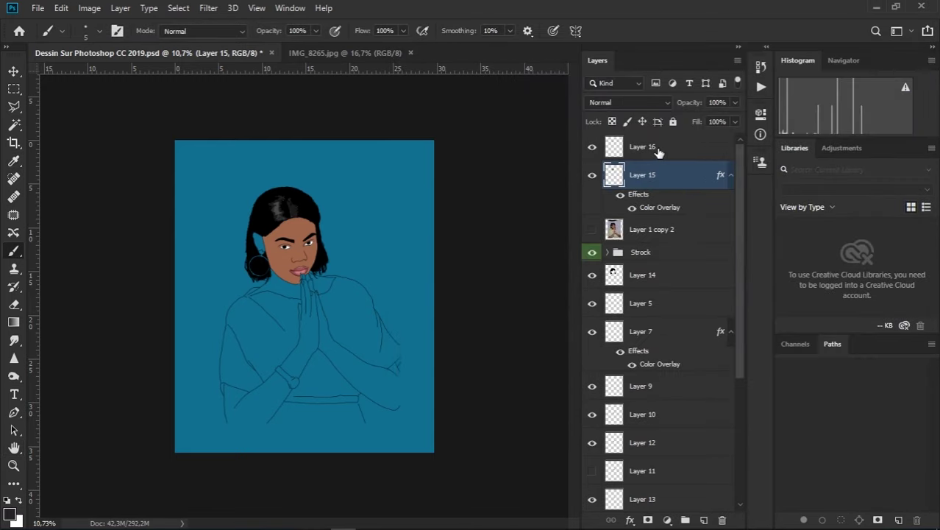
pyautogui.click(666, 153)
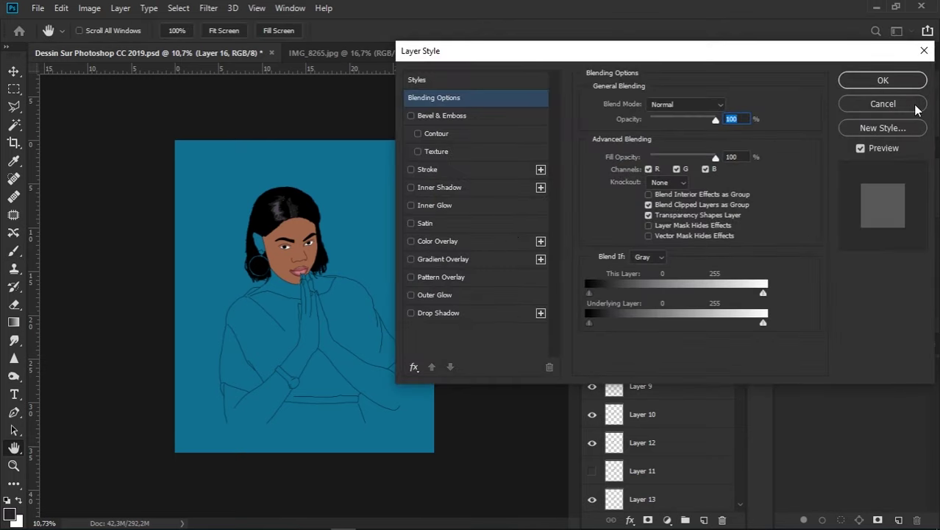
pyautogui.click(916, 105)
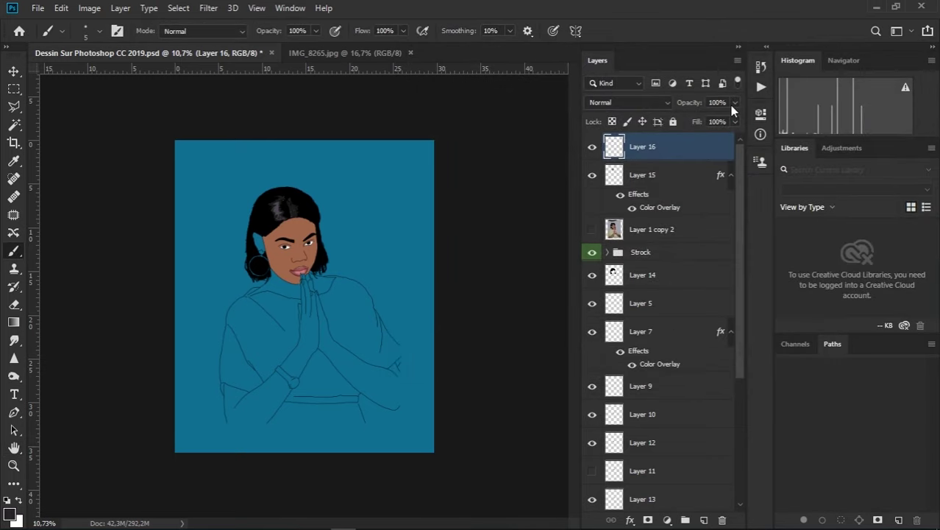
# Save the document and zoom in on the hair at the top of the head
pyautogui.hotkey('ctrl', 's')
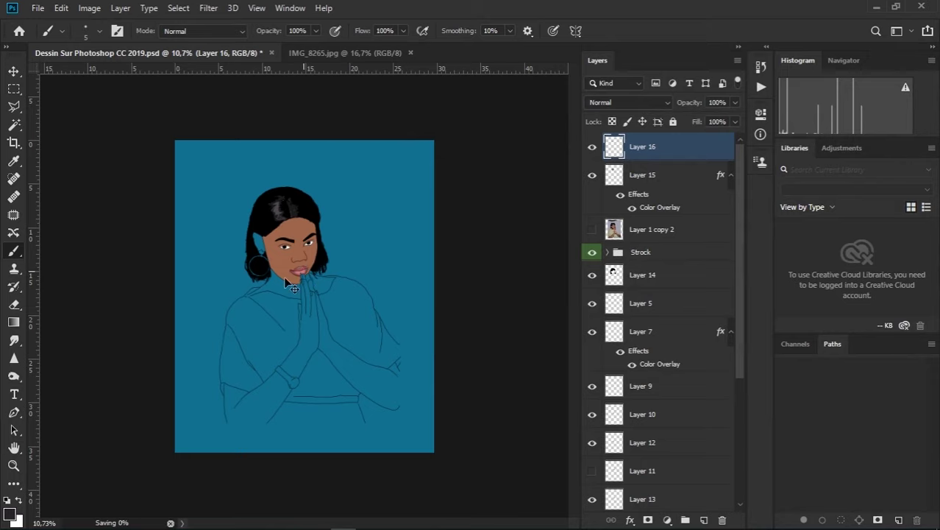
pyautogui.scroll(4, 254, 257)
pyautogui.scroll(-1, 261, 197)
pyautogui.scroll(-3, 261, 197)
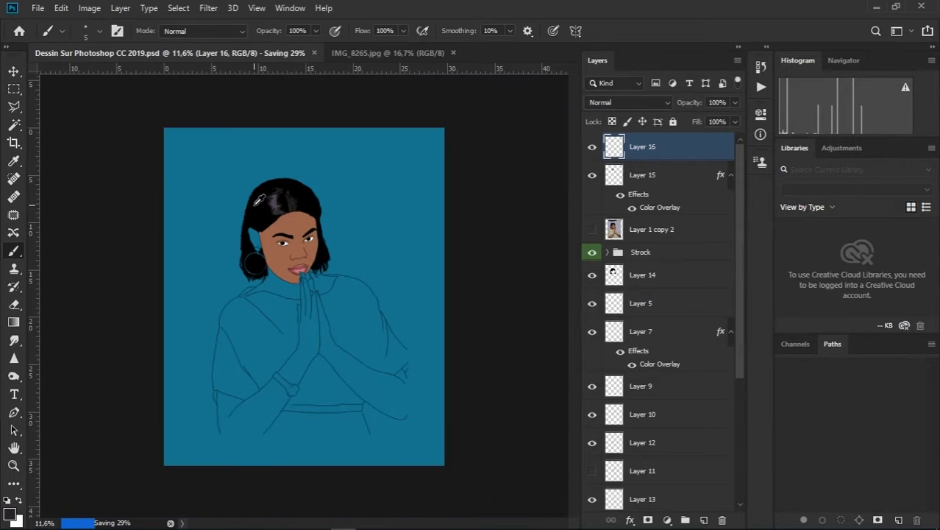
pyautogui.scroll(2, 262, 198)
pyautogui.scroll(2, 262, 206)
pyautogui.scroll(3, 261, 218)
pyautogui.scroll(-2, 261, 218)
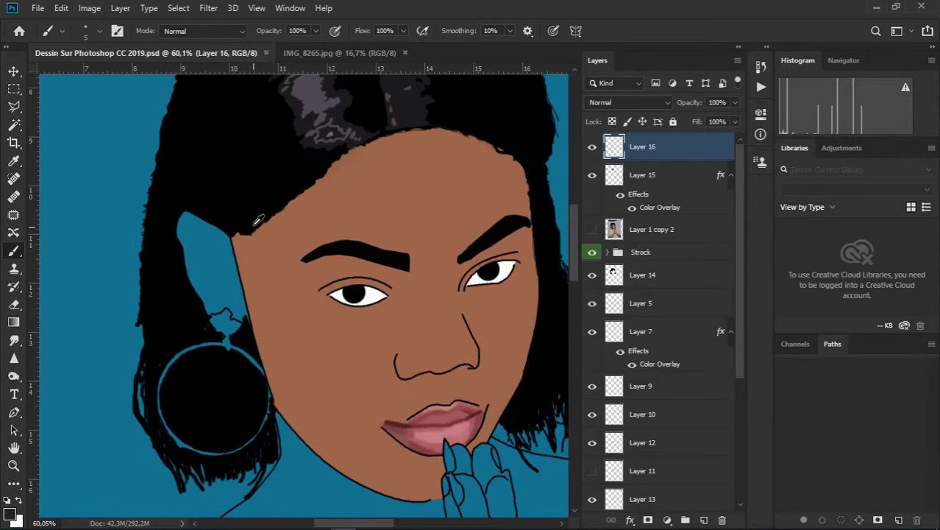
pyautogui.scroll(4, 330, 126)
pyautogui.scroll(3, 346, 140)
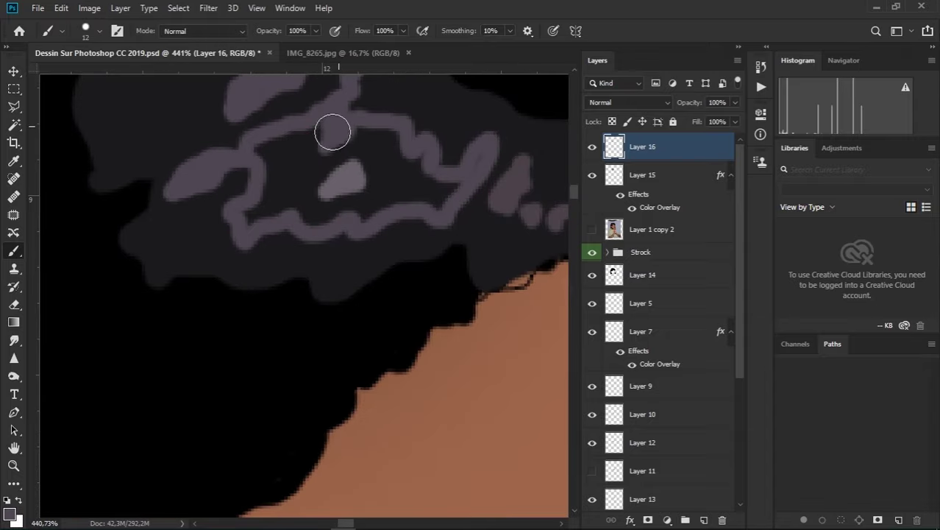
# Enlarge the brush and paint a highlight stroke across the dark hair on Layer 16
pyautogui.moveTo(256, 147)
pyautogui.mouseDown()
pyautogui.moveTo(292, 134)
pyautogui.moveTo(267, 201)
pyautogui.moveTo(313, 214)
pyautogui.mouseUp()
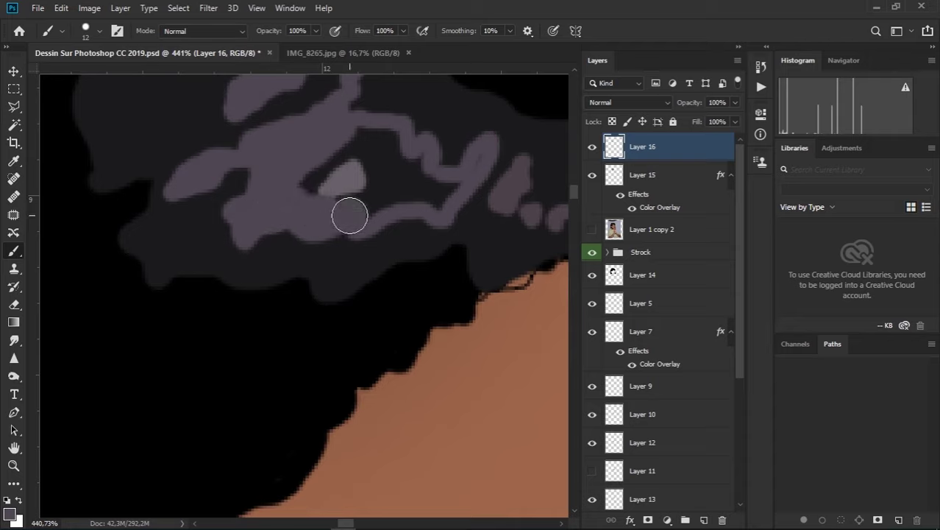
pyautogui.moveTo(371, 212)
pyautogui.mouseDown()
pyautogui.moveTo(441, 195)
pyautogui.moveTo(364, 143)
pyautogui.moveTo(323, 147)
pyautogui.moveTo(301, 186)
pyautogui.mouseUp()
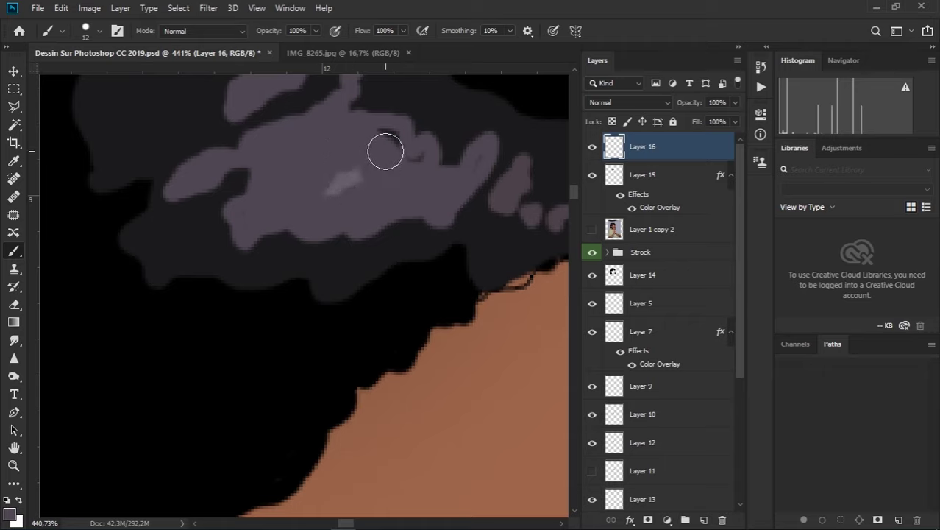
pyautogui.keyDown('alt'); pyautogui.rightClick(466, 167); pyautogui.keyUp('alt')
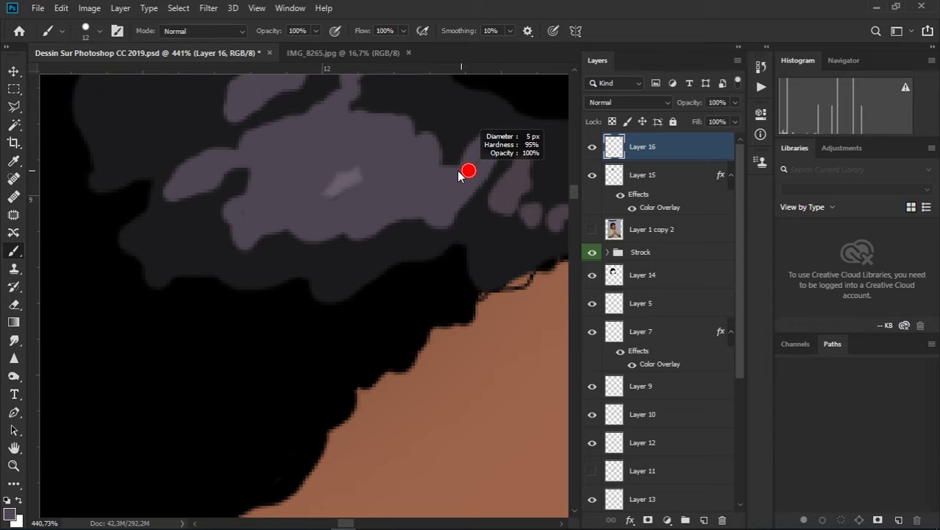
pyautogui.scroll(-3, 441, 185)
pyautogui.scroll(-3, 440, 184)
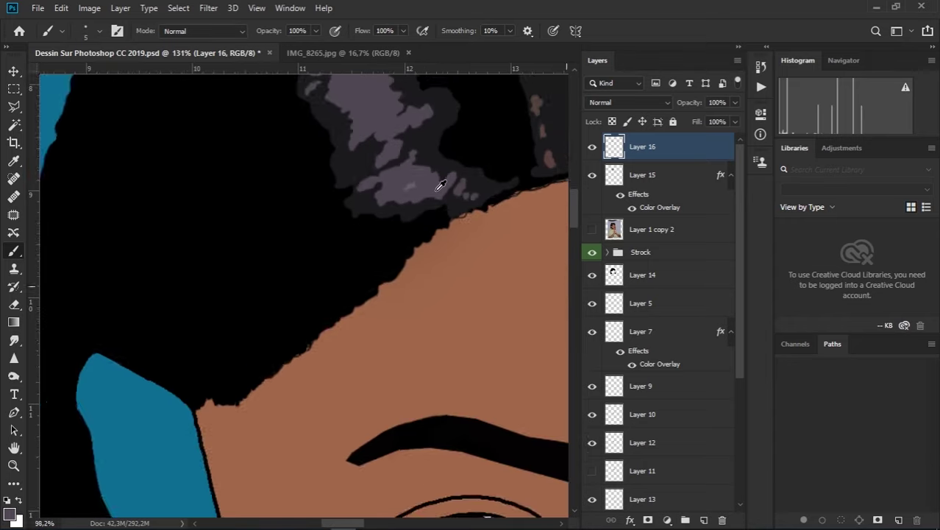
pyautogui.scroll(-3, 440, 186)
pyautogui.scroll(1, 482, 184)
pyautogui.scroll(1, 478, 180)
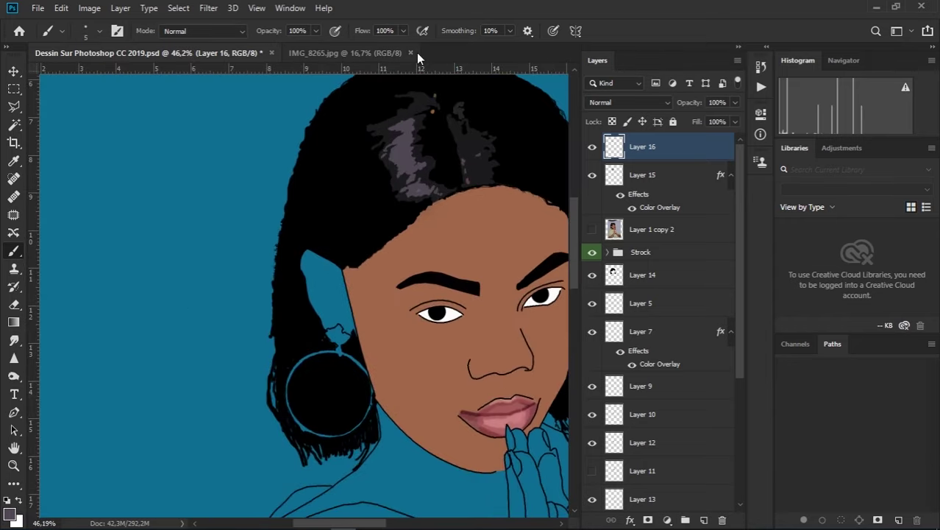
pyautogui.scroll(2, 456, 176)
pyautogui.scroll(2, 434, 171)
pyautogui.scroll(3, 414, 181)
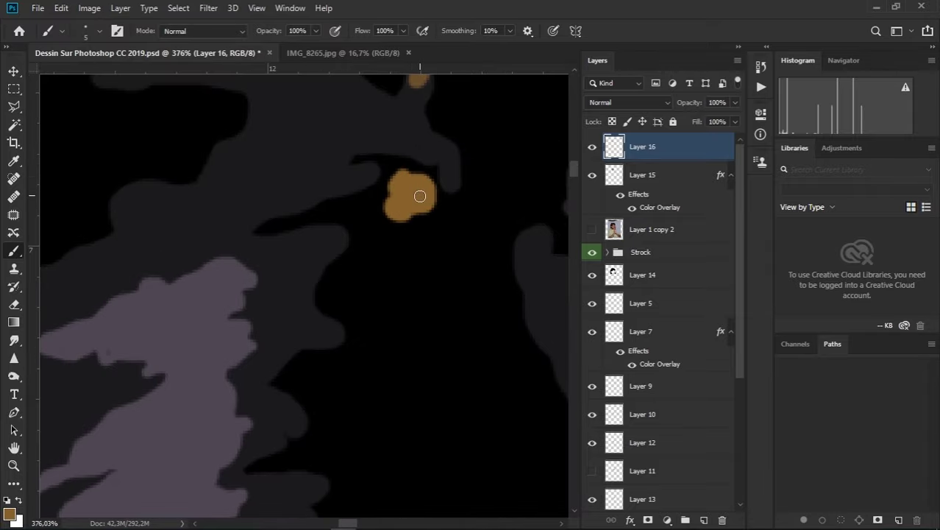
# Shift the view over the hair and sample its orange colour into a second dab
pyautogui.moveTo(402, 181); pyautogui.dragTo(392, 276)
pyautogui.keyDown('alt'); pyautogui.click(398, 182); pyautogui.keyUp('alt')
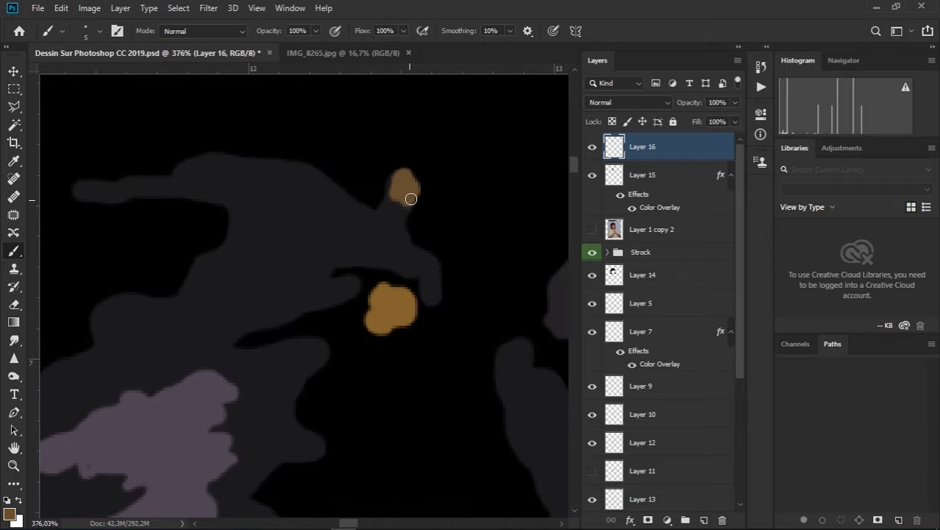
pyautogui.scroll(-4, 399, 204)
pyautogui.scroll(-4, 395, 222)
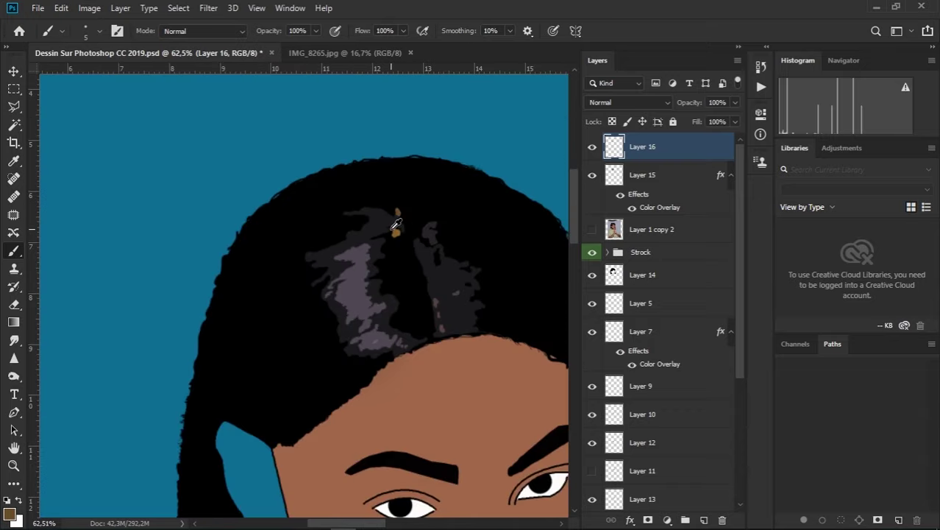
pyautogui.scroll(-4, 395, 250)
pyautogui.scroll(-2, 395, 276)
pyautogui.scroll(-1, 278, 235)
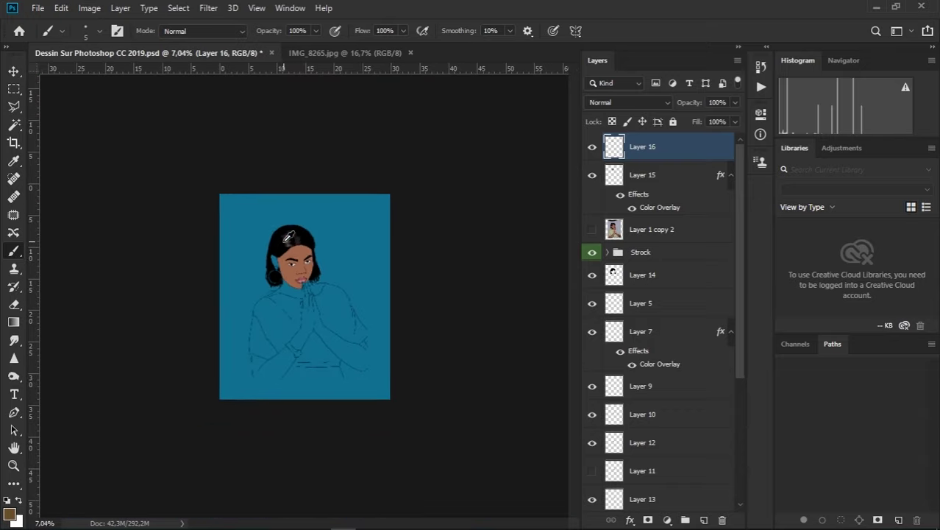
pyautogui.scroll(2, 295, 237)
pyautogui.scroll(2, 301, 254)
pyautogui.scroll(-1, 302, 256)
pyautogui.scroll(-1, 302, 255)
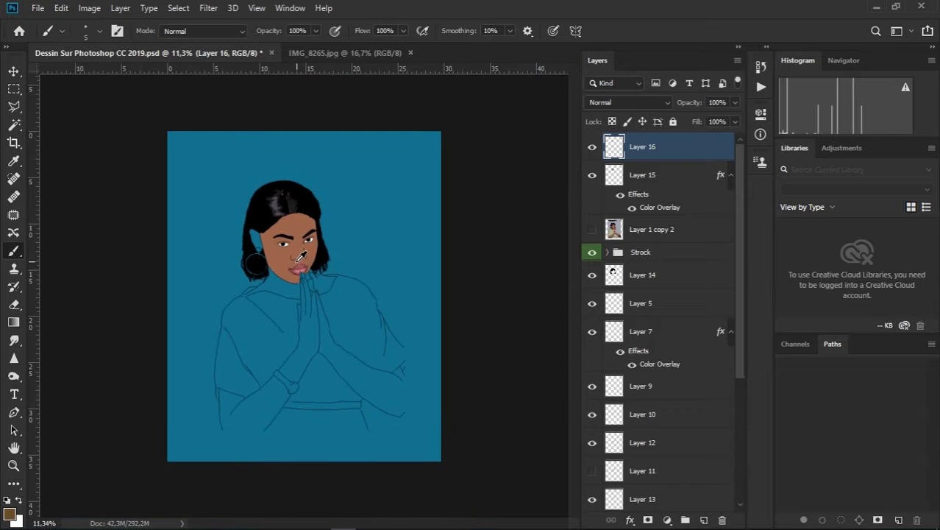
# Compare against IMG_8265.jpg, return to Dessin Sur Photoshop CC 2019.psd, and save
pyautogui.click(331, 55)
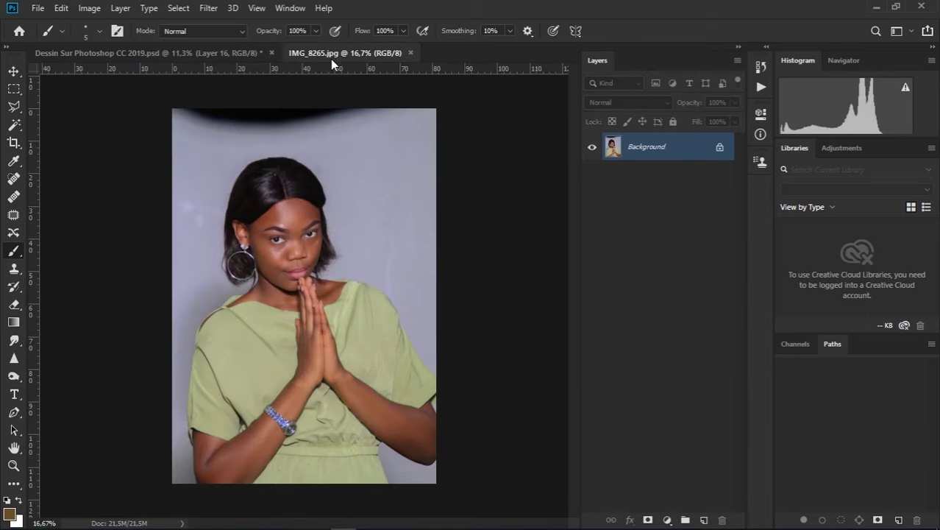
pyautogui.click(176, 54)
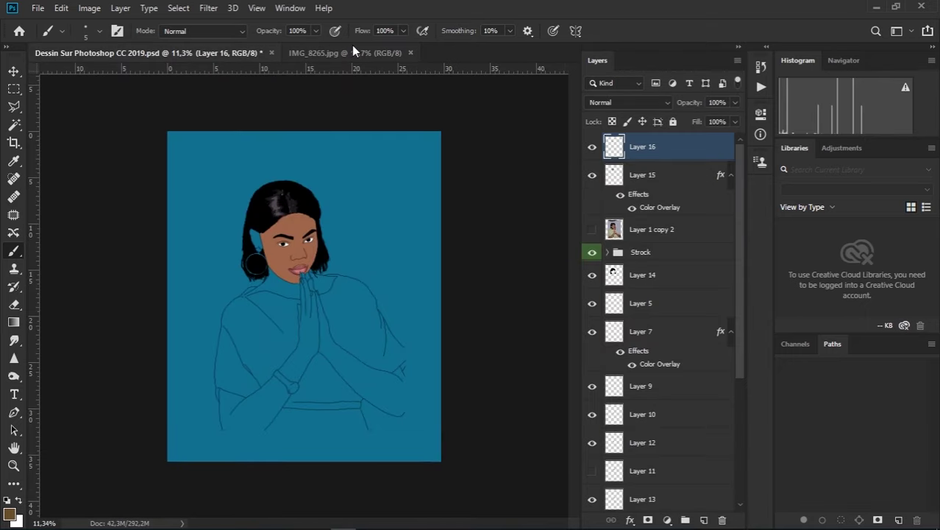
pyautogui.hotkey('ctrl', 's')
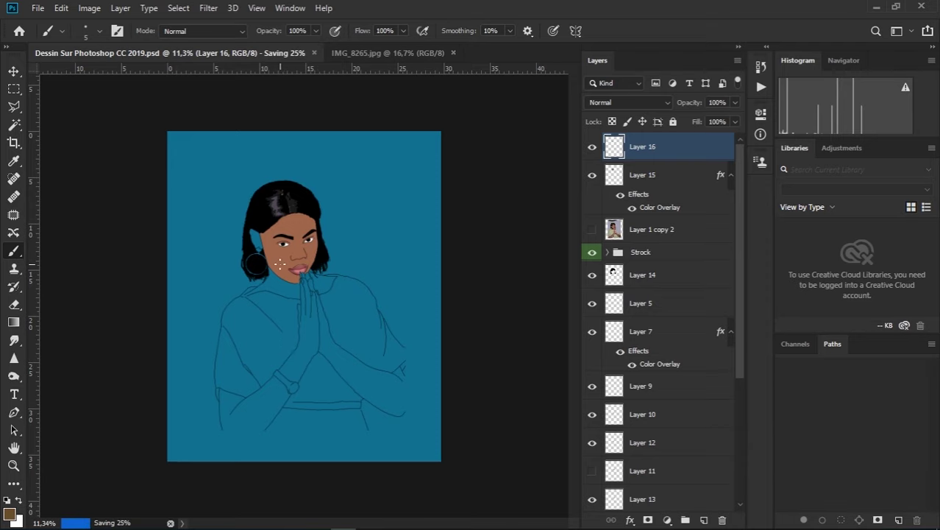
# Show the posterized Layer 1 copy 2 photo and add a new empty layer above it
pyautogui.scroll(2, 277, 274)
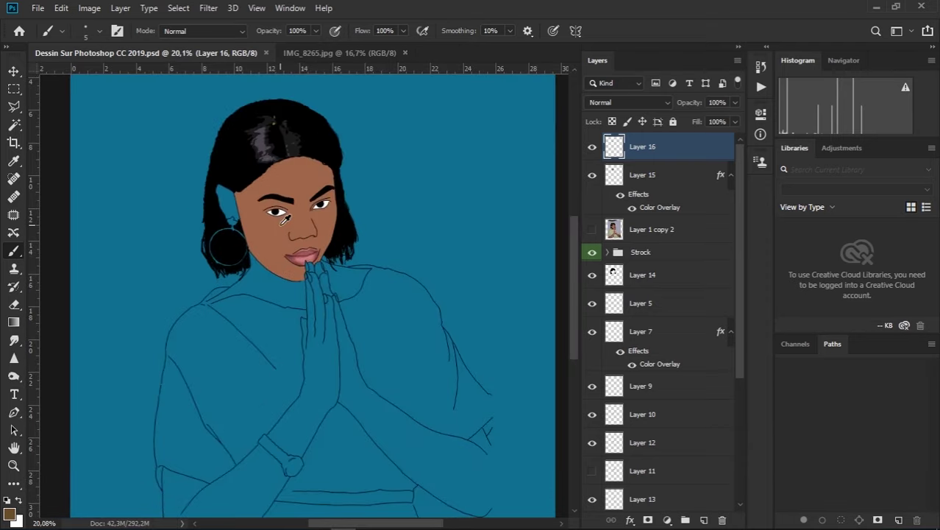
pyautogui.scroll(2, 294, 276)
pyautogui.scroll(2, 316, 279)
pyautogui.scroll(1, 333, 285)
pyautogui.scroll(-1, 296, 252)
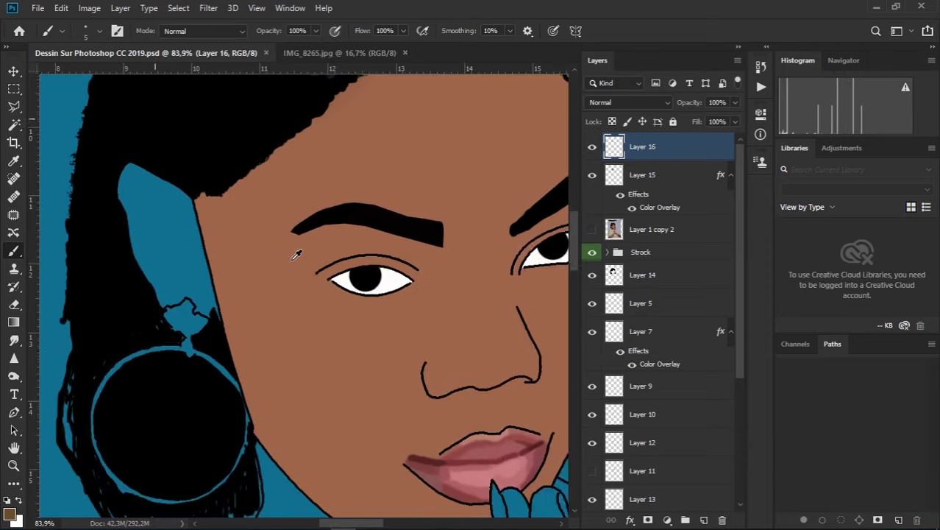
pyautogui.scroll(-1, 309, 253)
pyautogui.scroll(-2, 303, 254)
pyautogui.scroll(1, 299, 255)
pyautogui.scroll(1, 299, 256)
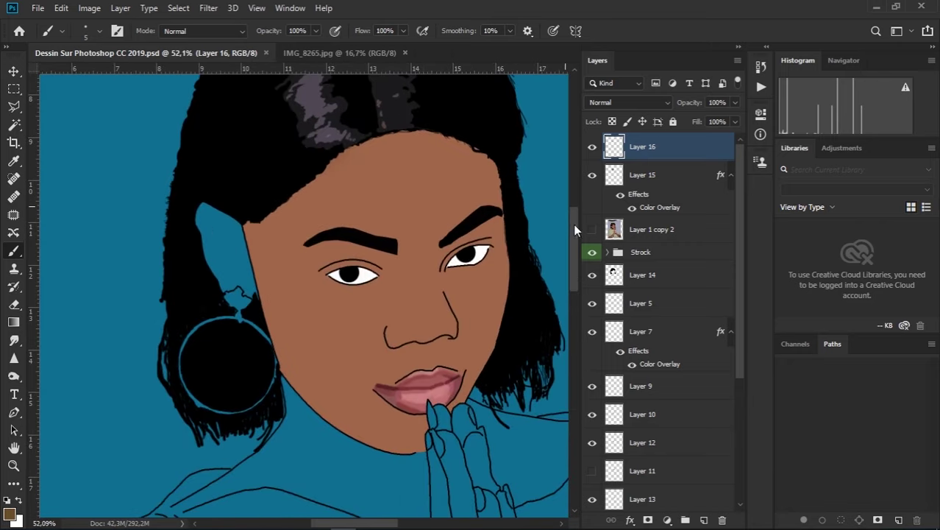
pyautogui.click(593, 230)
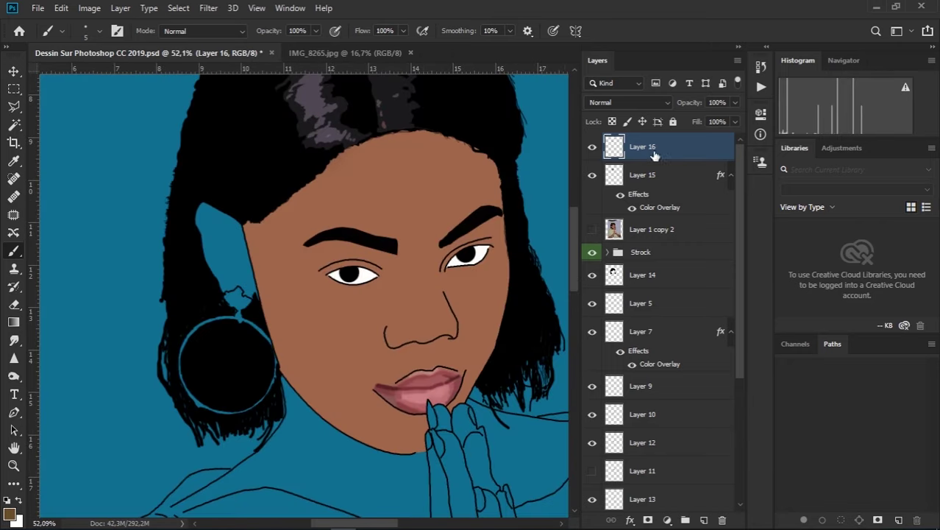
pyautogui.click(639, 231)
pyautogui.click(704, 521)
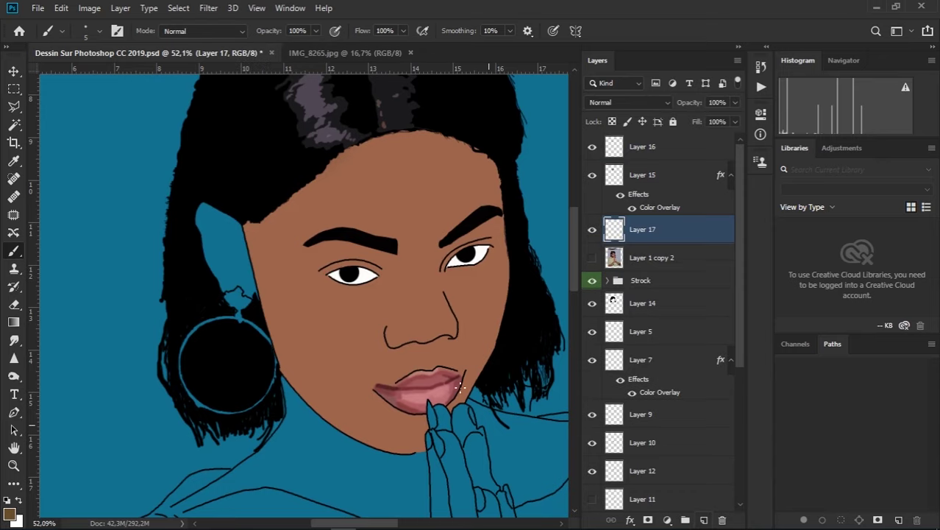
# With a 7 px brush, paint a dark brown shadow along the forehead hairline
pyautogui.scroll(1, 279, 225)
pyautogui.scroll(1, 279, 224)
pyautogui.click(593, 262)
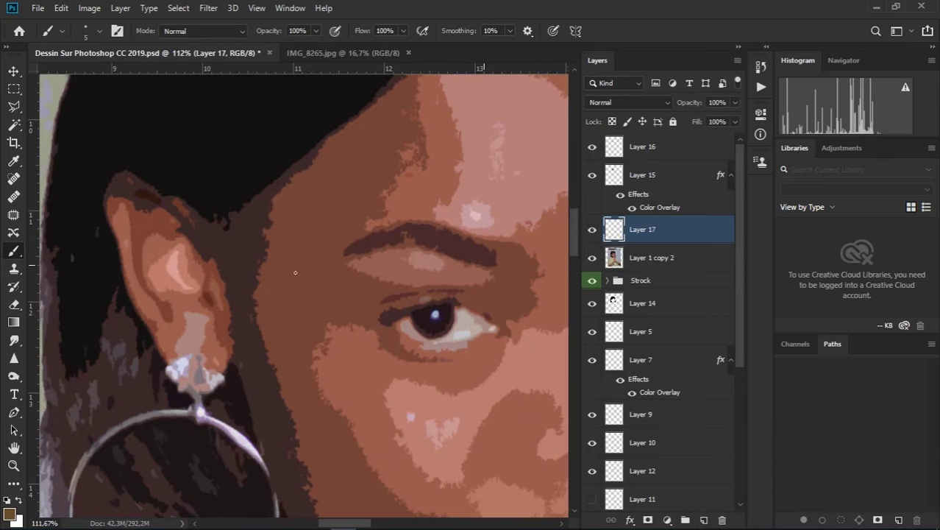
pyautogui.keyDown('alt'); pyautogui.rightClick(250, 276); pyautogui.keyUp('alt')
pyautogui.scroll(2, 244, 258)
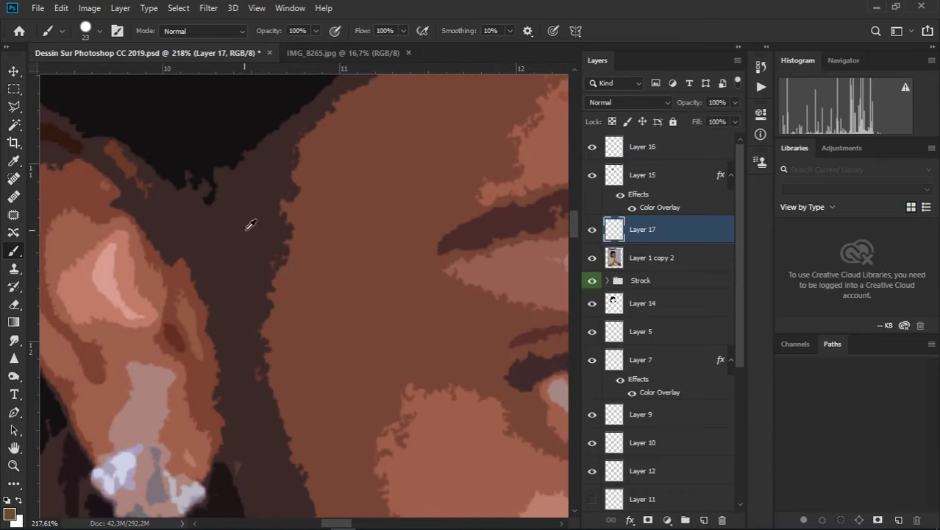
pyautogui.scroll(1, 262, 223)
pyautogui.moveTo(288, 132); pyautogui.dragTo(286, 265)
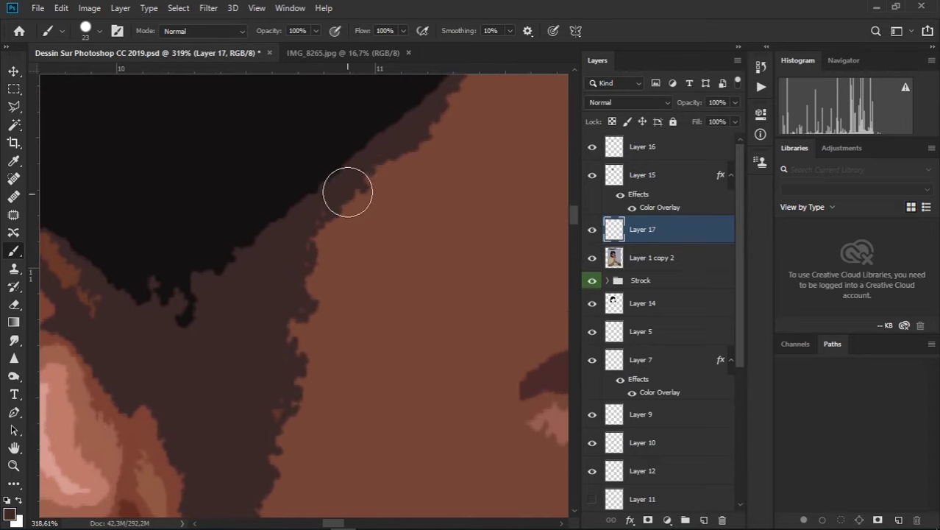
pyautogui.moveTo(412, 137); pyautogui.dragTo(303, 365)
pyautogui.scroll(1, 313, 306)
pyautogui.scroll(1, 312, 303)
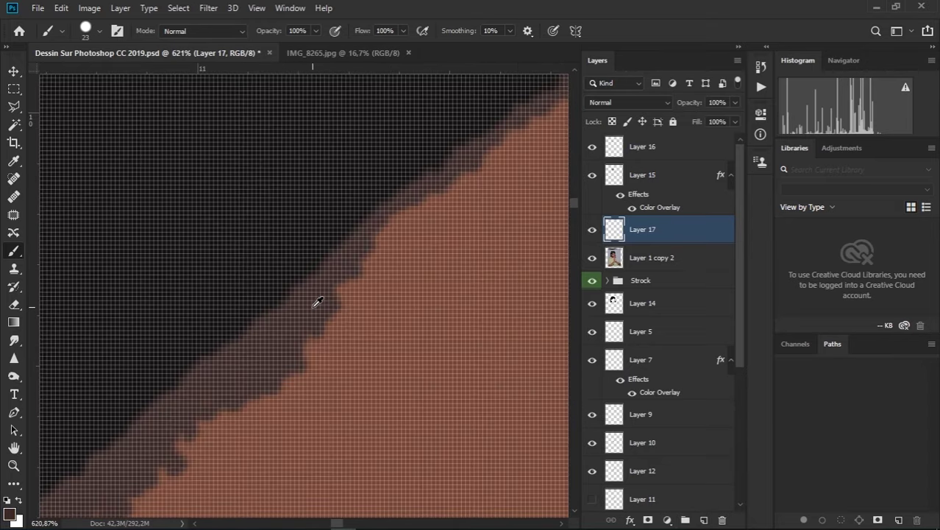
pyautogui.keyDown('alt'); pyautogui.rightClick(311, 292); pyautogui.keyUp('alt')
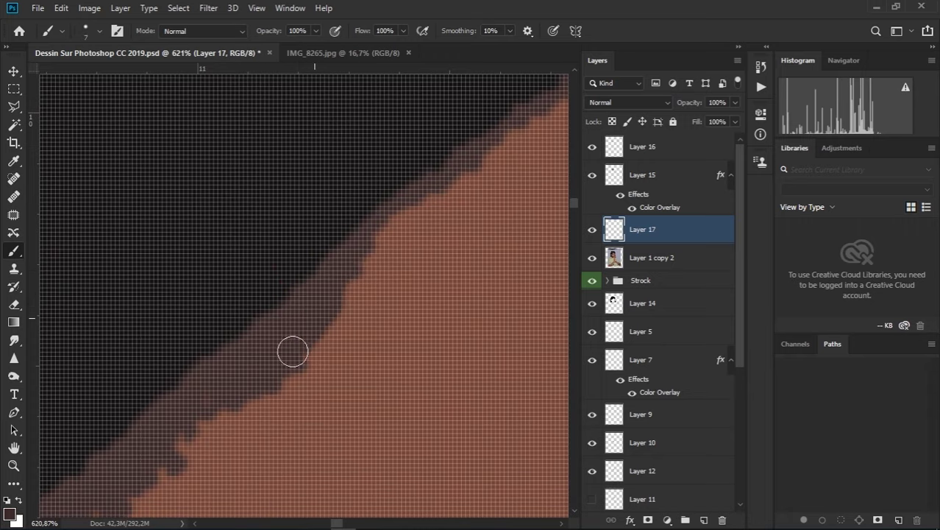
pyautogui.moveTo(271, 372)
pyautogui.mouseDown()
pyautogui.moveTo(382, 160)
pyautogui.moveTo(382, 174)
pyautogui.mouseUp()
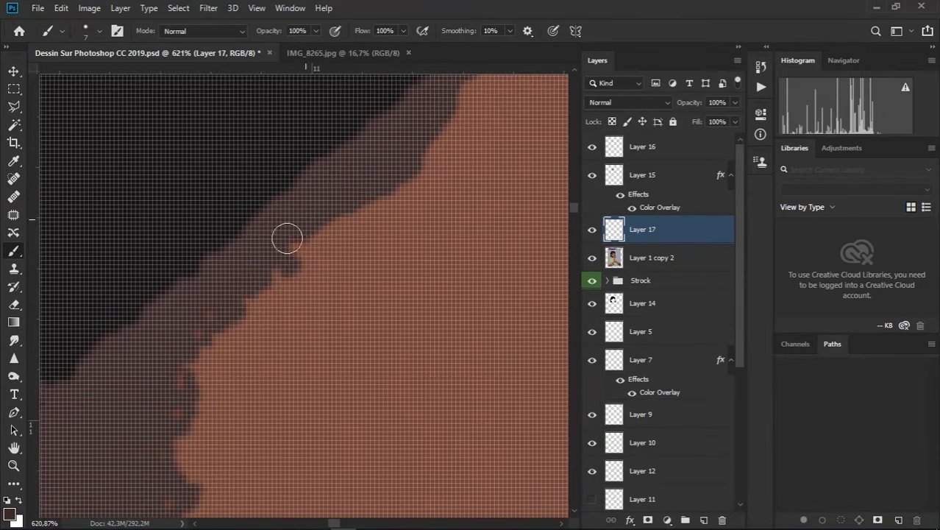
pyautogui.moveTo(287, 238)
pyautogui.mouseDown()
pyautogui.moveTo(179, 396)
pyautogui.moveTo(292, 237)
pyautogui.moveTo(288, 428)
pyautogui.moveTo(352, 298)
pyautogui.moveTo(364, 235)
pyautogui.moveTo(340, 220)
pyautogui.moveTo(328, 153)
pyautogui.moveTo(410, 451)
pyautogui.moveTo(370, 244)
pyautogui.moveTo(412, 357)
pyautogui.moveTo(362, 213)
pyautogui.moveTo(327, 244)
pyautogui.moveTo(399, 315)
pyautogui.moveTo(342, 275)
pyautogui.moveTo(270, 198)
pyautogui.mouseUp()
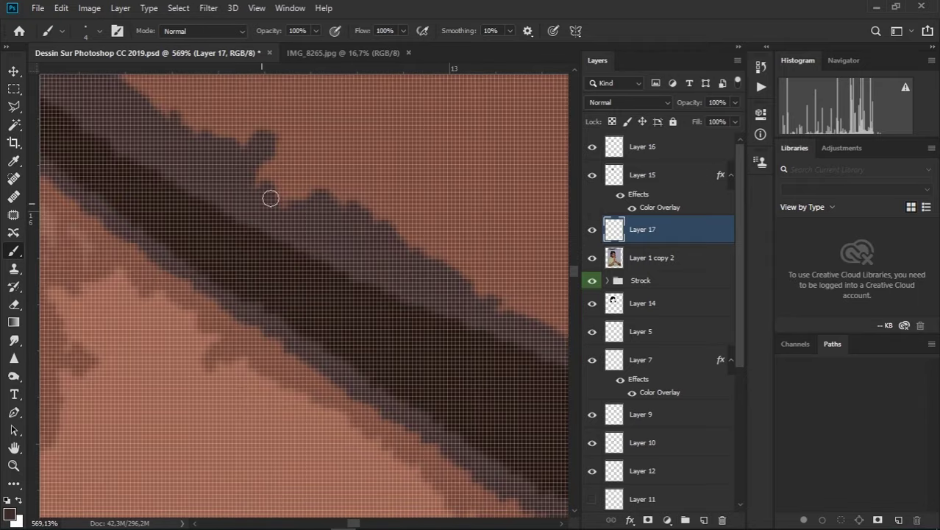
# Hide the photo layer and move Layer 17 beneath Layer 14
pyautogui.scroll(-5, 270, 198)
pyautogui.scroll(5, 243, 187)
pyautogui.scroll(-4, 227, 221)
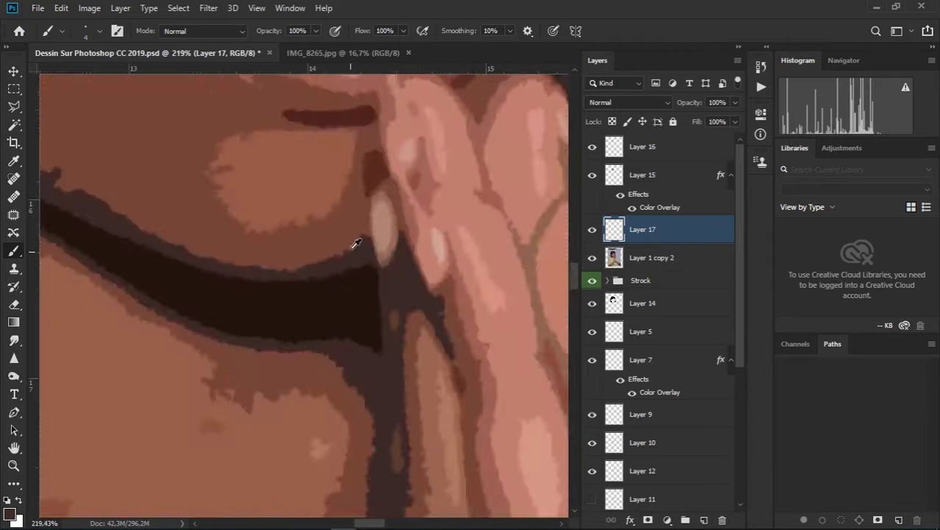
pyautogui.click(593, 258)
pyautogui.scroll(-5, 294, 257)
pyautogui.scroll(5, 294, 184)
pyautogui.moveTo(642, 229); pyautogui.dragTo(642, 312)
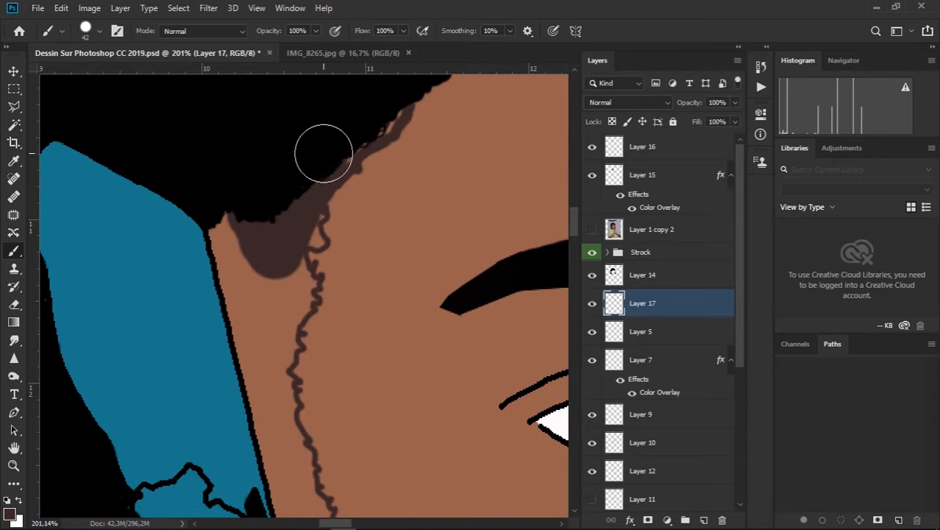
# With a smaller brush, paint dark shading along the hairline and down the hair edge
pyautogui.scroll(2, 324, 153)
pyautogui.press('[')
pyautogui.press('[')
pyautogui.press('[')
pyautogui.moveTo(210, 311); pyautogui.dragTo(246, 354)
pyautogui.scroll(3, 294, 324)
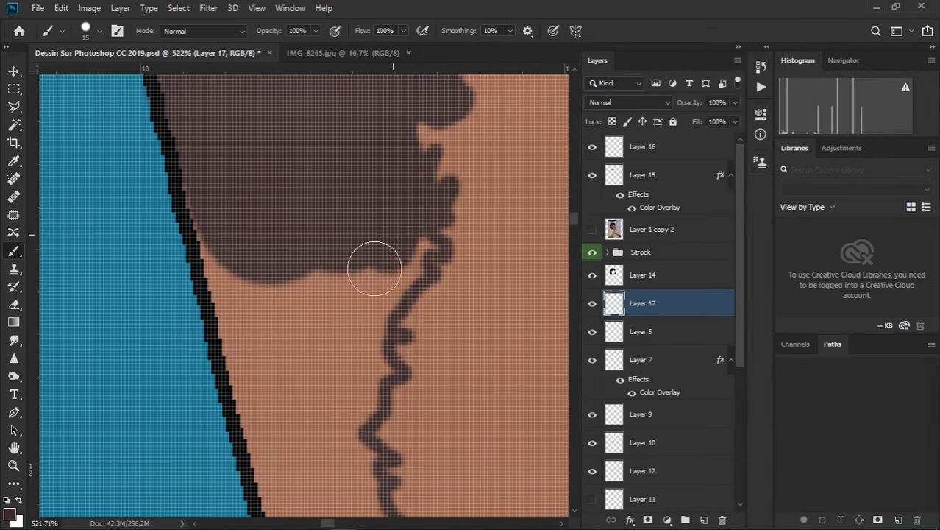
pyautogui.moveTo(375, 268); pyautogui.dragTo(340, 245)
pyautogui.scroll(-3, 340, 245)
pyautogui.moveTo(228, 346); pyautogui.dragTo(199, 237)
pyautogui.scroll(-3, 199, 237)
pyautogui.scroll(-3, 271, 326)
pyautogui.moveTo(271, 325); pyautogui.dragTo(293, 168)
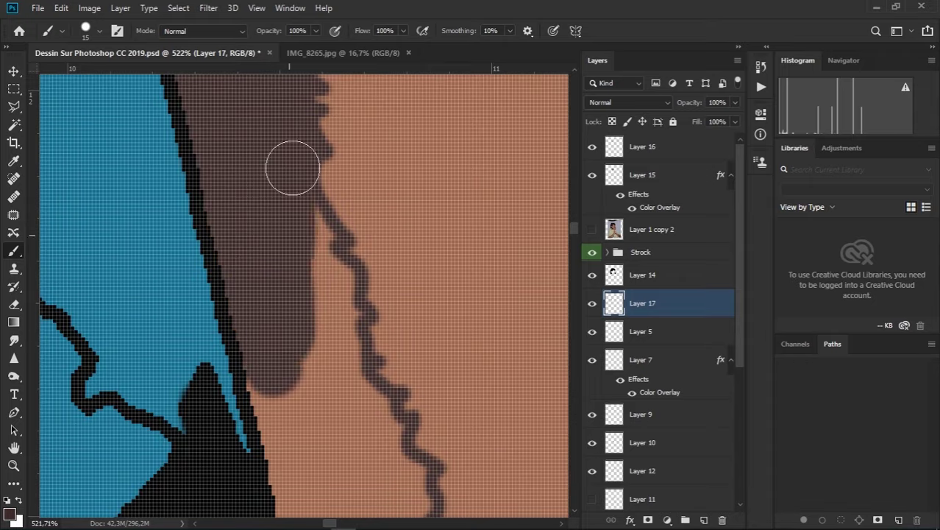
pyautogui.scroll(-5, 293, 168)
pyautogui.scroll(5, 367, 242)
# Paint dark brown shadow along the skin edge beside the hair strand
pyautogui.moveTo(367, 241); pyautogui.dragTo(437, 425)
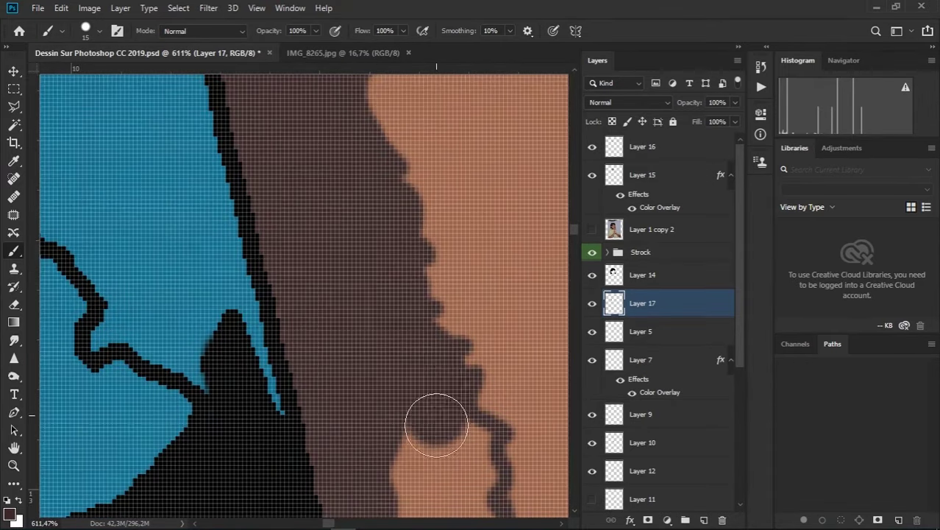
pyautogui.scroll(-3, 436, 426)
pyautogui.moveTo(294, 383); pyautogui.dragTo(248, 248)
pyautogui.scroll(-3, 367, 378)
pyautogui.scroll(-3, 357, 420)
pyautogui.scroll(-3, 356, 420)
pyautogui.moveTo(295, 324); pyautogui.dragTo(223, 203)
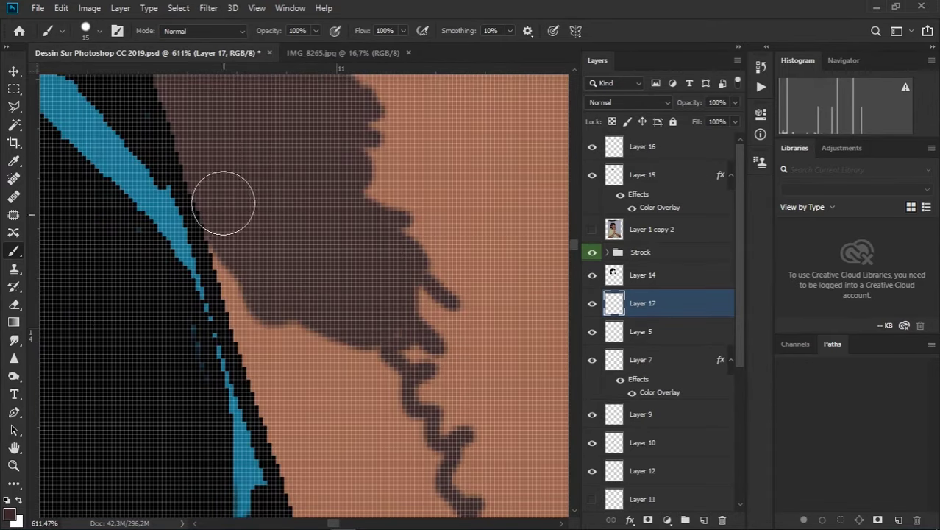
pyautogui.scroll(-3, 223, 203)
pyautogui.moveTo(170, 110); pyautogui.dragTo(235, 329)
pyautogui.scroll(-3, 235, 330)
# Extend and thicken the shadow further down the face's left edge
pyautogui.moveTo(178, 273); pyautogui.dragTo(352, 434)
pyautogui.scroll(-3, 352, 434)
pyautogui.moveTo(398, 243)
pyautogui.mouseDown()
pyautogui.moveTo(352, 410)
pyautogui.moveTo(434, 436)
pyautogui.mouseUp()
pyautogui.scroll(-3, 256, 262)
pyautogui.moveTo(258, 262); pyautogui.dragTo(383, 390)
pyautogui.scroll(-3, 262, 189)
pyautogui.moveTo(262, 189); pyautogui.dragTo(412, 413)
pyautogui.scroll(-3, 317, 236)
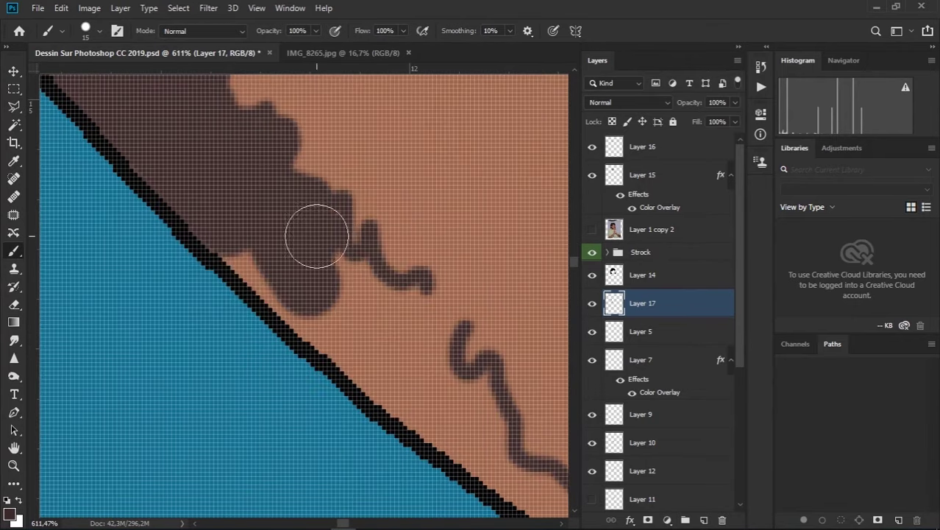
pyautogui.moveTo(318, 236); pyautogui.dragTo(420, 368)
pyautogui.scroll(-3, 420, 368)
# Erase the excess shadow, then add shadow along the lower skin edge and jaw
pyautogui.press('e')
pyautogui.moveTo(179, 164)
pyautogui.mouseDown()
pyautogui.moveTo(217, 270)
pyautogui.moveTo(332, 279)
pyautogui.moveTo(410, 330)
pyautogui.mouseUp()
pyautogui.press('b')
pyautogui.scroll(-3, 409, 330)
pyautogui.moveTo(193, 243); pyautogui.dragTo(304, 284)
pyautogui.scroll(-3, 304, 283)
pyautogui.moveTo(233, 324); pyautogui.dragTo(429, 339)
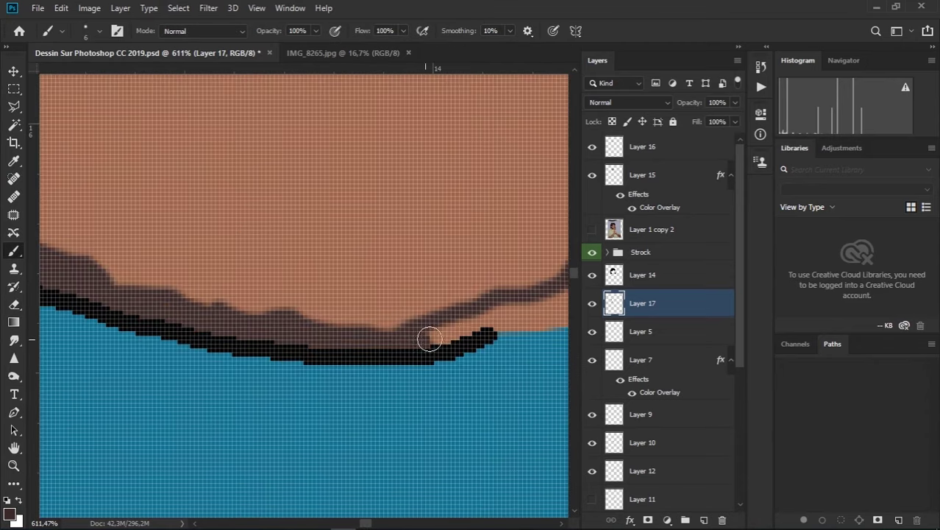
# Fit the whole document on screen and save it
pyautogui.hotkey('ctrl', '0')
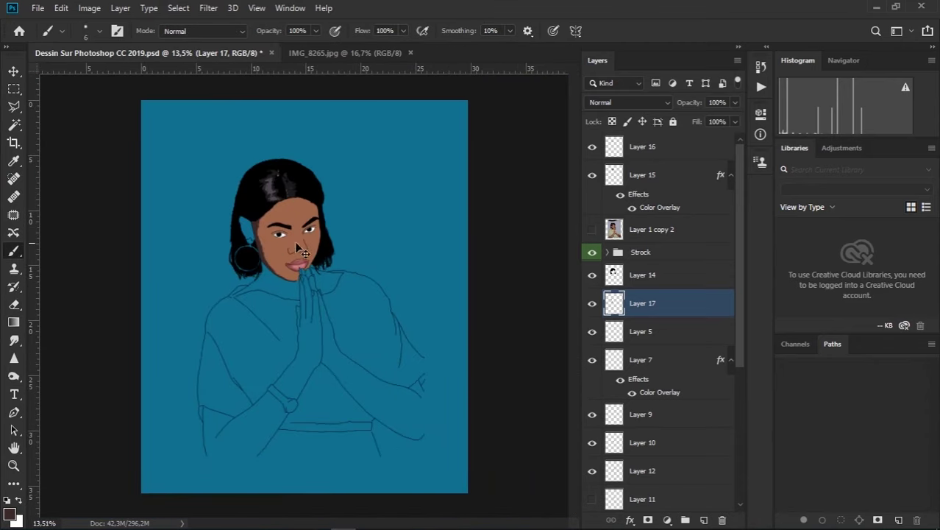
pyautogui.hotkey('ctrl', 's')
pyautogui.scroll(3, 298, 249)
pyautogui.scroll(2, 298, 249)
pyautogui.scroll(1, 298, 249)
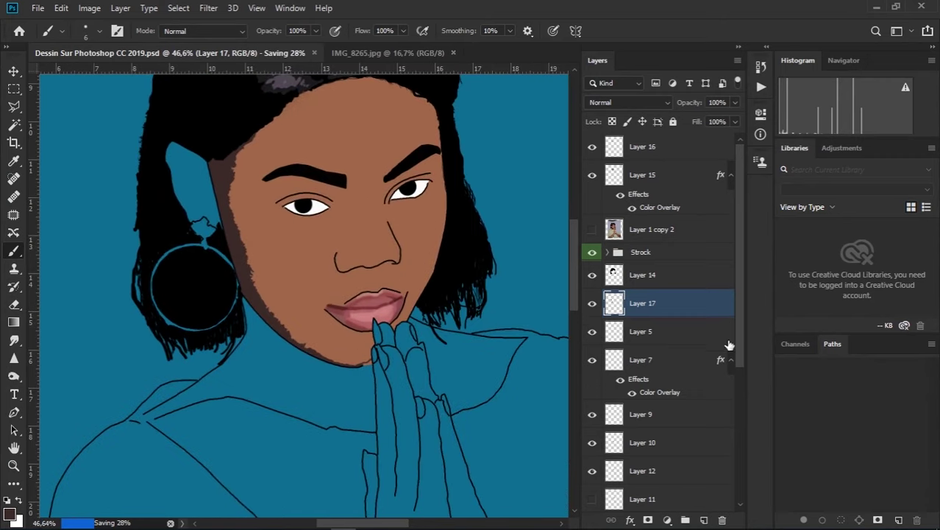
pyautogui.scroll(-3, 532, 306)
pyautogui.scroll(-2, 532, 307)
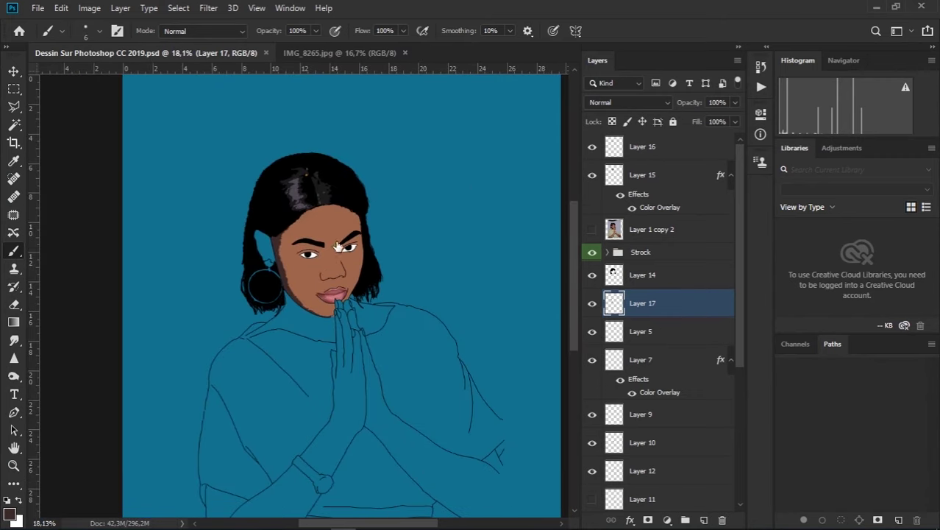
# Give Layer 17 a Color Overlay in dark brown #6f432d and return to the Brush
pyautogui.click(450, 246)
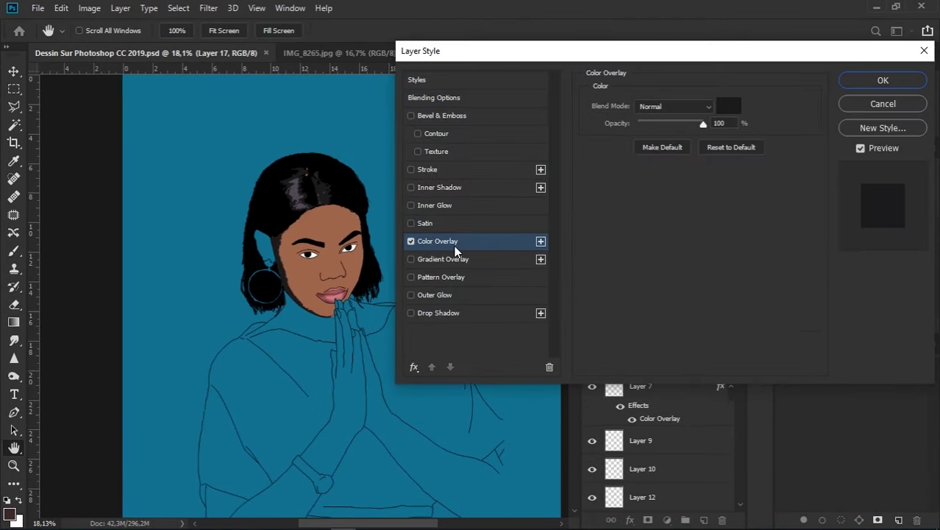
pyautogui.click(729, 106)
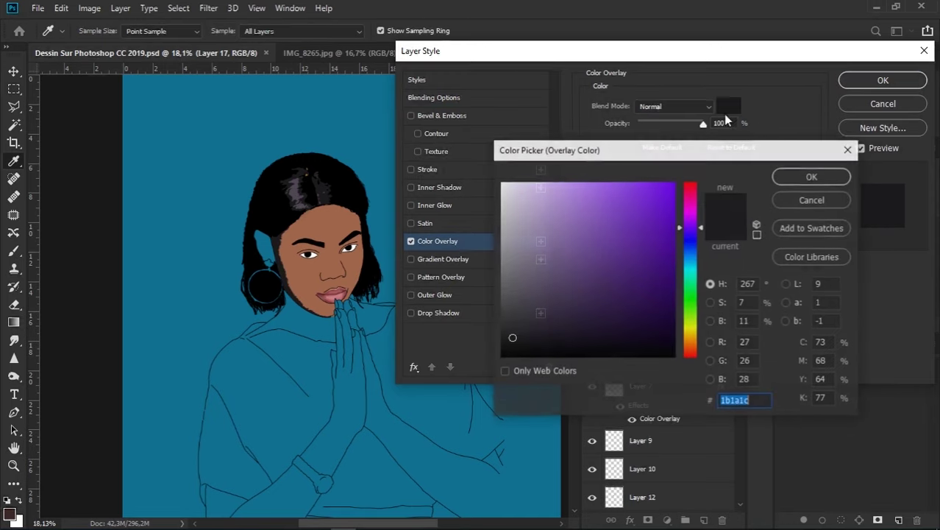
pyautogui.click(597, 270)
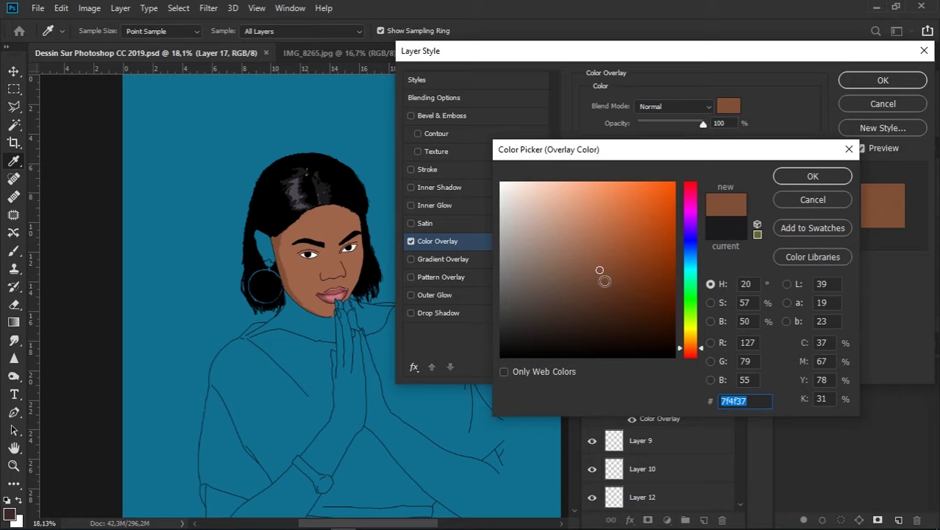
pyautogui.click(605, 281)
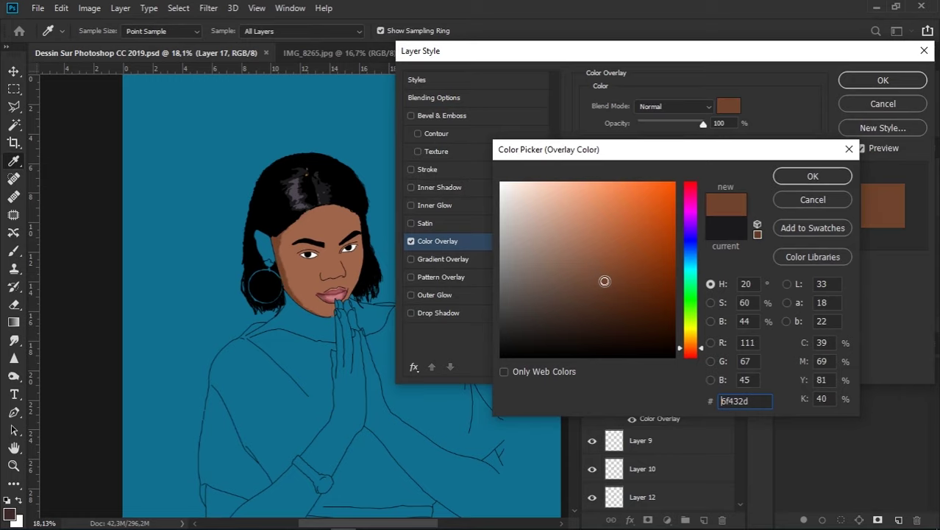
pyautogui.click(813, 176)
pyautogui.click(871, 78)
pyautogui.press('b')
pyautogui.scroll(-2, 294, 272)
pyautogui.scroll(1, 295, 272)
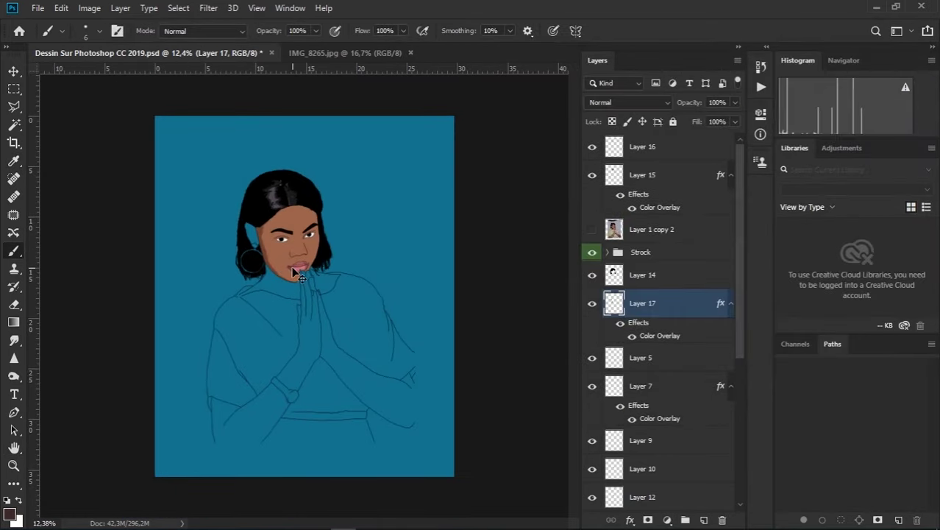
pyautogui.hotkey('ctrl', 's')
pyautogui.scroll(3, 294, 272)
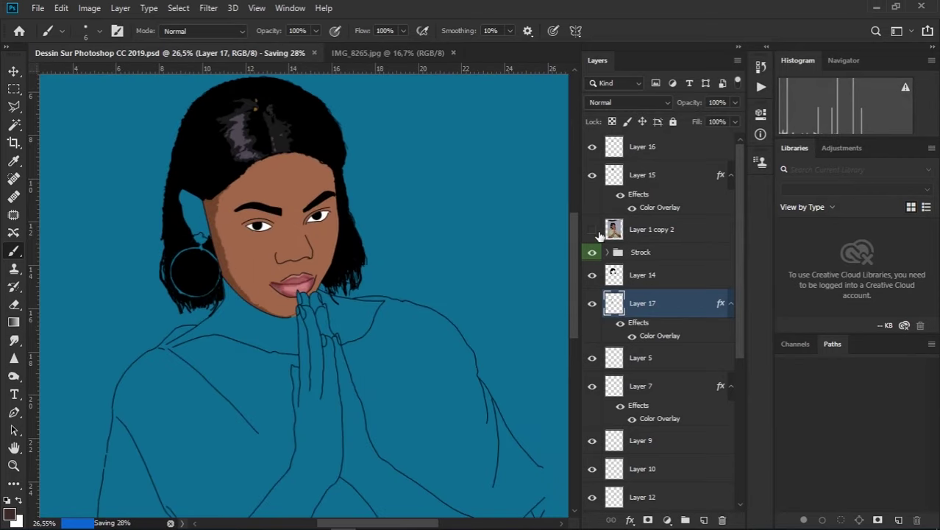
pyautogui.click(593, 230)
pyautogui.click(593, 229)
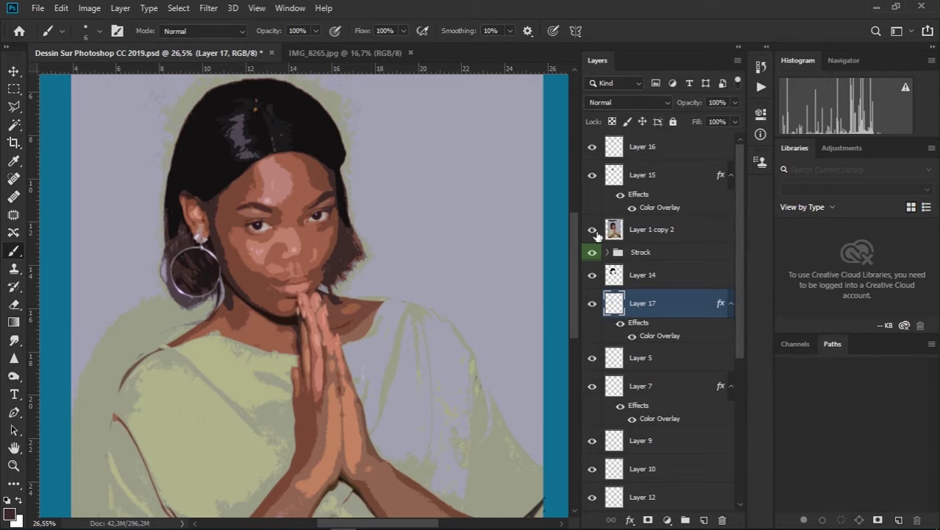
pyautogui.click(592, 230)
pyautogui.scroll(-3, 376, 274)
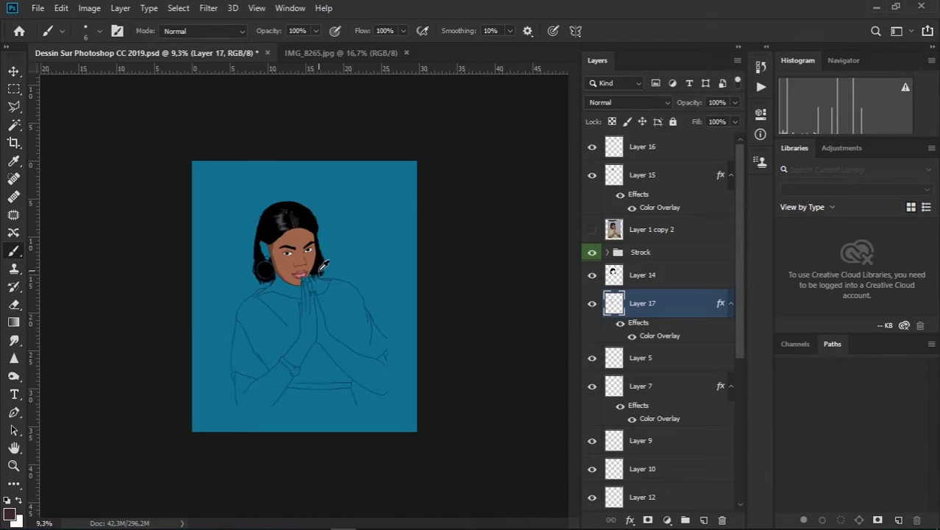
pyautogui.hotkey('ctrl', 's')
pyautogui.scroll(3, 312, 278)
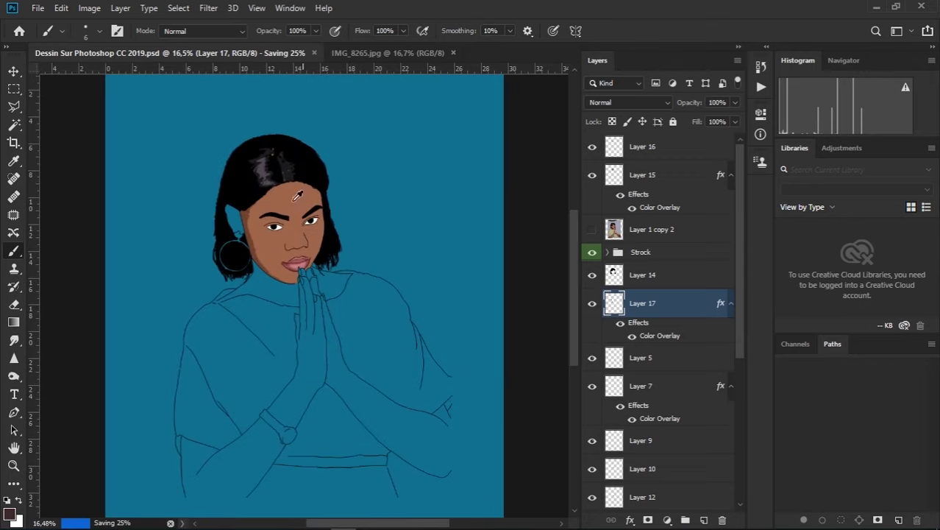
pyautogui.scroll(4, 316, 258)
pyautogui.scroll(5, 326, 225)
pyautogui.scroll(-3, 326, 225)
pyautogui.scroll(-3, 335, 234)
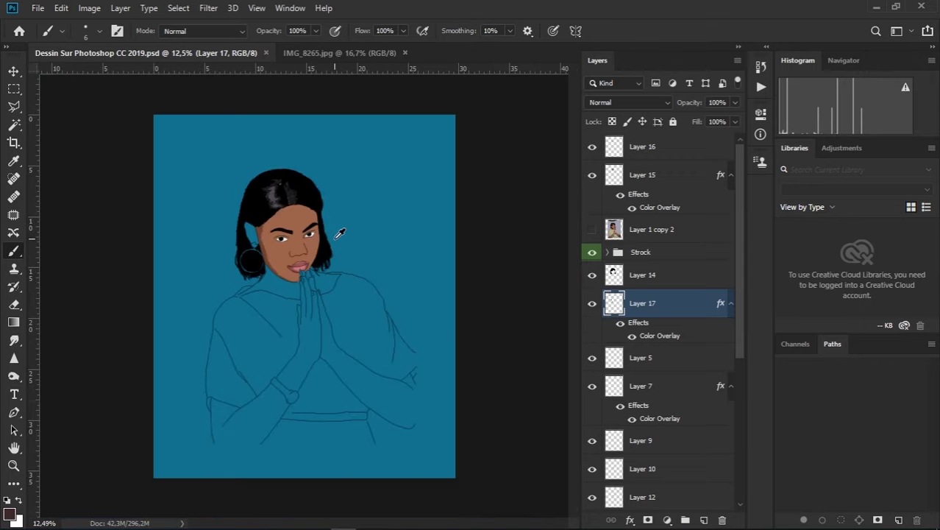
pyautogui.scroll(-1, 335, 235)
pyautogui.scroll(3, 314, 257)
pyautogui.scroll(3, 303, 209)
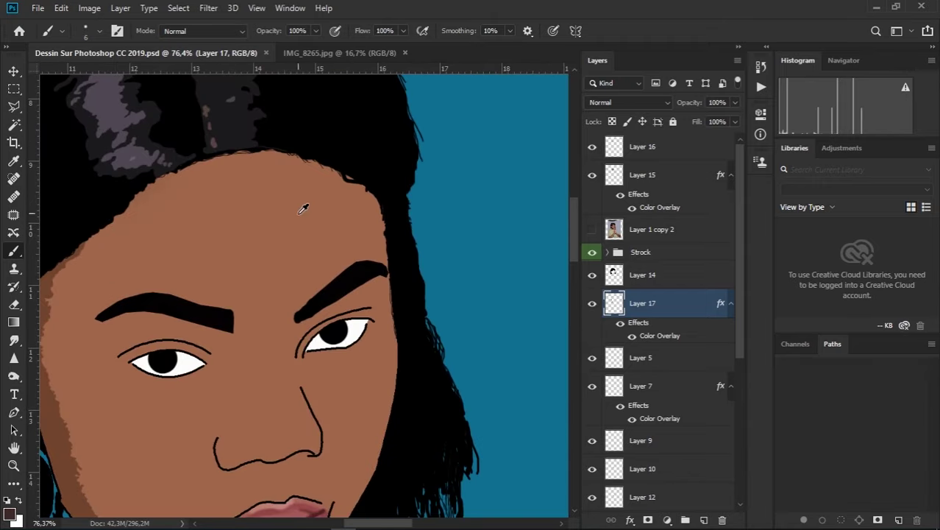
pyautogui.click(593, 229)
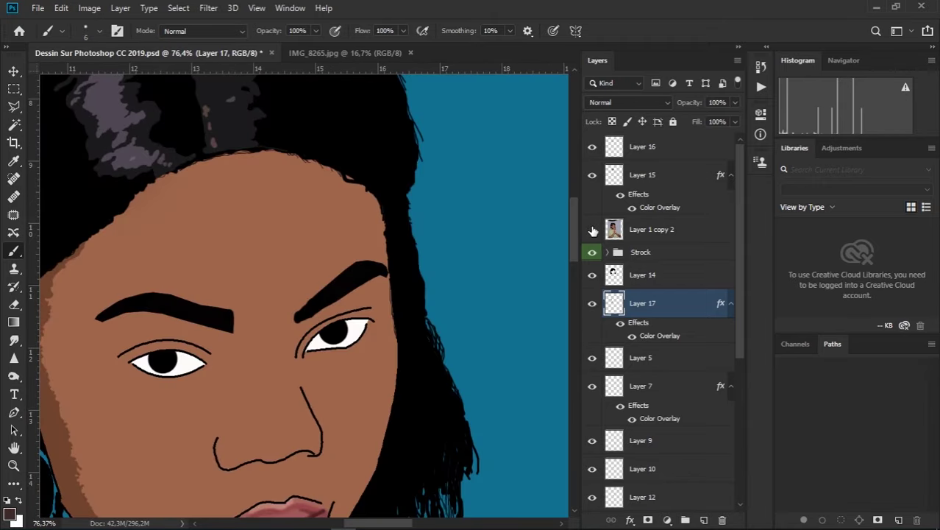
pyautogui.click(592, 230)
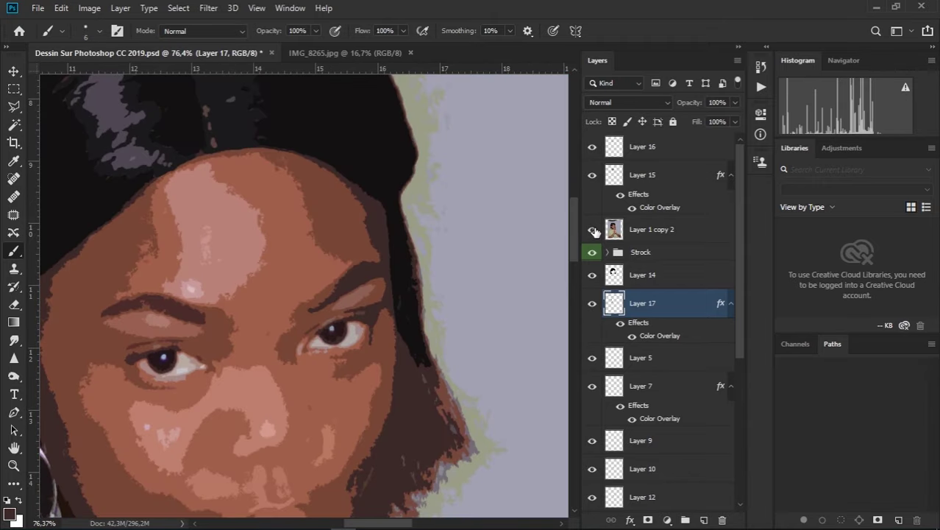
pyautogui.moveTo(670, 308)
pyautogui.mouseDown()
pyautogui.moveTo(663, 218)
pyautogui.moveTo(673, 324)
pyautogui.mouseUp()
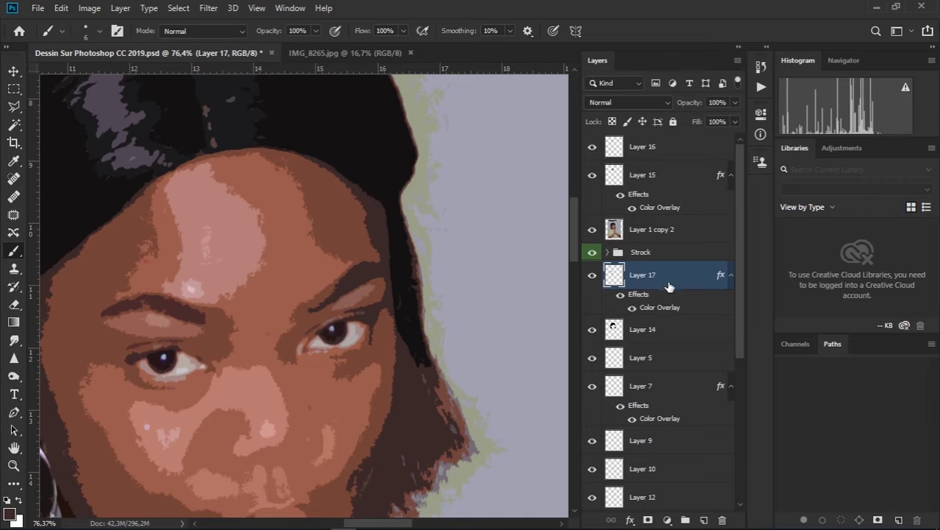
pyautogui.moveTo(669, 287); pyautogui.dragTo(686, 353)
pyautogui.click(592, 230)
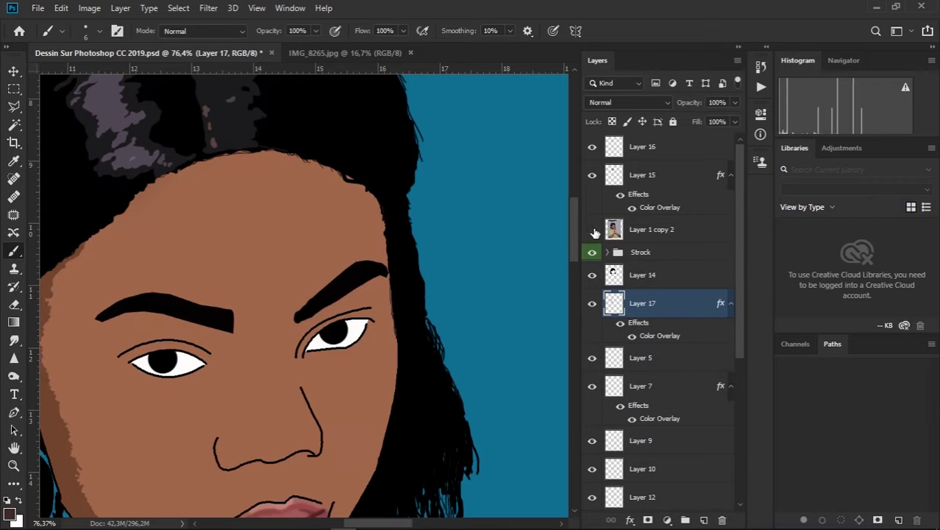
pyautogui.scroll(-3, 239, 332)
pyautogui.scroll(-3, 252, 322)
pyautogui.scroll(2, 252, 322)
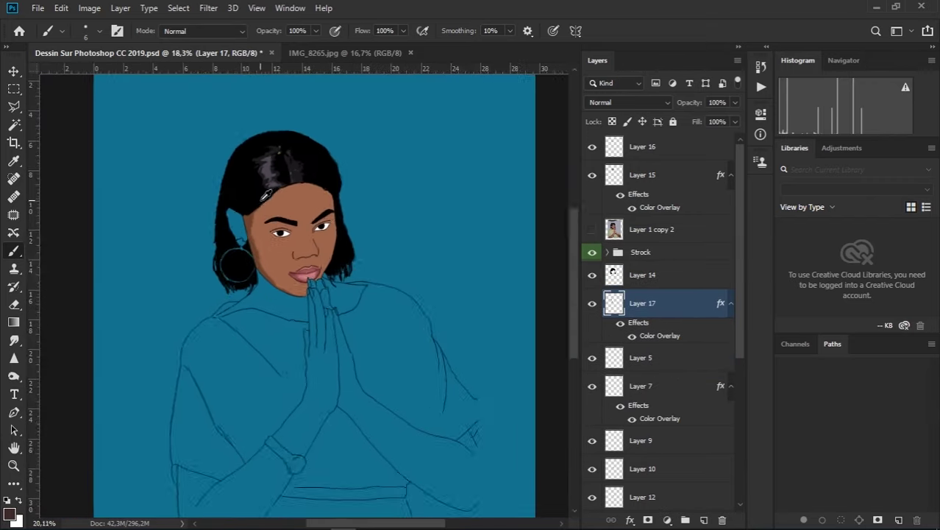
pyautogui.scroll(3, 348, 184)
pyautogui.scroll(2, 345, 185)
pyautogui.hotkey('ctrl', 's')
pyautogui.scroll(-2, 342, 199)
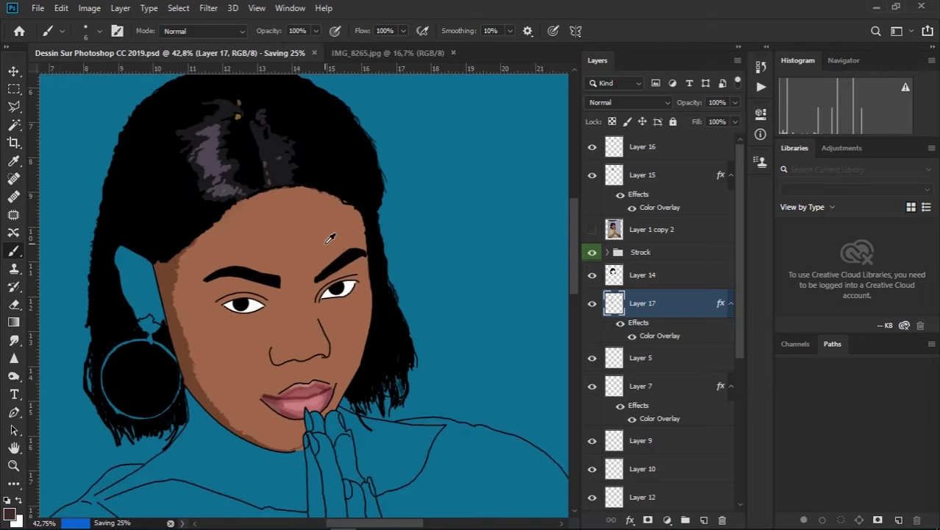
pyautogui.scroll(3, 338, 217)
pyautogui.scroll(1, 337, 217)
pyautogui.scroll(2, 374, 179)
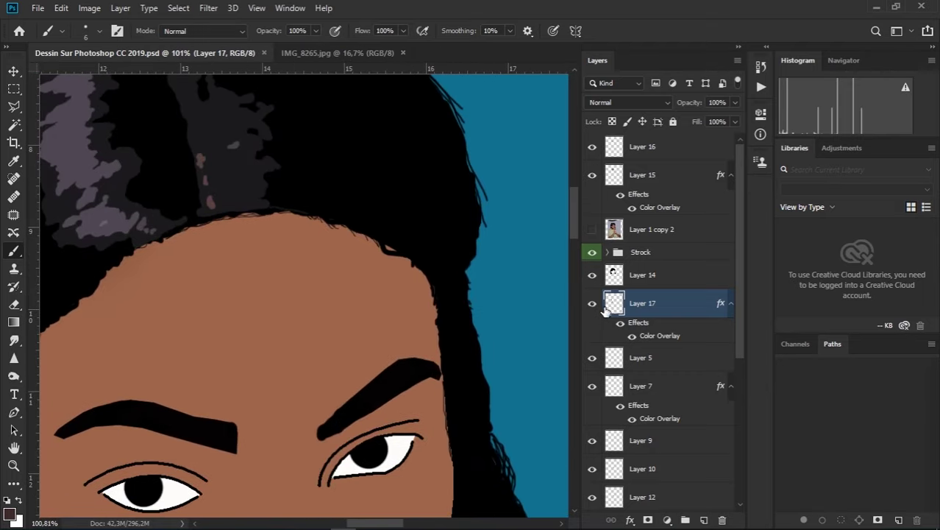
# Show the Layer 1 copy 2 reference photo and pan along the zoomed-in forehead hairline
pyautogui.click(592, 232)
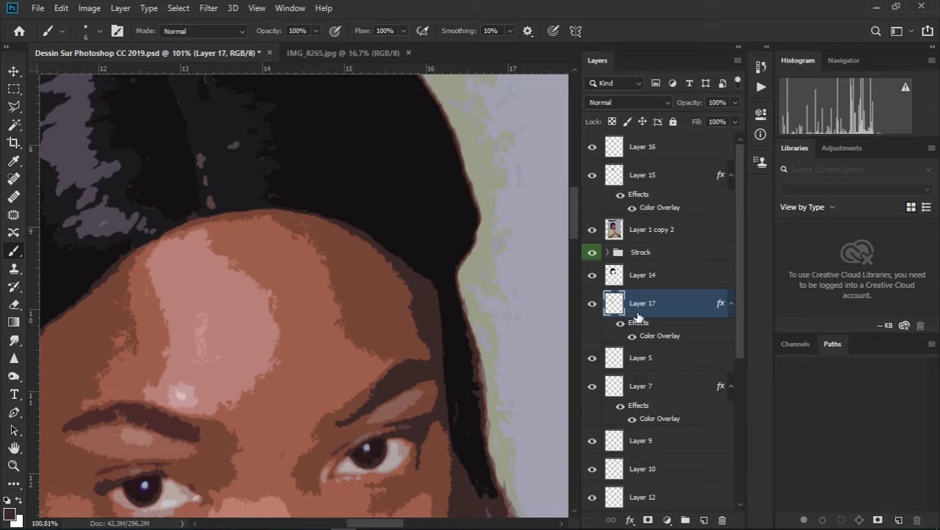
pyautogui.scroll(3, 400, 331)
pyautogui.scroll(3, 379, 307)
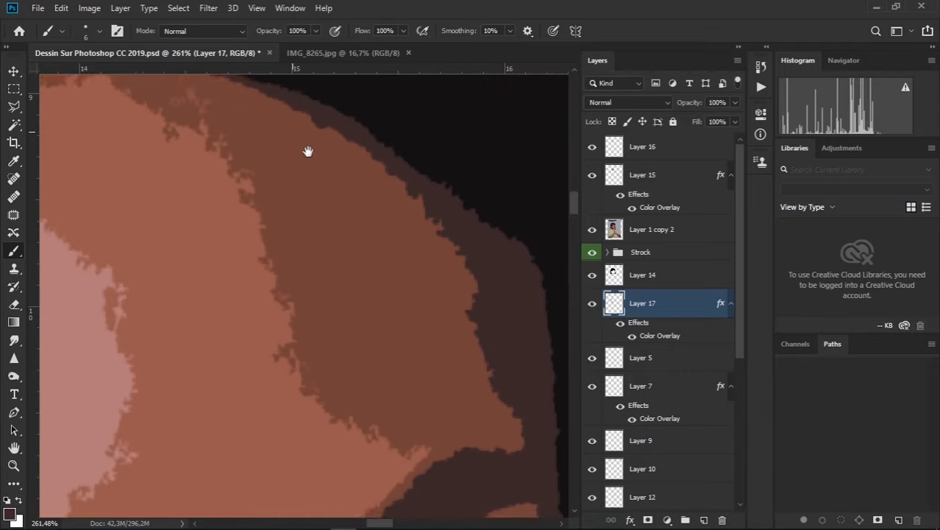
pyautogui.moveTo(248, 167); pyautogui.dragTo(278, 244)
pyautogui.moveTo(127, 182); pyautogui.dragTo(311, 183)
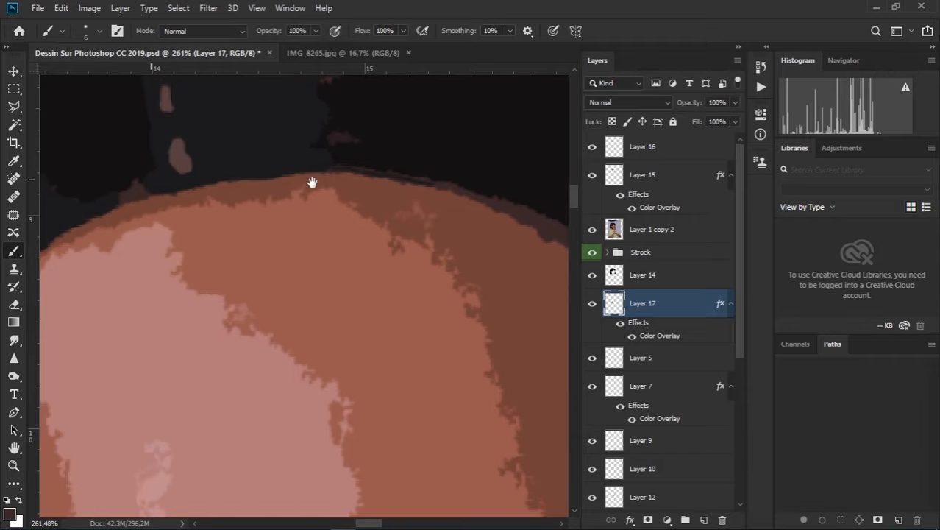
pyautogui.moveTo(165, 176)
pyautogui.mouseDown()
pyautogui.moveTo(276, 165)
pyautogui.moveTo(369, 131)
pyautogui.mouseUp()
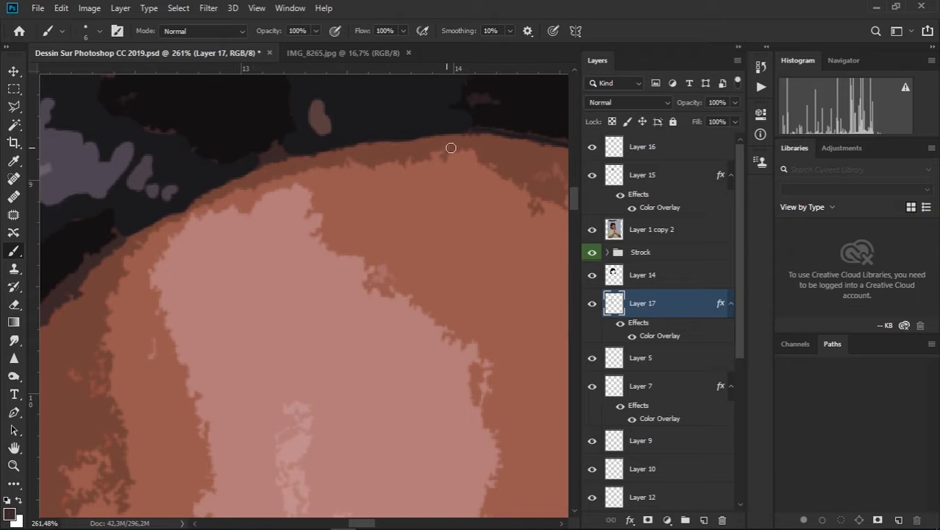
pyautogui.moveTo(500, 168); pyautogui.dragTo(224, 171)
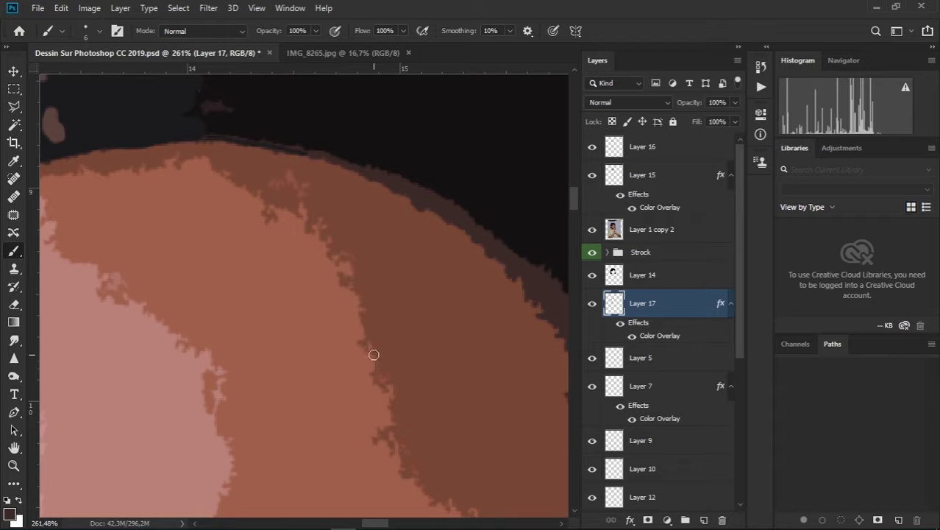
# On Layer 17, paint dark-brown shading along the forehead hairline, toggling Layer 1 copy 2 to compare
pyautogui.moveTo(403, 417); pyautogui.dragTo(345, 217)
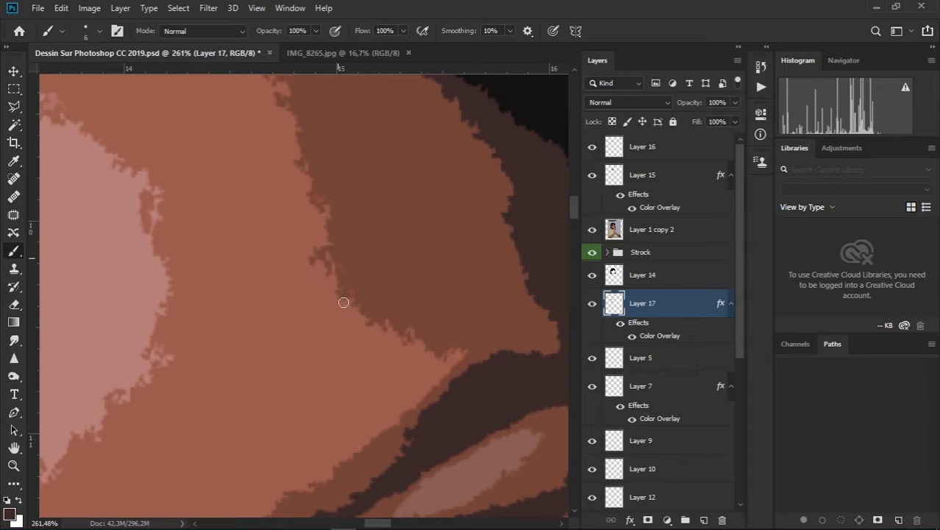
pyautogui.click(592, 231)
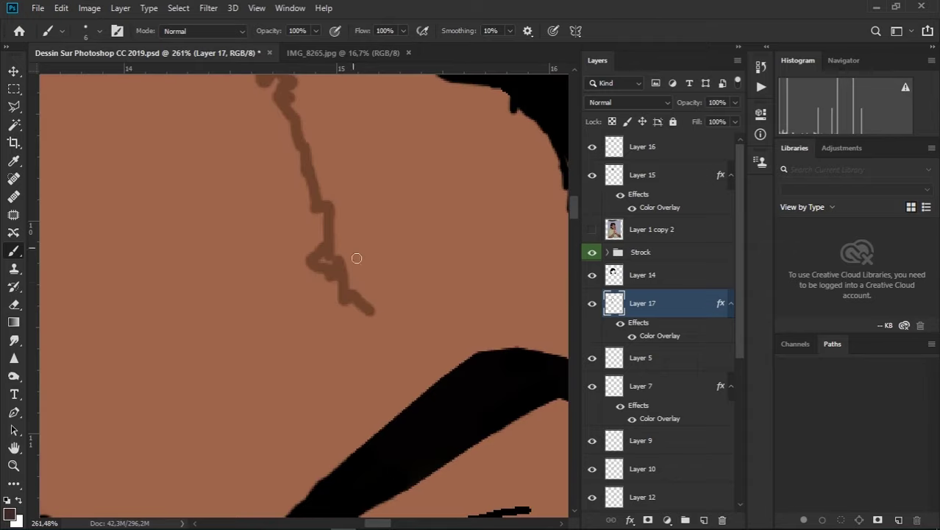
pyautogui.click(593, 233)
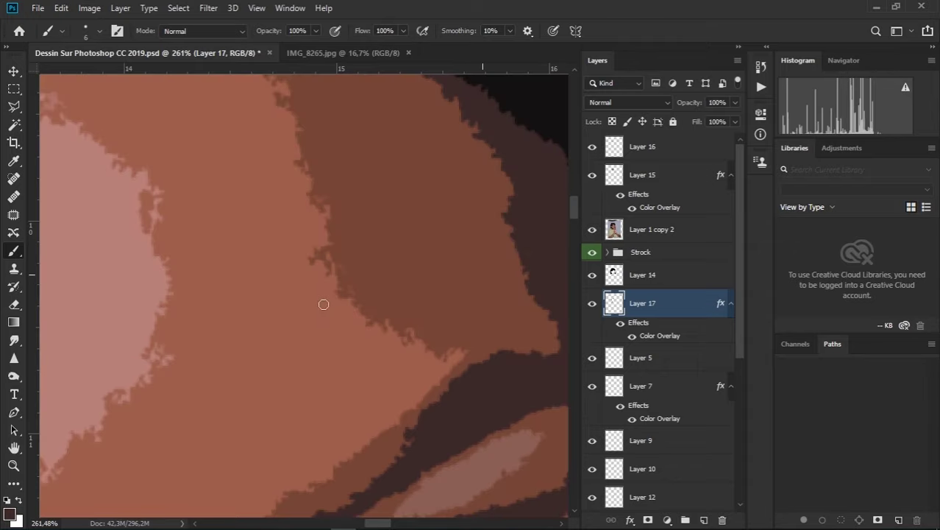
pyautogui.scroll(-5, 437, 351)
pyautogui.click(592, 232)
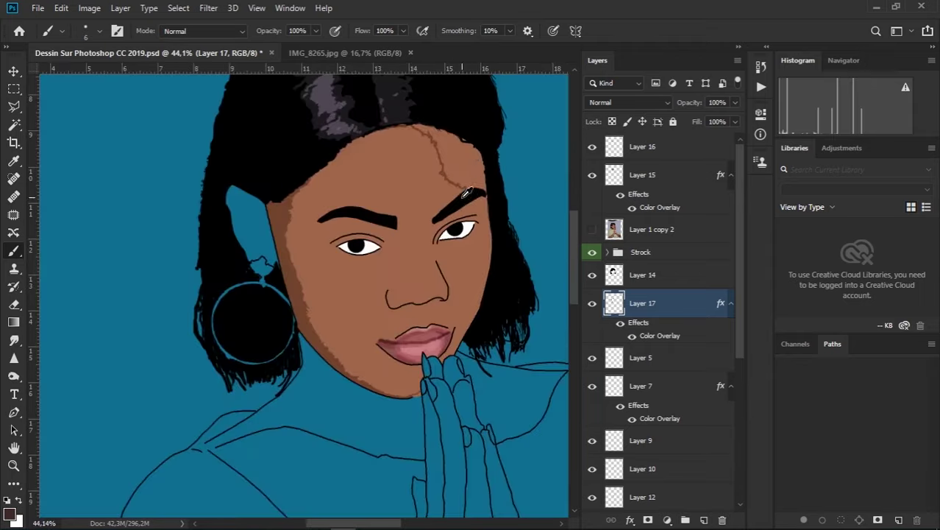
pyautogui.click(593, 233)
pyautogui.scroll(5, 374, 227)
pyautogui.scroll(3, 288, 203)
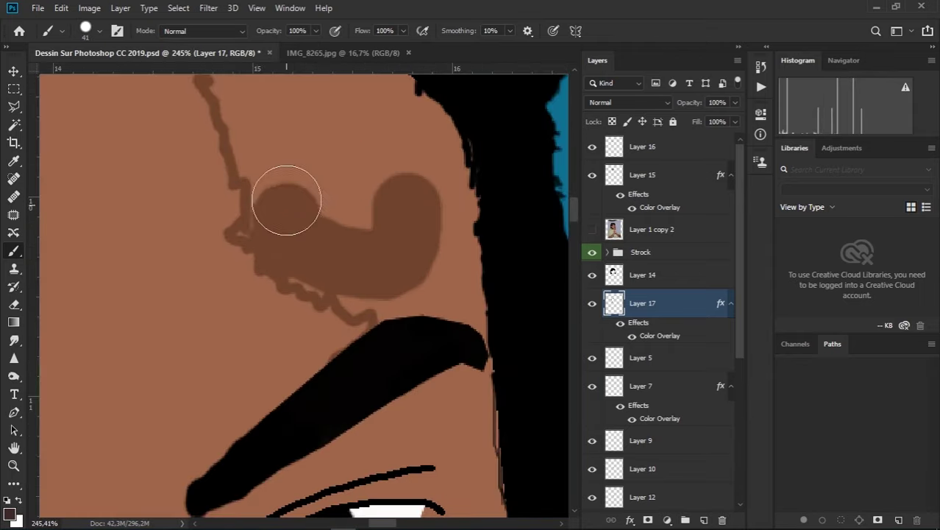
pyautogui.scroll(1, 303, 120)
pyautogui.moveTo(212, 140)
pyautogui.mouseDown()
pyautogui.moveTo(405, 347)
pyautogui.moveTo(262, 269)
pyautogui.moveTo(265, 208)
pyautogui.mouseUp()
pyautogui.scroll(-4, 266, 208)
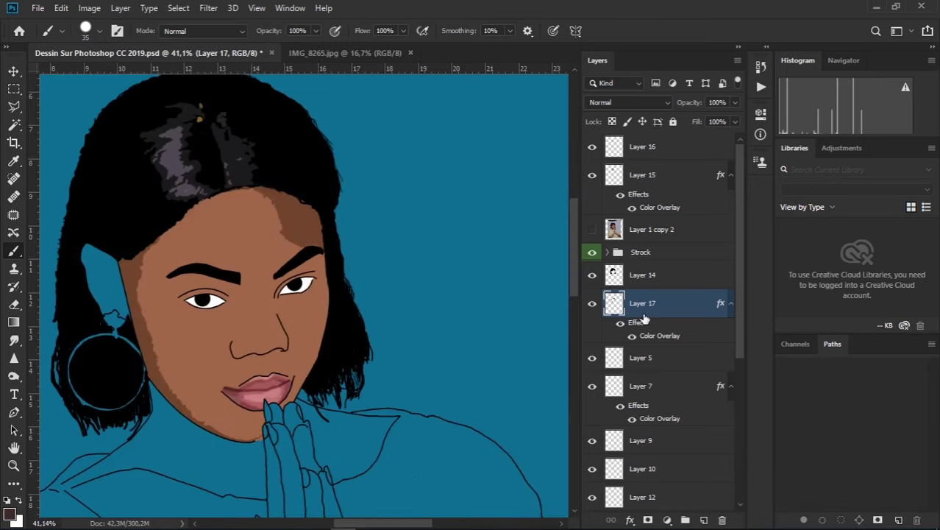
# Magic Wand the forehead shading, copy it to new Layer 18 via Layer Via Copy, and save
pyautogui.press('w')
pyautogui.click(305, 229)
pyautogui.rightClick(305, 228)
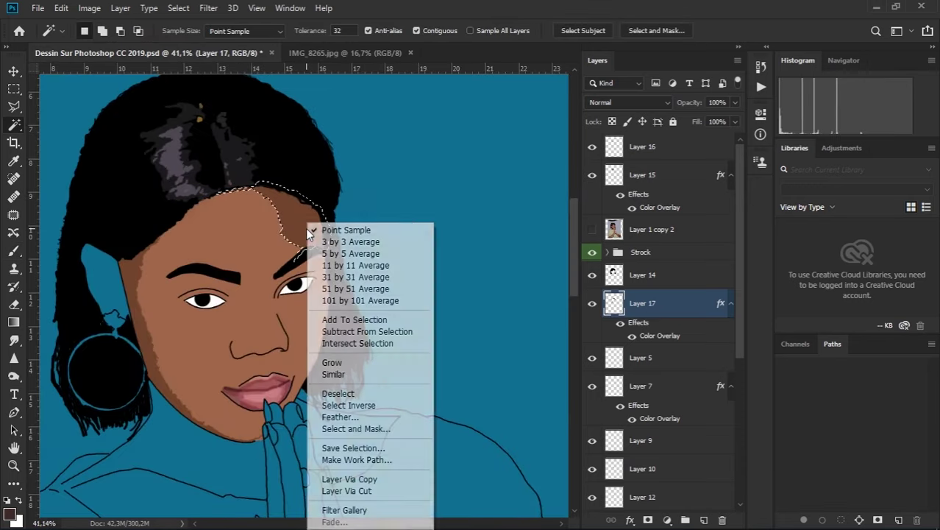
pyautogui.click(347, 491)
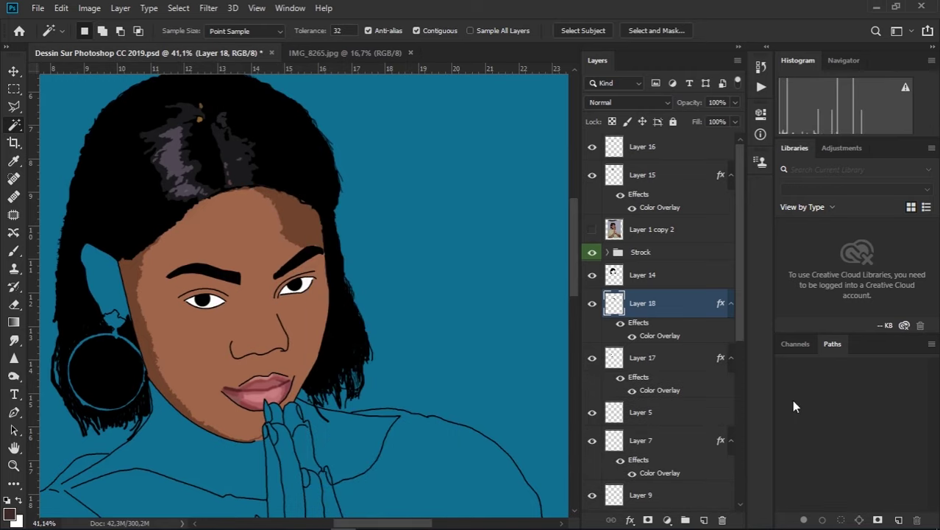
pyautogui.click(592, 303)
pyautogui.scroll(-2, 366, 340)
pyautogui.scroll(-2, 352, 308)
pyautogui.scroll(1, 332, 255)
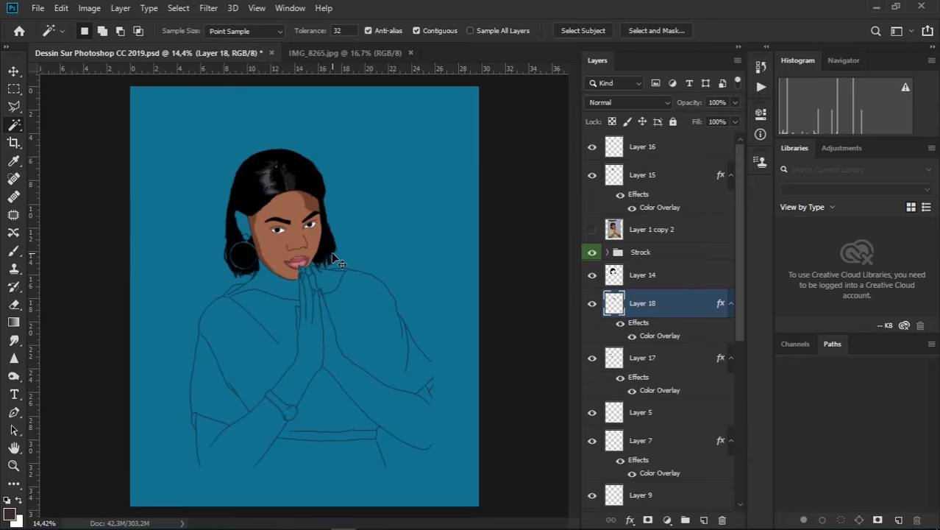
pyautogui.hotkey('ctrl', 's')
# Give Layer 18 a Color Overlay in brown #955a3c
pyautogui.doubleClick(620, 323)
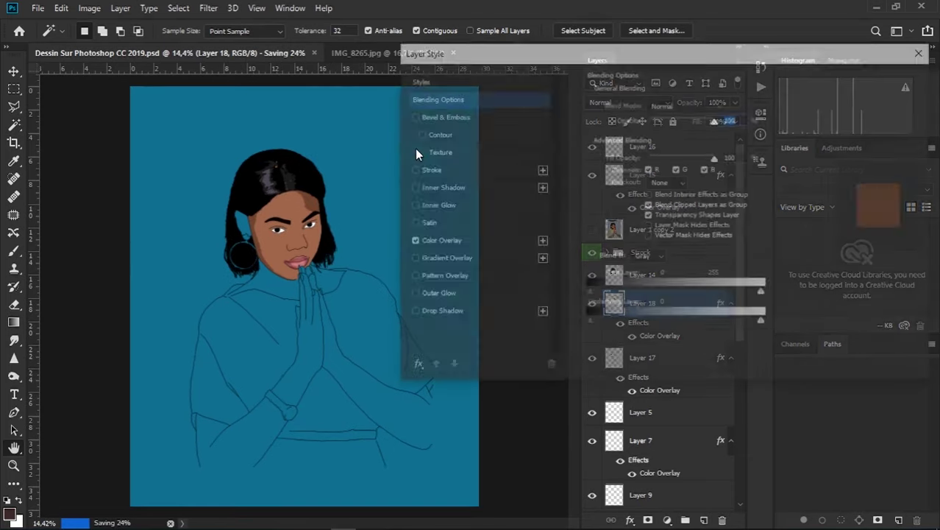
pyautogui.click(437, 241)
pyautogui.click(730, 107)
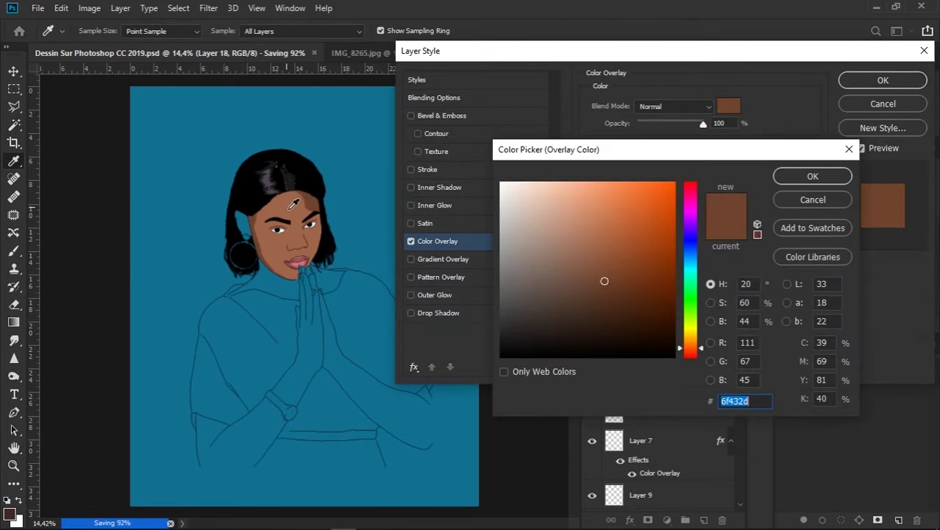
pyautogui.moveTo(590, 245)
pyautogui.mouseDown()
pyautogui.moveTo(588, 238)
pyautogui.moveTo(589, 271)
pyautogui.mouseUp()
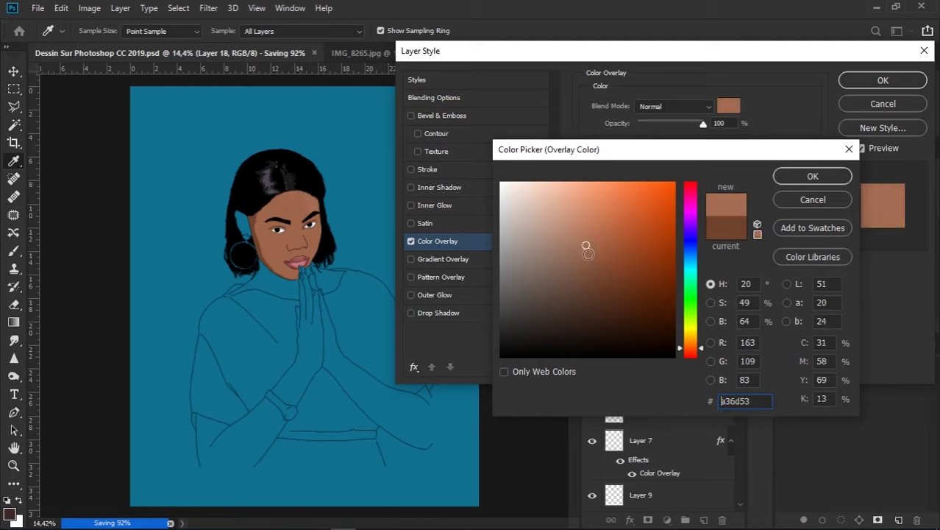
pyautogui.click(596, 252)
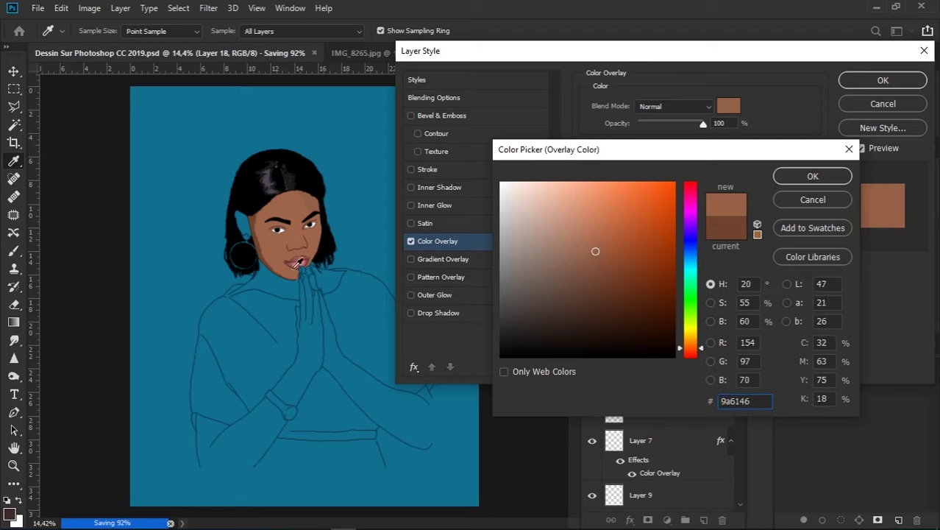
pyautogui.click(256, 215)
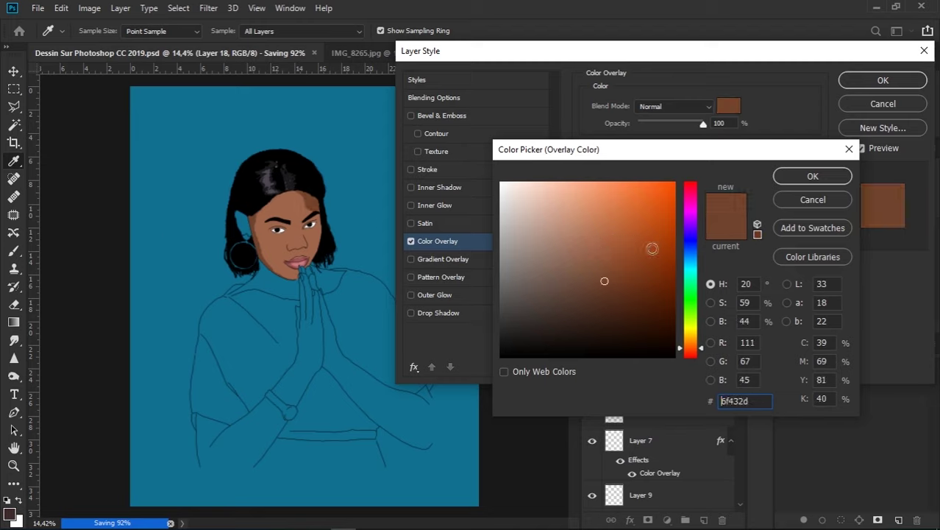
pyautogui.moveTo(605, 277); pyautogui.dragTo(605, 263)
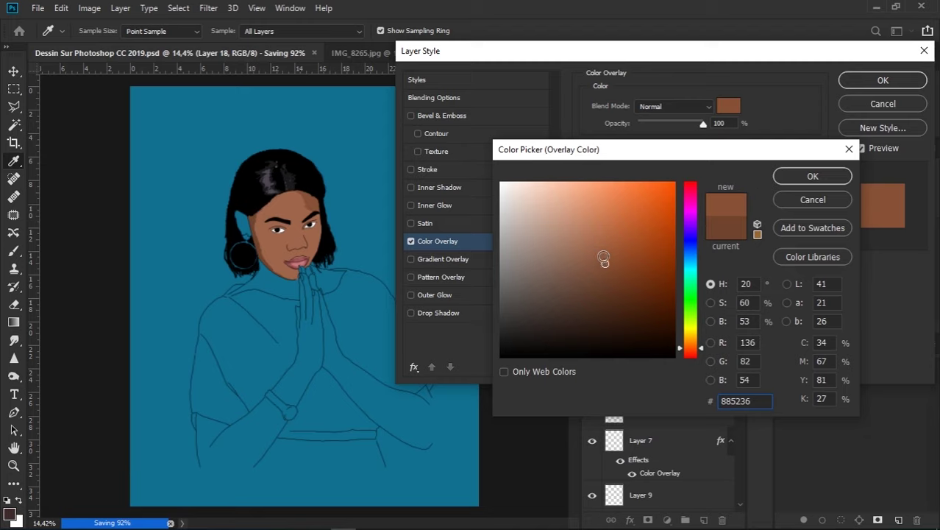
pyautogui.click(605, 255)
pyautogui.click(813, 175)
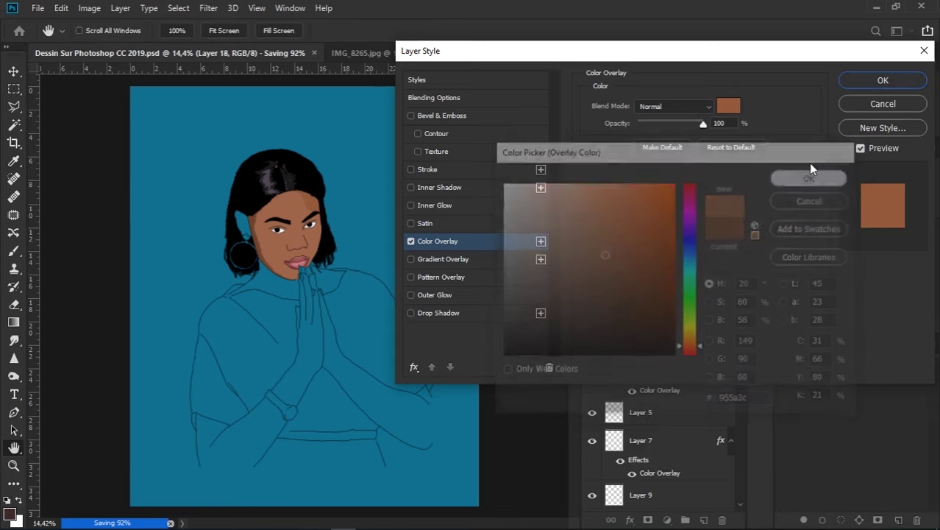
pyautogui.click(883, 80)
pyautogui.scroll(3, 364, 263)
# Save, then toggle the reference photo layers to check the ear against the drawing
pyautogui.scroll(-3, 339, 235)
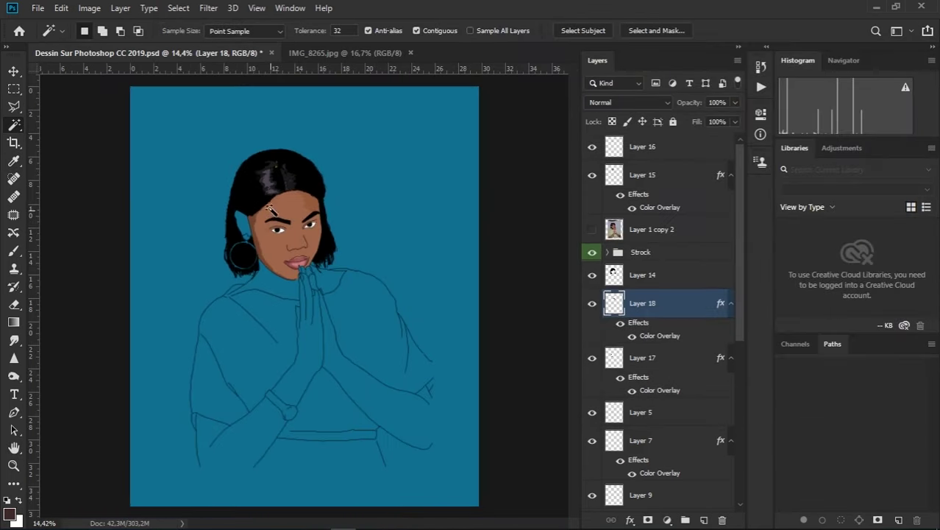
pyautogui.scroll(-2, 323, 214)
pyautogui.scroll(3, 304, 190)
pyautogui.hotkey('ctrl', 's')
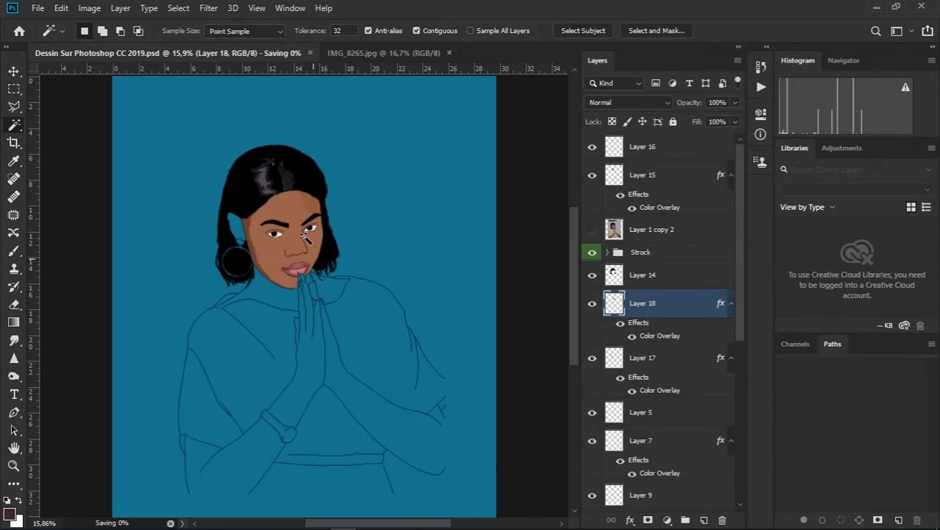
pyautogui.scroll(1, 253, 241)
pyautogui.scroll(2, 252, 240)
pyautogui.scroll(2, 252, 241)
pyautogui.scroll(-2, 252, 240)
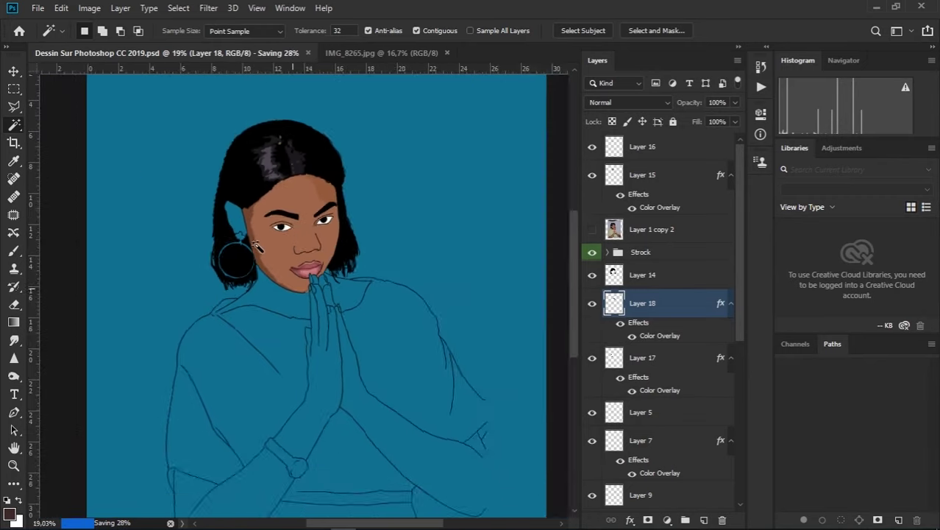
pyautogui.scroll(3, 243, 228)
pyautogui.scroll(1, 229, 213)
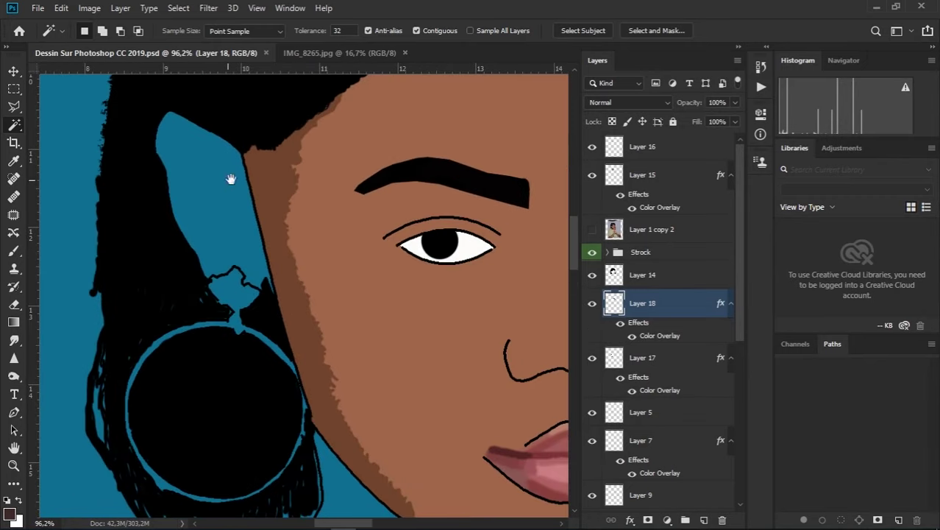
pyautogui.moveTo(230, 180); pyautogui.dragTo(338, 215)
pyautogui.scroll(-4, 626, 331)
pyautogui.scroll(-4, 610, 390)
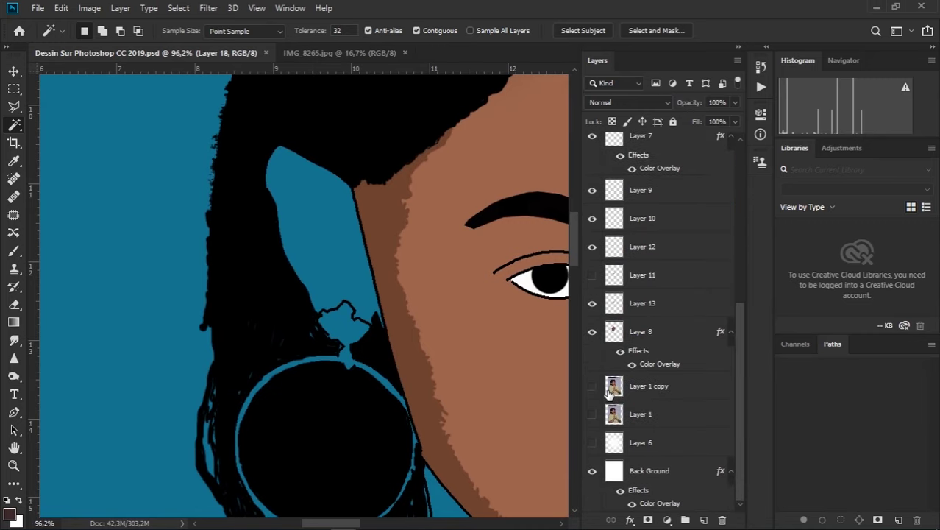
pyautogui.click(592, 386)
pyautogui.click(592, 386)
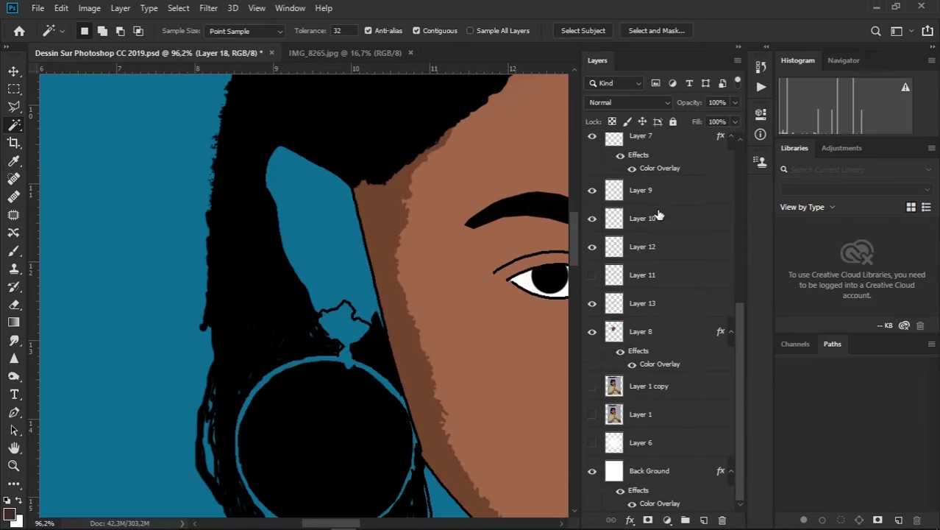
pyautogui.scroll(5, 655, 213)
pyautogui.click(592, 207)
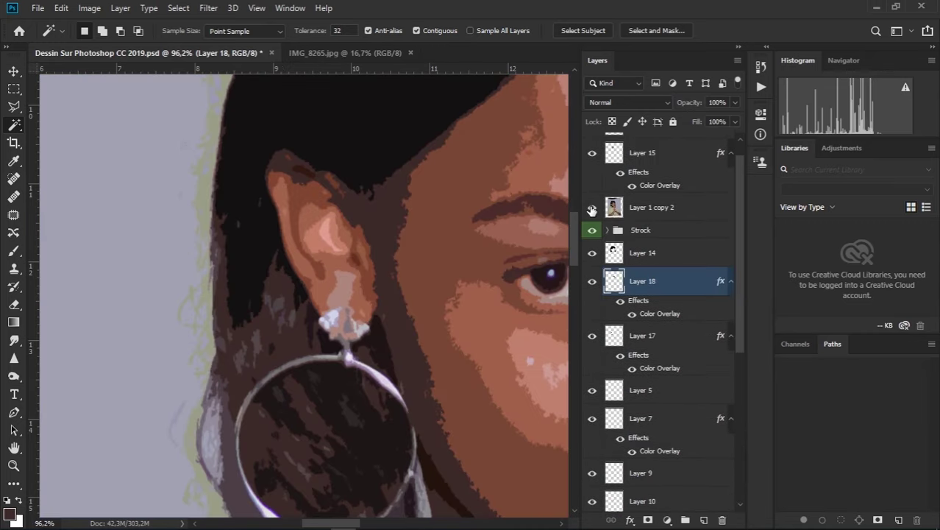
pyautogui.click(593, 207)
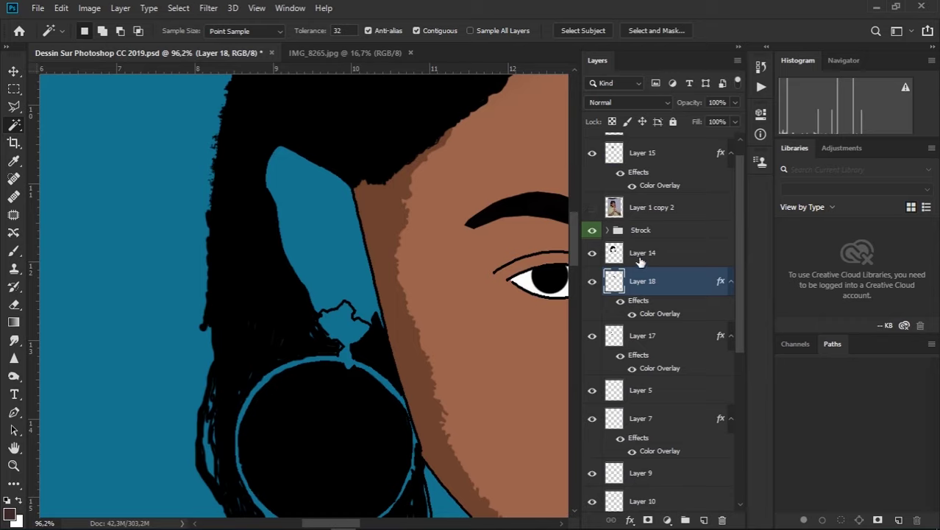
# Add a new layer above Layer 17 and tag it with the yellow colour label
pyautogui.click(652, 336)
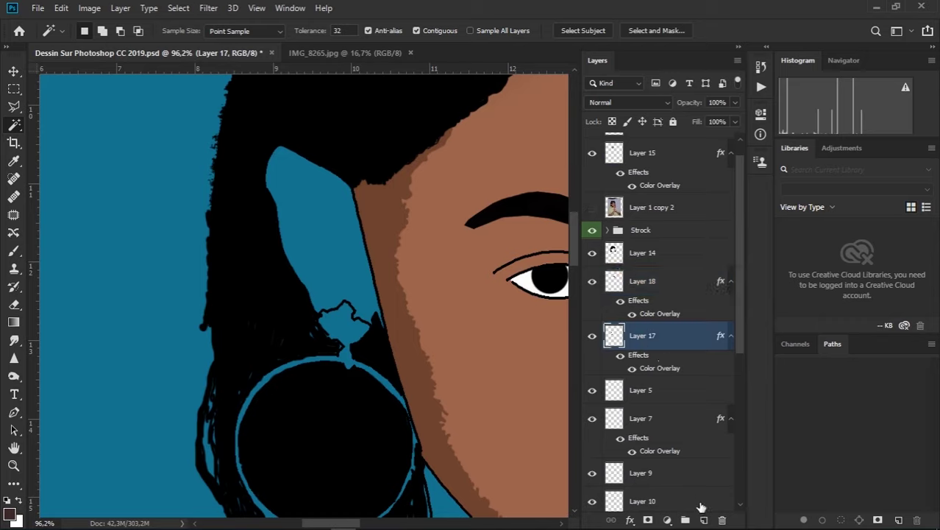
pyautogui.click(704, 520)
pyautogui.doubleClick(642, 335)
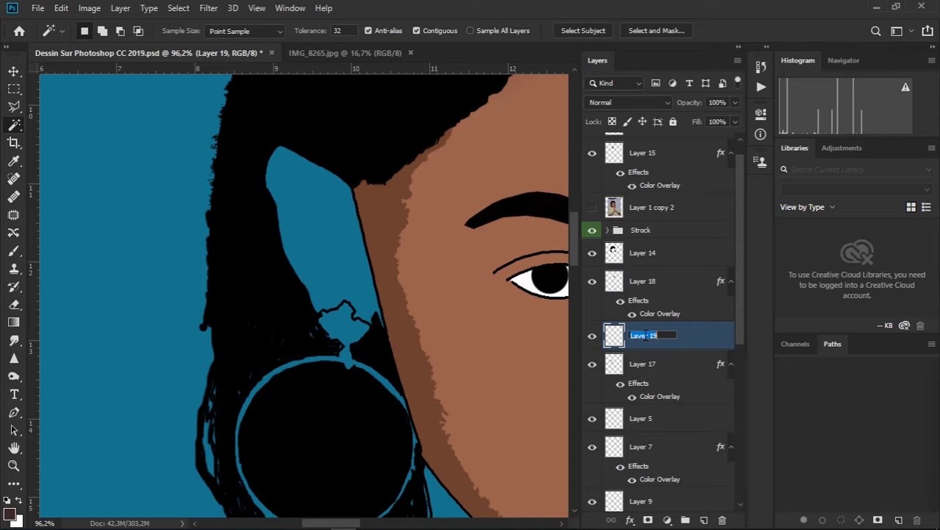
pyautogui.click(717, 338)
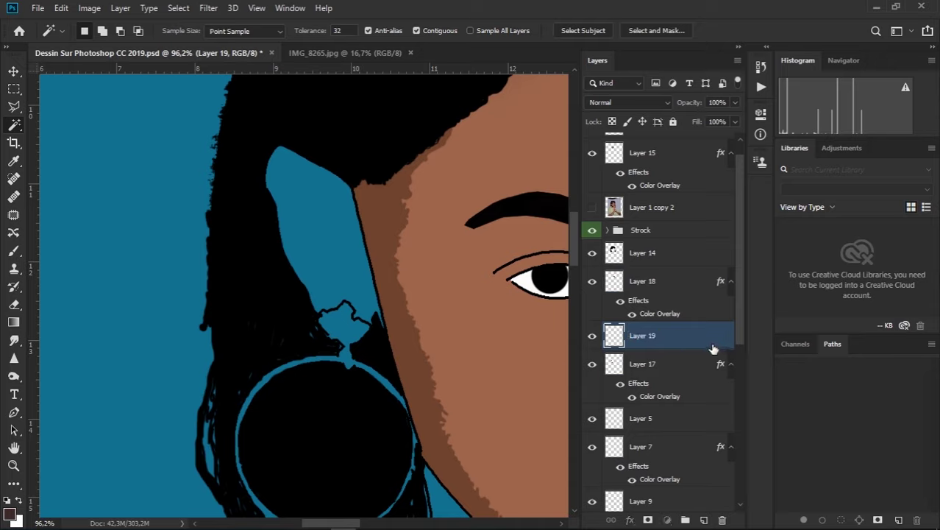
pyautogui.rightClick(594, 337)
pyautogui.click(622, 410)
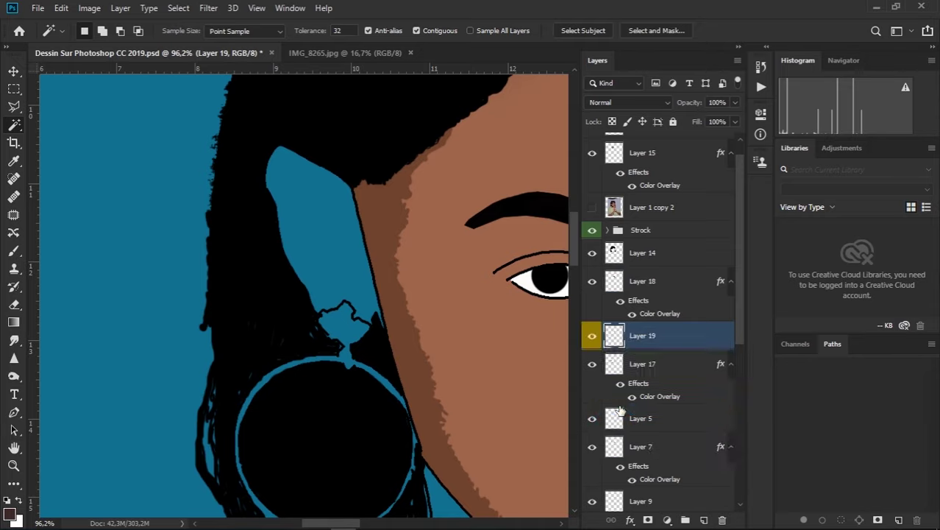
# Rename Layer 19 to 'Oreille', save, and move it above Layer 1 copy 2
pyautogui.doubleClick(654, 338)
pyautogui.write('Oreille')
pyautogui.press('Return')
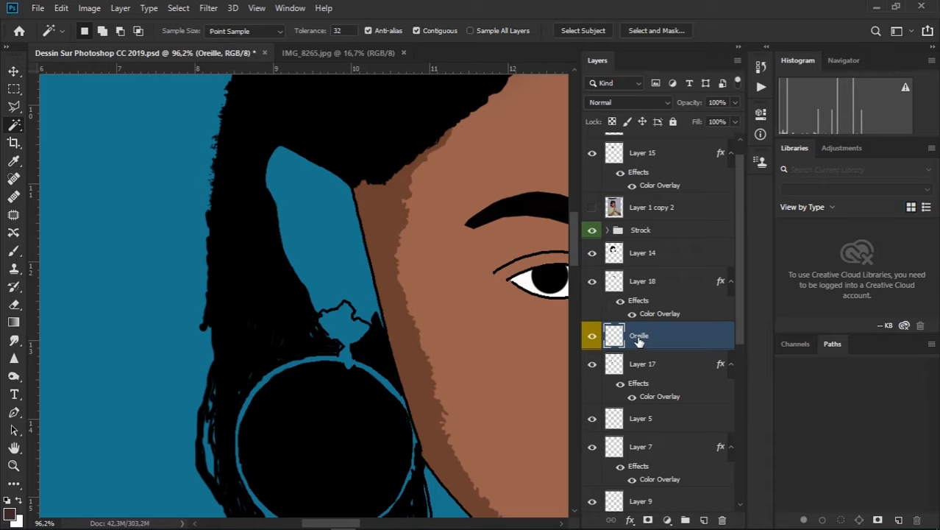
pyautogui.hotkey('ctrl', 's')
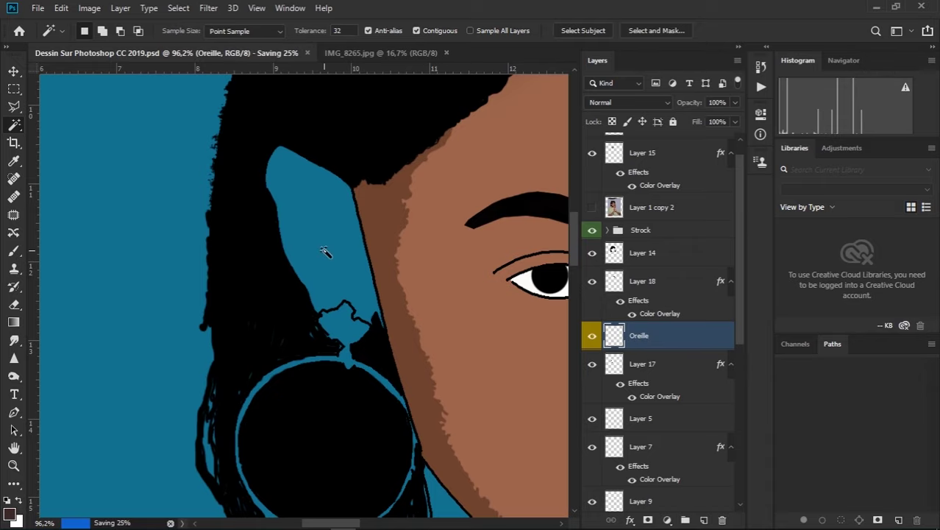
pyautogui.scroll(2, 309, 221)
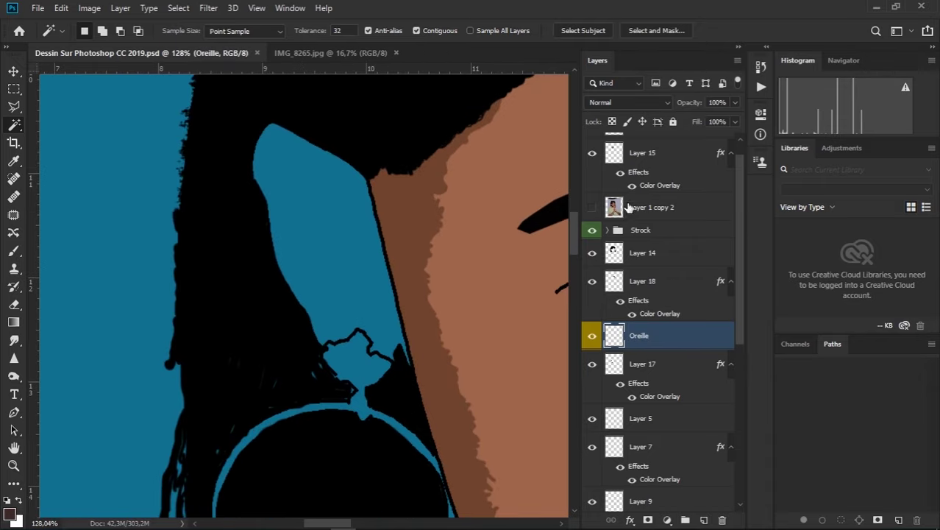
pyautogui.scroll(1, 622, 199)
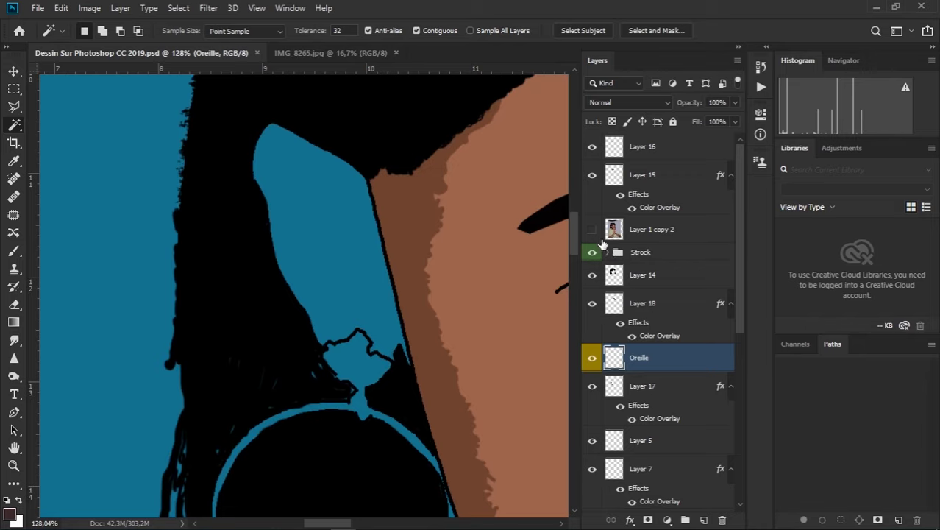
pyautogui.moveTo(640, 358); pyautogui.dragTo(640, 221)
# Sample the ear's brown from the photo, hide it, and paint brown over the ear on Oreille
pyautogui.click(593, 257)
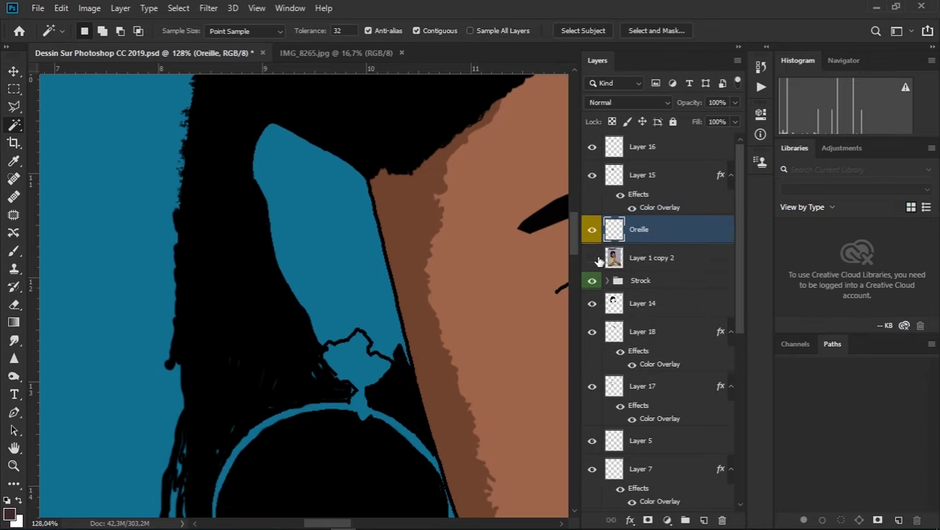
pyautogui.scroll(2, 311, 263)
pyautogui.scroll(1, 311, 263)
pyautogui.press('b')
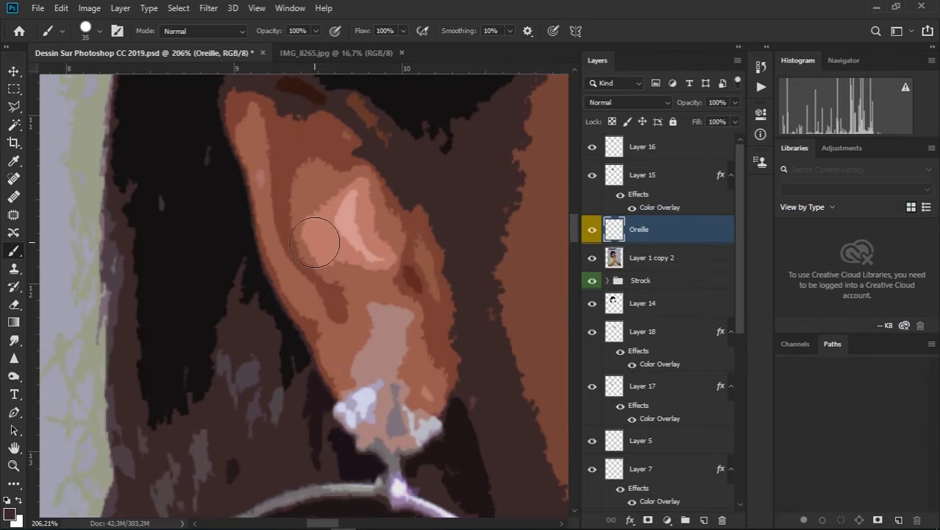
pyautogui.keyDown('alt'); pyautogui.click(372, 289); pyautogui.keyUp('alt')
pyautogui.click(593, 258)
pyautogui.moveTo(359, 246); pyautogui.dragTo(401, 324)
pyautogui.scroll(-2, 415, 316)
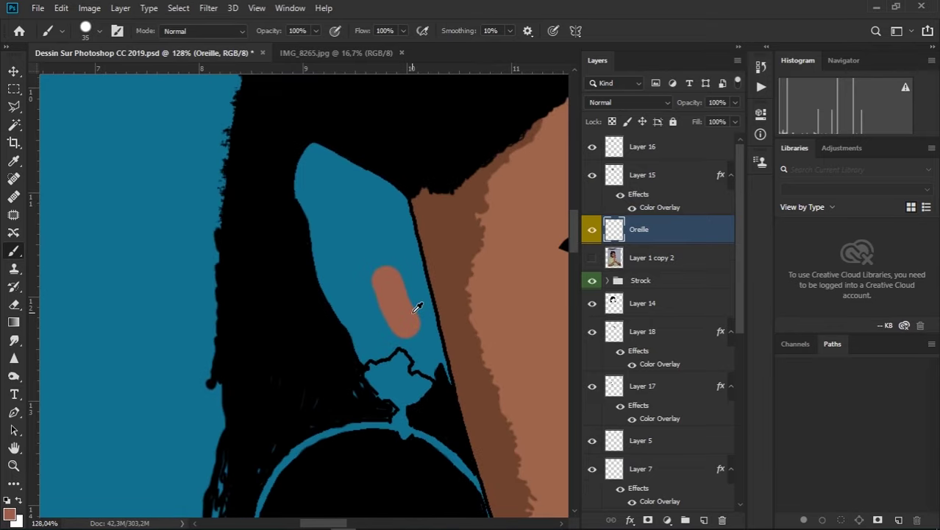
pyautogui.moveTo(412, 283); pyautogui.dragTo(439, 368)
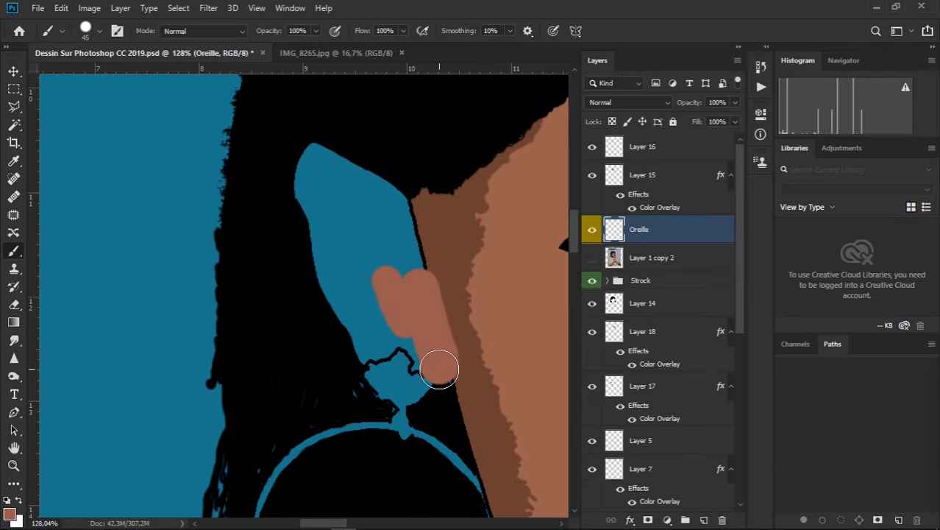
pyautogui.hotkey('ctrl', 'z')
pyautogui.moveTo(404, 323)
pyautogui.mouseDown()
pyautogui.moveTo(343, 195)
pyautogui.moveTo(300, 140)
pyautogui.mouseUp()
pyautogui.hotkey('ctrl', 'z')
pyautogui.click(328, 212)
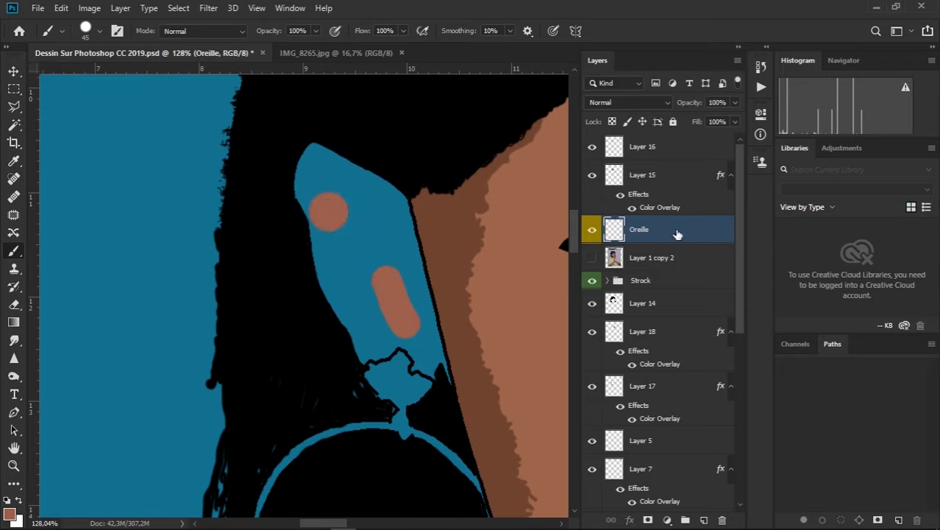
# Move Oreille below Layer 18 and paint brown over the remaining blue streak in the ear
pyautogui.moveTo(677, 234); pyautogui.dragTo(662, 361)
pyautogui.moveTo(367, 188)
pyautogui.mouseDown()
pyautogui.moveTo(406, 237)
pyautogui.moveTo(426, 335)
pyautogui.mouseUp()
pyautogui.hotkey('ctrl', 'z')
pyautogui.moveTo(368, 166)
pyautogui.mouseDown()
pyautogui.moveTo(399, 315)
pyautogui.moveTo(353, 300)
pyautogui.moveTo(311, 143)
pyautogui.moveTo(346, 248)
pyautogui.moveTo(376, 288)
pyautogui.moveTo(384, 378)
pyautogui.moveTo(413, 408)
pyautogui.moveTo(422, 392)
pyautogui.moveTo(411, 374)
pyautogui.moveTo(432, 361)
pyautogui.moveTo(429, 370)
pyautogui.mouseUp()
pyautogui.hotkey('ctrl', 'z')
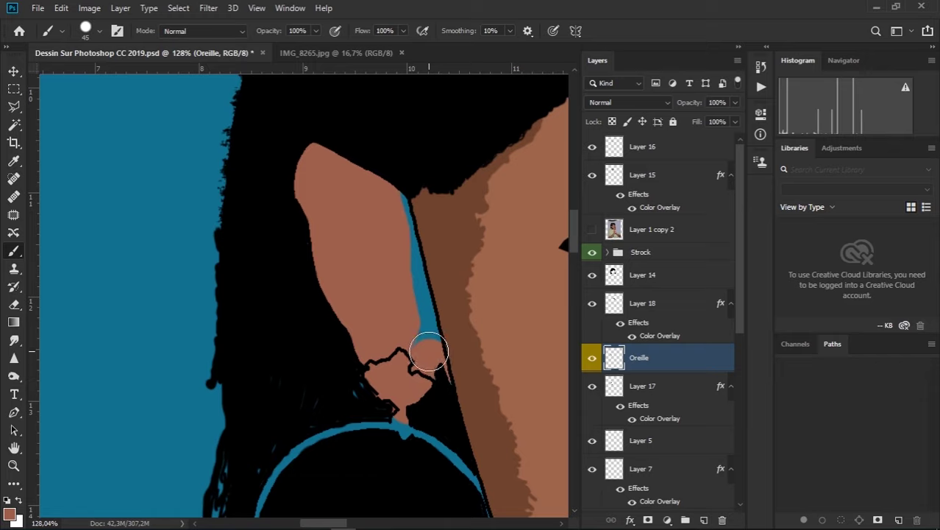
pyautogui.moveTo(423, 338); pyautogui.dragTo(418, 315)
pyautogui.scroll(5, 417, 314)
pyautogui.moveTo(414, 277); pyautogui.dragTo(411, 284)
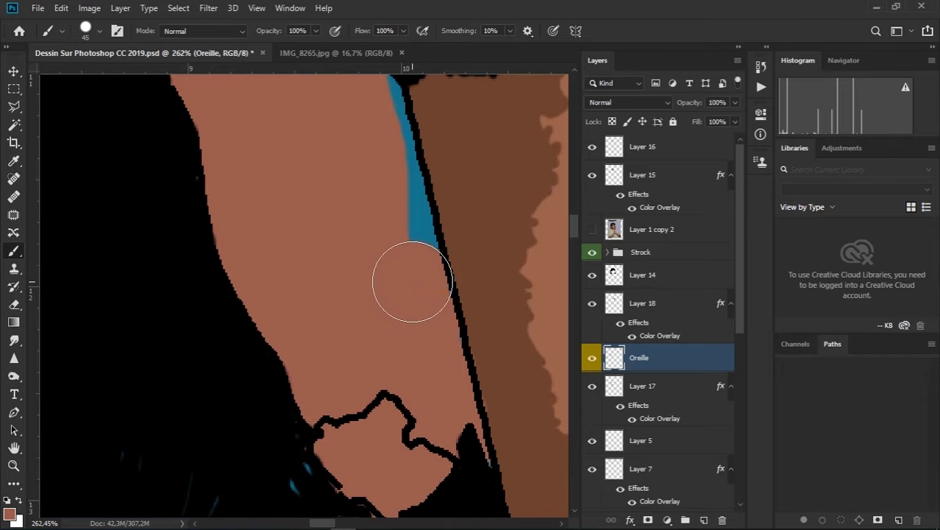
pyautogui.moveTo(401, 236)
pyautogui.mouseDown()
pyautogui.moveTo(374, 160)
pyautogui.moveTo(439, 395)
pyautogui.moveTo(422, 332)
pyautogui.mouseUp()
pyautogui.scroll(-3, 434, 395)
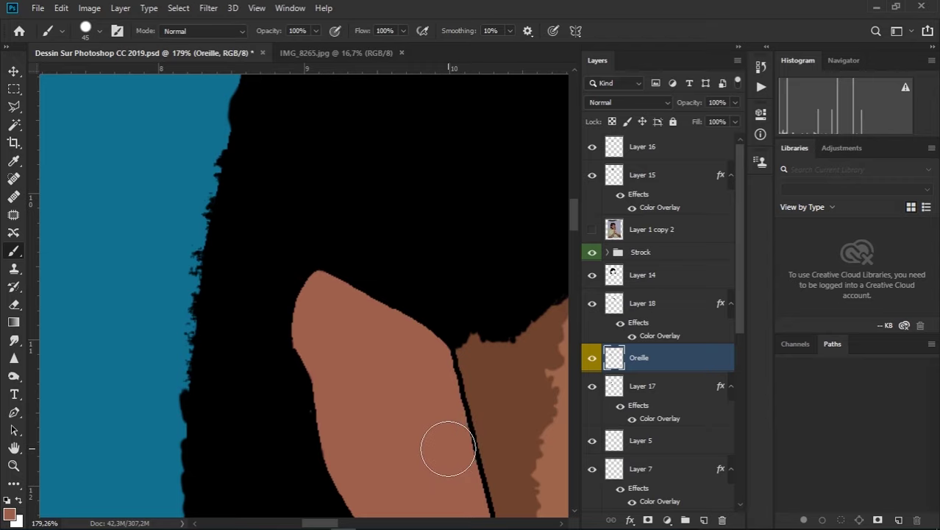
pyautogui.scroll(-3, 449, 463)
pyautogui.scroll(-2, 451, 448)
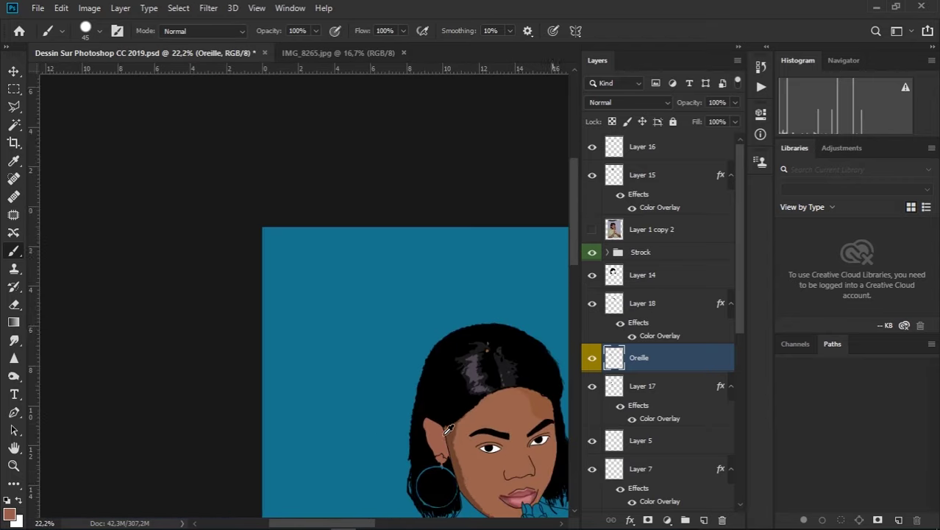
pyautogui.scroll(-2, 452, 438)
pyautogui.scroll(-2, 454, 434)
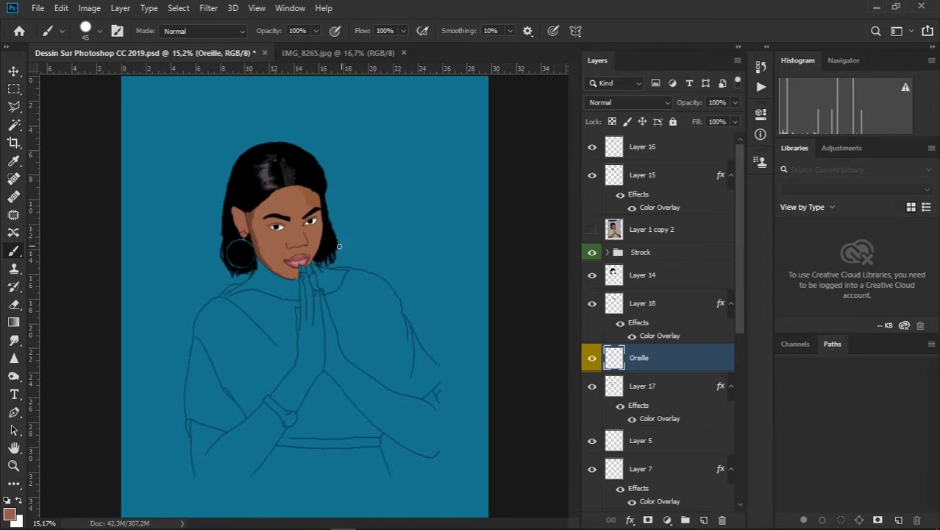
pyautogui.scroll(3, 229, 235)
pyautogui.scroll(3, 210, 225)
pyautogui.scroll(2, 200, 231)
# Save, show the Layer 1 copy 2 reference photo, and shrink the brush to a fine size
pyautogui.hotkey('ctrl', 's')
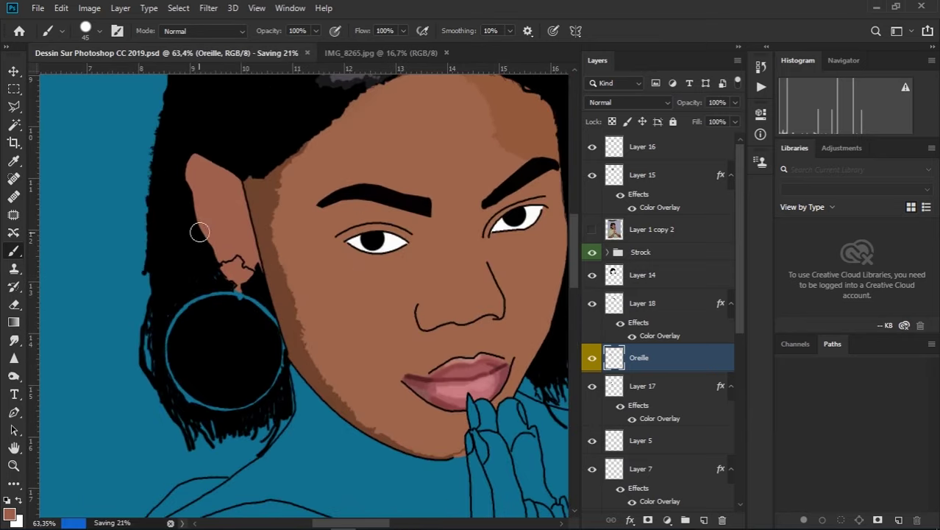
pyautogui.scroll(2, 200, 233)
pyautogui.scroll(1, 231, 237)
pyautogui.scroll(1, 288, 193)
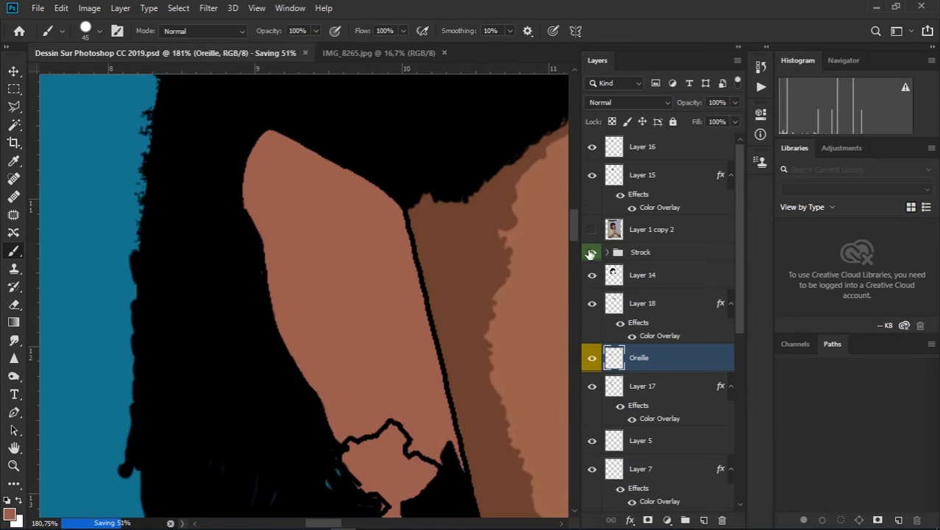
pyautogui.click(592, 229)
pyautogui.scroll(2, 342, 305)
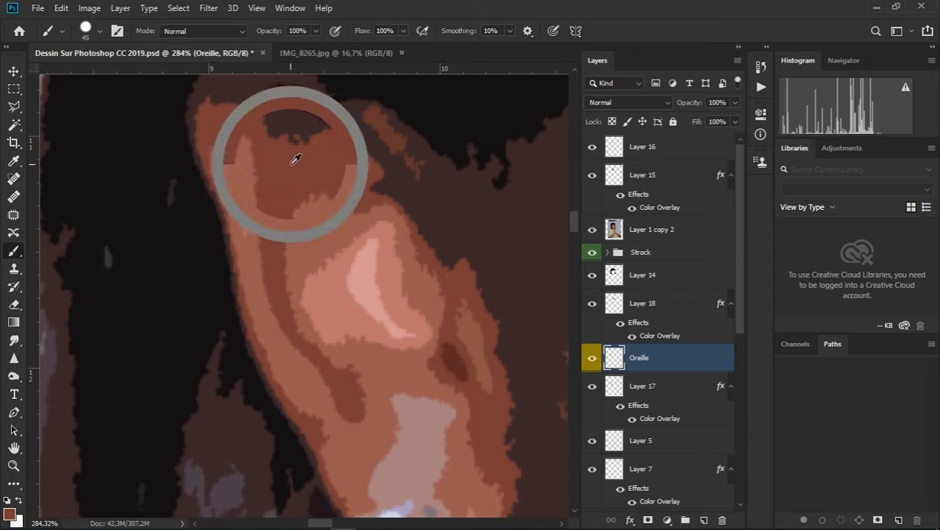
pyautogui.moveTo(296, 163); pyautogui.dragTo(261, 173)
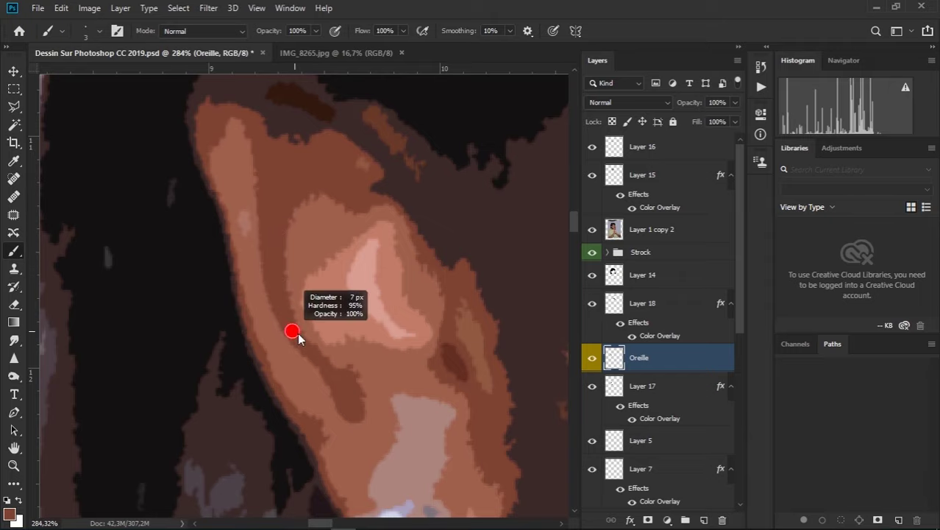
pyautogui.scroll(3, 290, 335)
pyautogui.scroll(-5, 351, 407)
pyautogui.scroll(4, 373, 353)
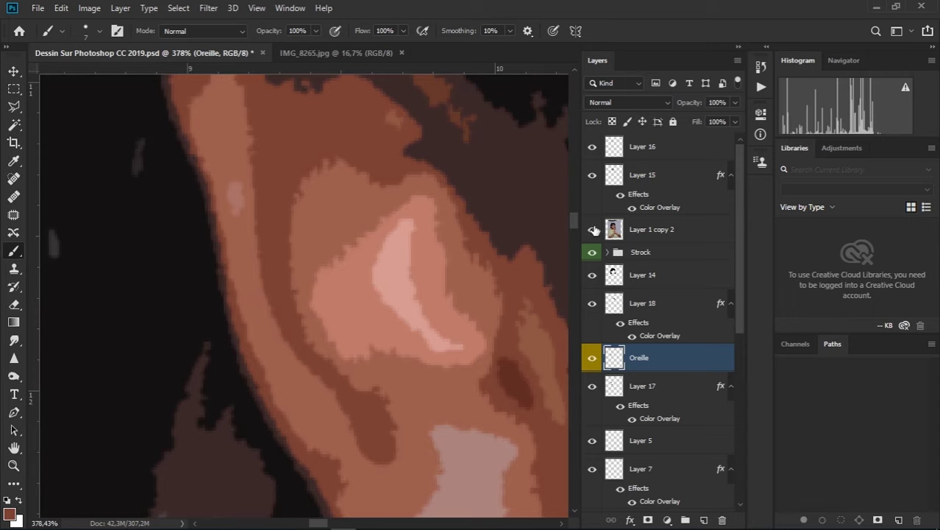
pyautogui.scroll(2, 333, 169)
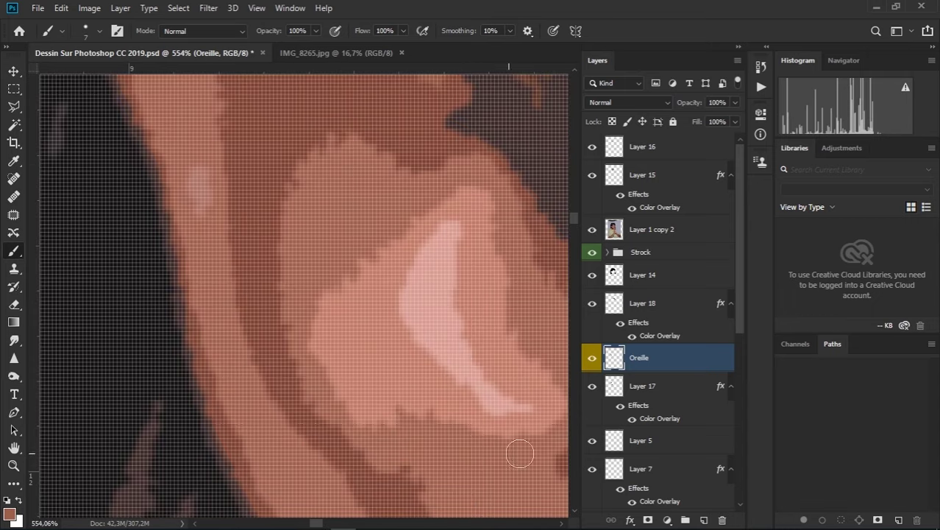
pyautogui.hscroll(2, 519, 454)
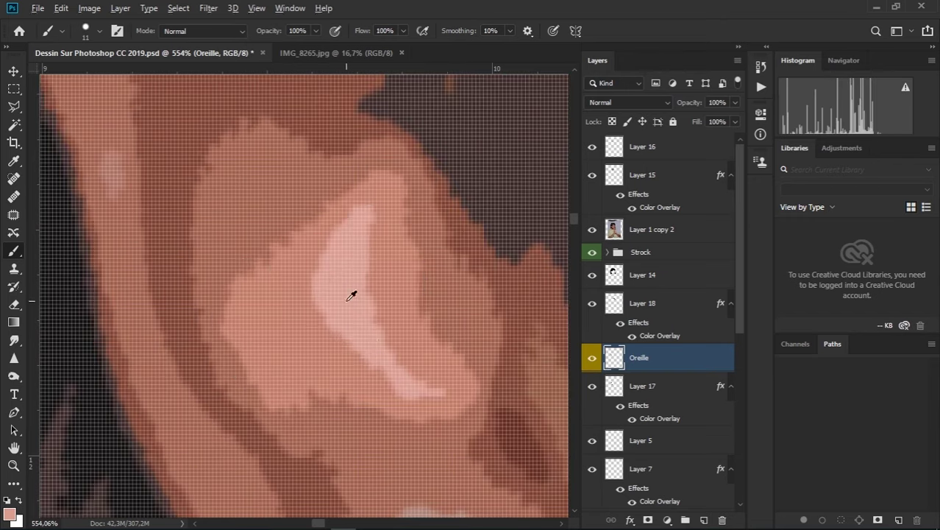
pyautogui.scroll(1, 352, 228)
# With an even smaller brush and the photo hidden, paint a darker line around the inner ear
pyautogui.moveTo(434, 412); pyautogui.dragTo(430, 413)
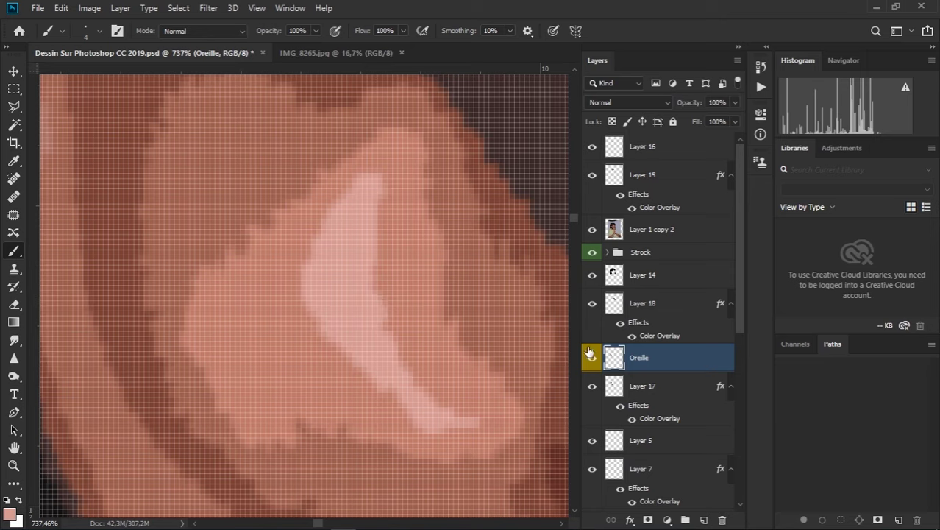
pyautogui.click(593, 229)
pyautogui.scroll(1, 331, 301)
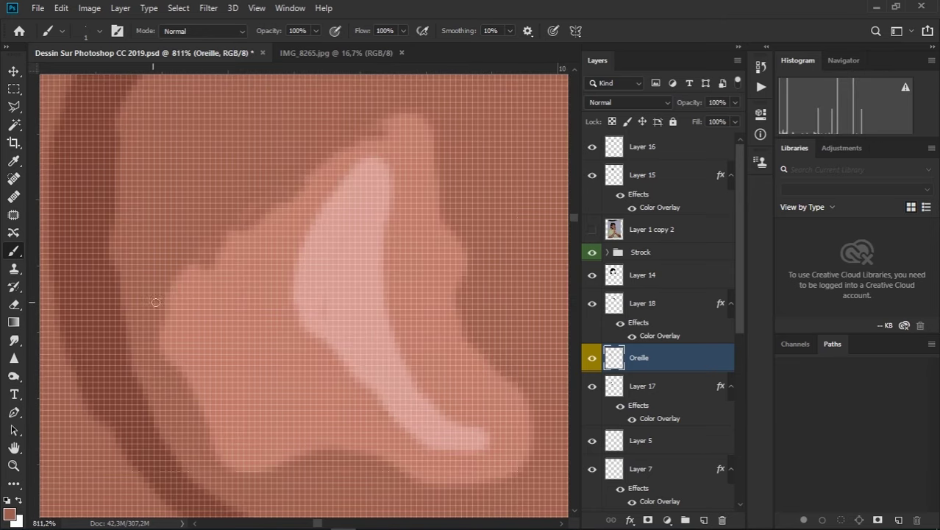
pyautogui.moveTo(156, 301)
pyautogui.mouseDown()
pyautogui.moveTo(199, 398)
pyautogui.moveTo(441, 471)
pyautogui.moveTo(456, 265)
pyautogui.moveTo(398, 118)
pyautogui.mouseUp()
pyautogui.scroll(-10, 370, 292)
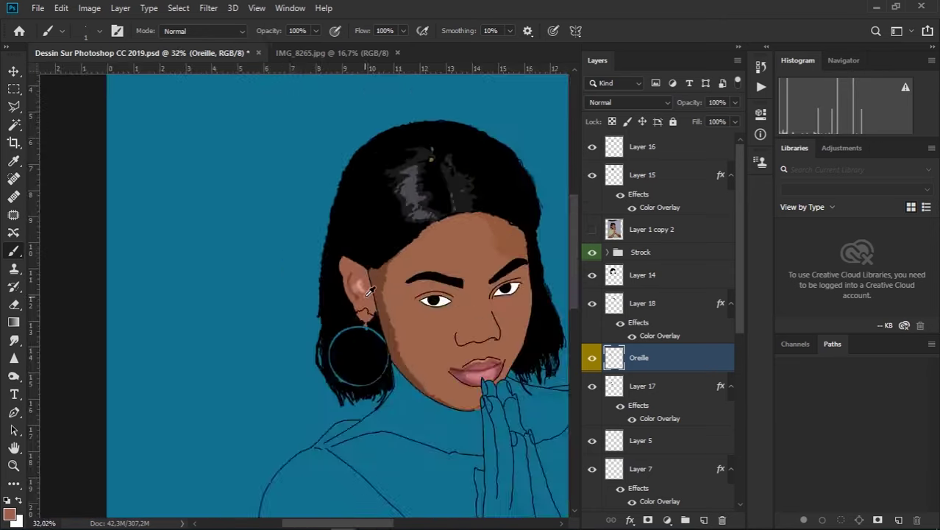
pyautogui.scroll(5, 370, 292)
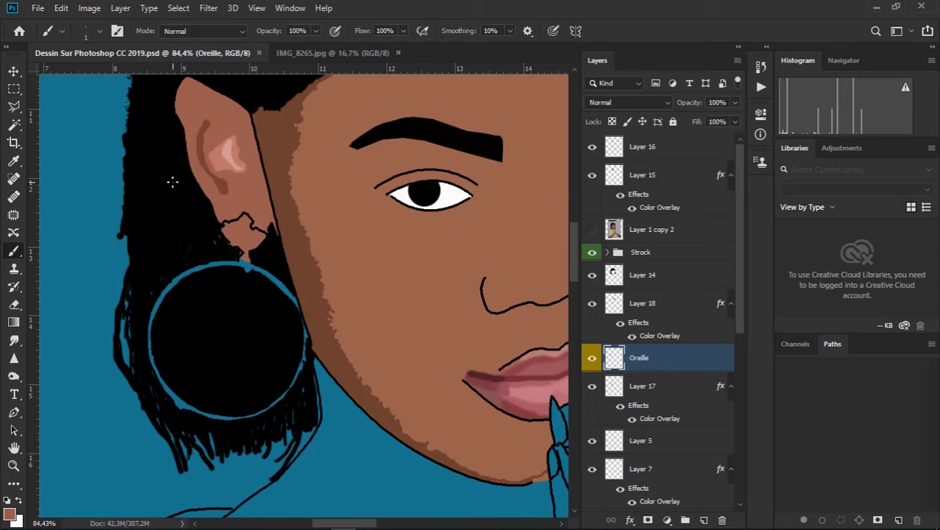
pyautogui.click(14, 125)
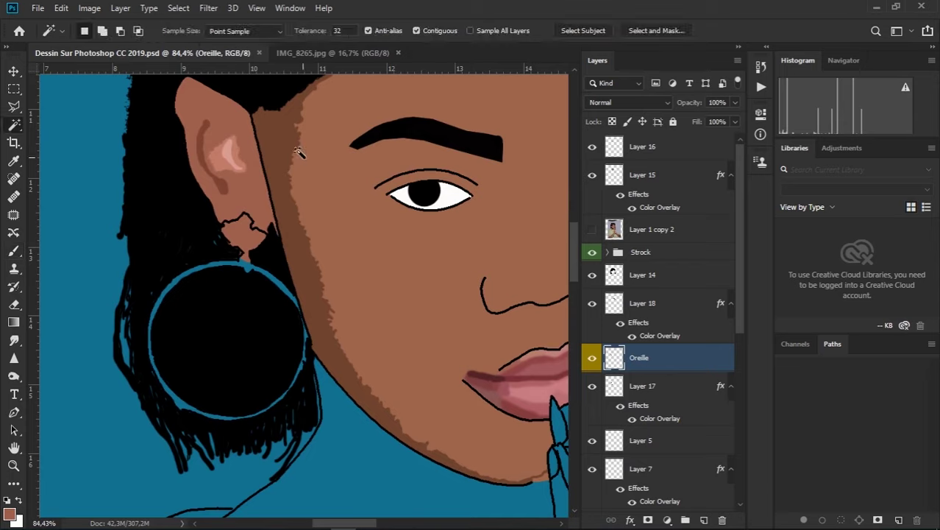
pyautogui.click(232, 111)
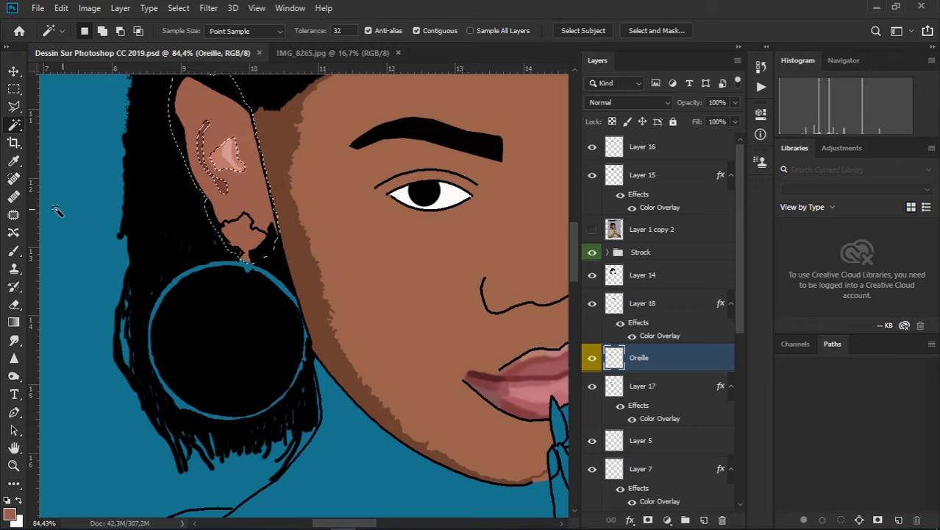
pyautogui.press('b')
pyautogui.rightClick(269, 157)
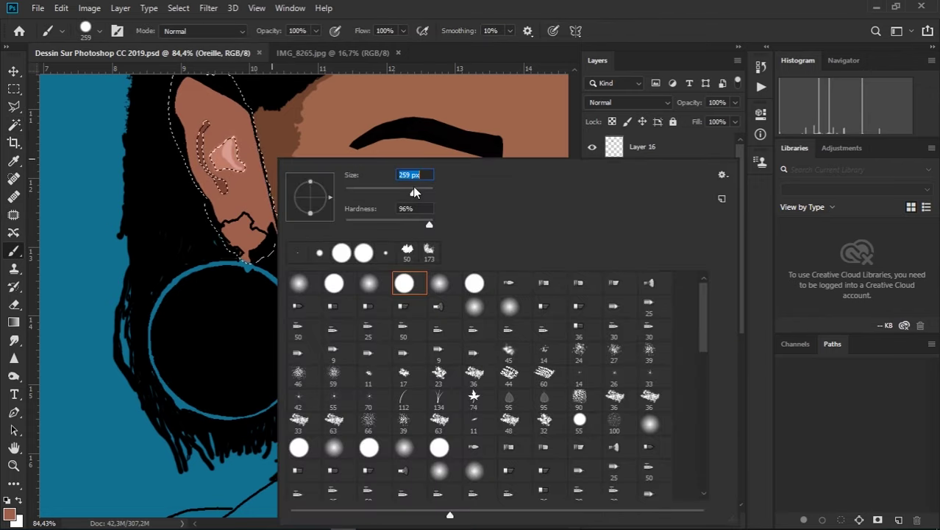
pyautogui.click(390, 99)
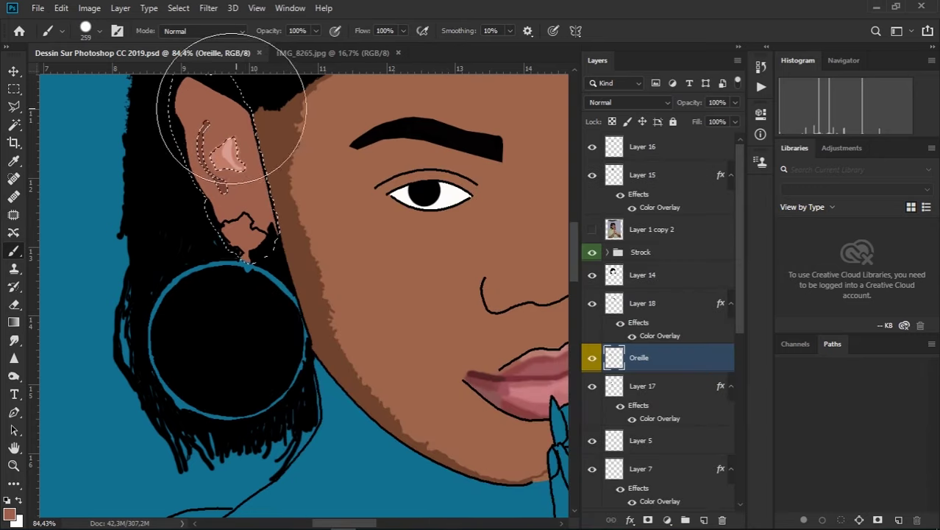
pyautogui.hotkey('ctrl', 'd')
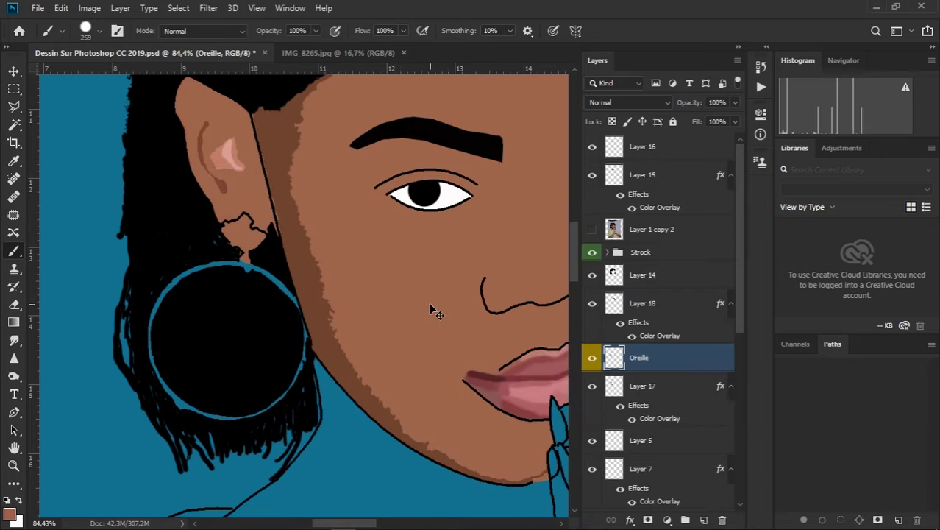
pyautogui.scroll(-10, 354, 213)
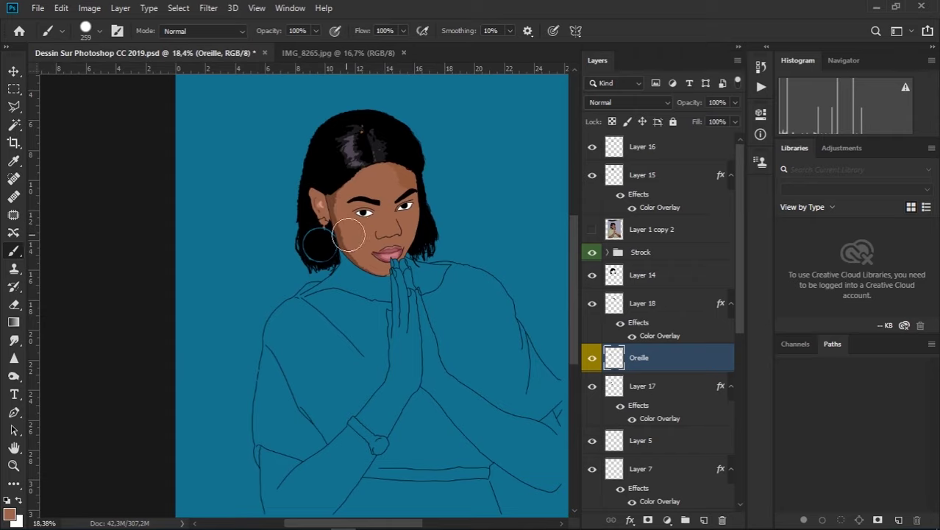
pyautogui.press('v')
pyautogui.keyDown('ctrl'); pyautogui.click(380, 187); pyautogui.keyUp('ctrl')
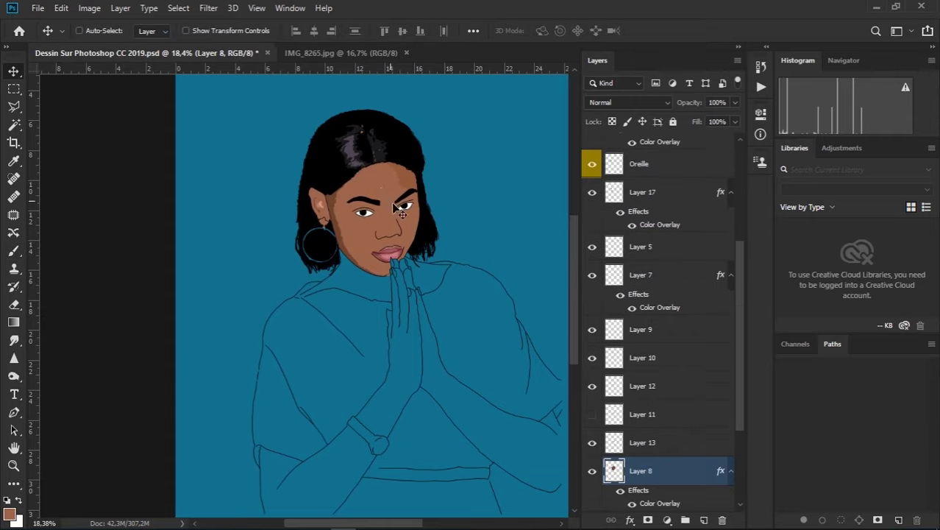
pyautogui.click(676, 164)
pyautogui.scroll(9, 290, 243)
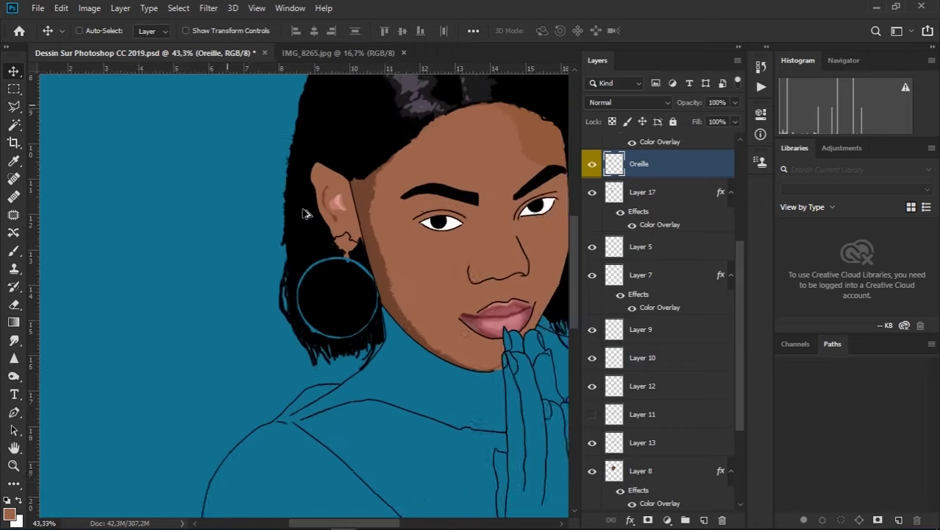
pyautogui.scroll(-2, 377, 214)
pyautogui.scroll(-2, 397, 296)
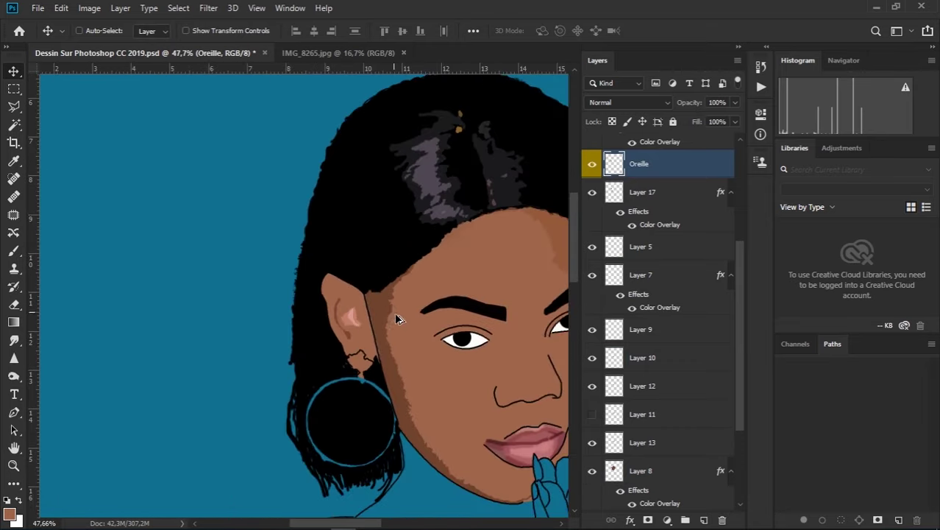
pyautogui.scroll(-4, 396, 319)
pyautogui.scroll(-2, 259, 263)
pyautogui.scroll(1, 257, 254)
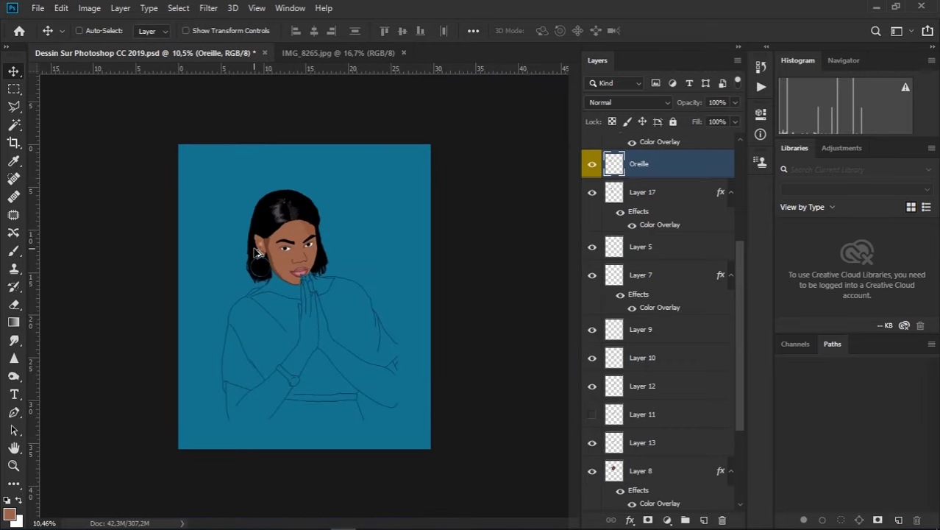
pyautogui.scroll(1, 256, 251)
pyautogui.scroll(1, 257, 251)
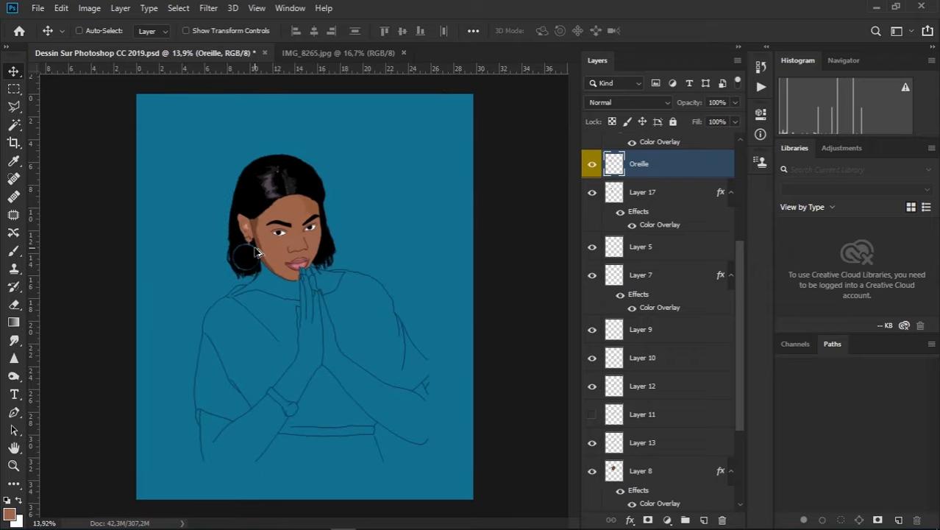